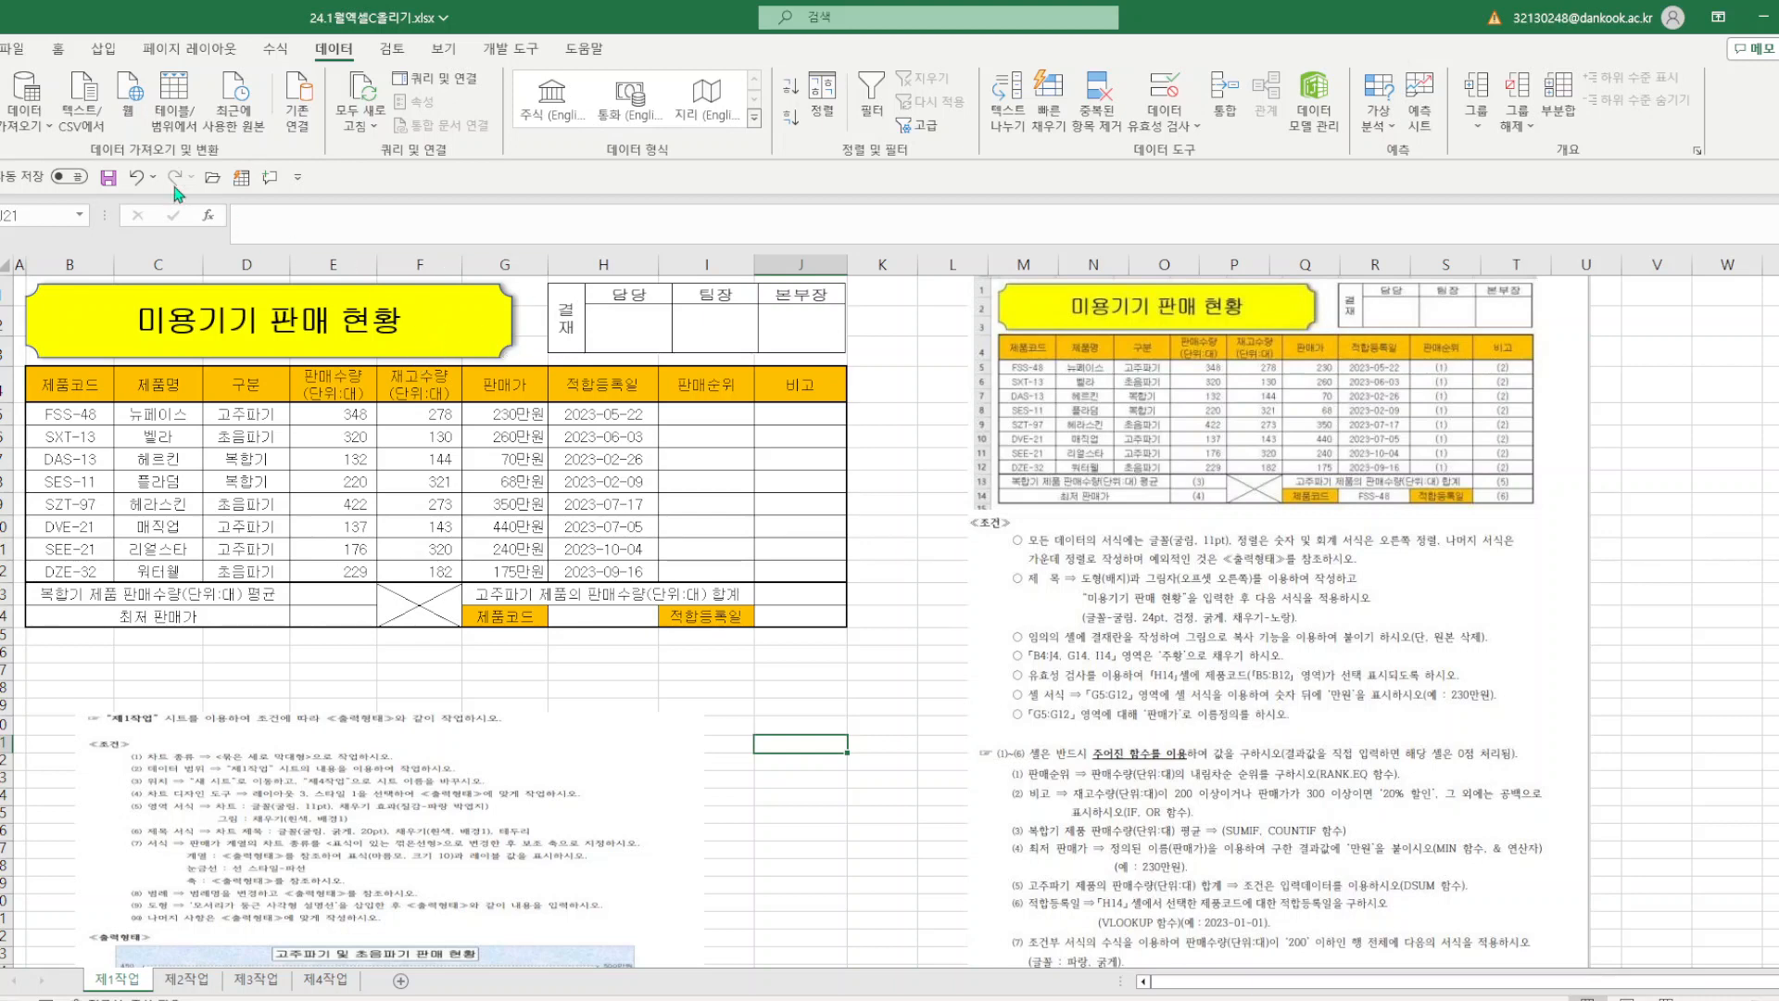
- Examine the available shapes and the shadow effects offered for the yellow title banner
left_click(103, 49)
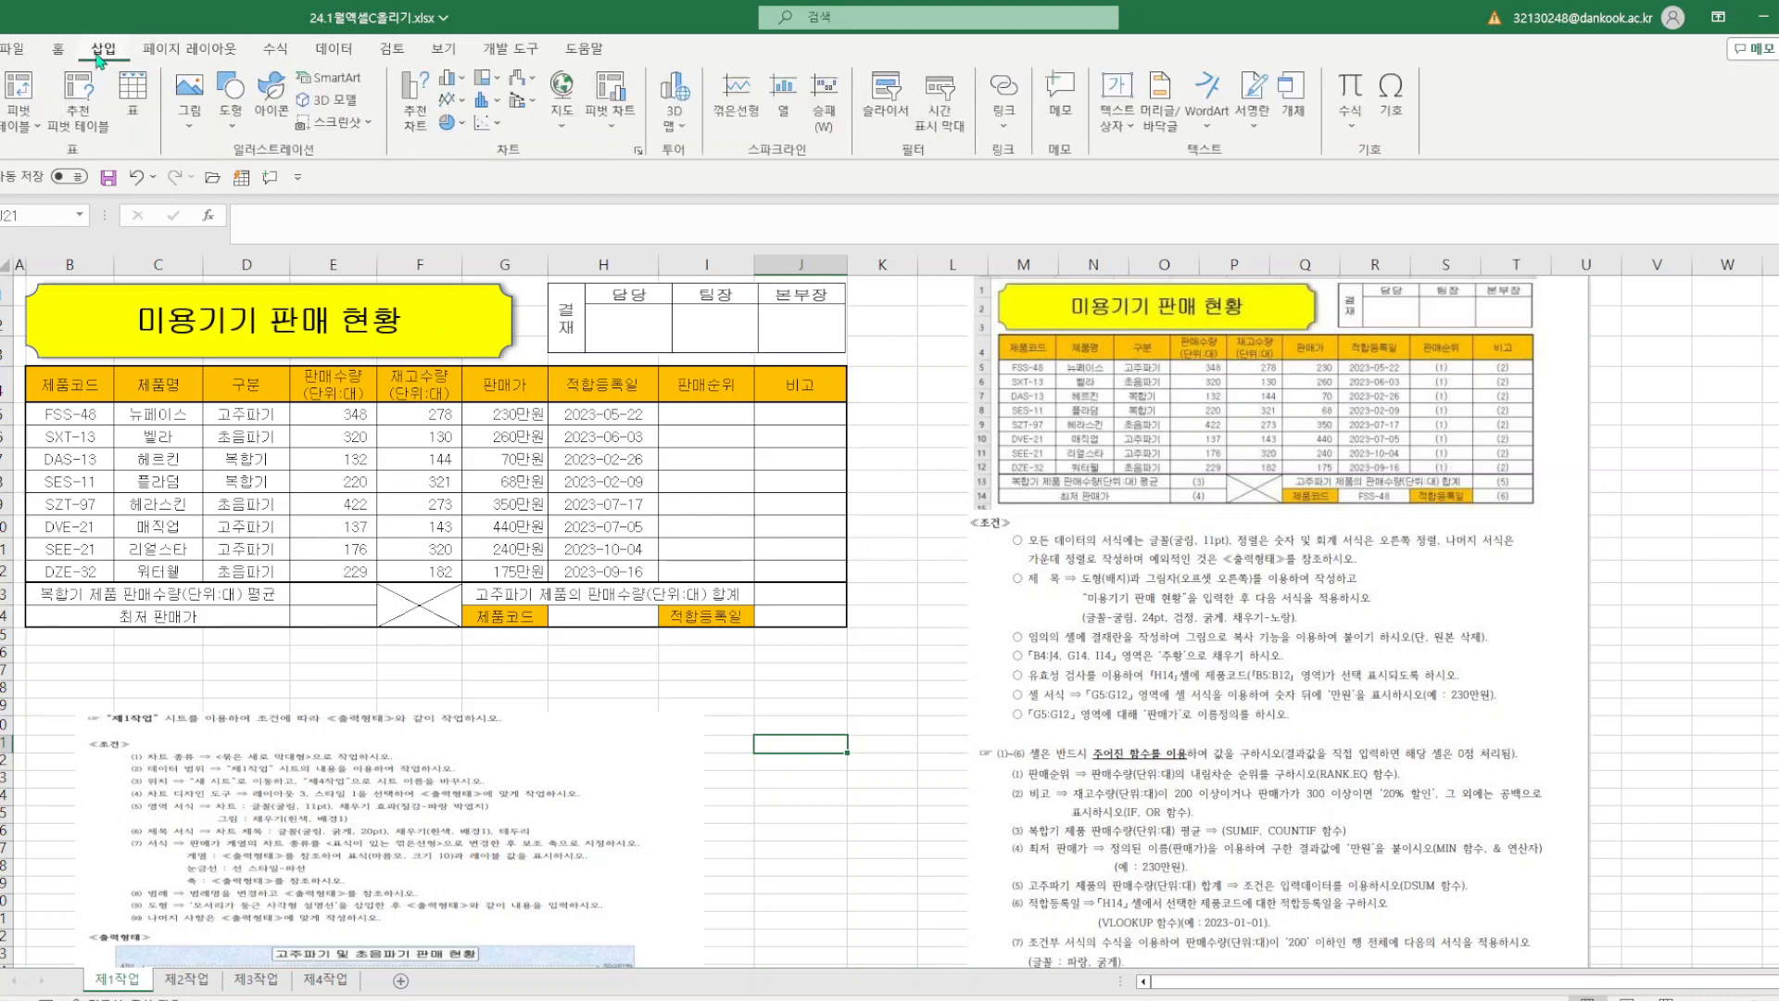
left_click(233, 130)
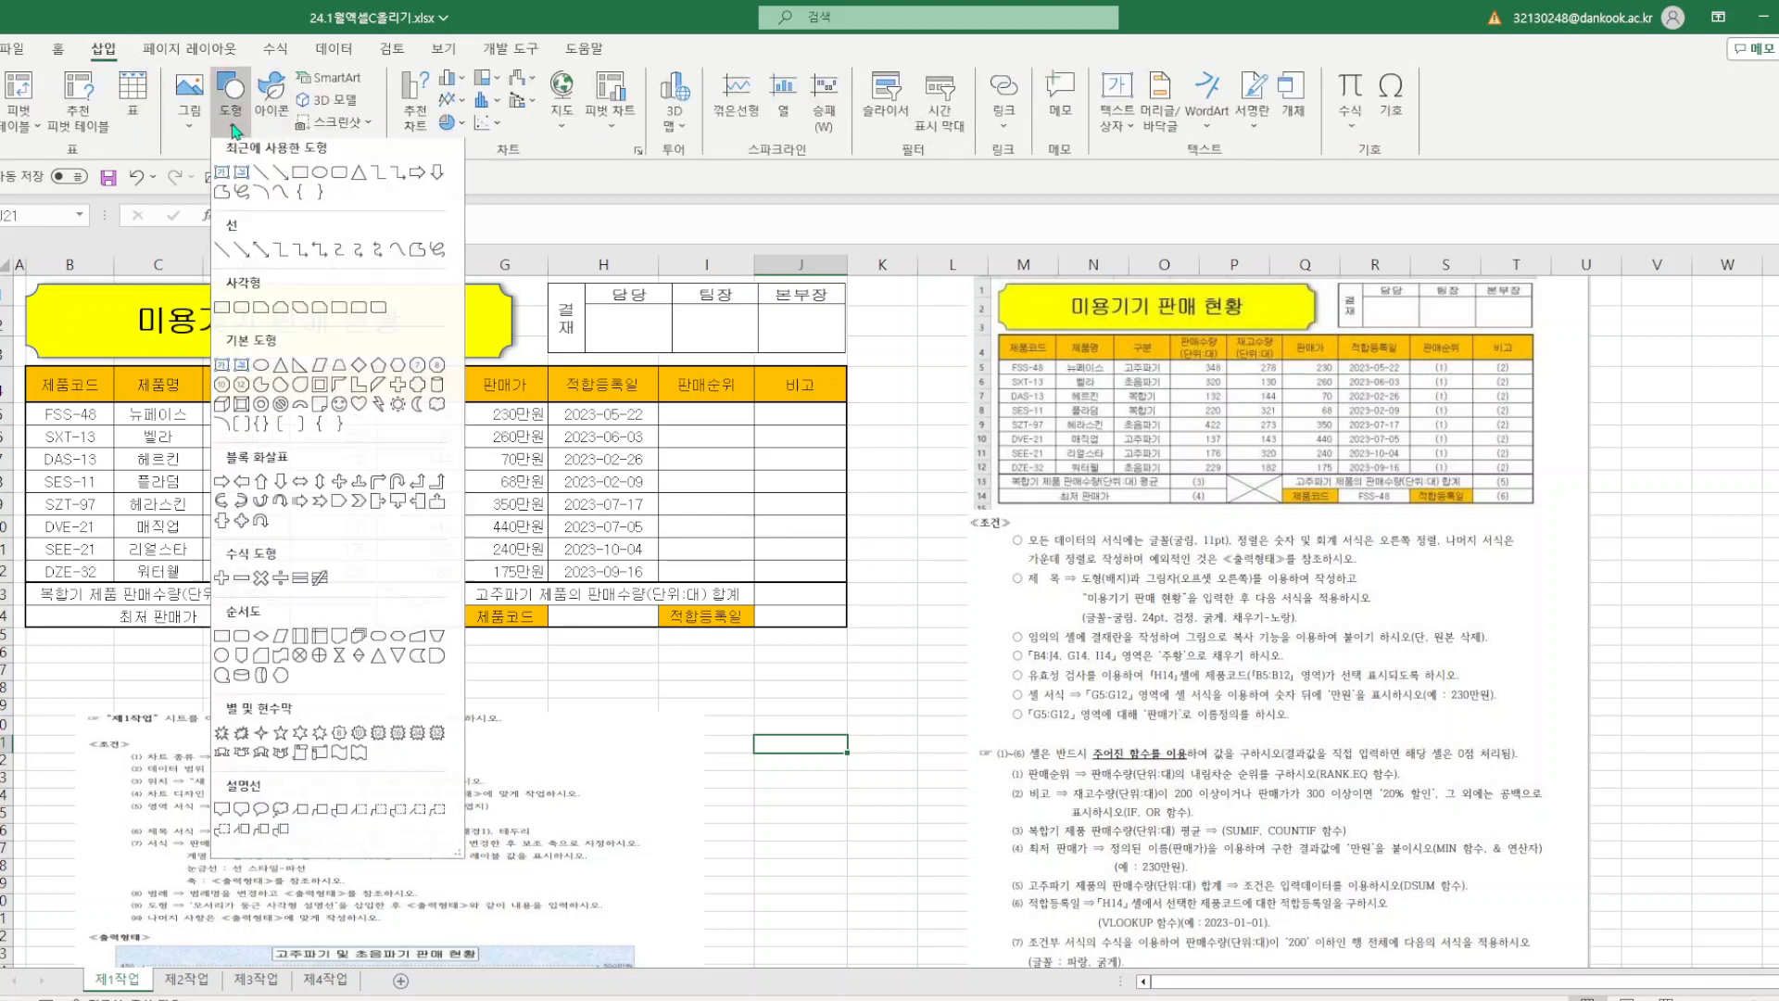
left_click(416, 391)
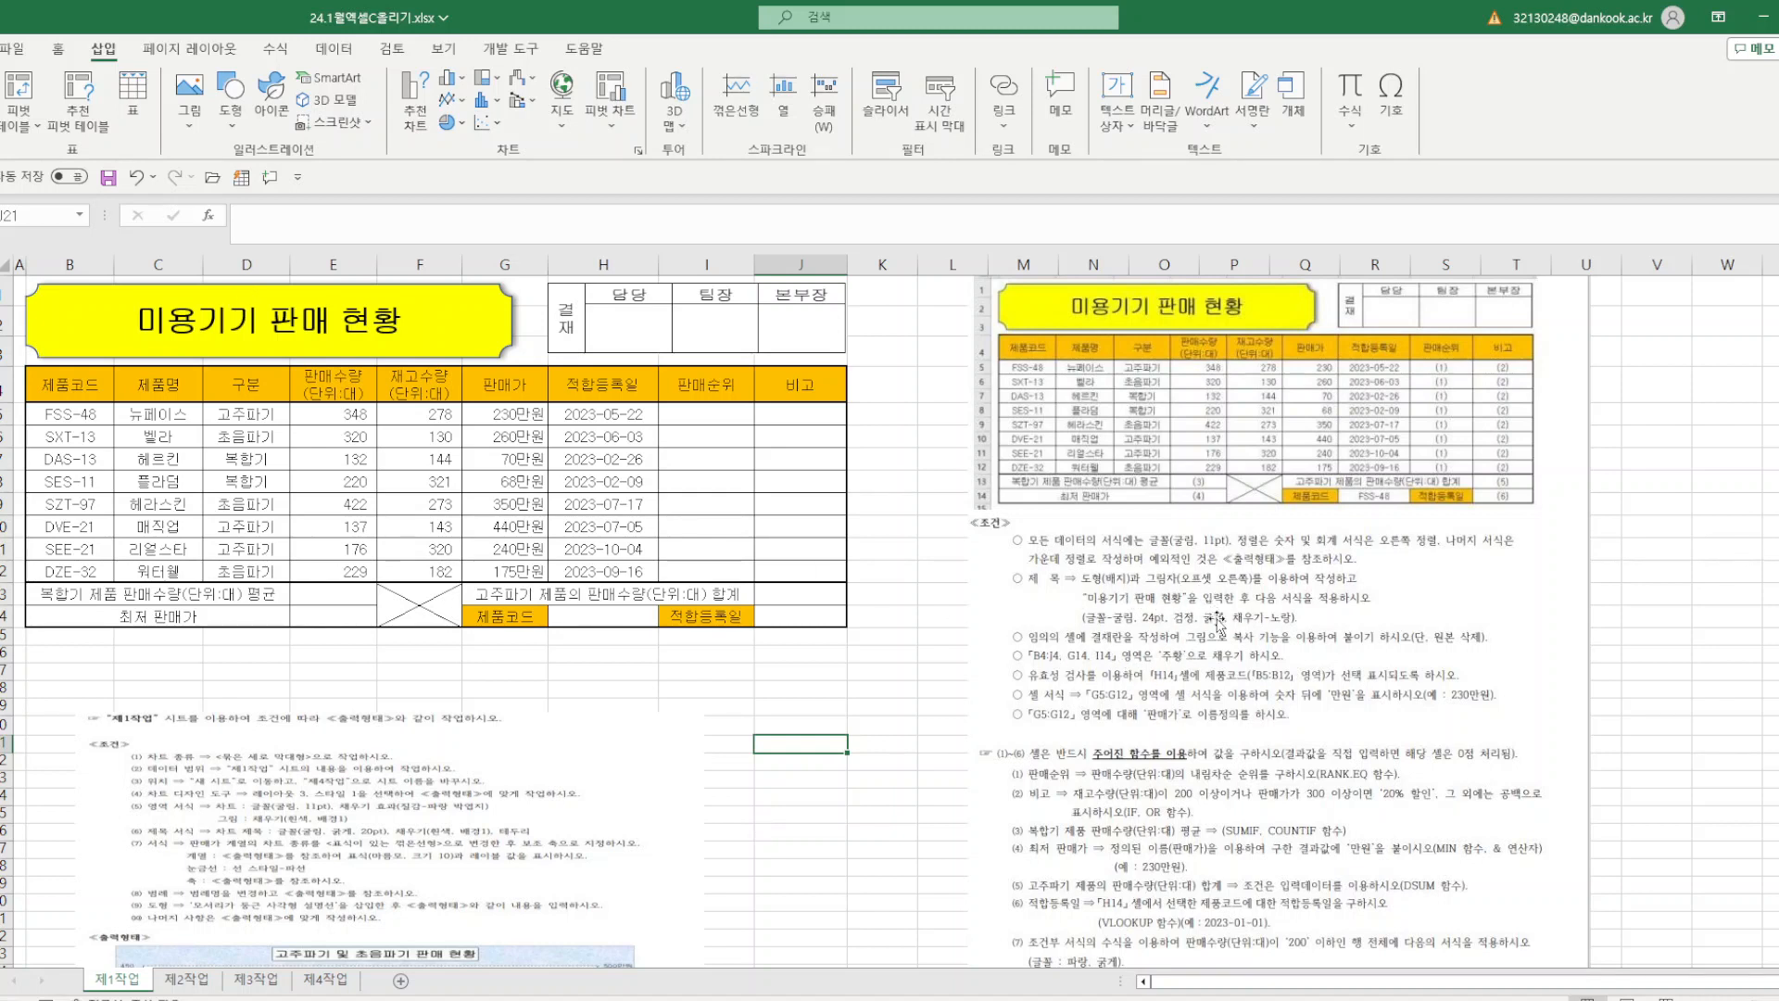
left_click(500, 344)
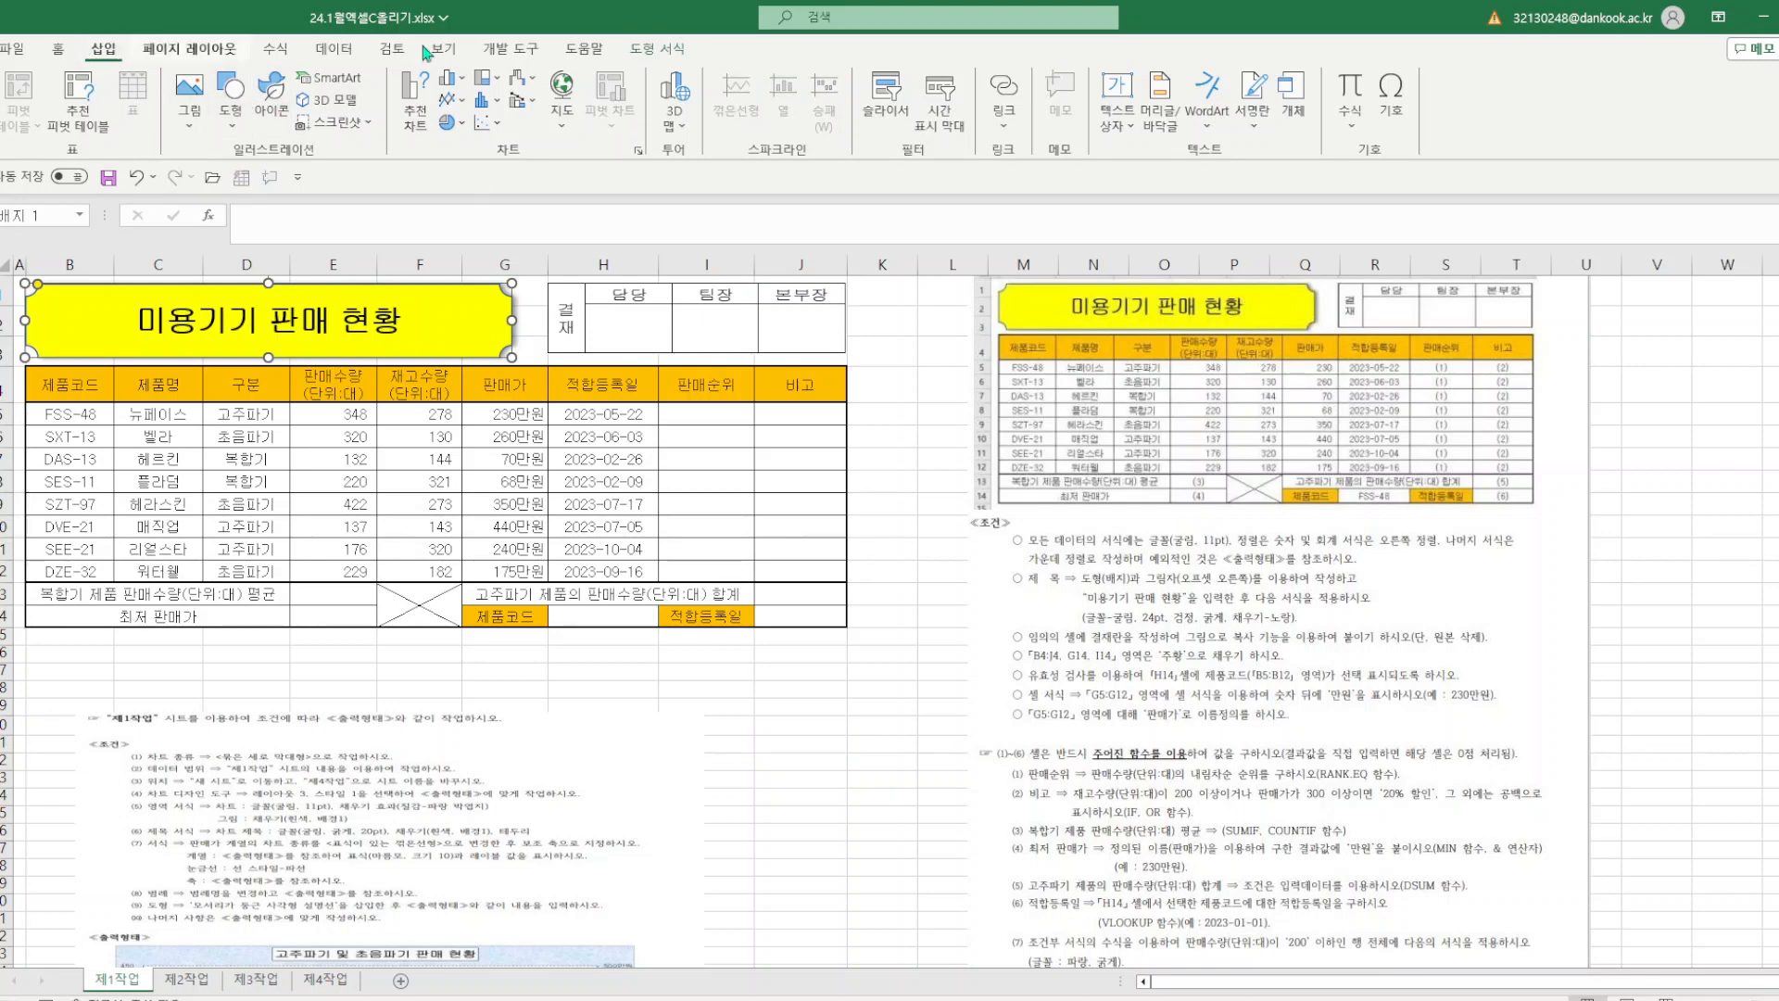
left_click(656, 51)
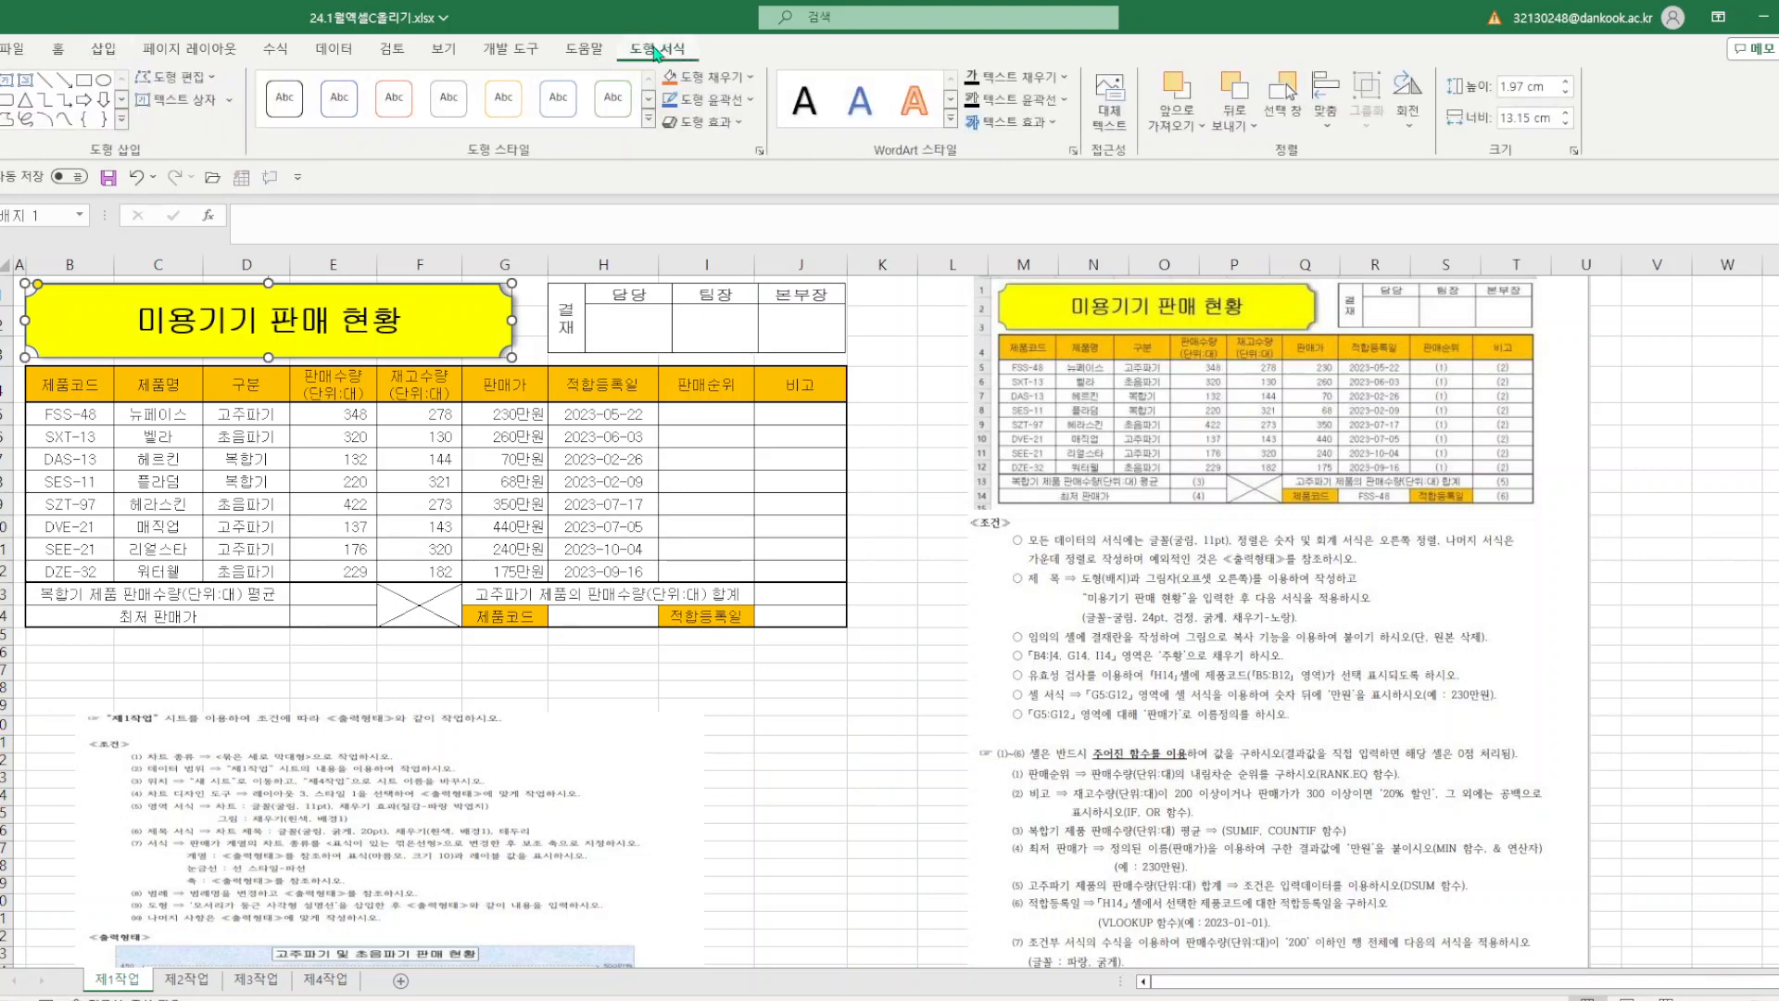
left_click(737, 126)
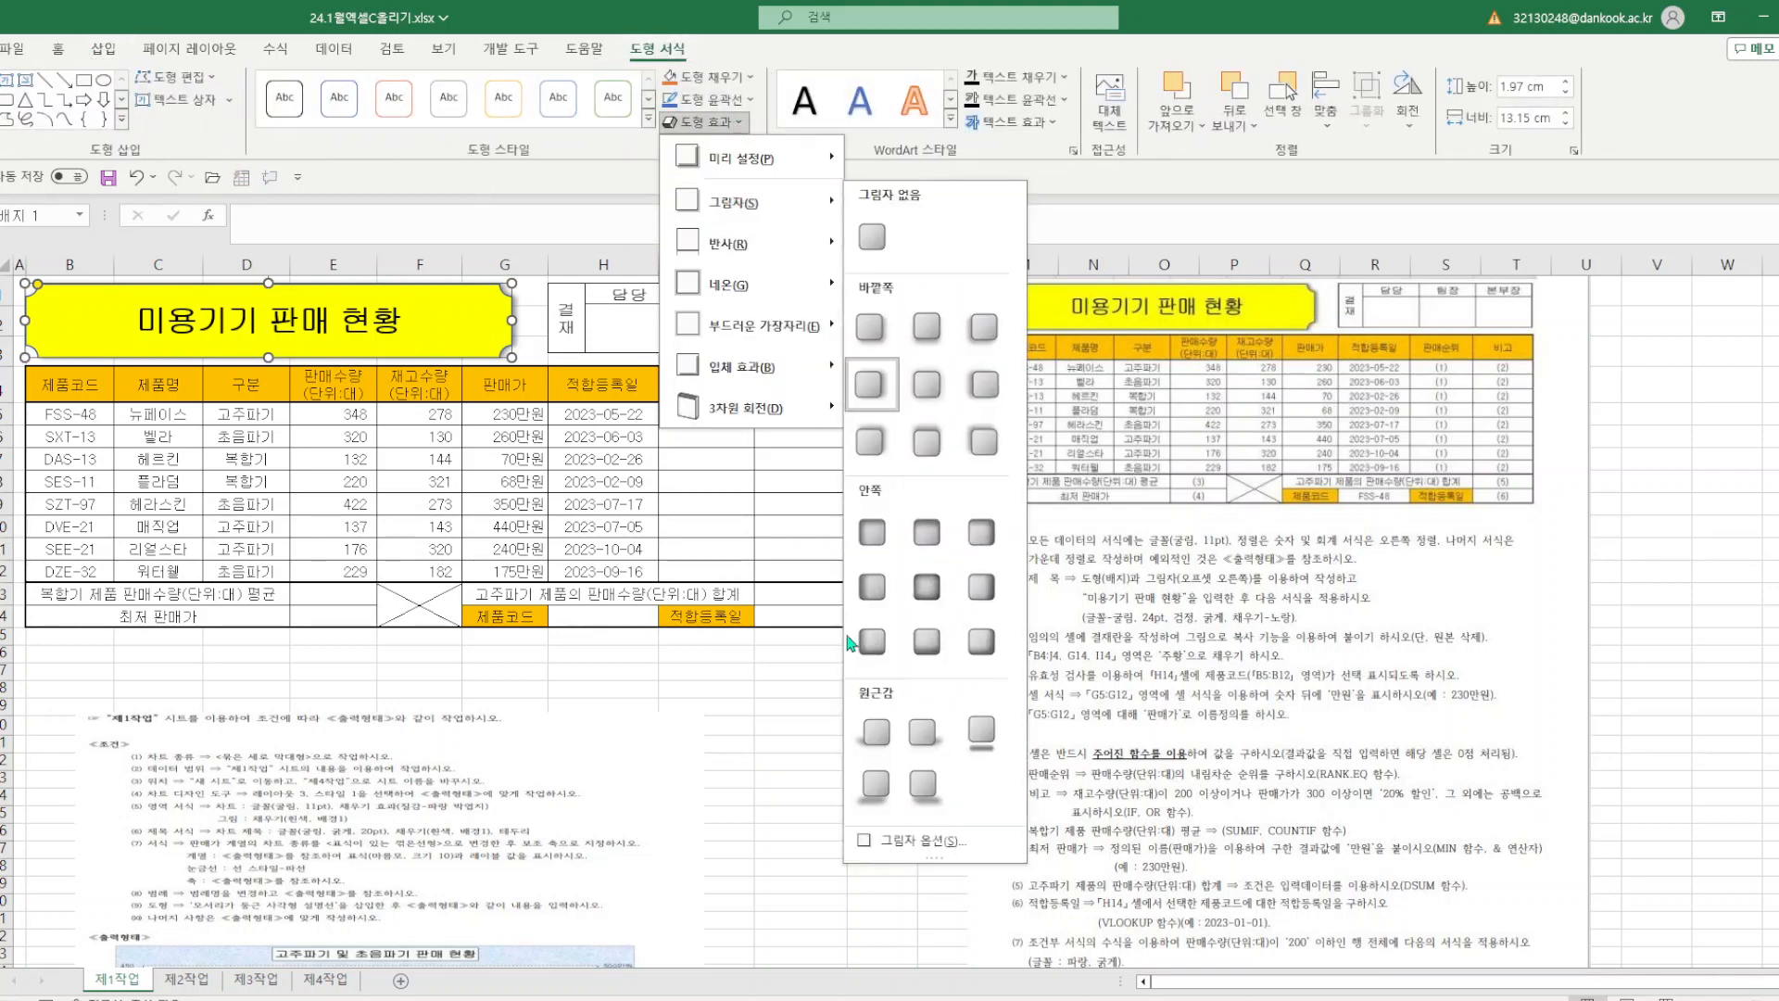
left_click(738, 856)
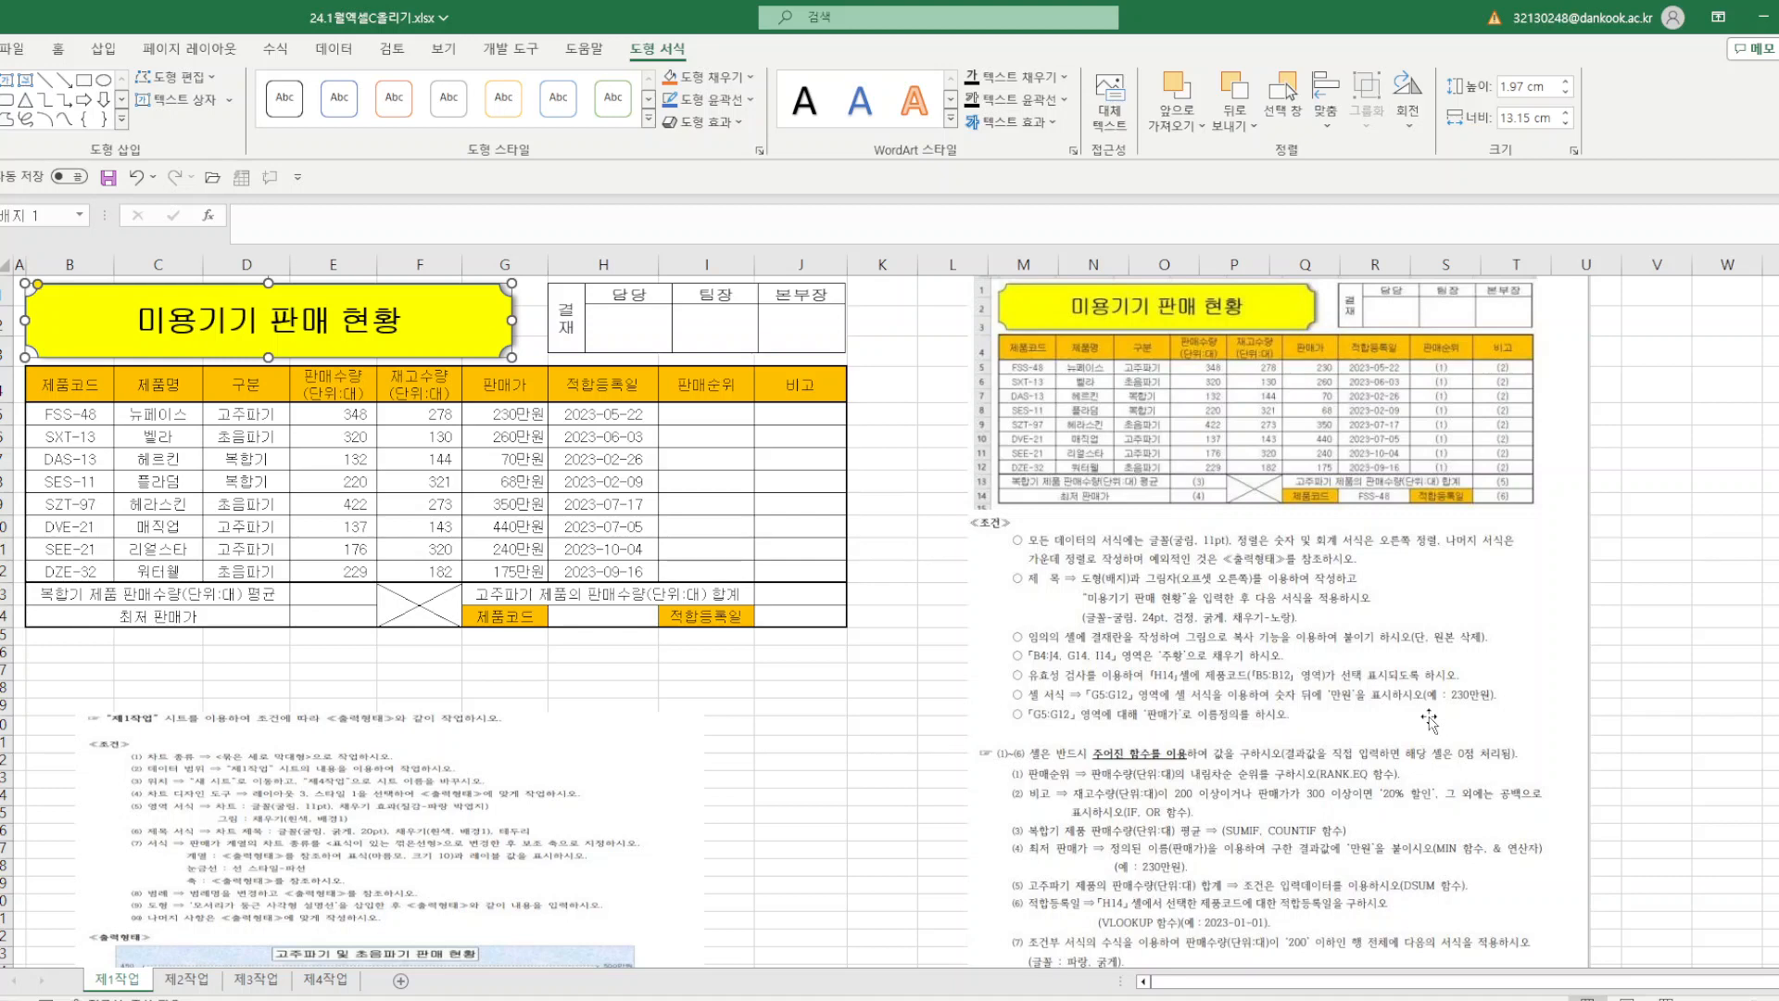
- Set the number format of the selling prices in G5:G12 to General (일반)
left_click_drag(485, 417, 499, 571)
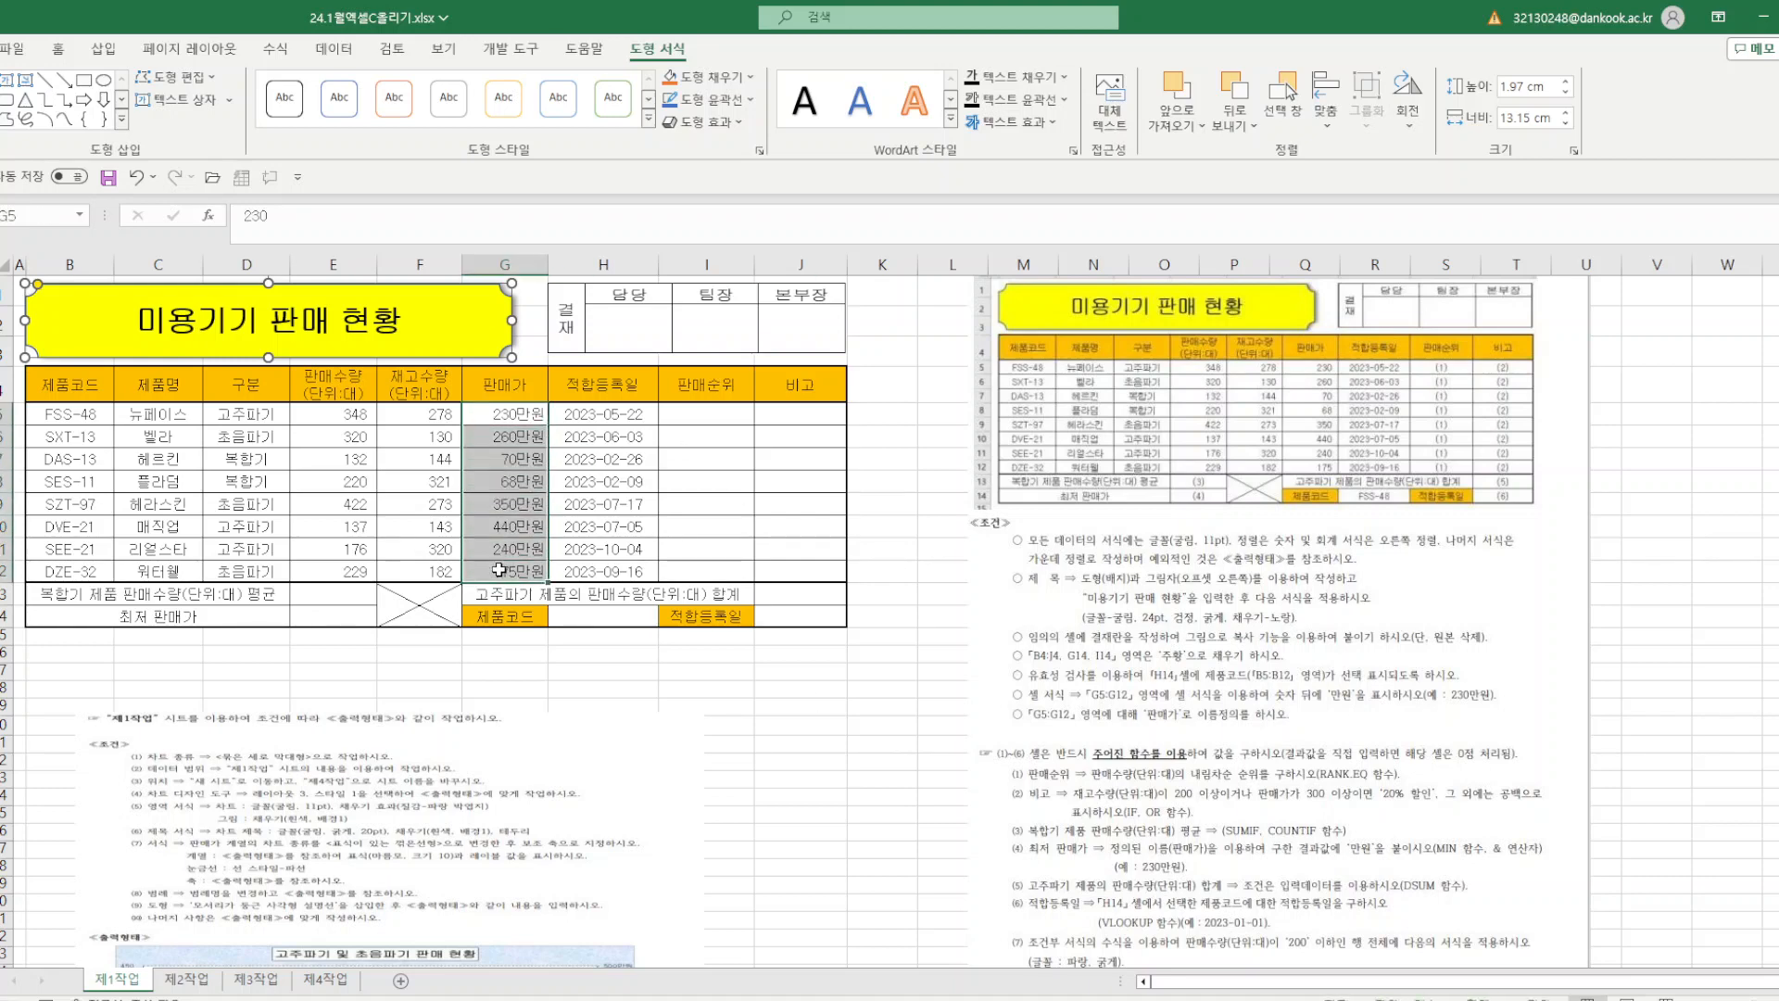
right_click(498, 571)
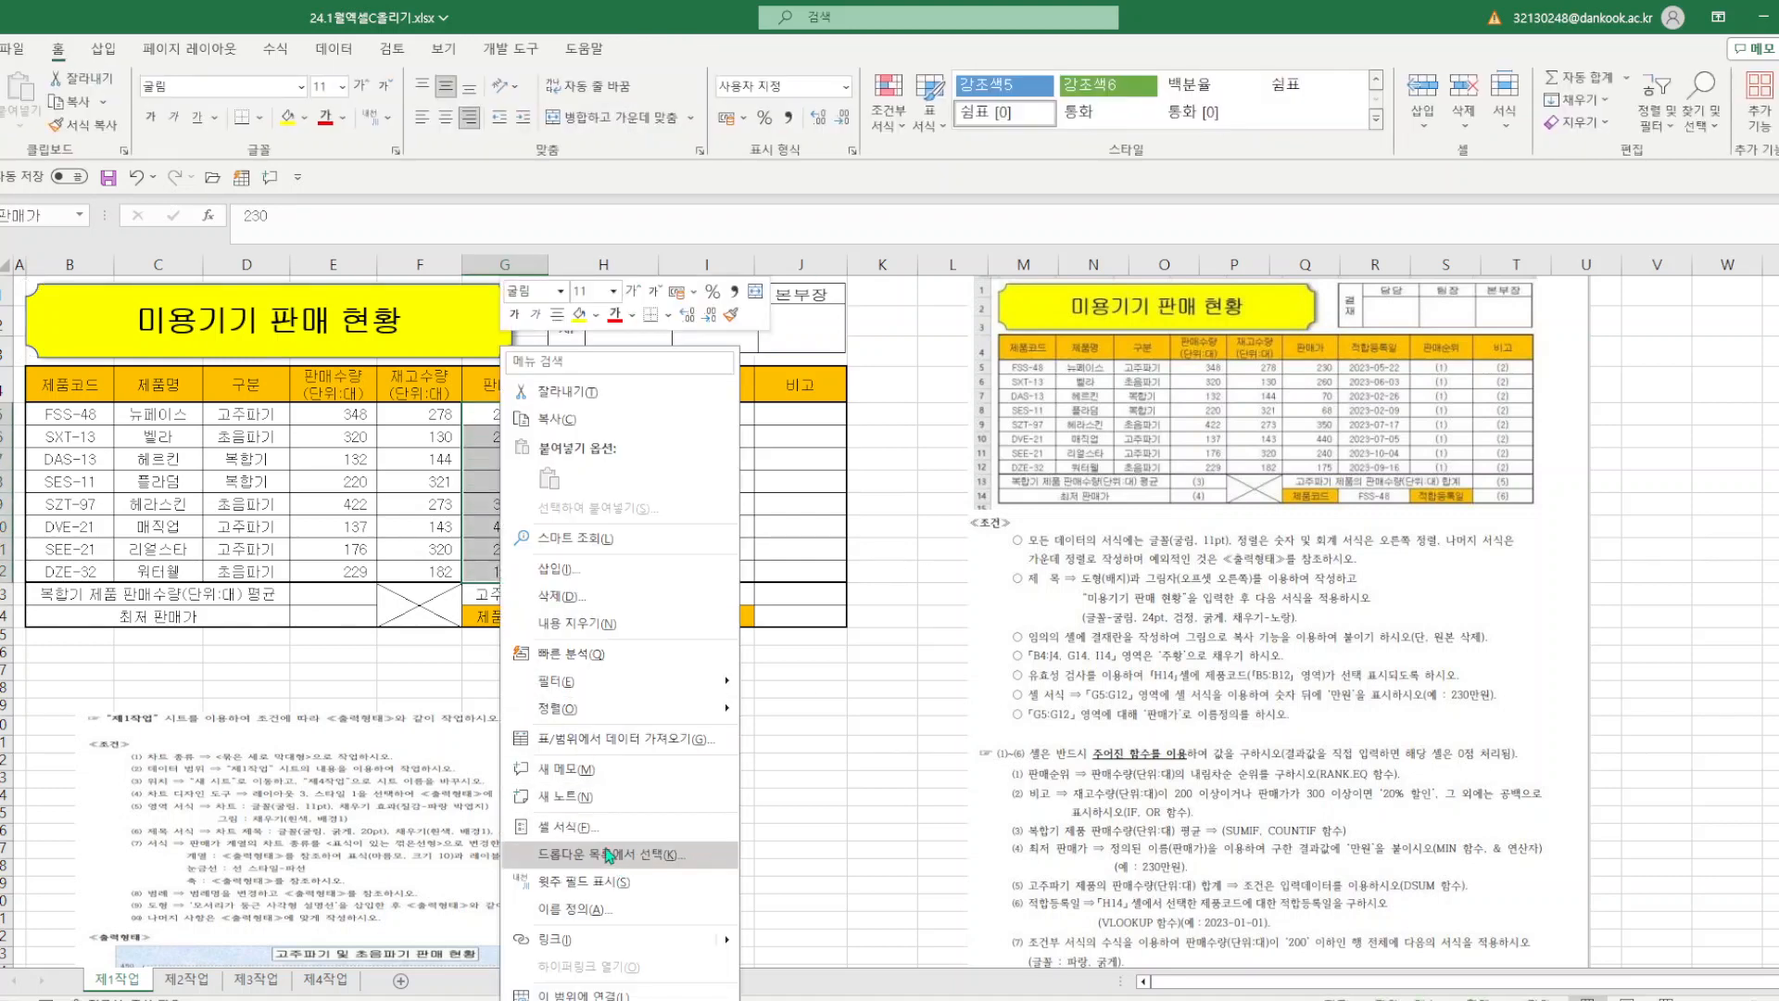
left_click(595, 824)
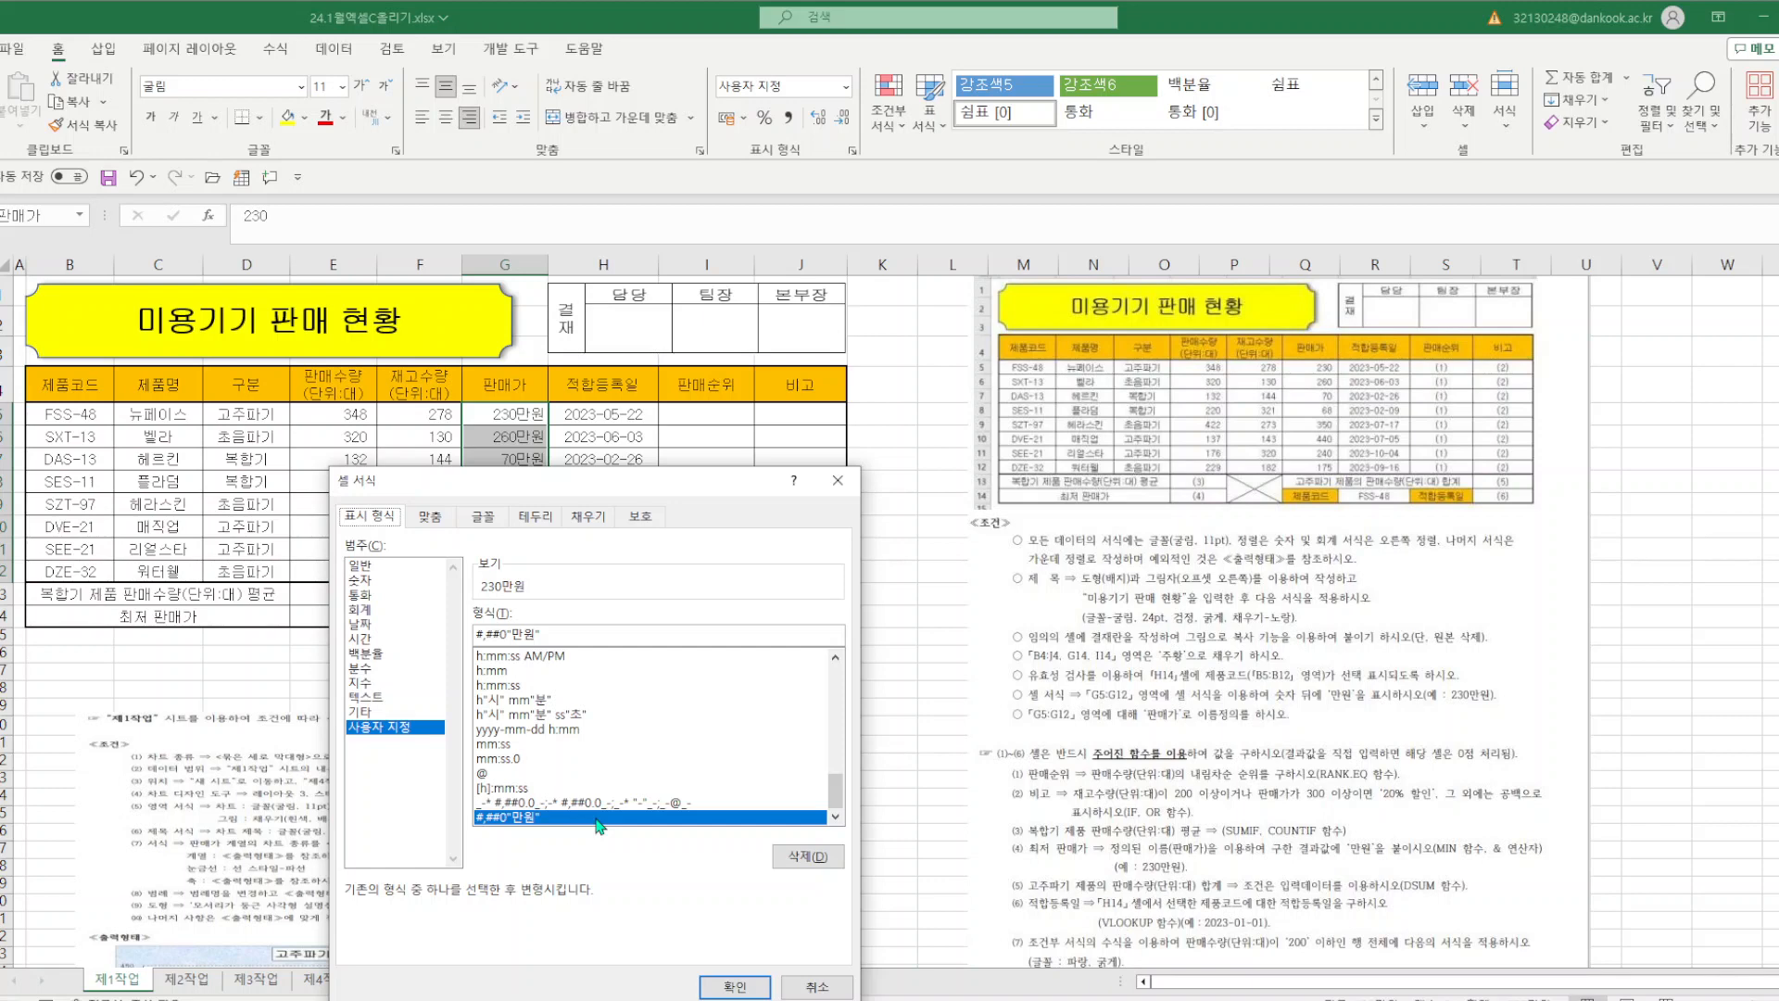
left_click(387, 566)
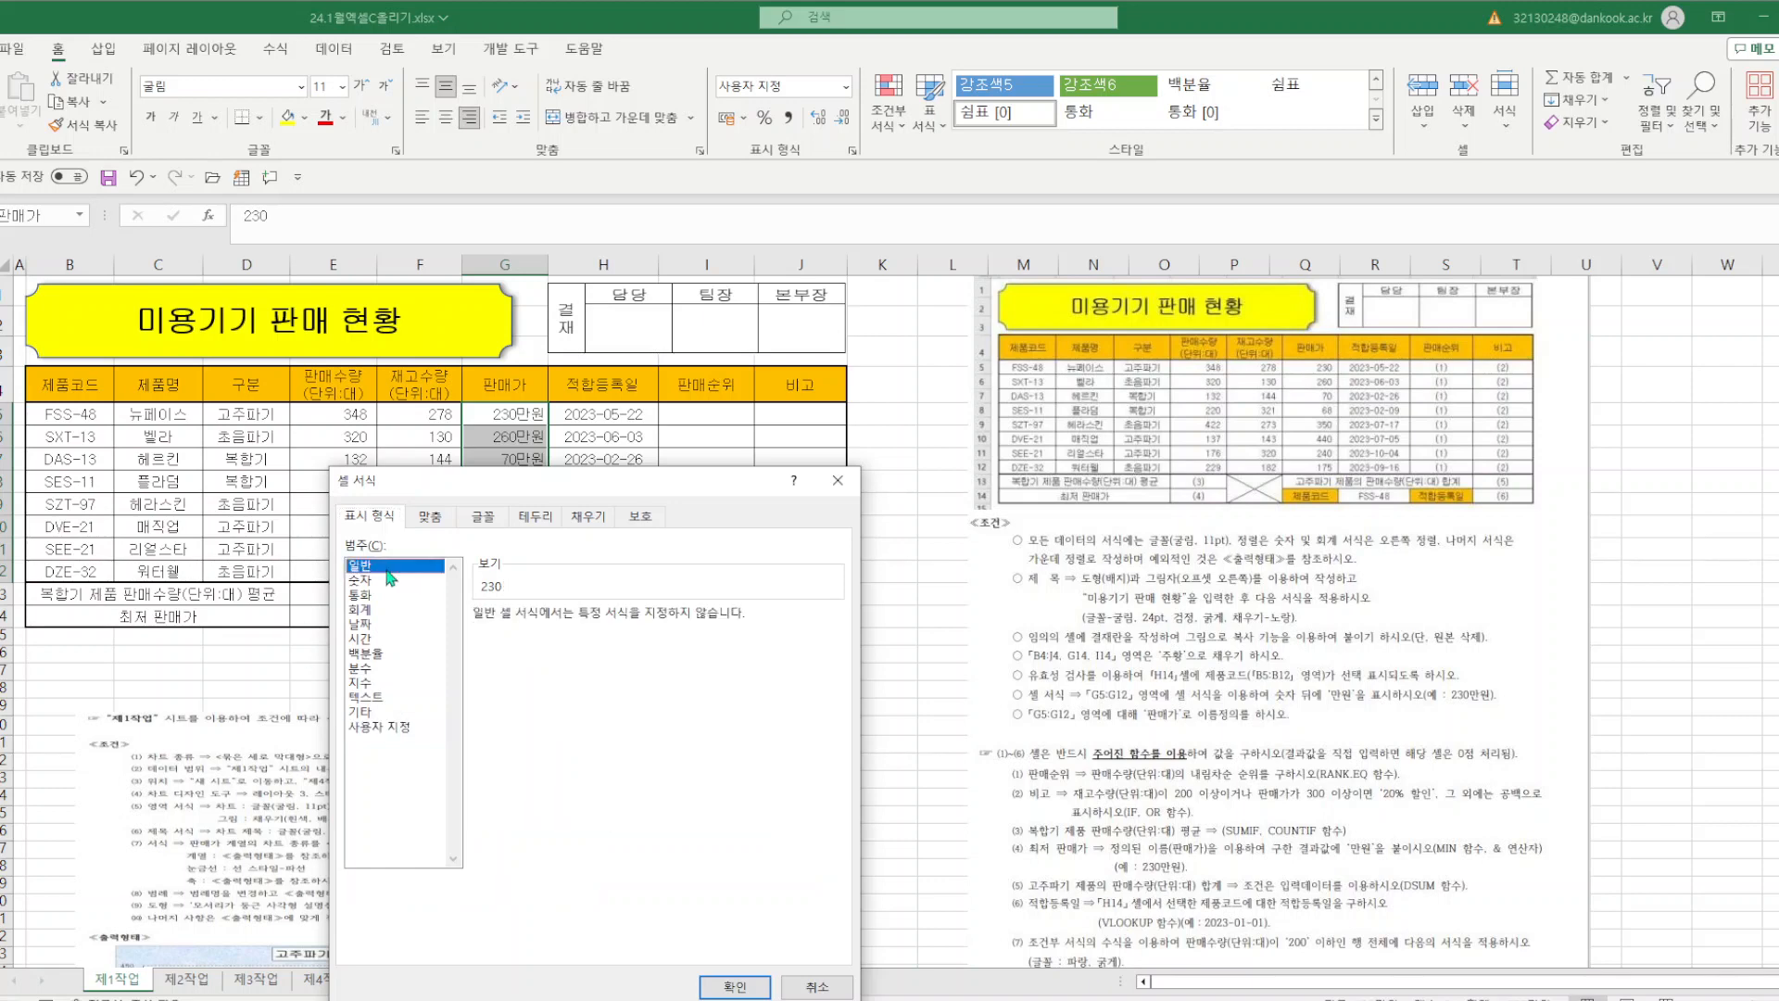
left_click(734, 987)
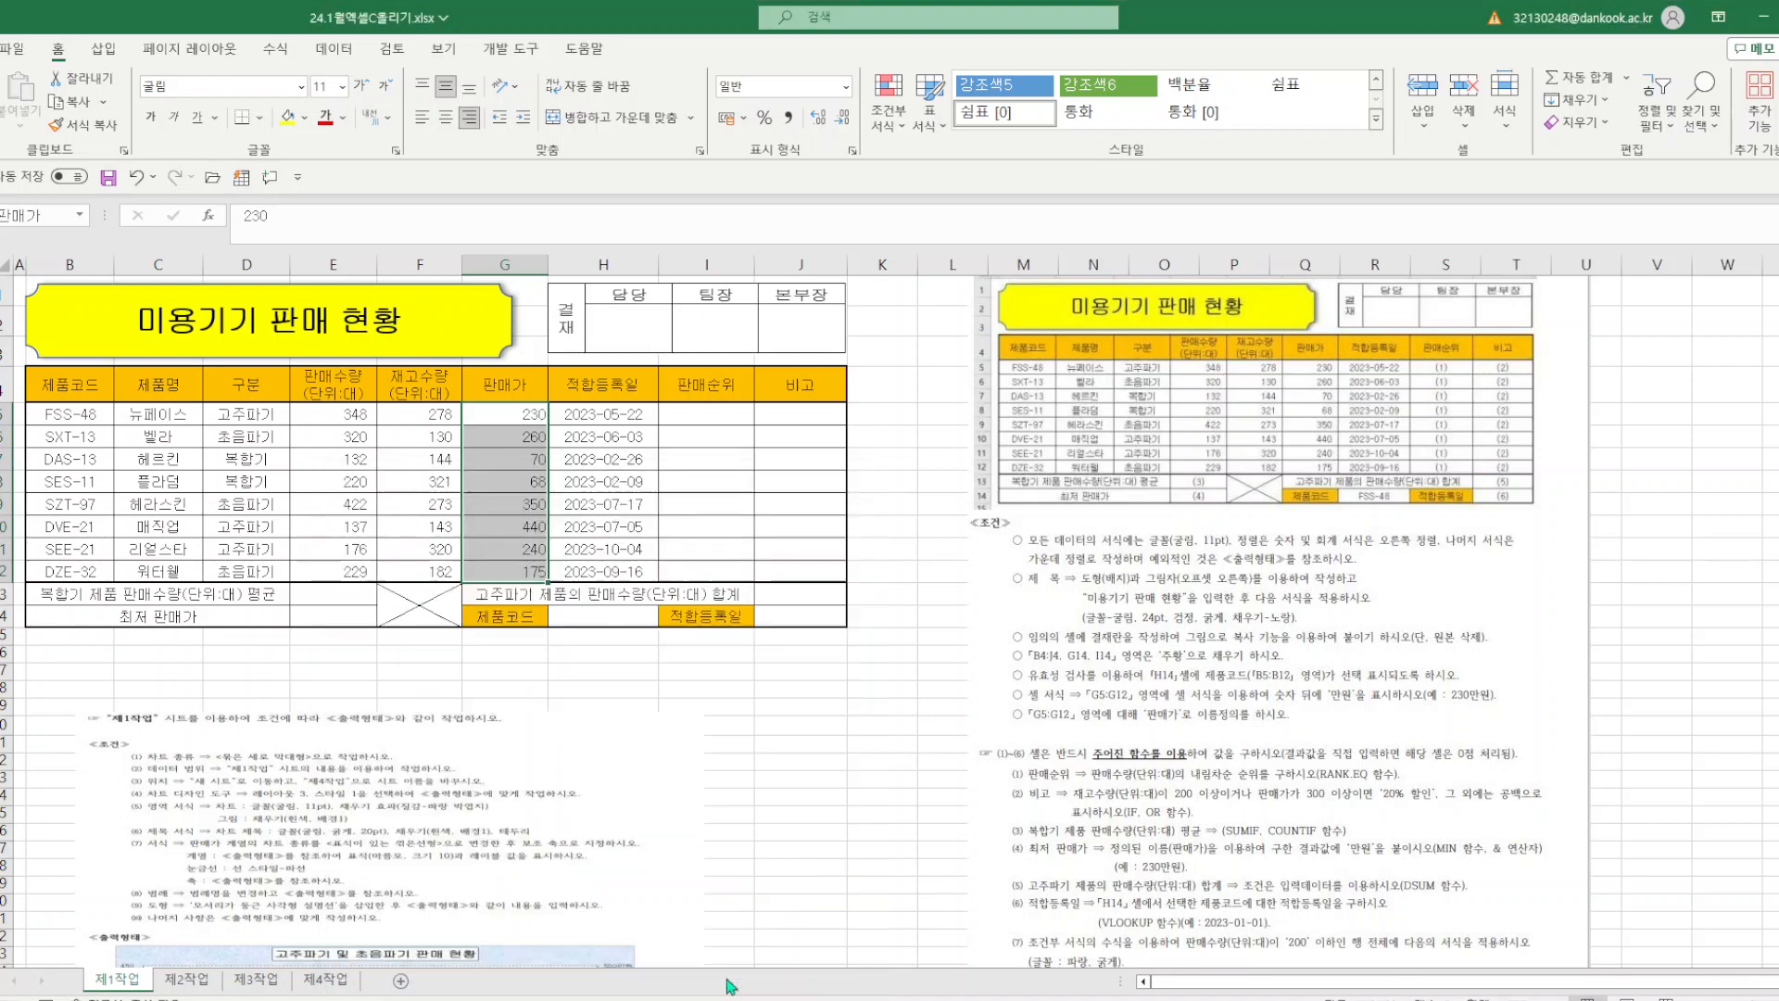
- Apply a custom number format to the prices in G5:G12, using #,##0 followed by the suffix 만원
right_click(525, 556)
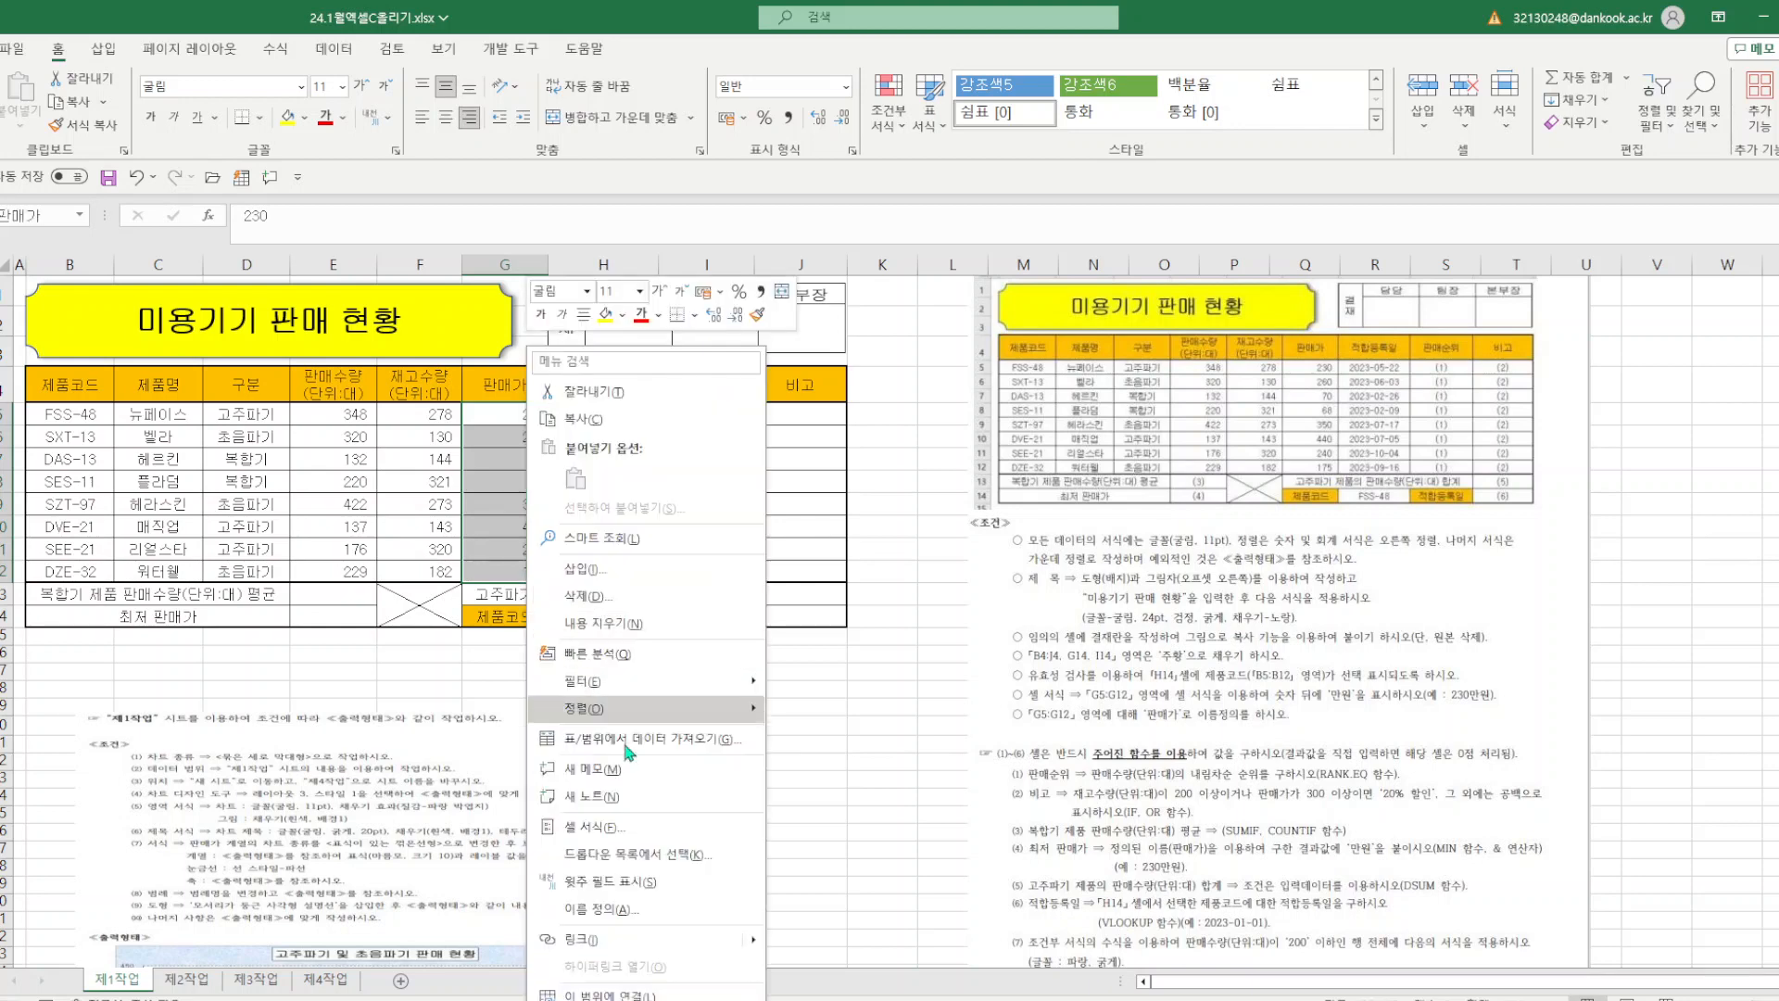
left_click(628, 786)
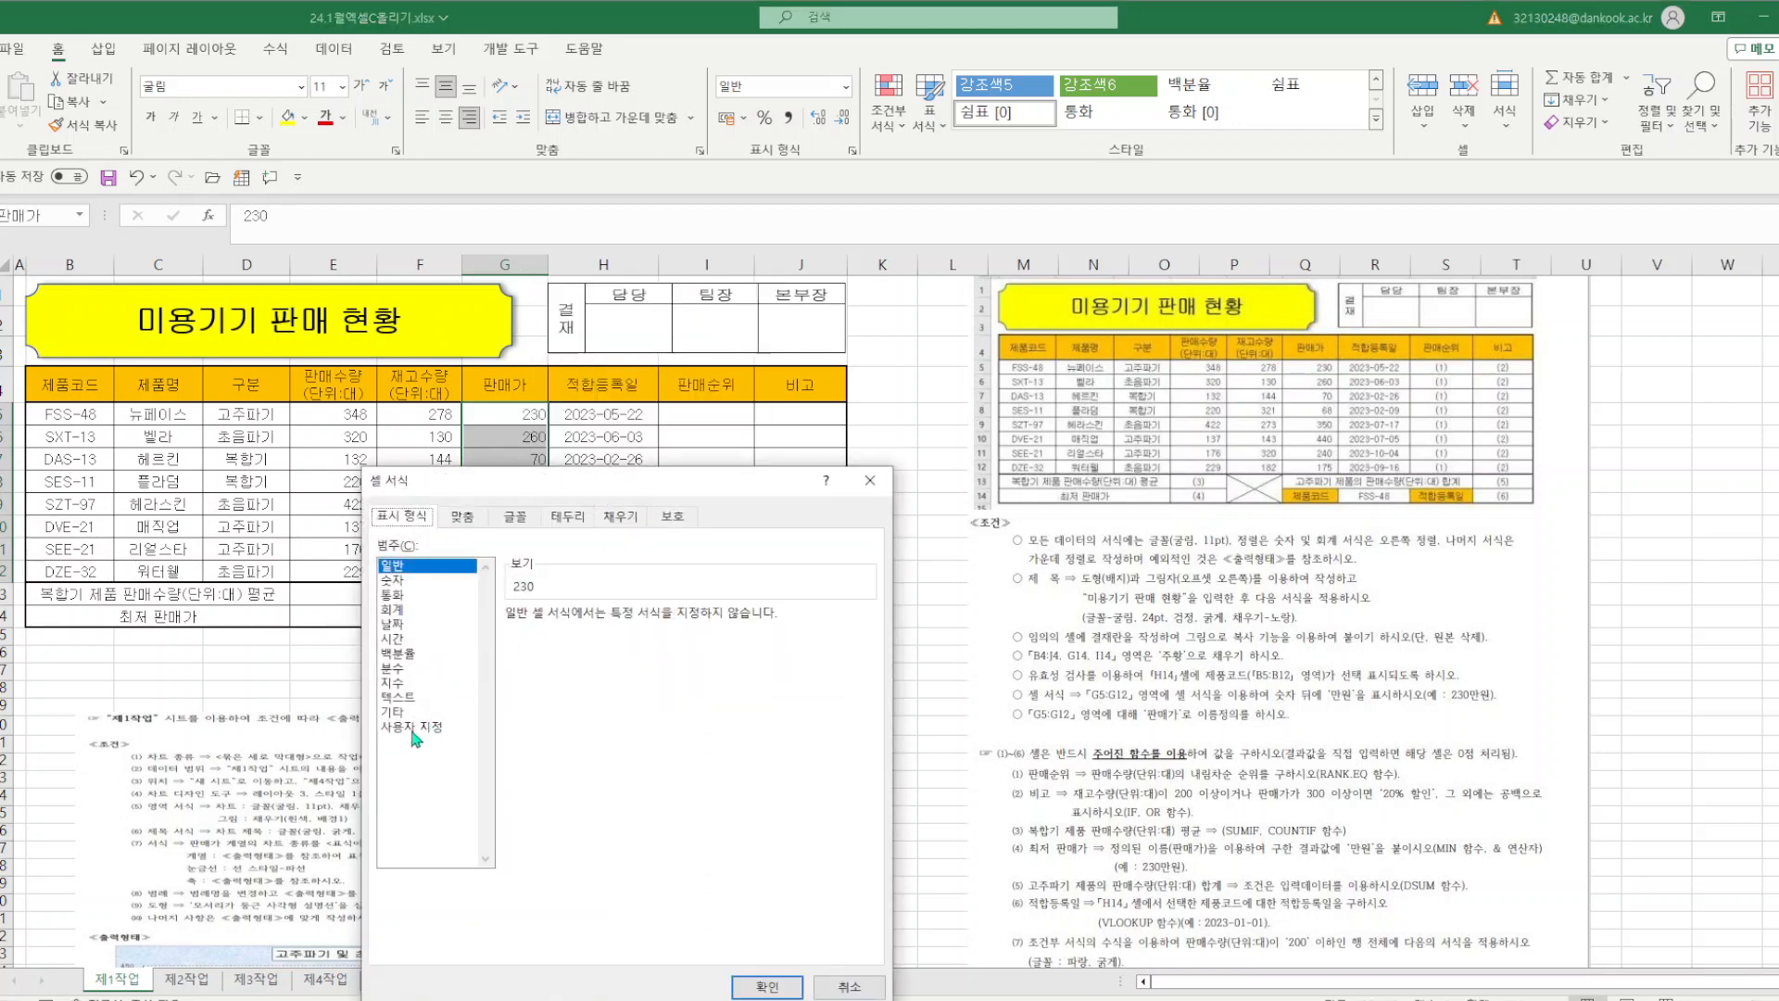
left_click(413, 729)
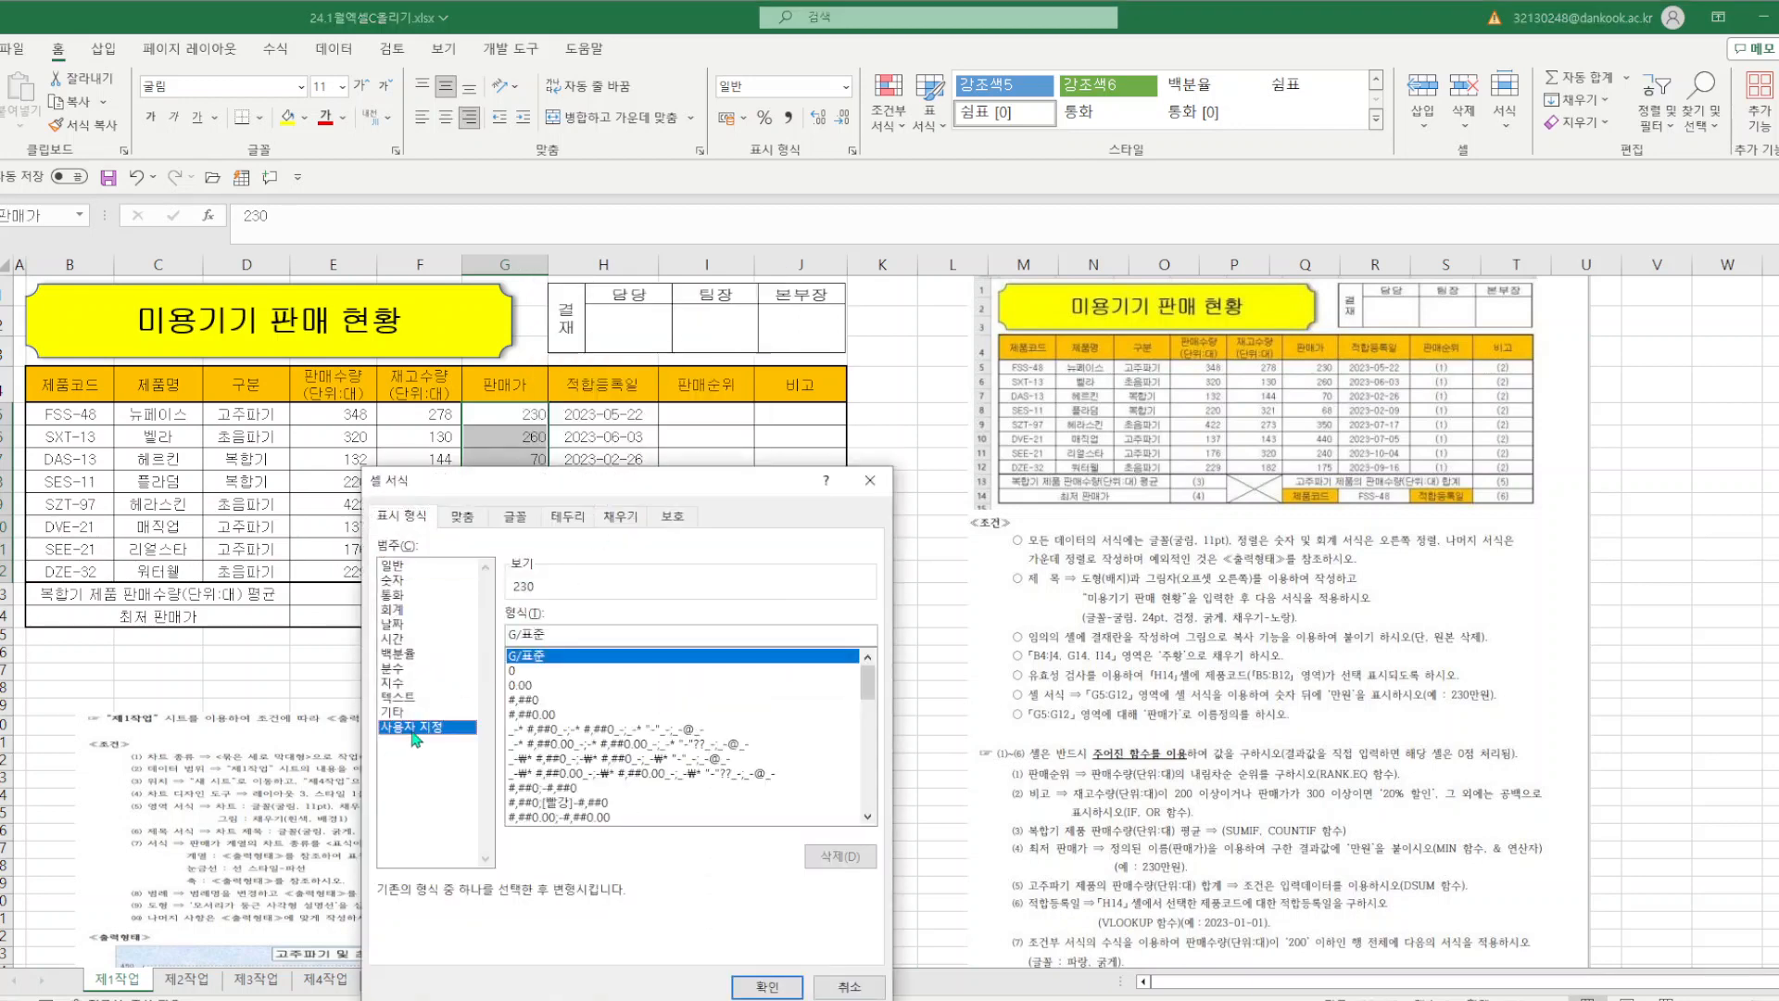
left_click(544, 701)
left_click(551, 632)
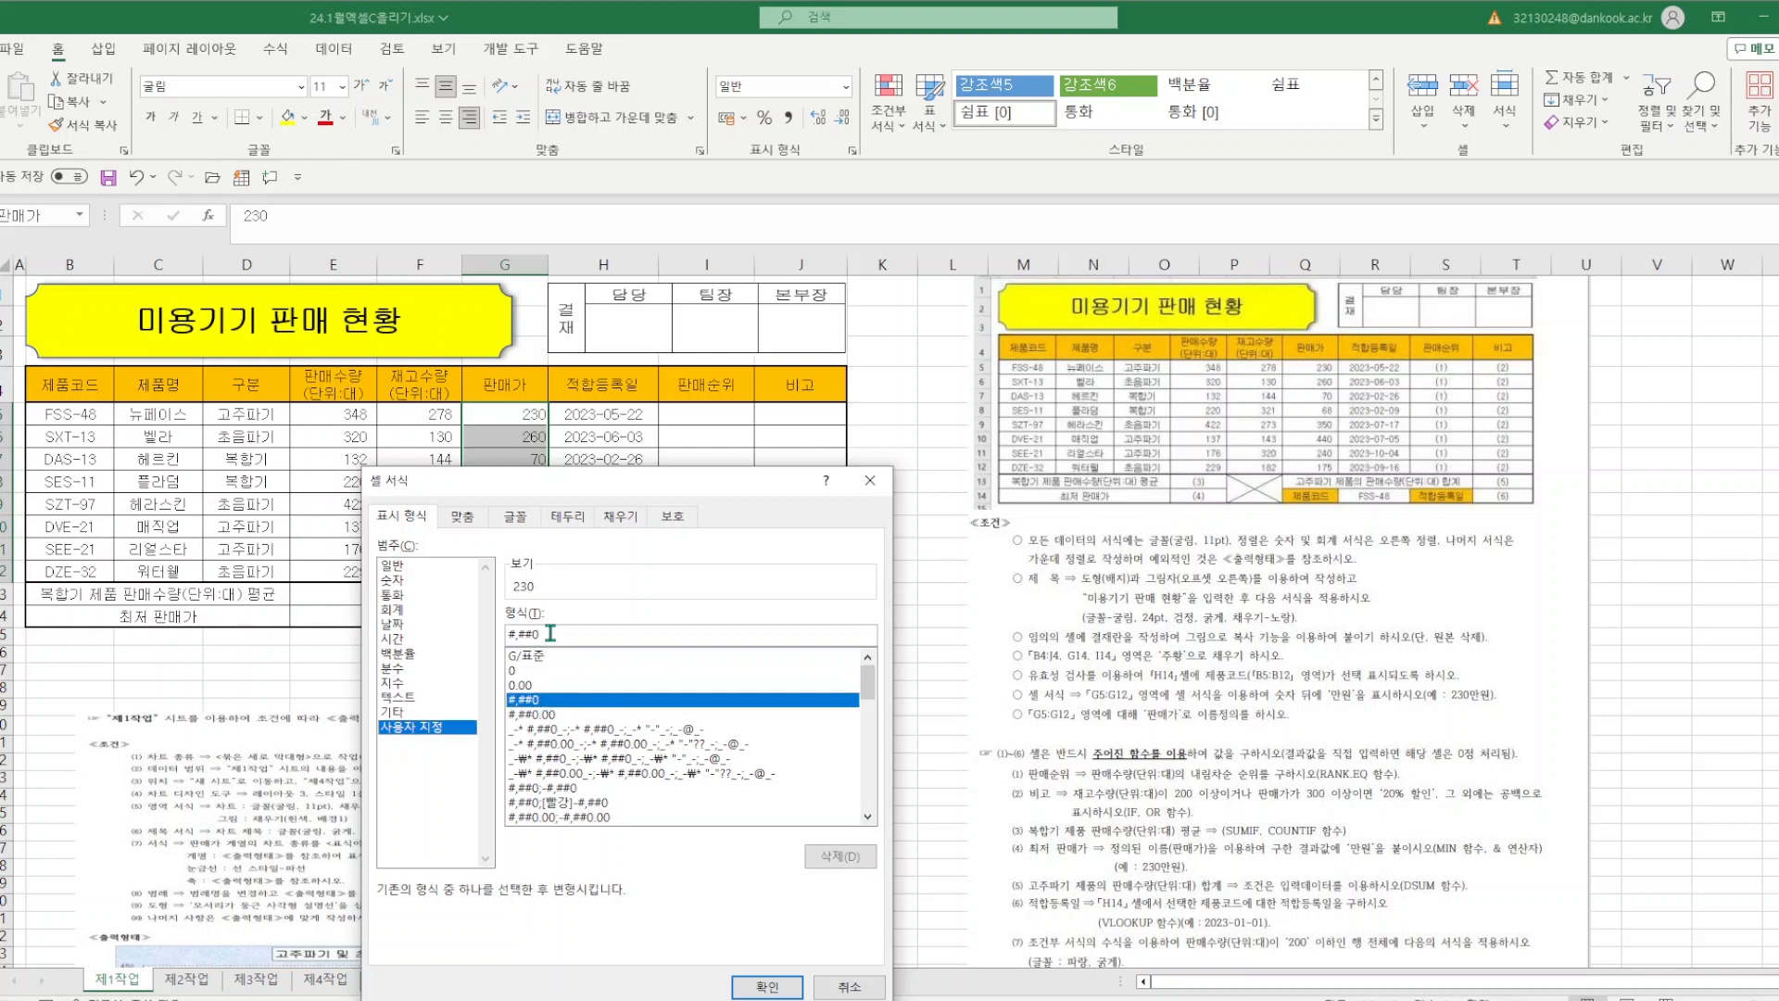
type("a")
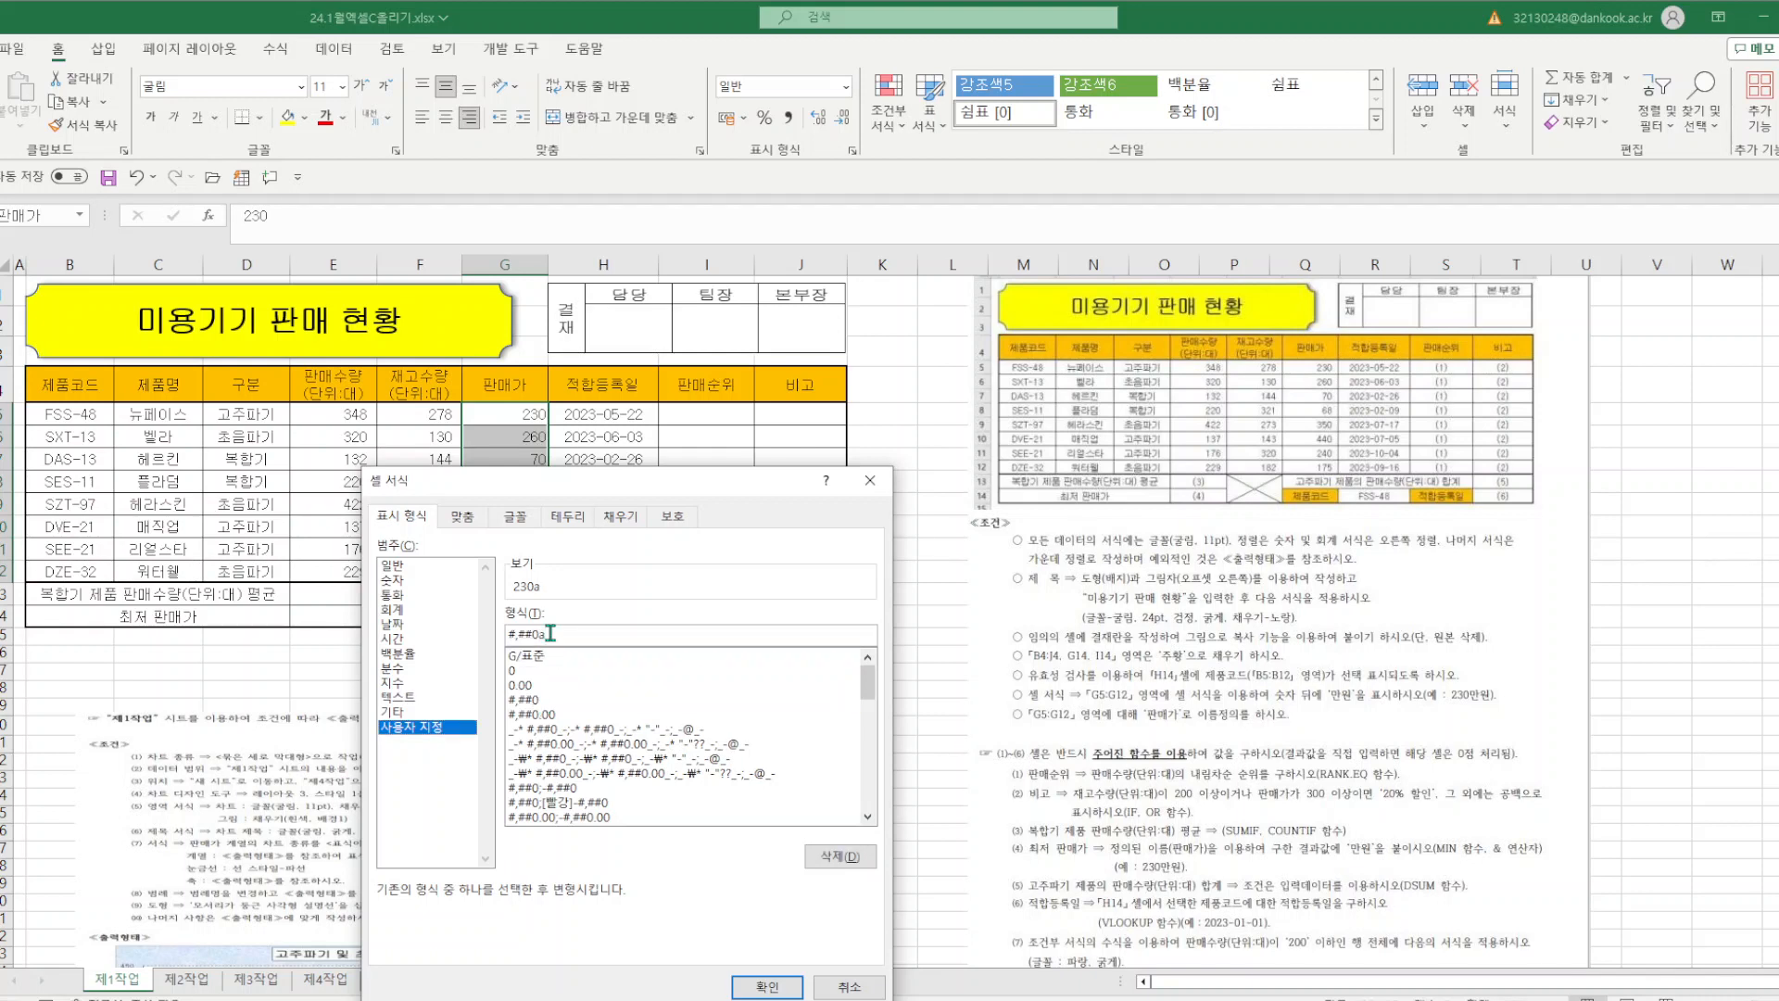
type("ㅁㄴ우")
type("만원")
key("Return")
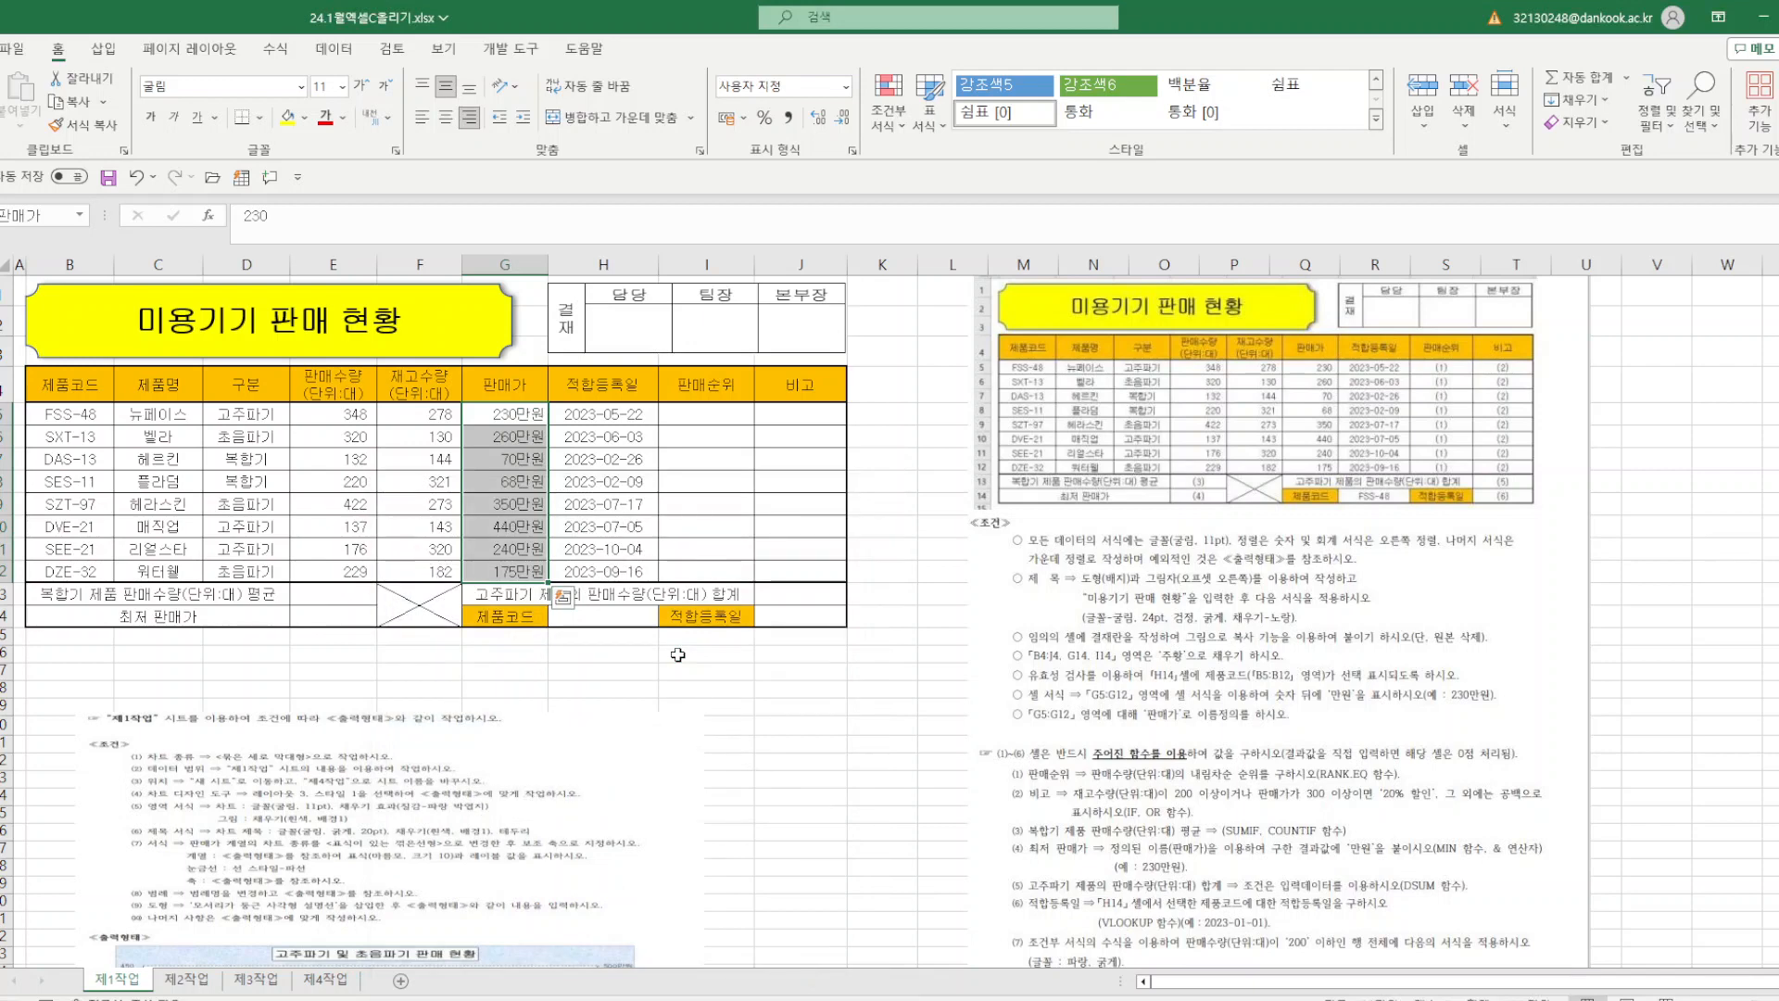
left_click(732, 725)
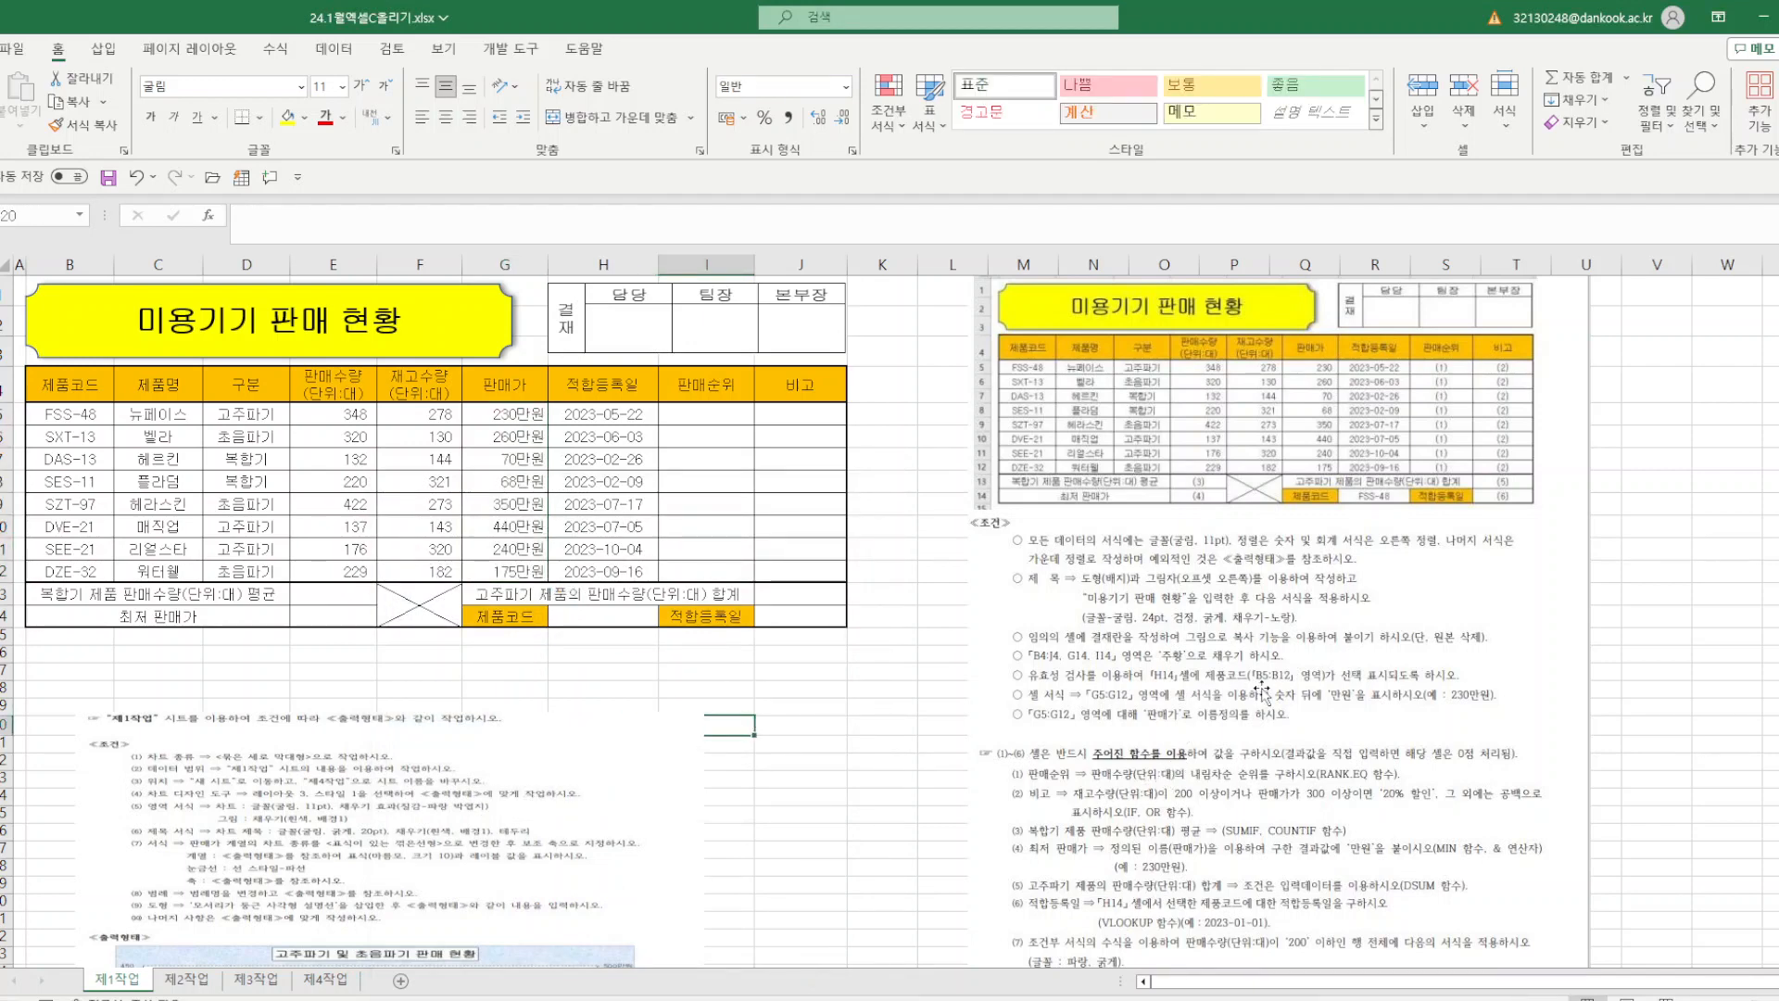
- Add list-type data validation to cell H14, using the product codes in B5:B12 as the source
left_click(583, 613)
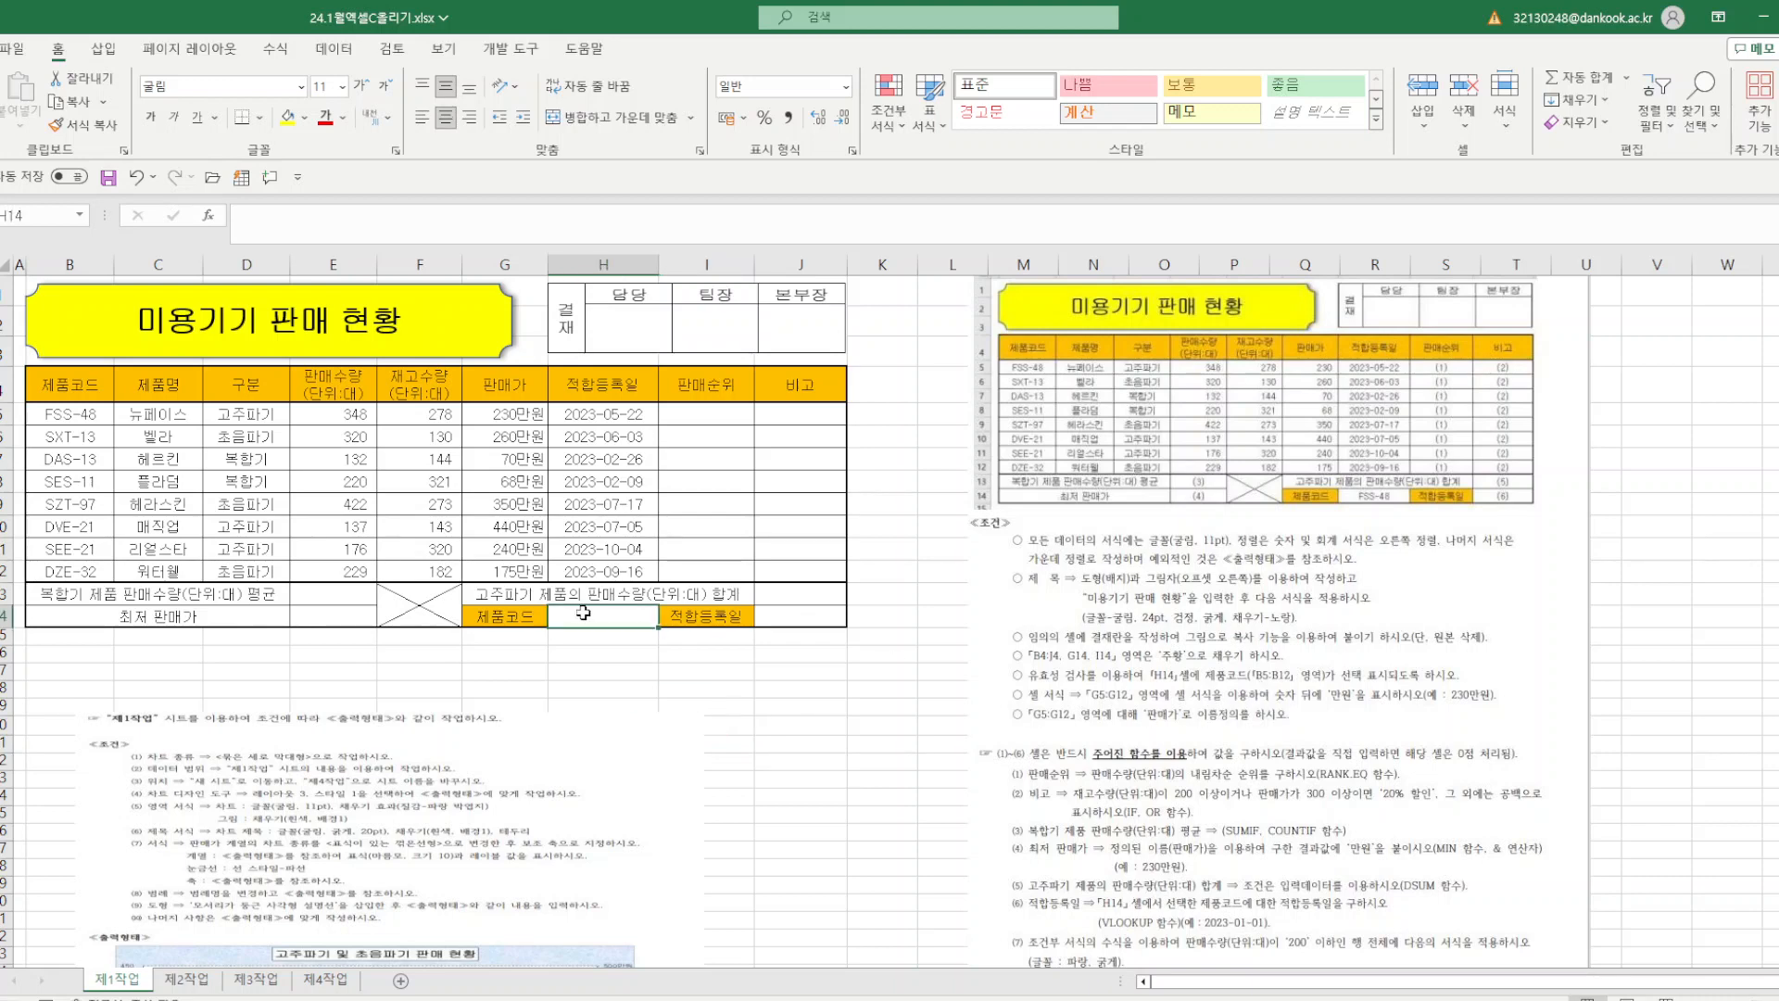
left_click(334, 48)
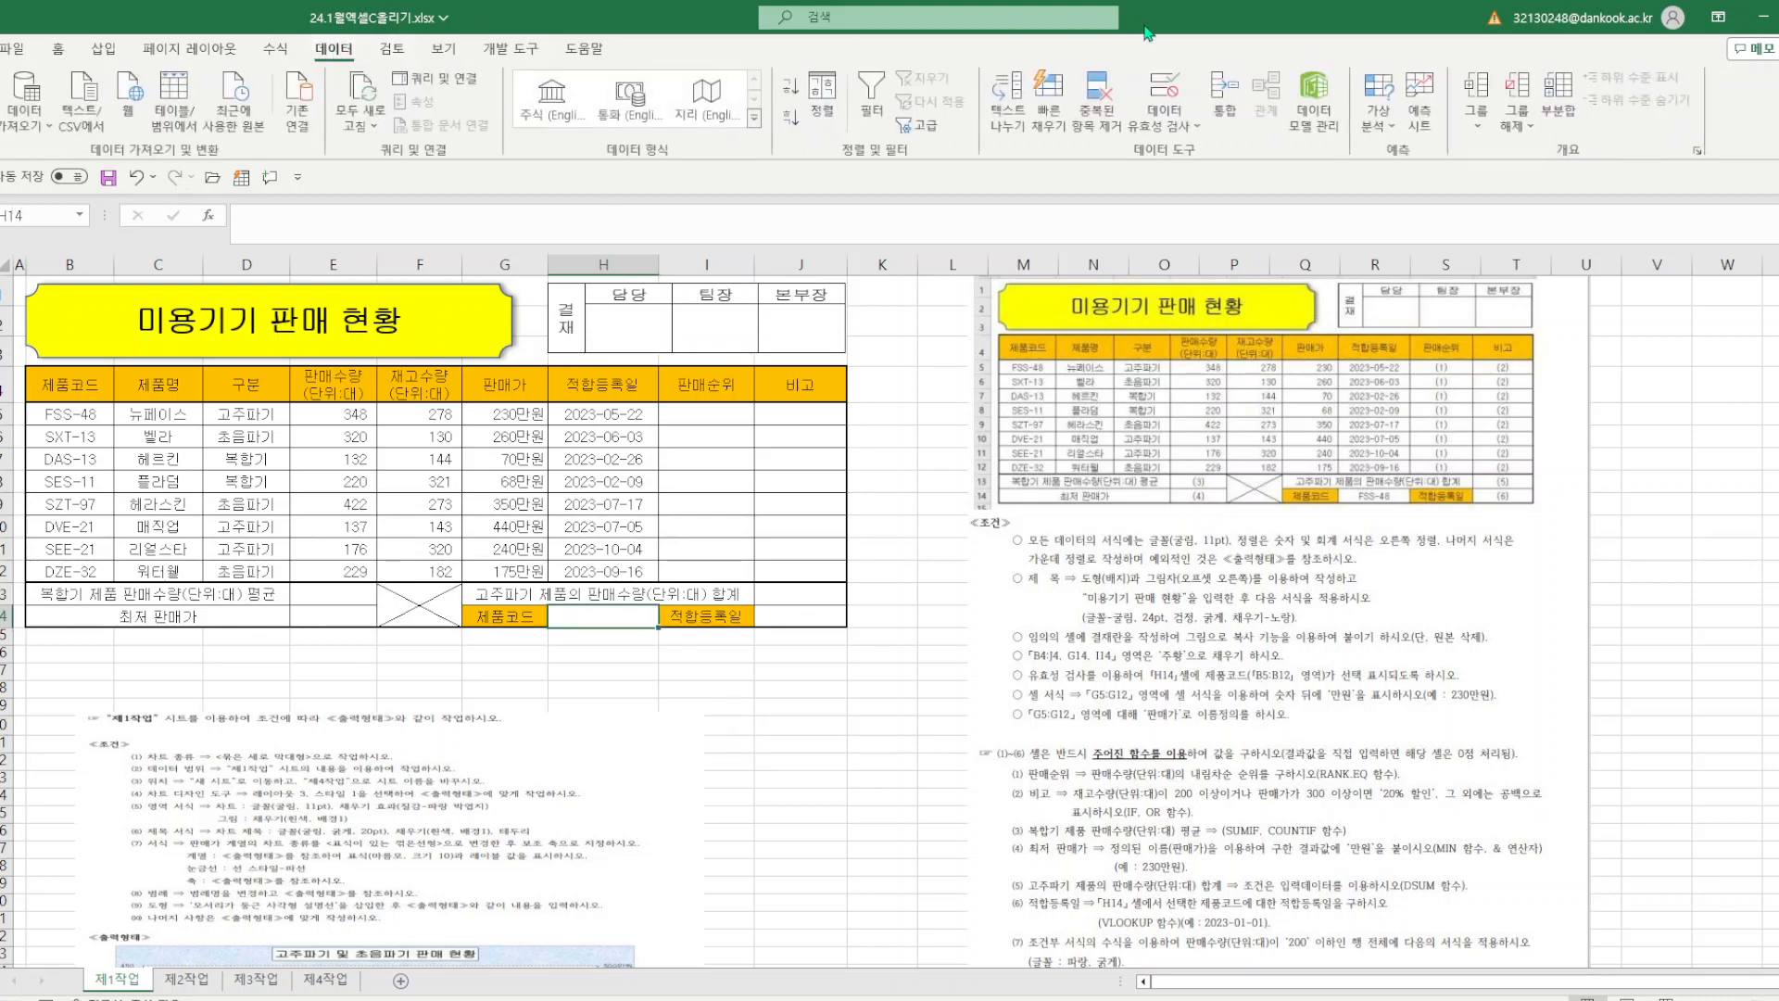
left_click(1161, 92)
left_click(753, 600)
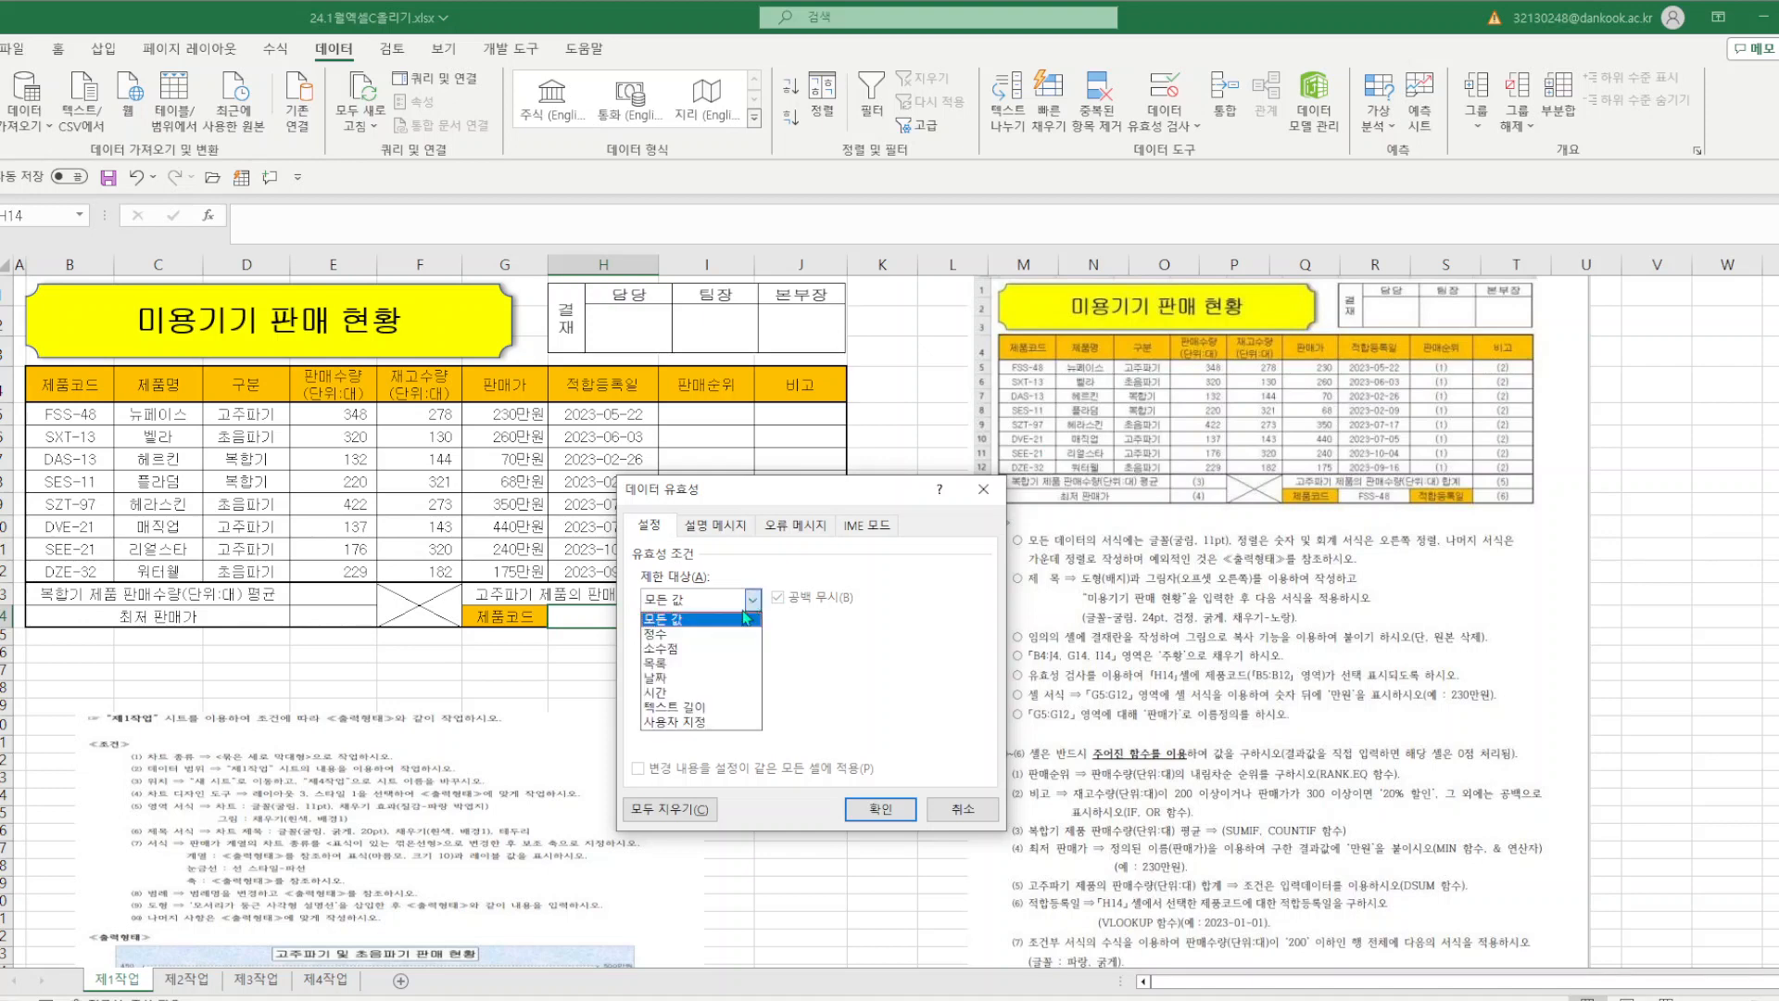
left_click(700, 664)
left_click(685, 692)
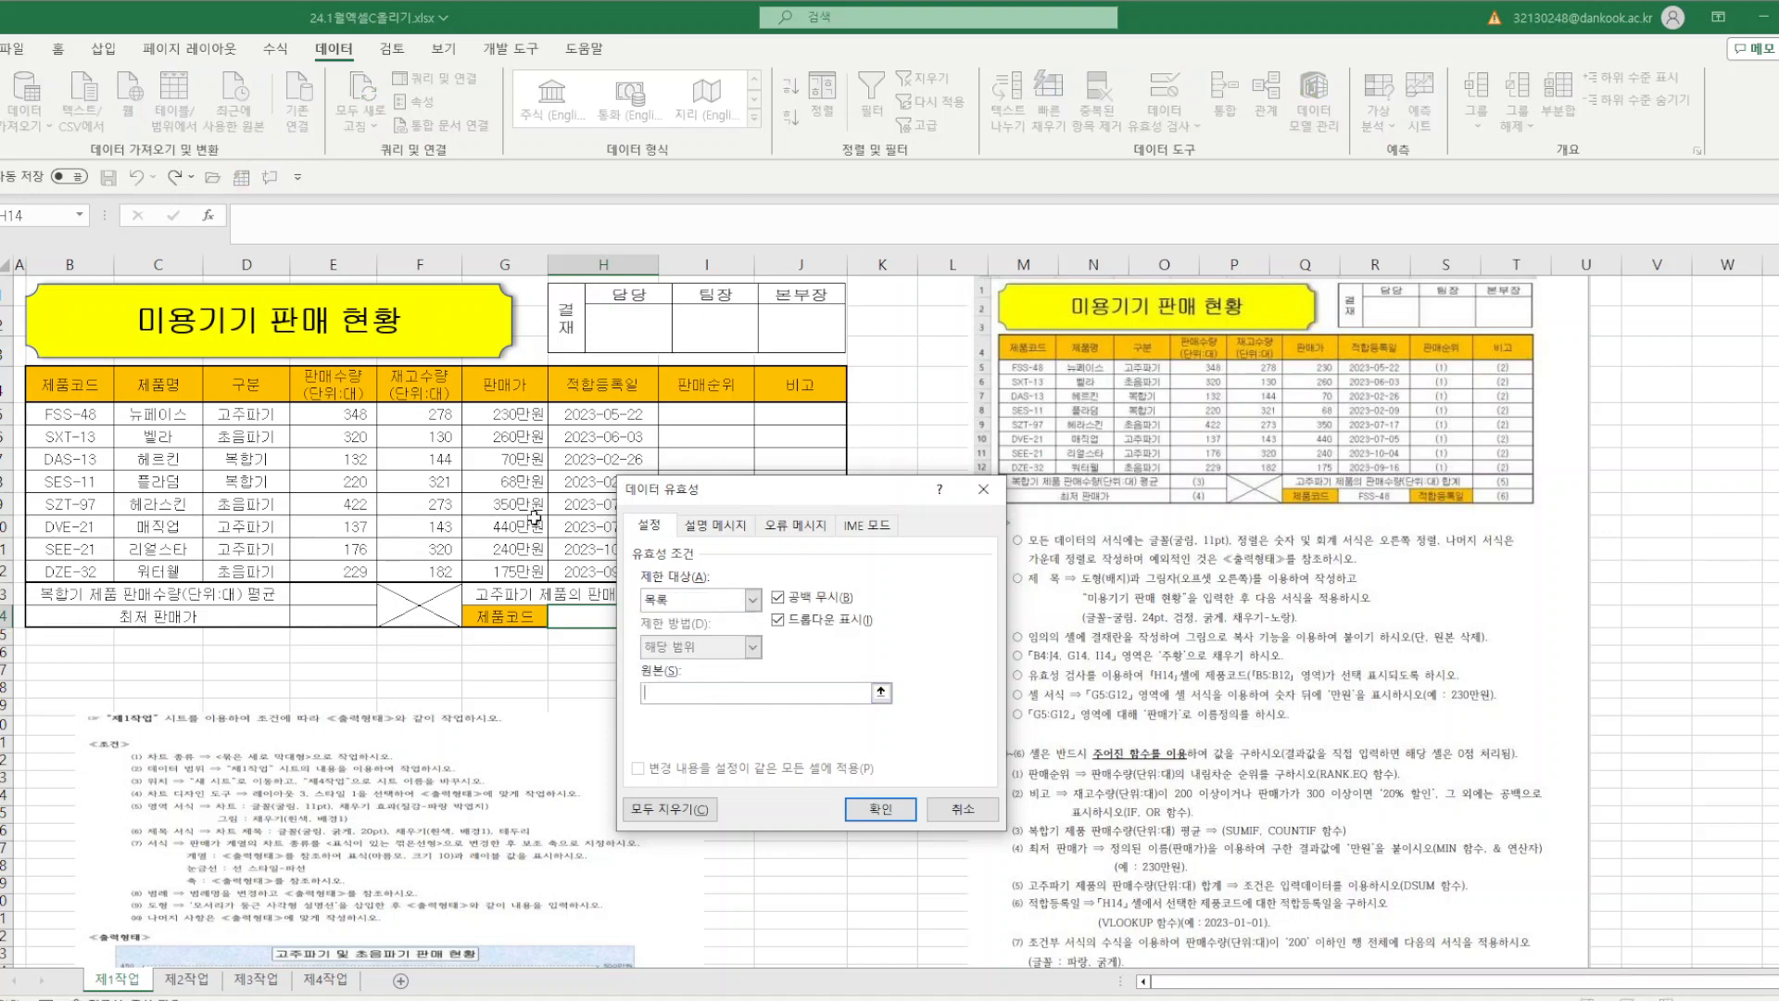
left_click_drag(92, 415, 93, 572)
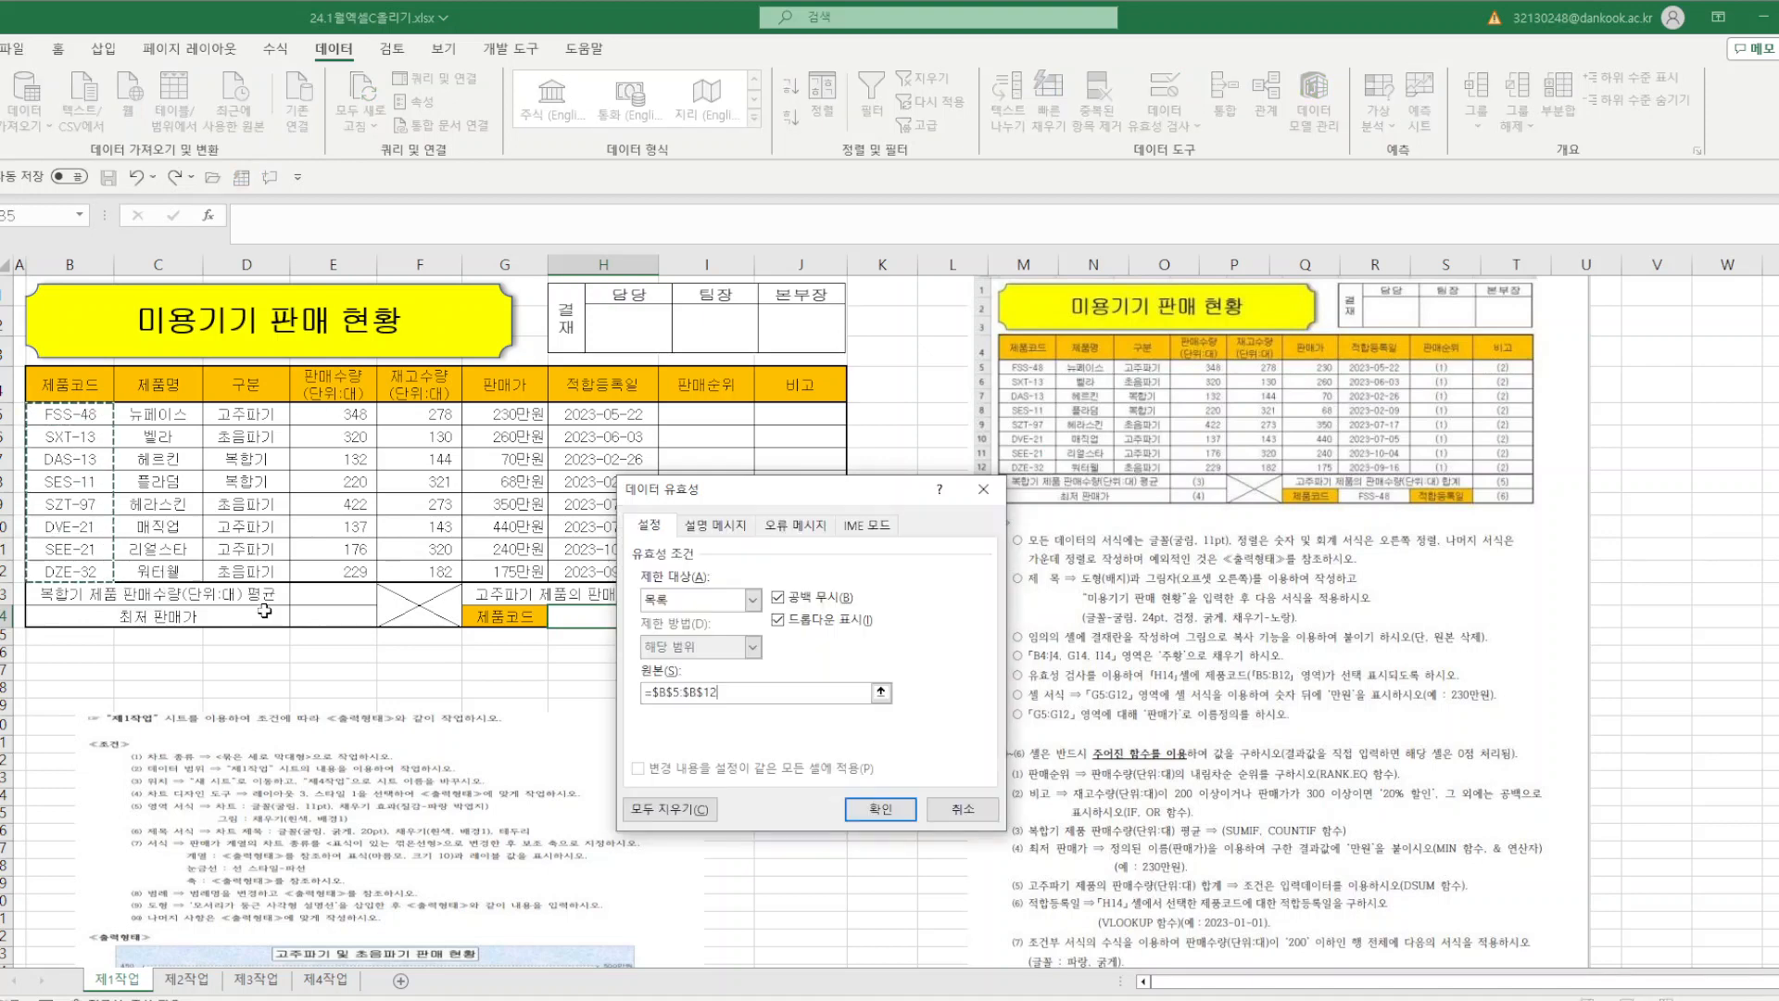
left_click(880, 810)
- Choose the first product code from the validation list in cell H14
left_click(667, 617)
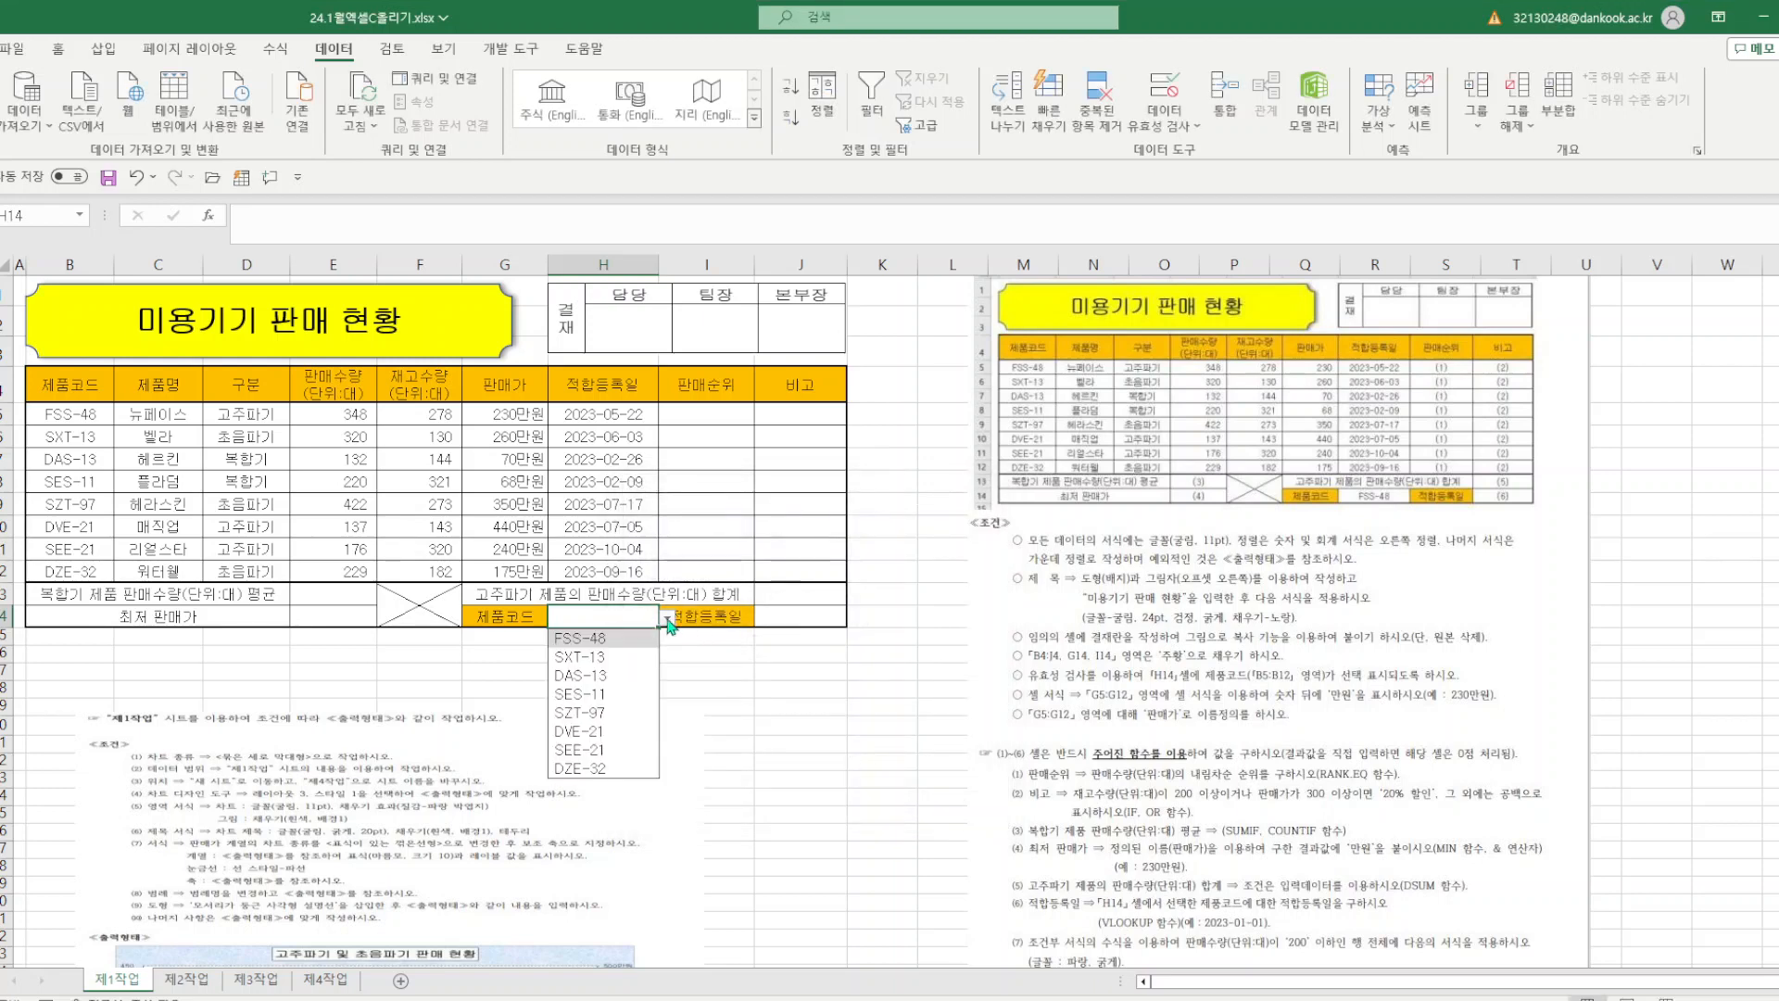
left_click(621, 644)
left_click(759, 757)
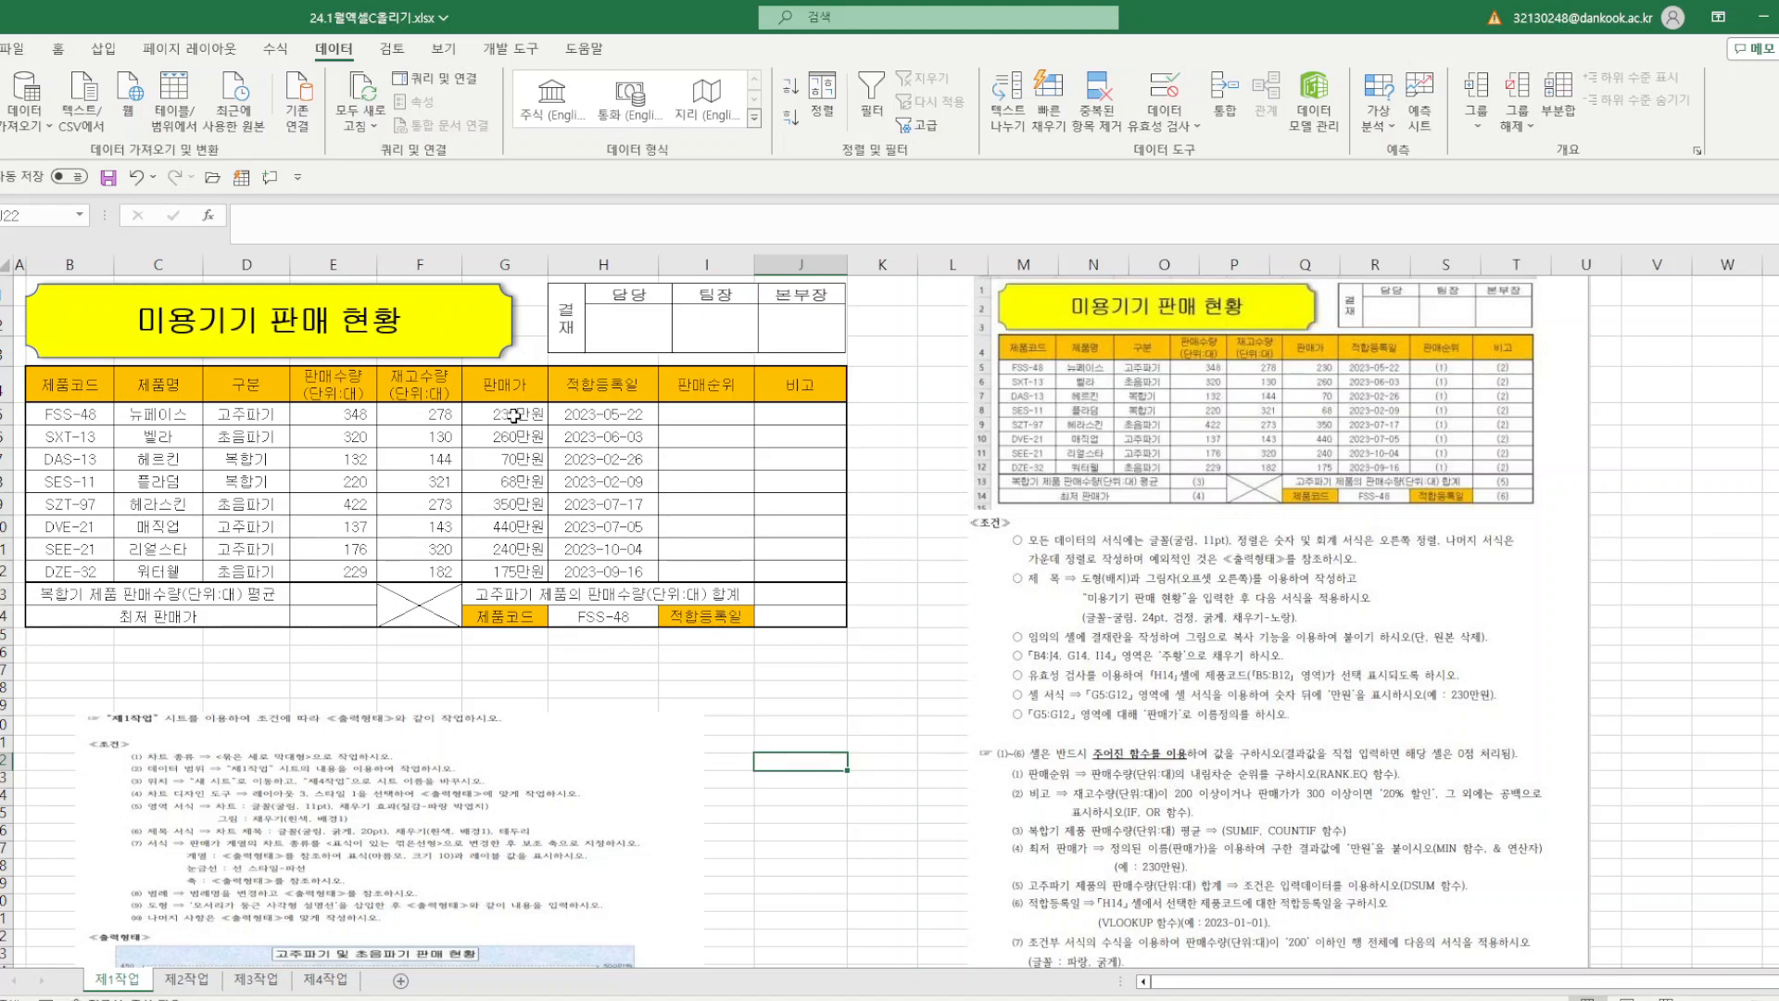
- Check the defined name of the price range G5:G12 and save the workbook
left_click_drag(514, 416, 512, 569)
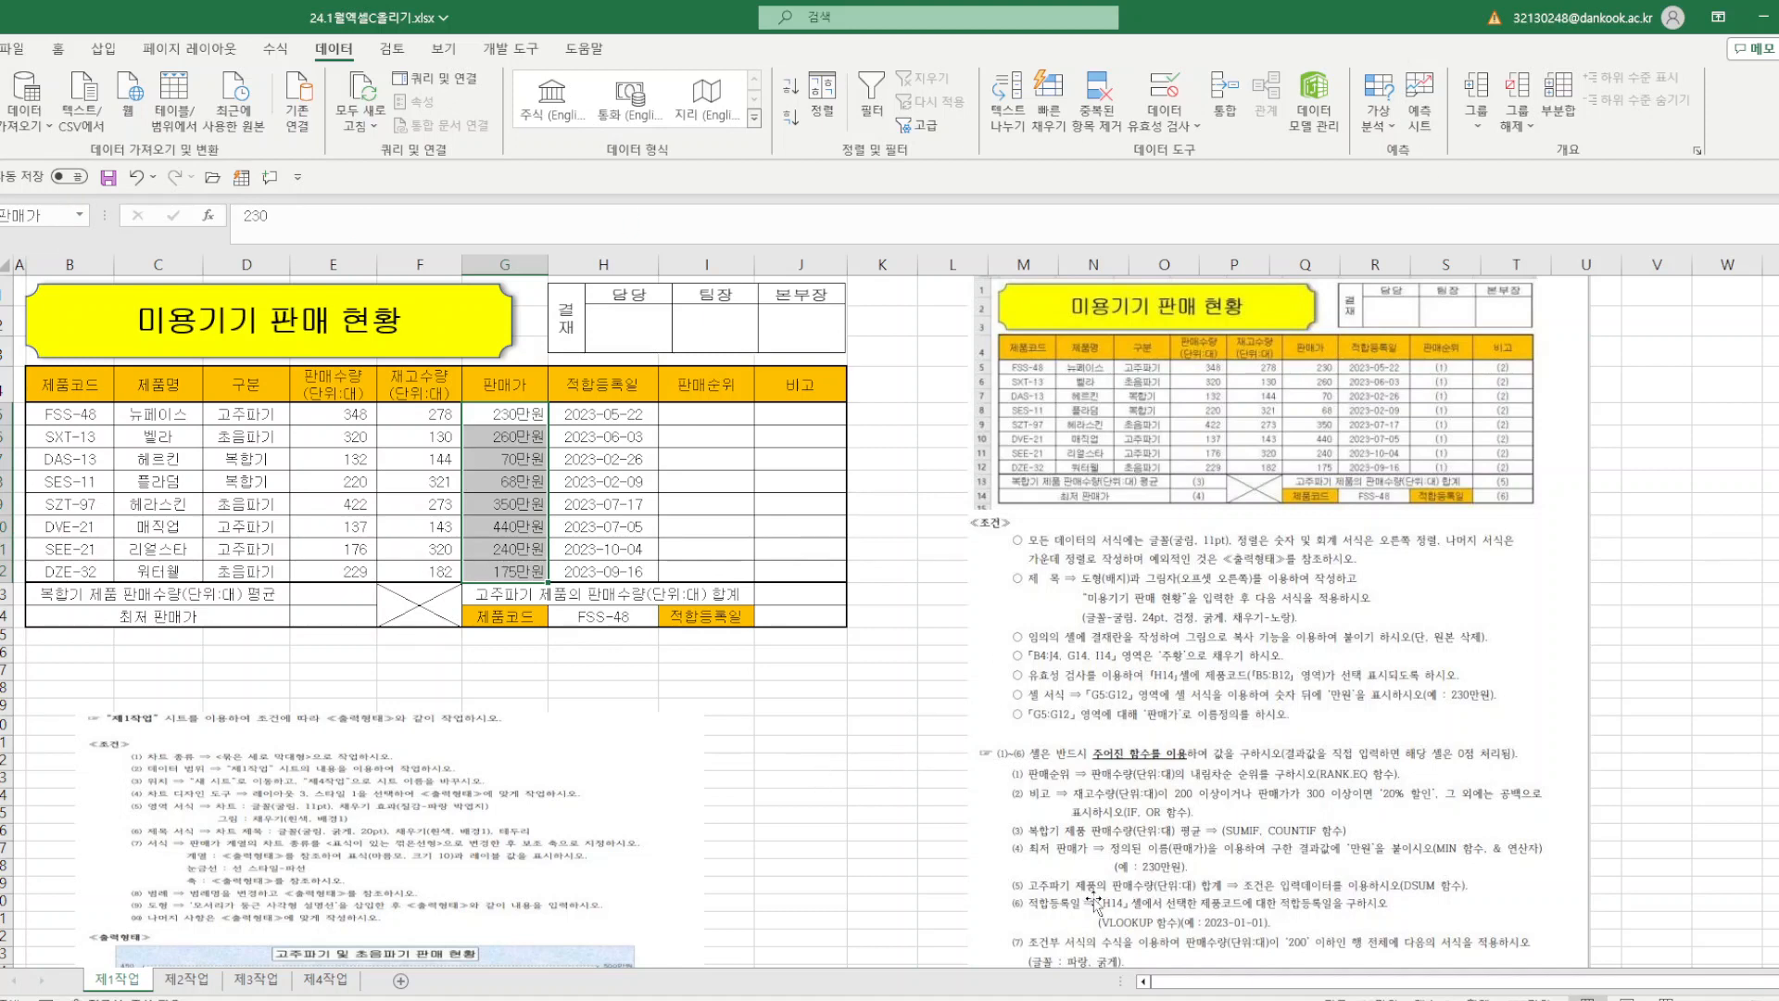
left_click(840, 762)
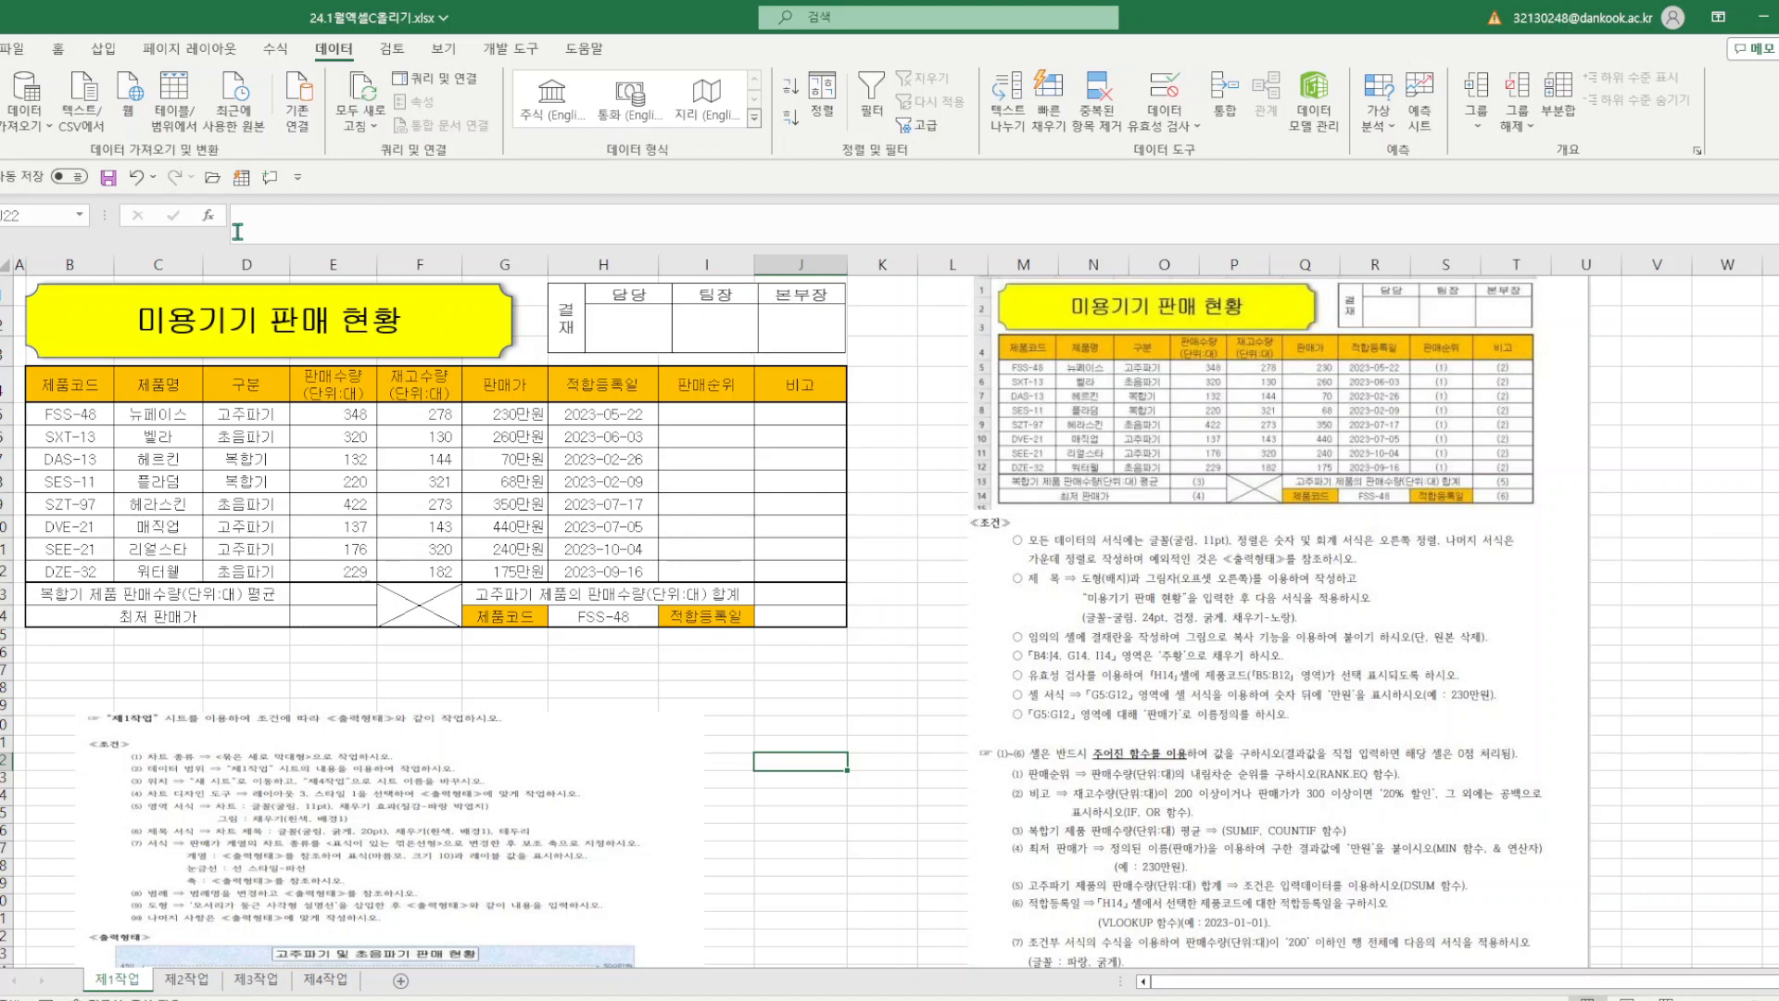
left_click(108, 179)
- Crop the large instruction picture to function conditions (1) to (7), and reposition it beside the sales table, stretched taller
left_click(1176, 428)
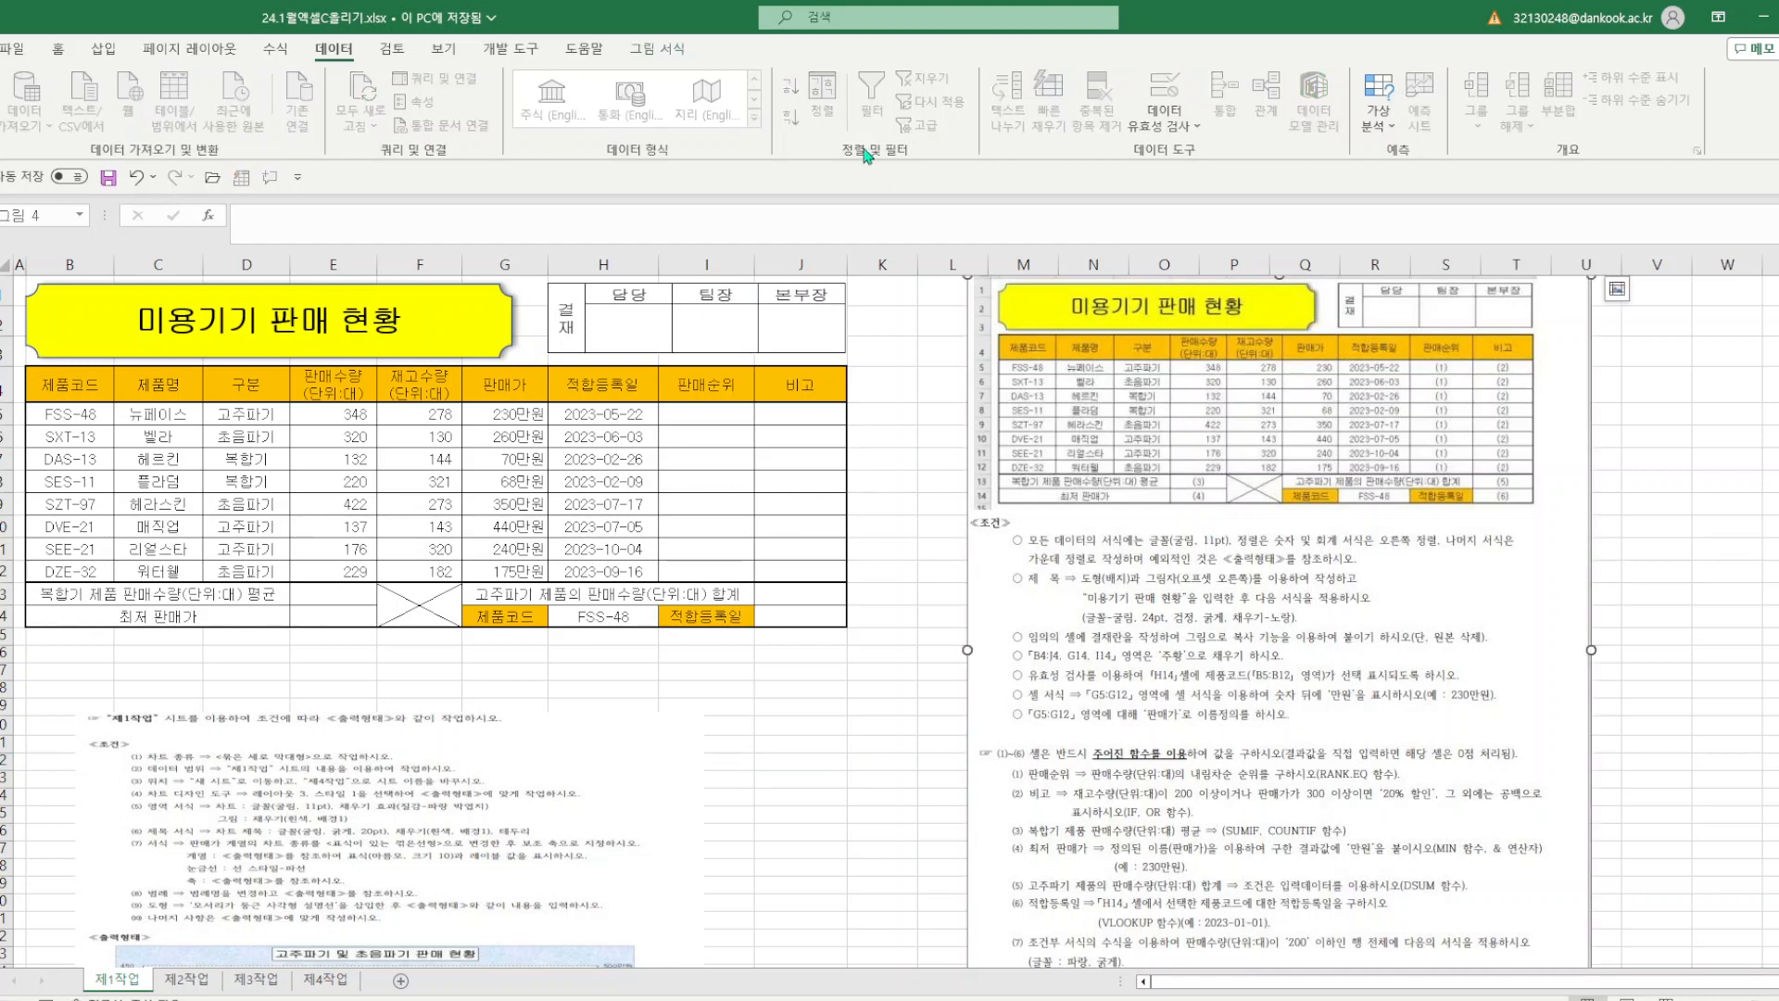
left_click(657, 48)
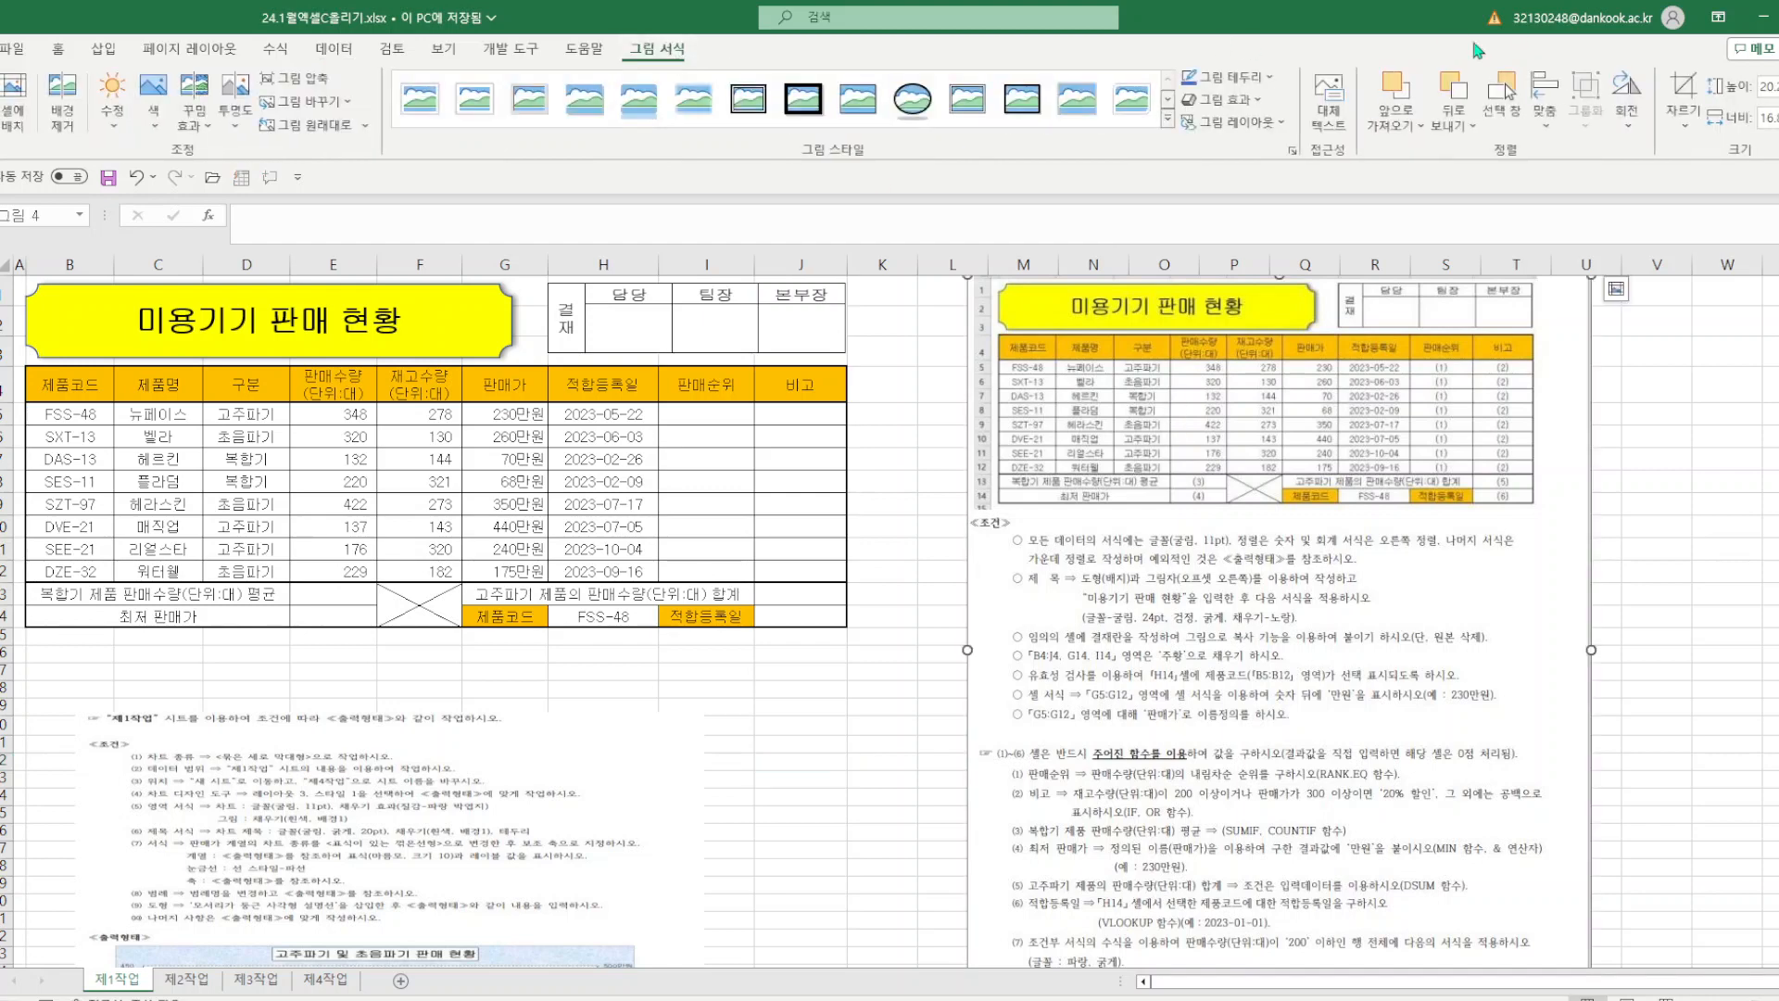
left_click(1684, 92)
left_click_drag(1286, 276, 1278, 730)
left_click(1729, 771)
left_click_drag(1373, 812, 1322, 409)
left_click_drag(1229, 626, 1232, 711)
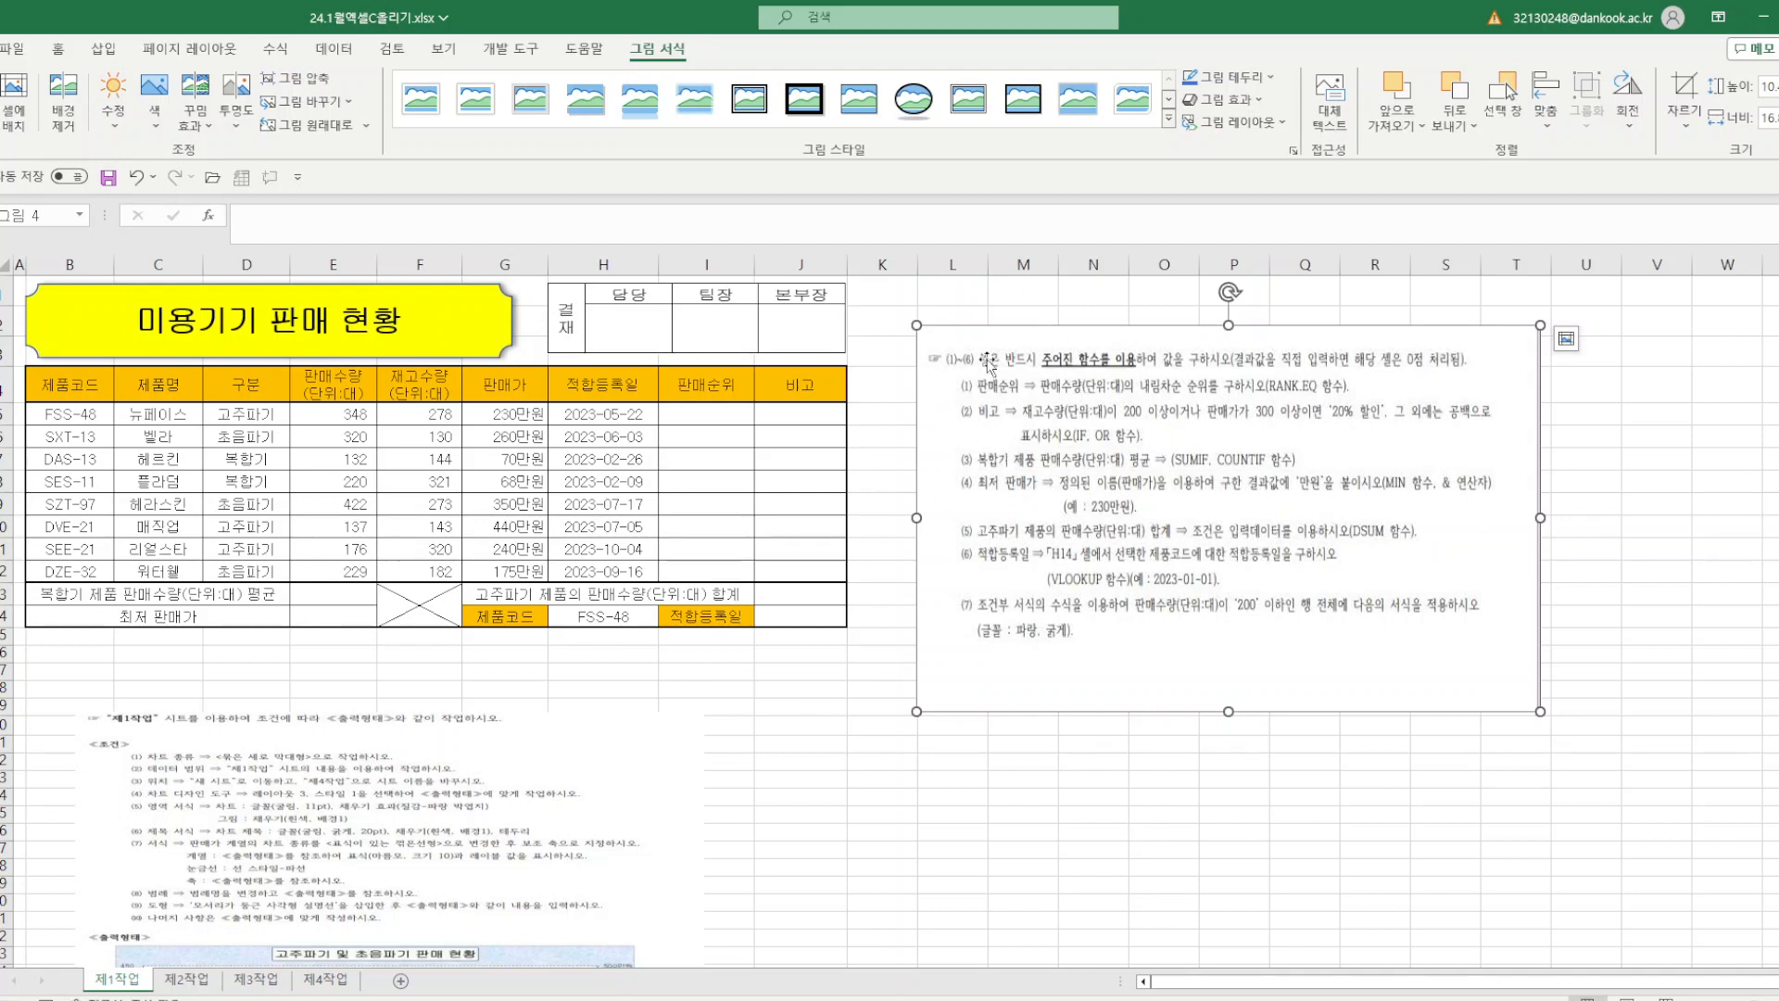
- Rank E5 within $E$5:$E$12 using RANK.EQ in cell I5, and fill the formula down to I12
left_click(729, 410)
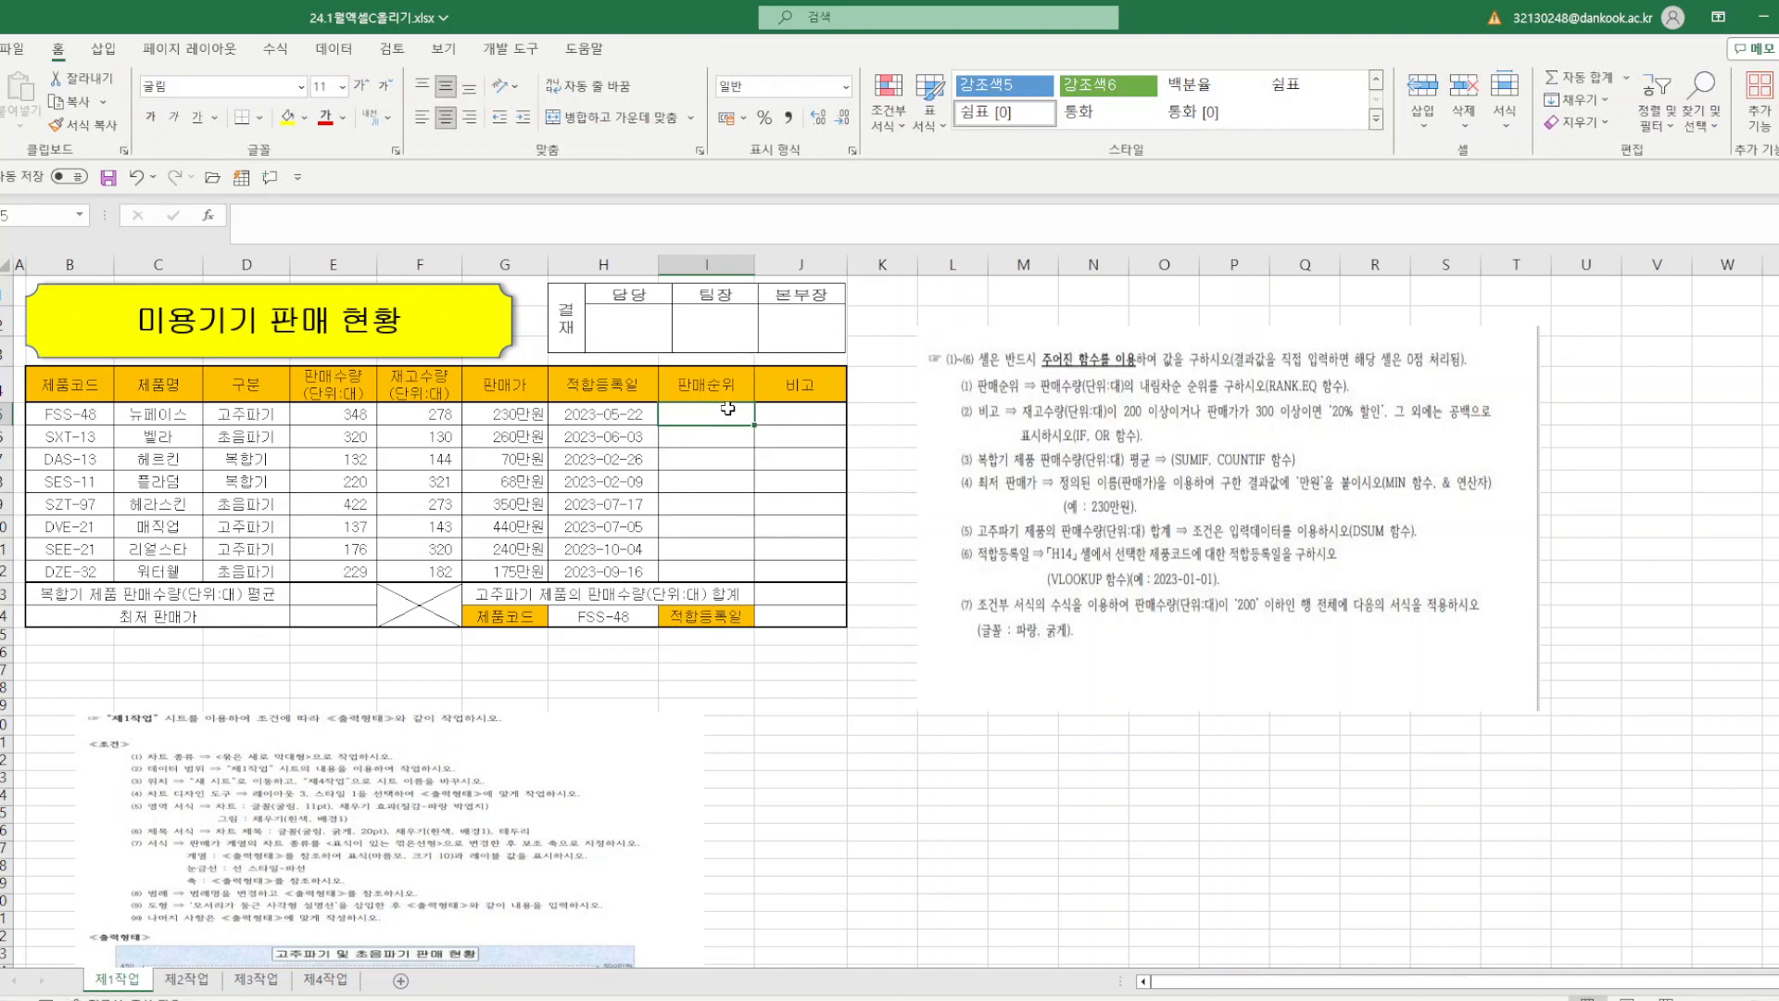
type("=")
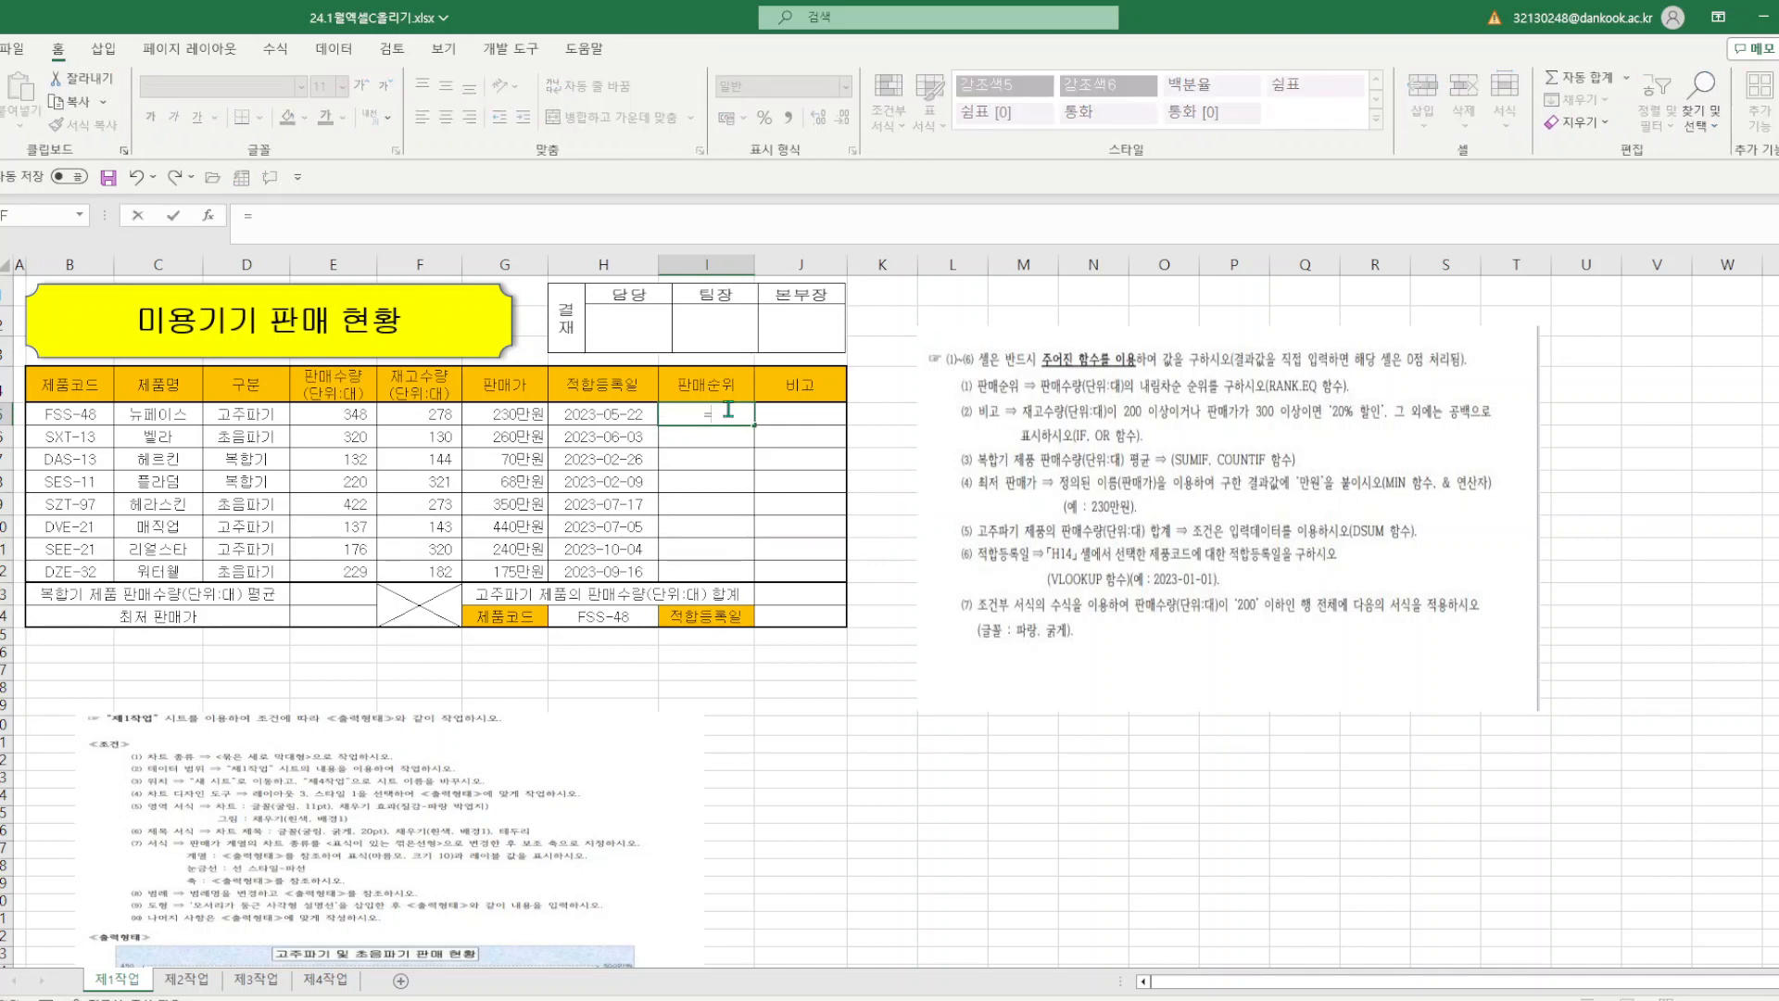
type("ㄱra")
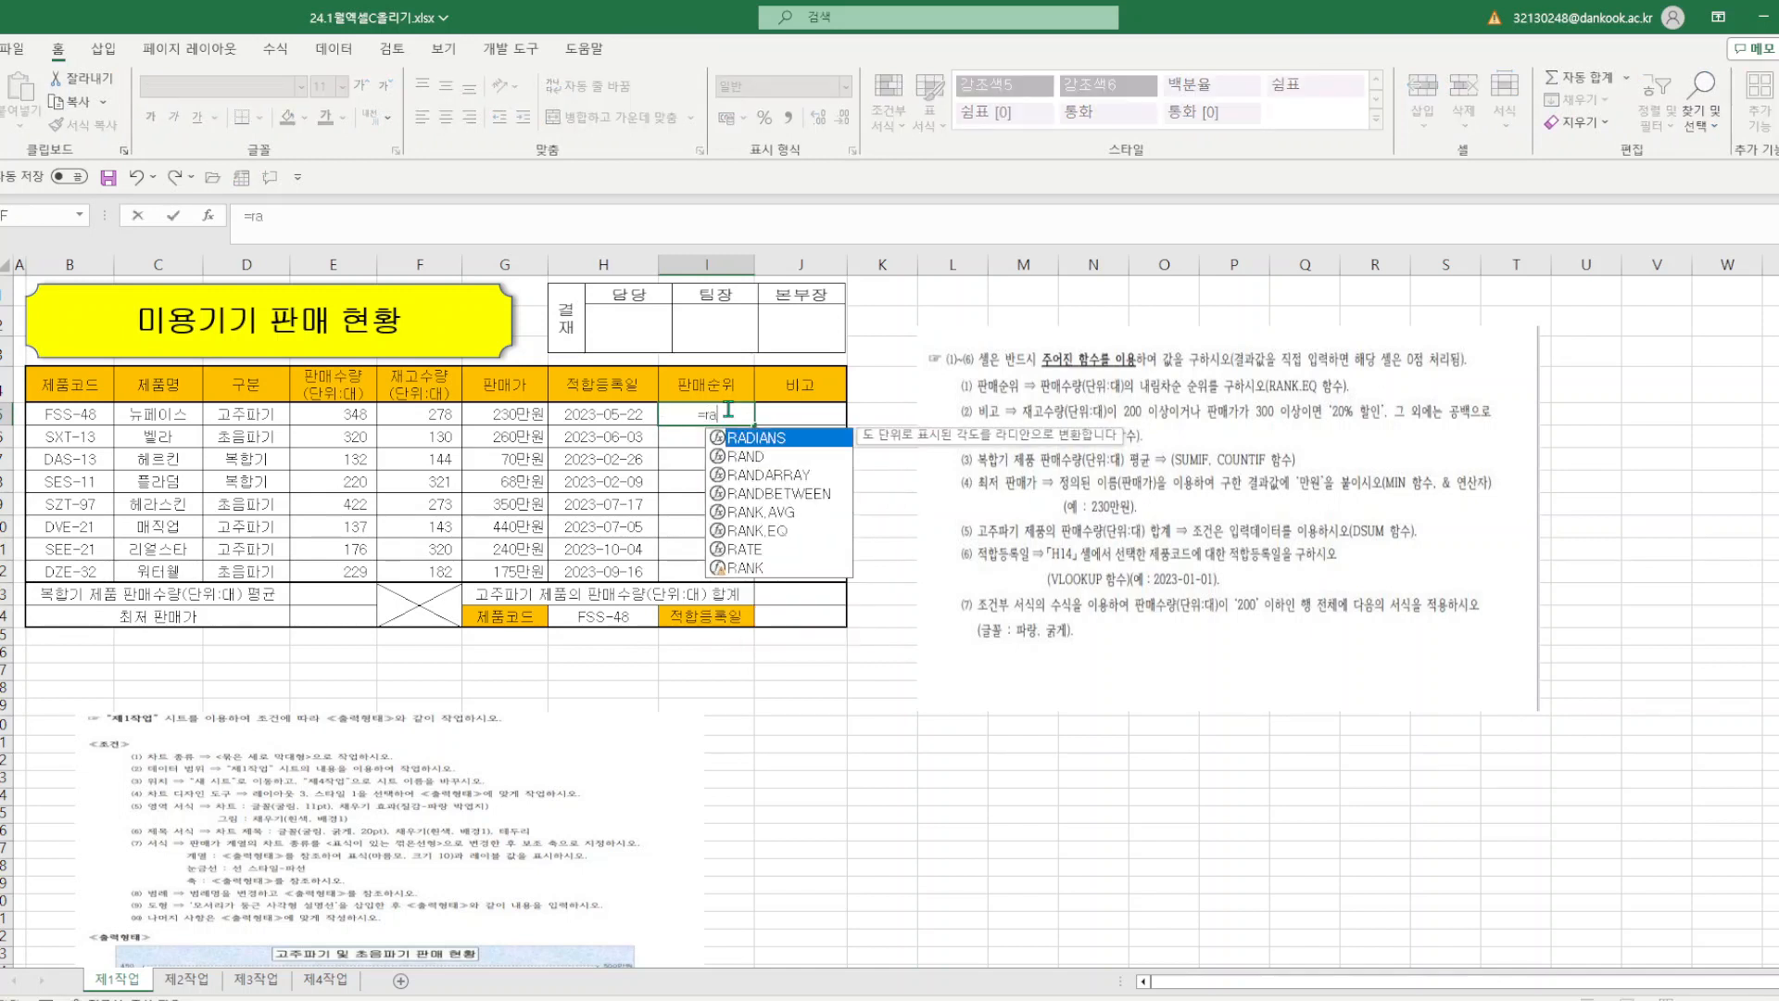
double_click(795, 531)
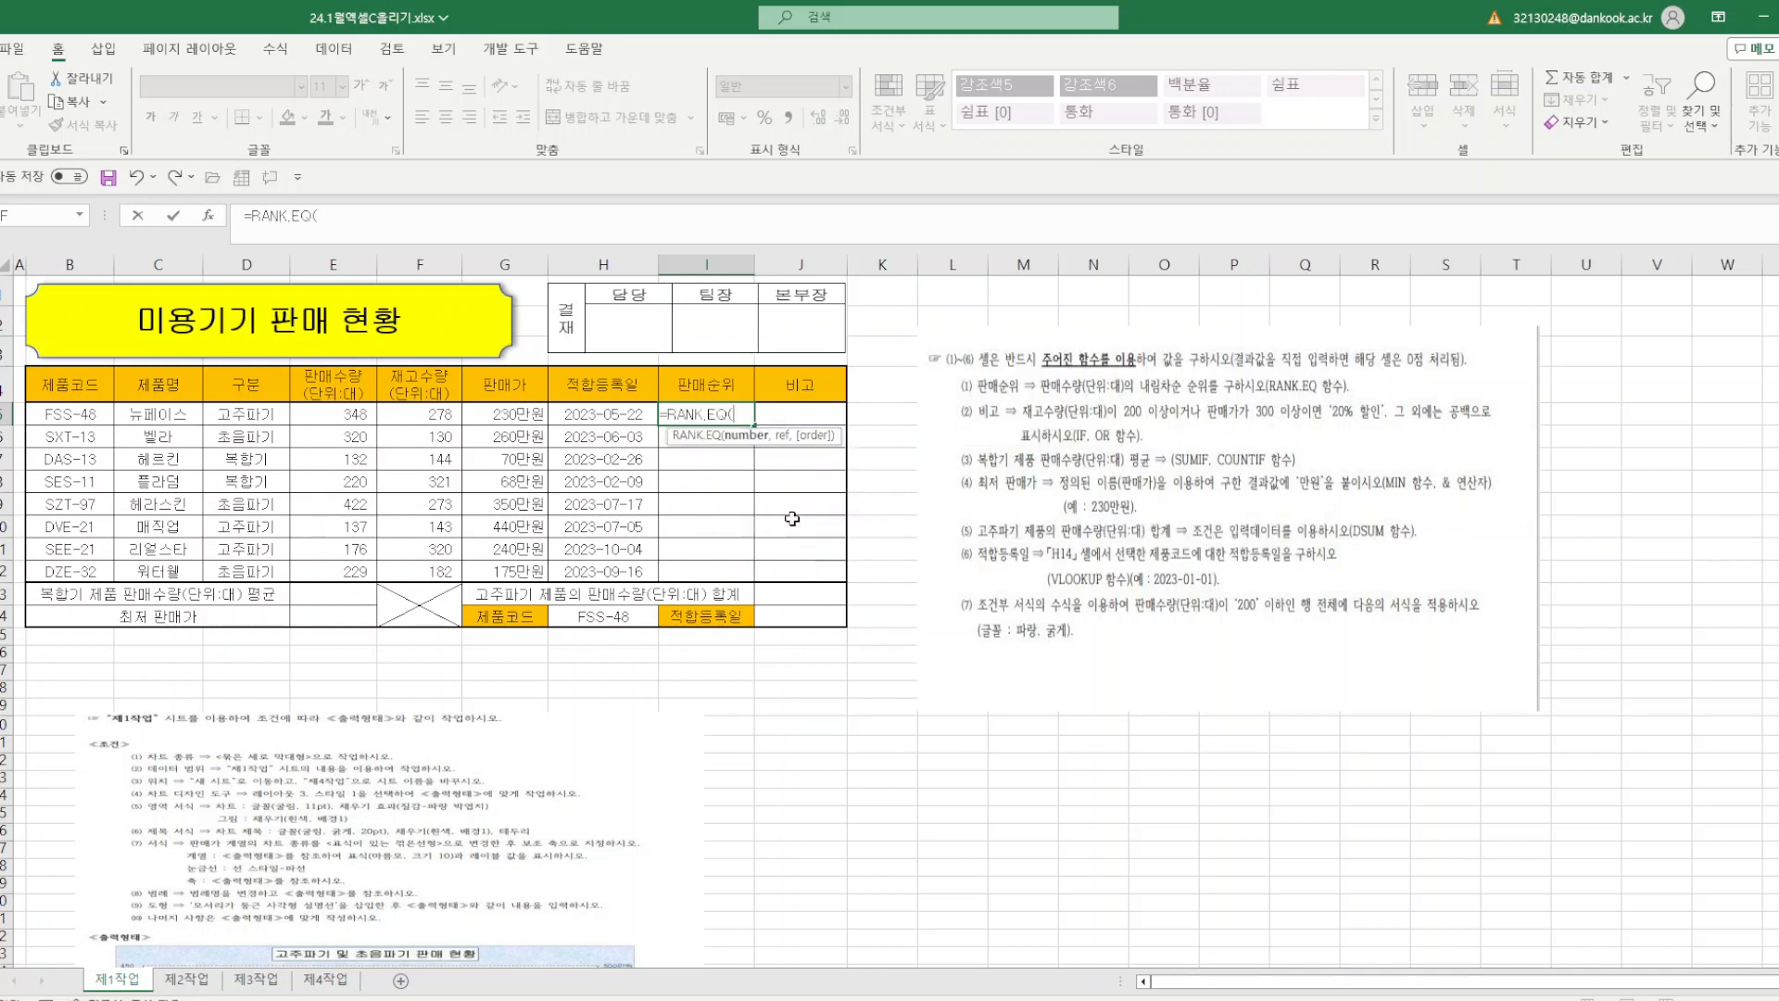
left_click(207, 215)
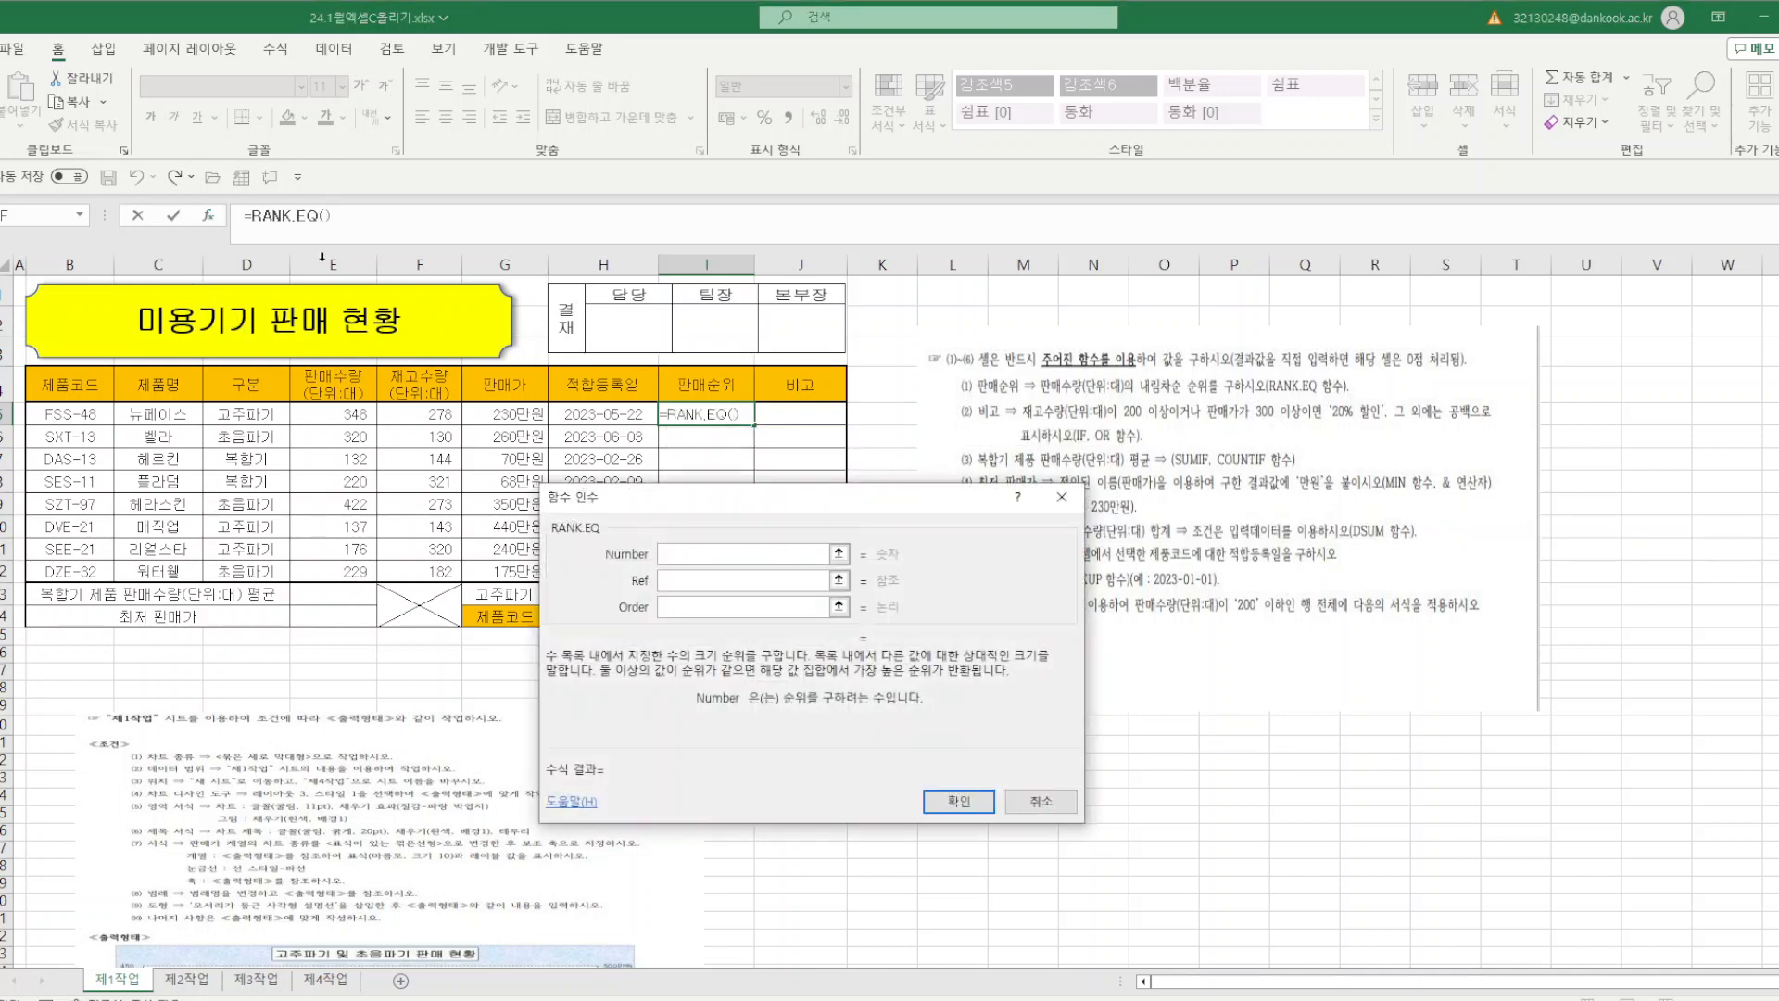
left_click_drag(952, 508, 1210, 315)
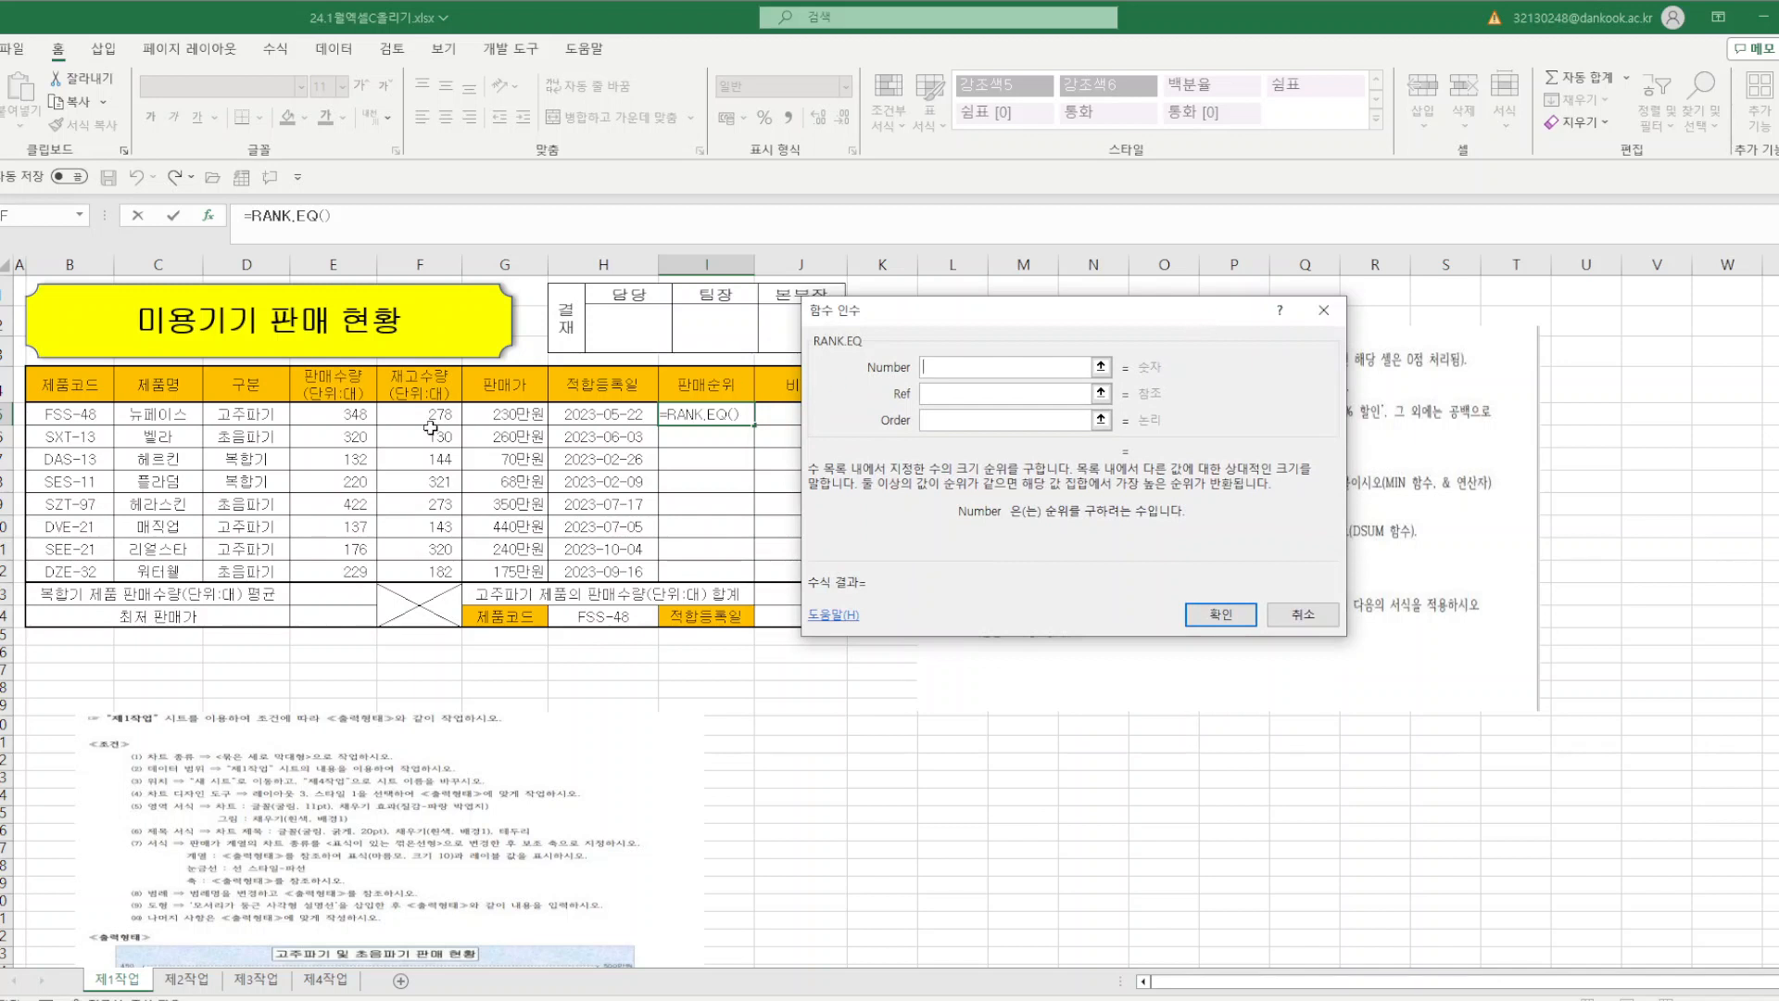
left_click(348, 416)
key("Tab")
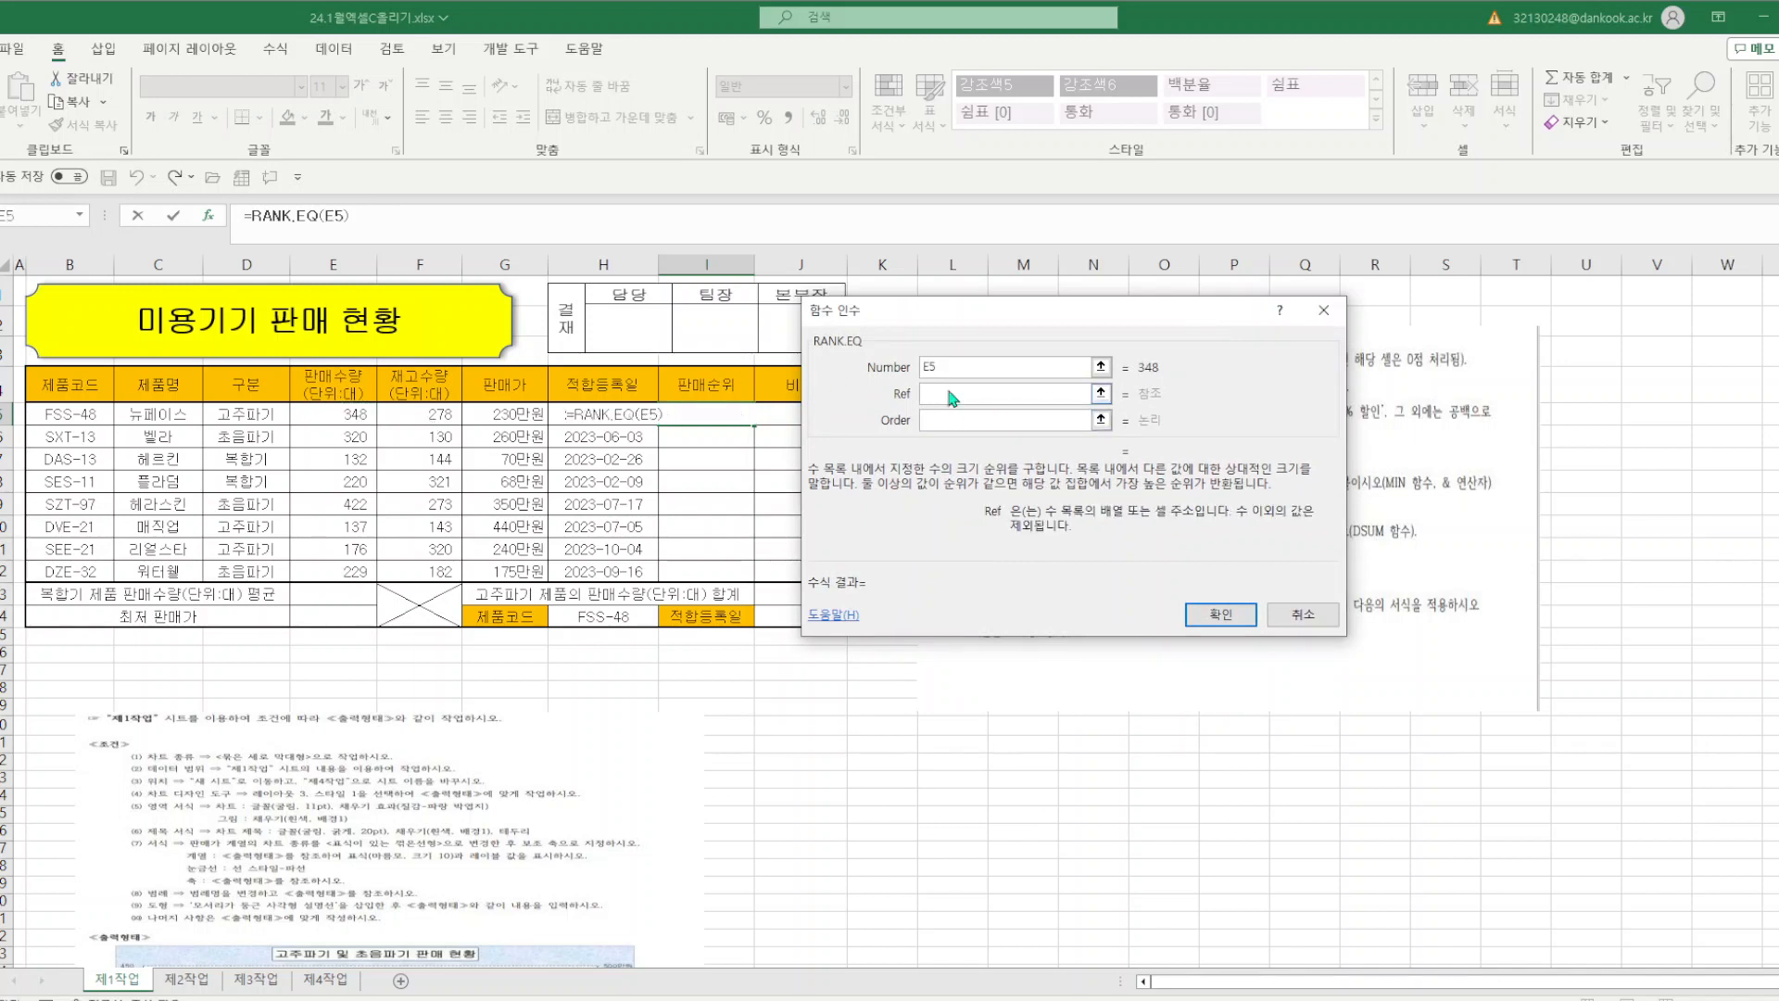
left_click_drag(348, 411, 363, 573)
key("F4")
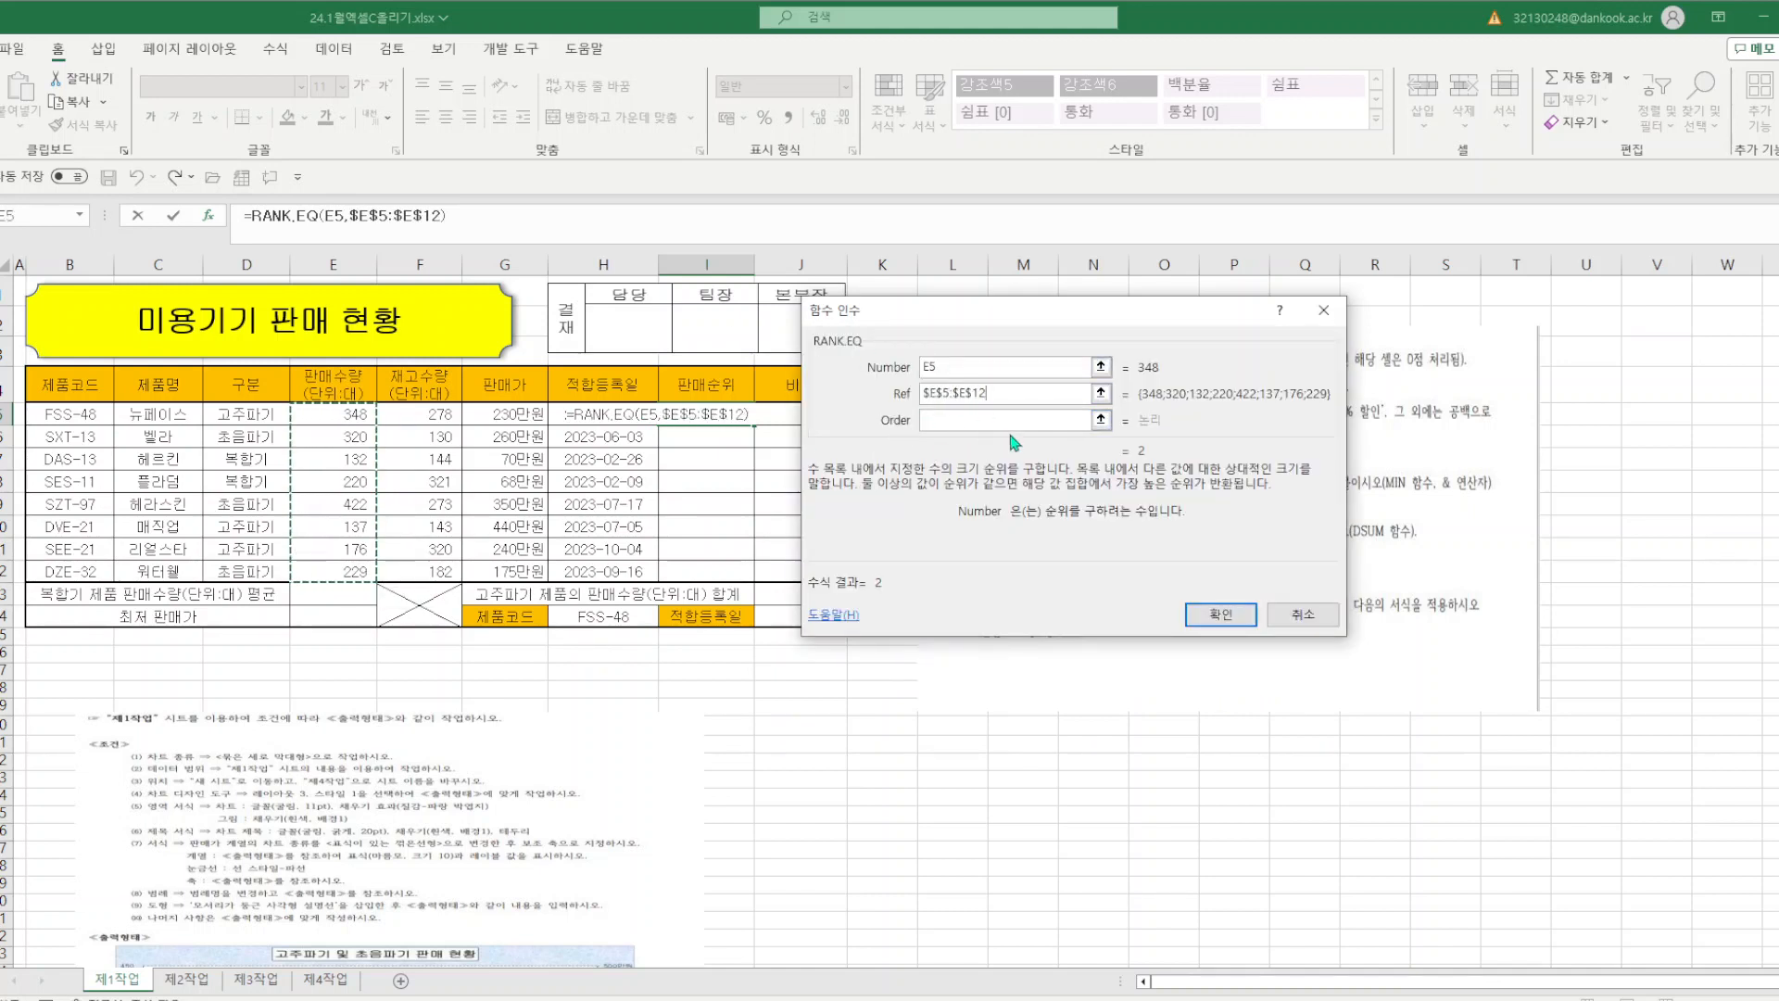
left_click(1221, 616)
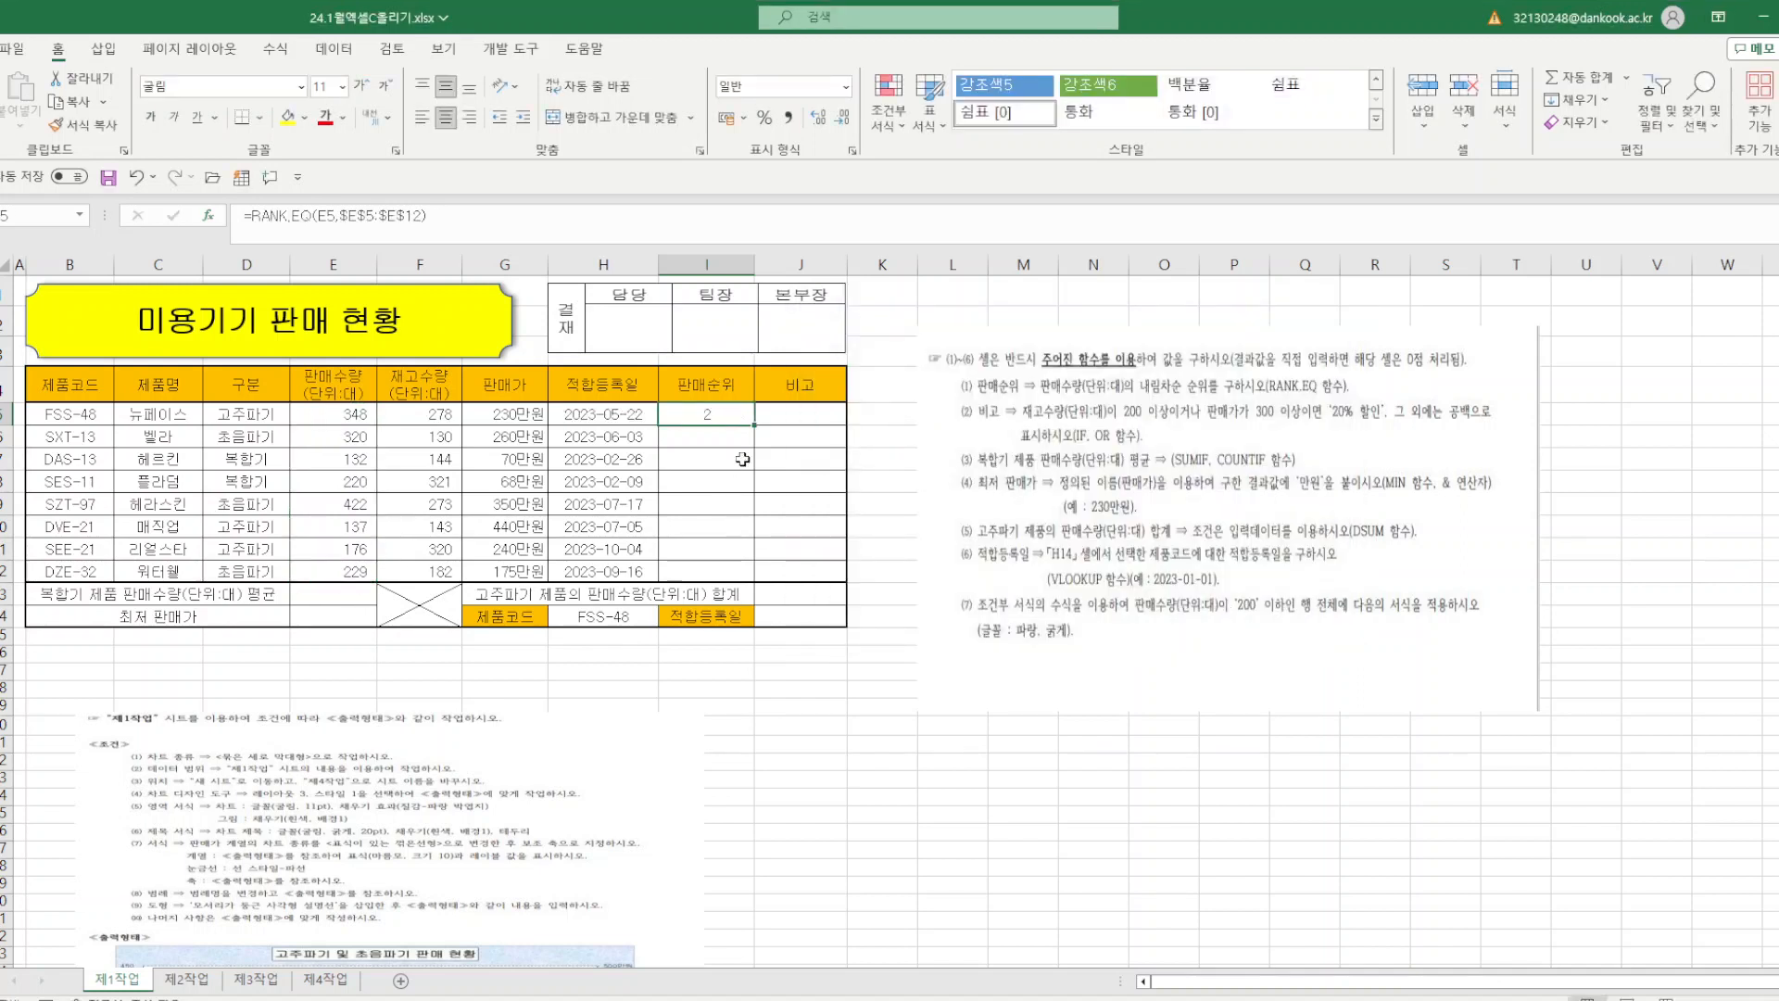
left_click_drag(756, 427, 742, 576)
left_click(961, 785)
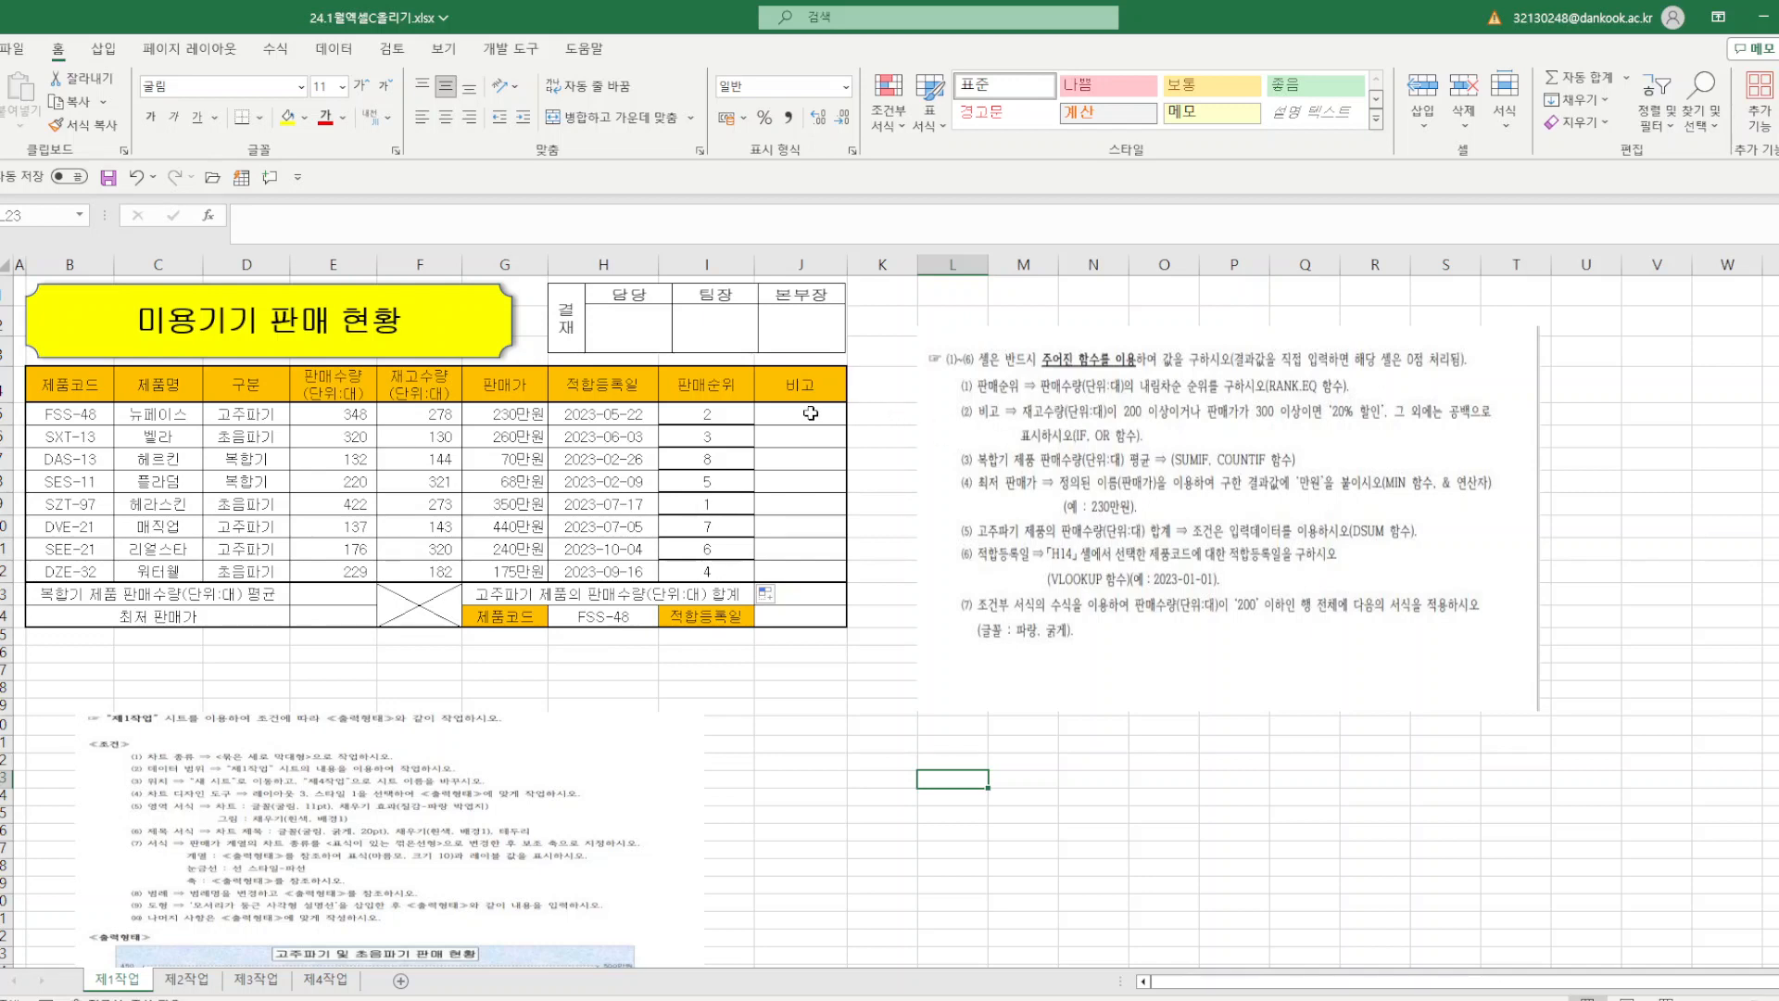
- Begin an IF formula in cell J5 whose logical test is an OR with F5>=200 as its first condition
left_click(811, 413)
scroll(811, 413, "down", 1)
type("=I")
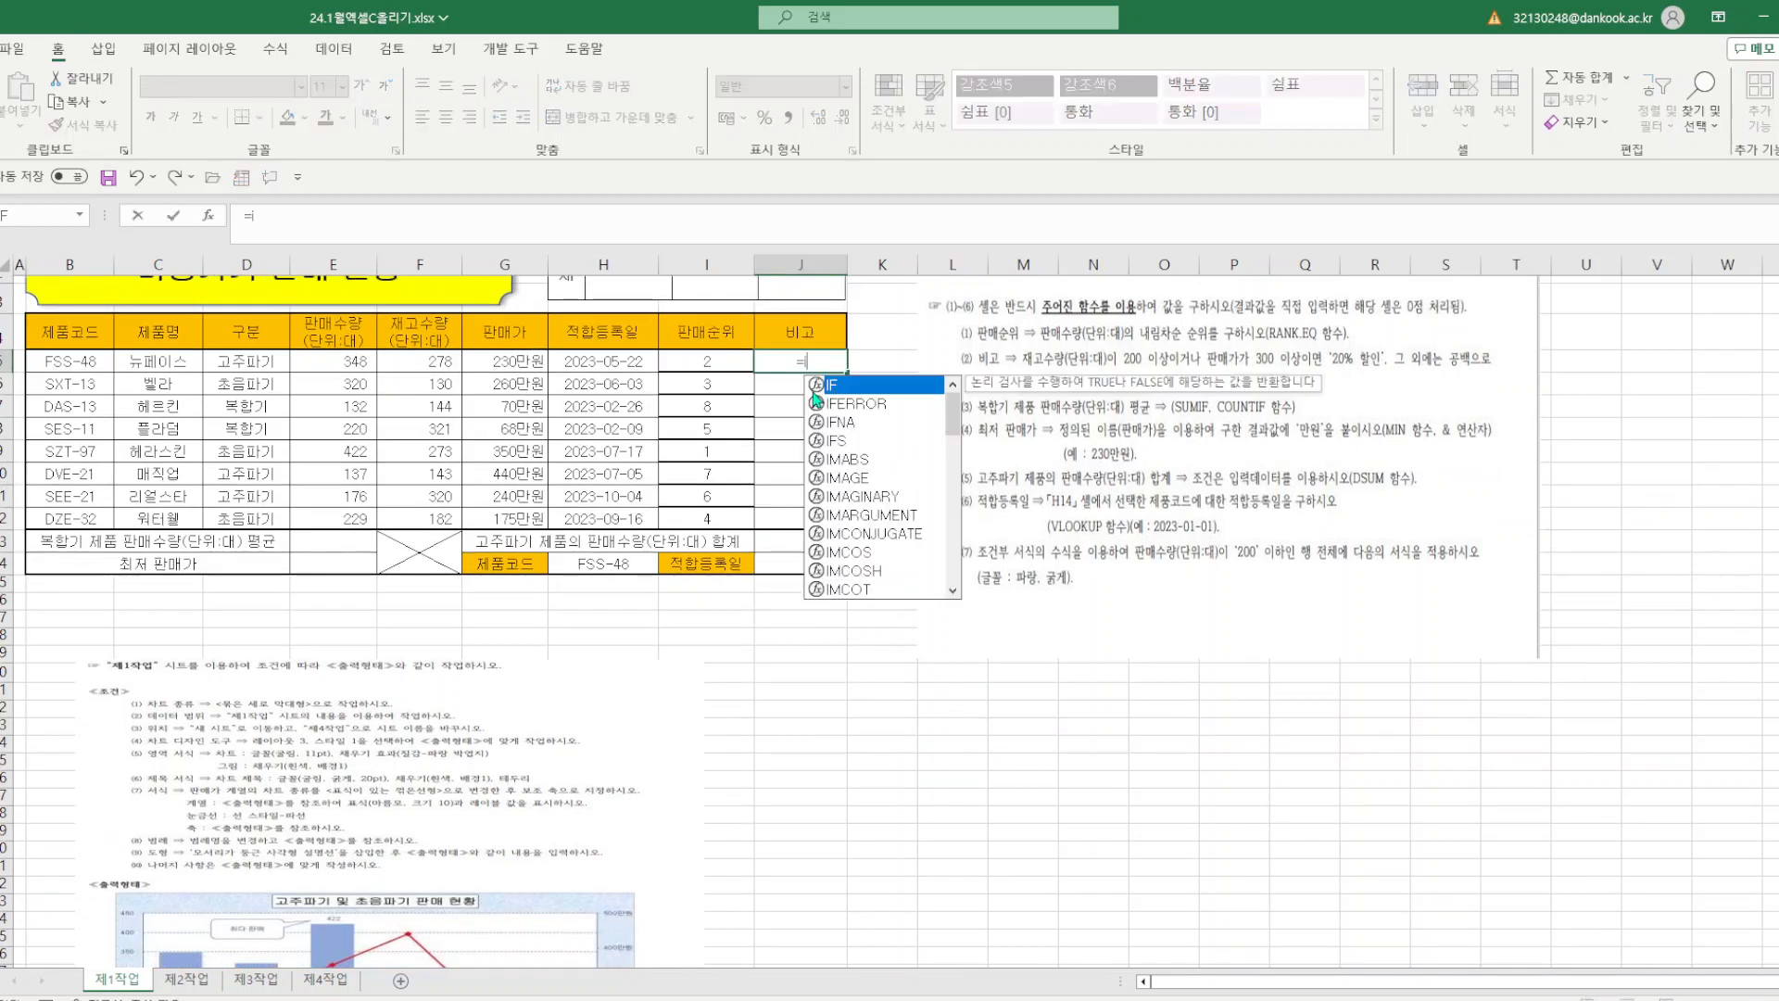
type("f")
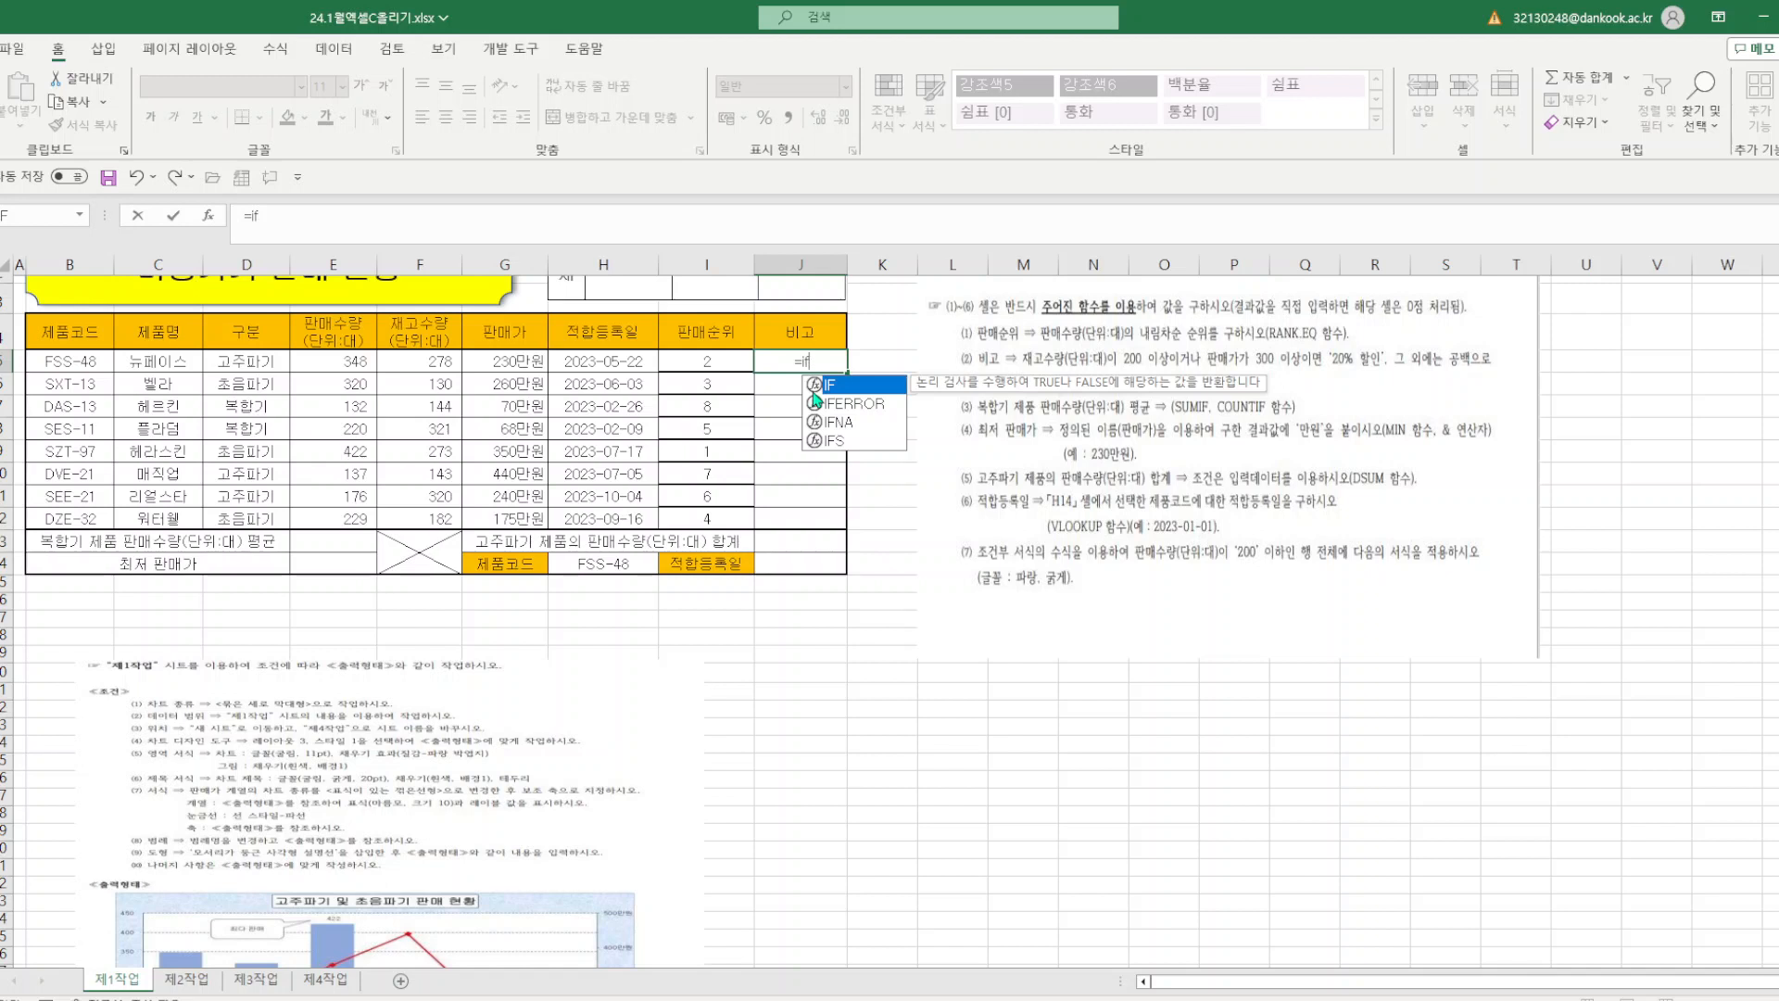
type("(")
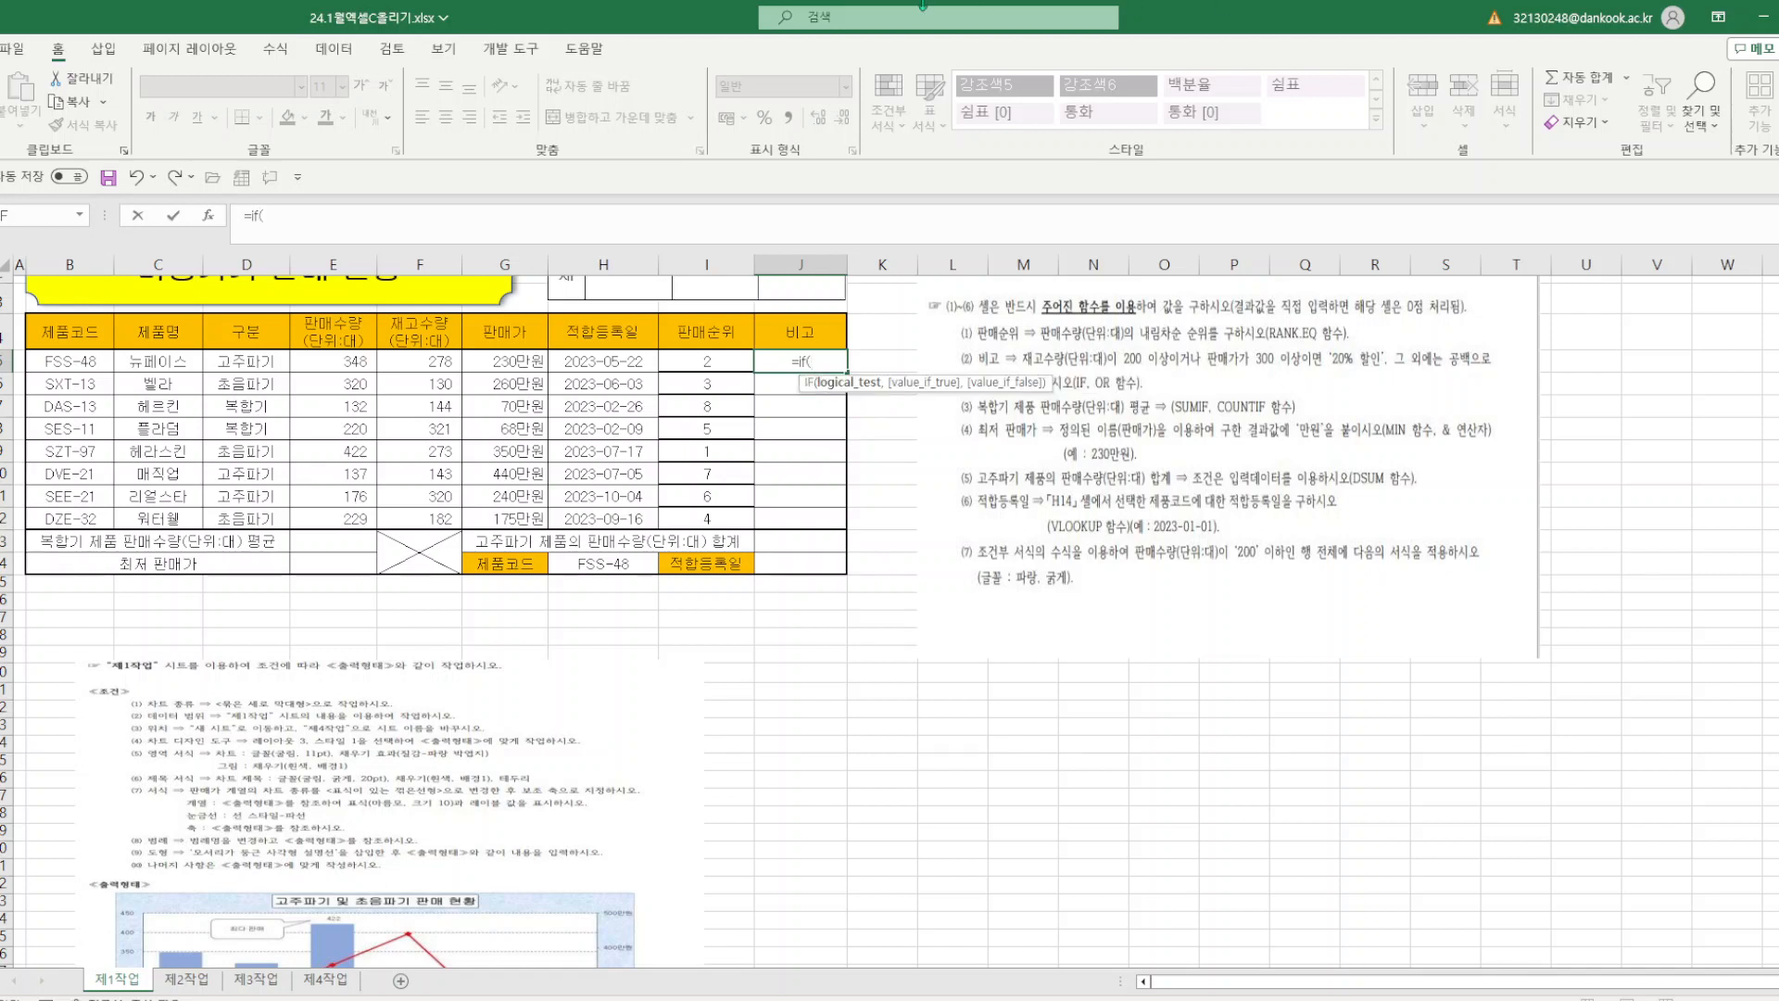
left_click(209, 217)
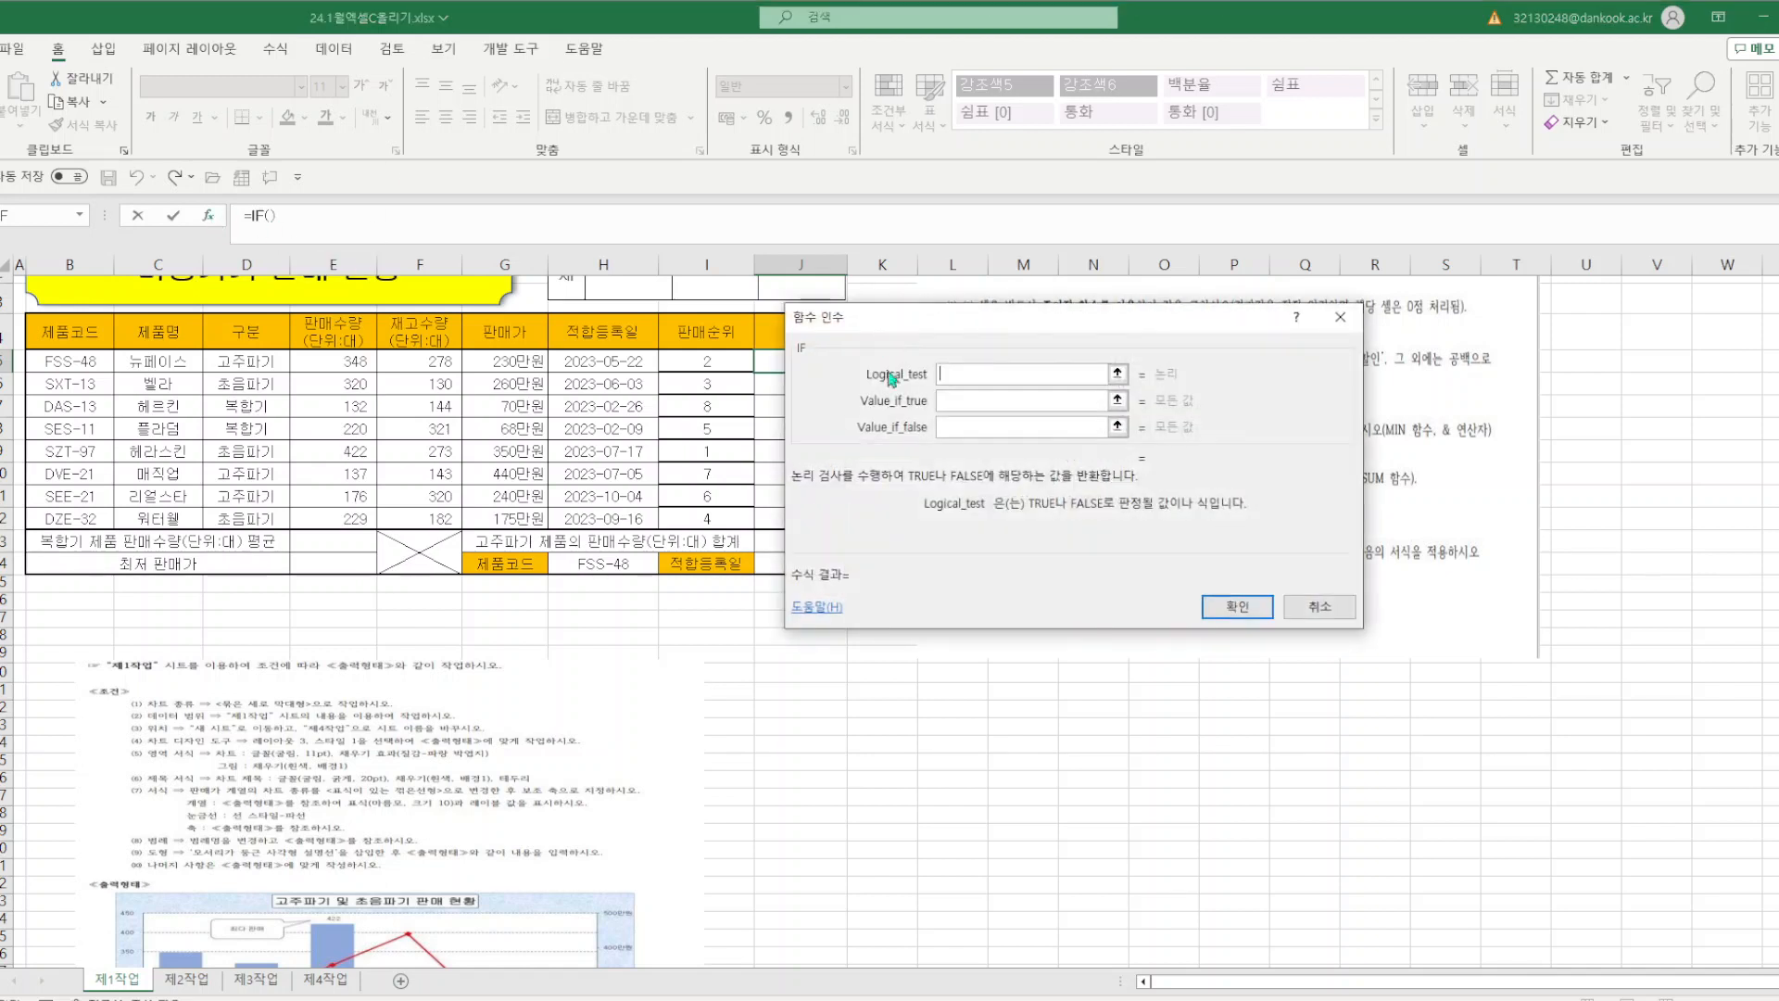
type("OR(")
left_click_drag(1158, 335, 671, 371)
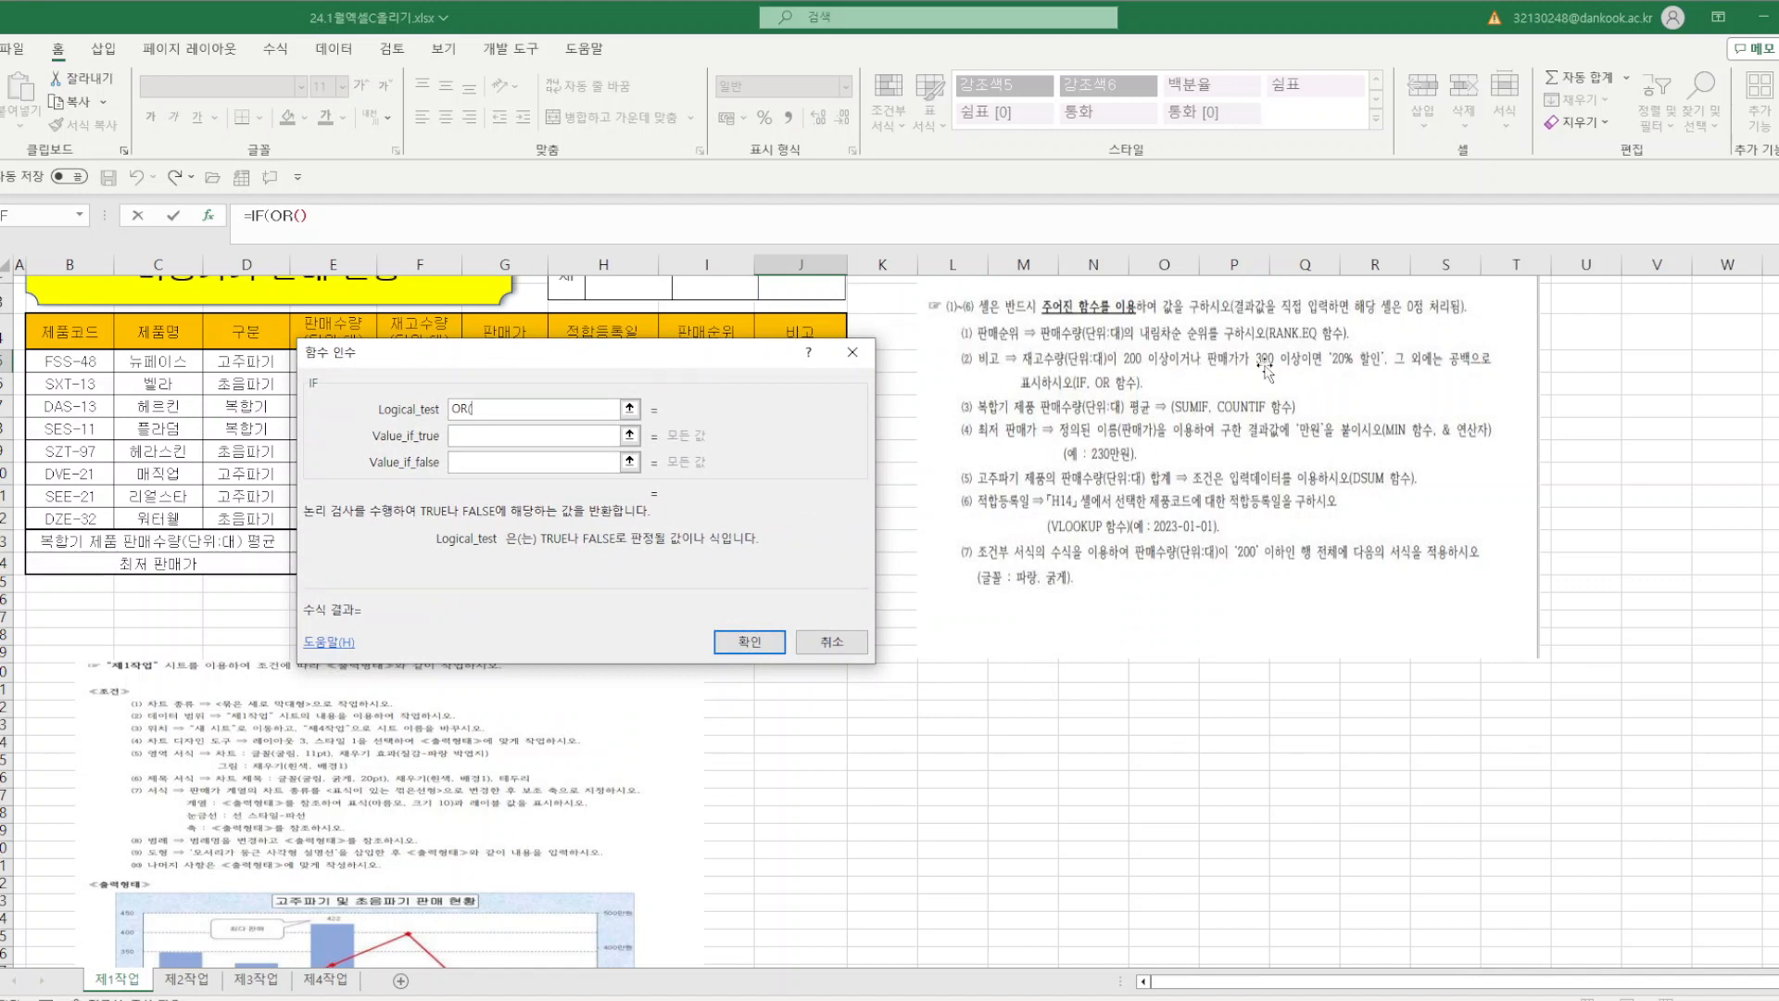
left_click_drag(714, 353, 862, 449)
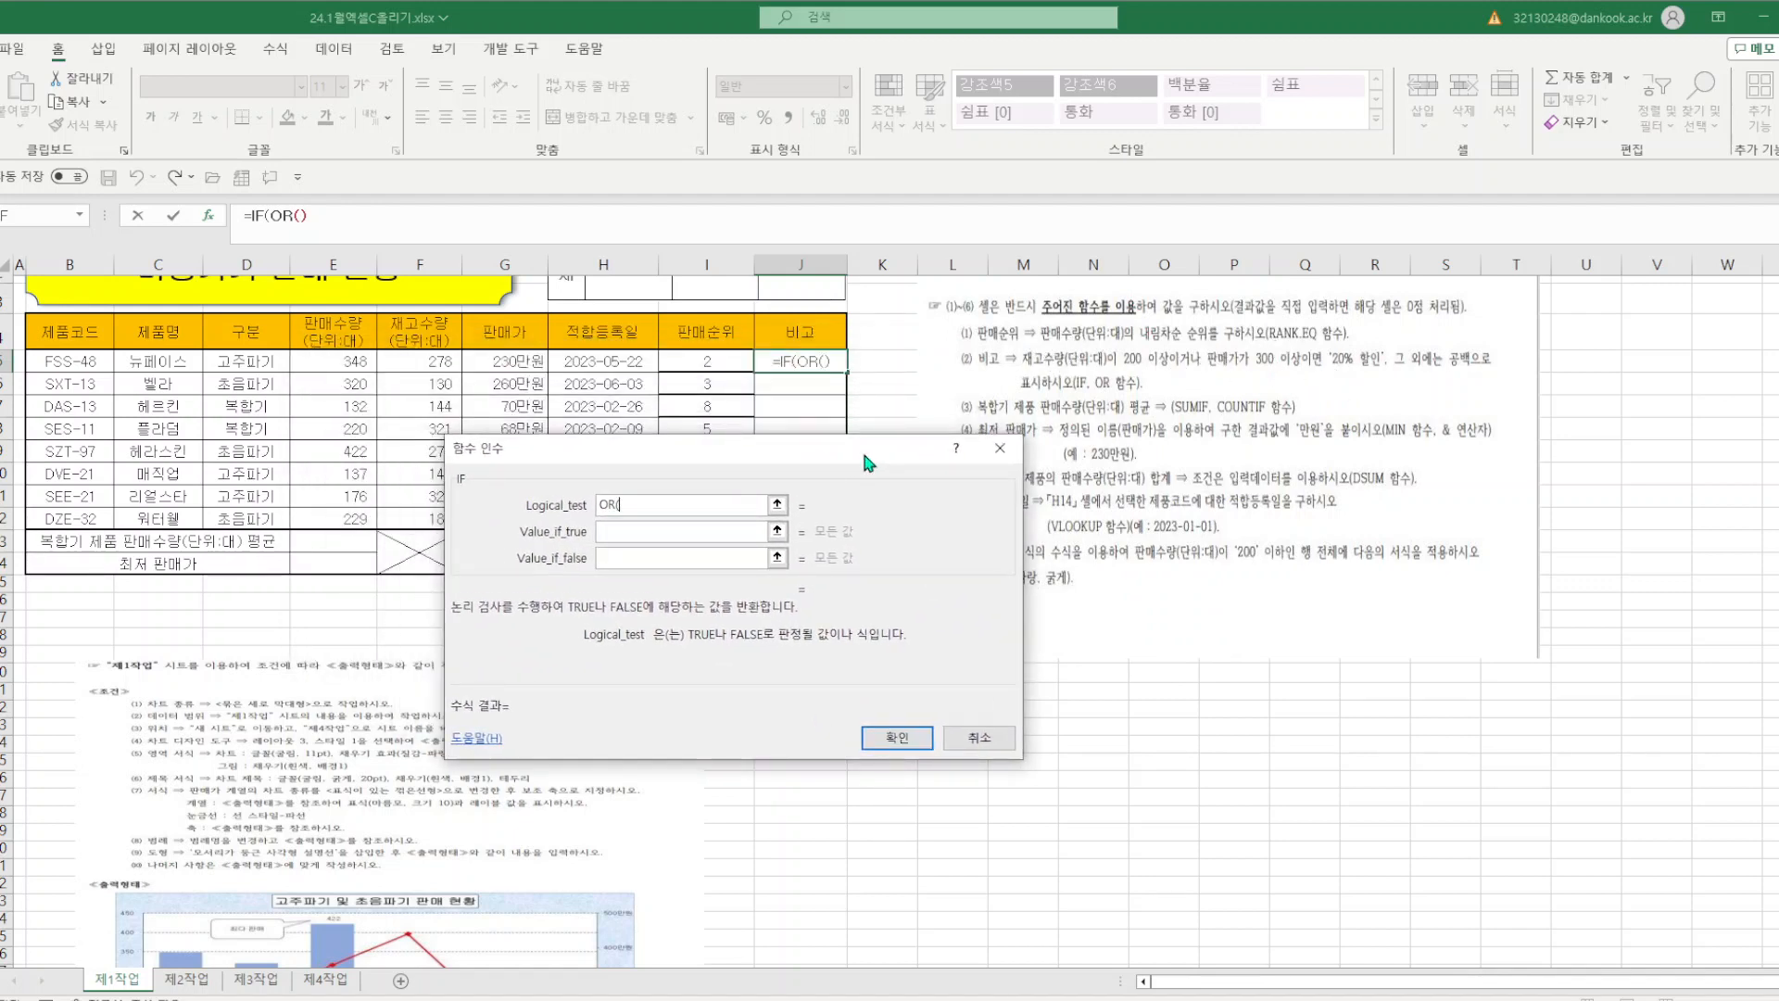
left_click(429, 361)
type("=")
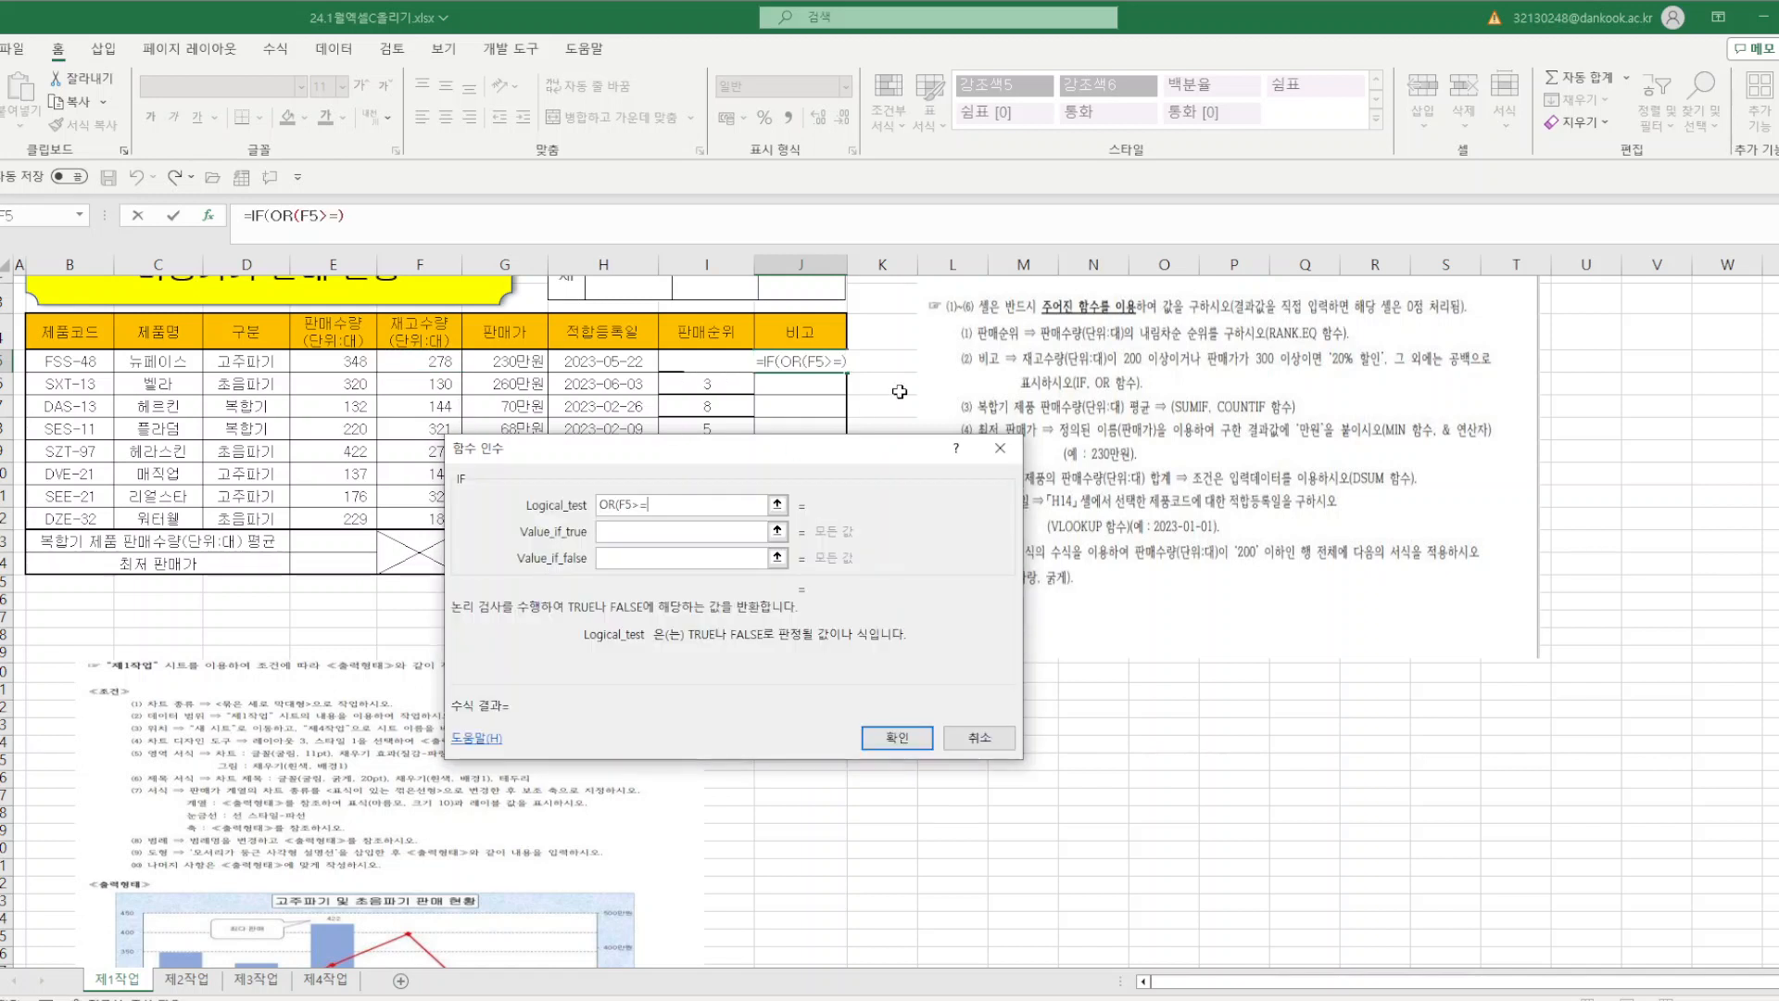
type("200")
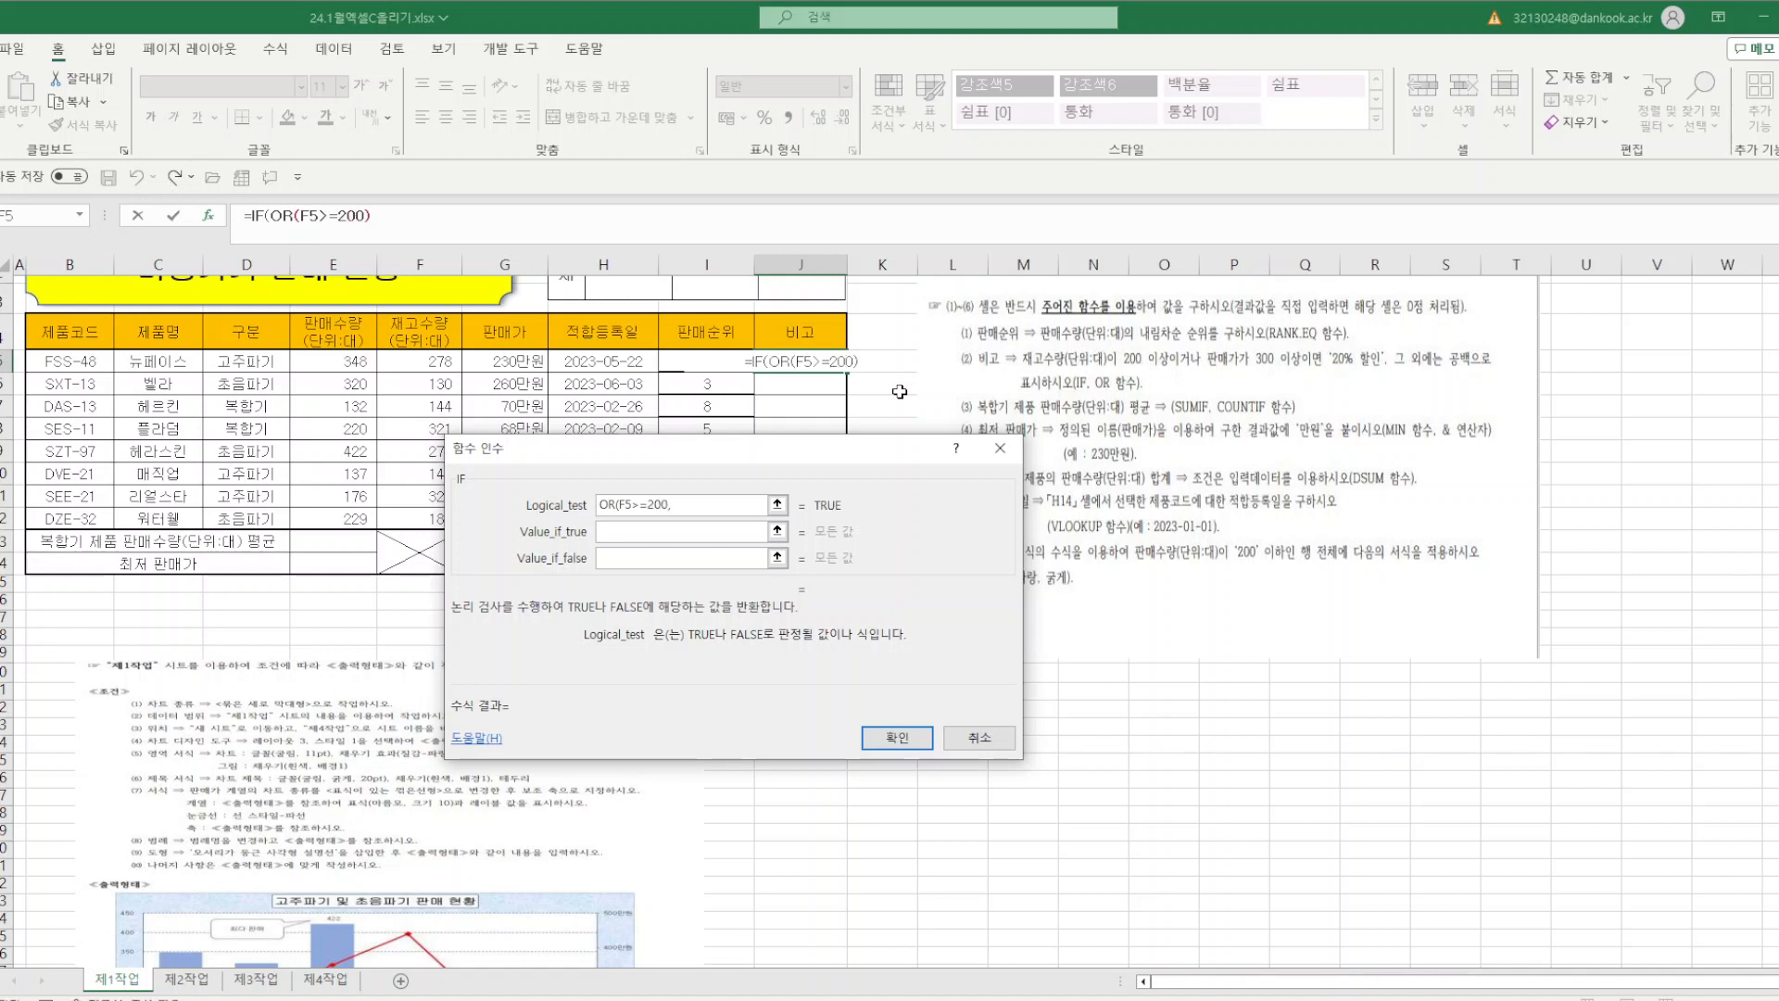
- Add G5>=300 as the second condition of the OR test and close its parenthesis
type(",")
left_click(535, 363)
type(">=")
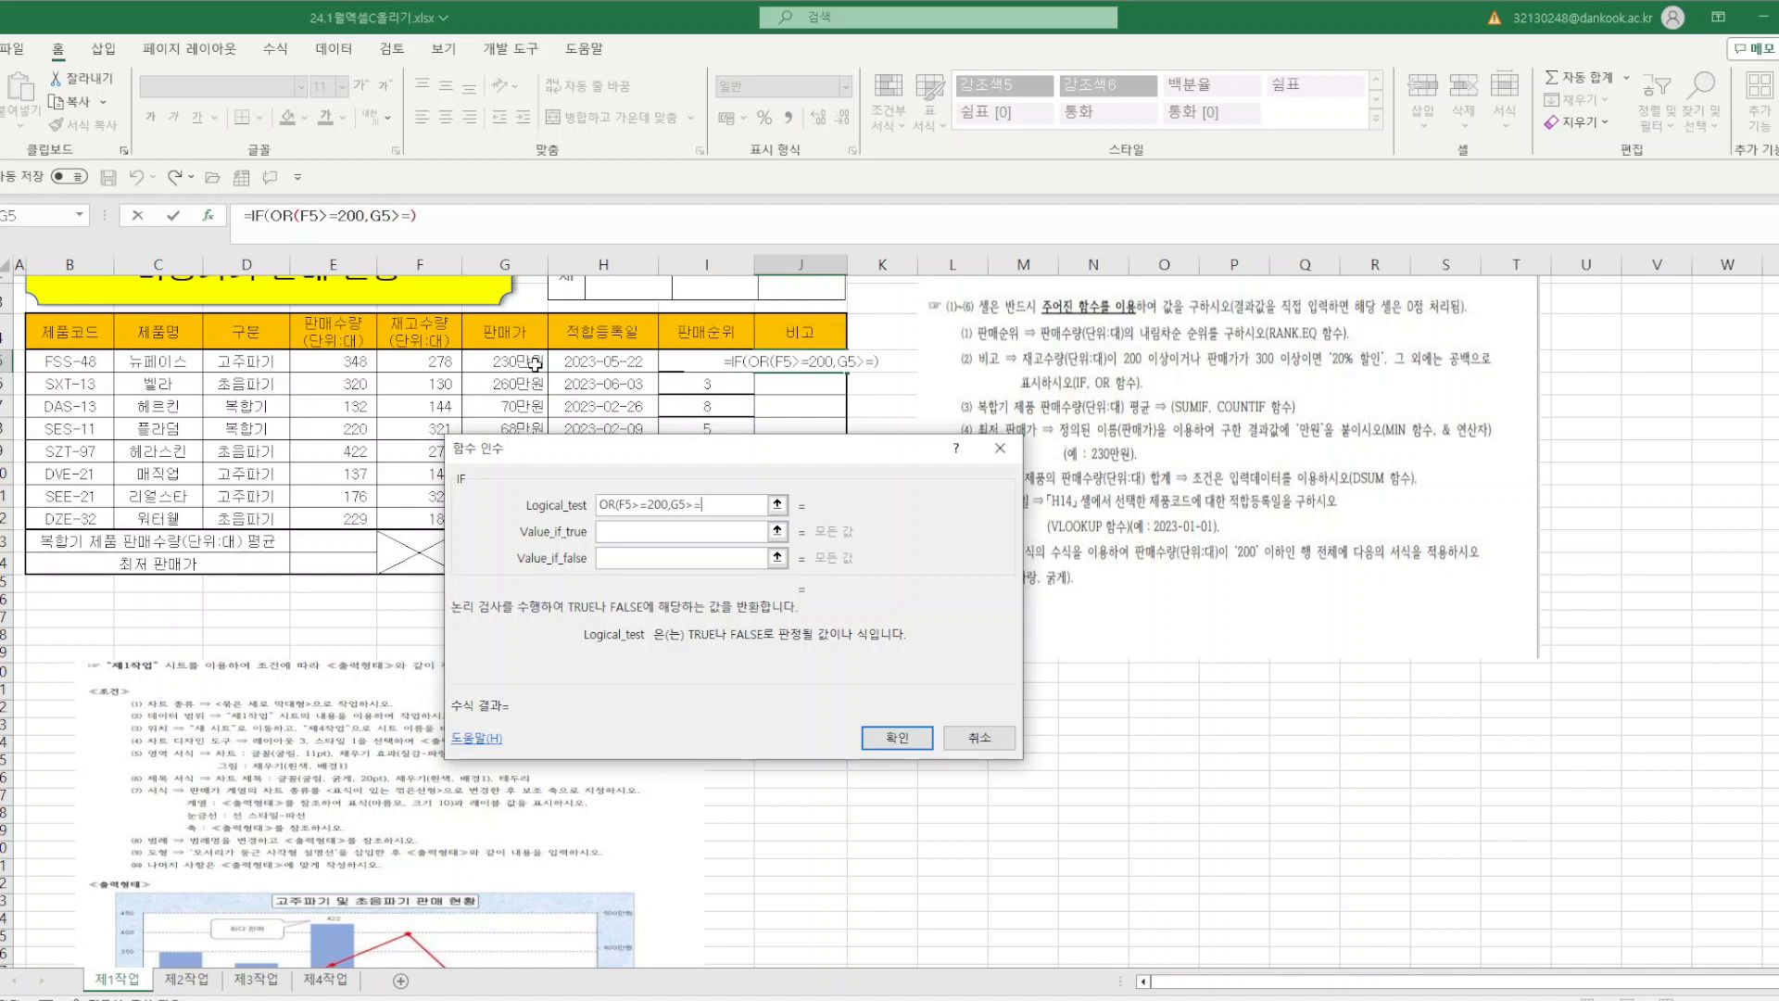
type("300")
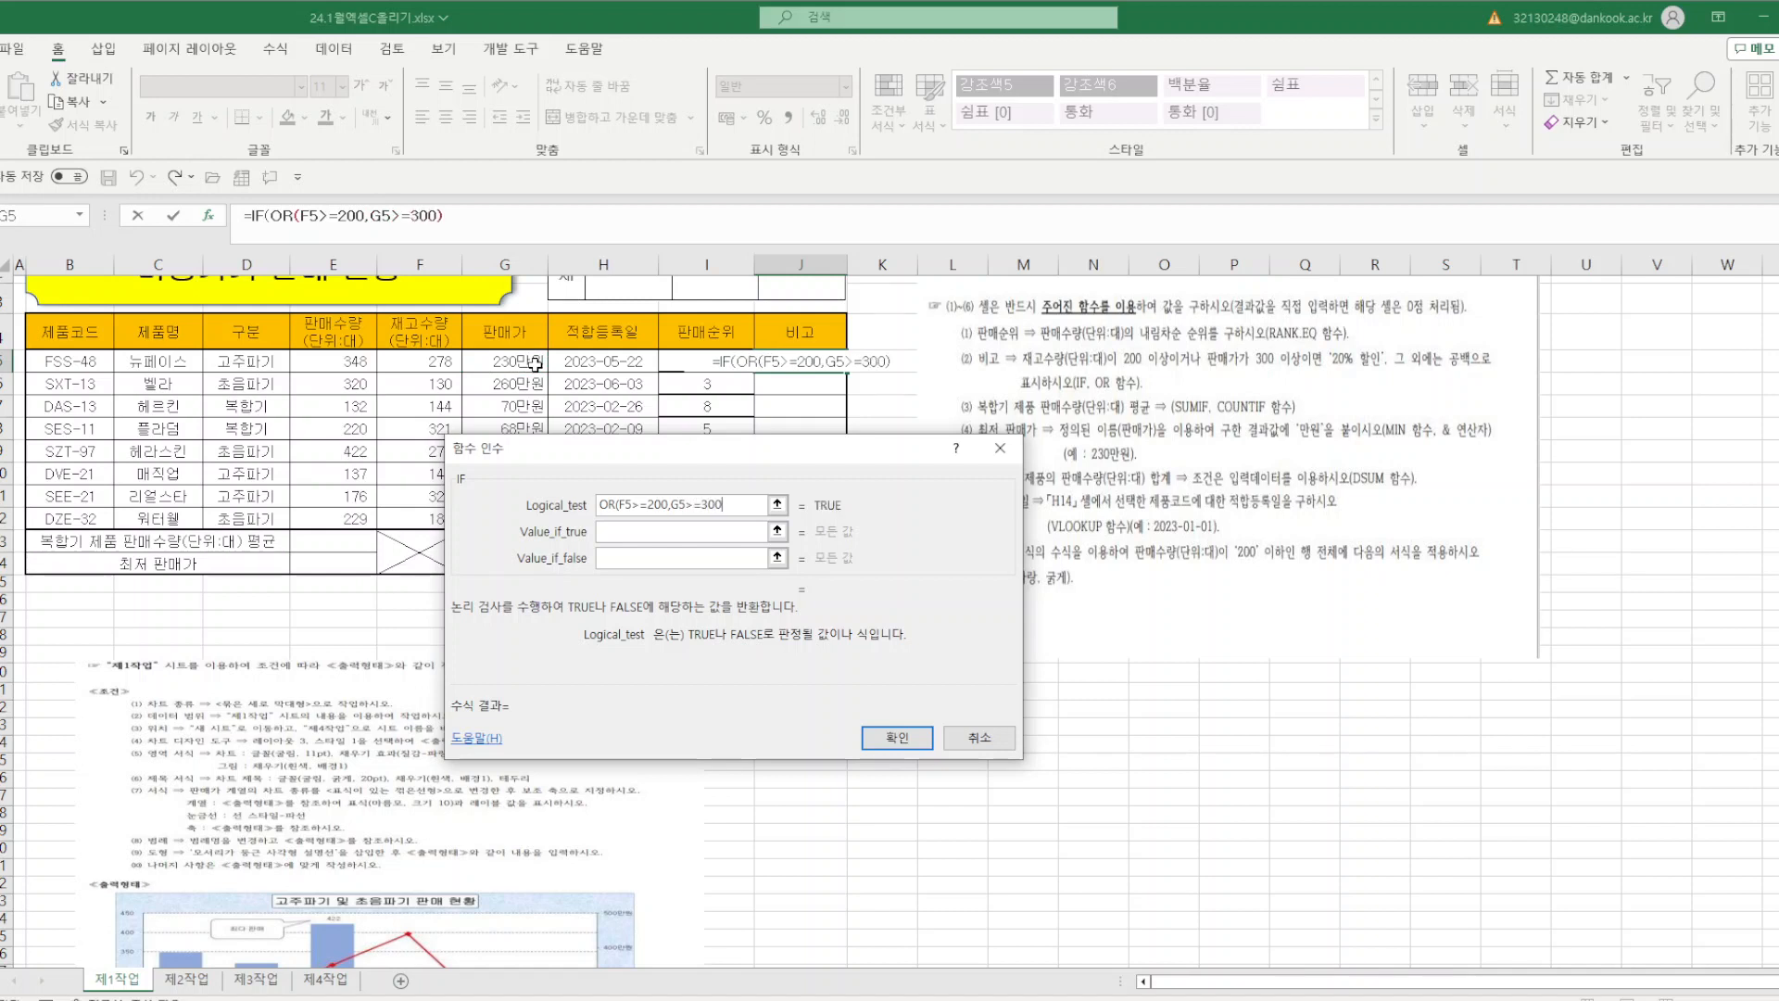
type(")")
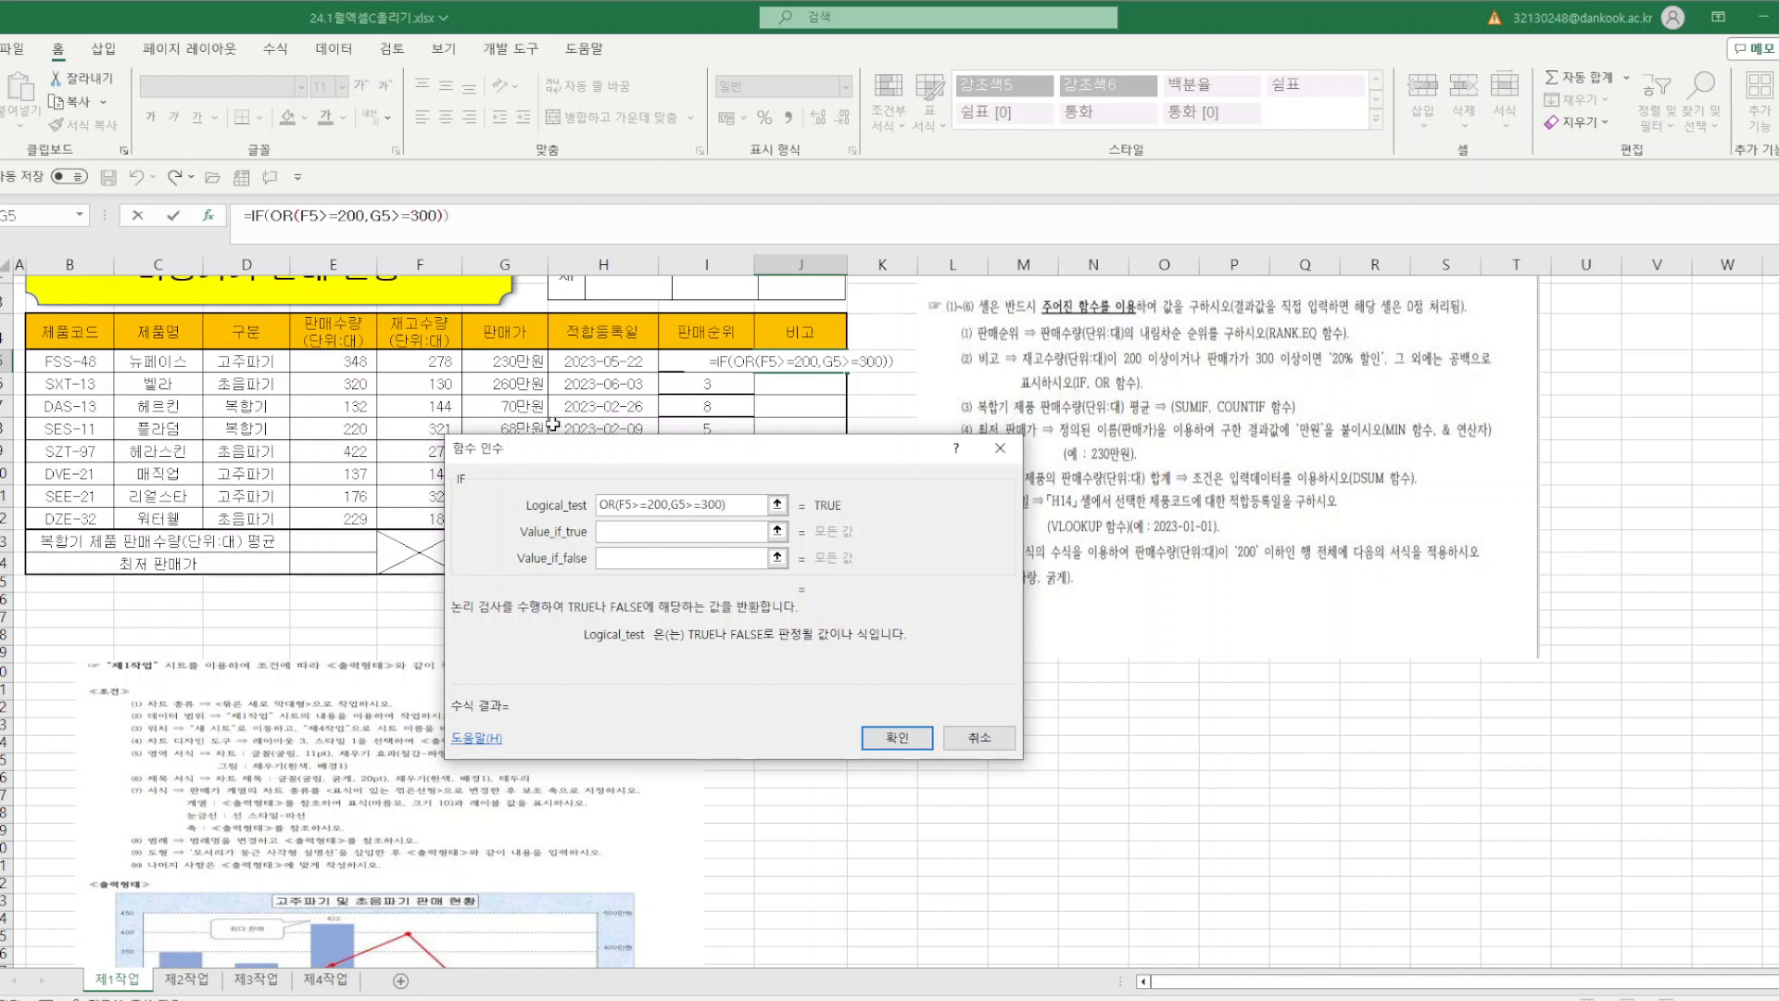
- Set the IF function to return "20% 할인" when true and an empty string "" when false, and enter the formula
left_click(653, 532)
type("20% G")
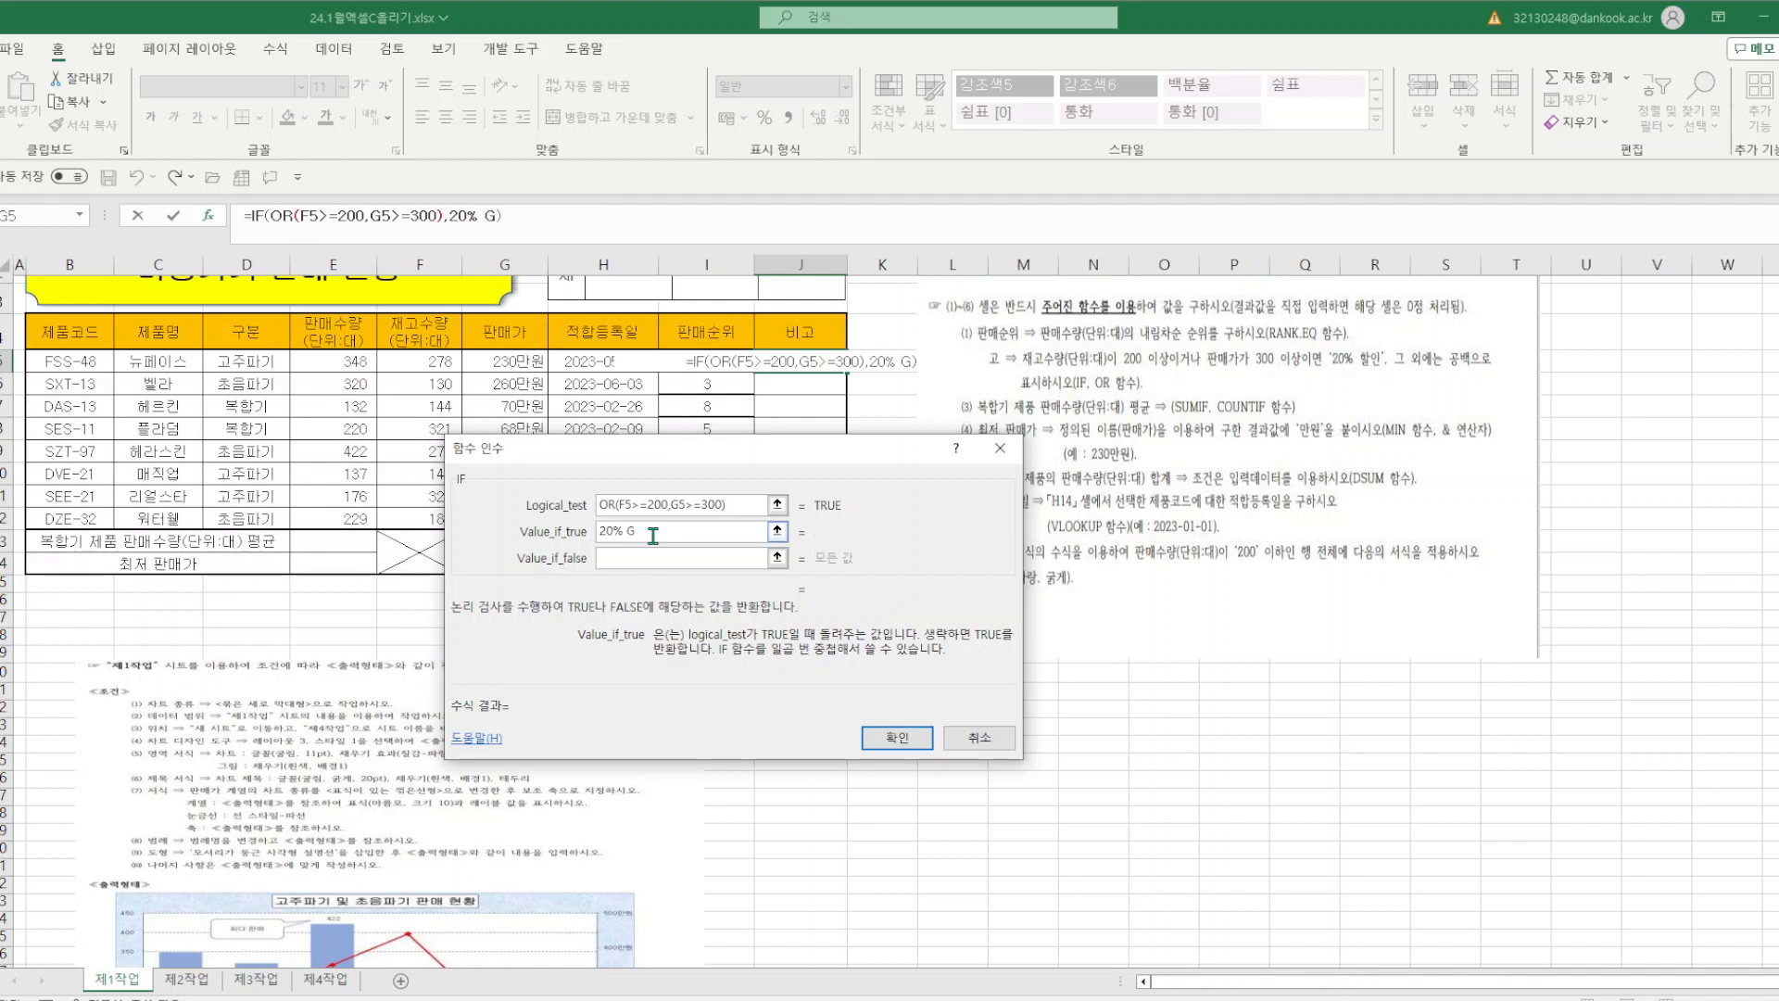
key("BackSpace")
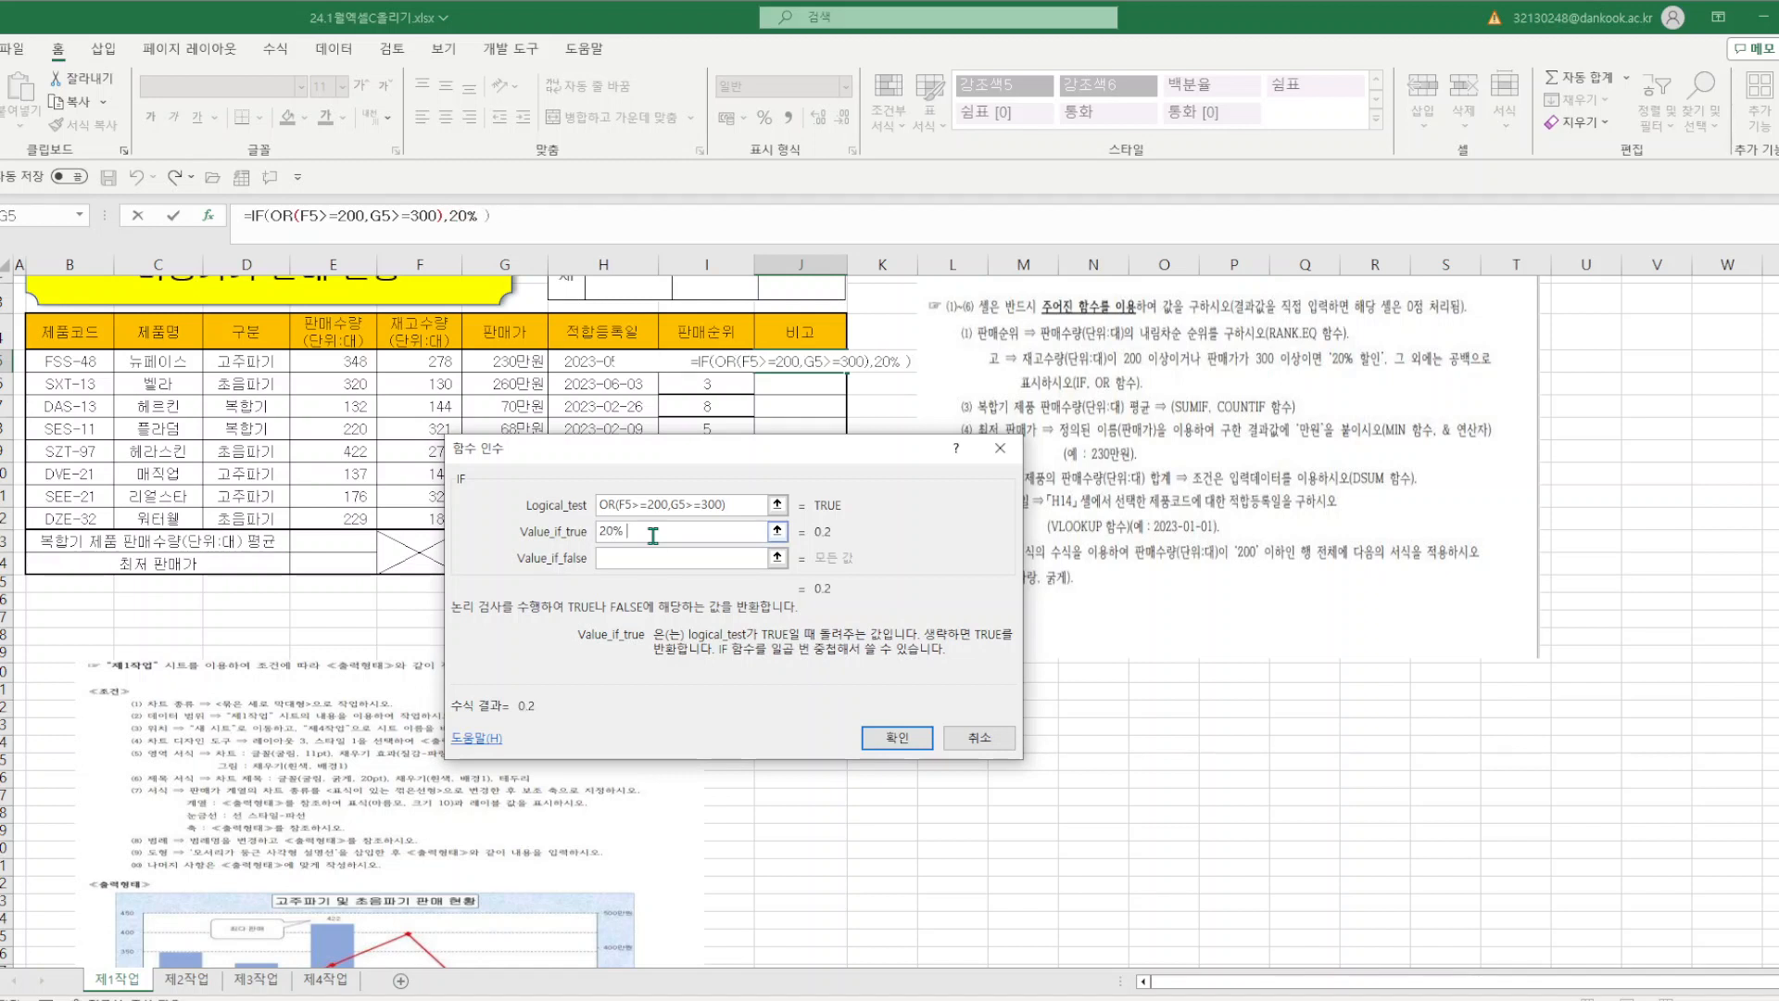
type("ㅎ이")
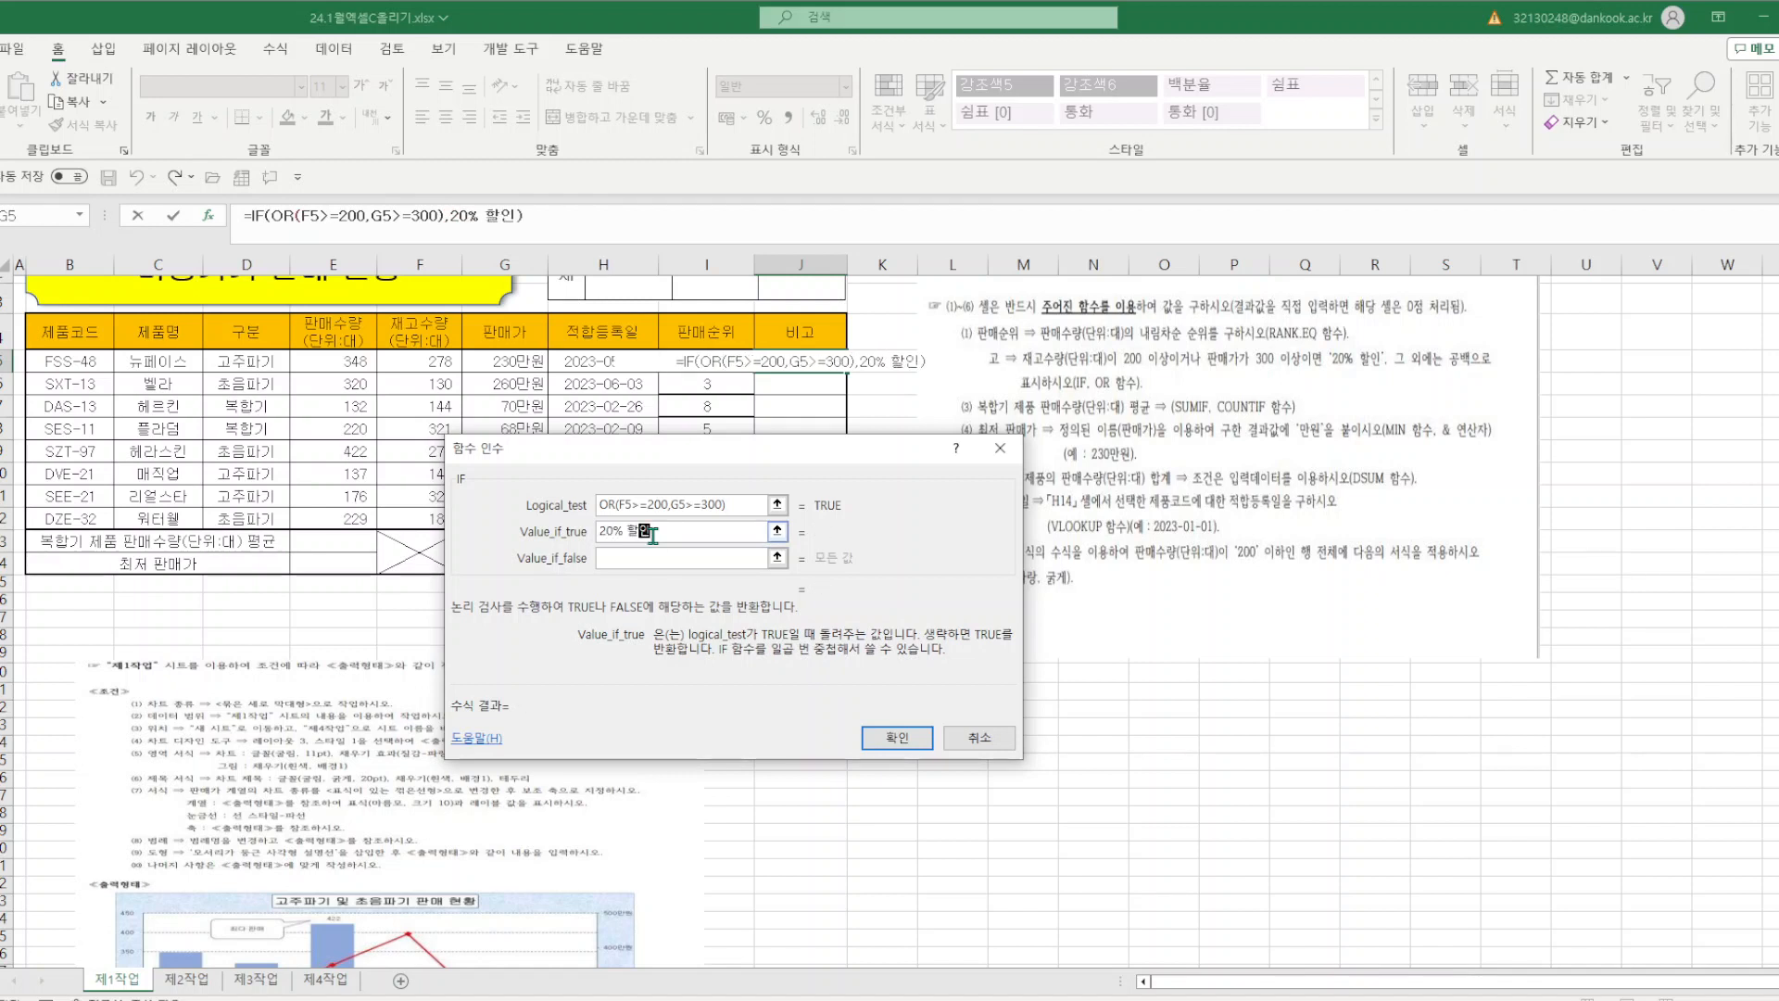
left_click(644, 555)
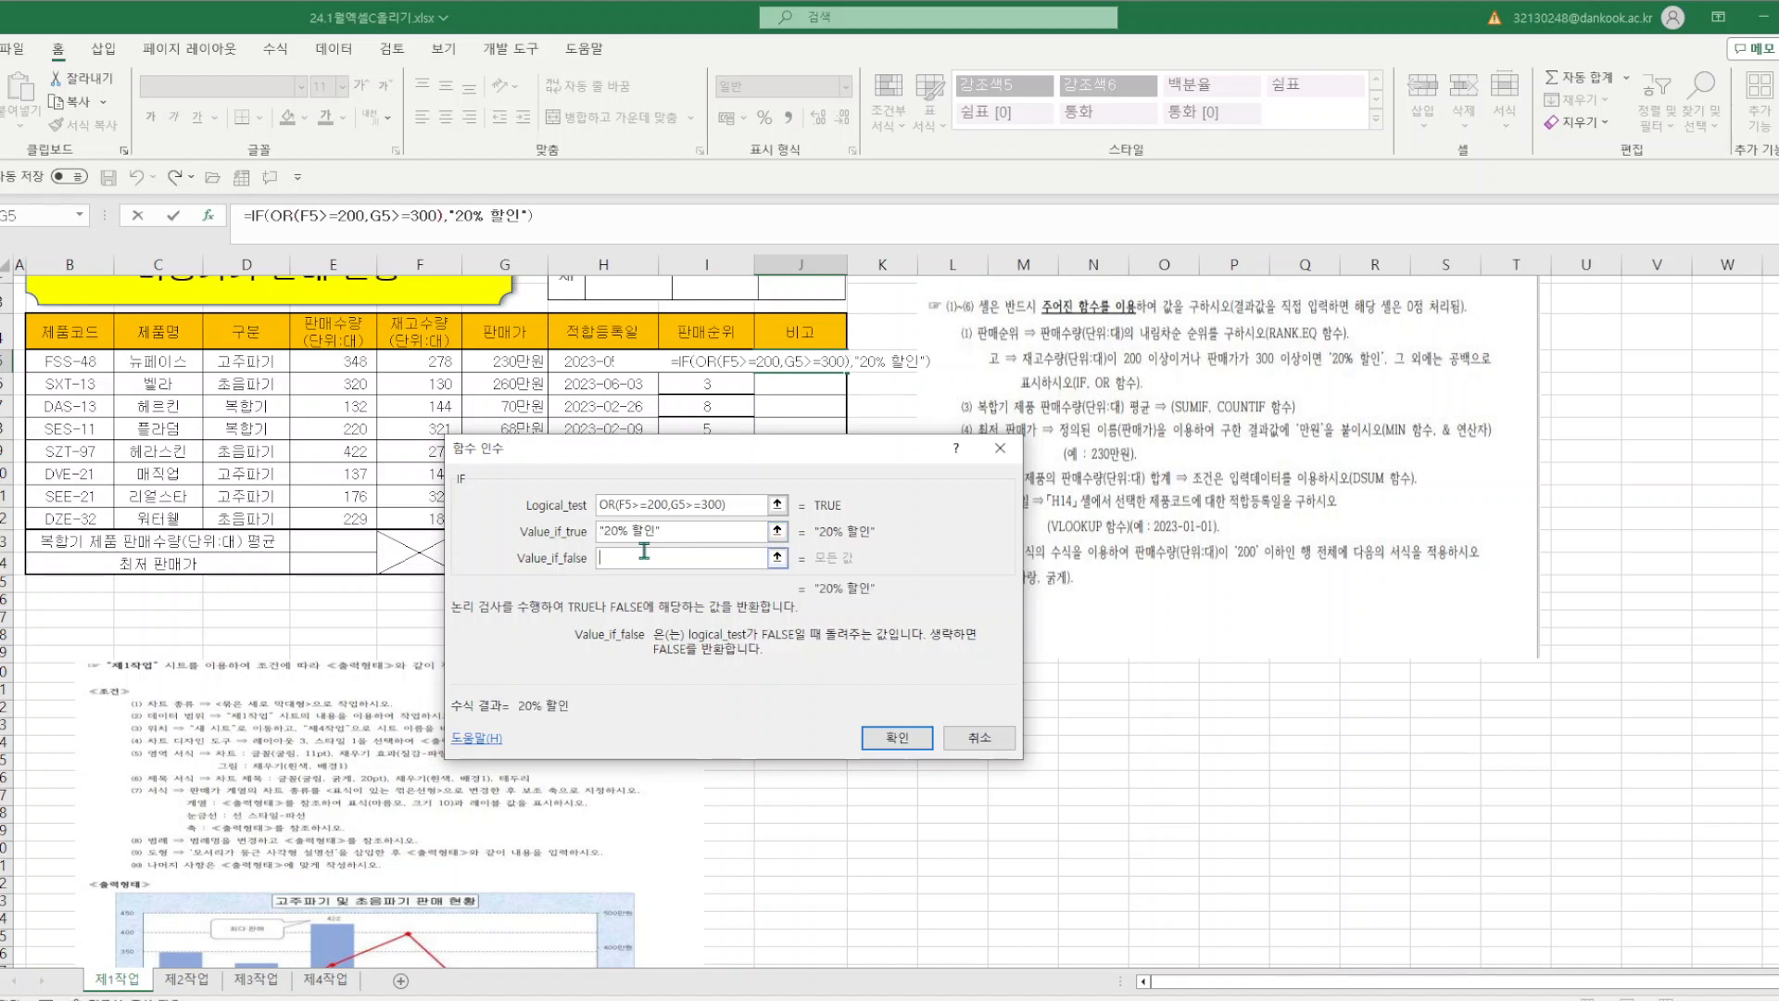
type("\"\"")
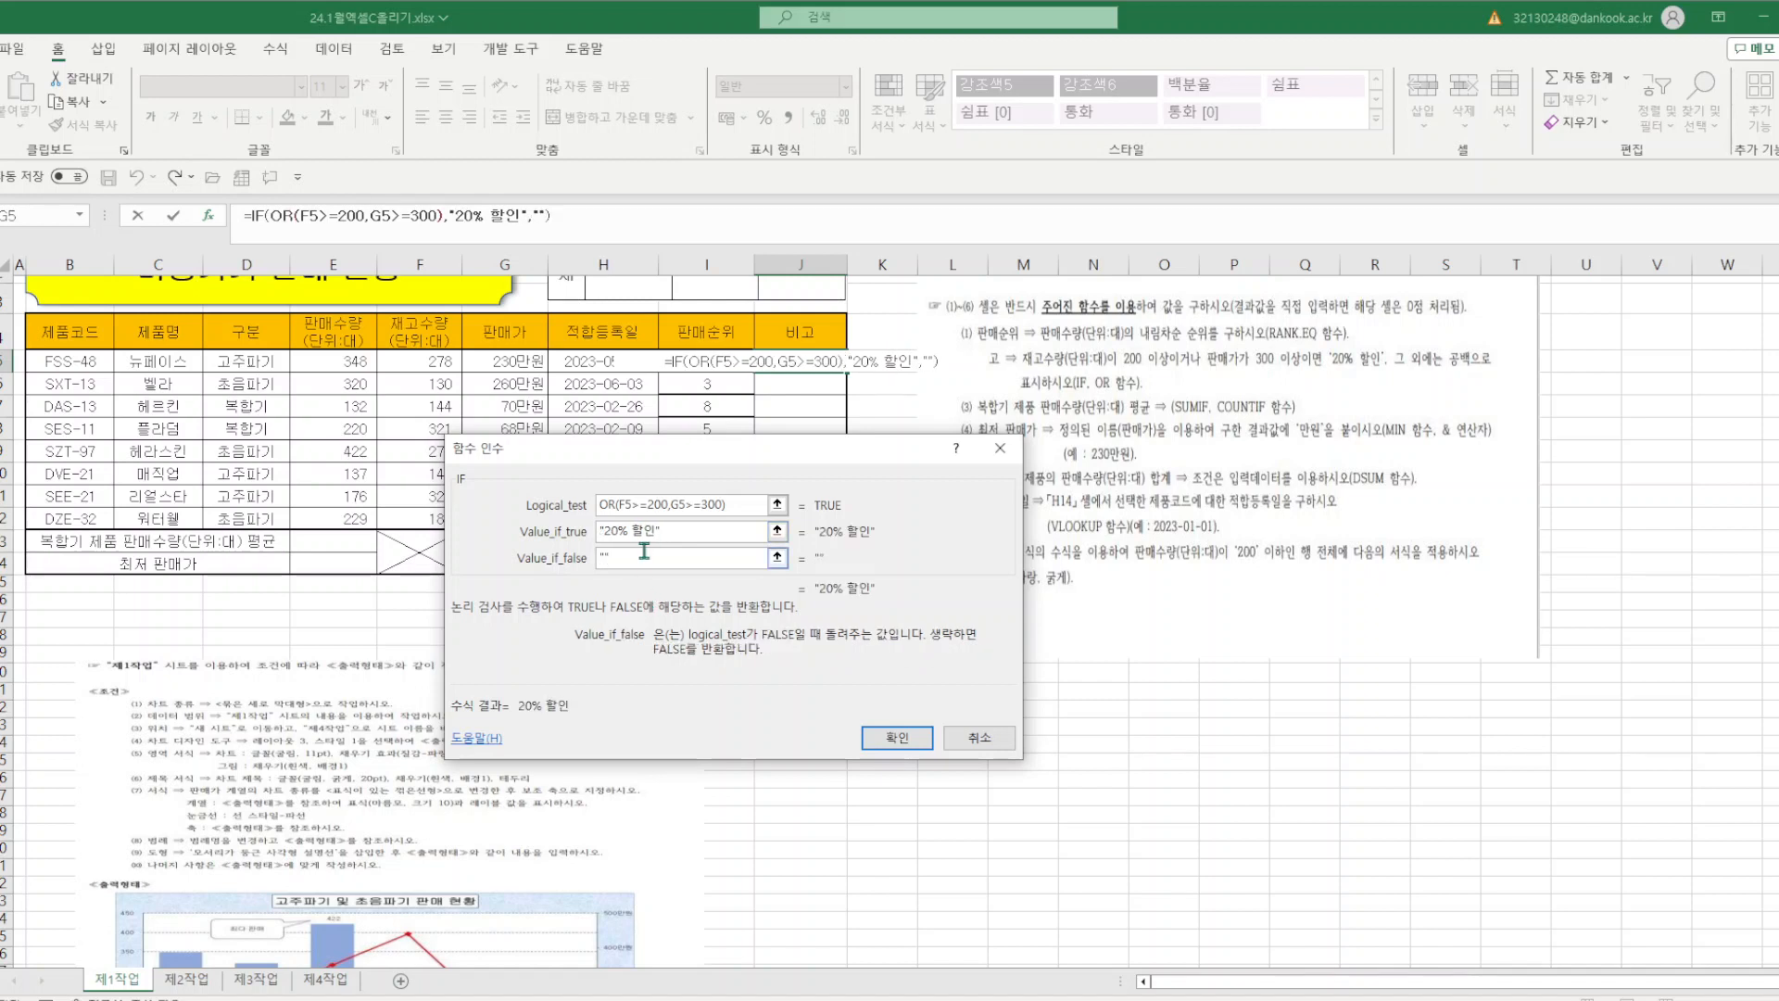
left_click(896, 737)
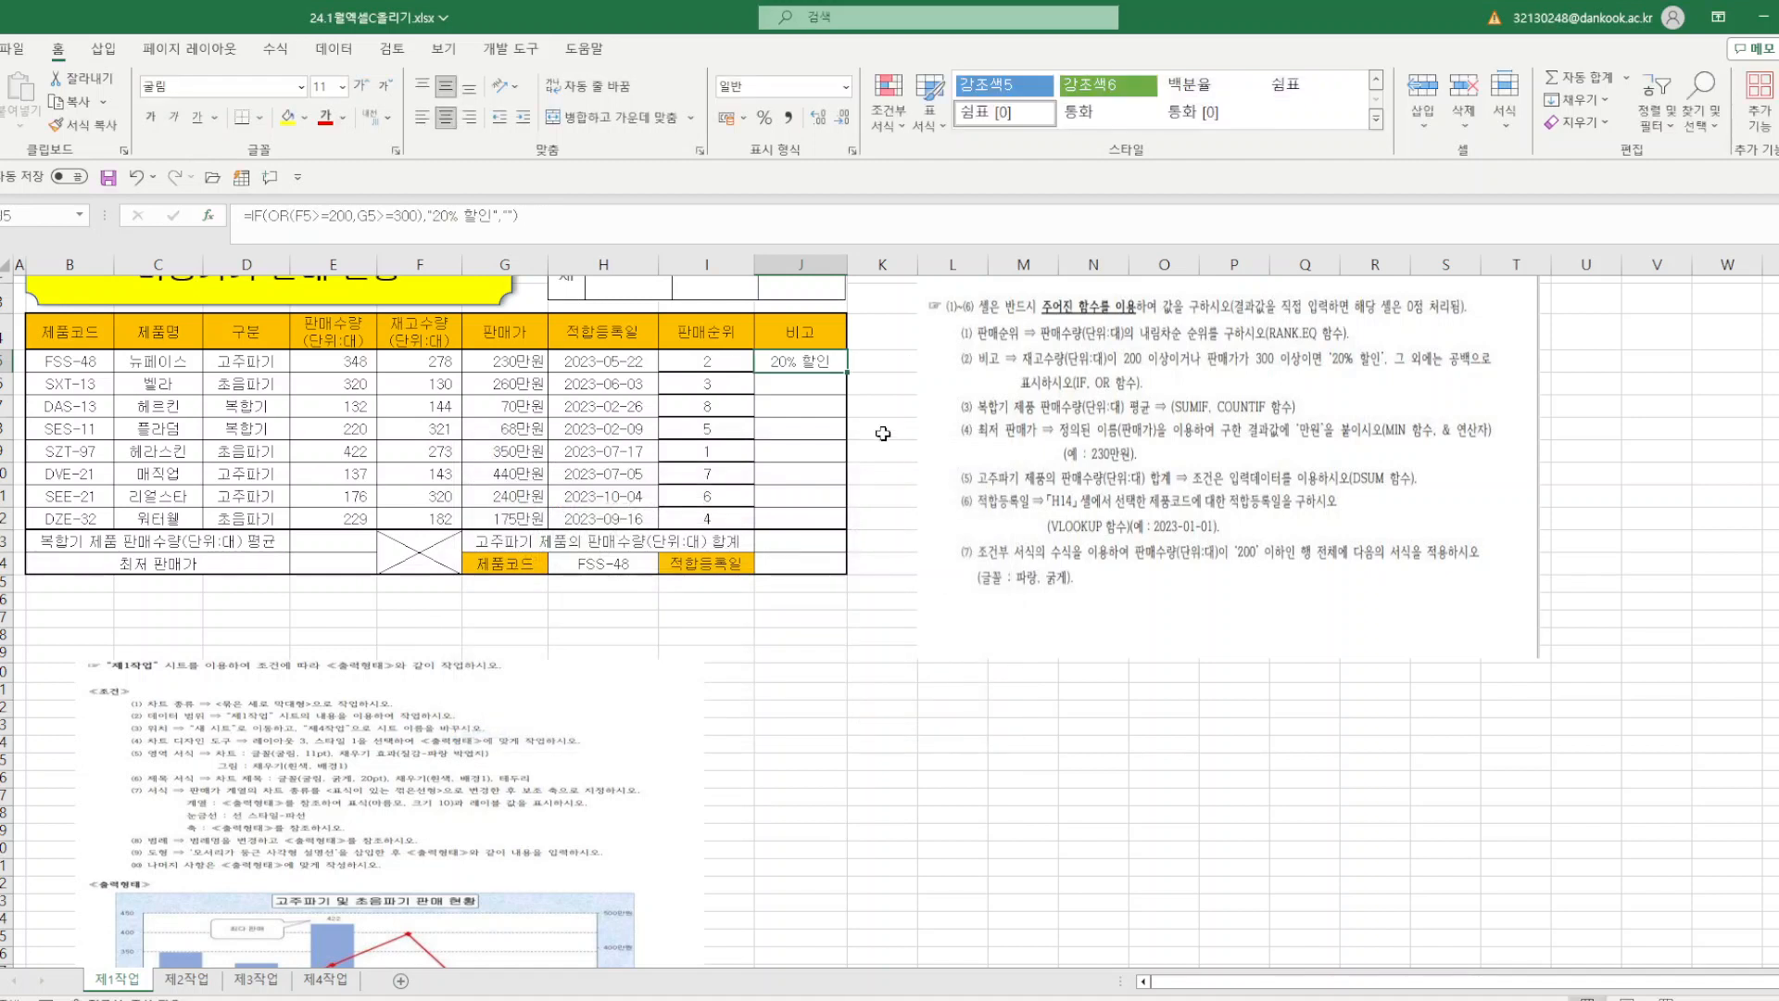
- Fill the IF formula from J5 down to J12 and save the workbook
left_click_drag(846, 374, 834, 526)
left_click(1091, 725)
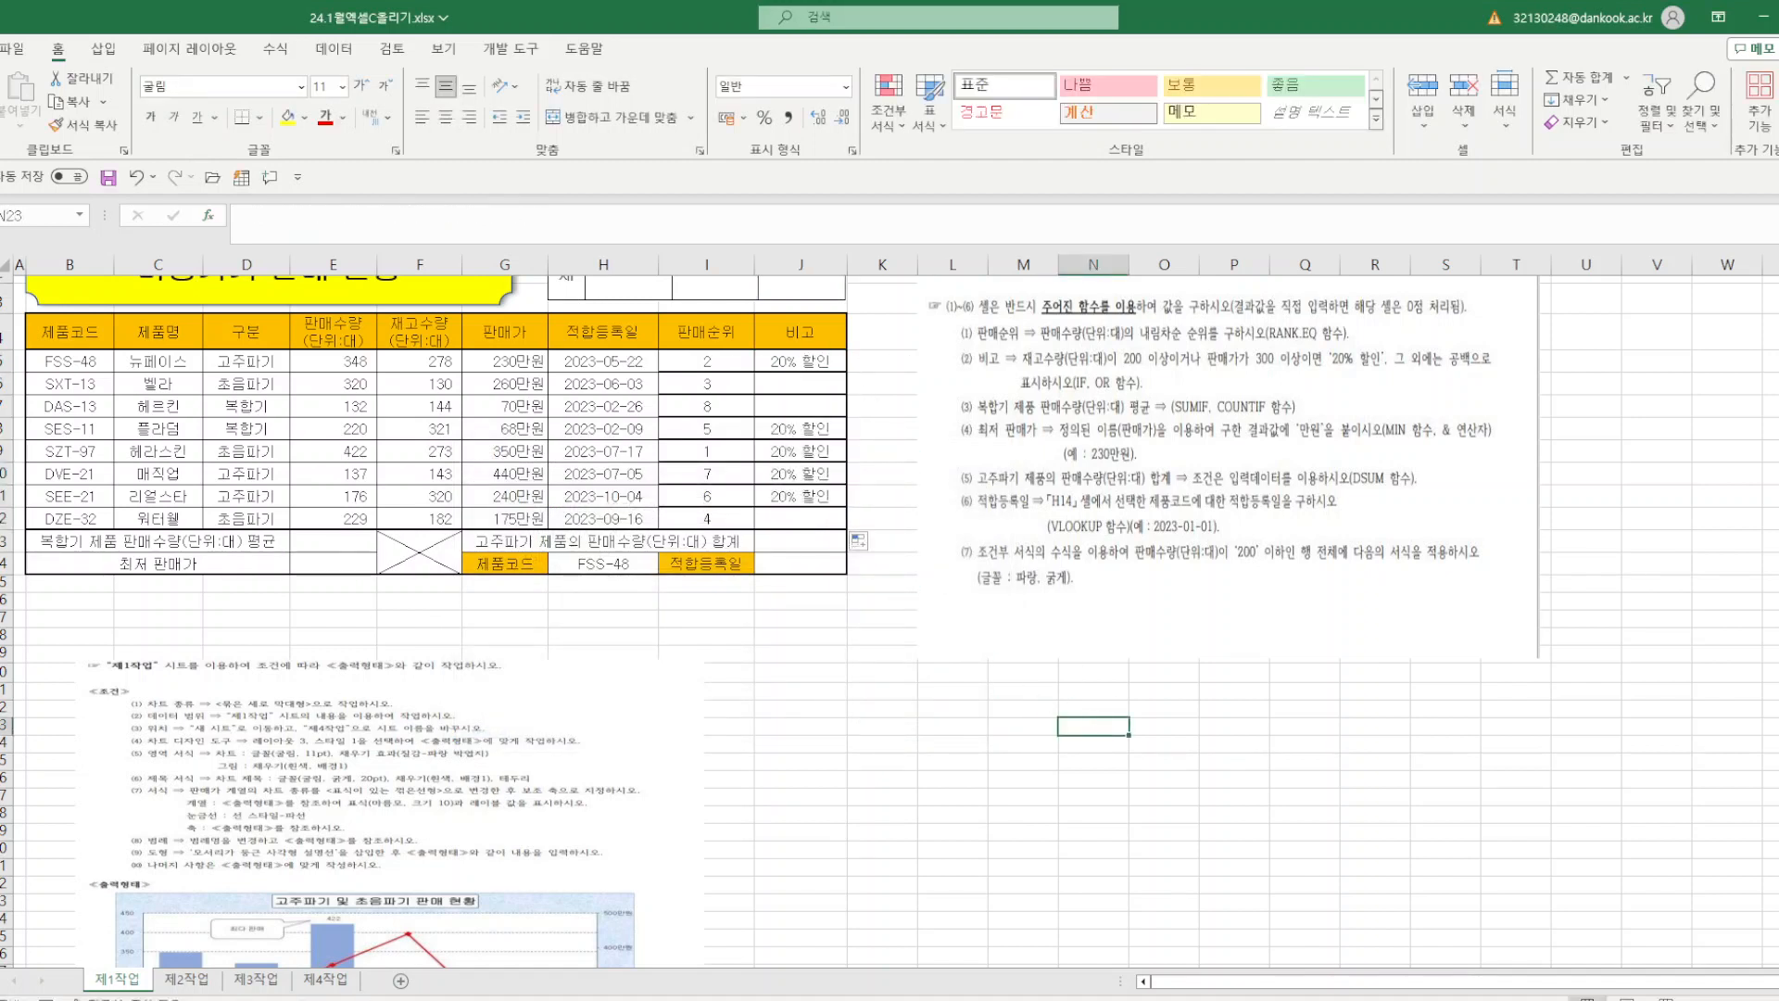
left_click(108, 177)
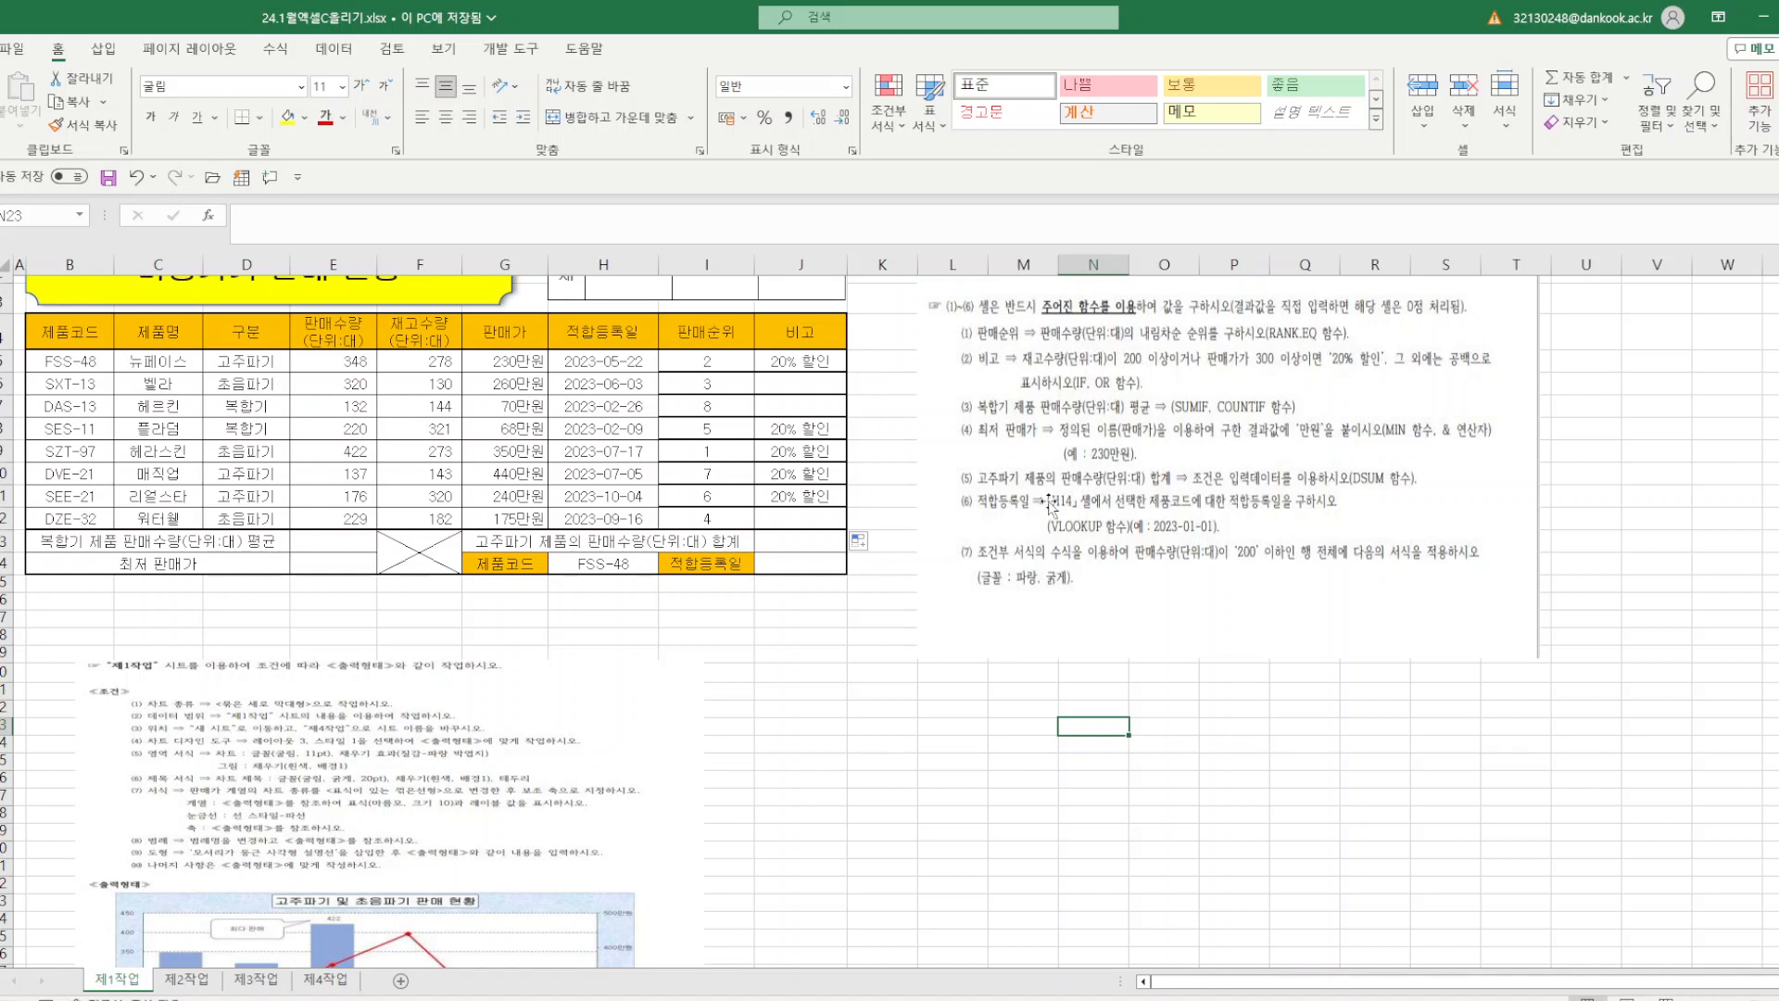
- Enter a MIN formula in cell E14 that finds the lowest price using the defined name 판매가
left_click(332, 565)
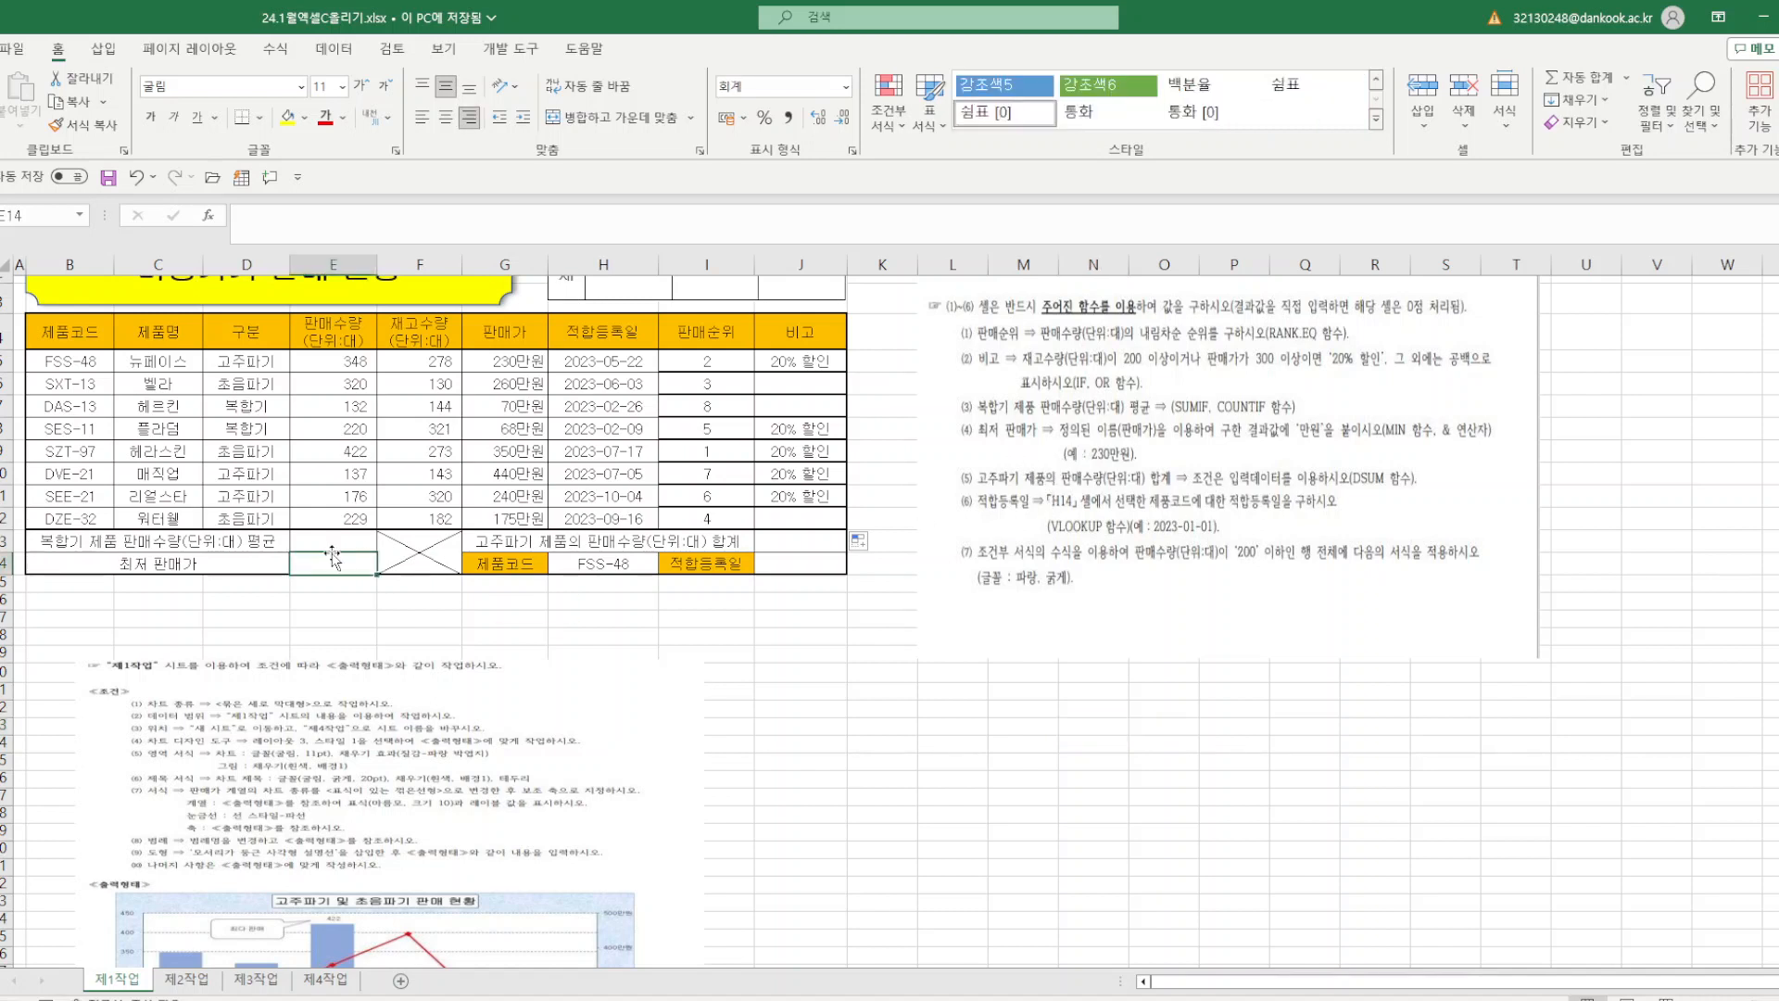
type("=ㅡ")
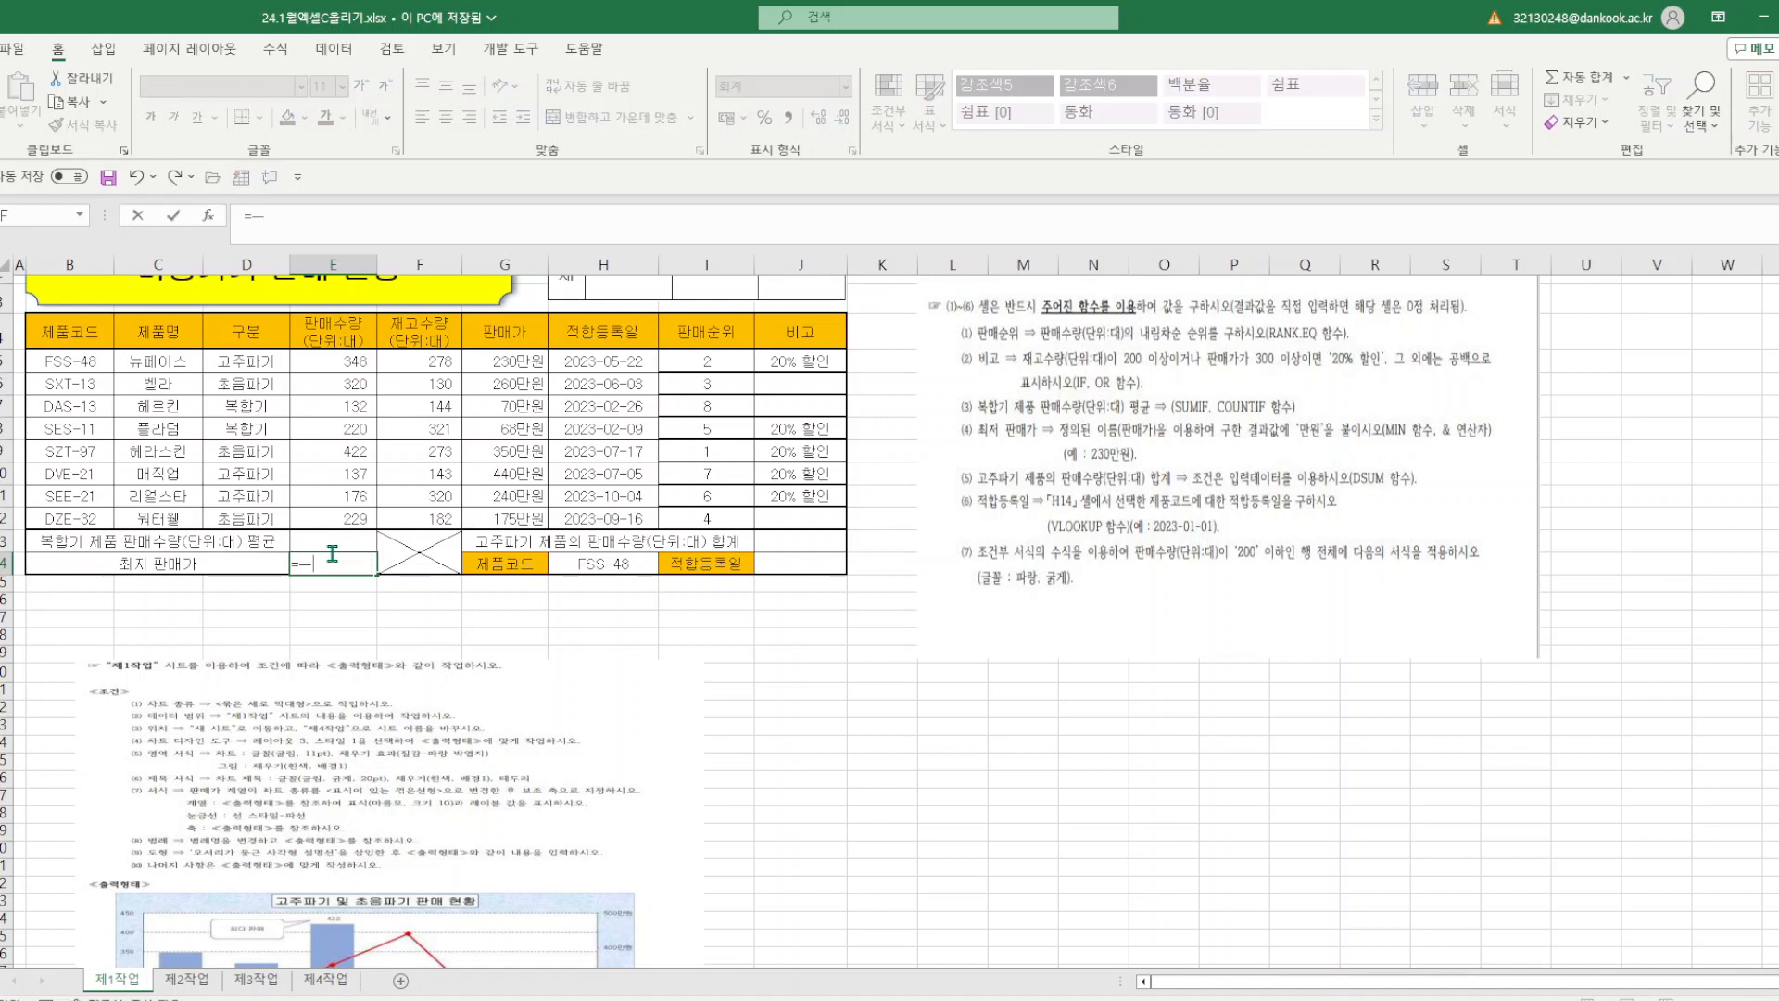
type("ㅏMIN(")
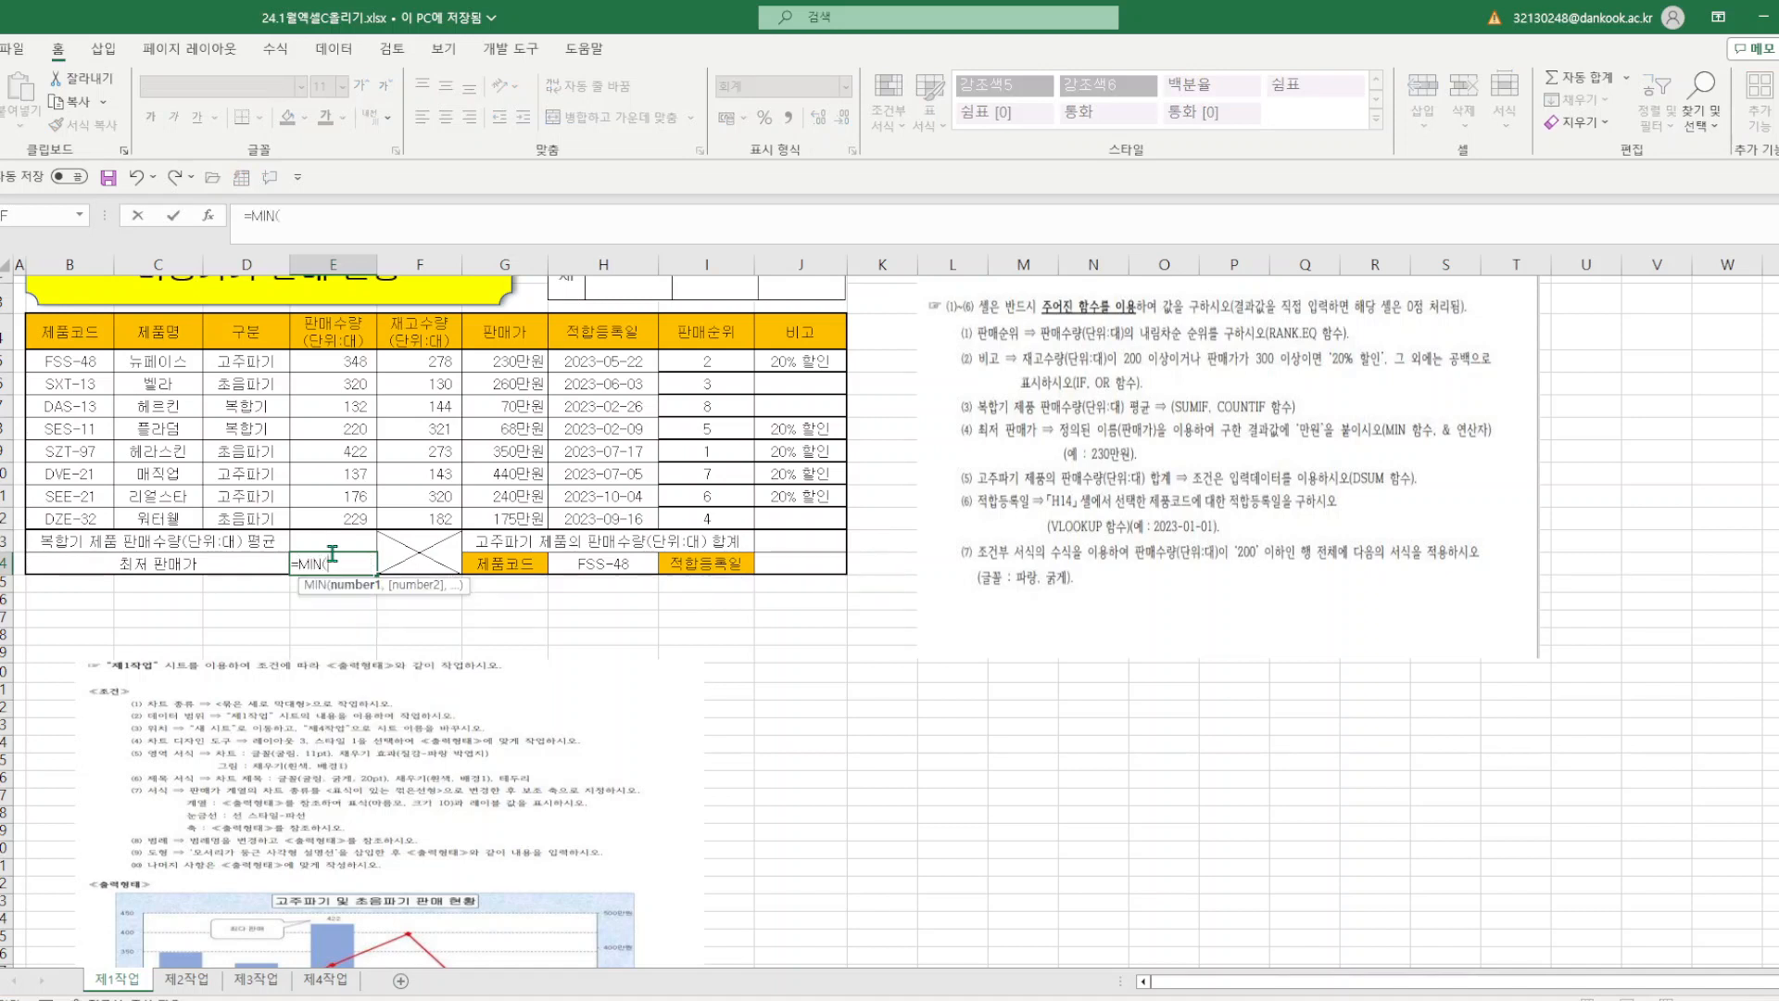
left_click_drag(489, 361, 503, 518)
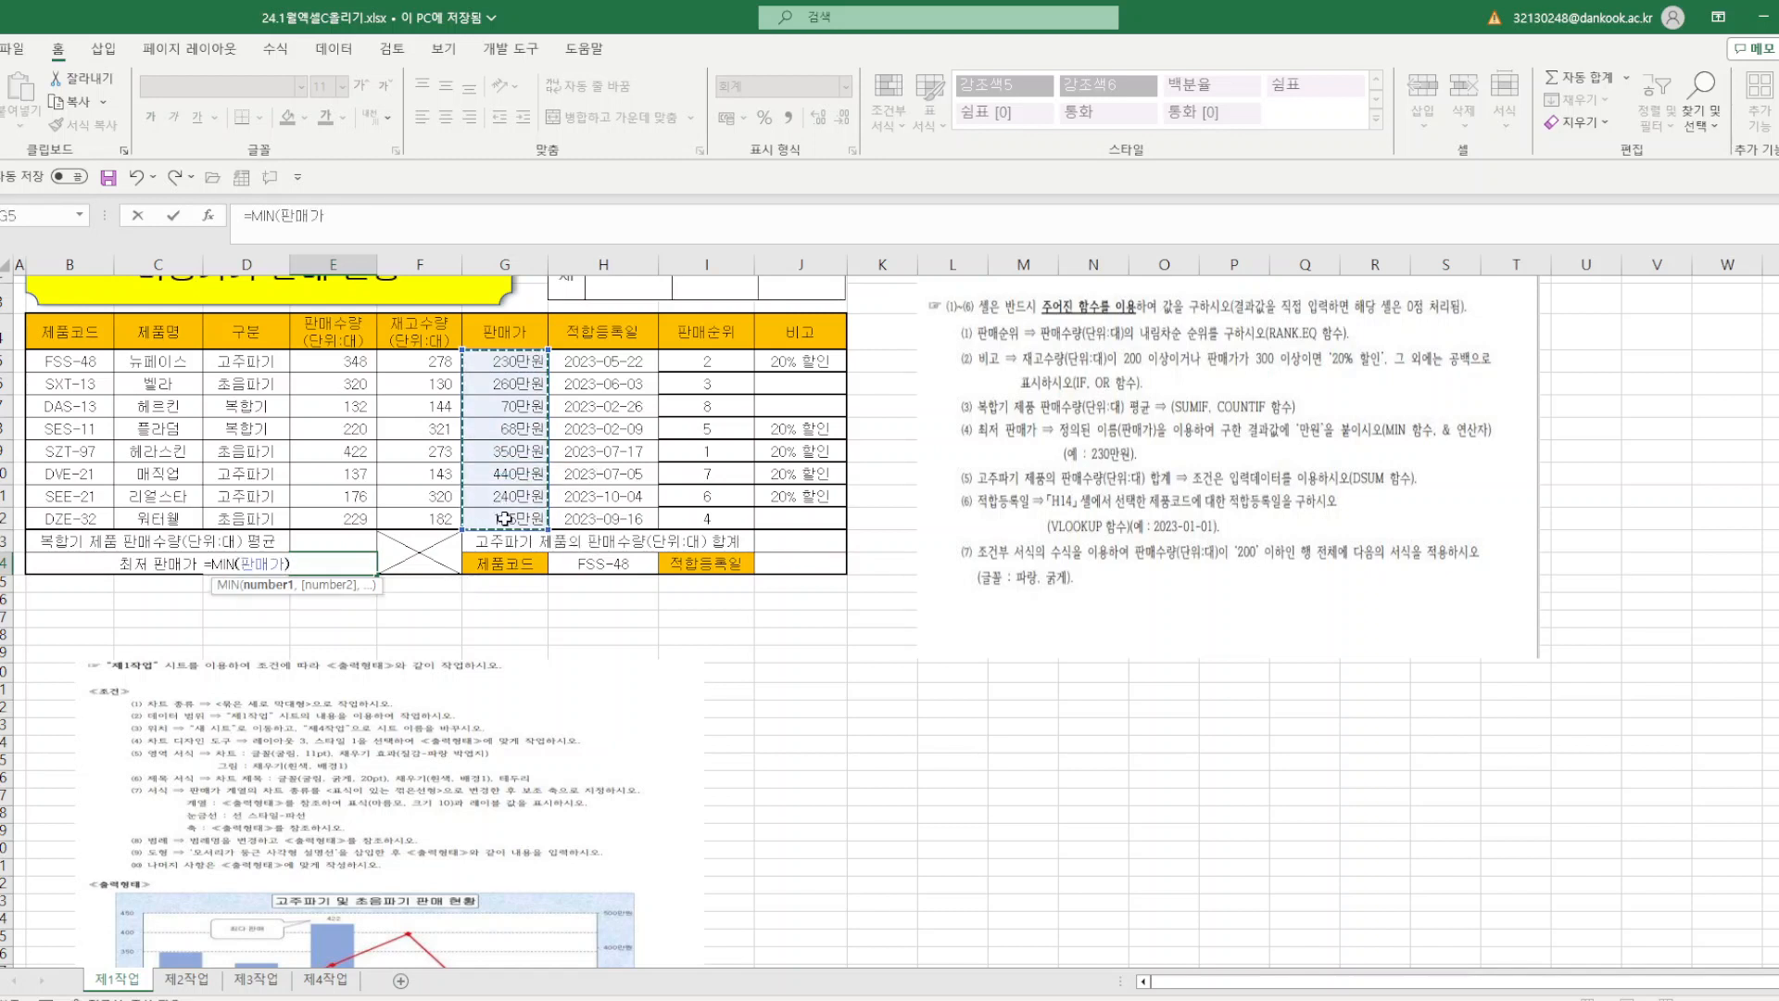
key("ctrl+Return")
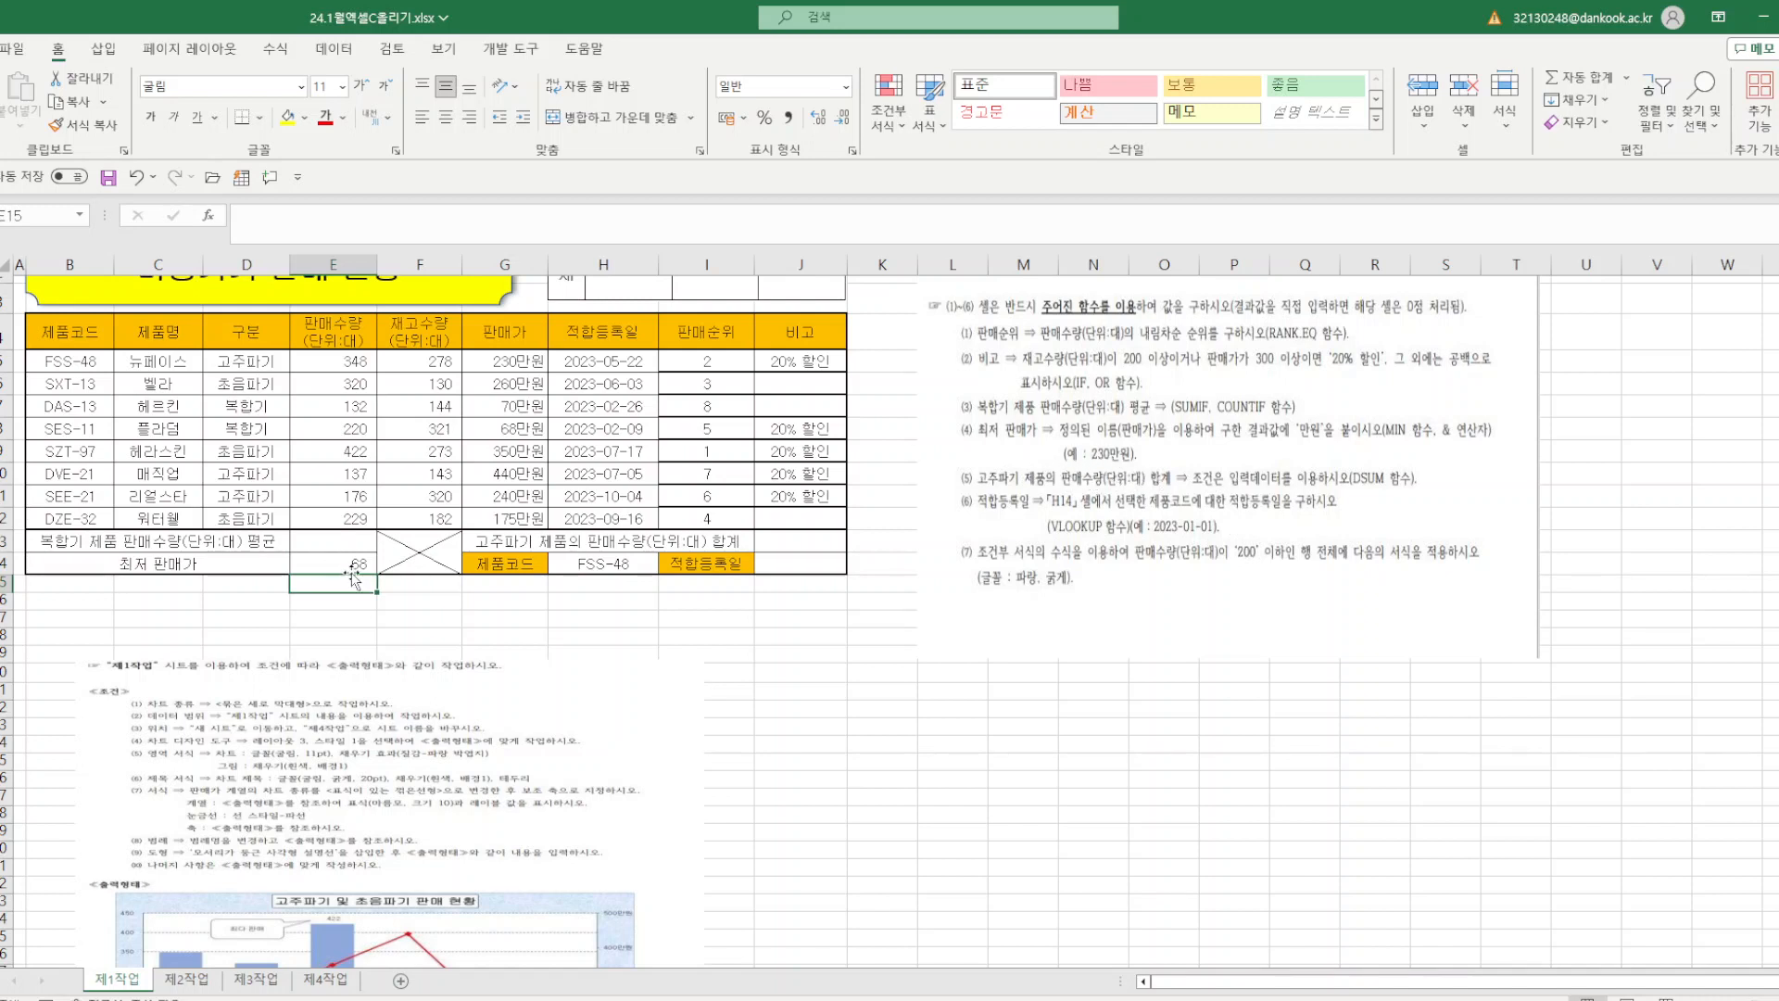
left_click_drag(353, 576, 356, 570)
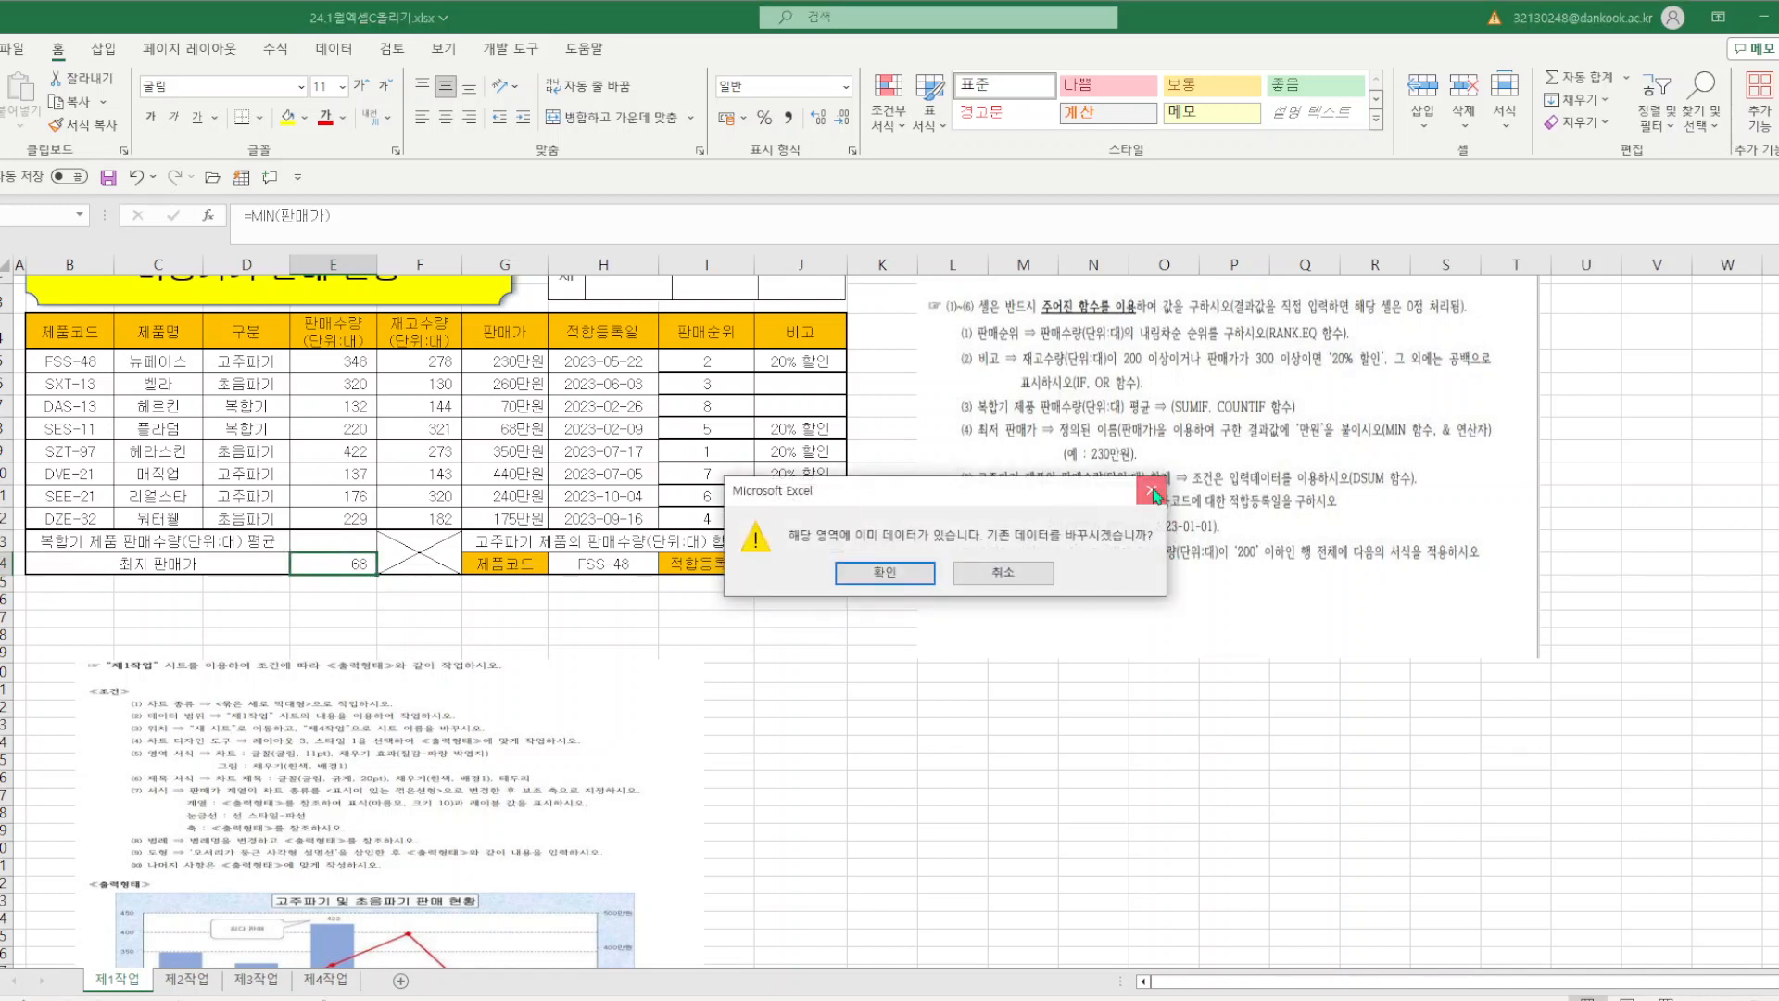
left_click(1151, 490)
- Append &"만원" to the MIN formula in E14 so the unit follows the lowest price
left_click(342, 560)
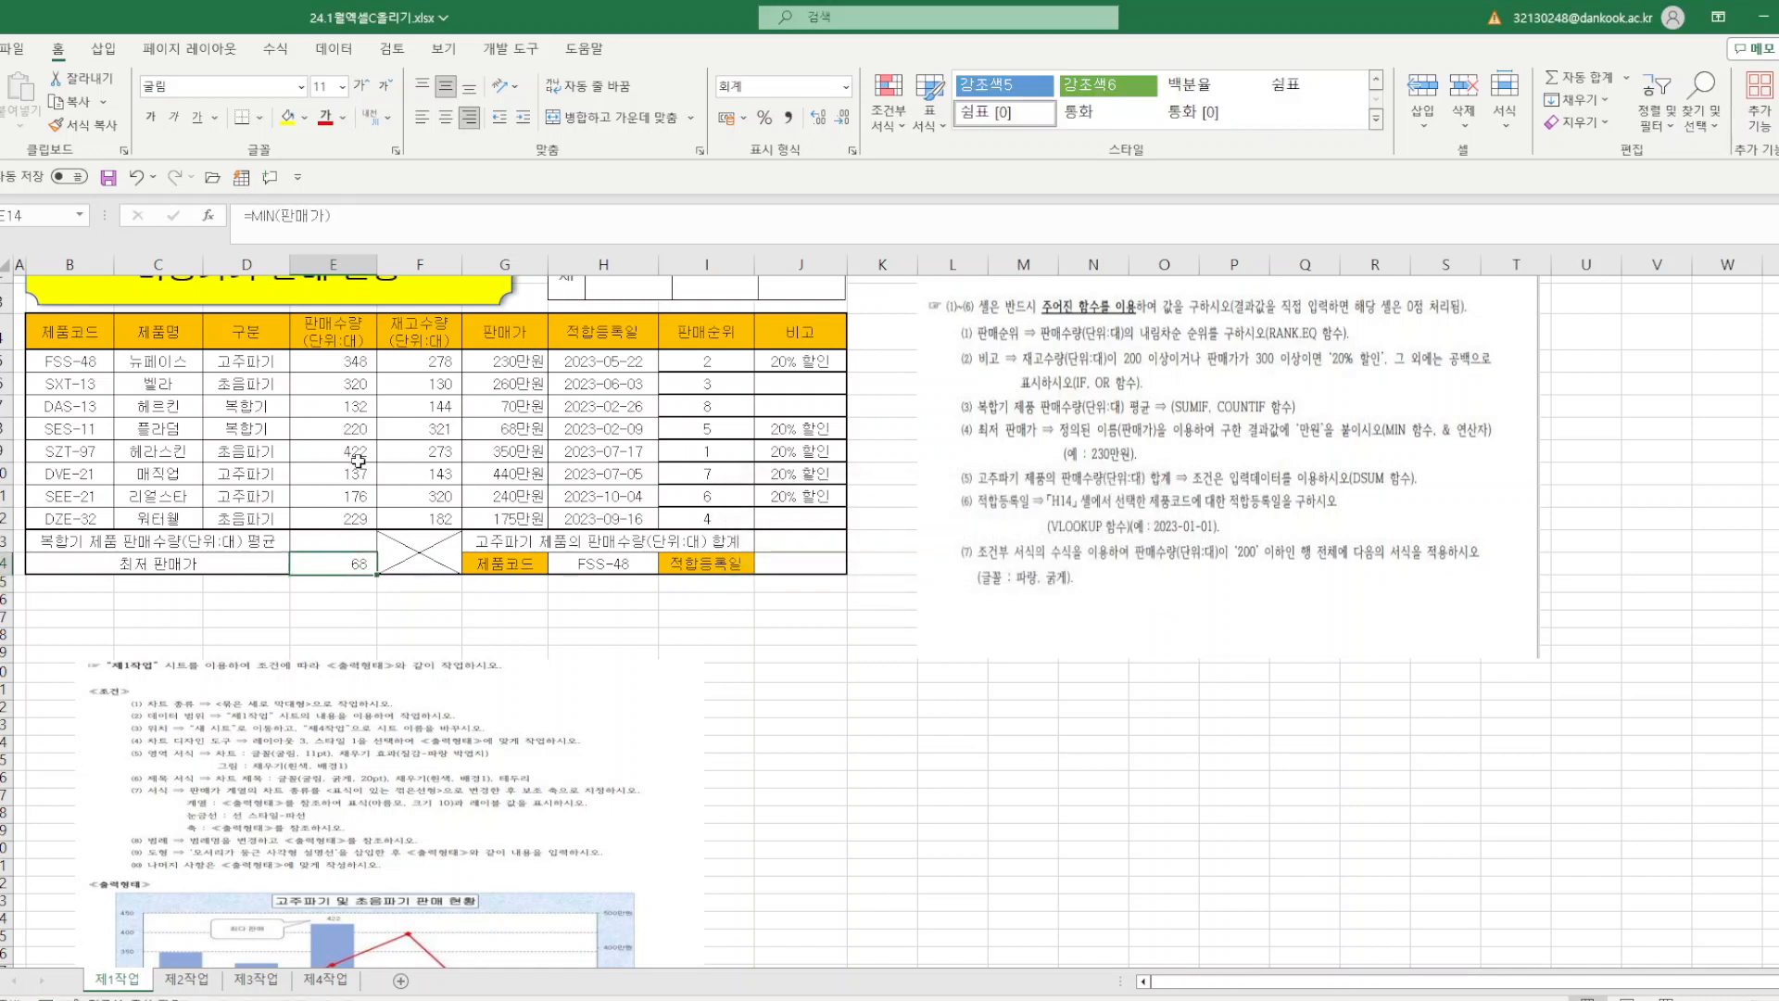
left_click(353, 207)
type("&")
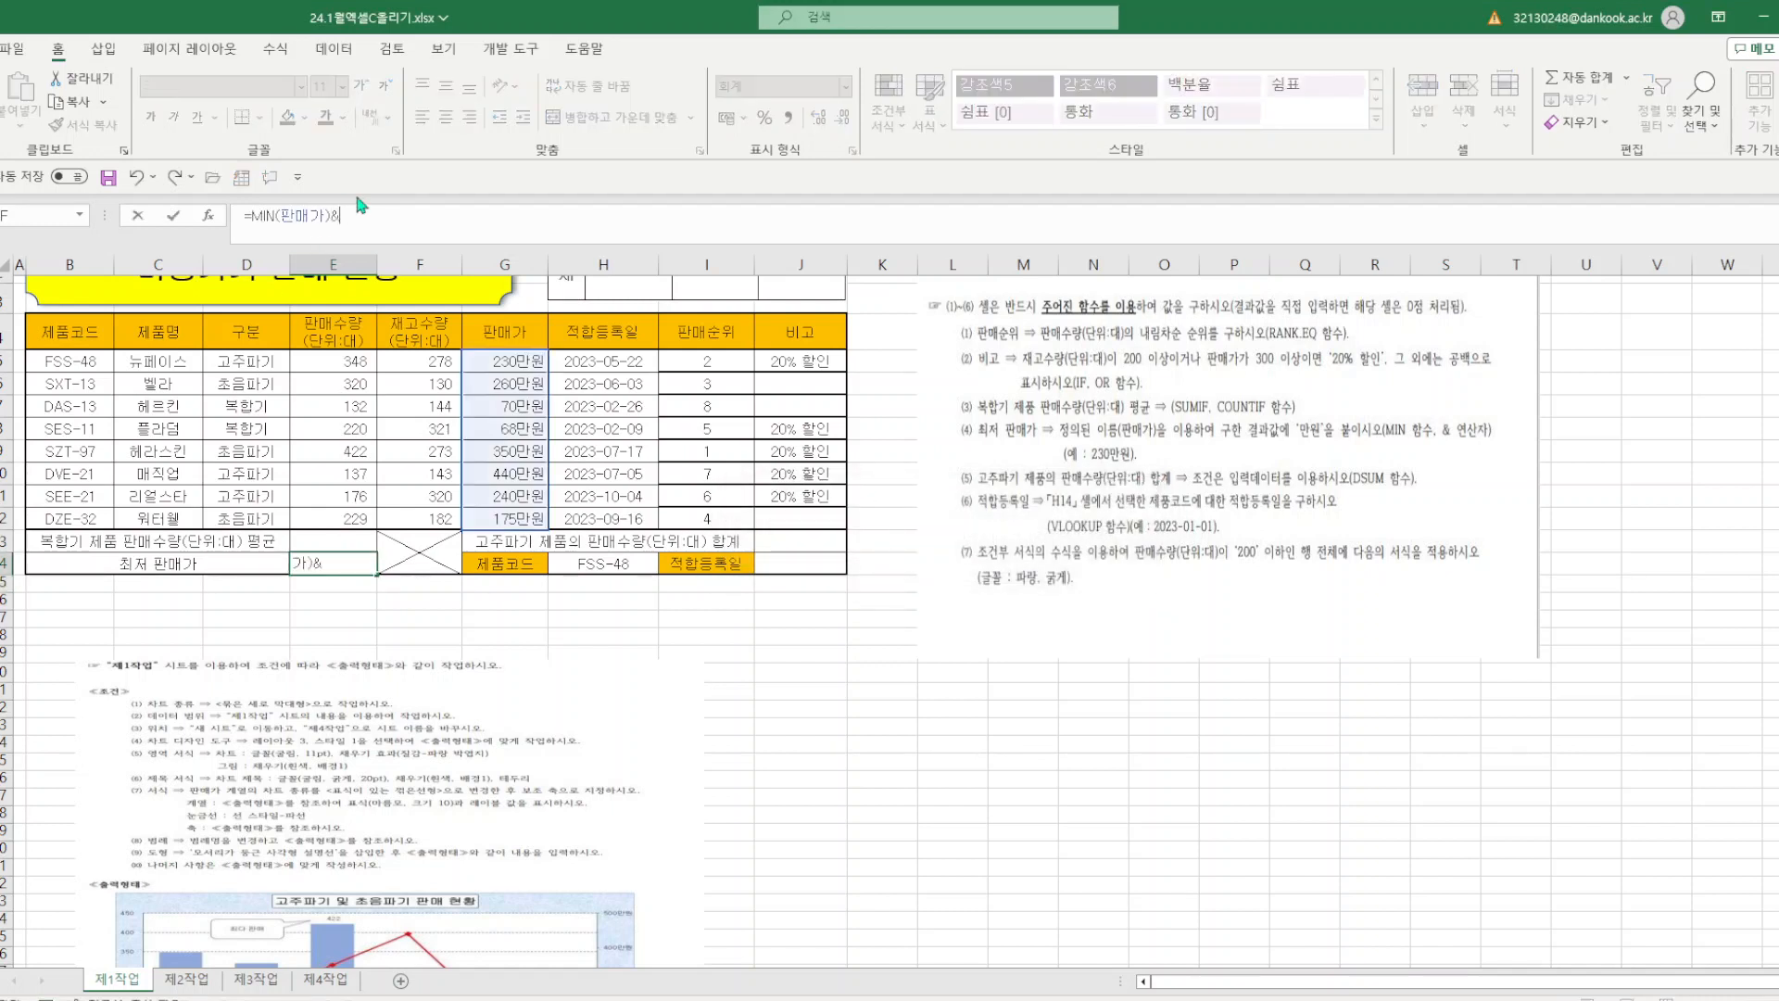
type("\"마")
type("ㄴ우")
type("원\"")
key("Return")
left_click(1094, 713)
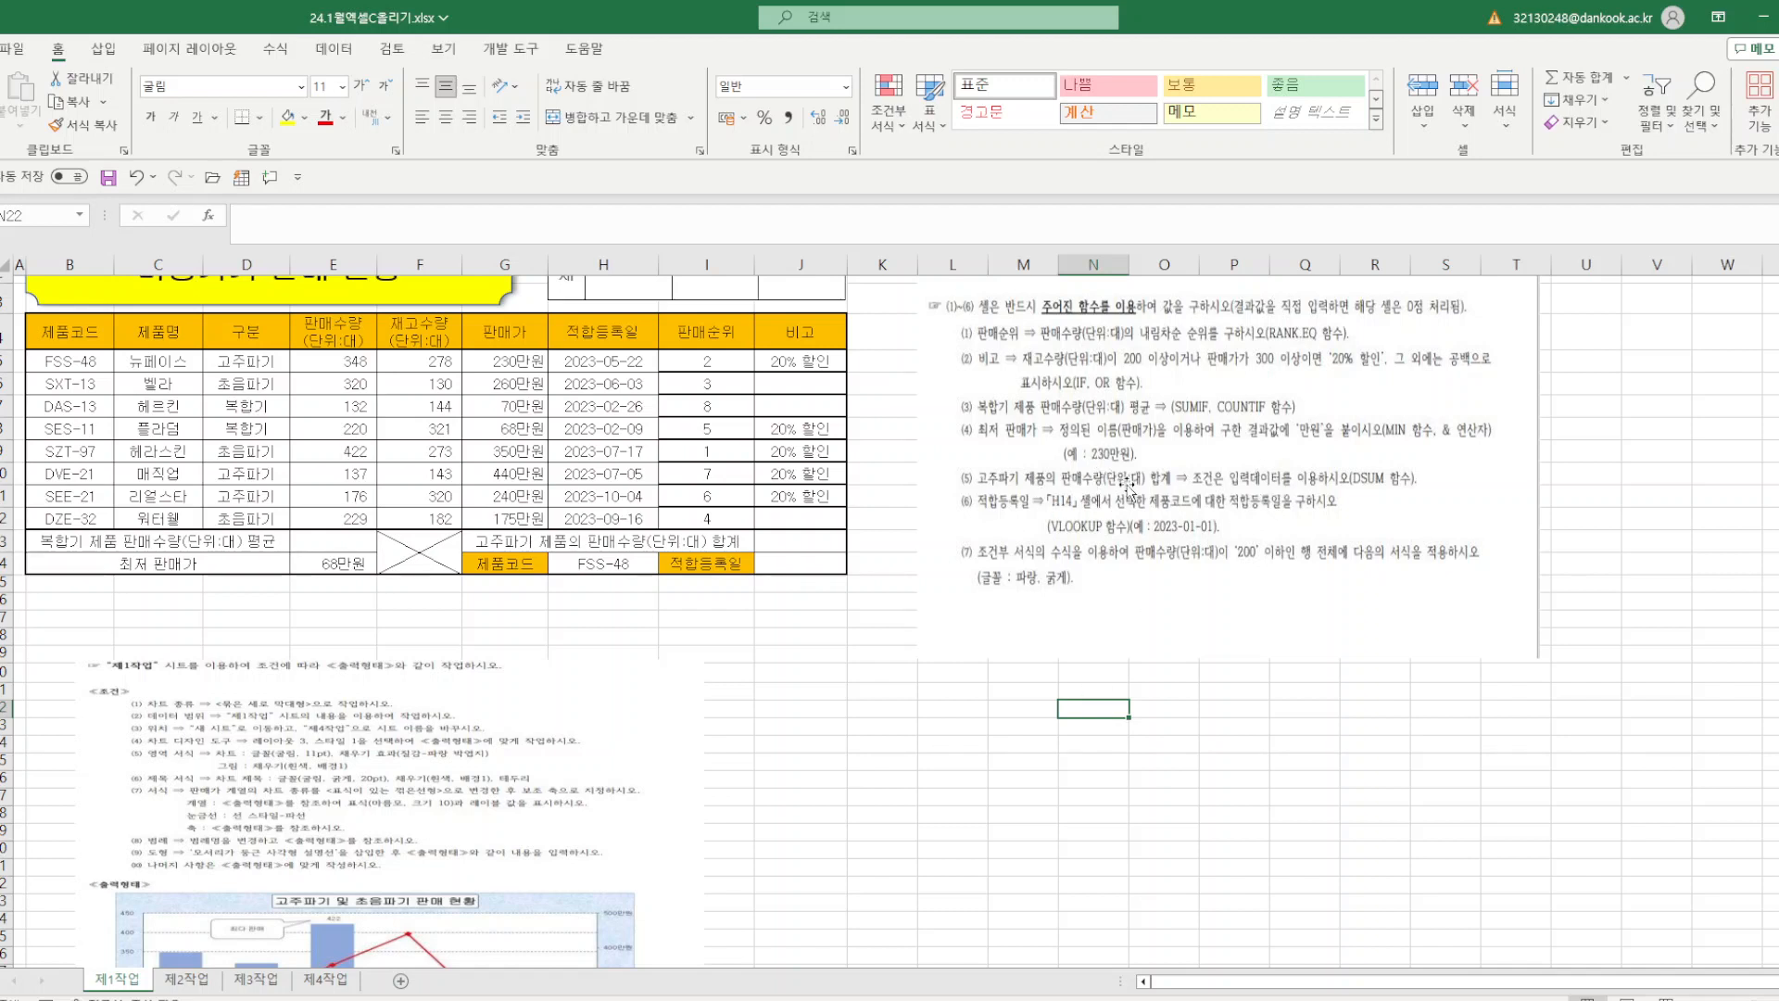
- Start a DSUM function in cell J13 and set its database argument to B4:J12
left_click(814, 534)
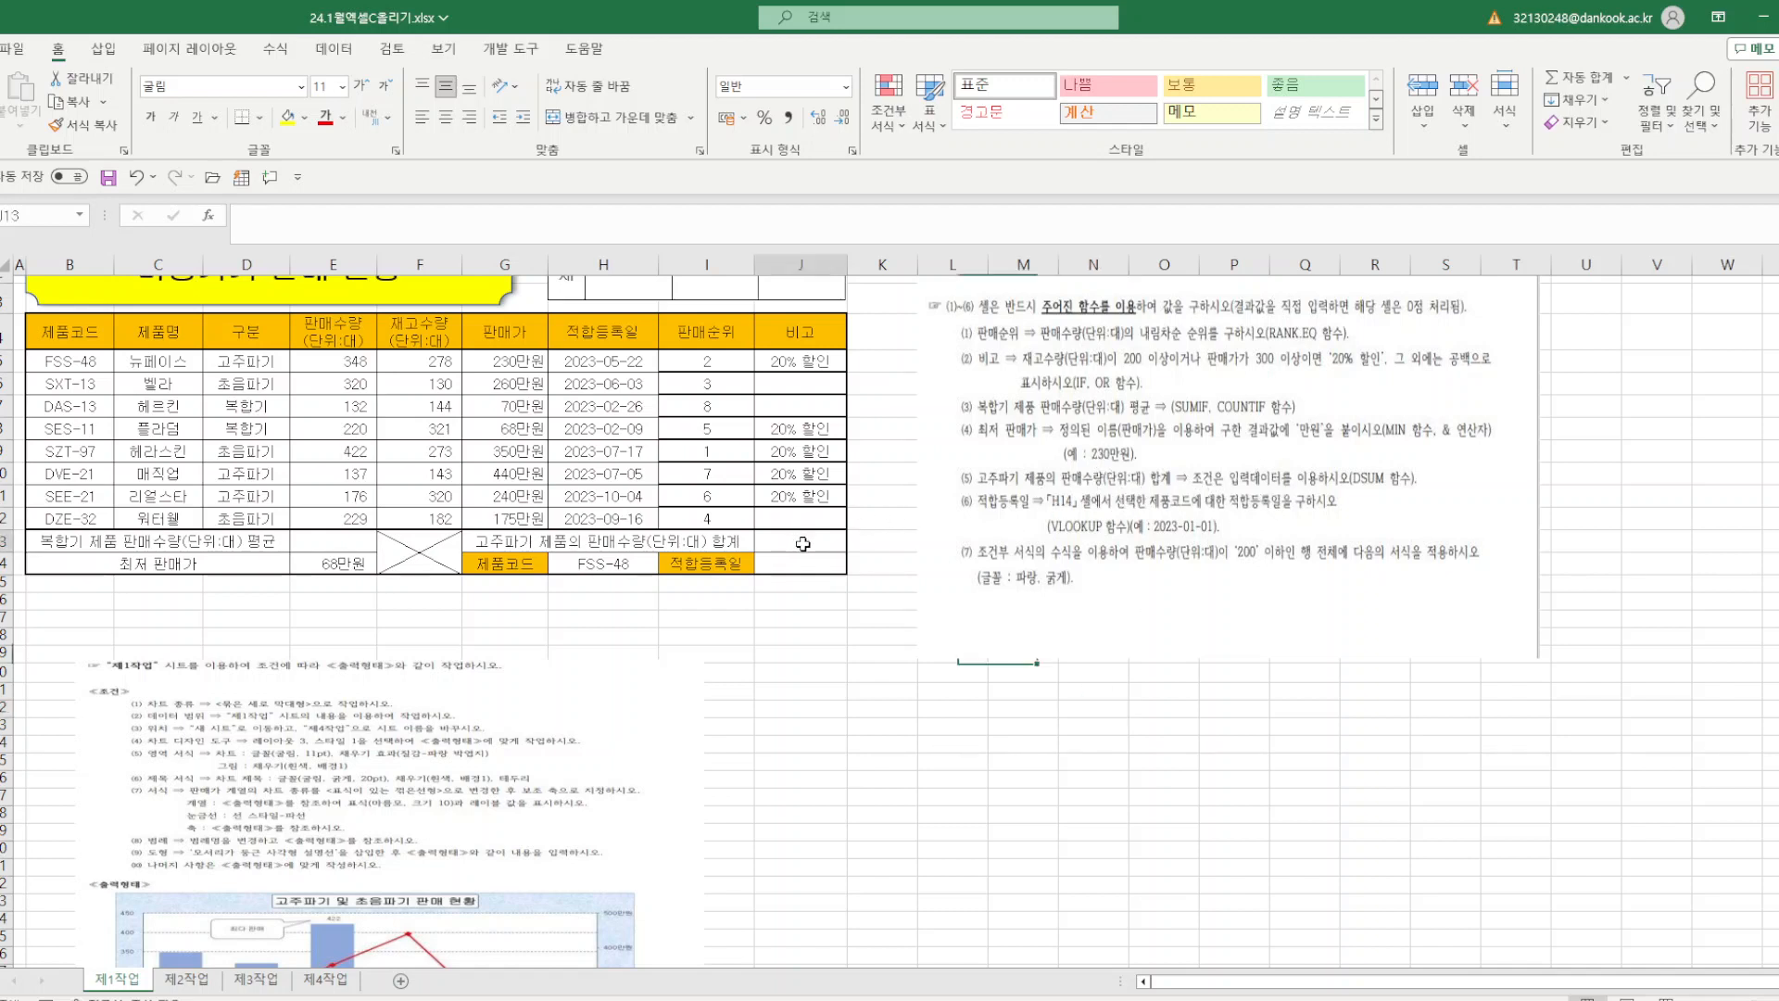
type("=")
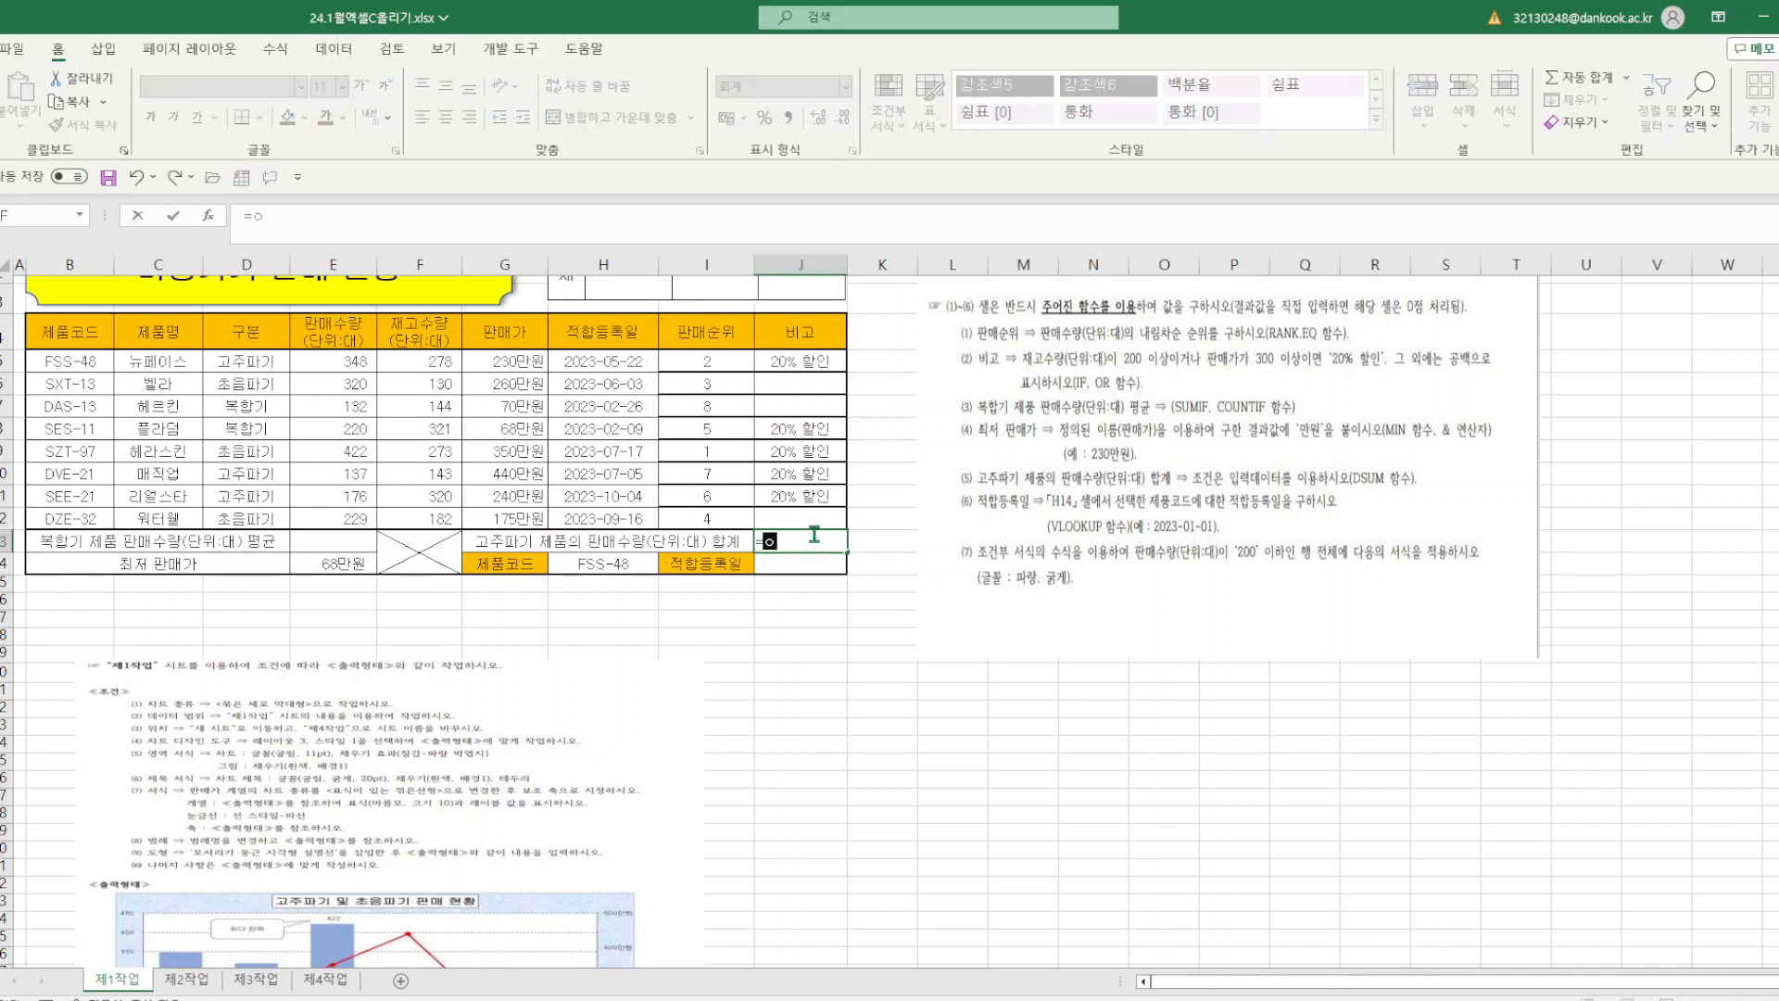
type("dsu")
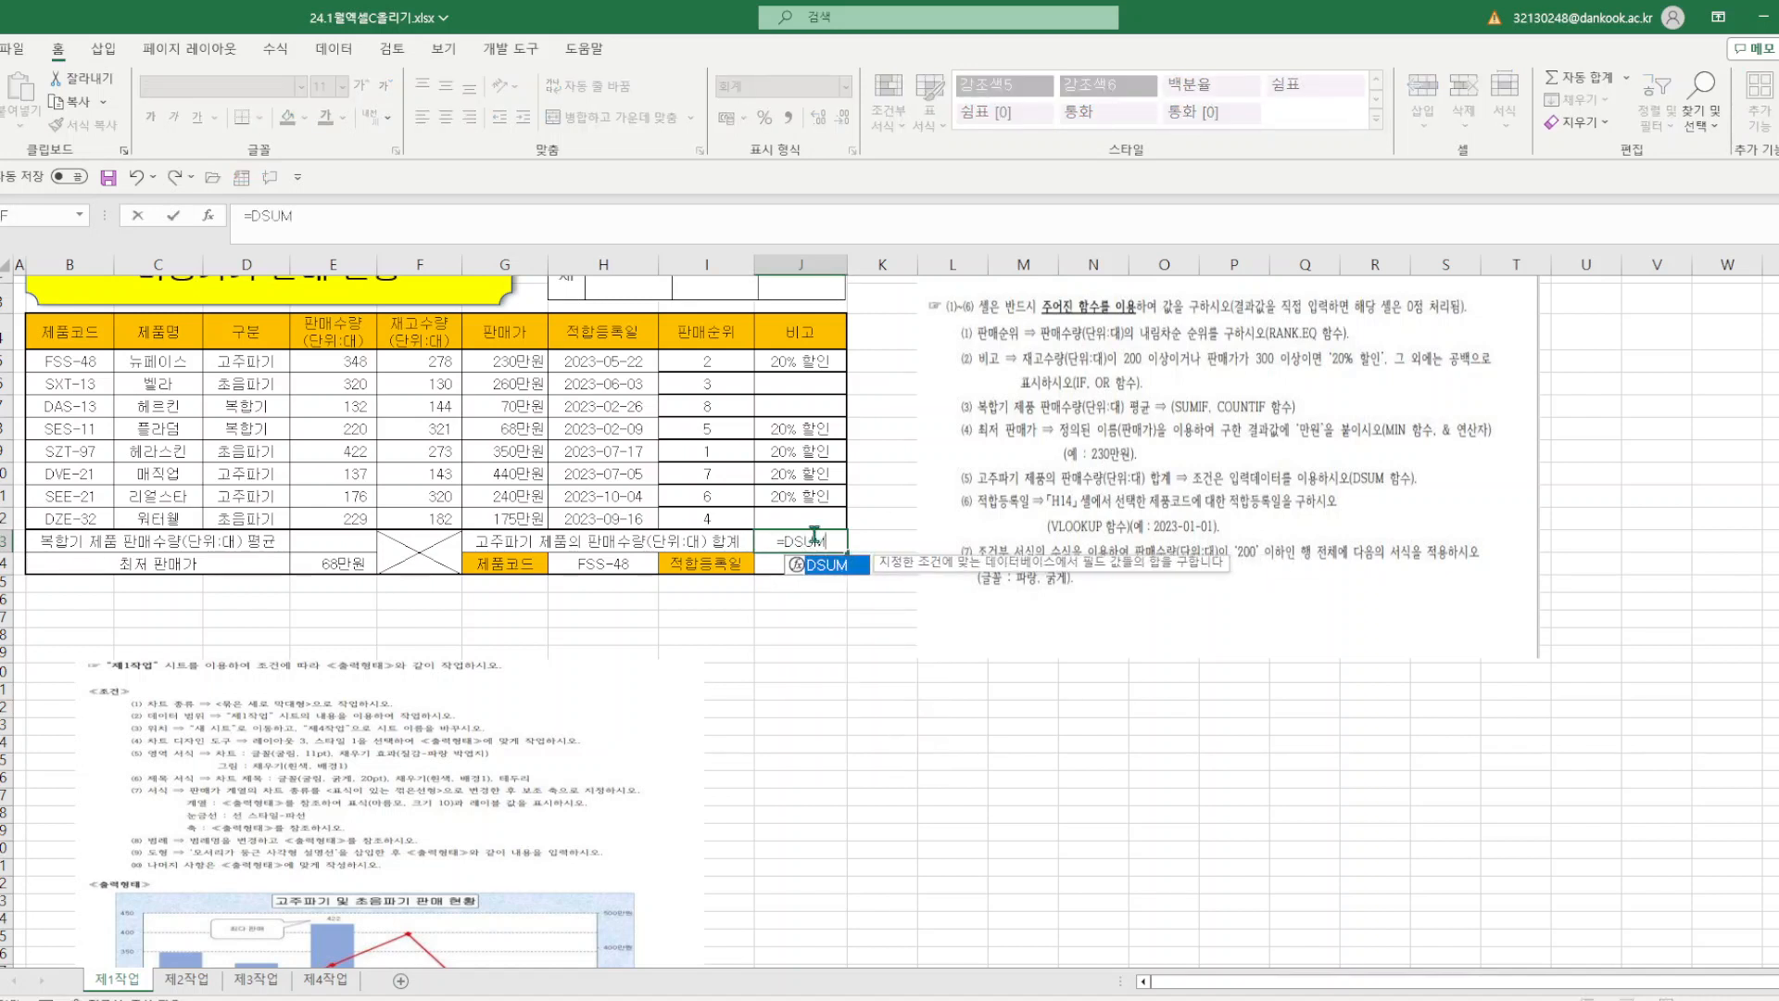
key("Tab")
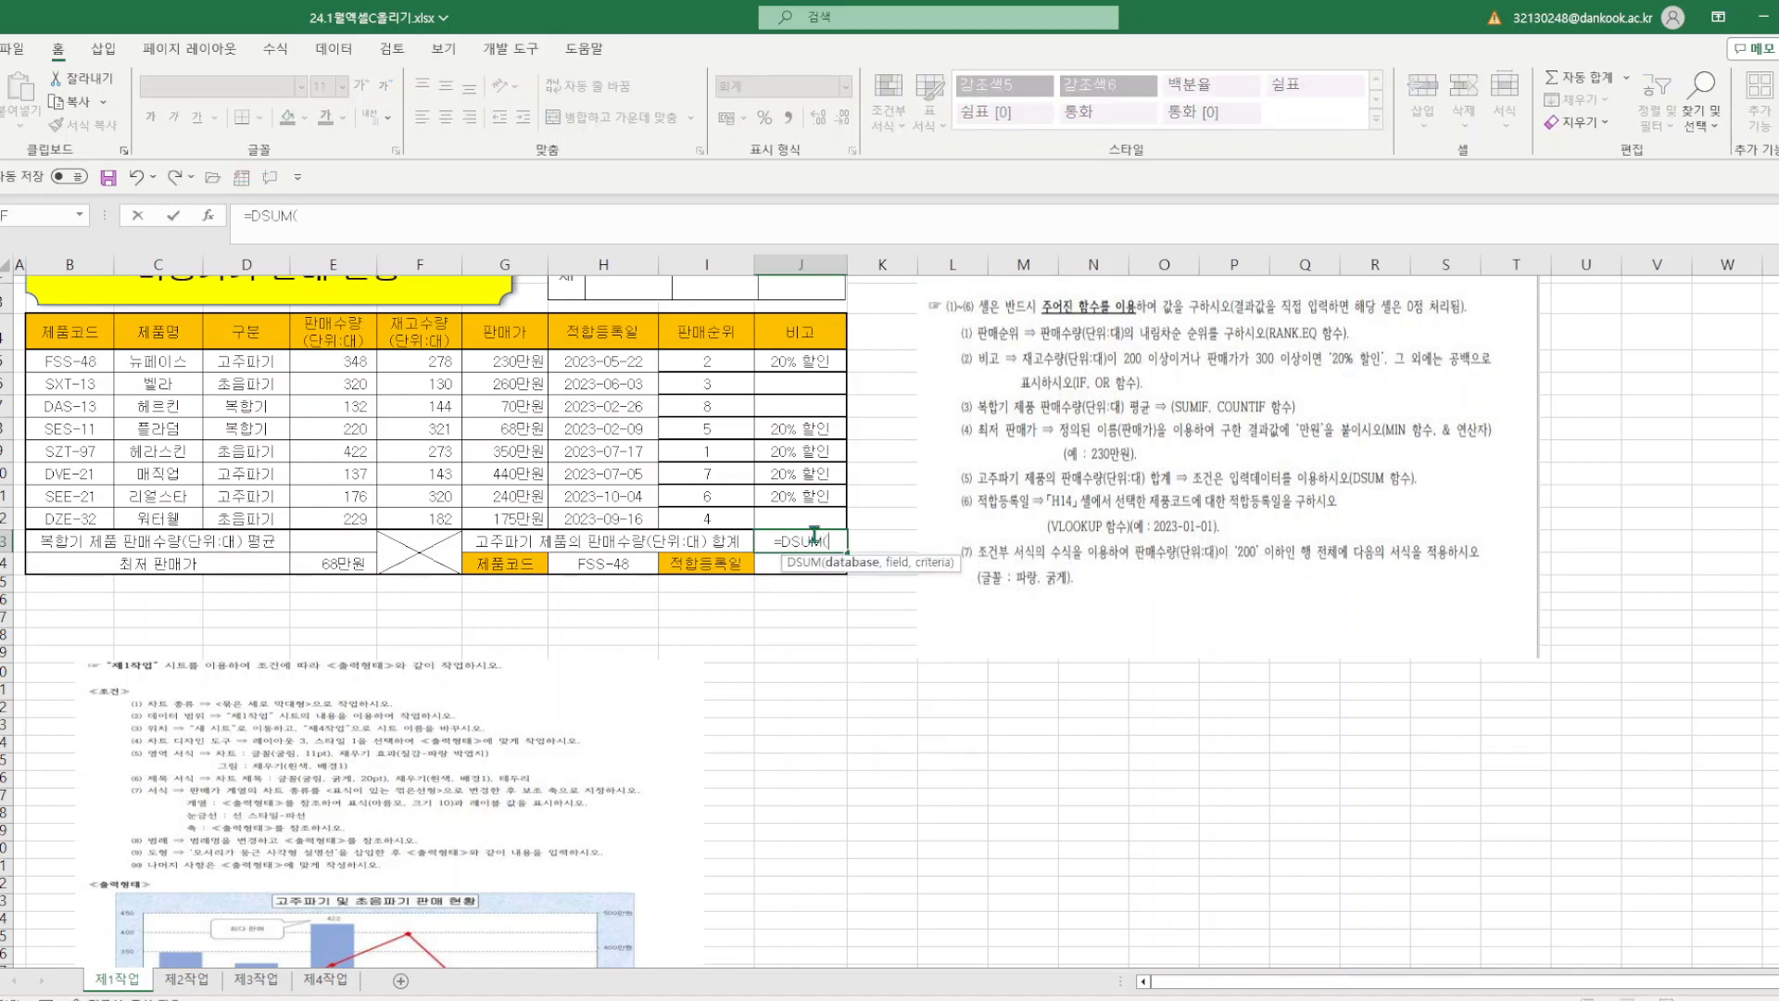
left_click(211, 218)
left_click_drag(1189, 466, 1338, 229)
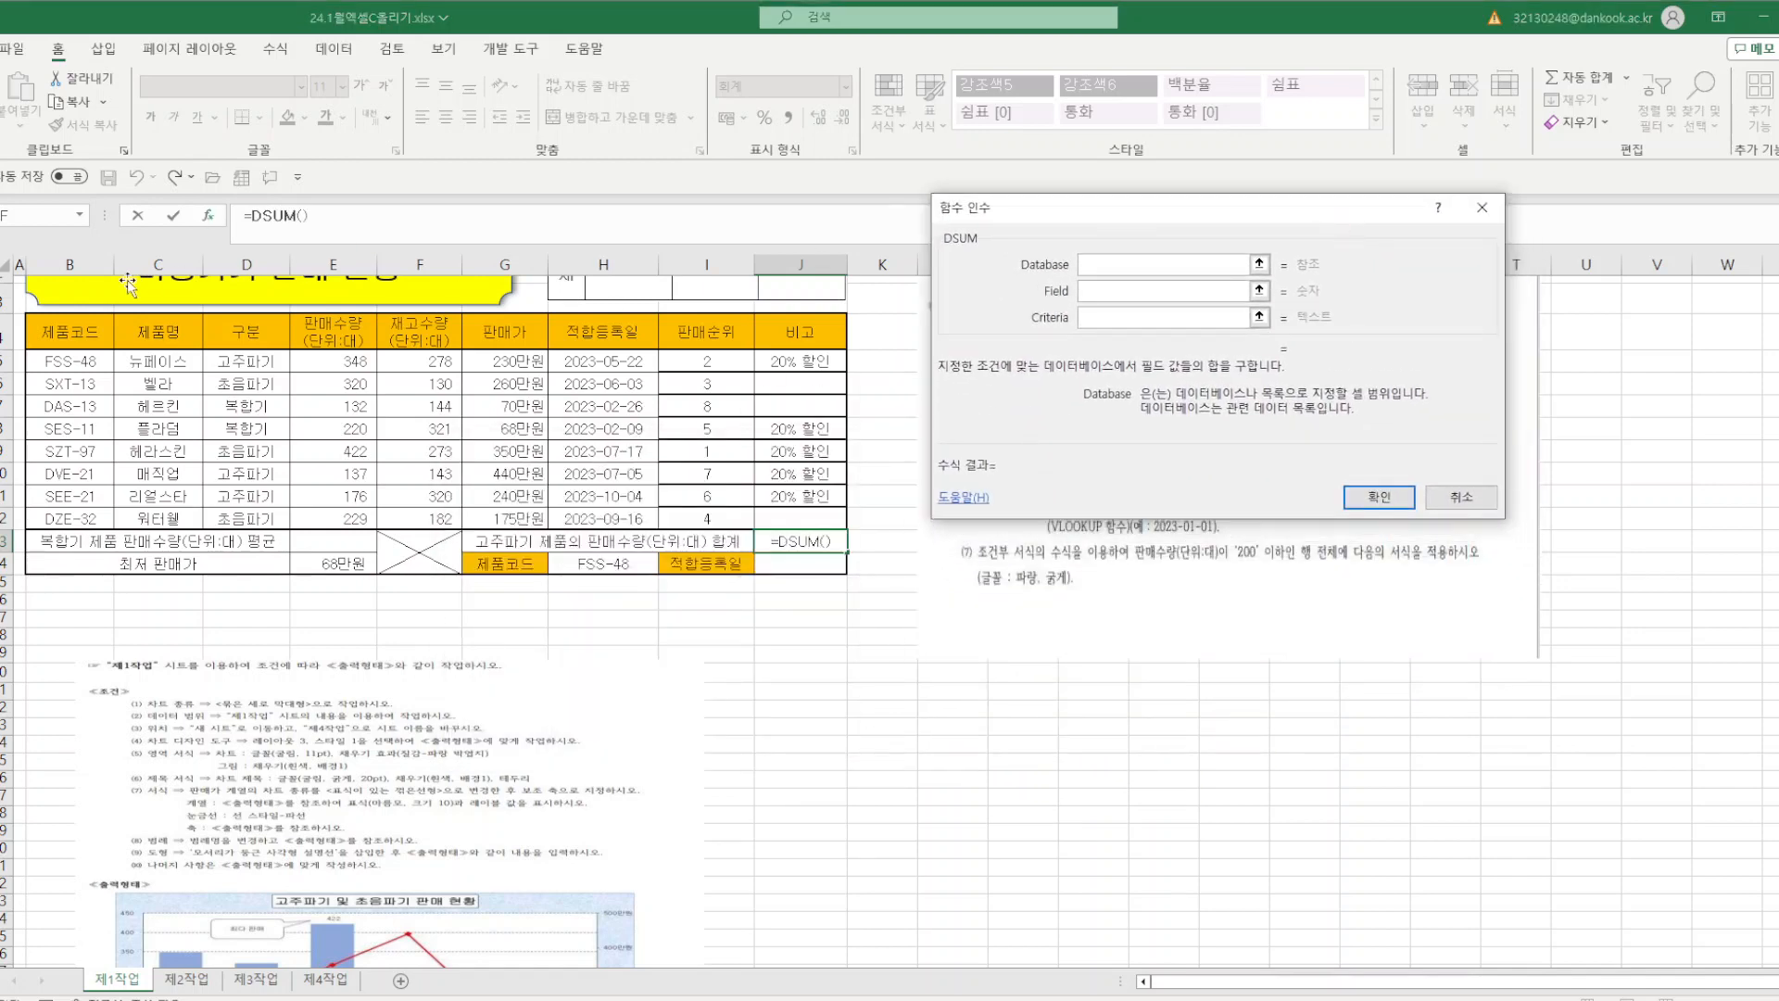
left_click_drag(66, 333, 811, 515)
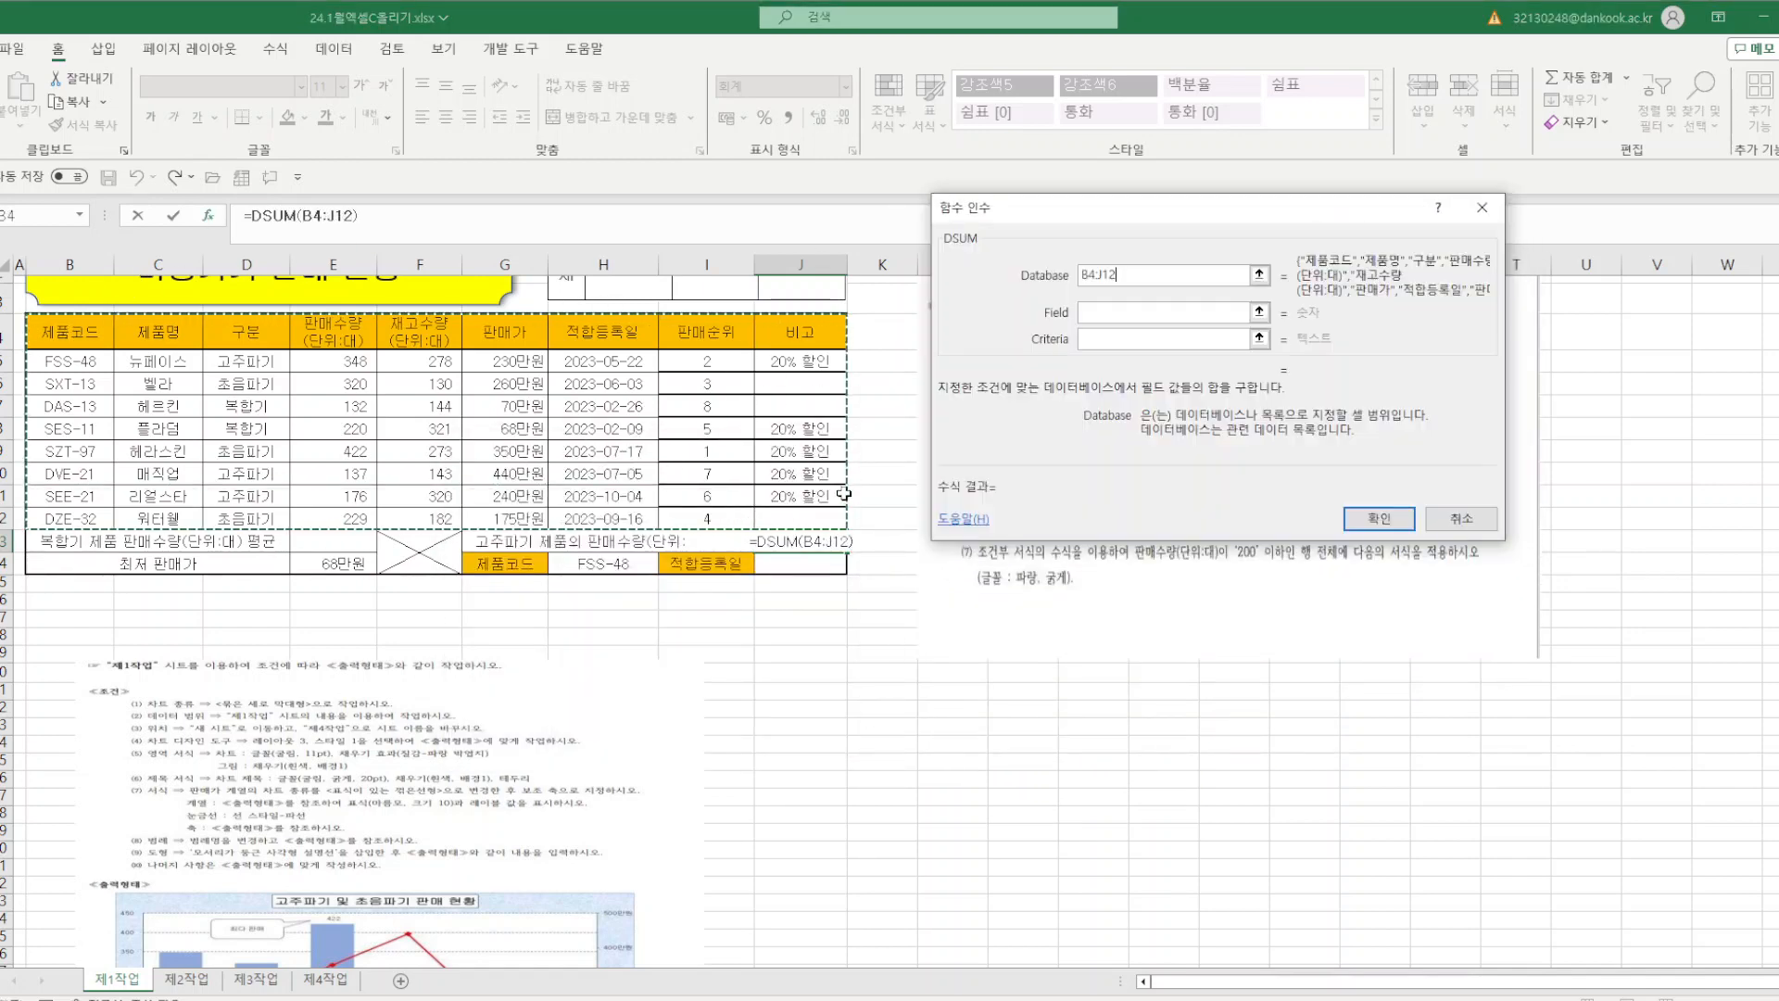
left_click_drag(1234, 208, 570, 426)
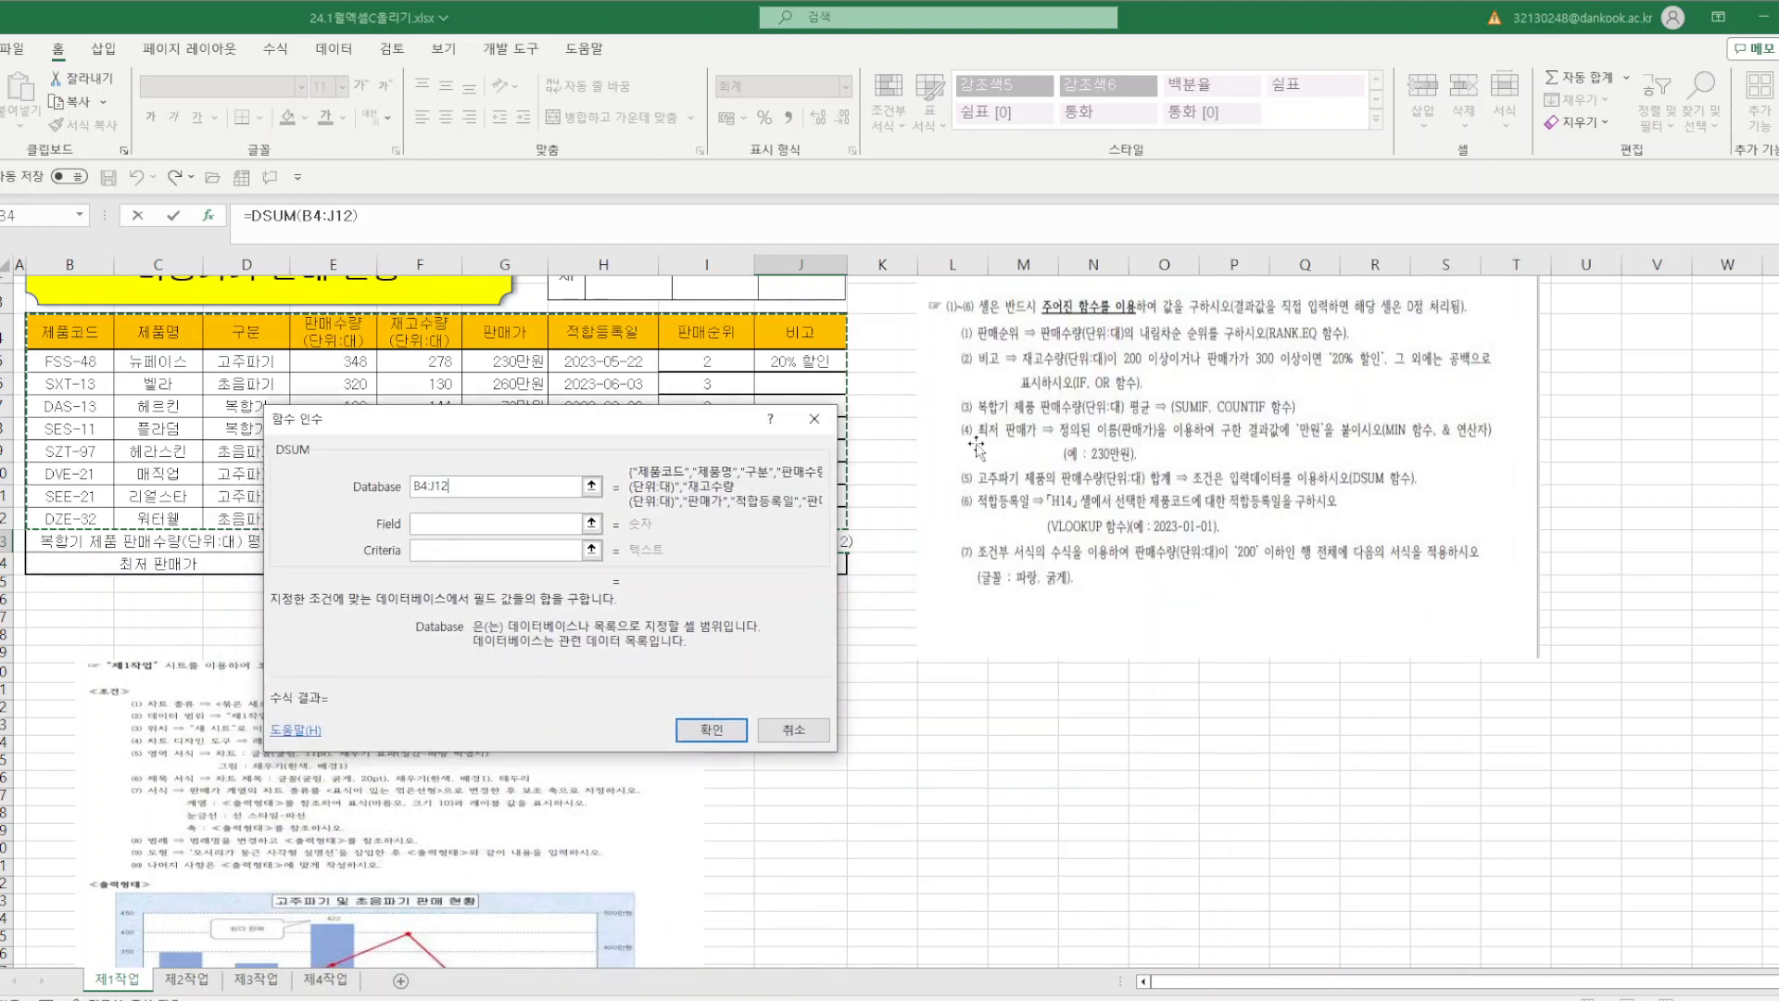
left_click_drag(696, 424, 1208, 408)
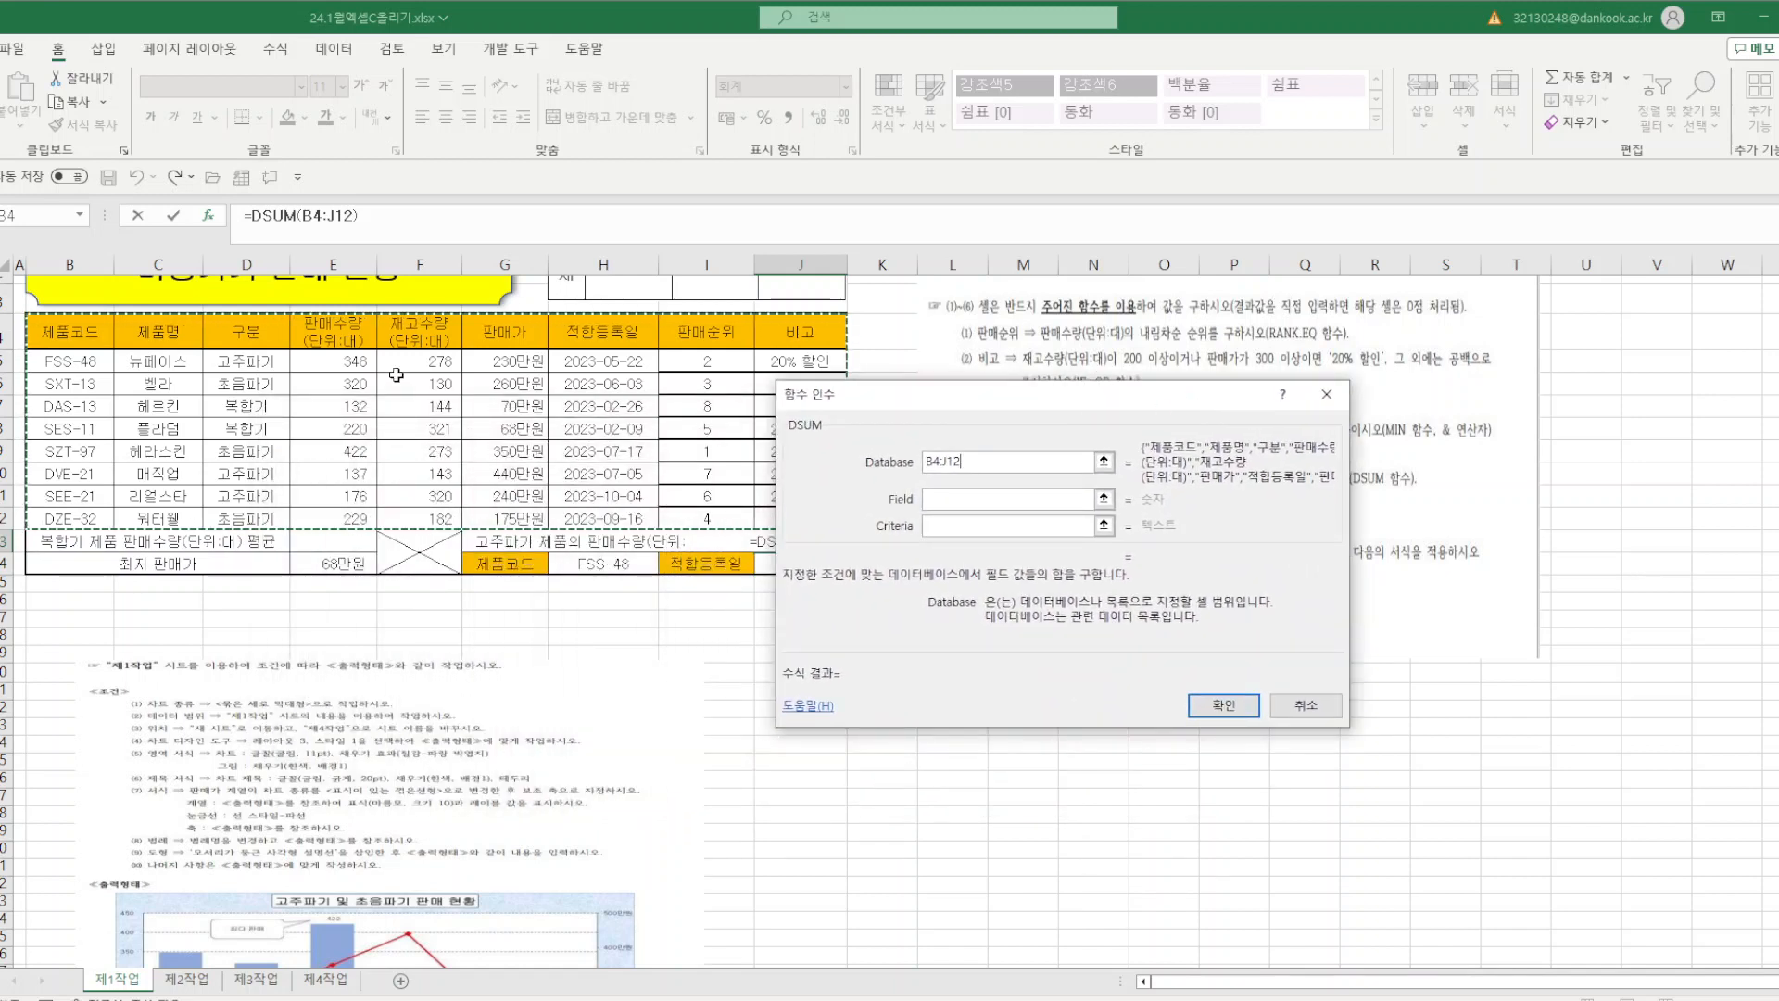
left_click(343, 337)
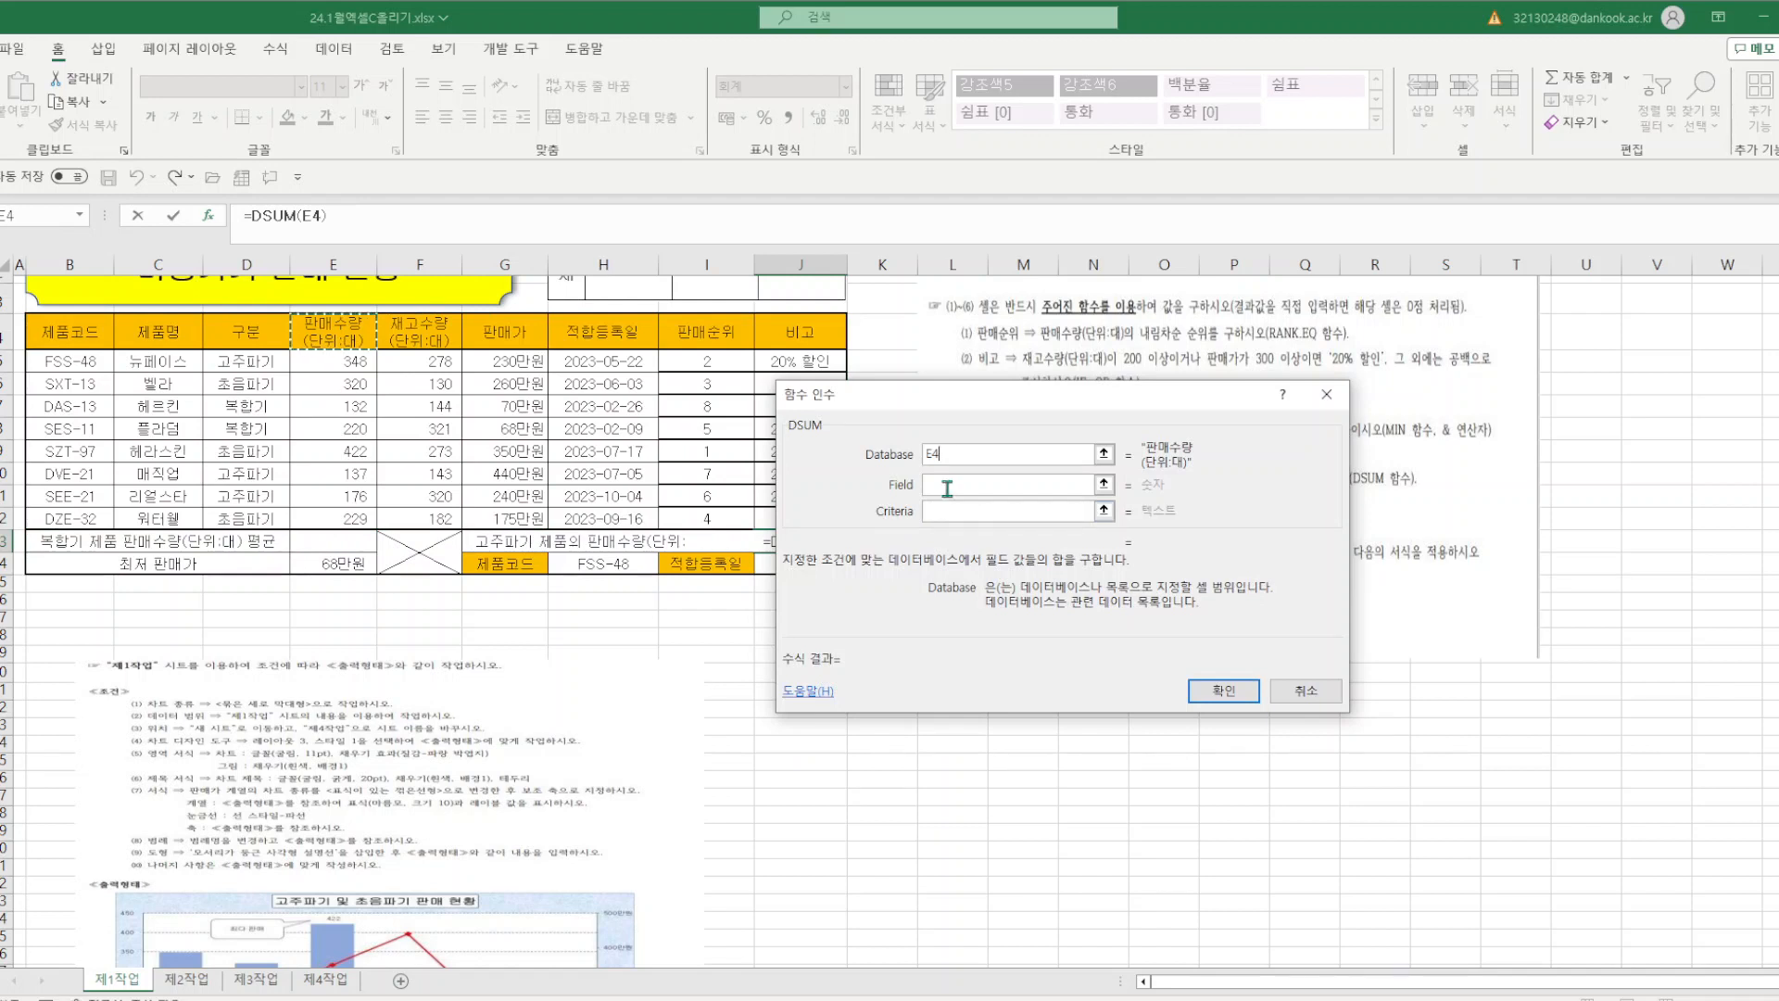
left_click(951, 455)
left_click_drag(1127, 393, 1320, 443)
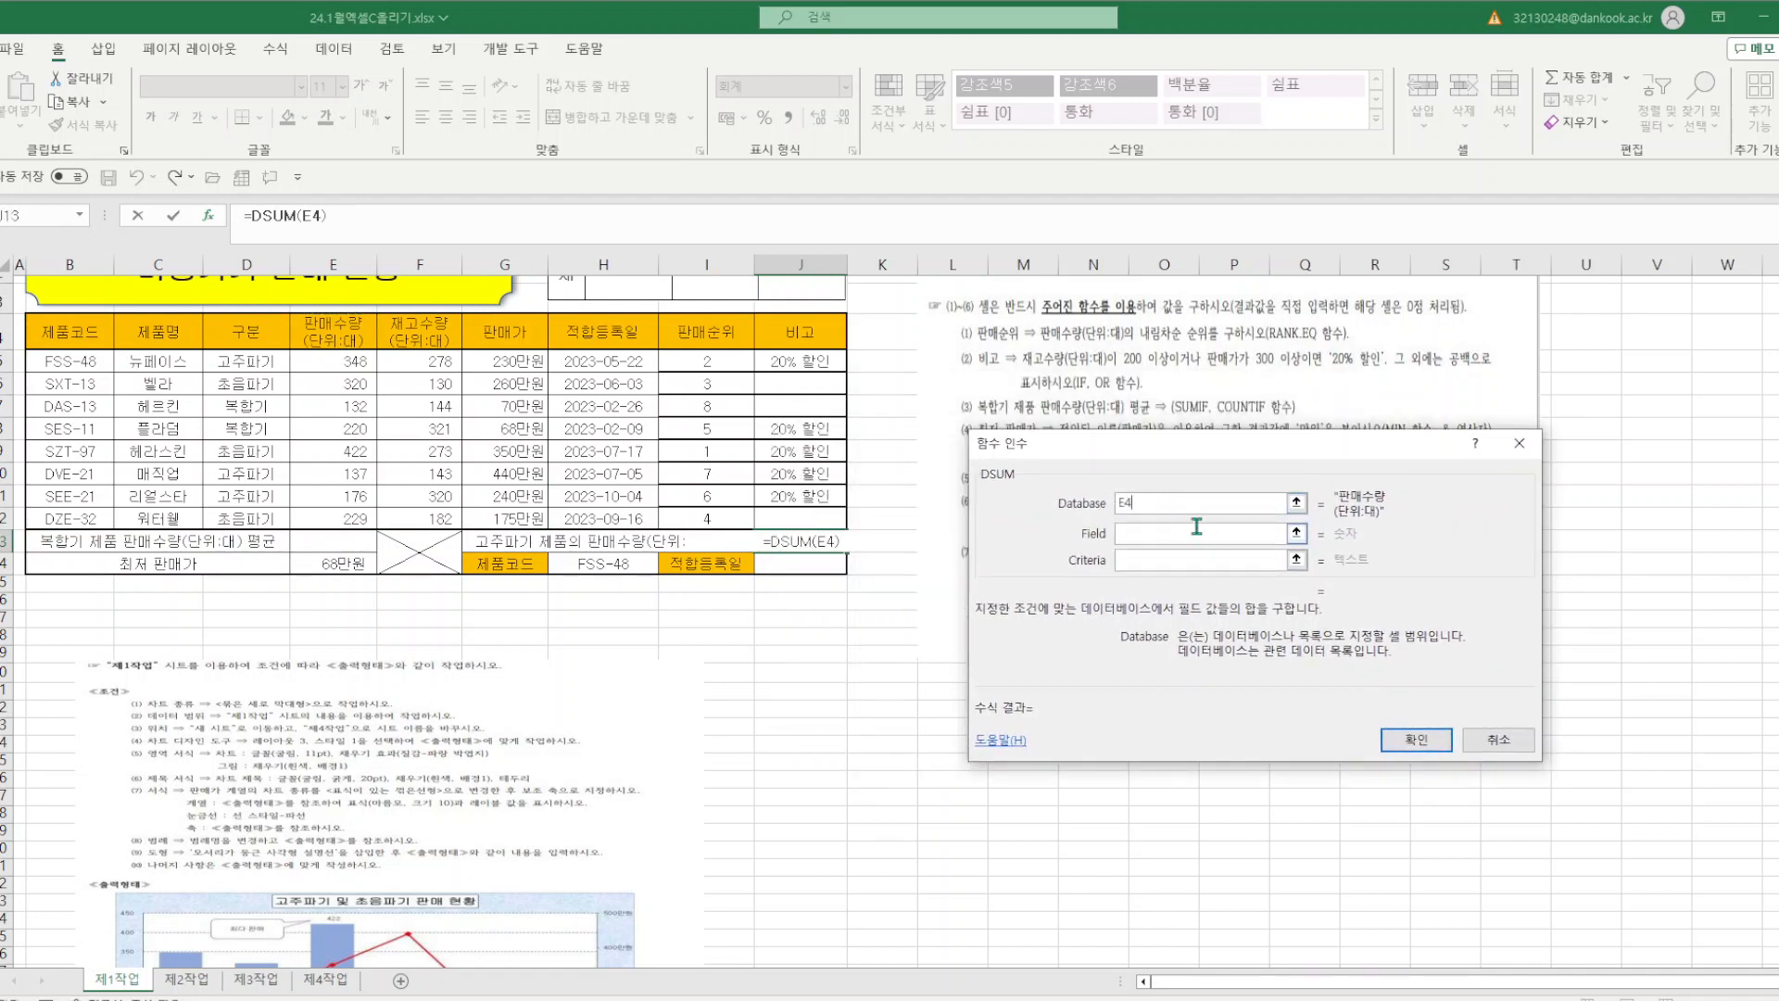
key("BackSpace")
key("BackSpace")
left_click_drag(74, 334, 802, 518)
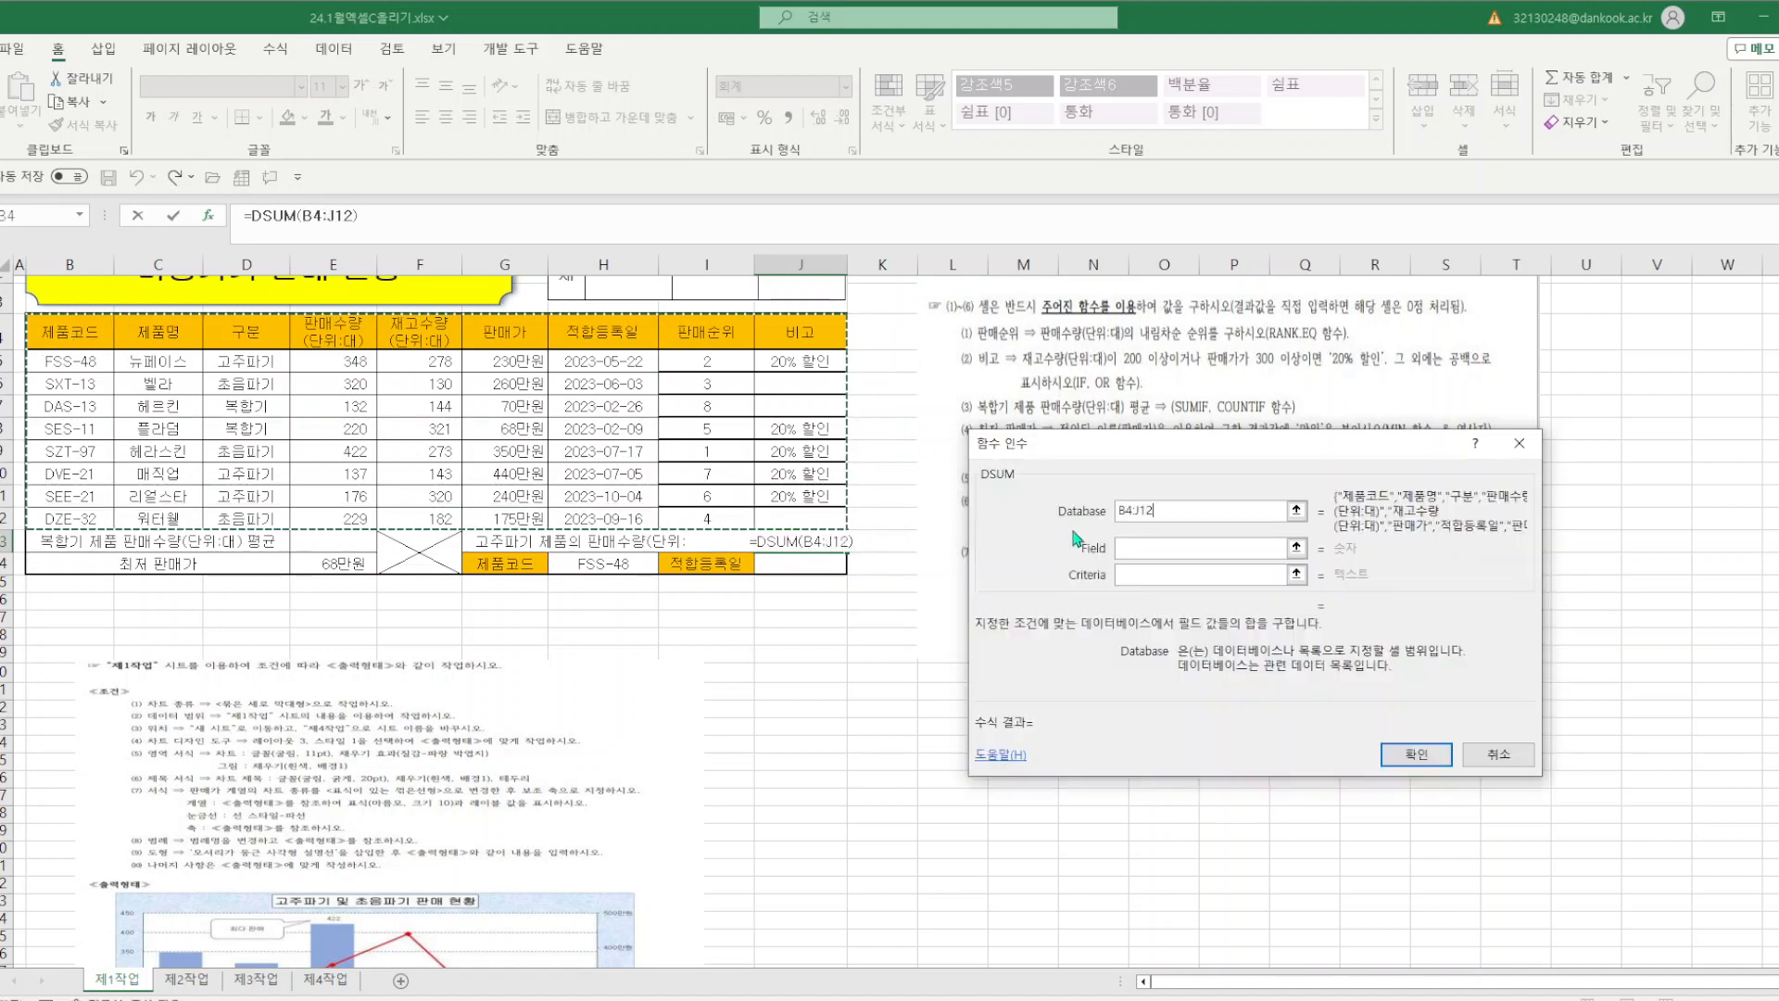
- Set the DSUM field to E4 and its criteria to D4:D5, enter the formula, and save the workbook
left_click(1135, 548)
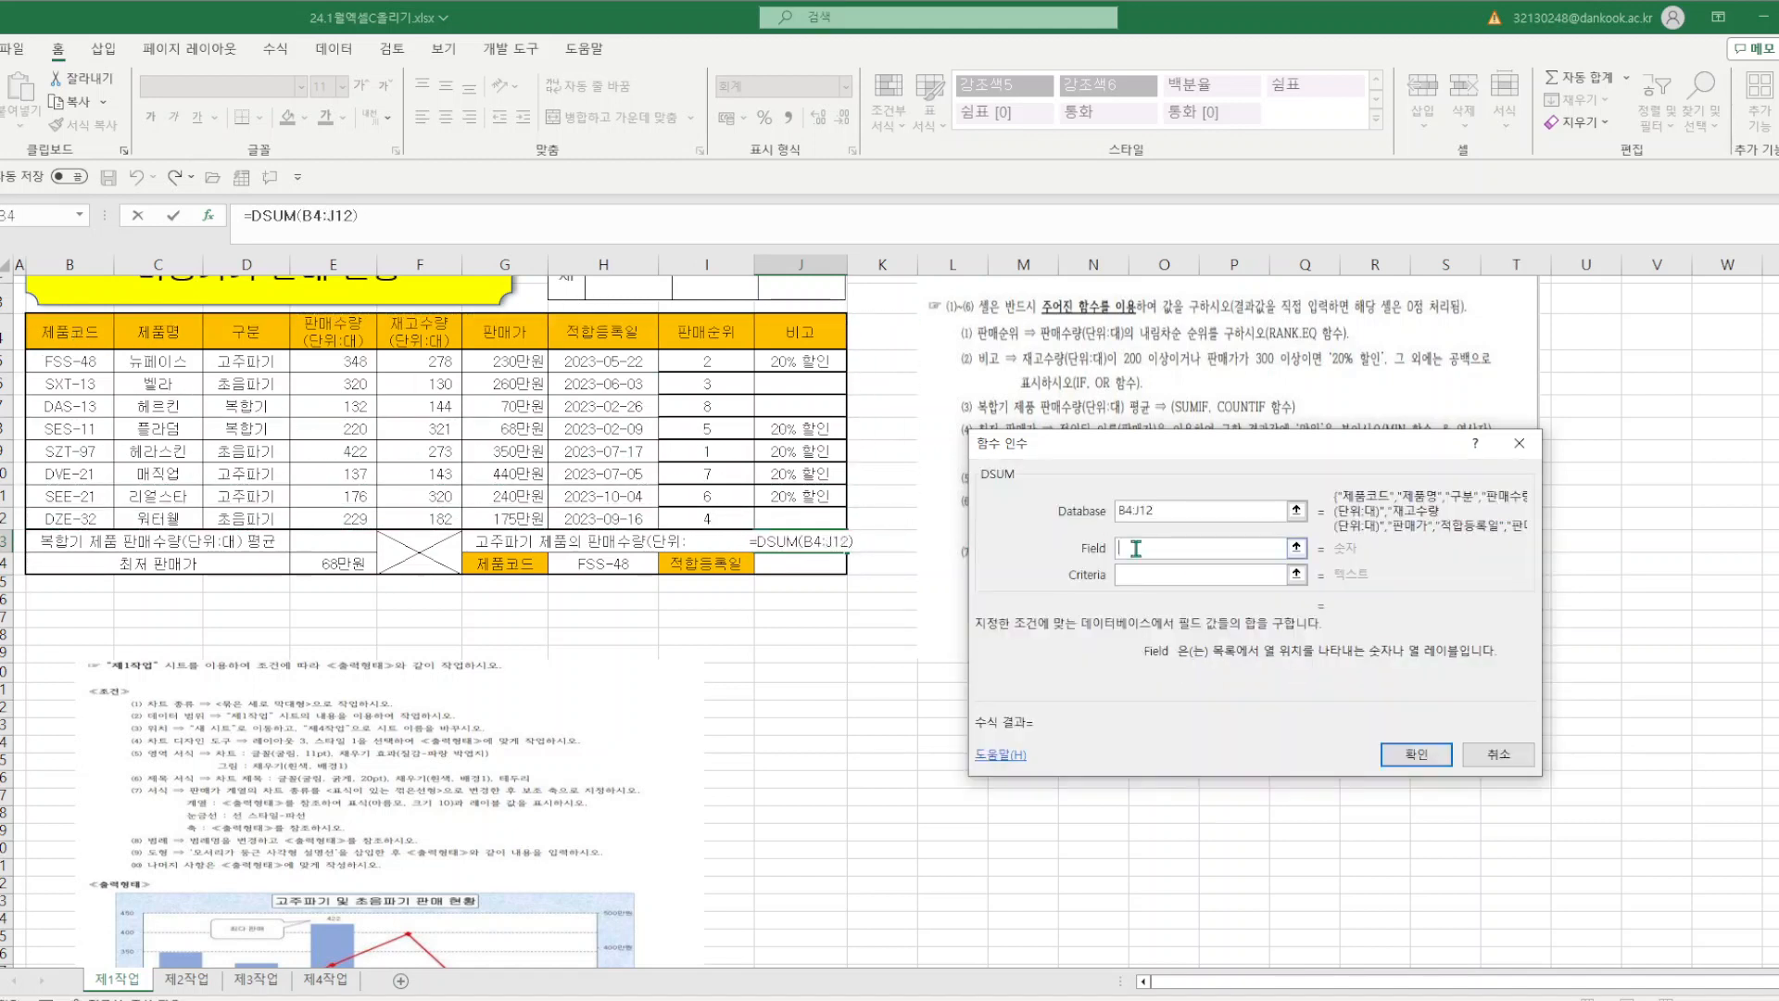
left_click(347, 324)
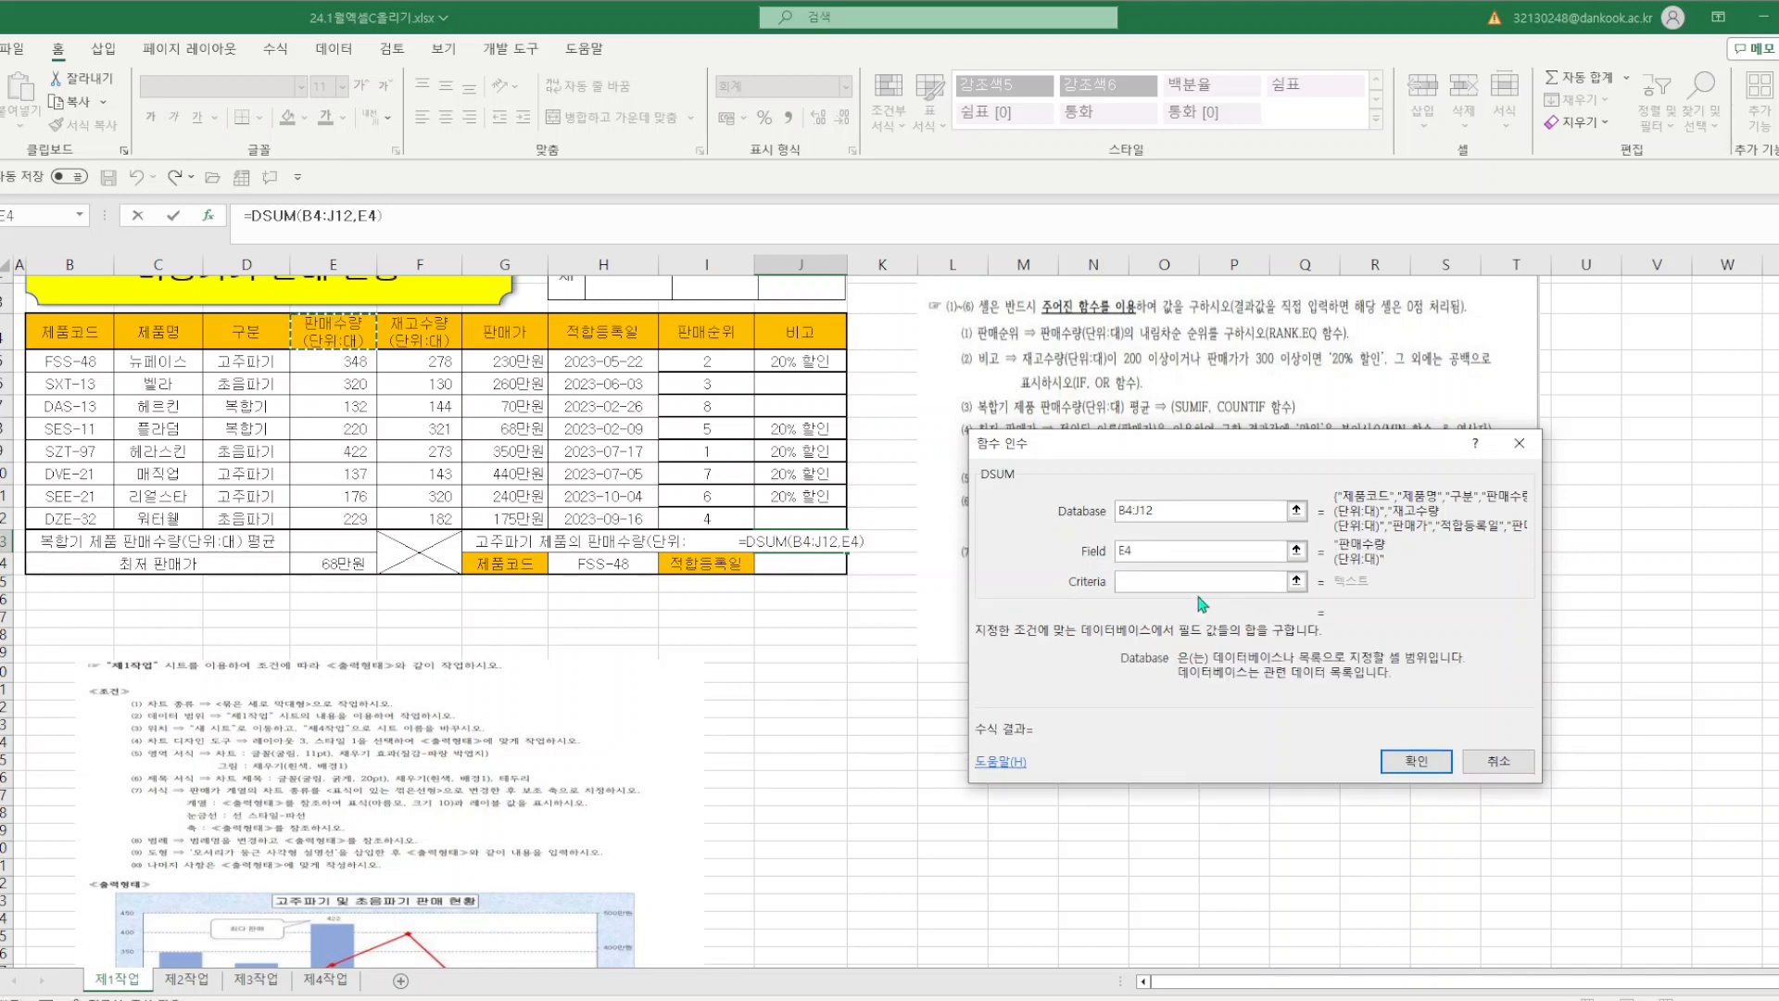
left_click(1188, 583)
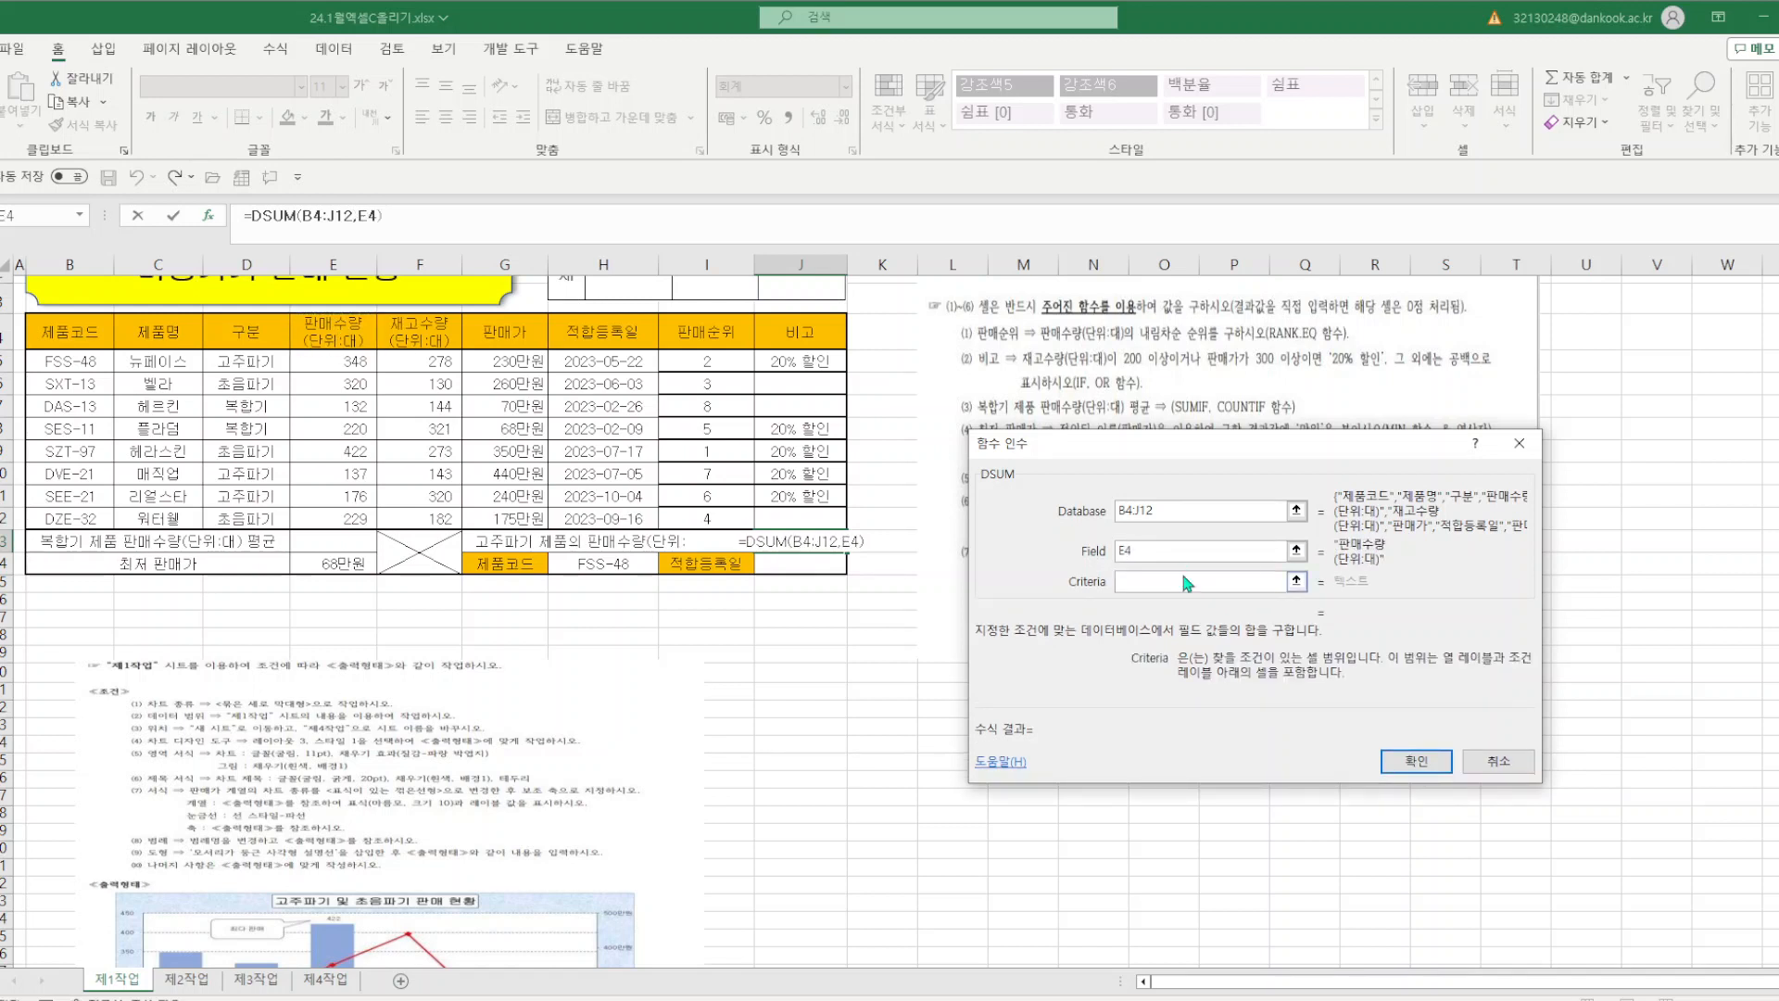
left_click(174, 332)
left_click_drag(246, 326, 250, 360)
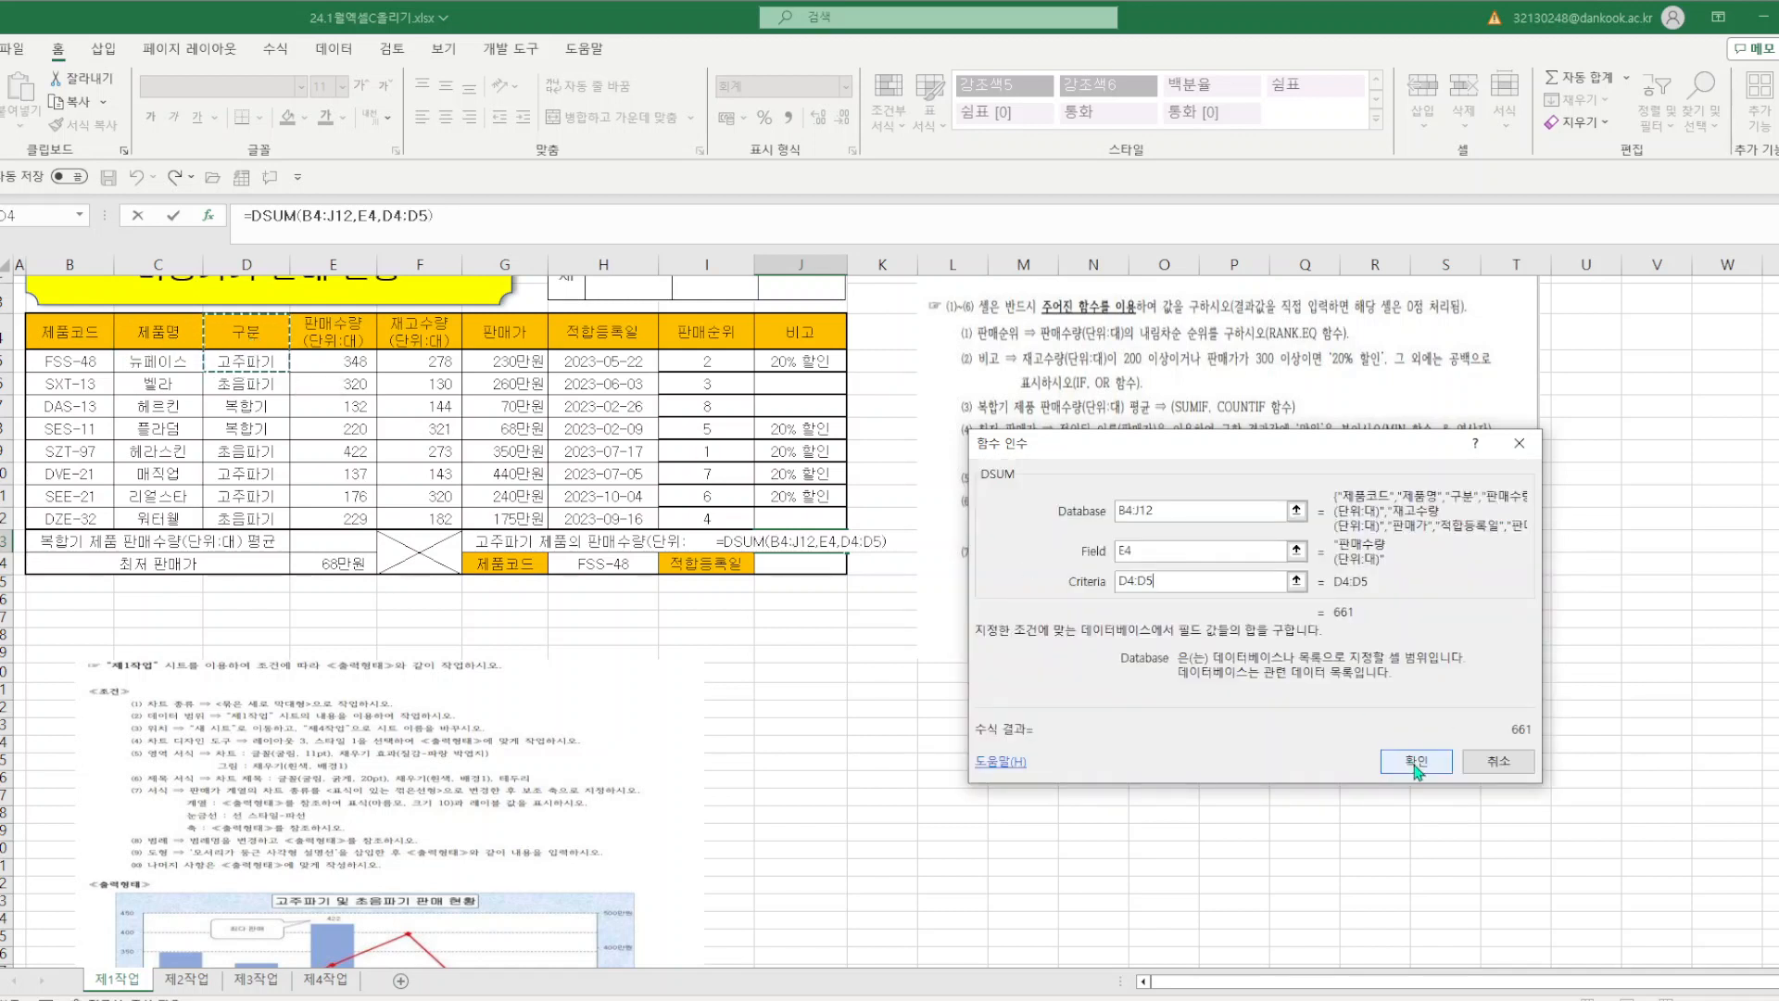
left_click(1415, 762)
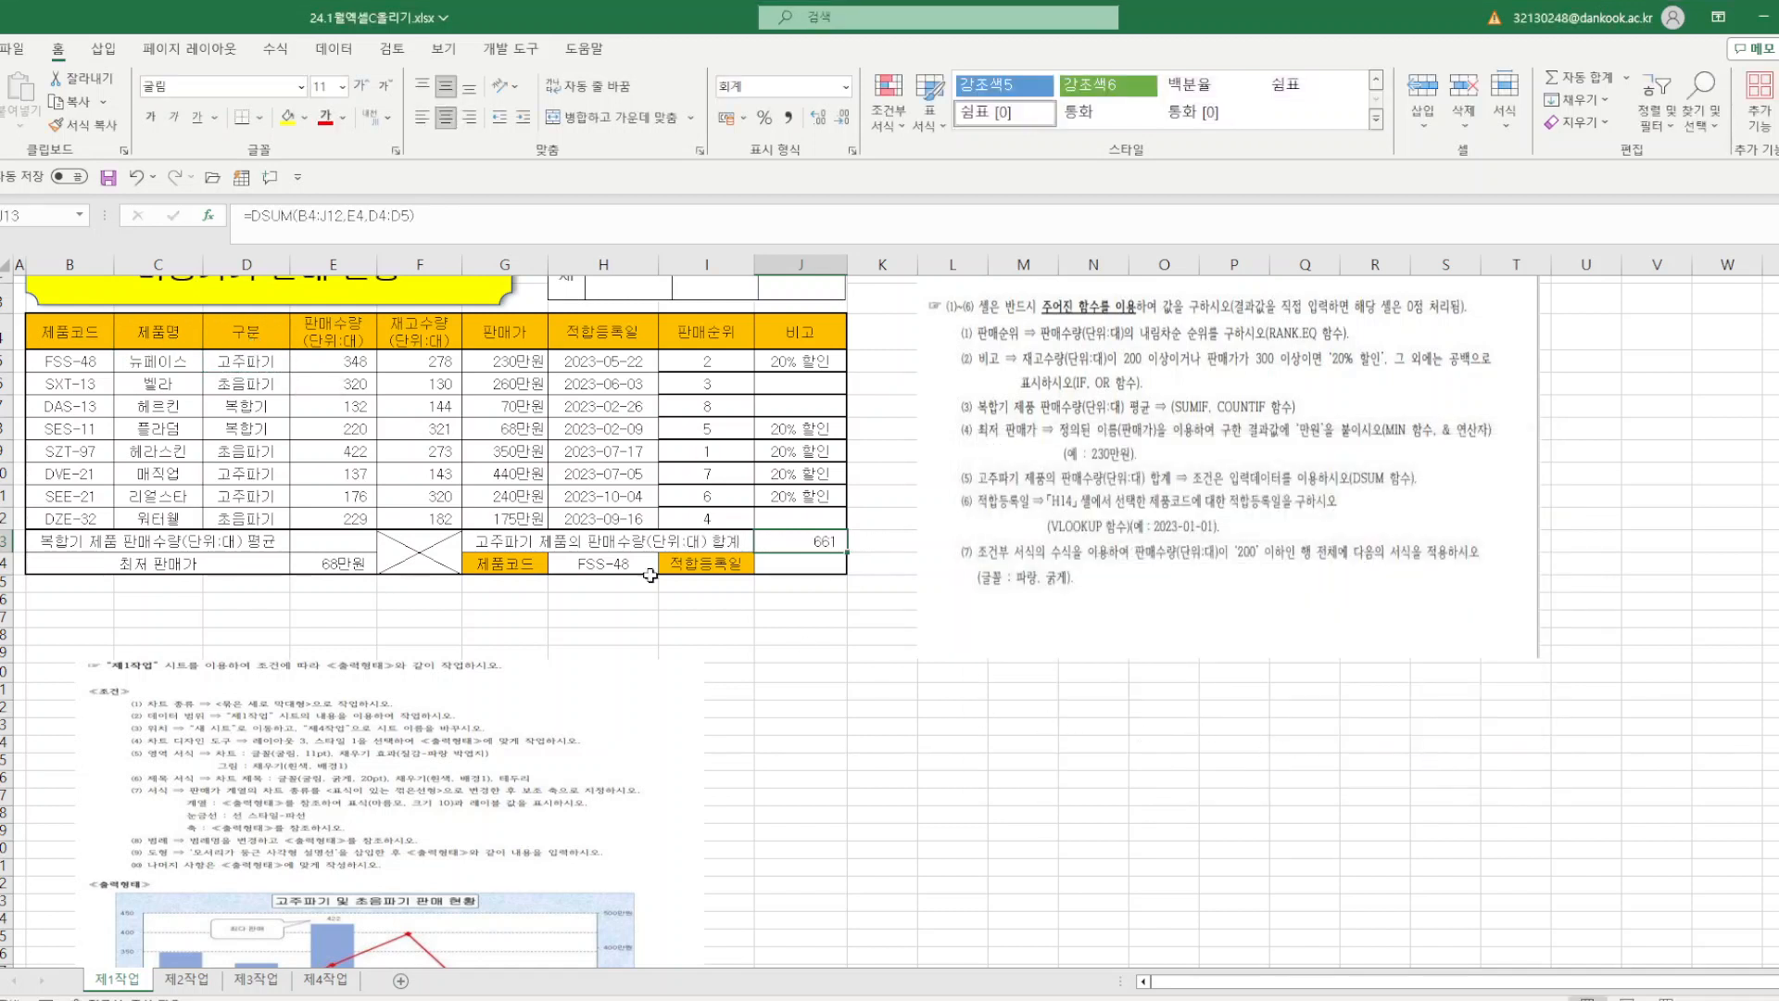
left_click(109, 177)
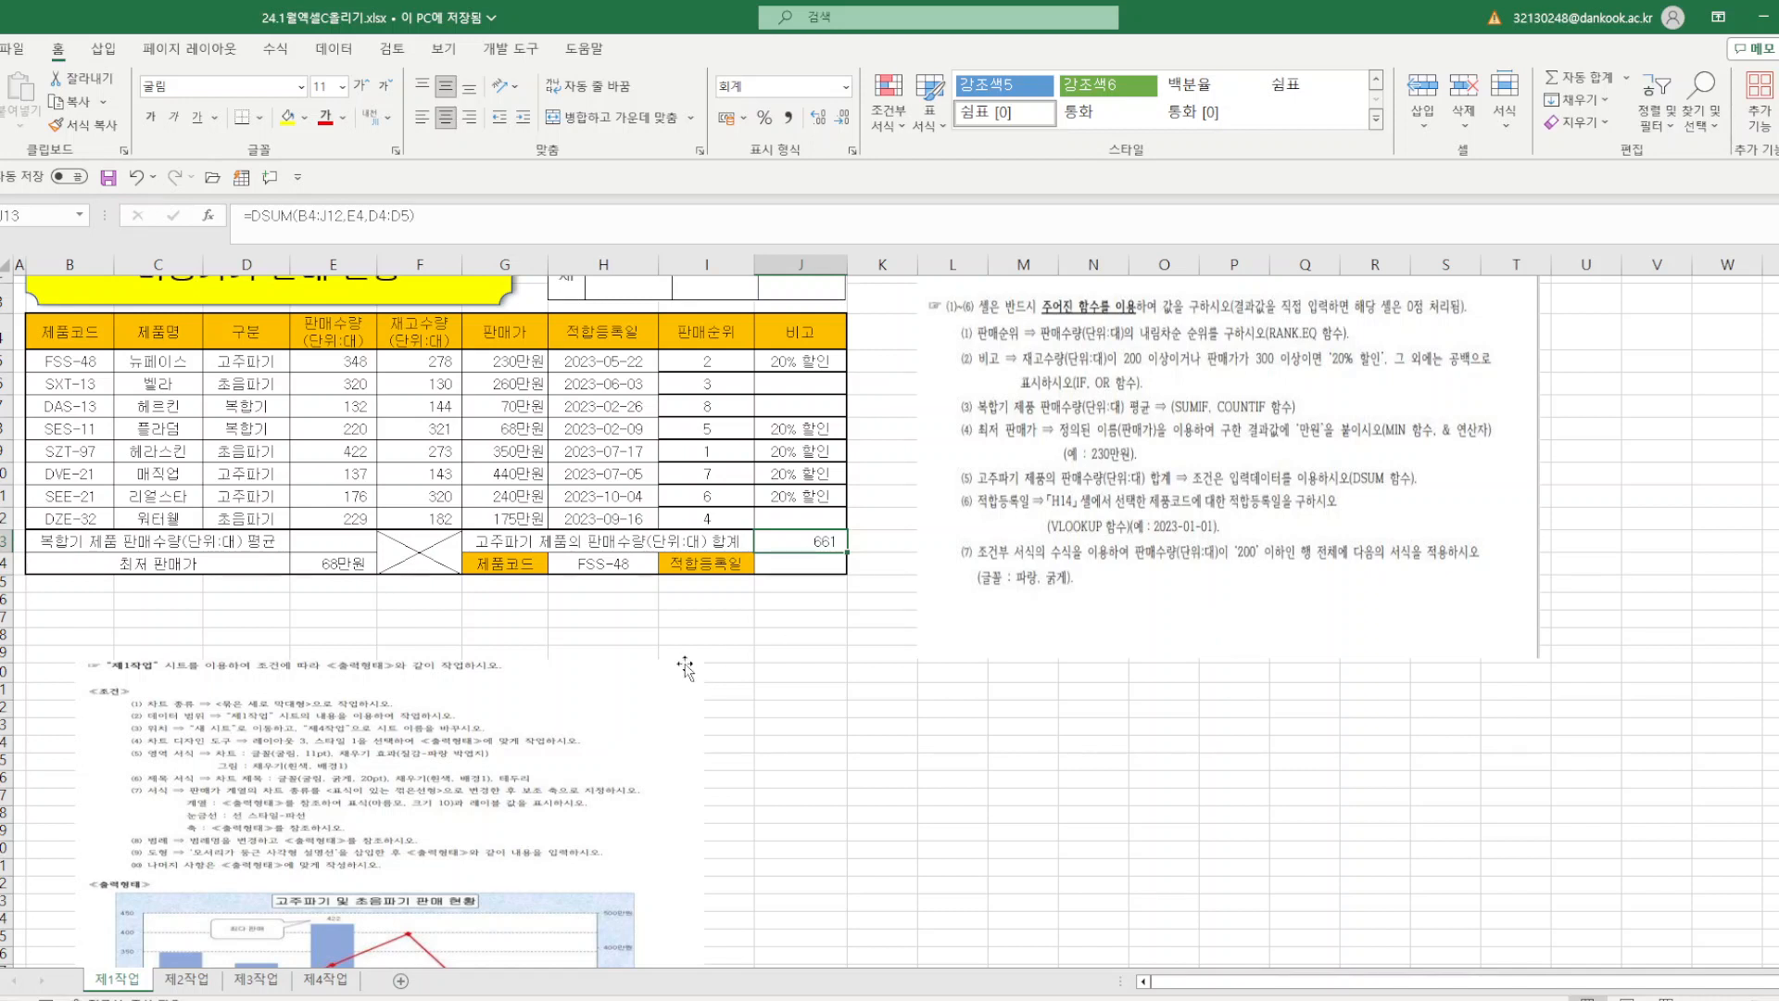
- Start a VLOOKUP function in cell J14 with its arguments dialog open and placed clear of the table
left_click(813, 563)
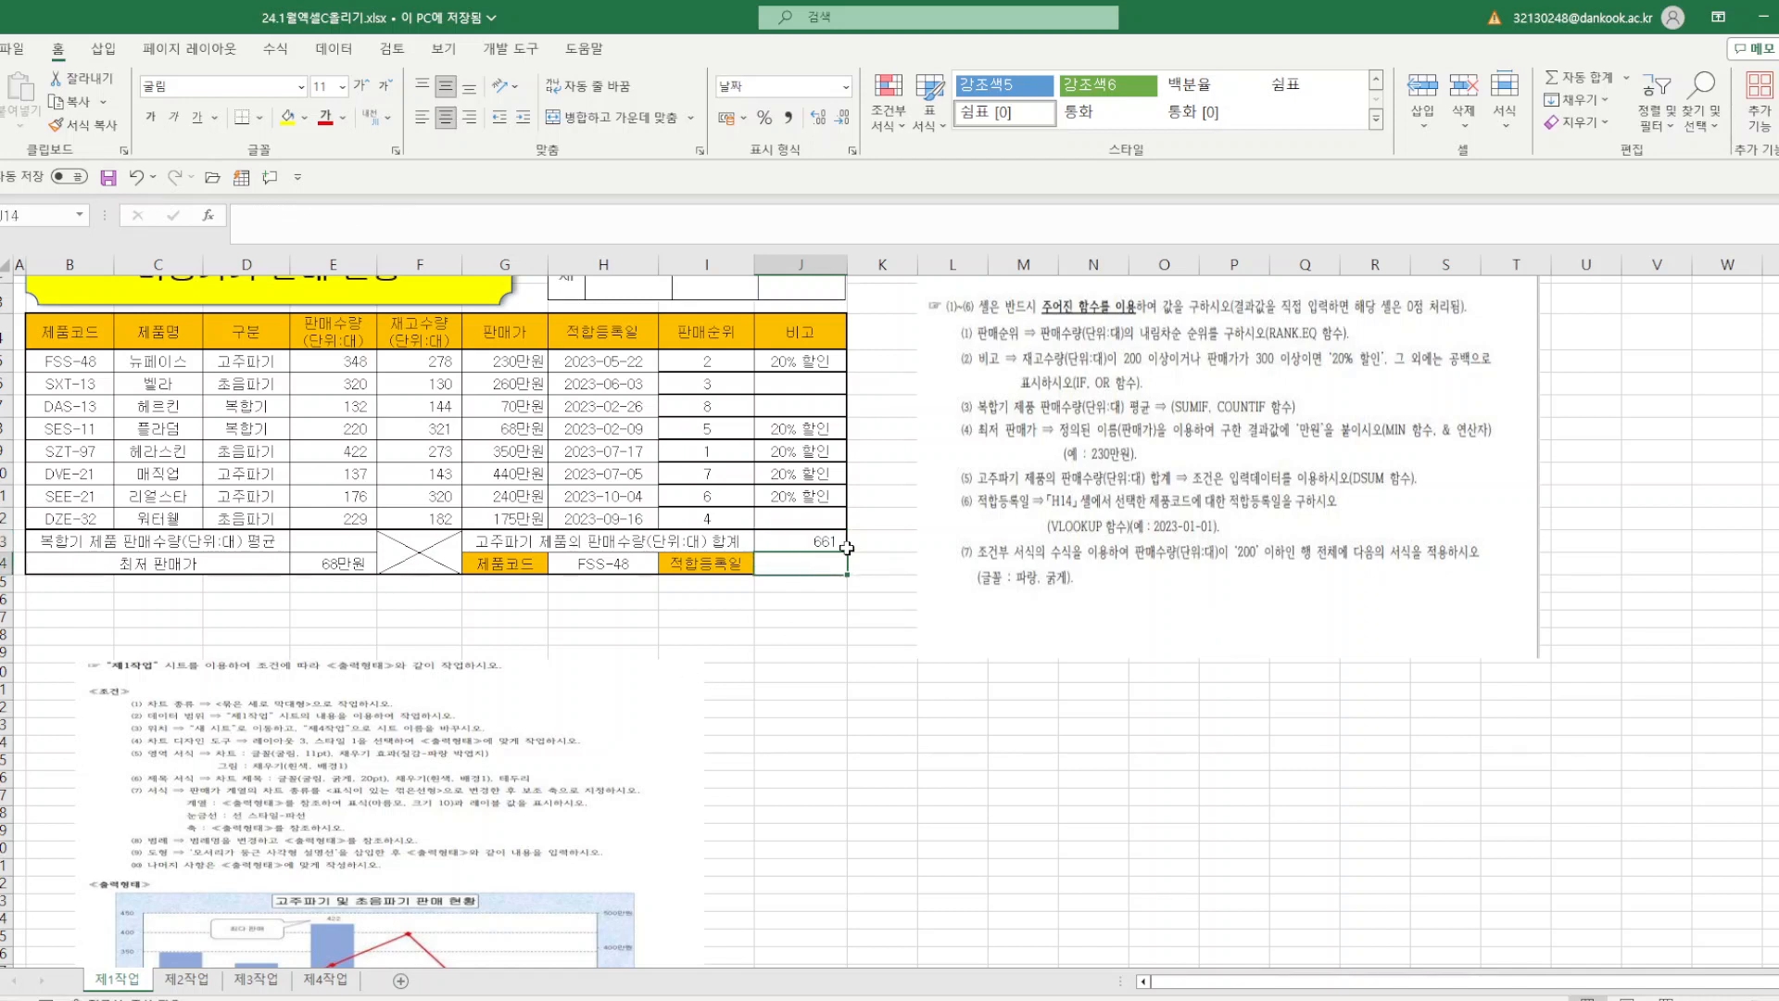
type("=VL")
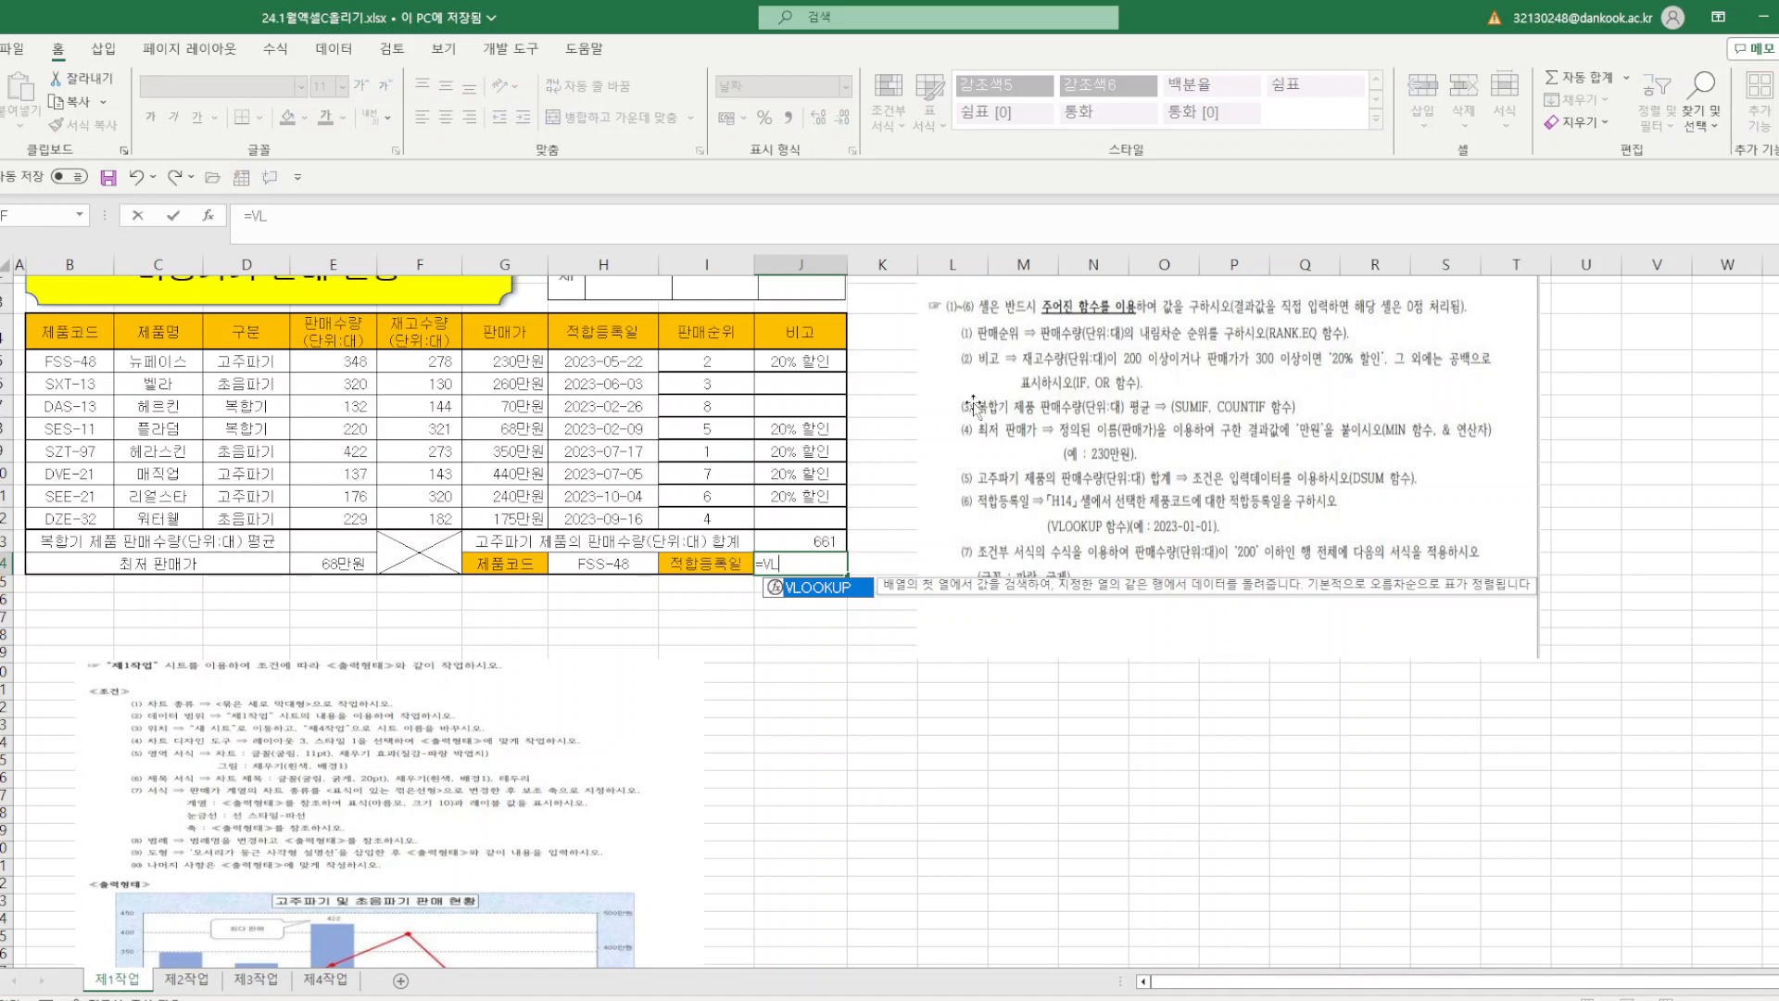
double_click(827, 593)
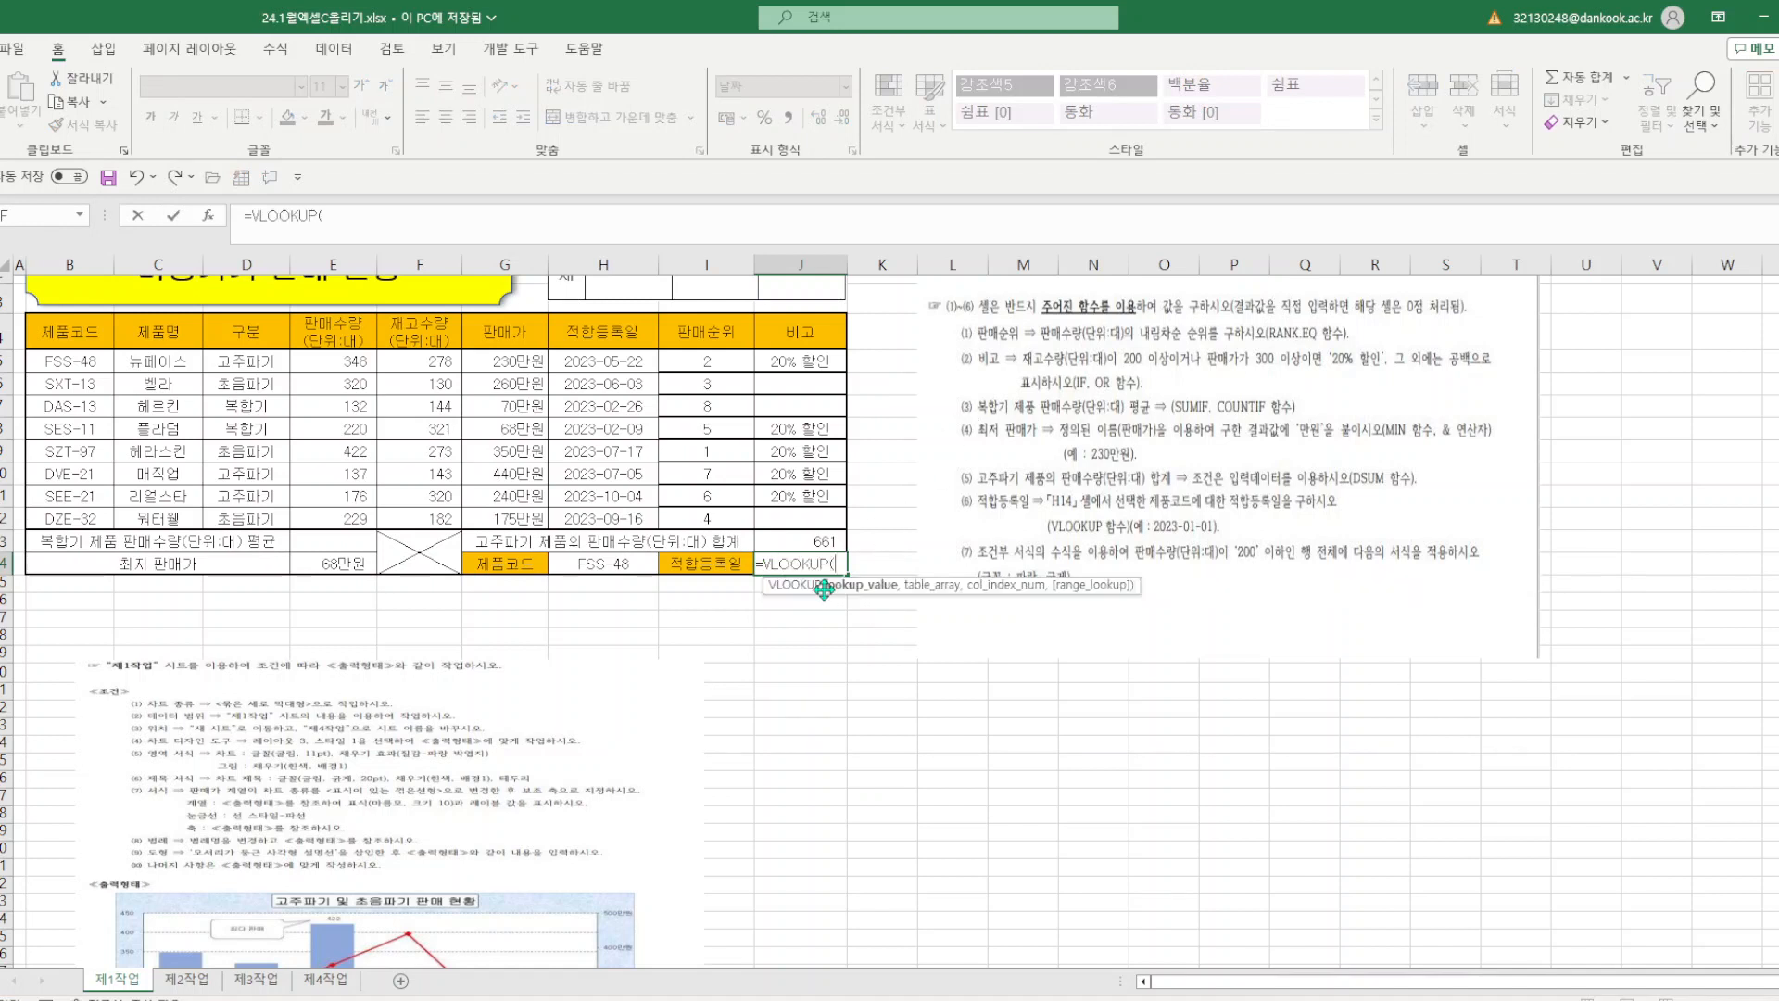
left_click(218, 223)
left_click_drag(1123, 458, 1065, 349)
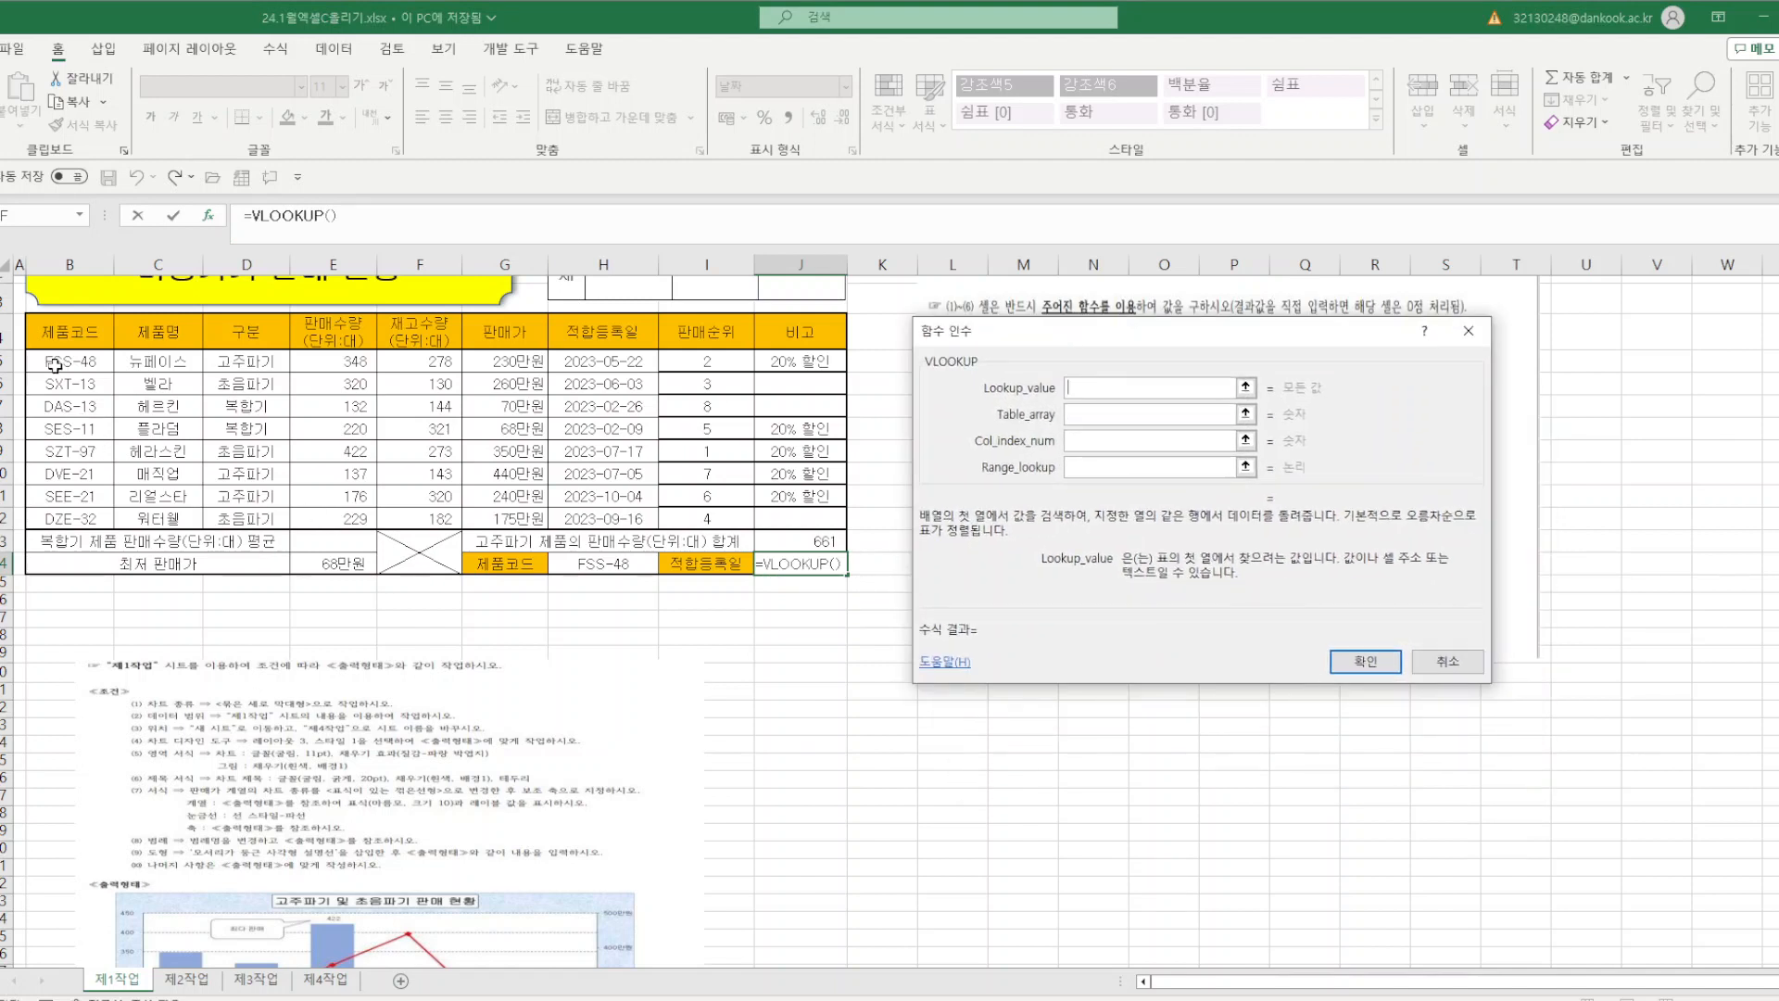
left_click_drag(55, 365, 783, 511)
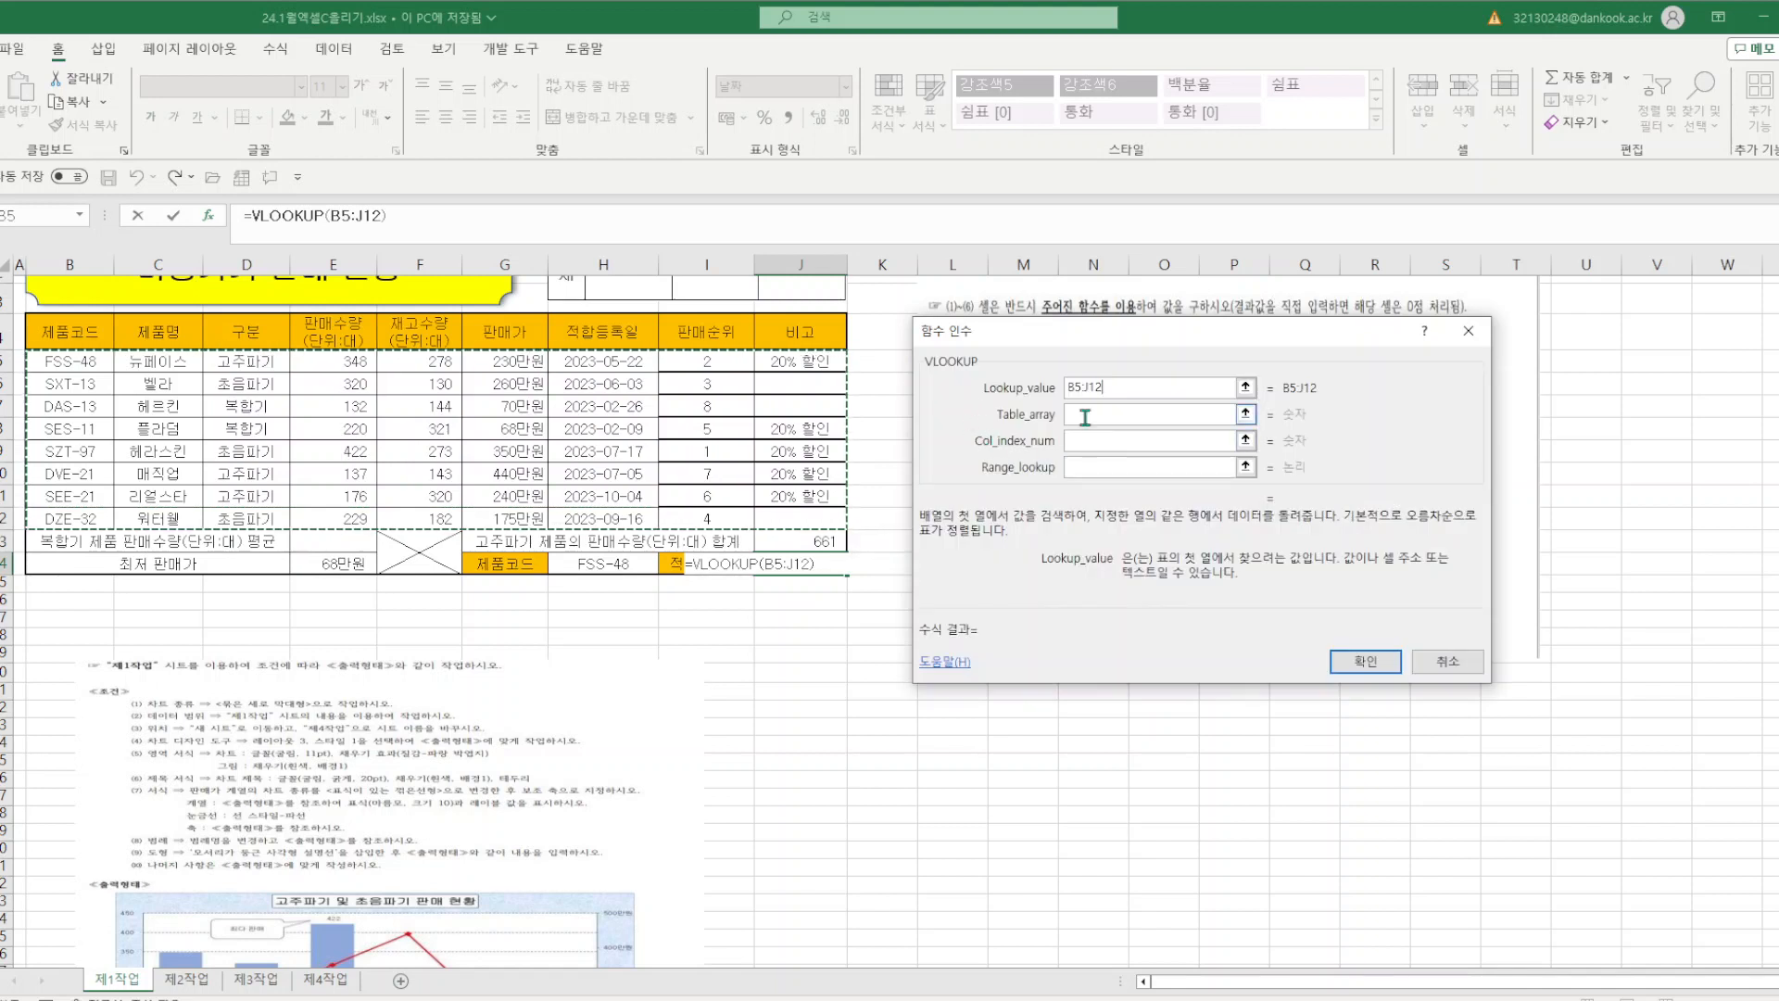
left_click(1086, 420)
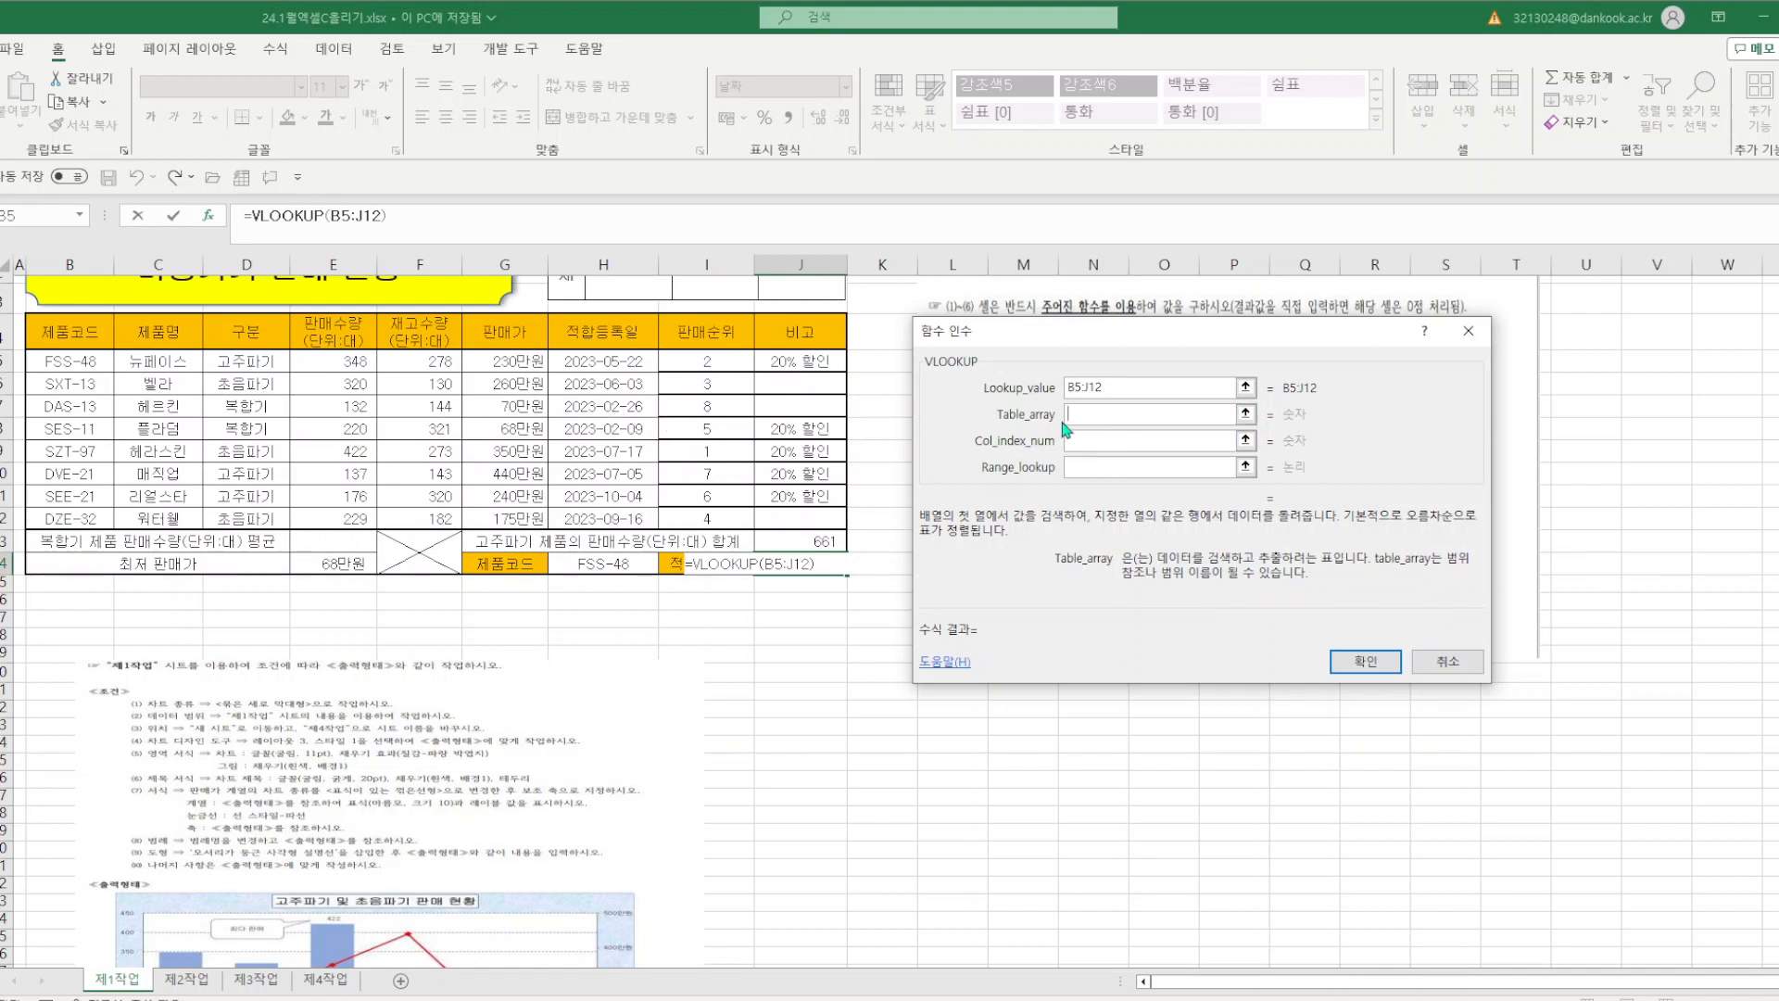
left_click(1131, 385)
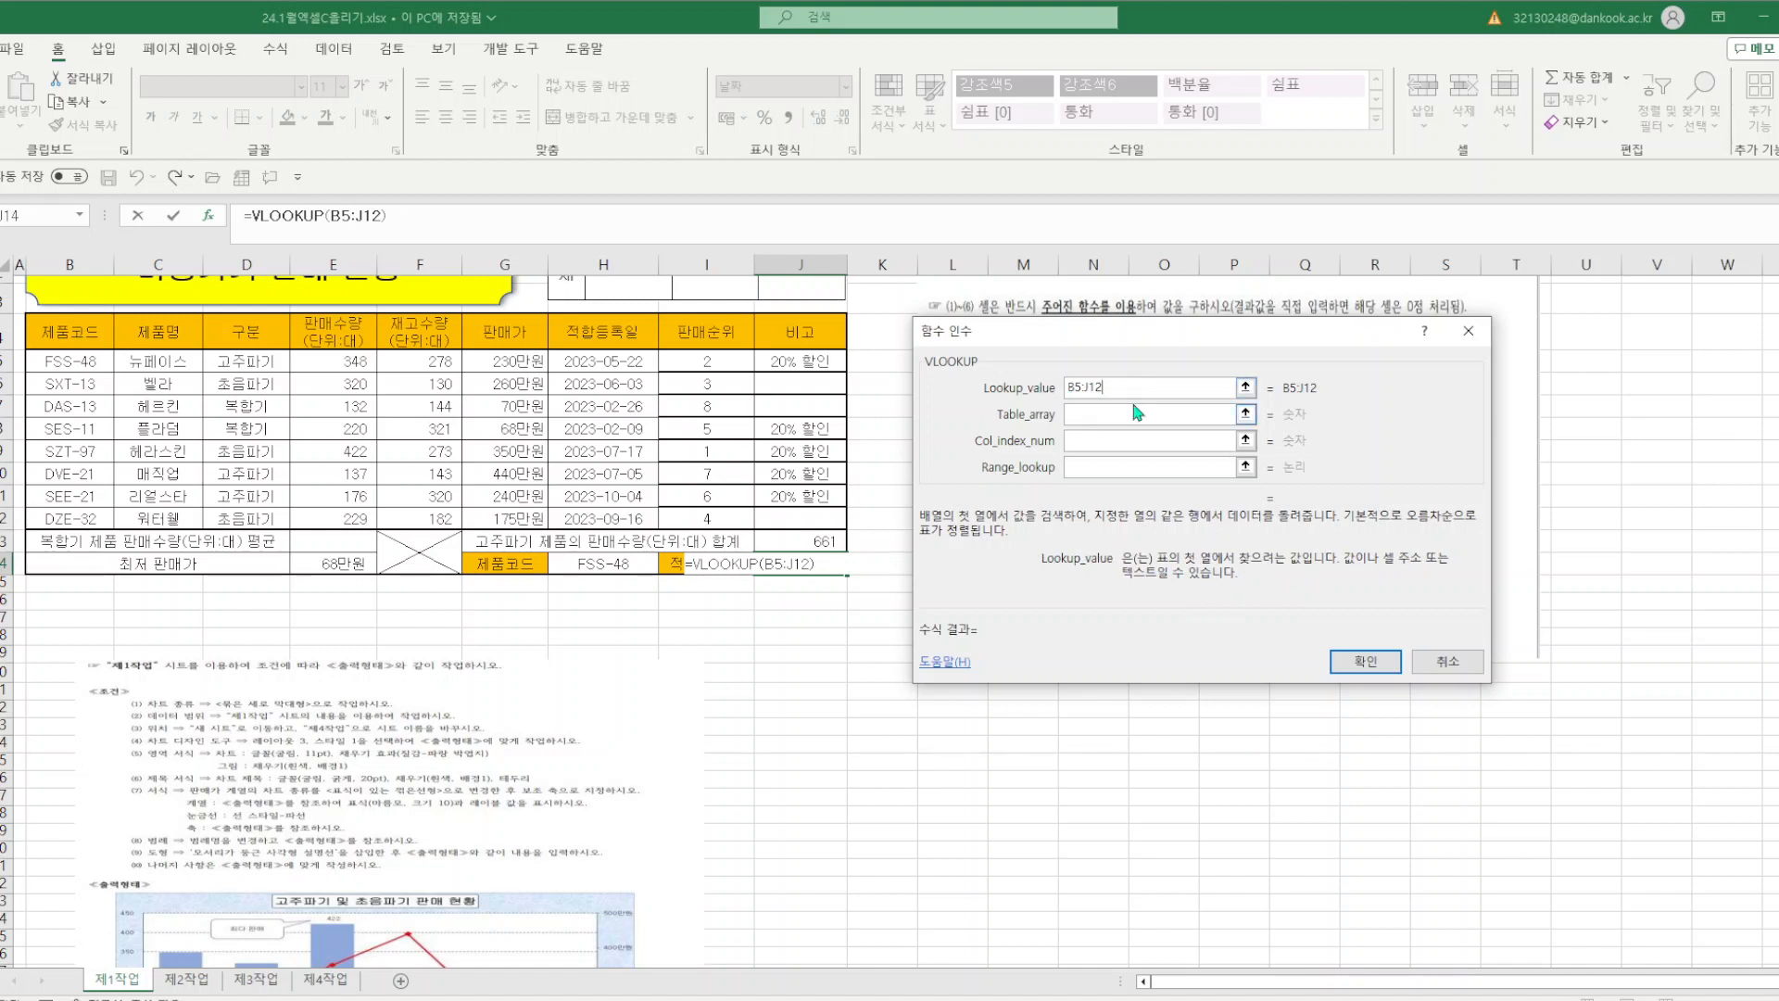
key("BackSpace")
key("BackSpace")
key("BackSpace")
key("BackSpace")
key("BackSpace")
key("BackSpace")
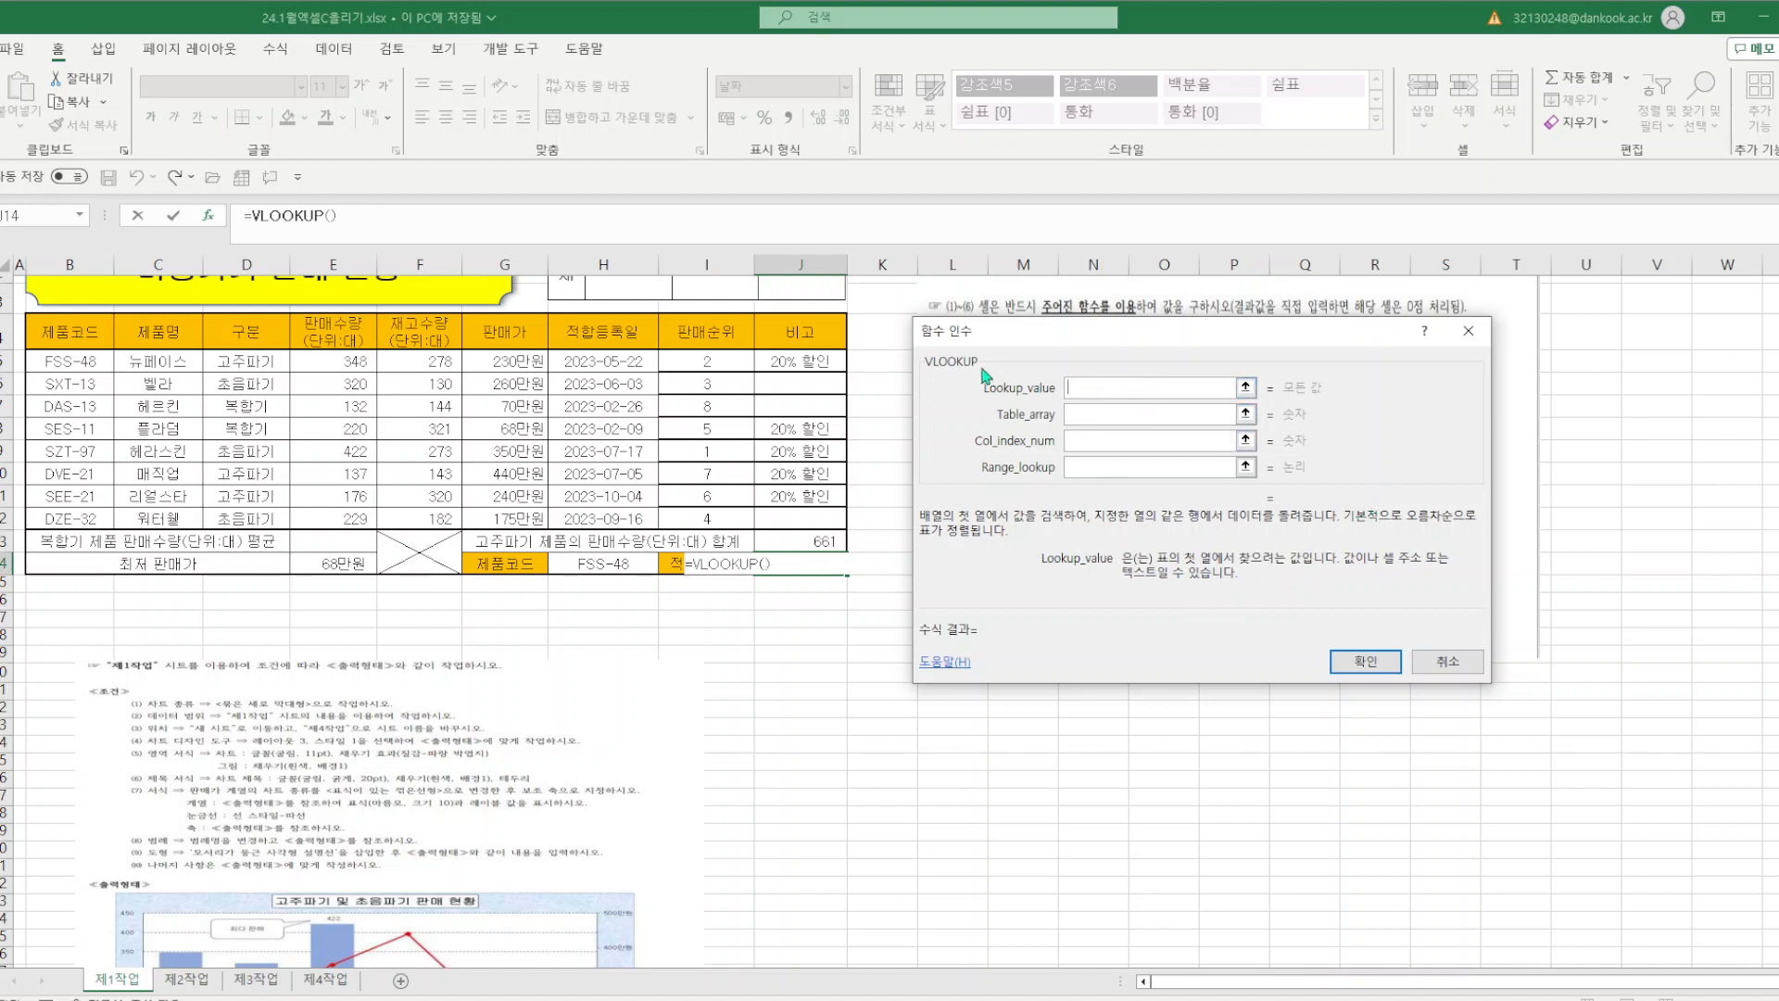
- Complete the VLOOKUP in J14 with lookup value H14, table B5:J12, column index 7 and range lookup 0
left_click(612, 565)
left_click(1103, 413)
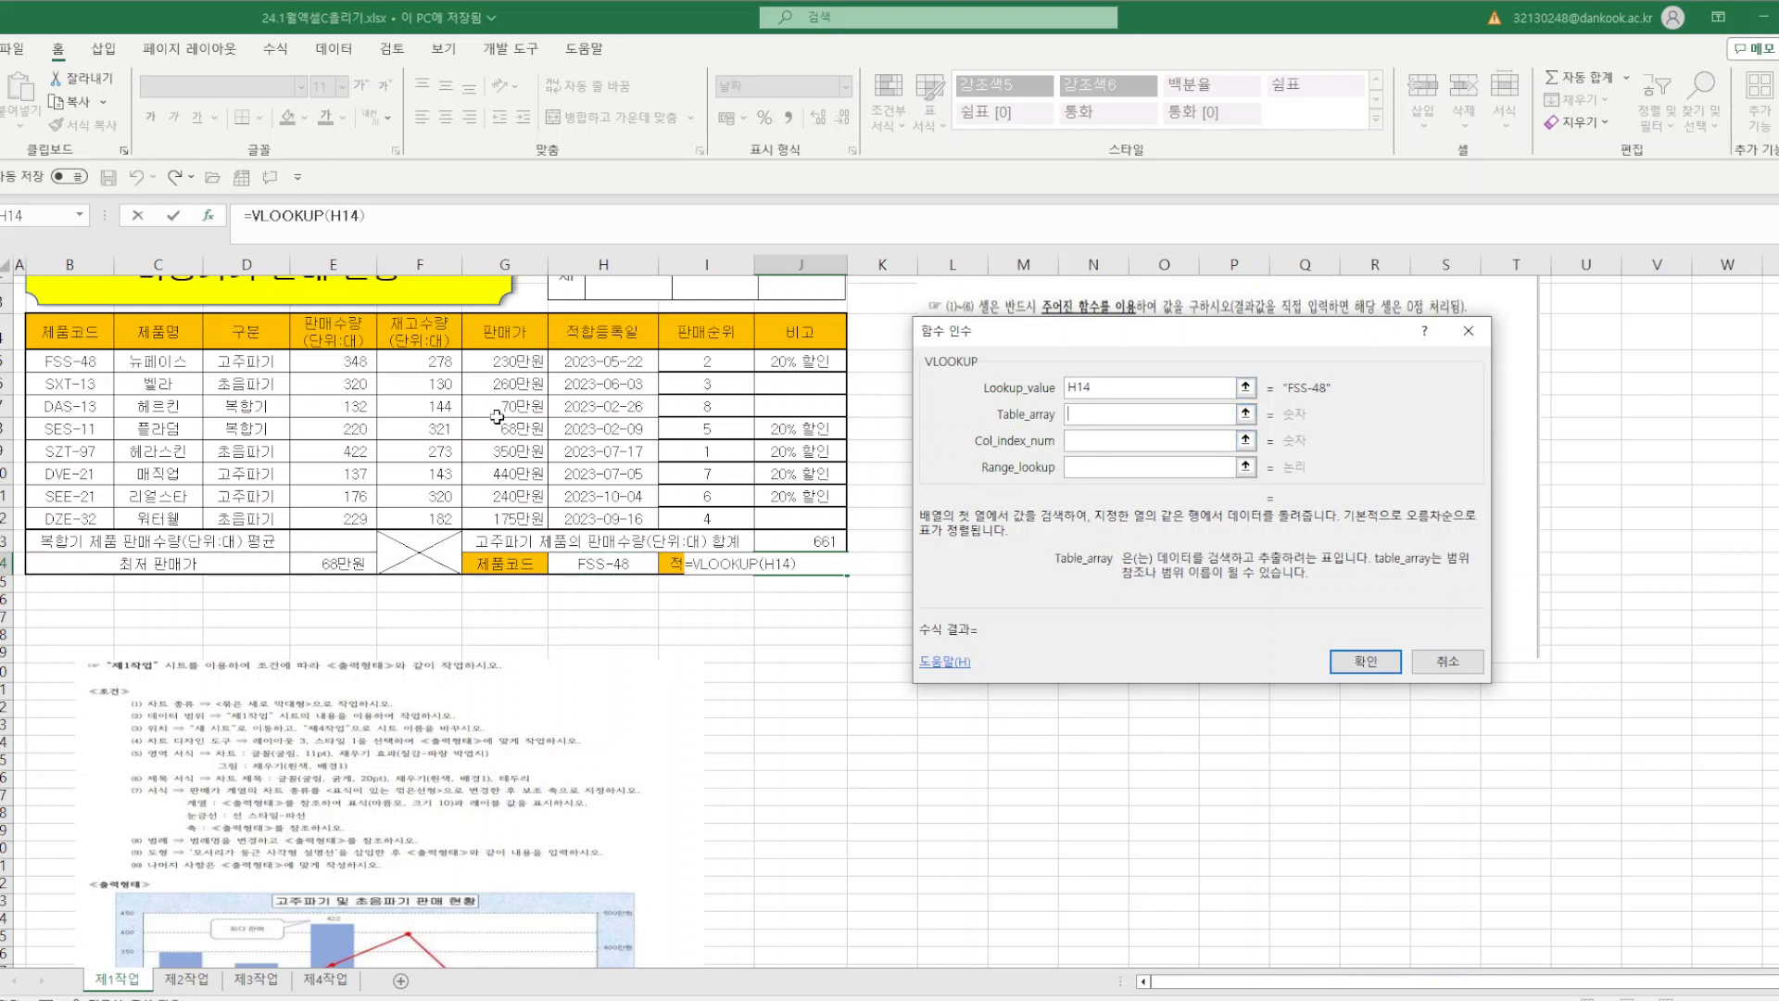
left_click_drag(70, 363, 800, 518)
left_click(1103, 441)
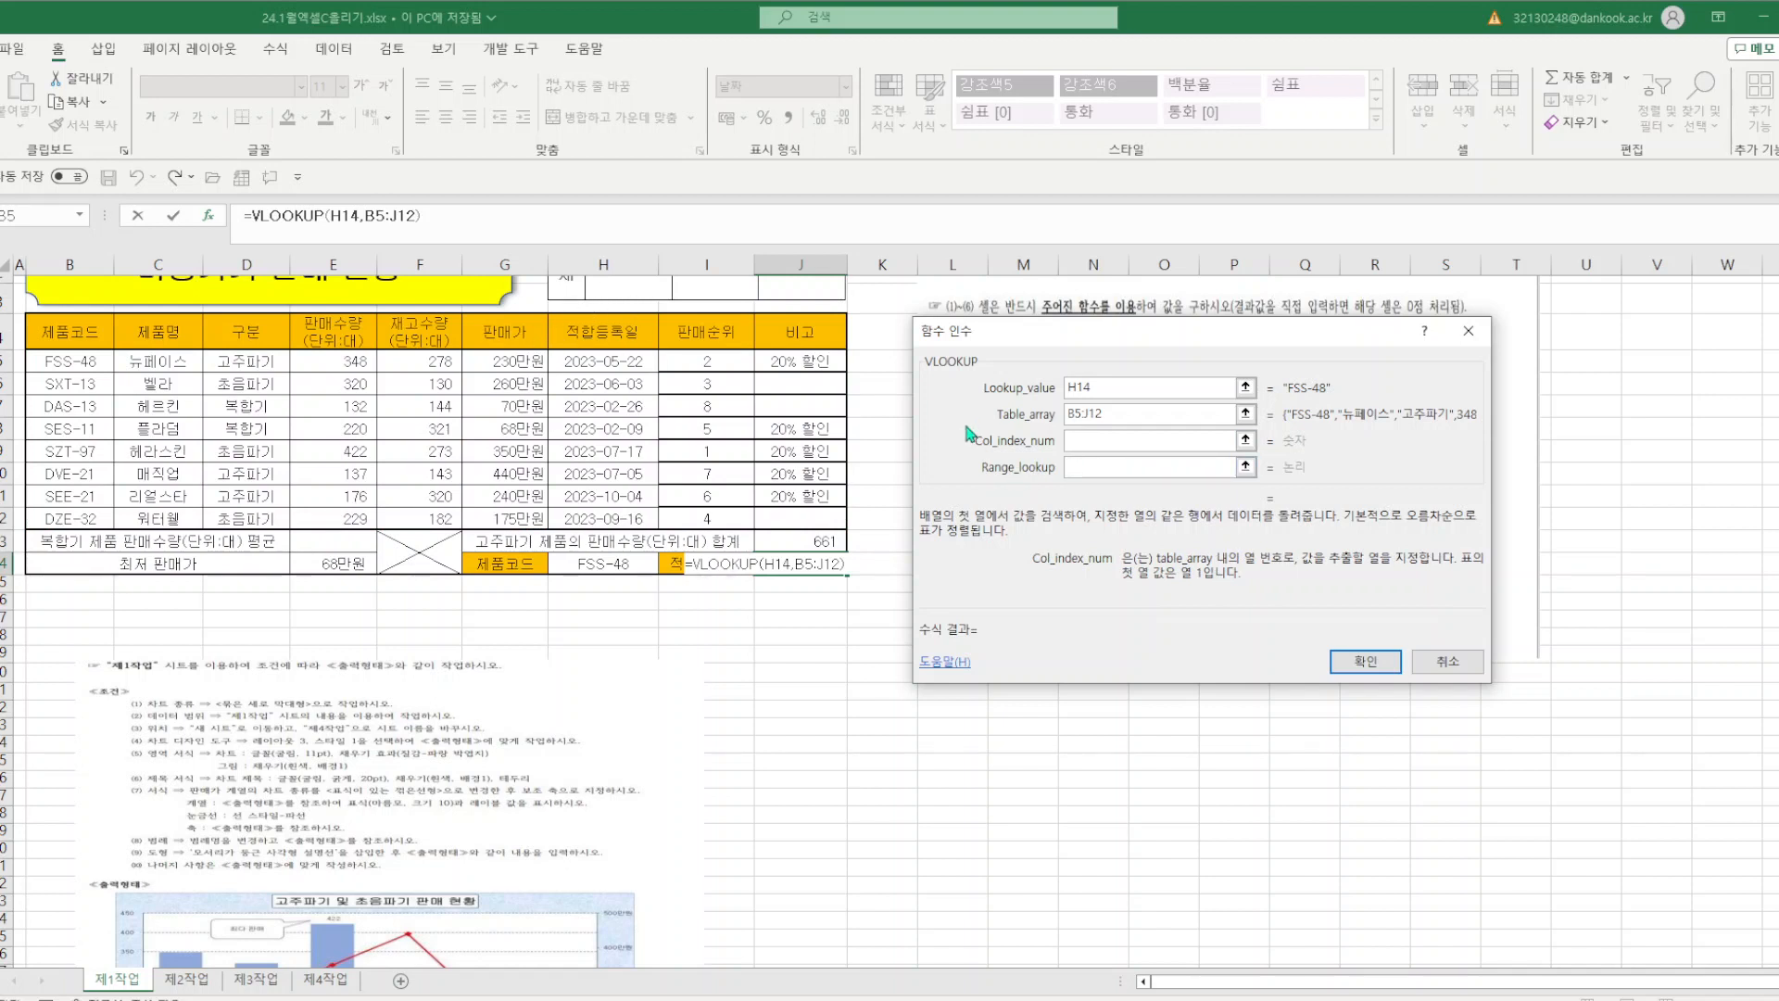
type("7")
left_click(1086, 466)
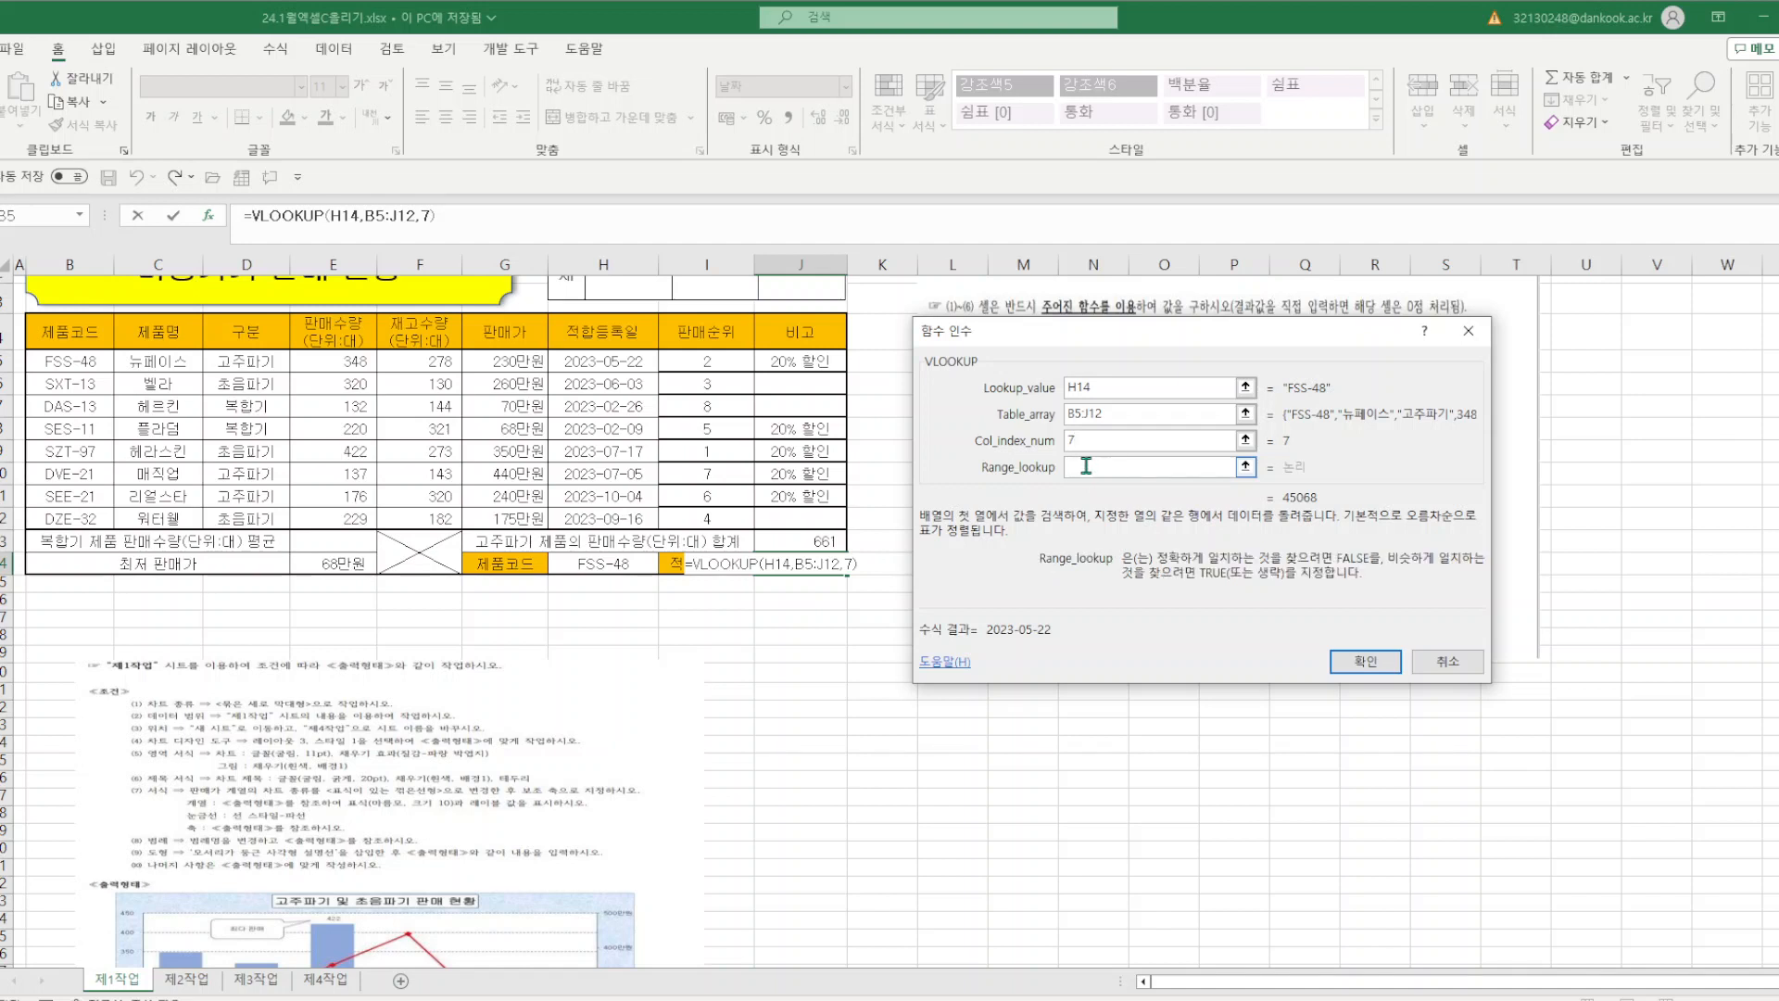
type("0")
left_click(1365, 661)
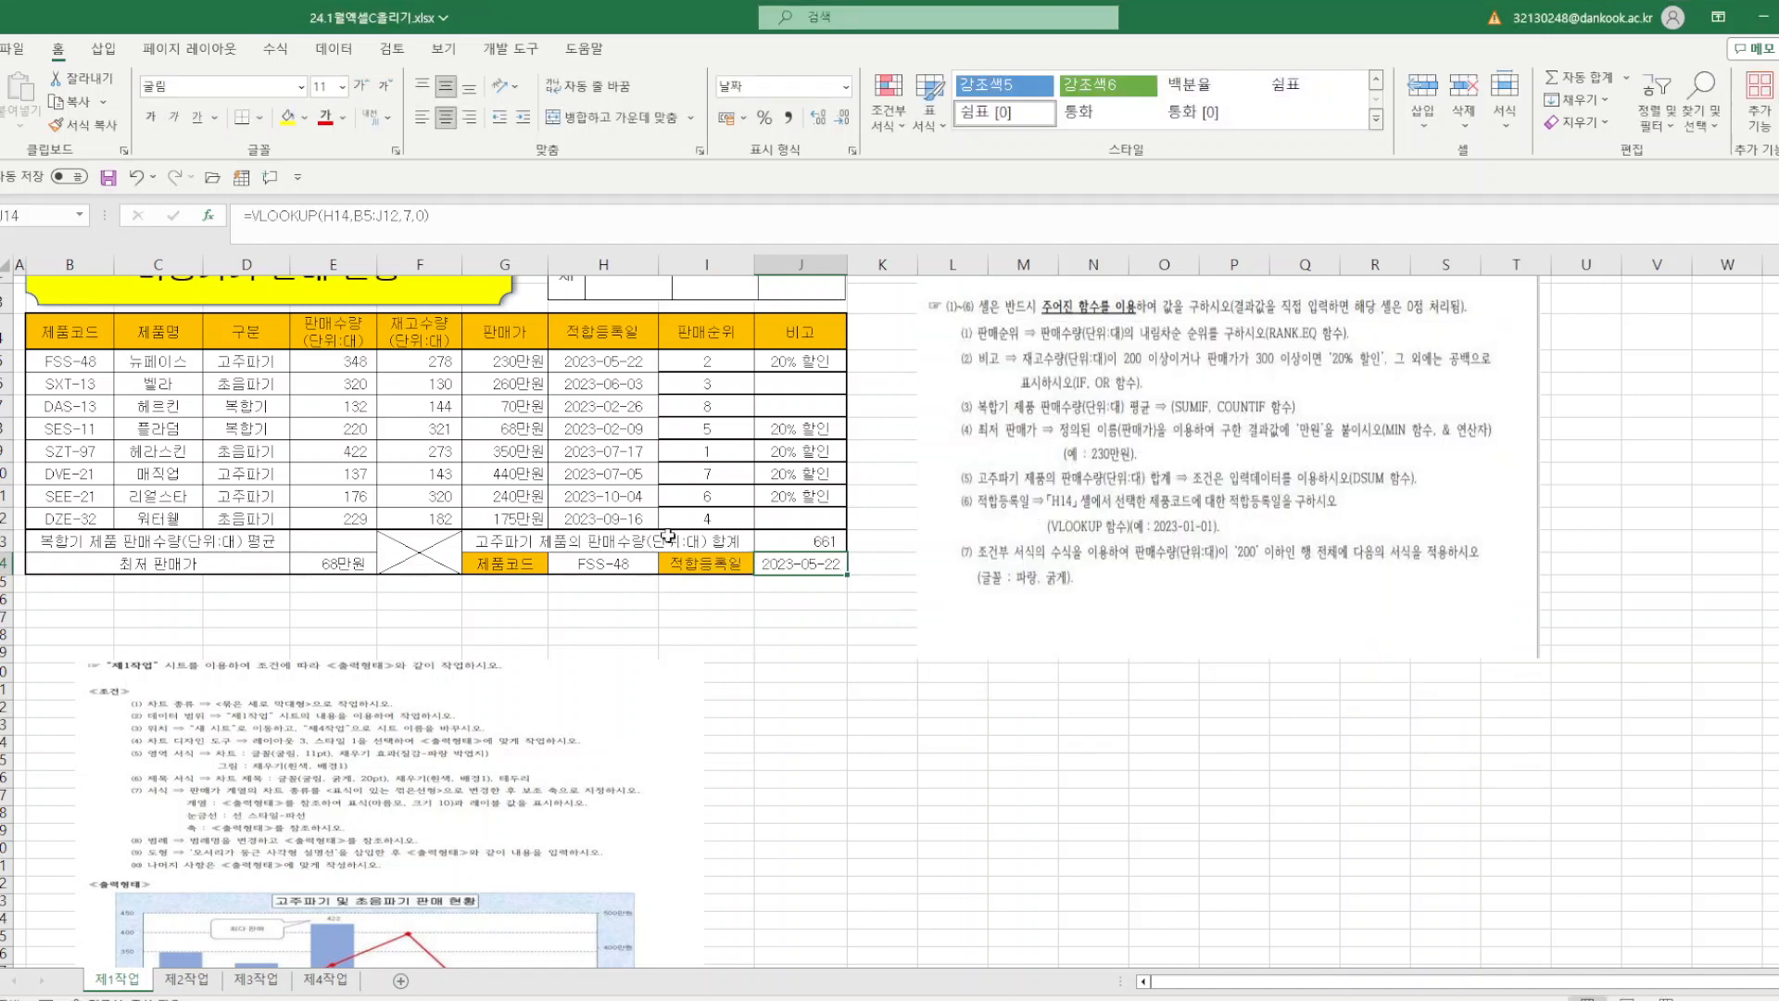
- Change the number format of cell J14 to General (일반)
right_click(792, 570)
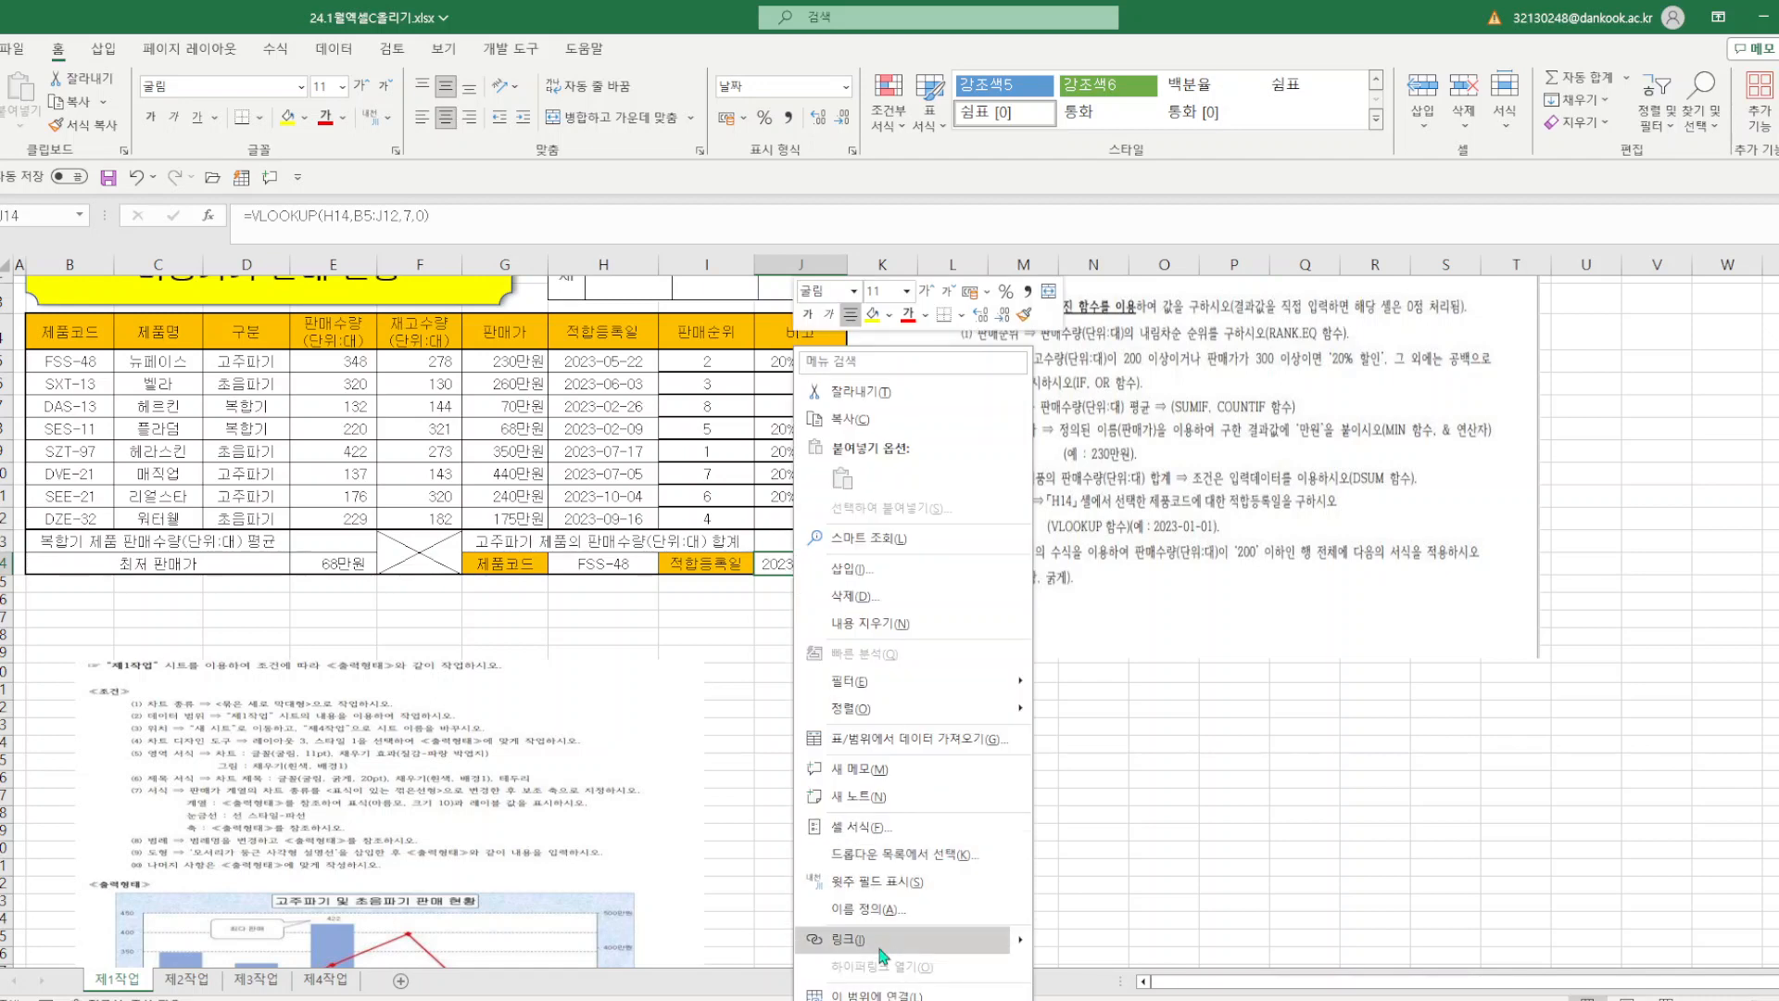
left_click(861, 827)
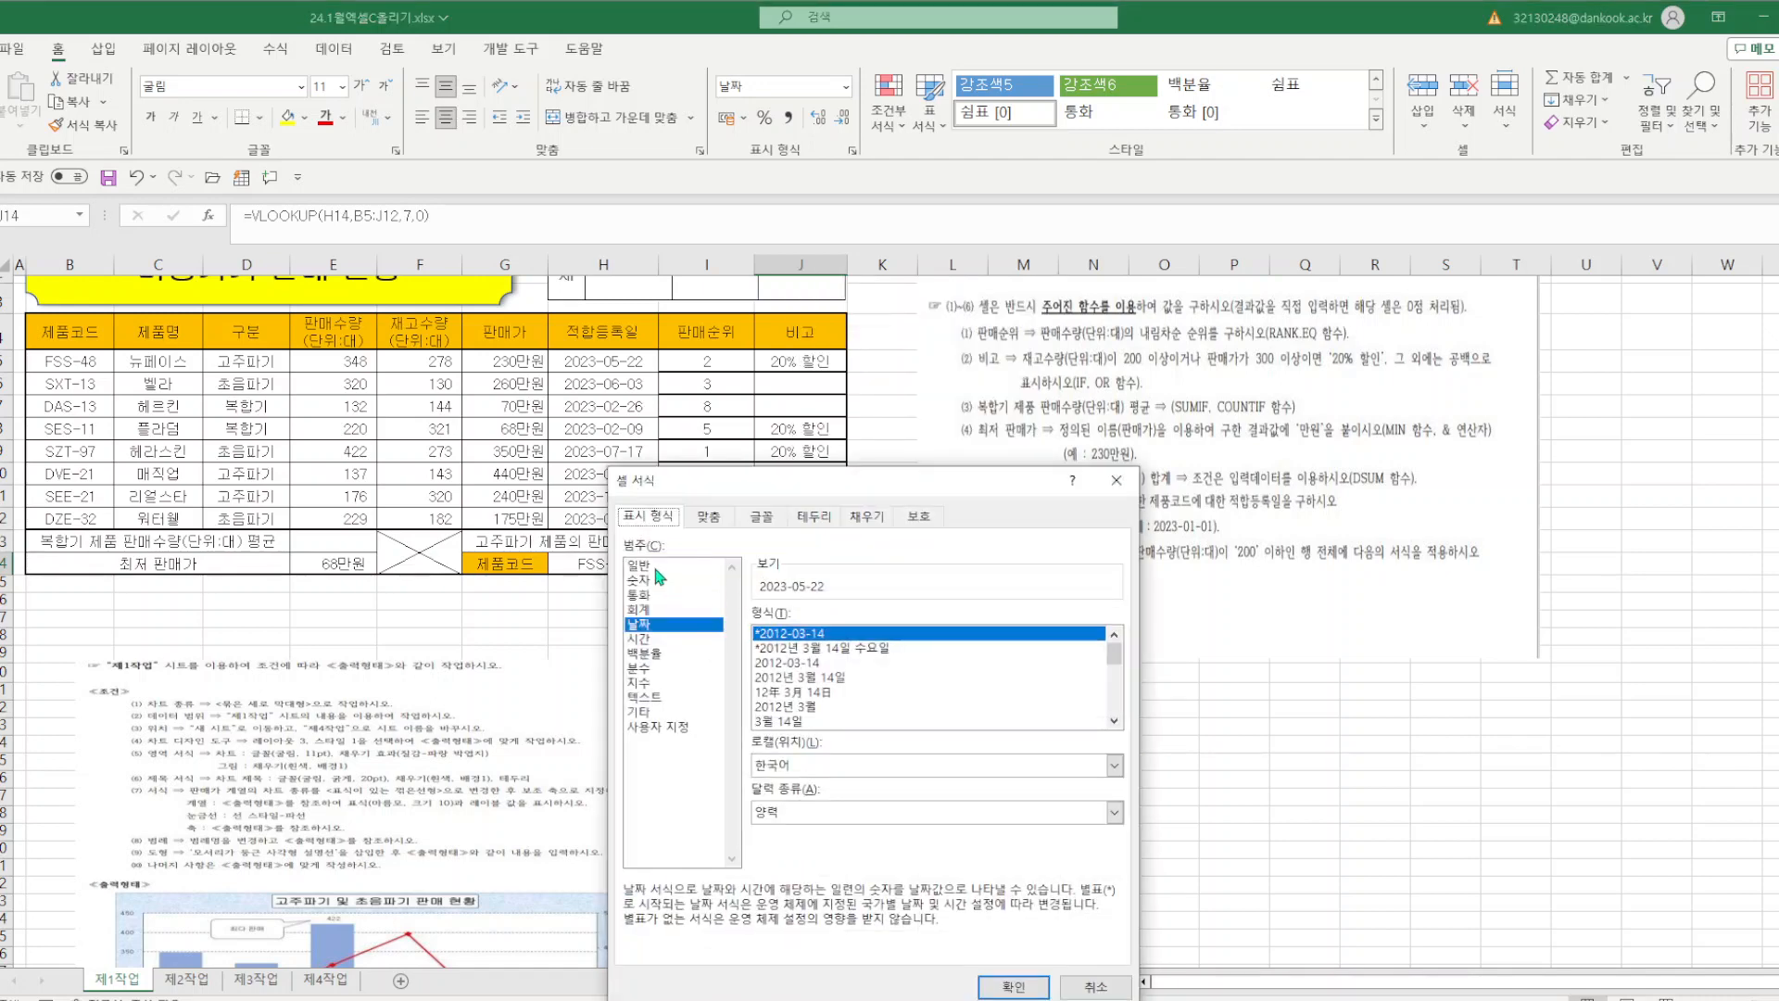
left_click(649, 566)
left_click(1013, 987)
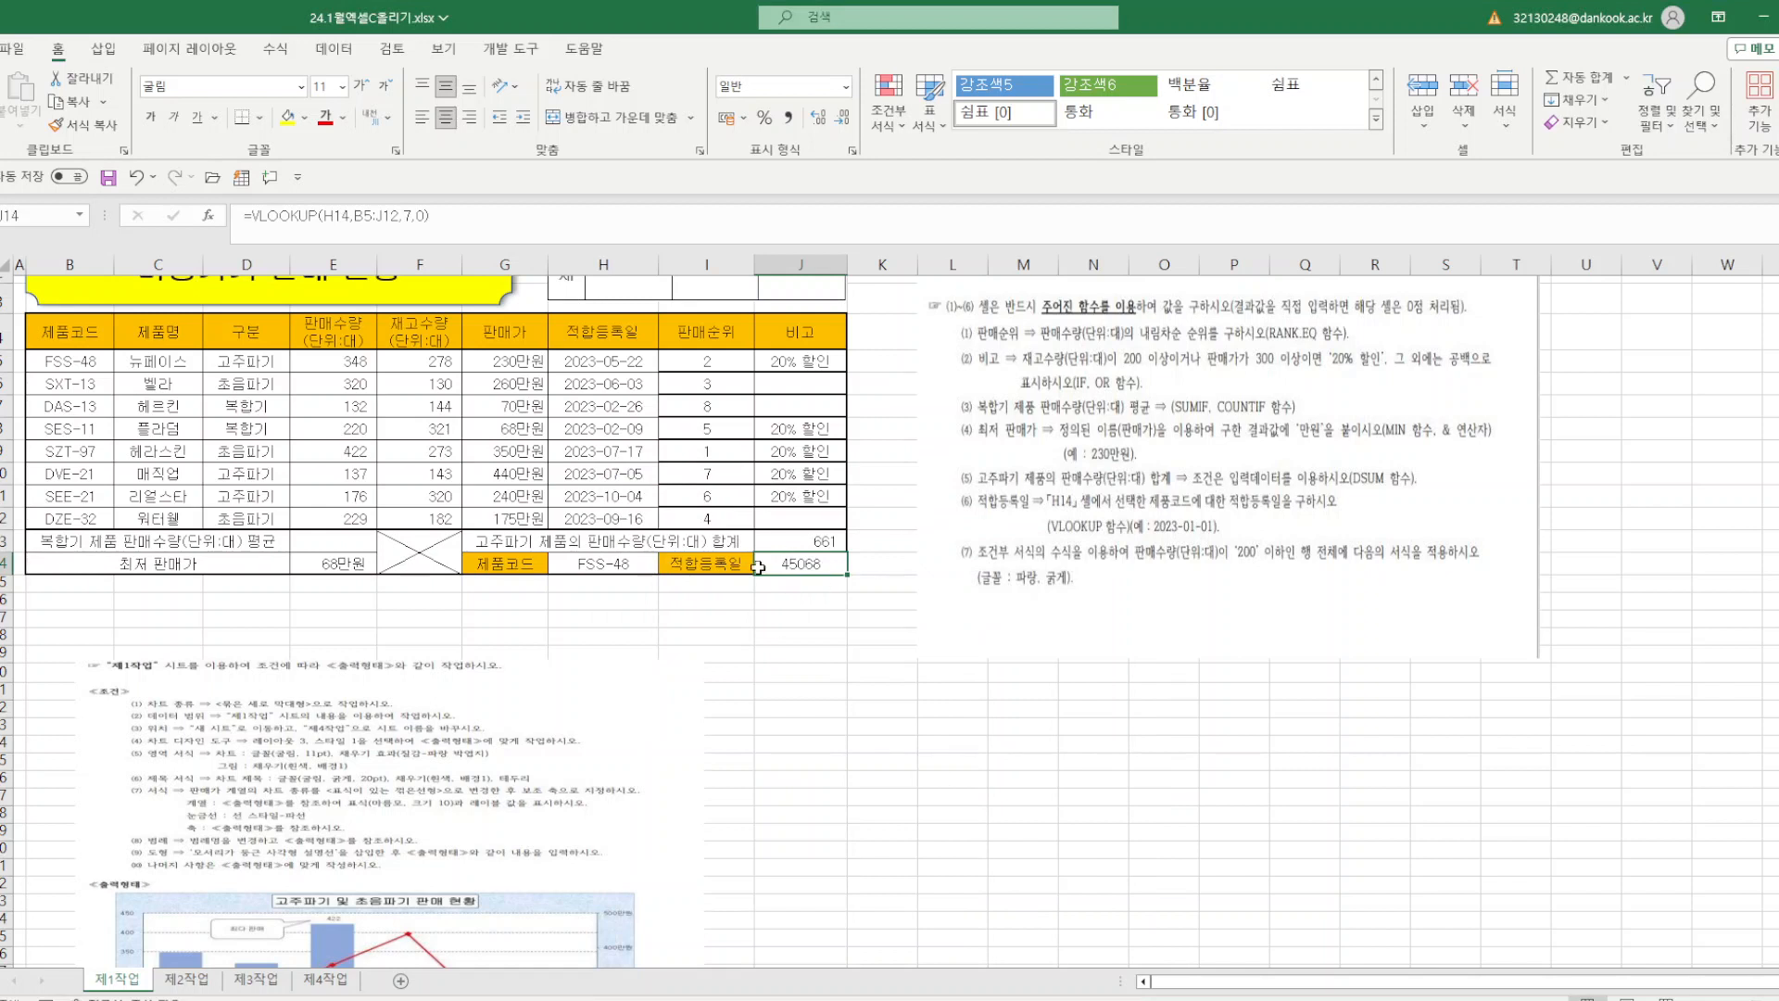
- Format cell J14 as a date (날짜) in the *2012-03-14 style
right_click(812, 569)
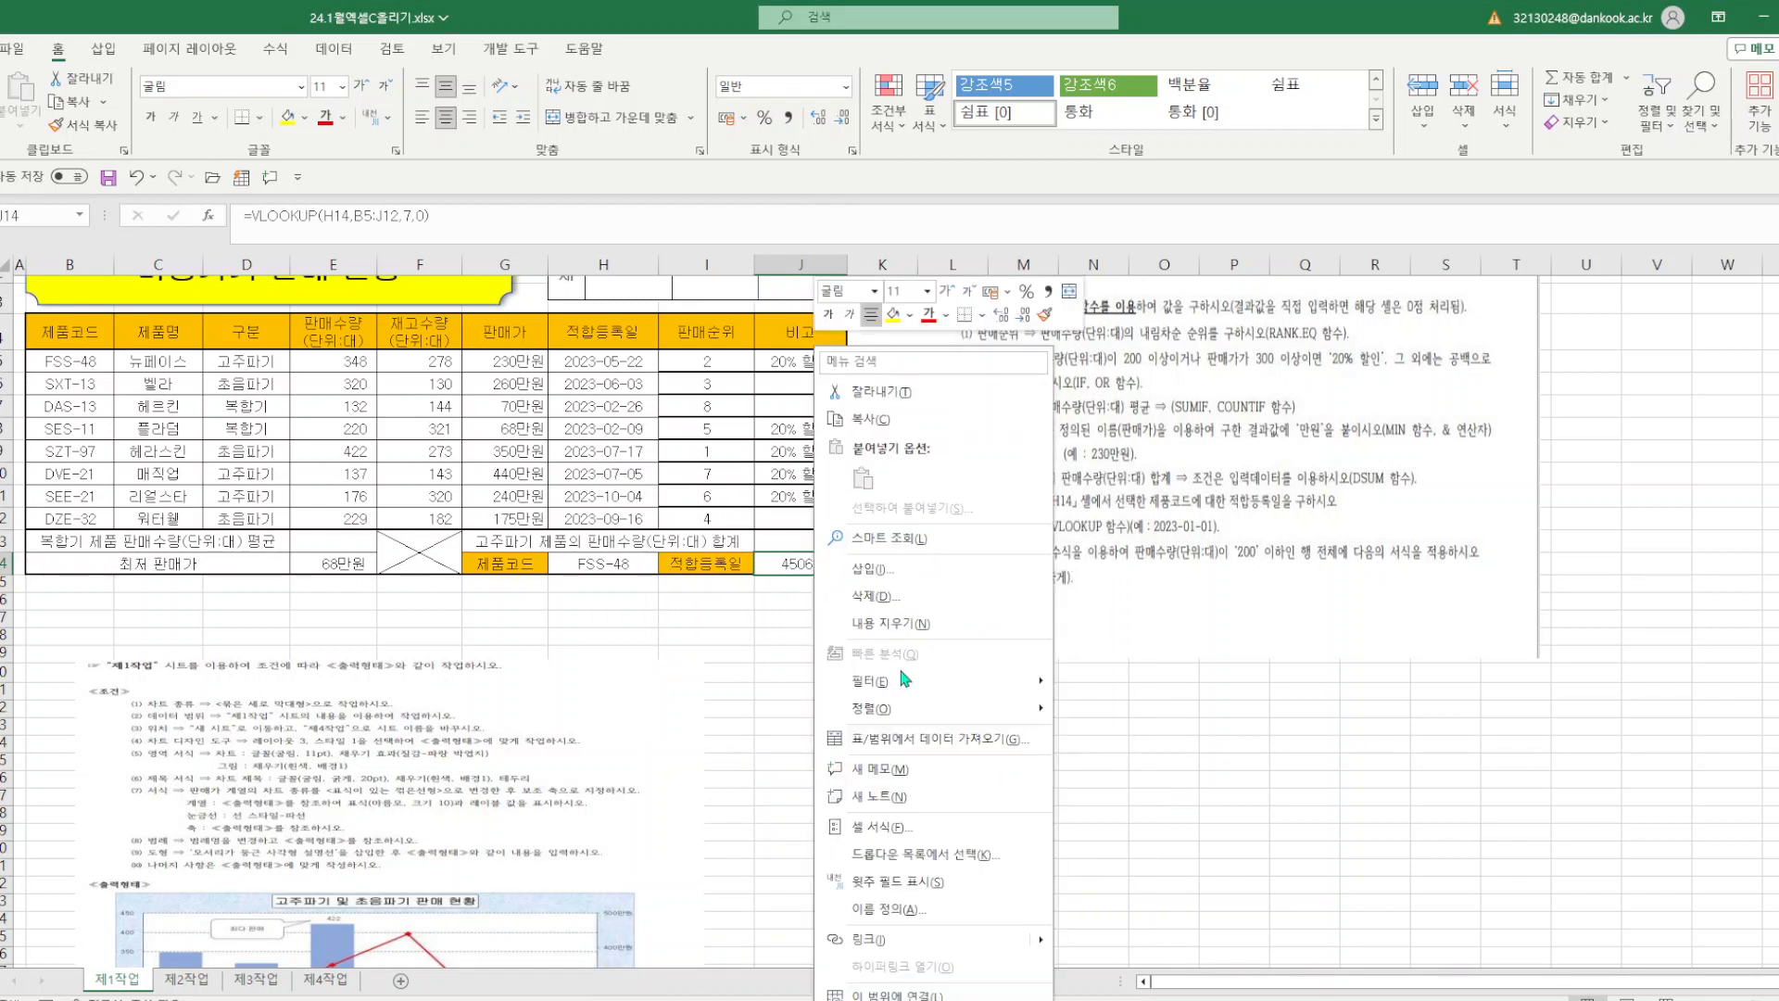
left_click(898, 829)
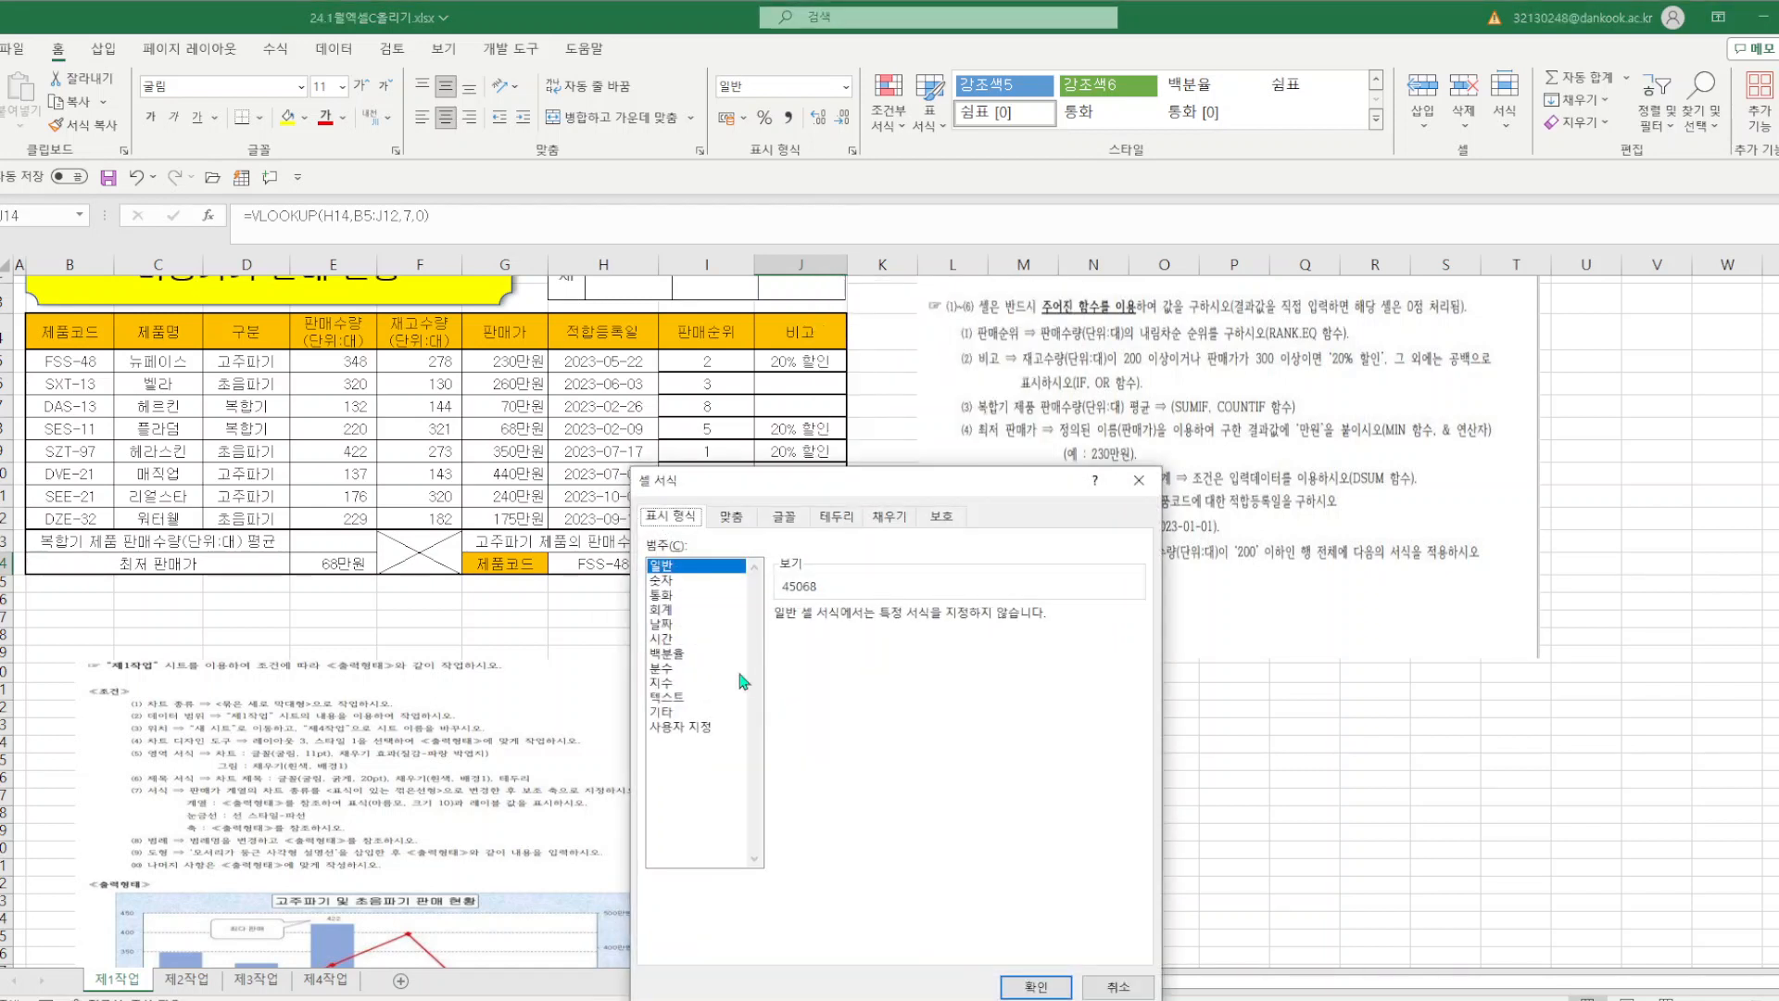
left_click(669, 625)
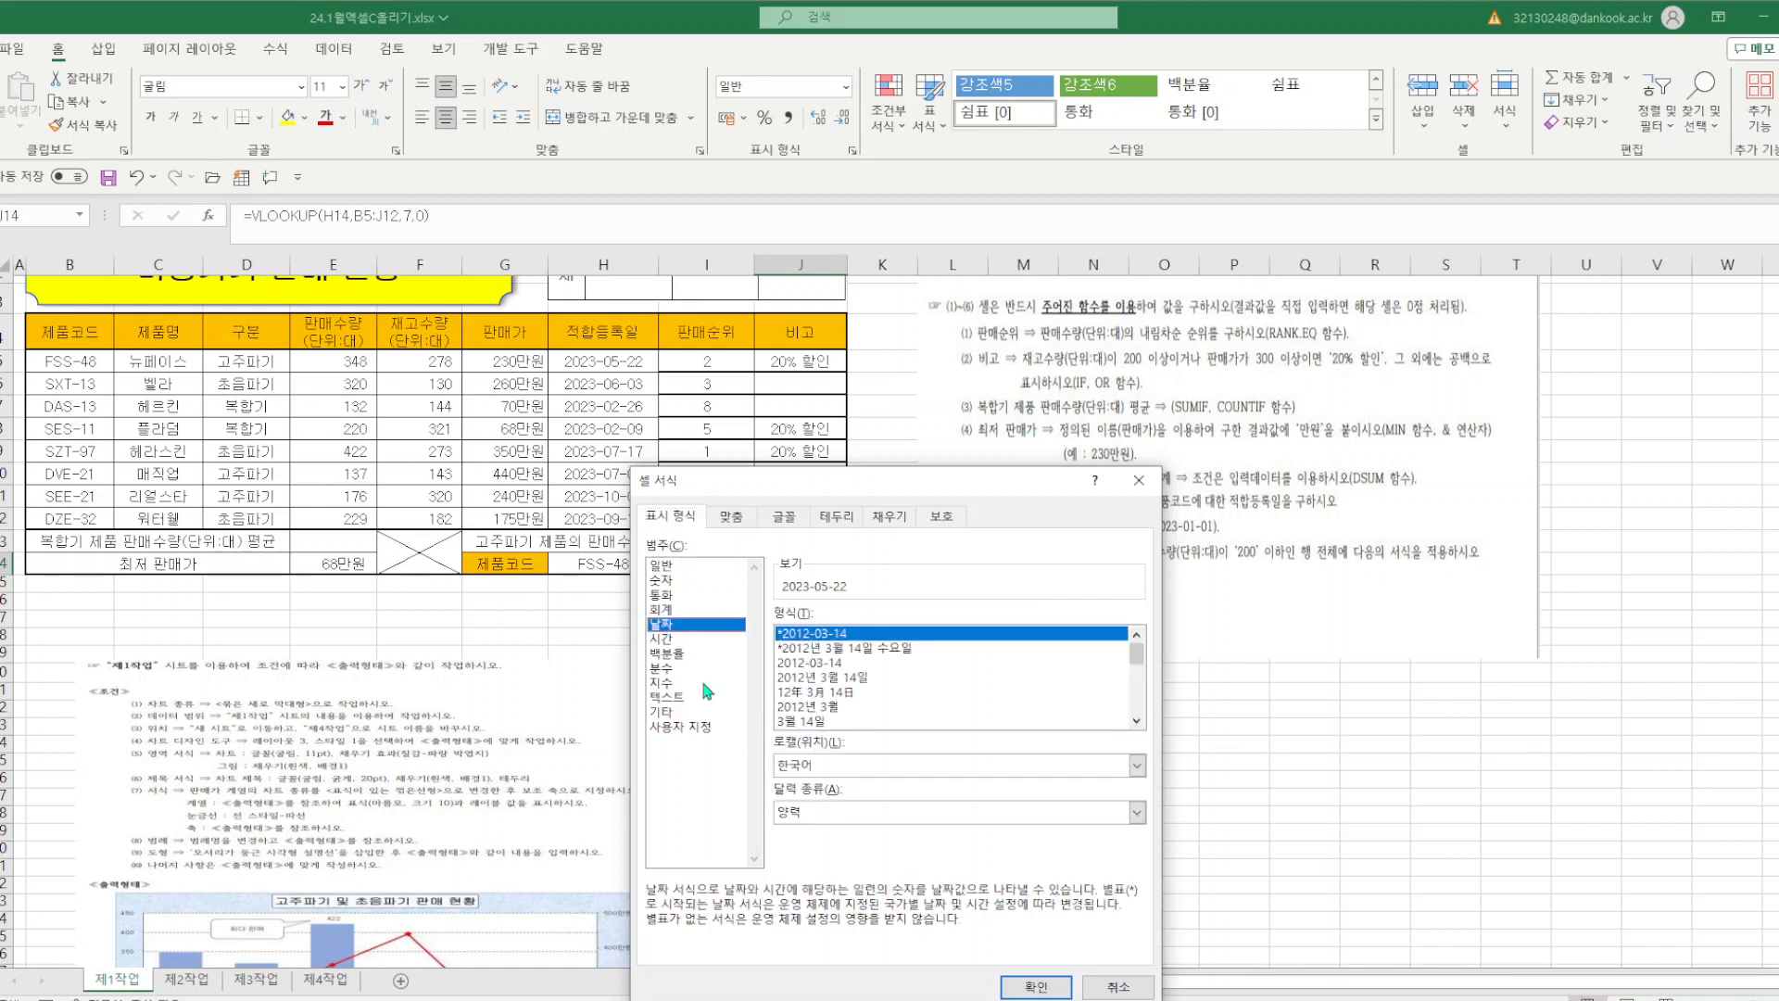
left_click(1036, 985)
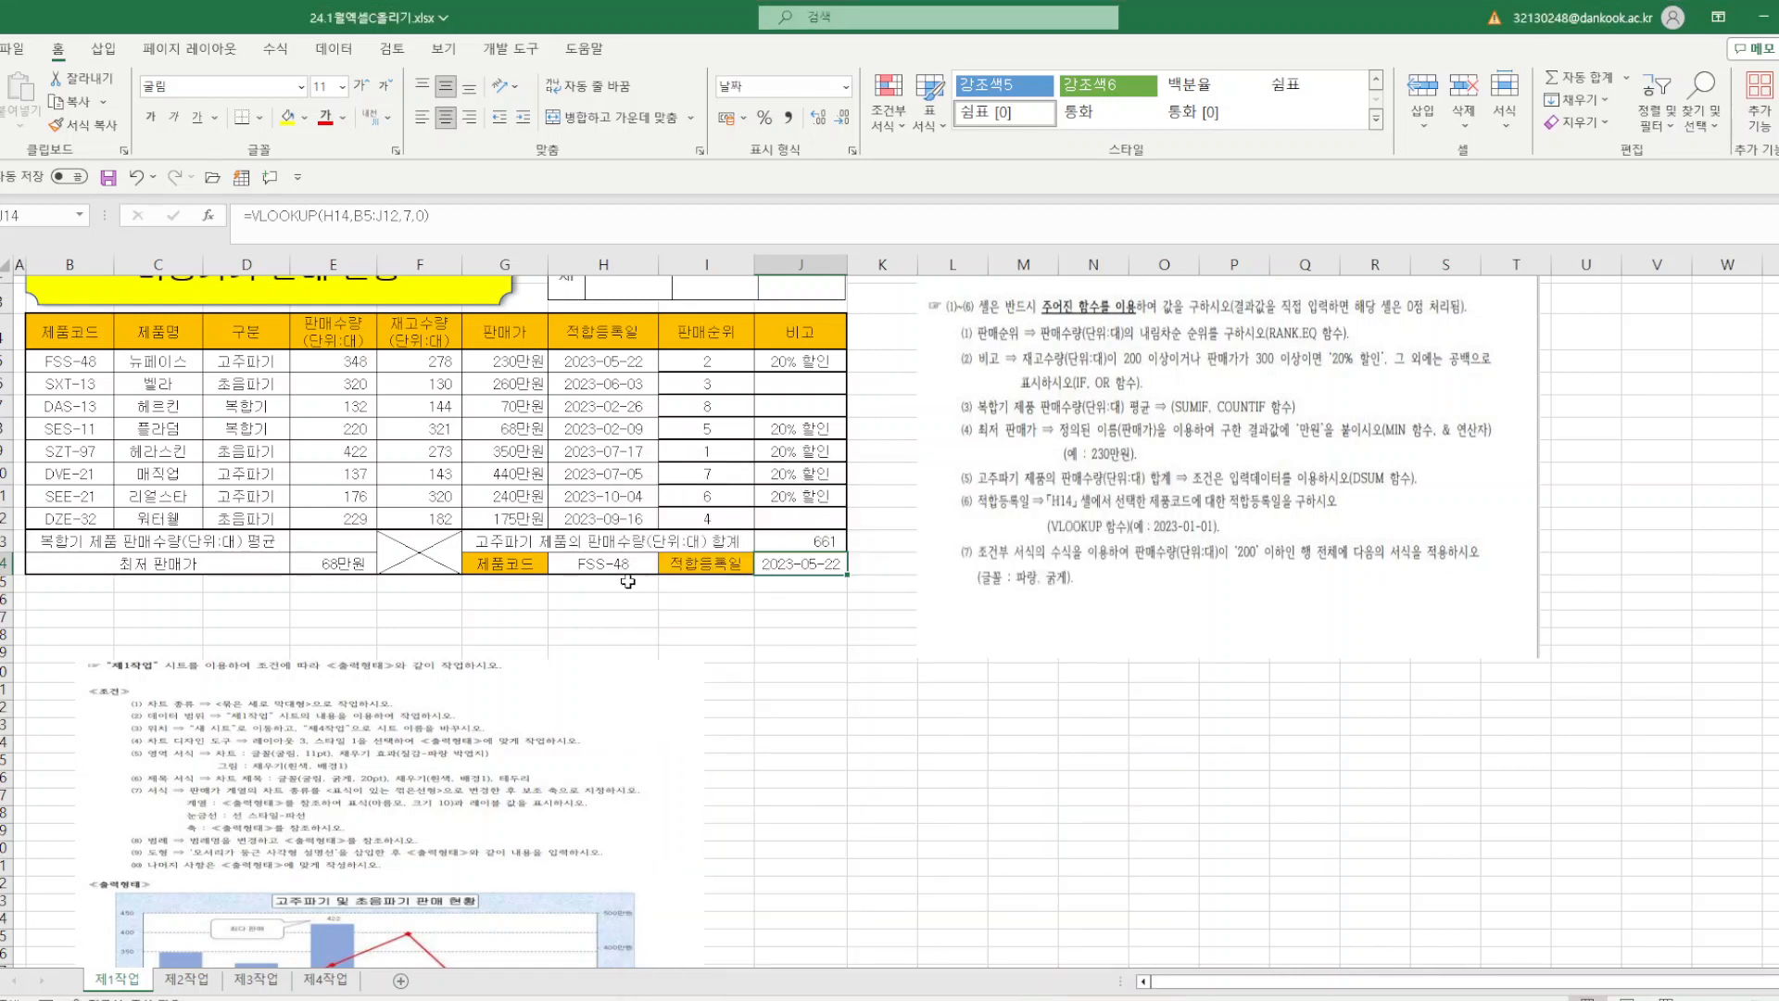
- Test the registration date lookup by choosing DAS-13 as the product code in H14, and return the code to FSS-48
left_click(619, 567)
left_click(667, 573)
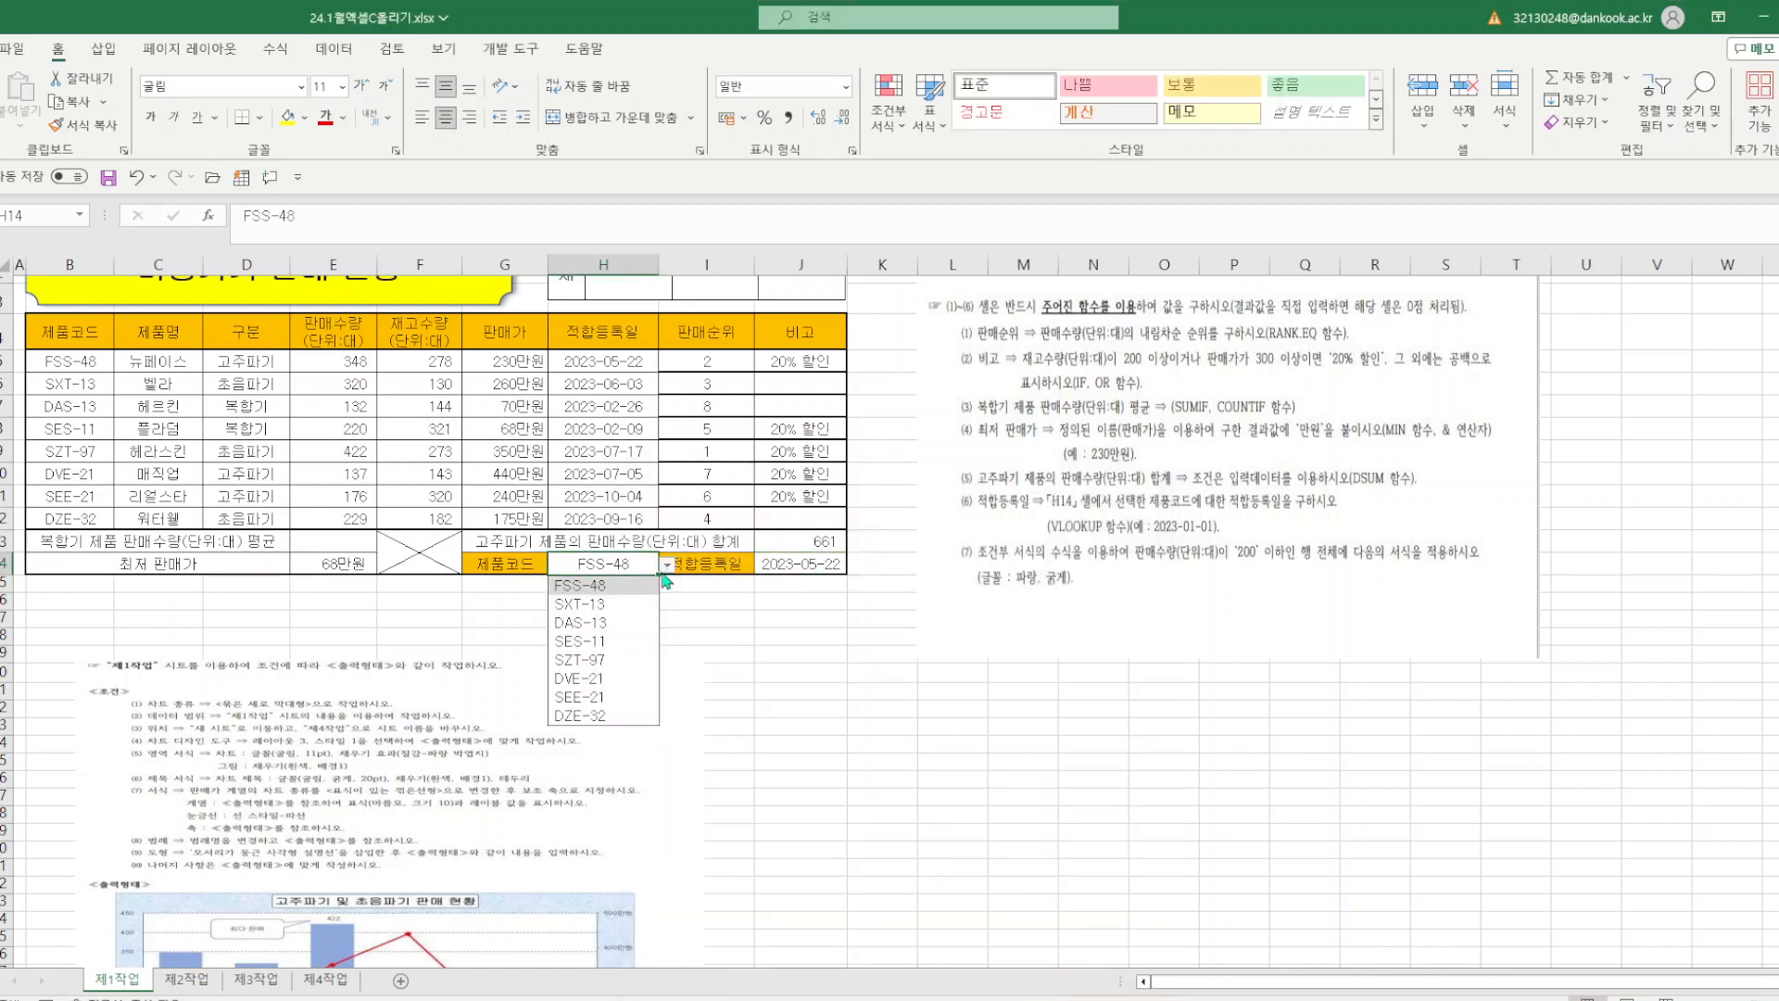
left_click(598, 623)
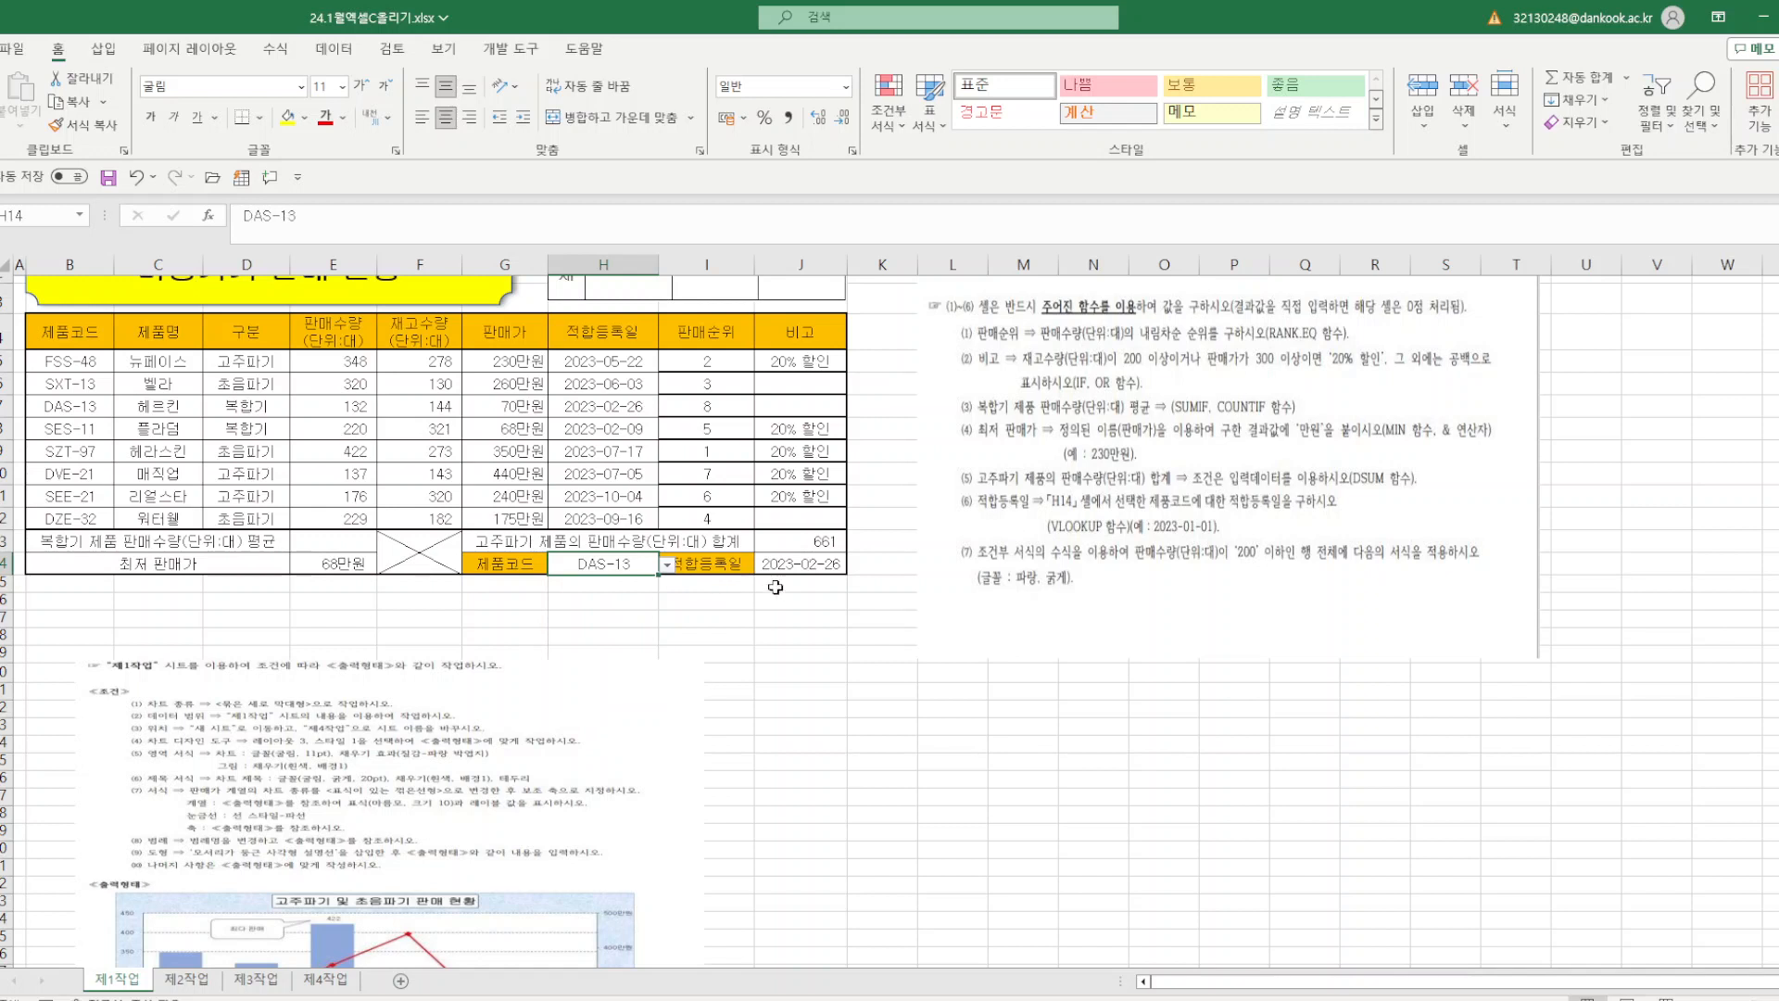
left_click(667, 566)
left_click(580, 586)
left_click(800, 654)
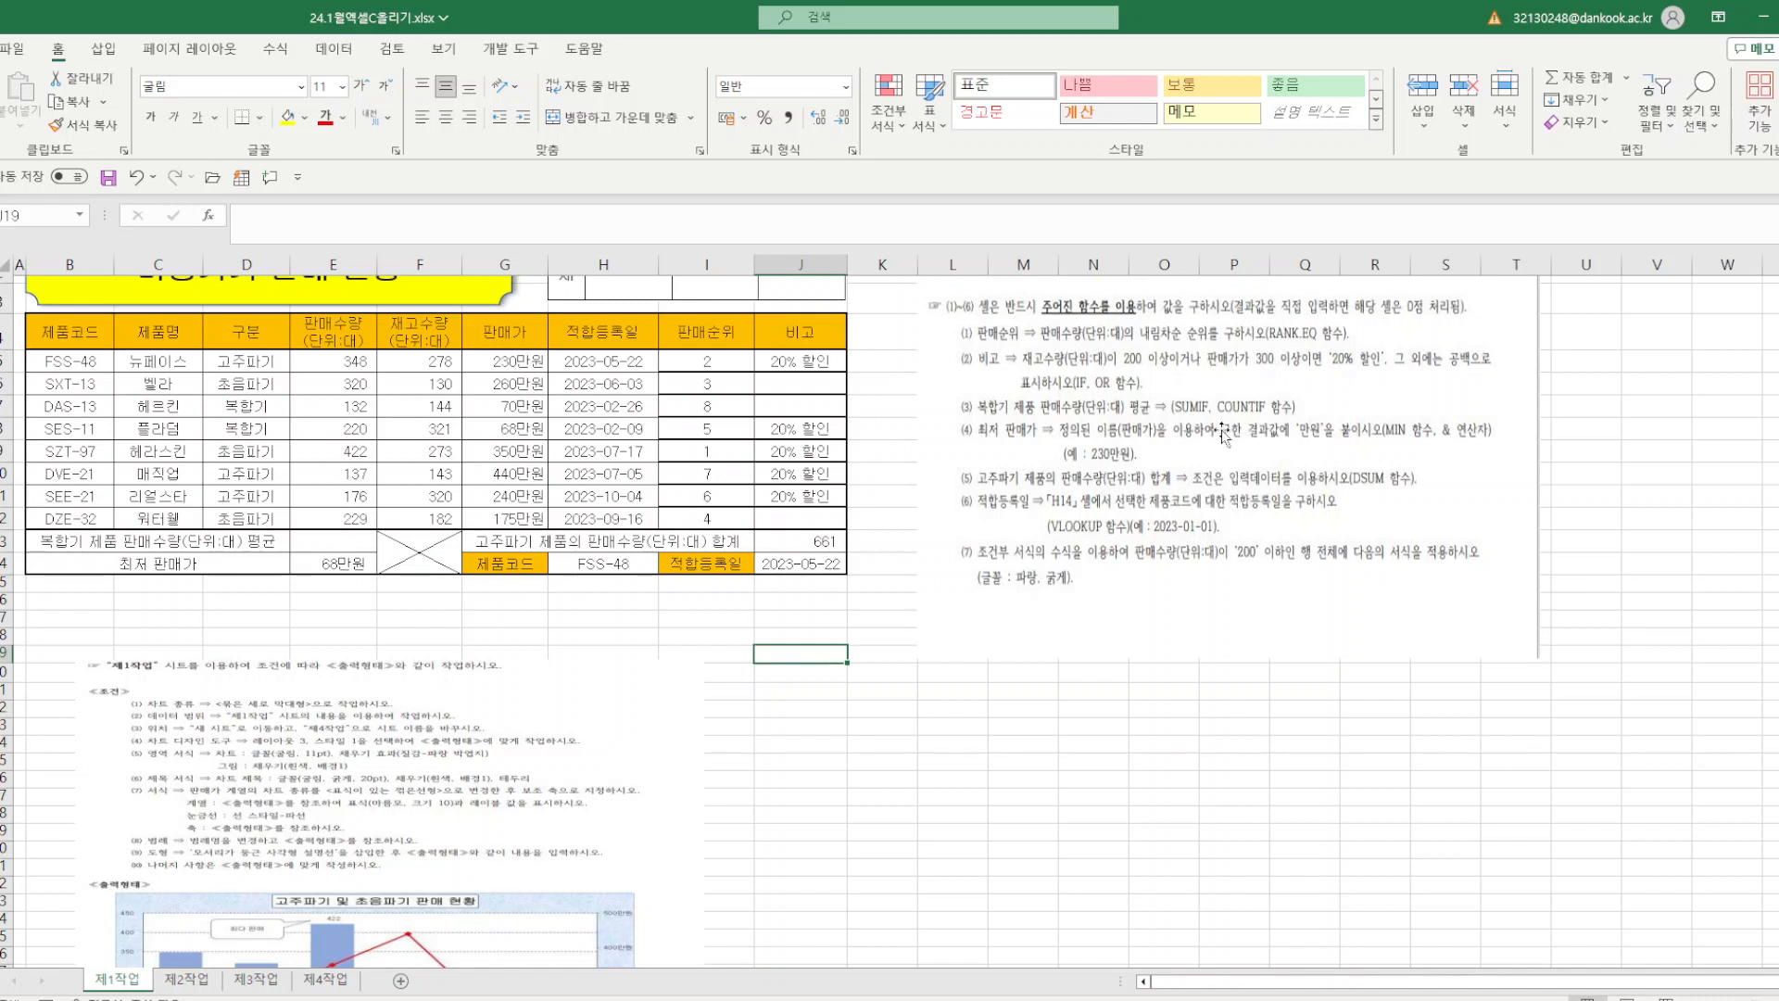
- Start a SUMIF function in cell E13 with range D5:D12 and criteria D7, keeping its arguments dialog clear of the source columns
left_click(318, 546)
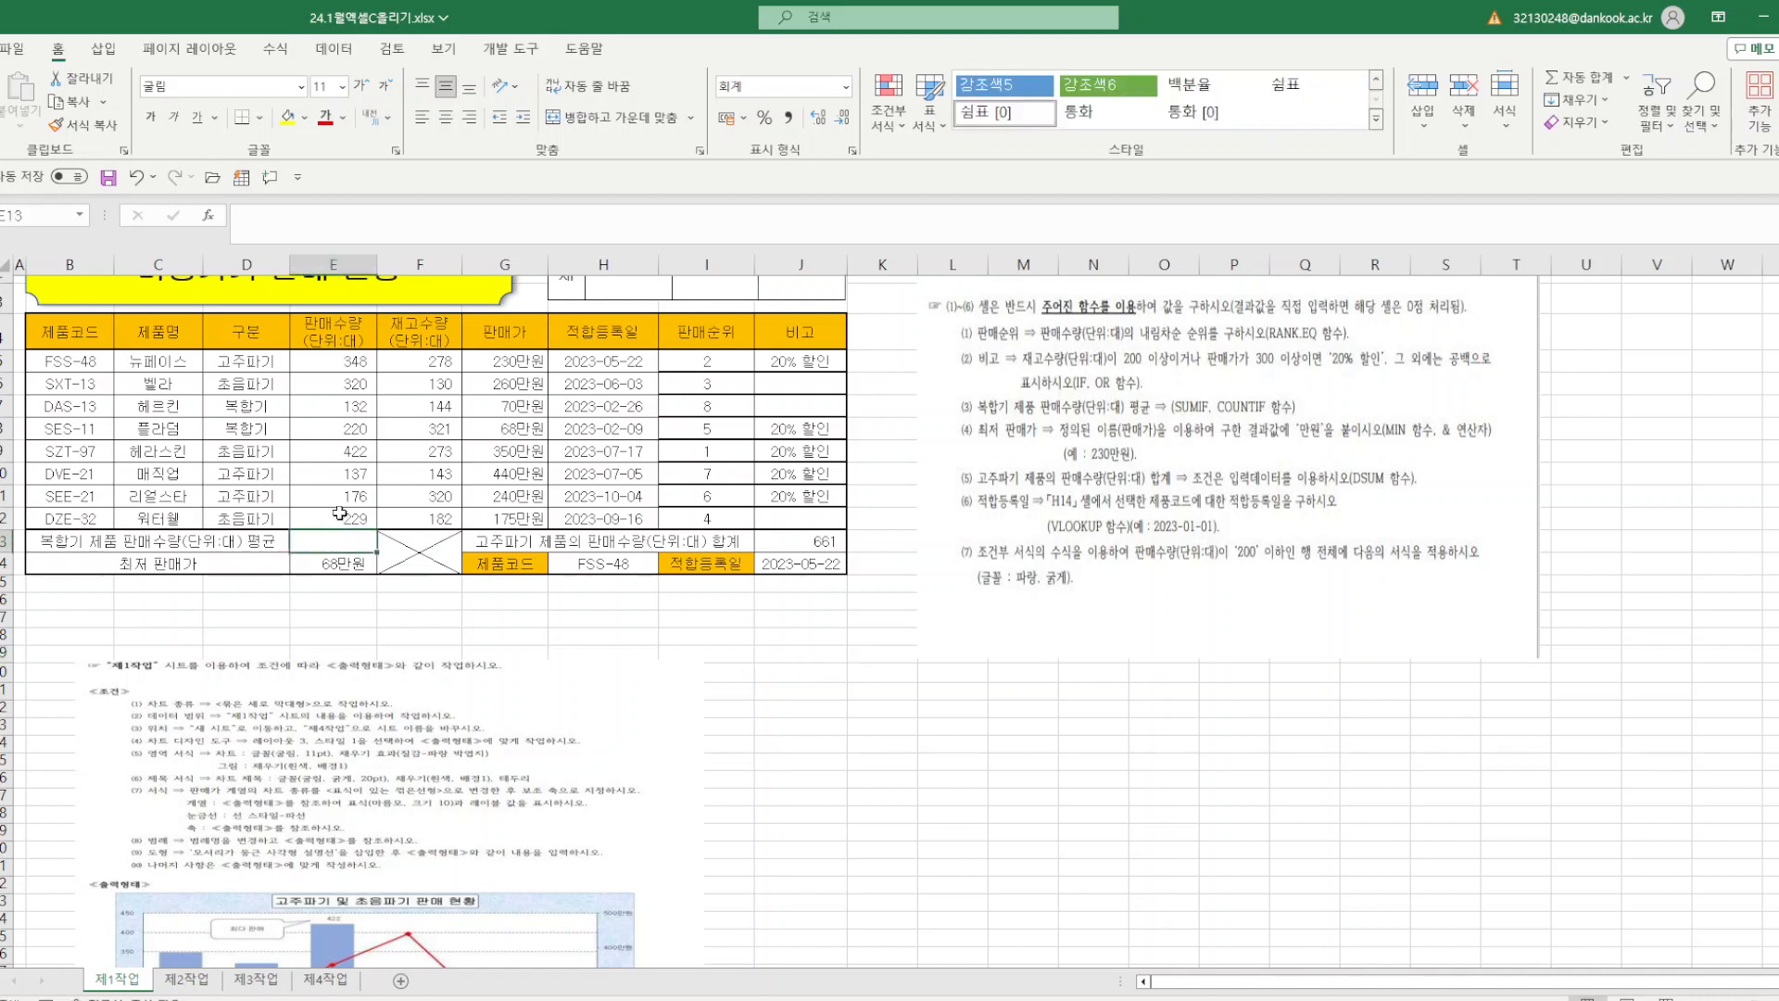
type("=SU")
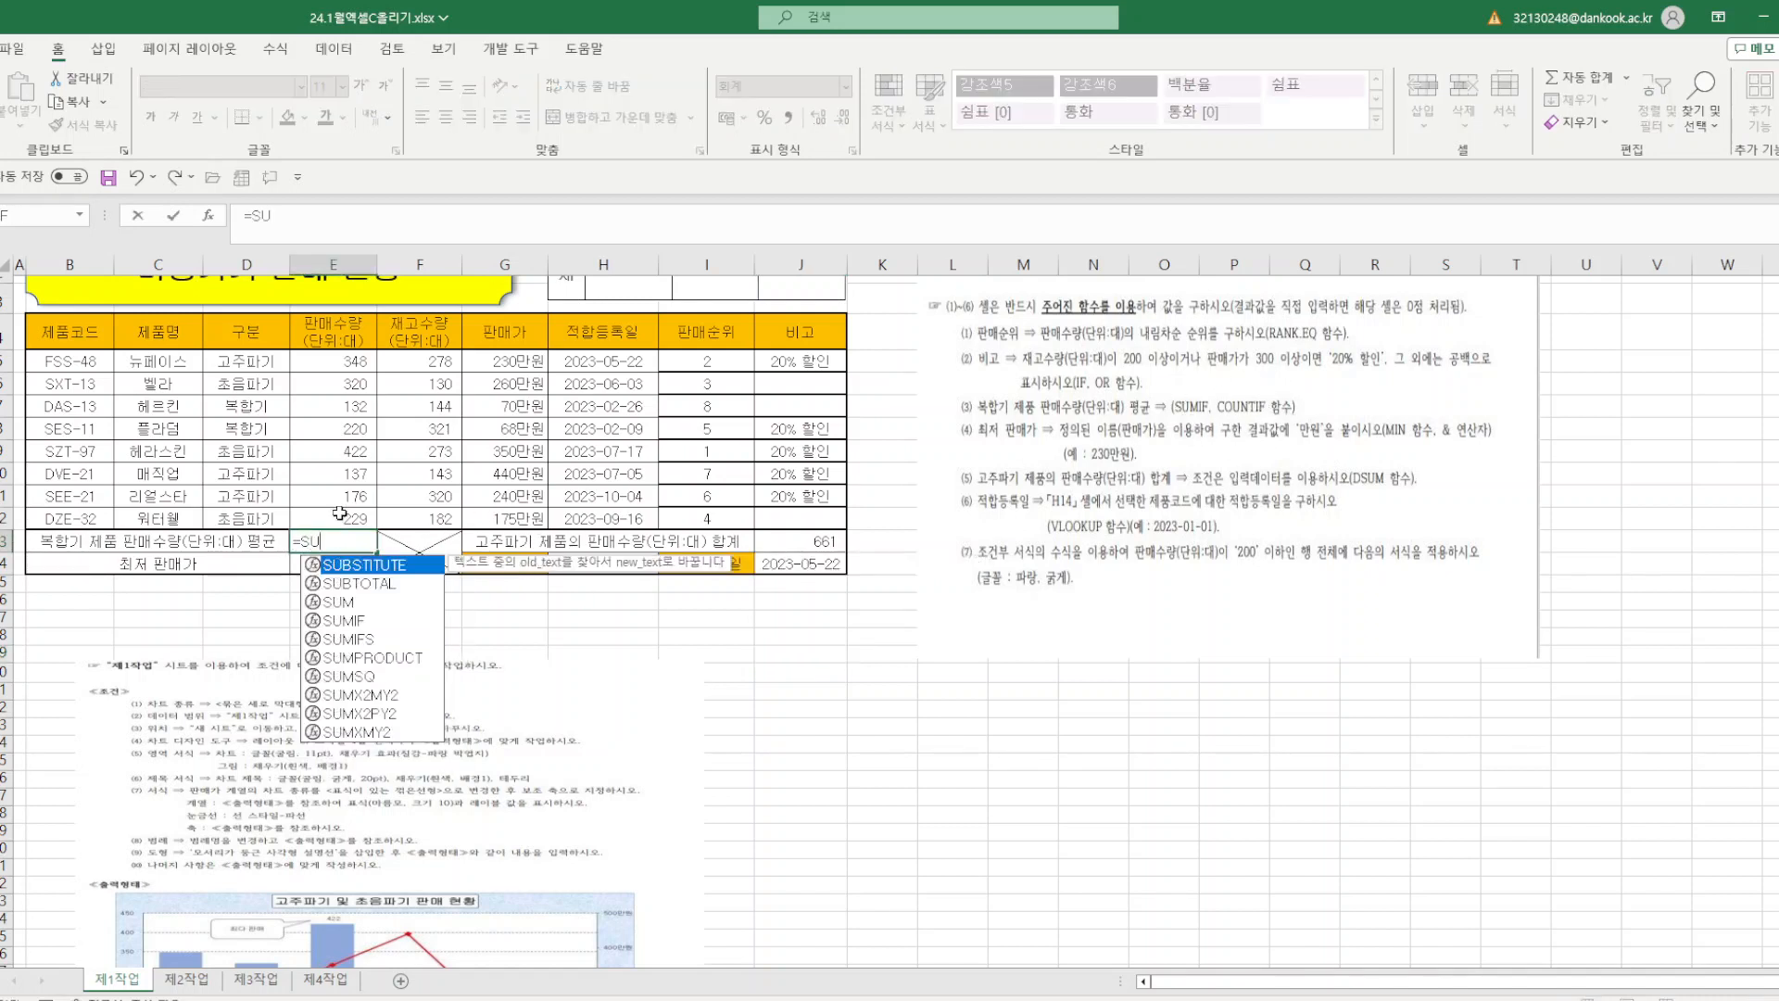
type("MIF(")
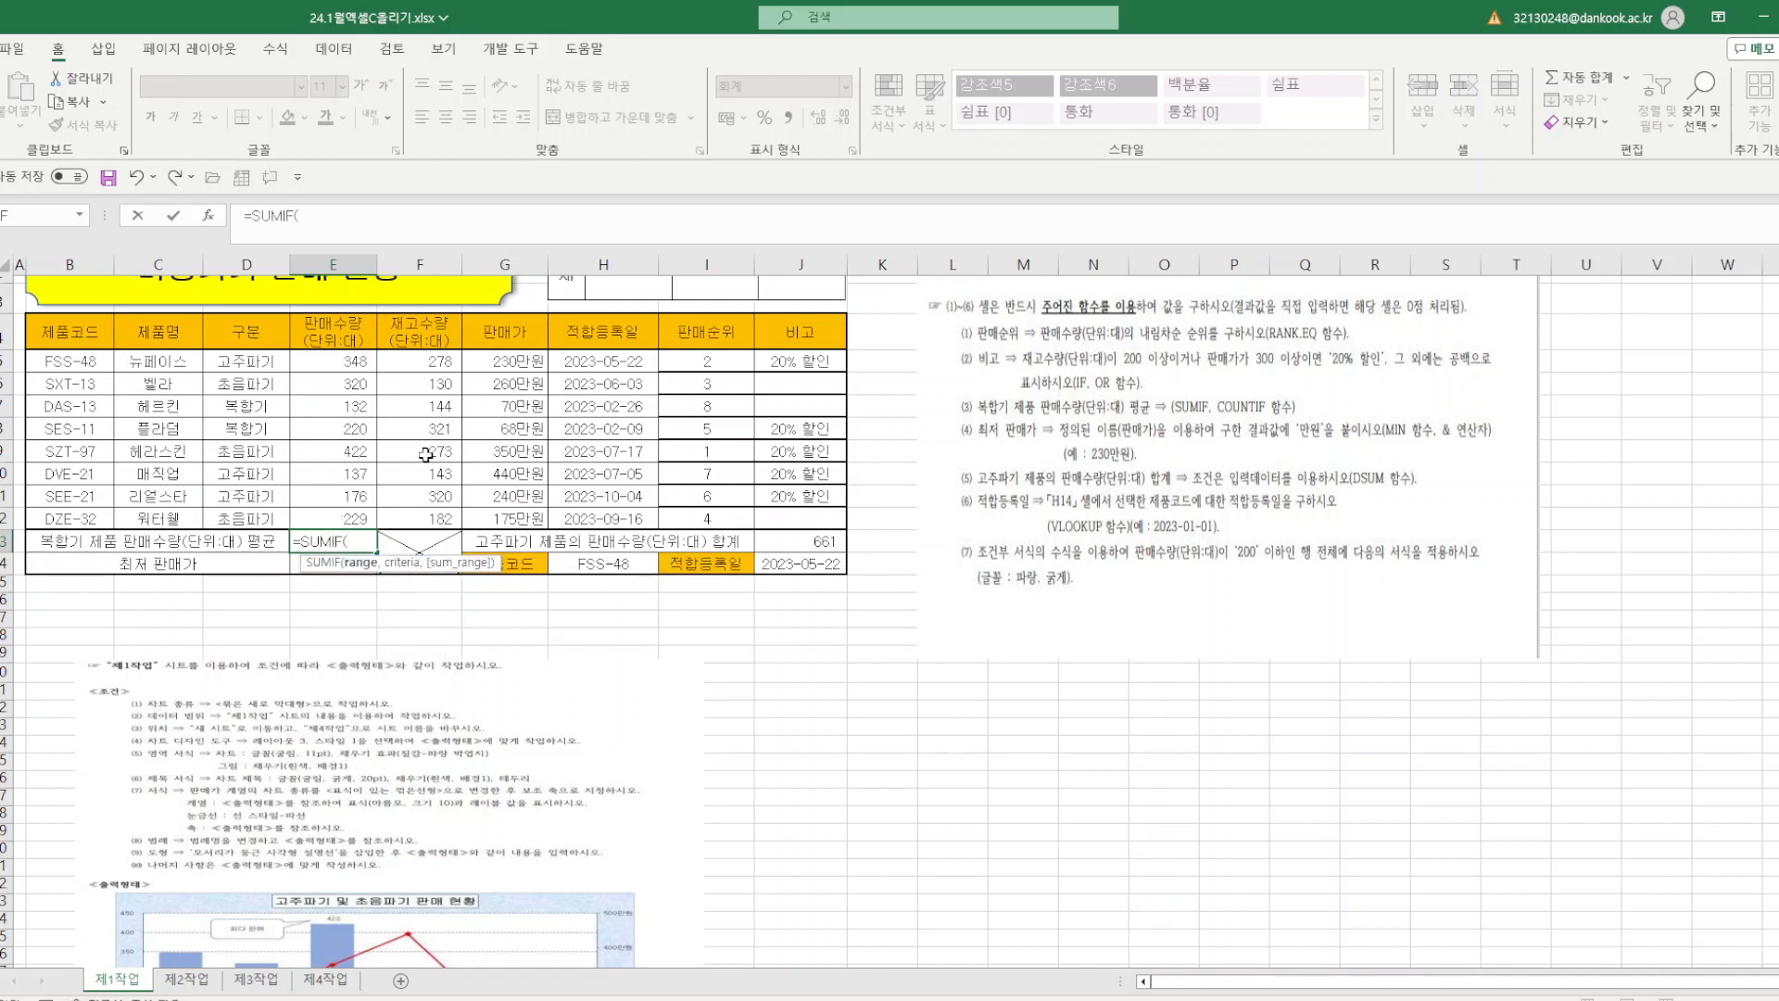
left_click(208, 220)
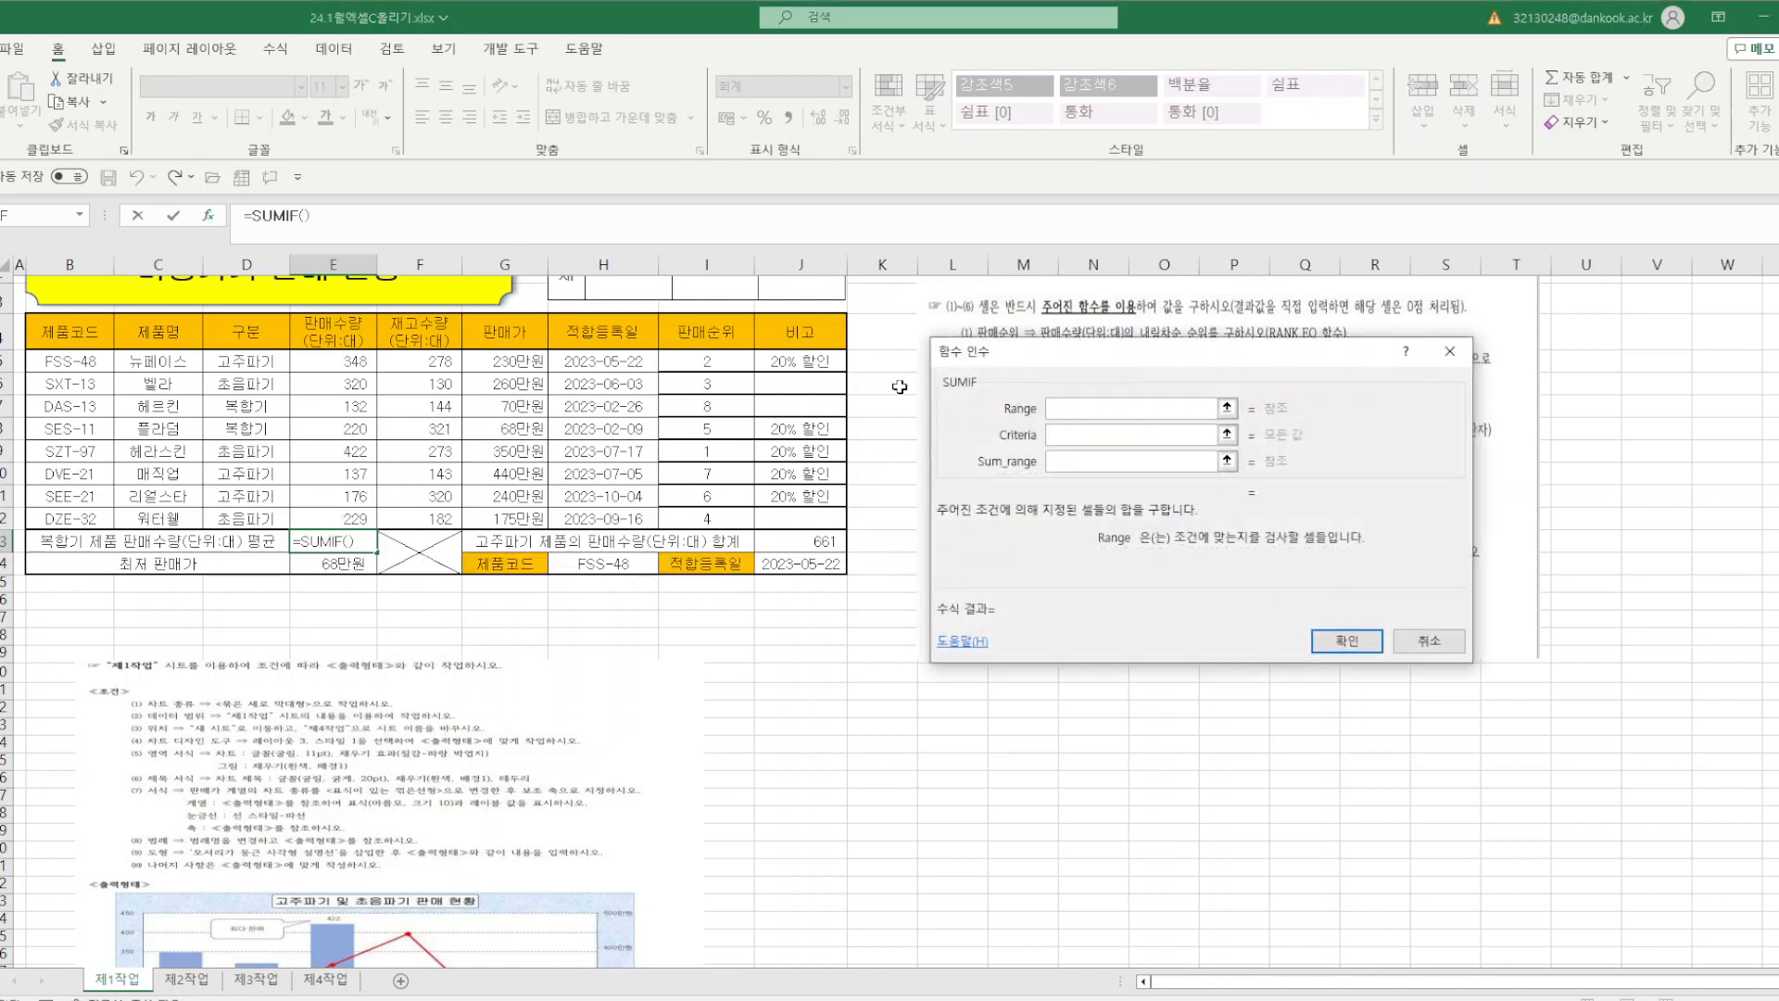
left_click_drag(1062, 368, 795, 316)
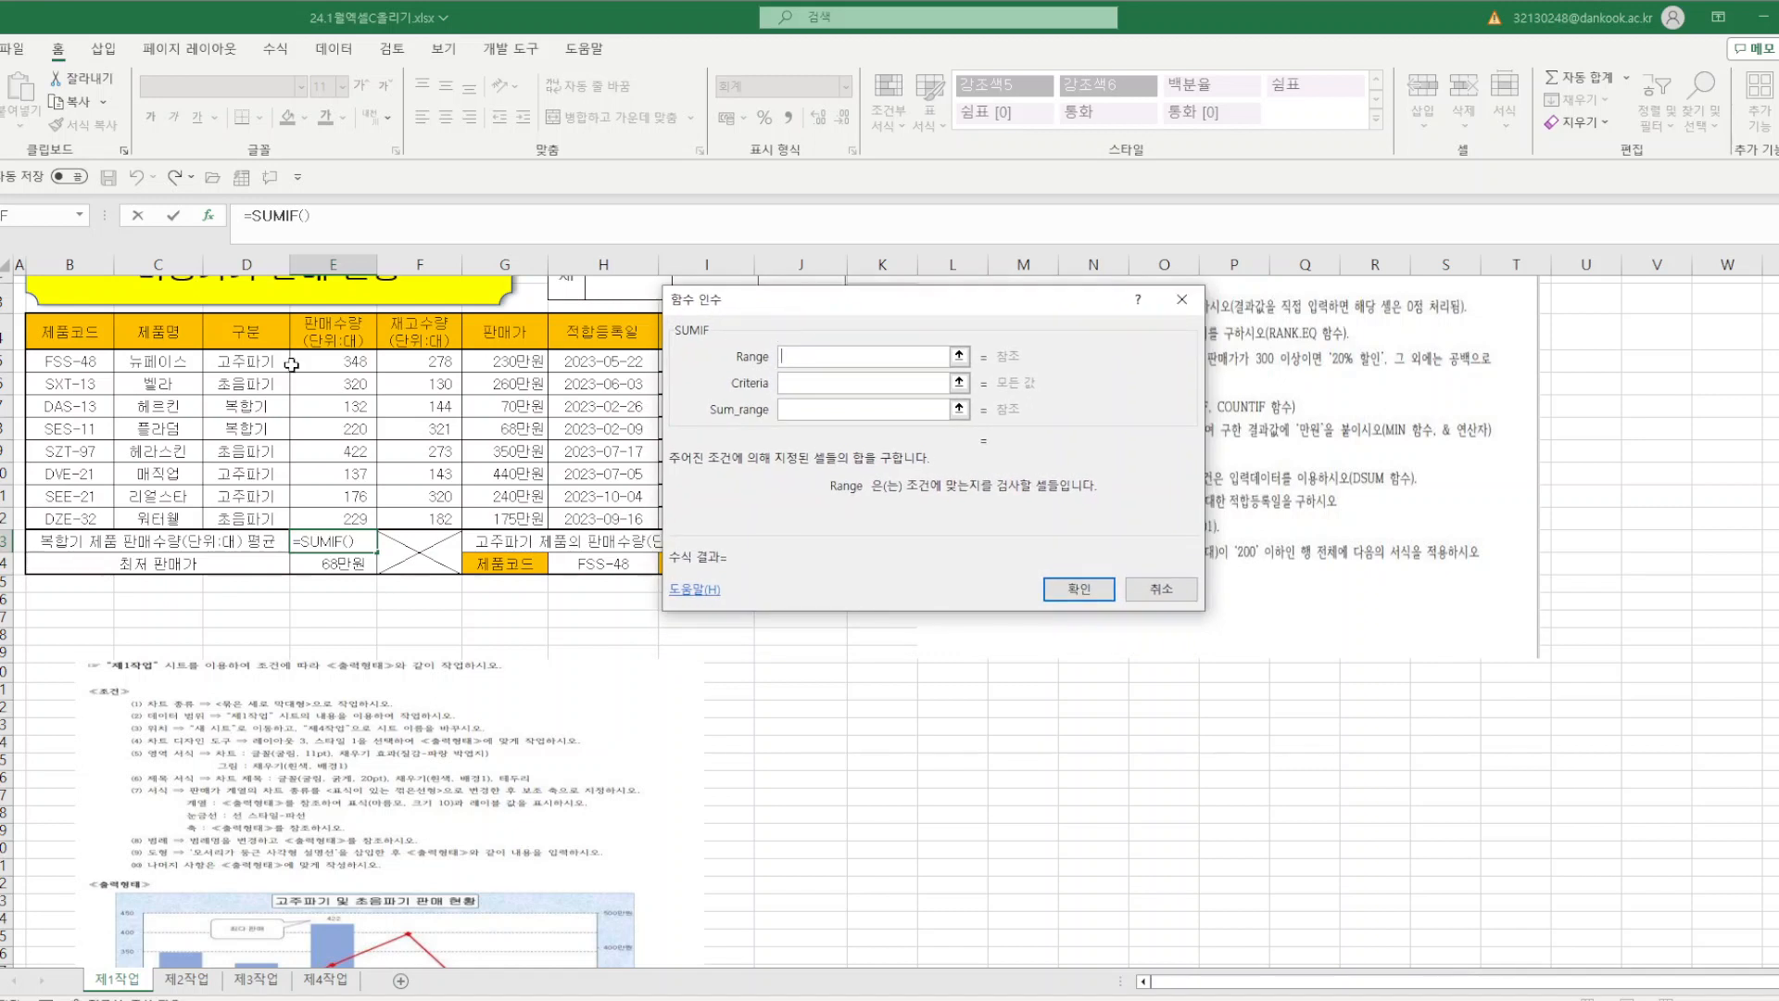
left_click_drag(229, 361, 236, 519)
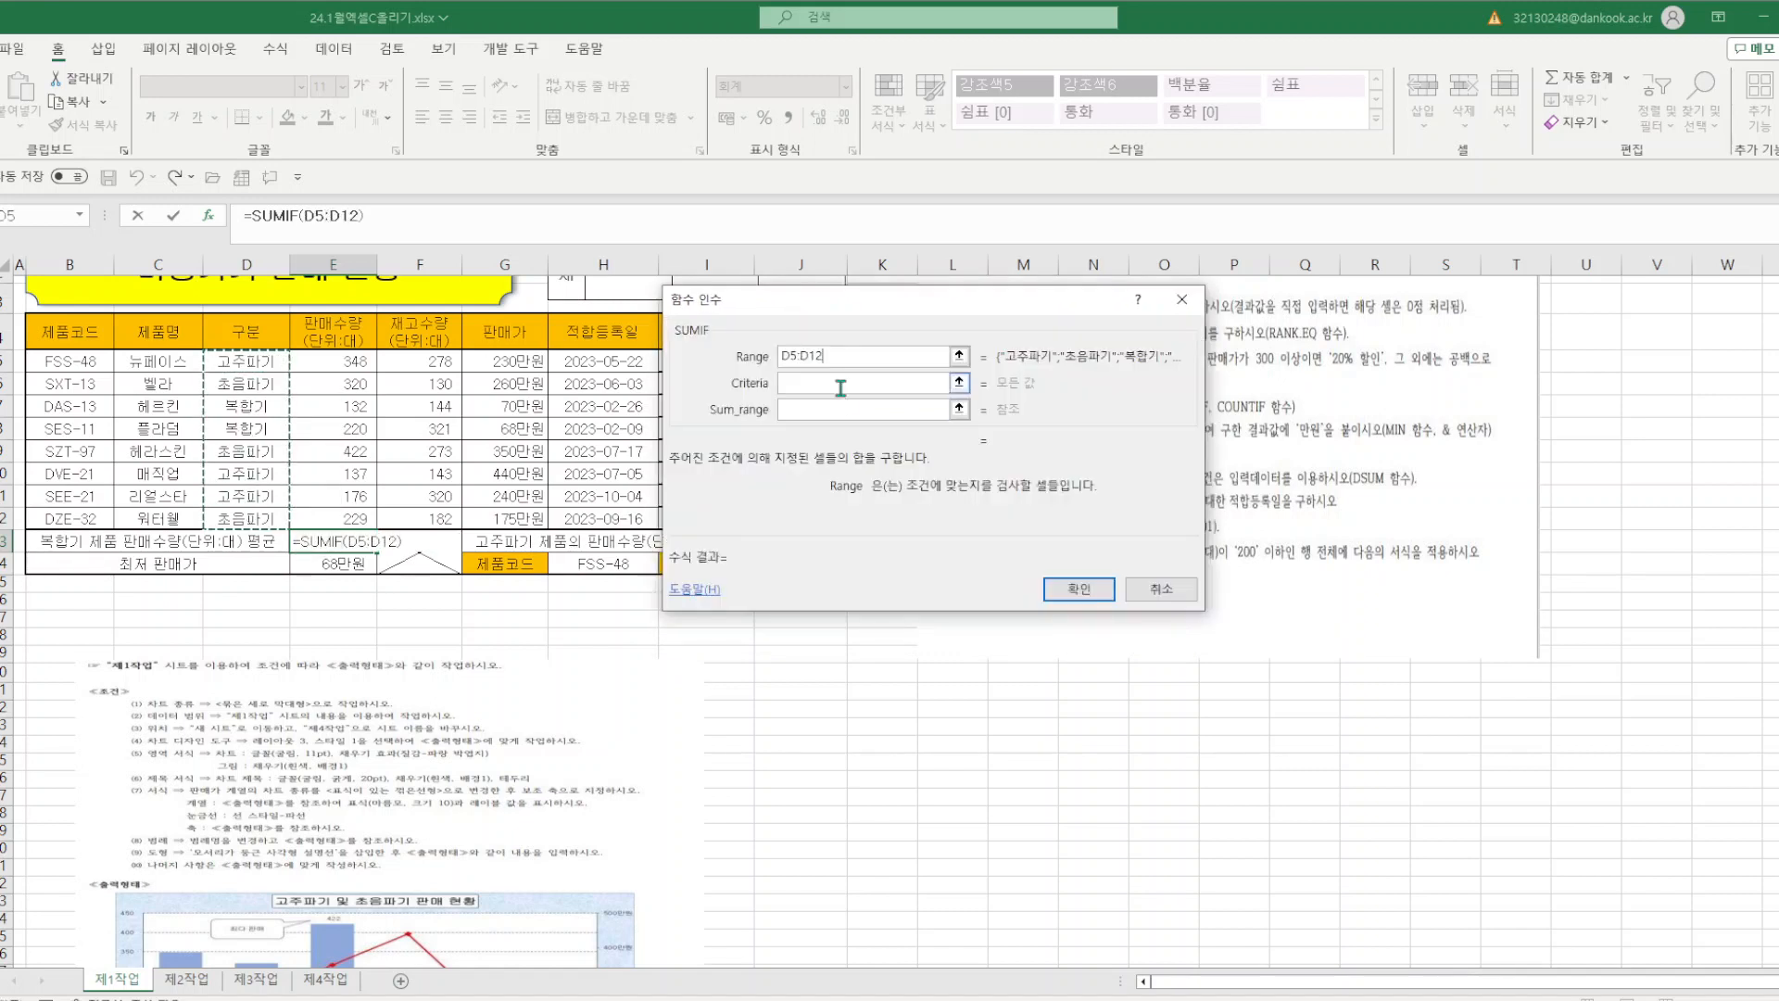
left_click(827, 390)
left_click(260, 407)
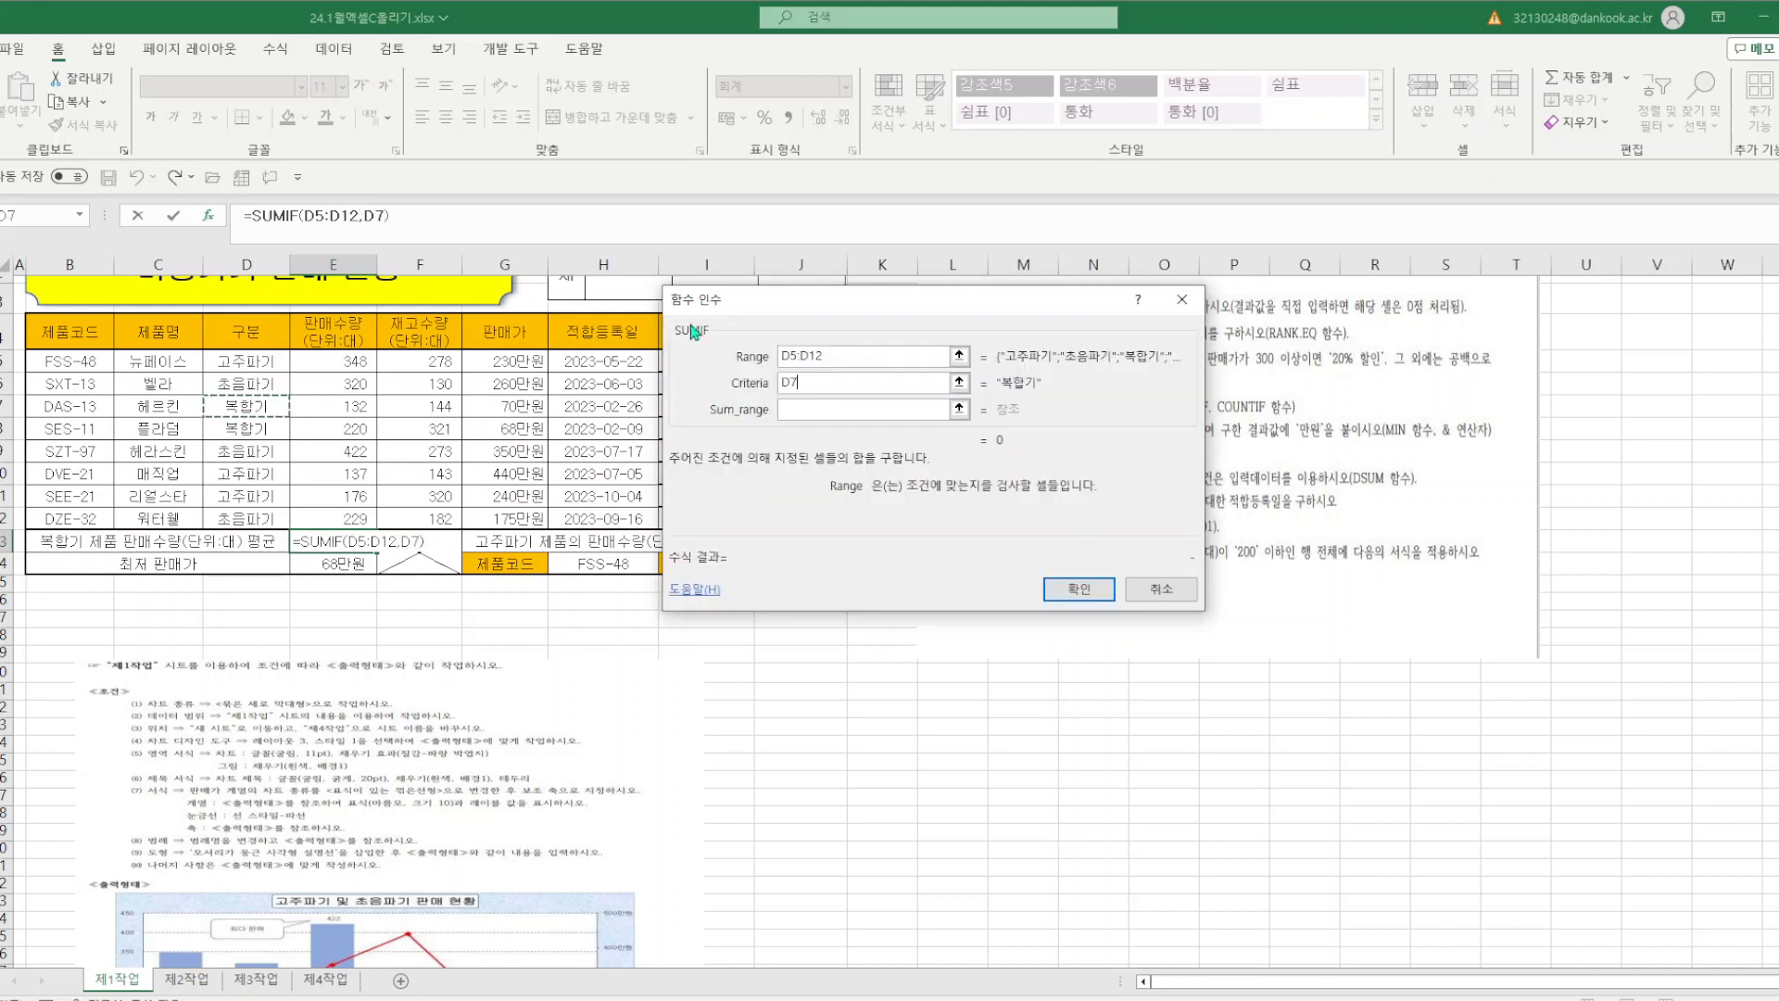
left_click_drag(1015, 303, 732, 506)
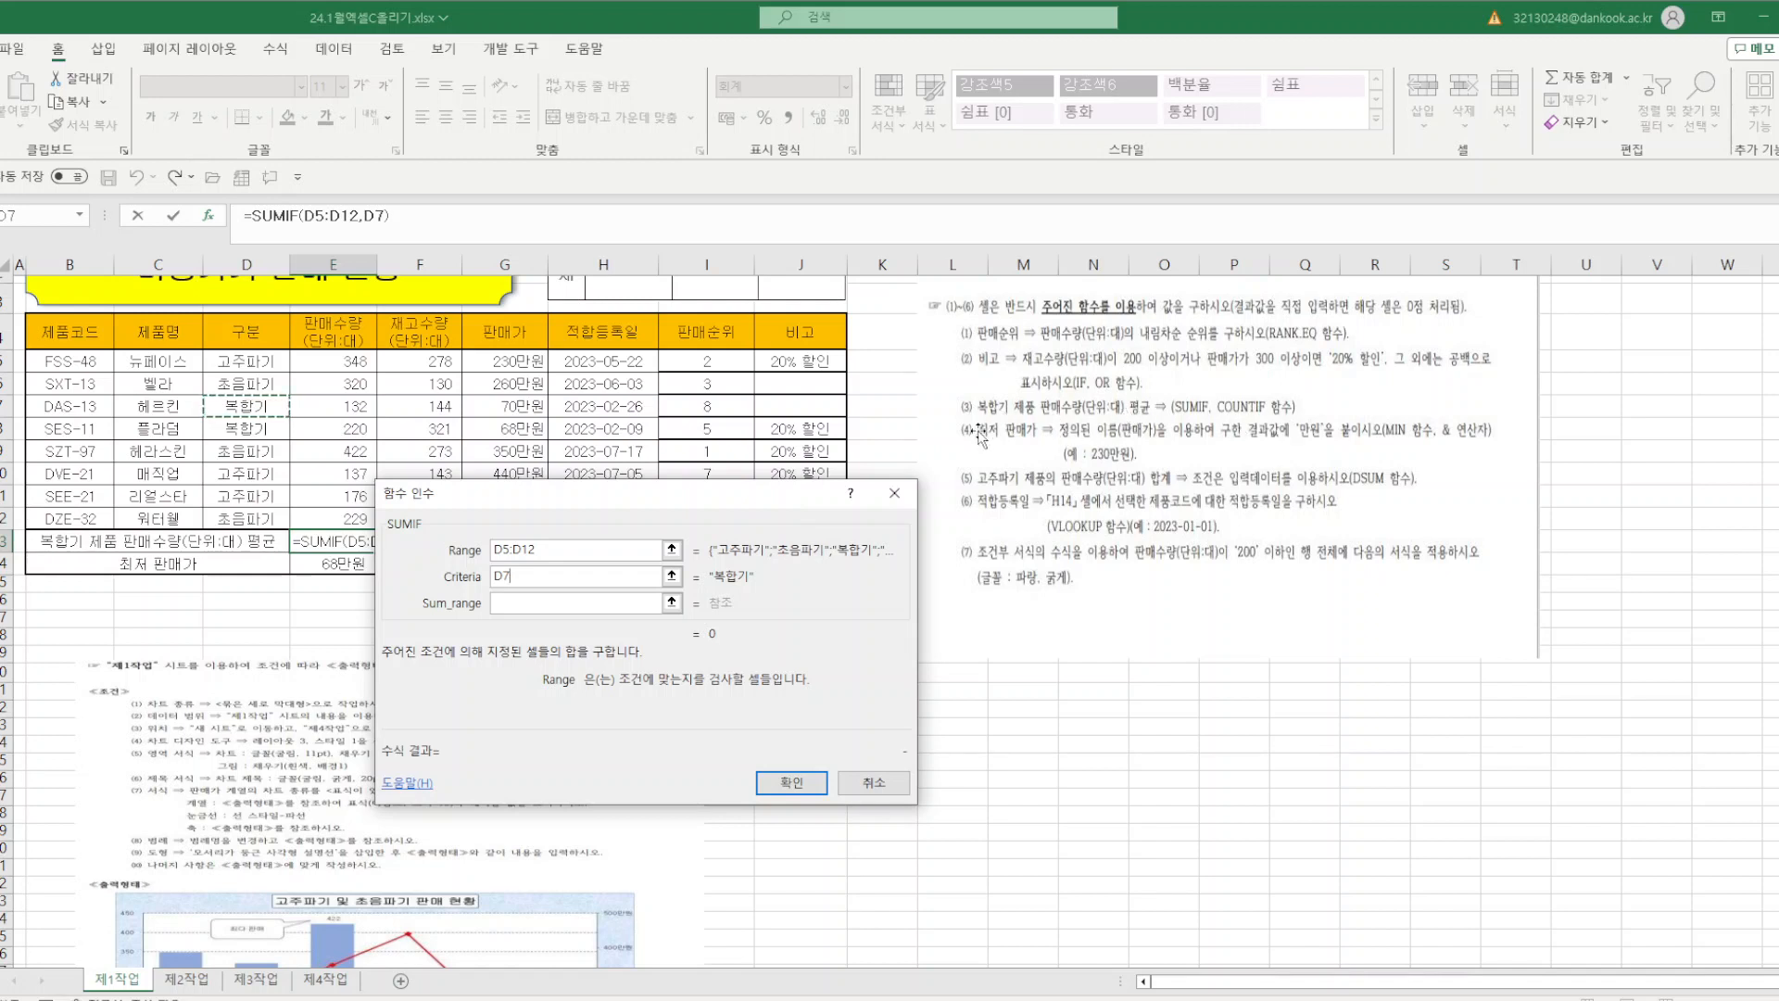
left_click_drag(748, 503, 1052, 315)
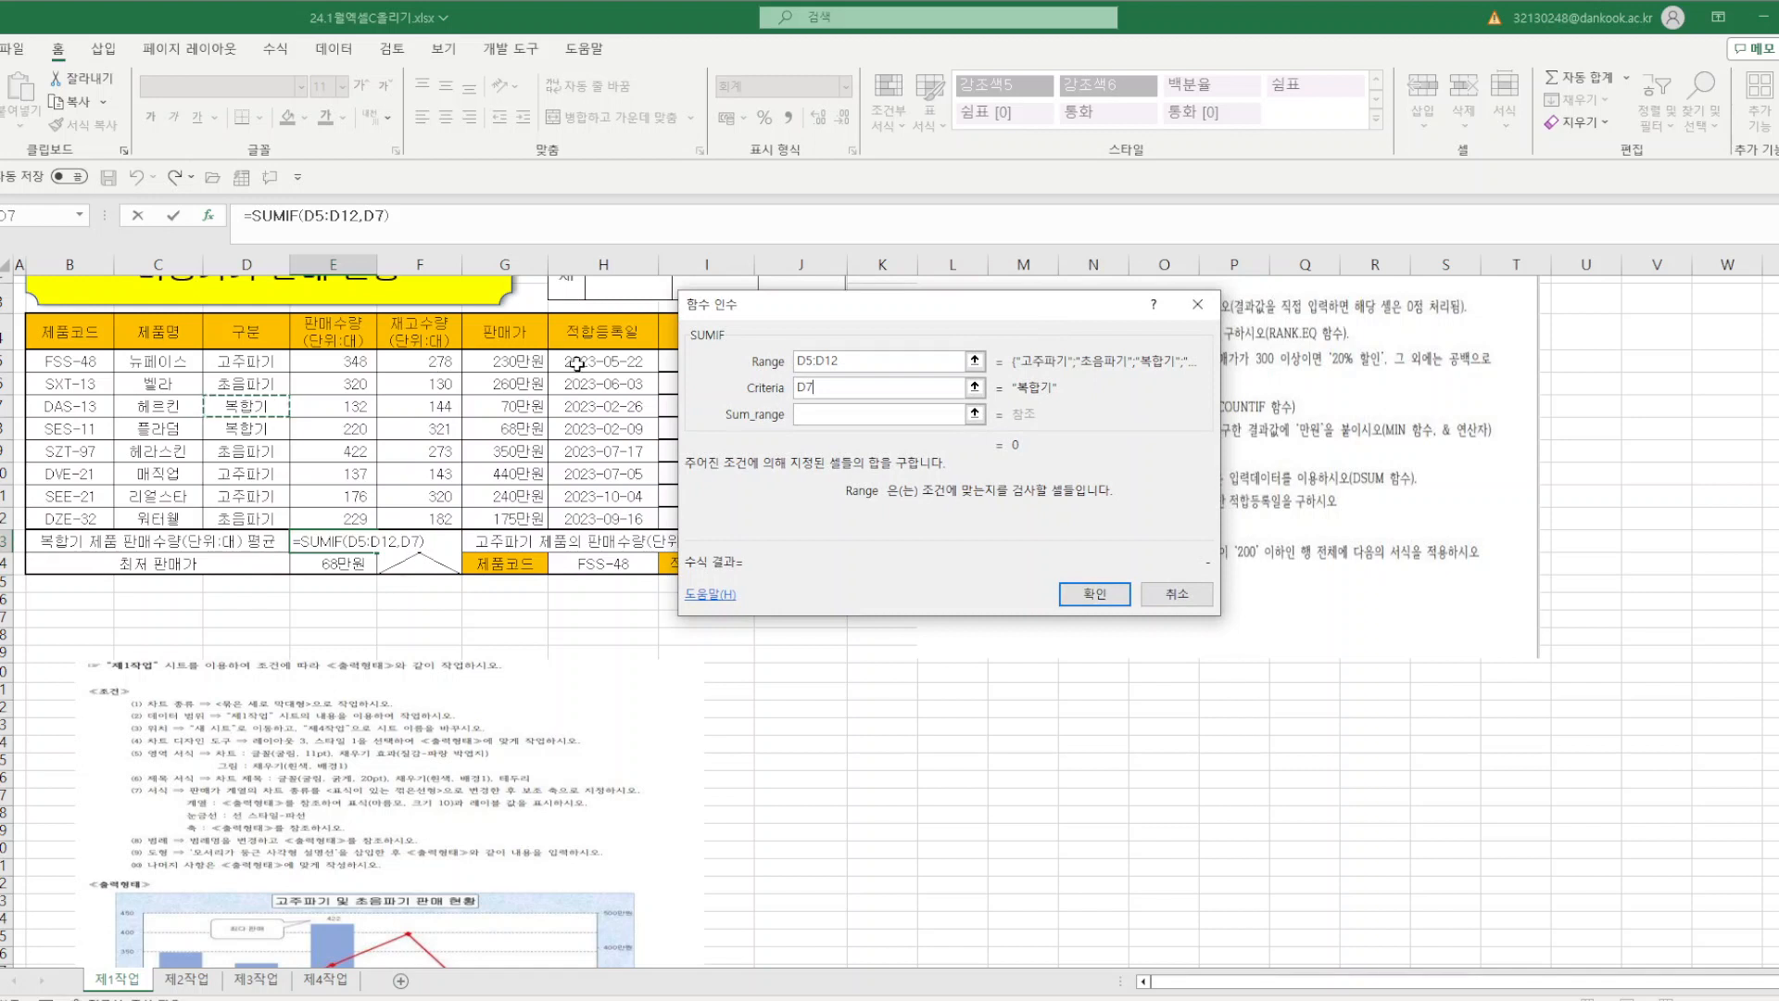
left_click_drag(319, 361, 332, 519)
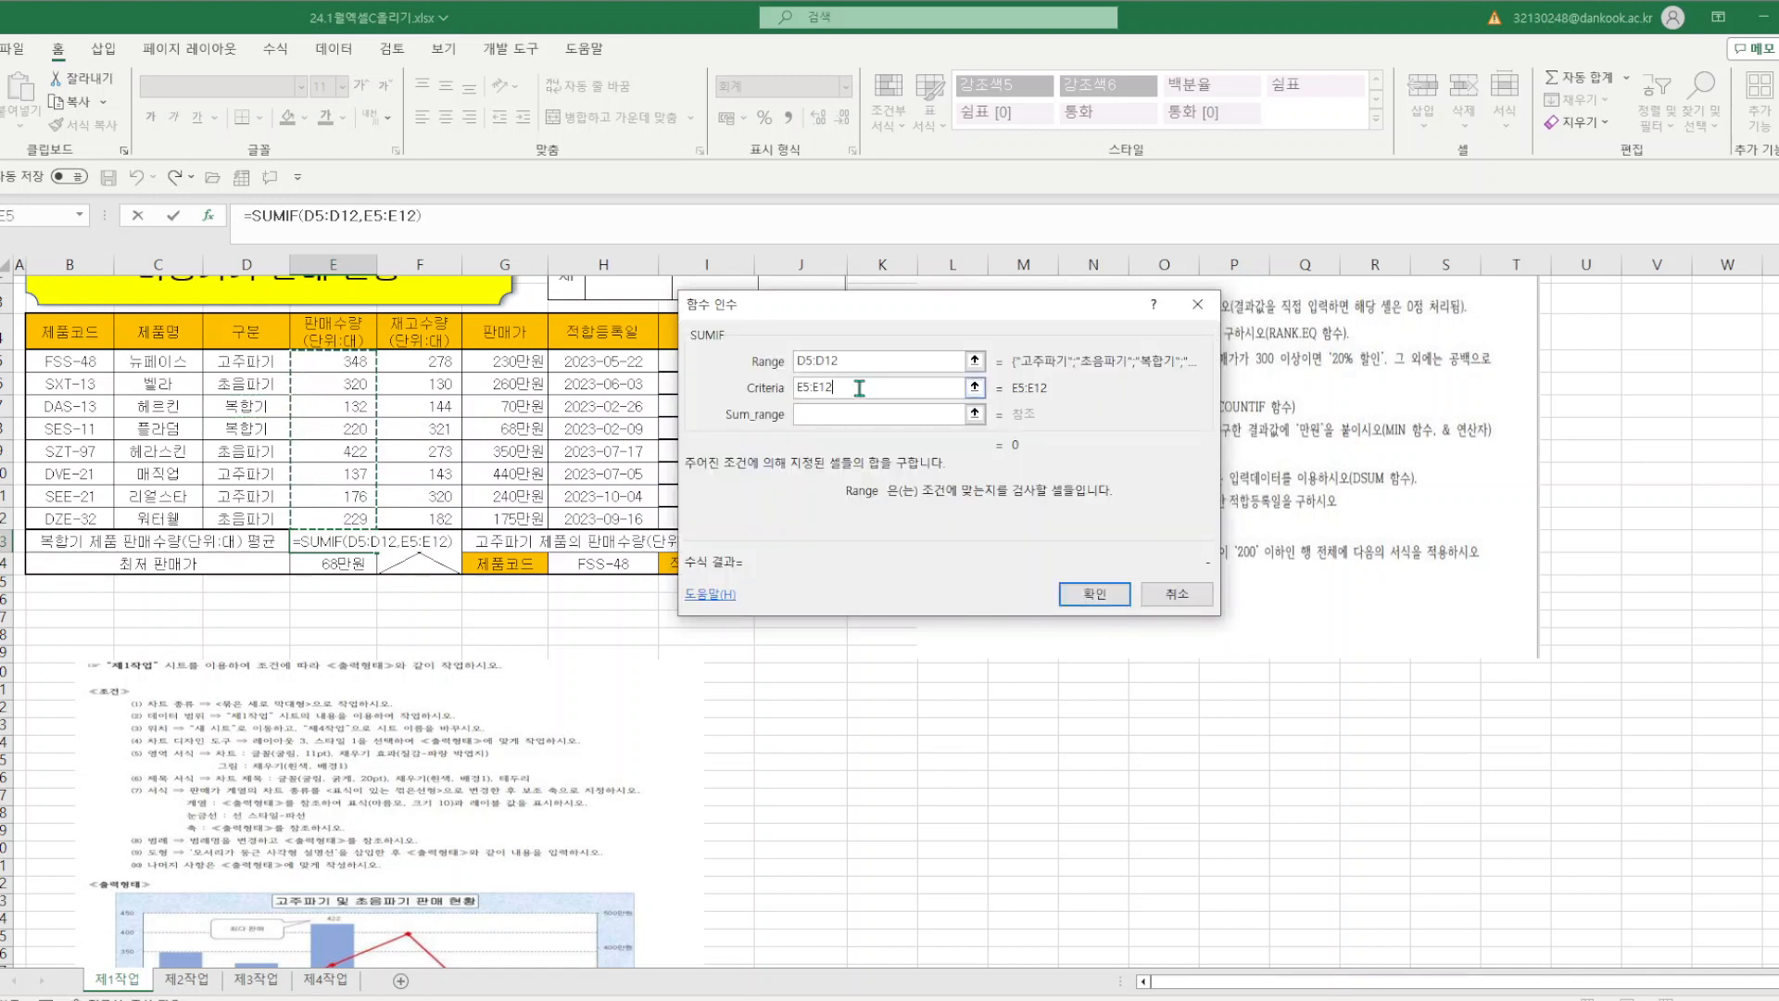
left_click_drag(853, 386, 771, 386)
key("BackSpace")
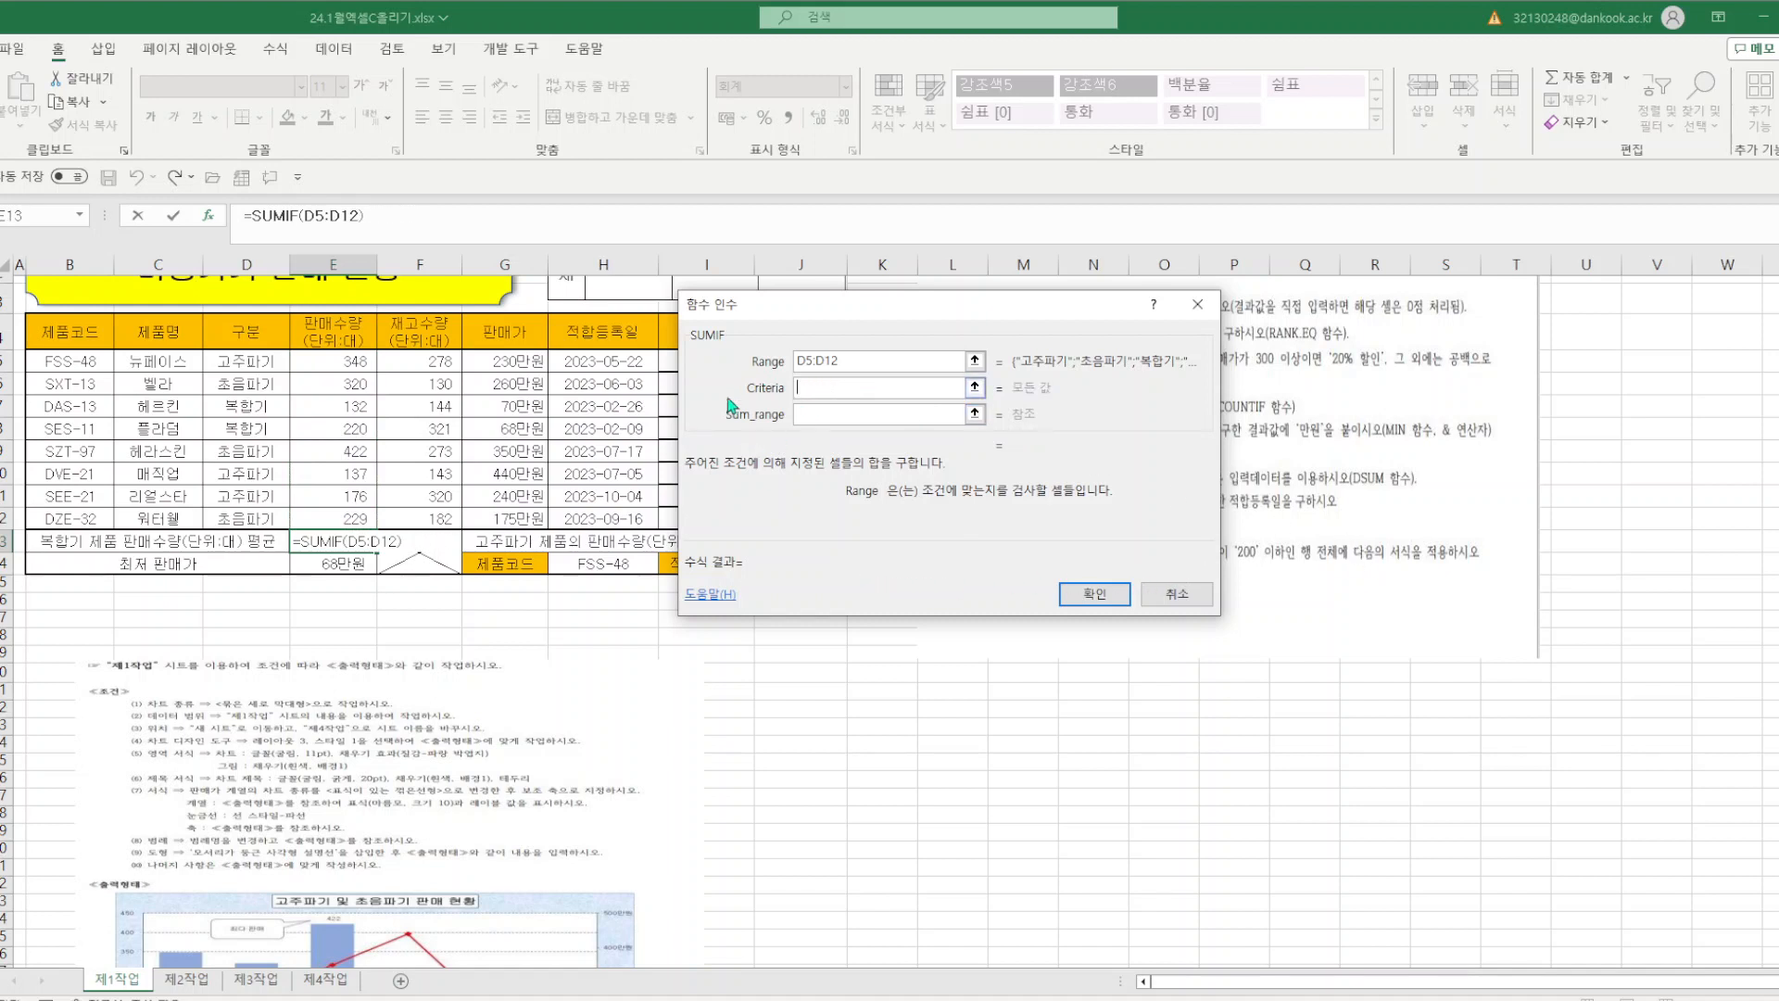
left_click(249, 406)
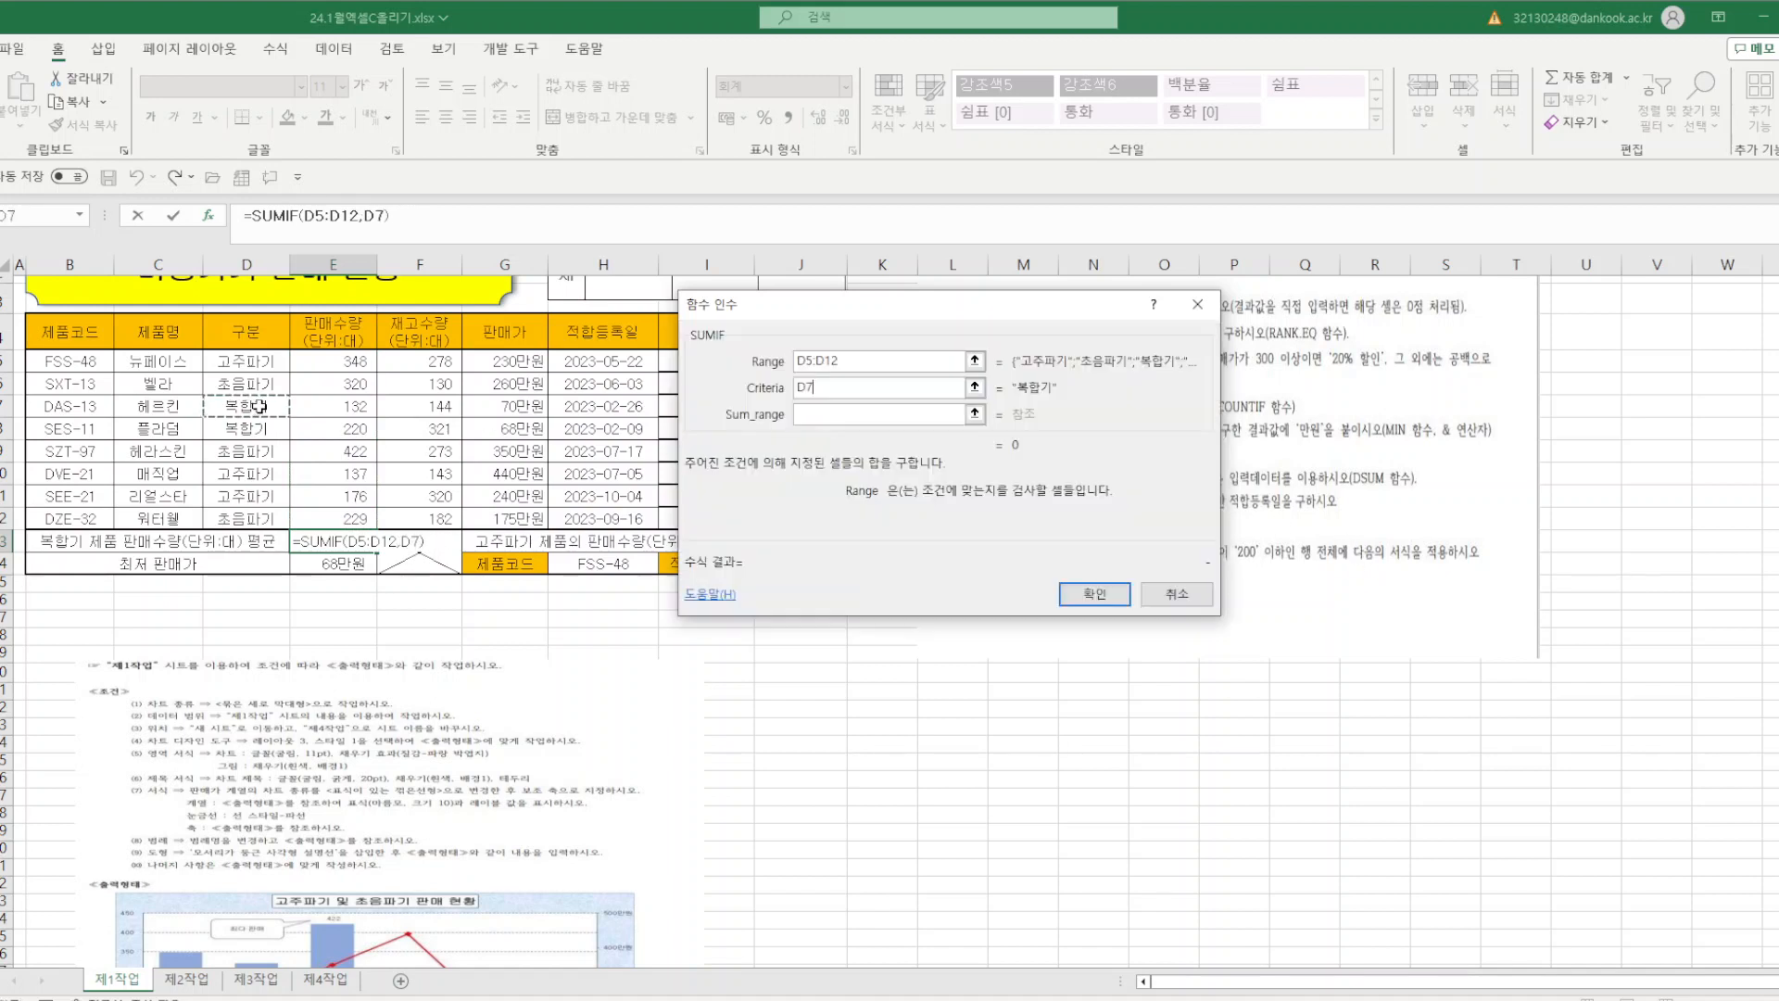
- Set the SUMIF sum range to the sales quantities E5:E12 and enter the formula
left_click(821, 417)
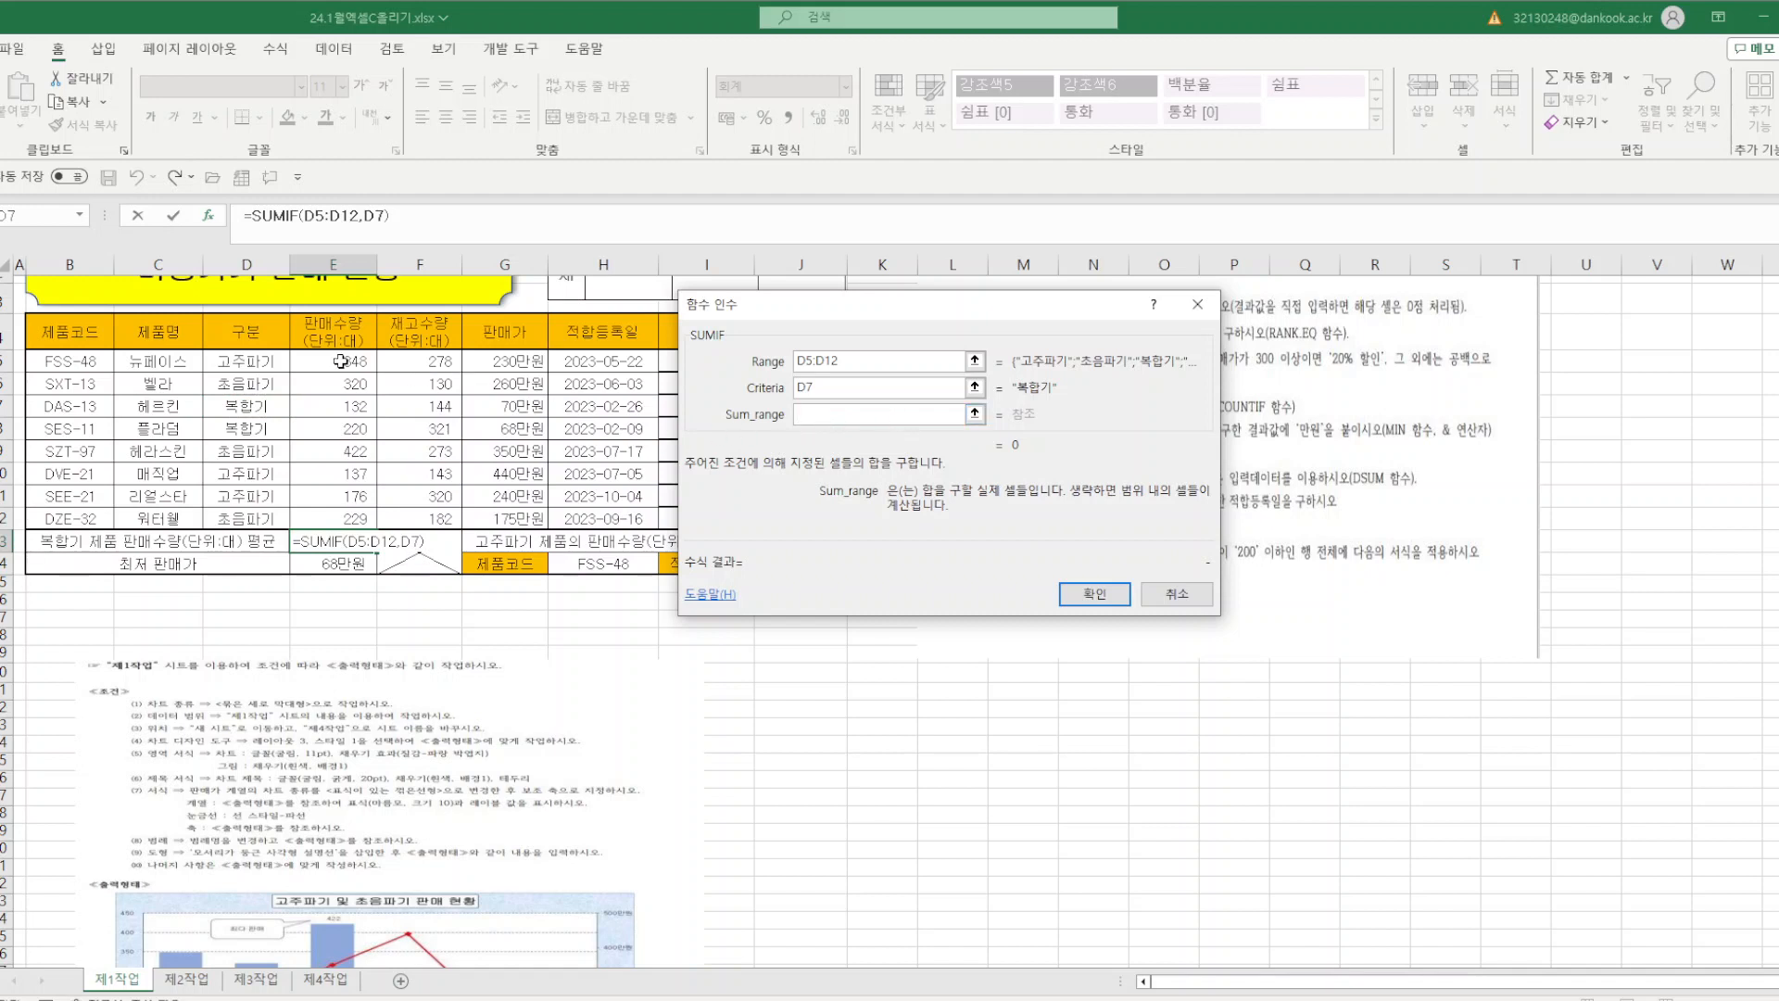
left_click_drag(340, 362, 338, 519)
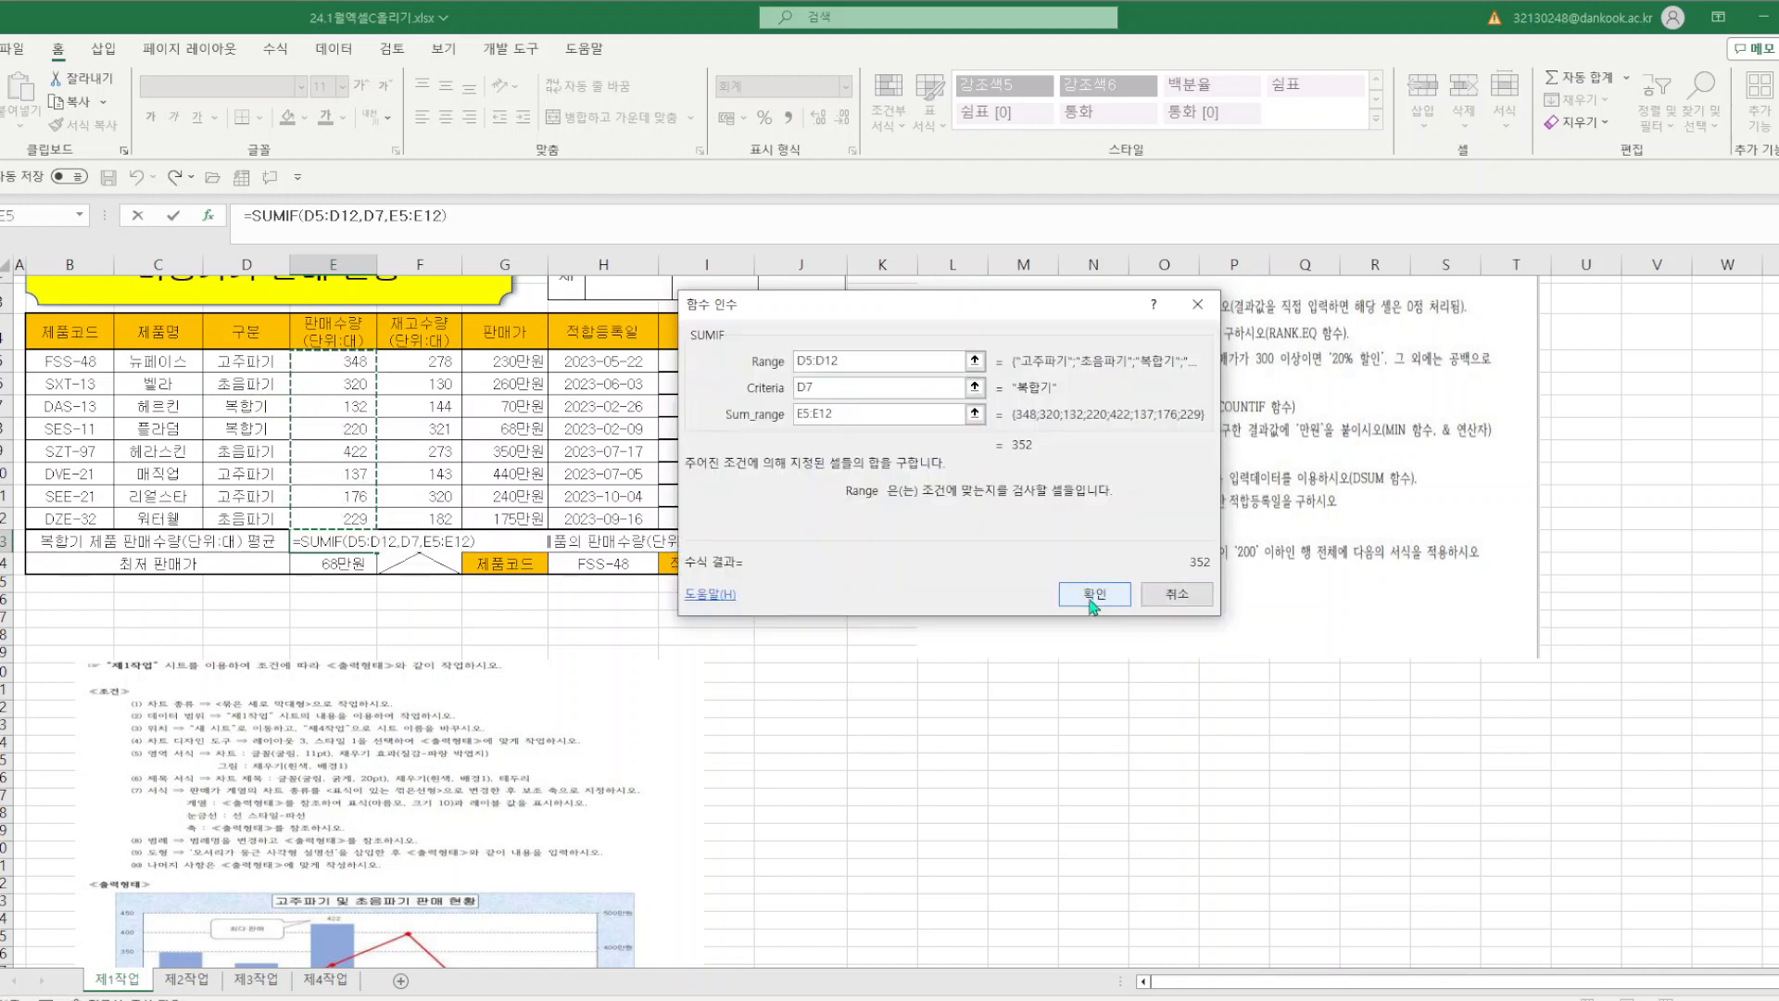
left_click(1092, 601)
- Divide the SUMIF in E13 by a COUNTIF function with range D5:D12 and criteria D7
left_click(448, 205)
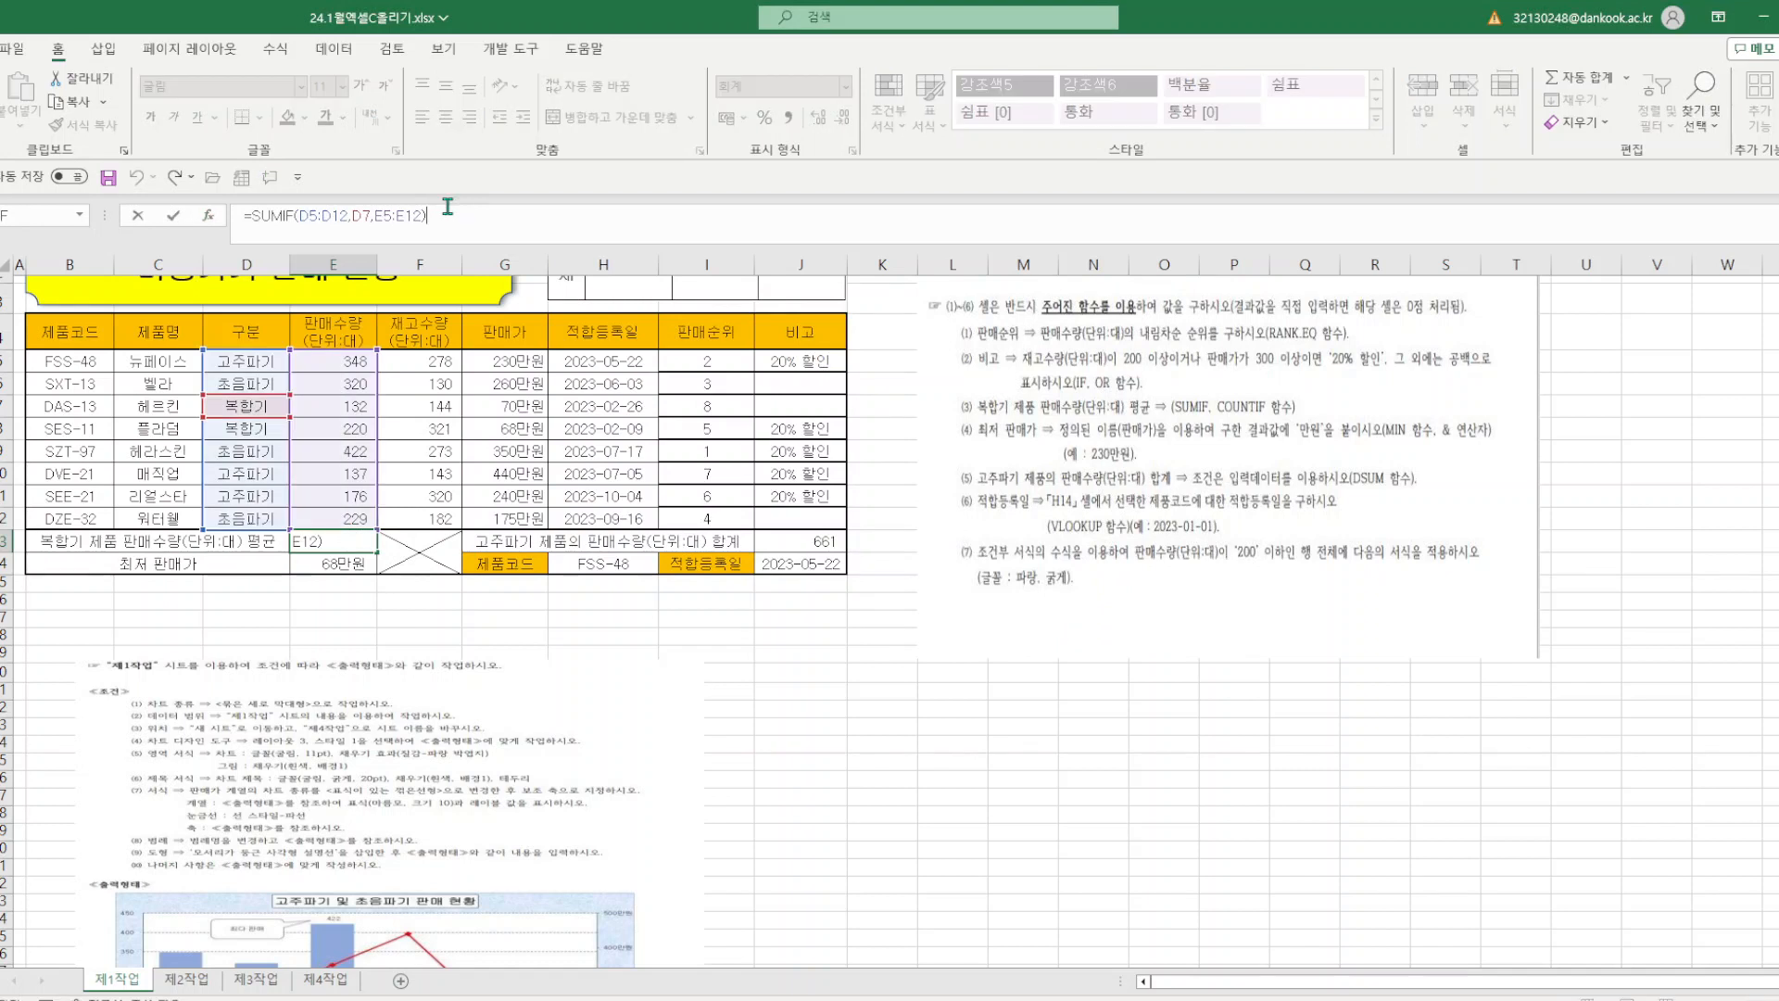
type("/COU")
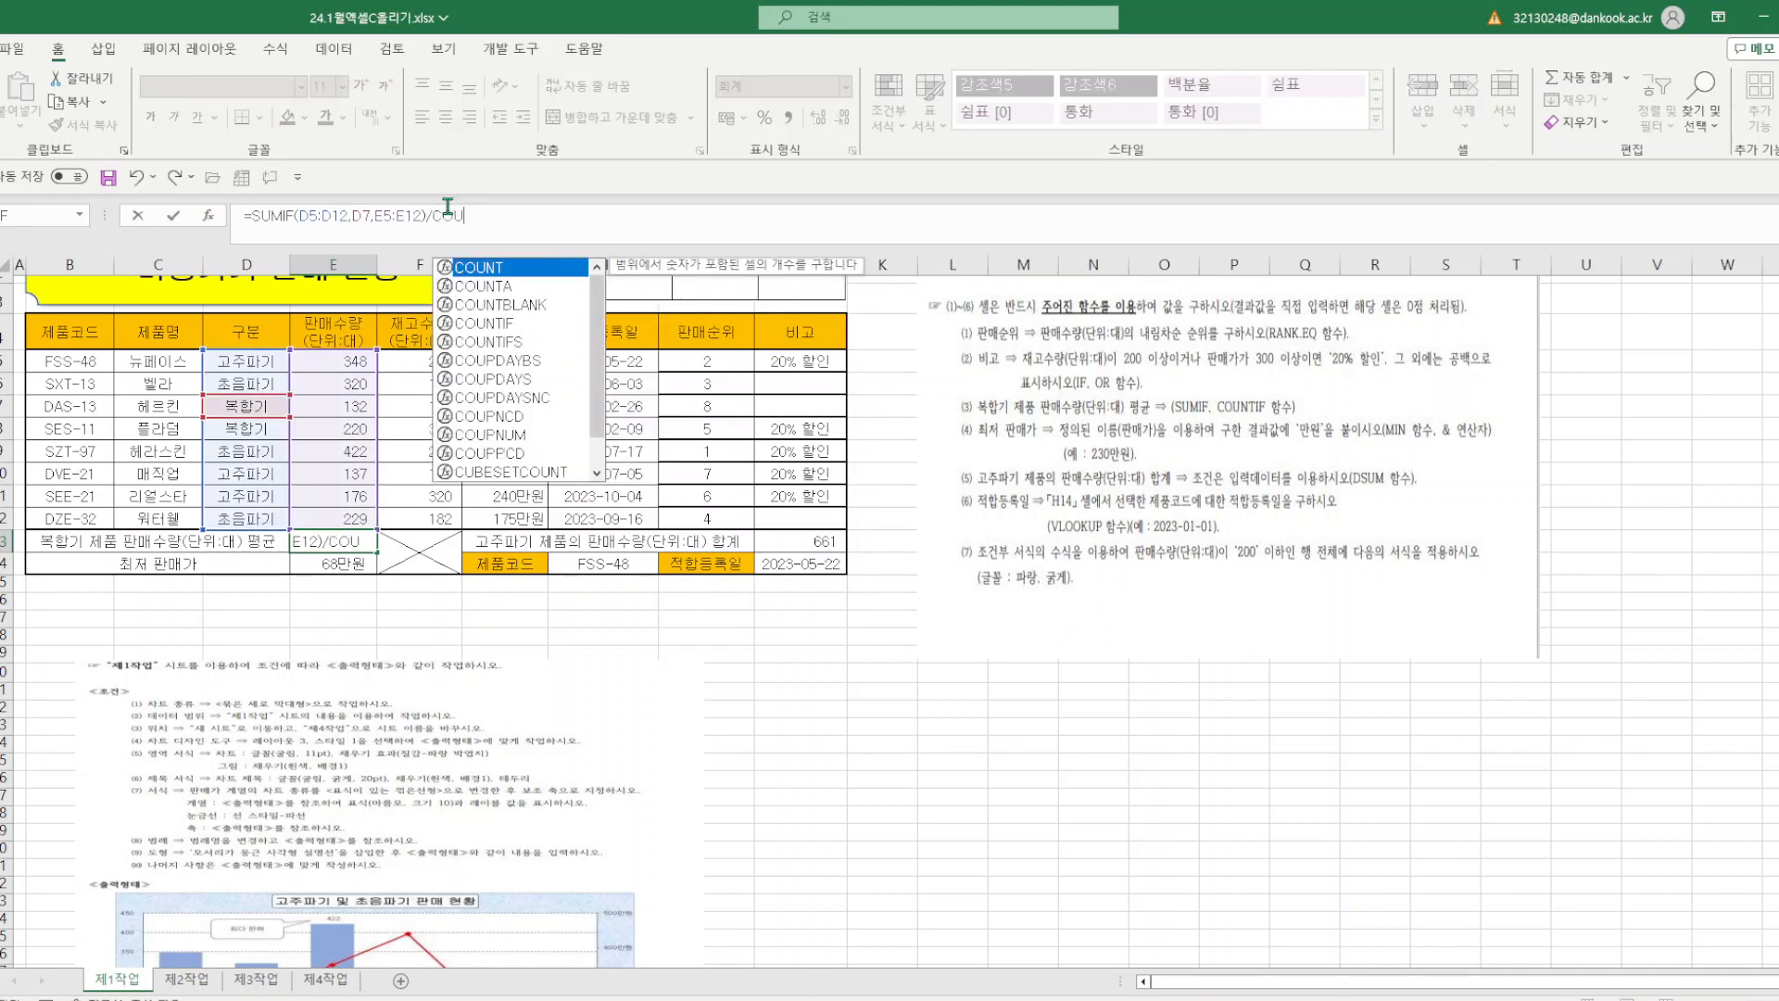
type("NTIF(")
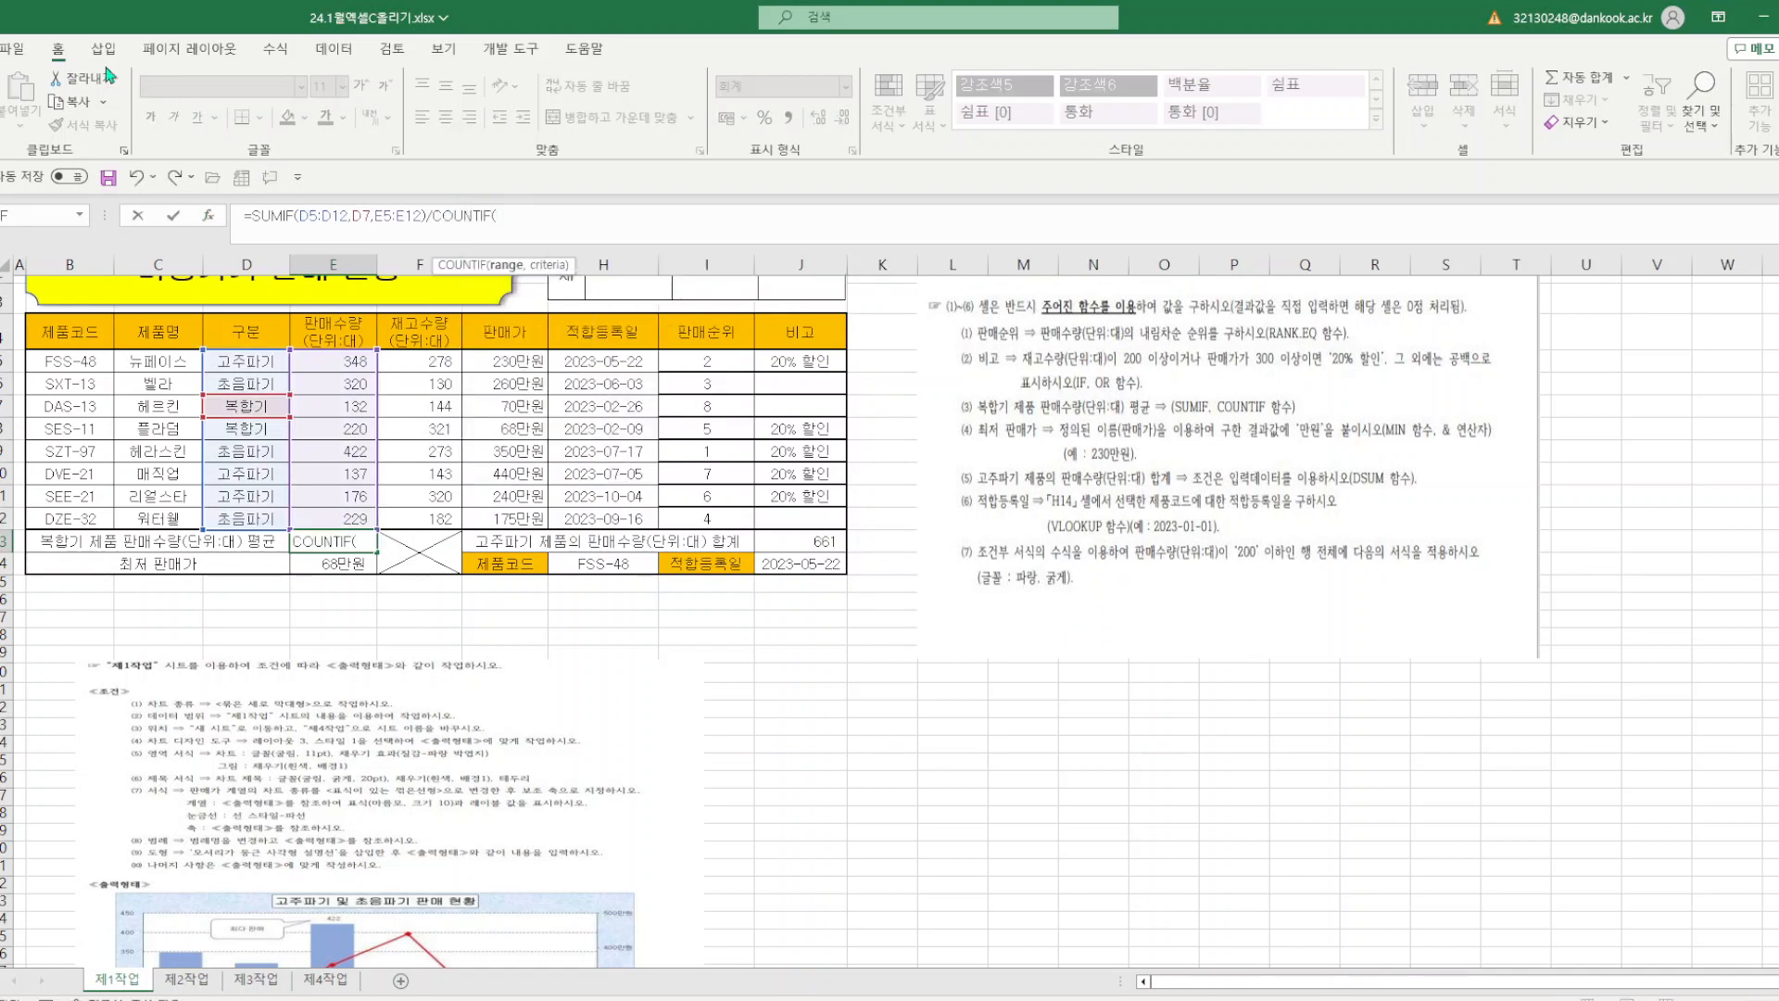
left_click(211, 216)
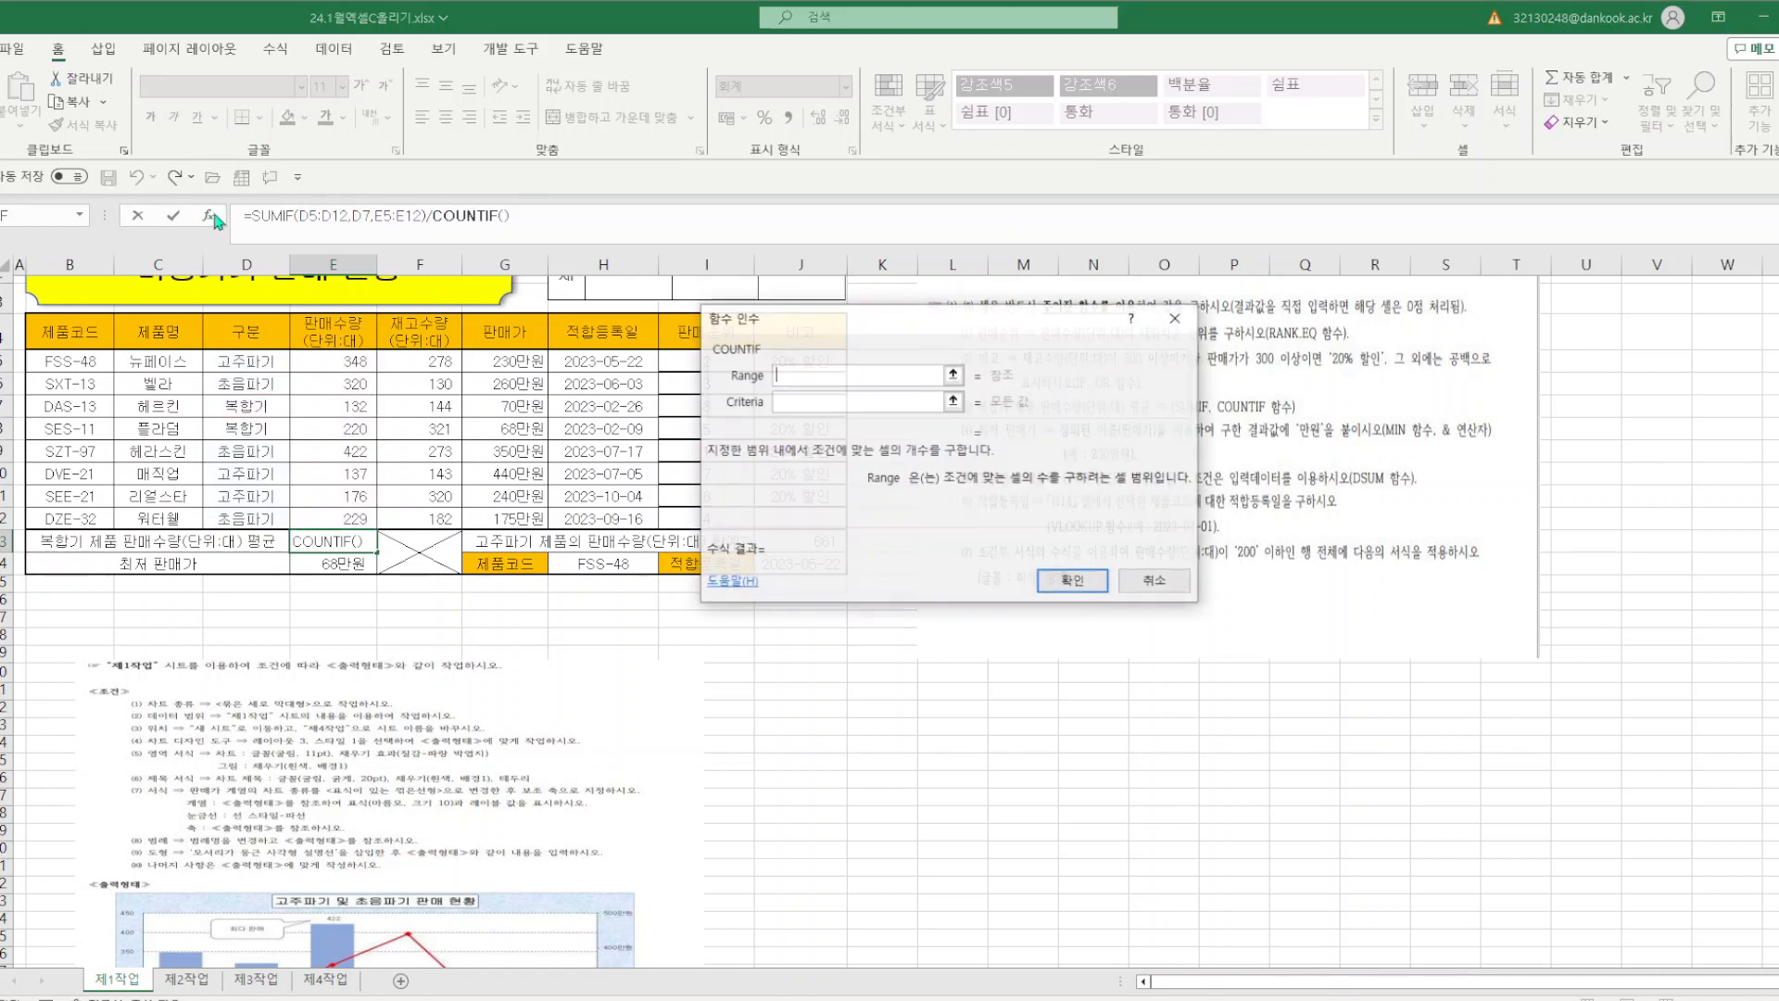
left_click_drag(244, 365, 243, 512)
key("Tab")
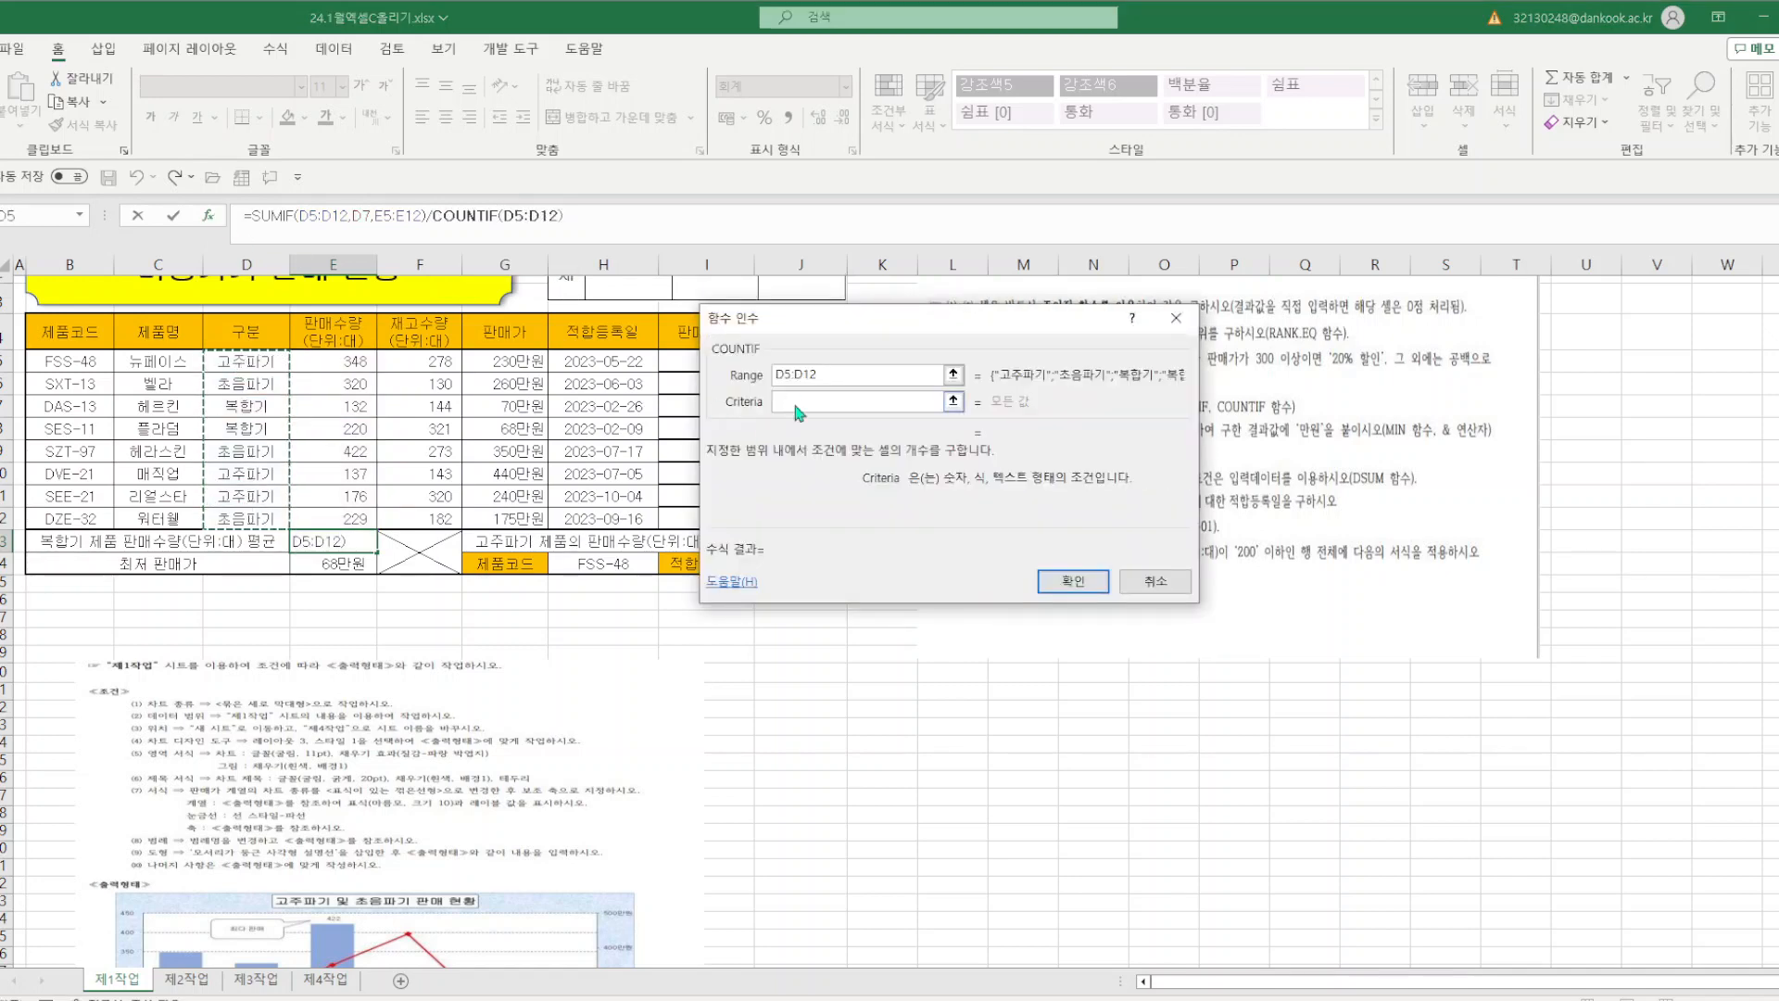
left_click(273, 407)
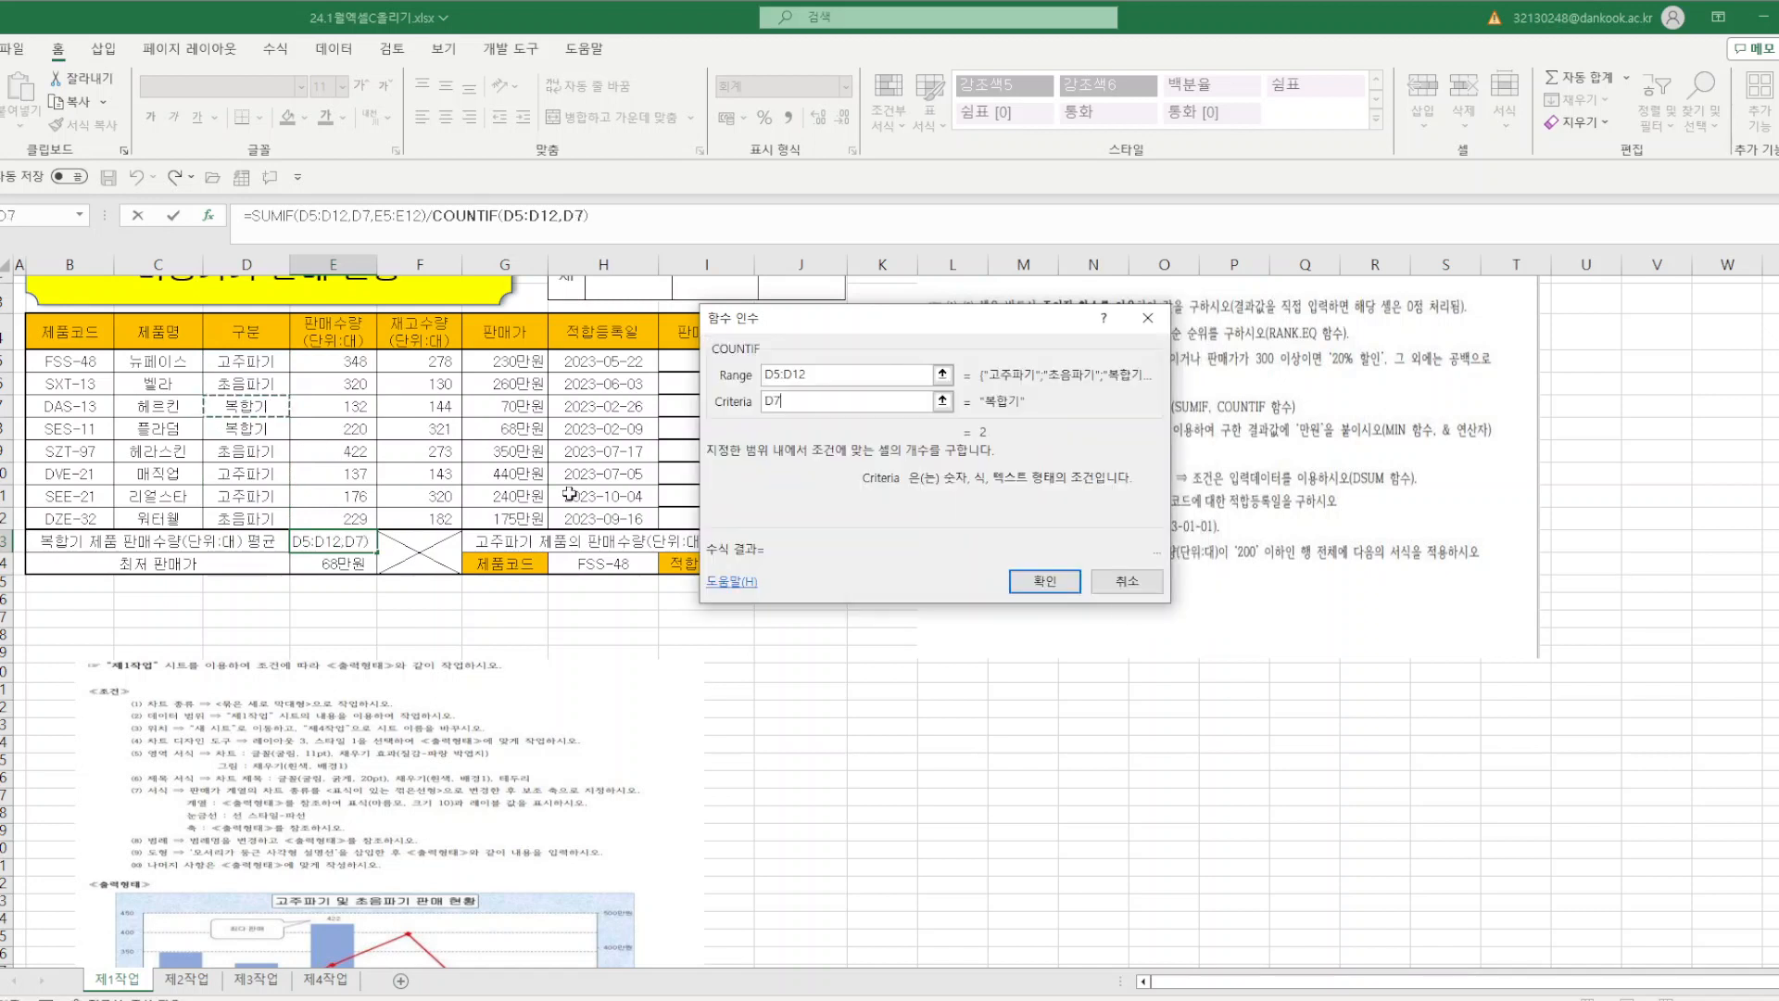
left_click(1052, 581)
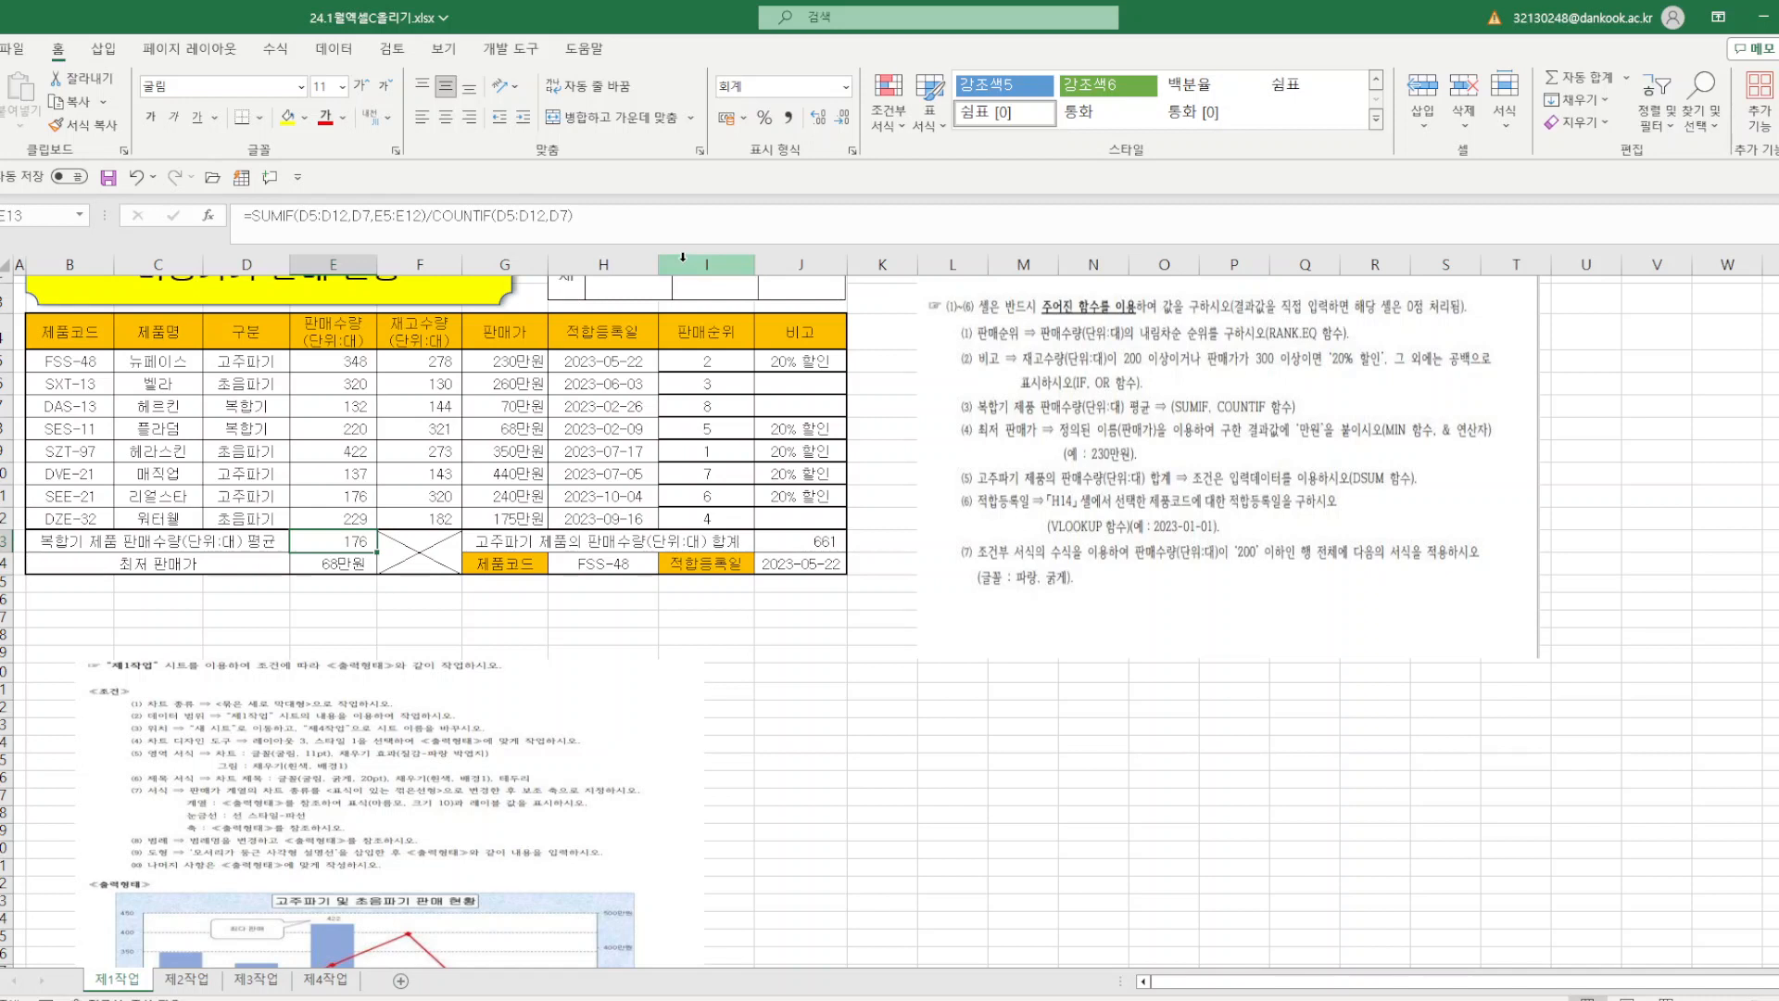
- Review the SUMIF/COUNTIF formula in E13 and save the workbook
left_click(608, 217)
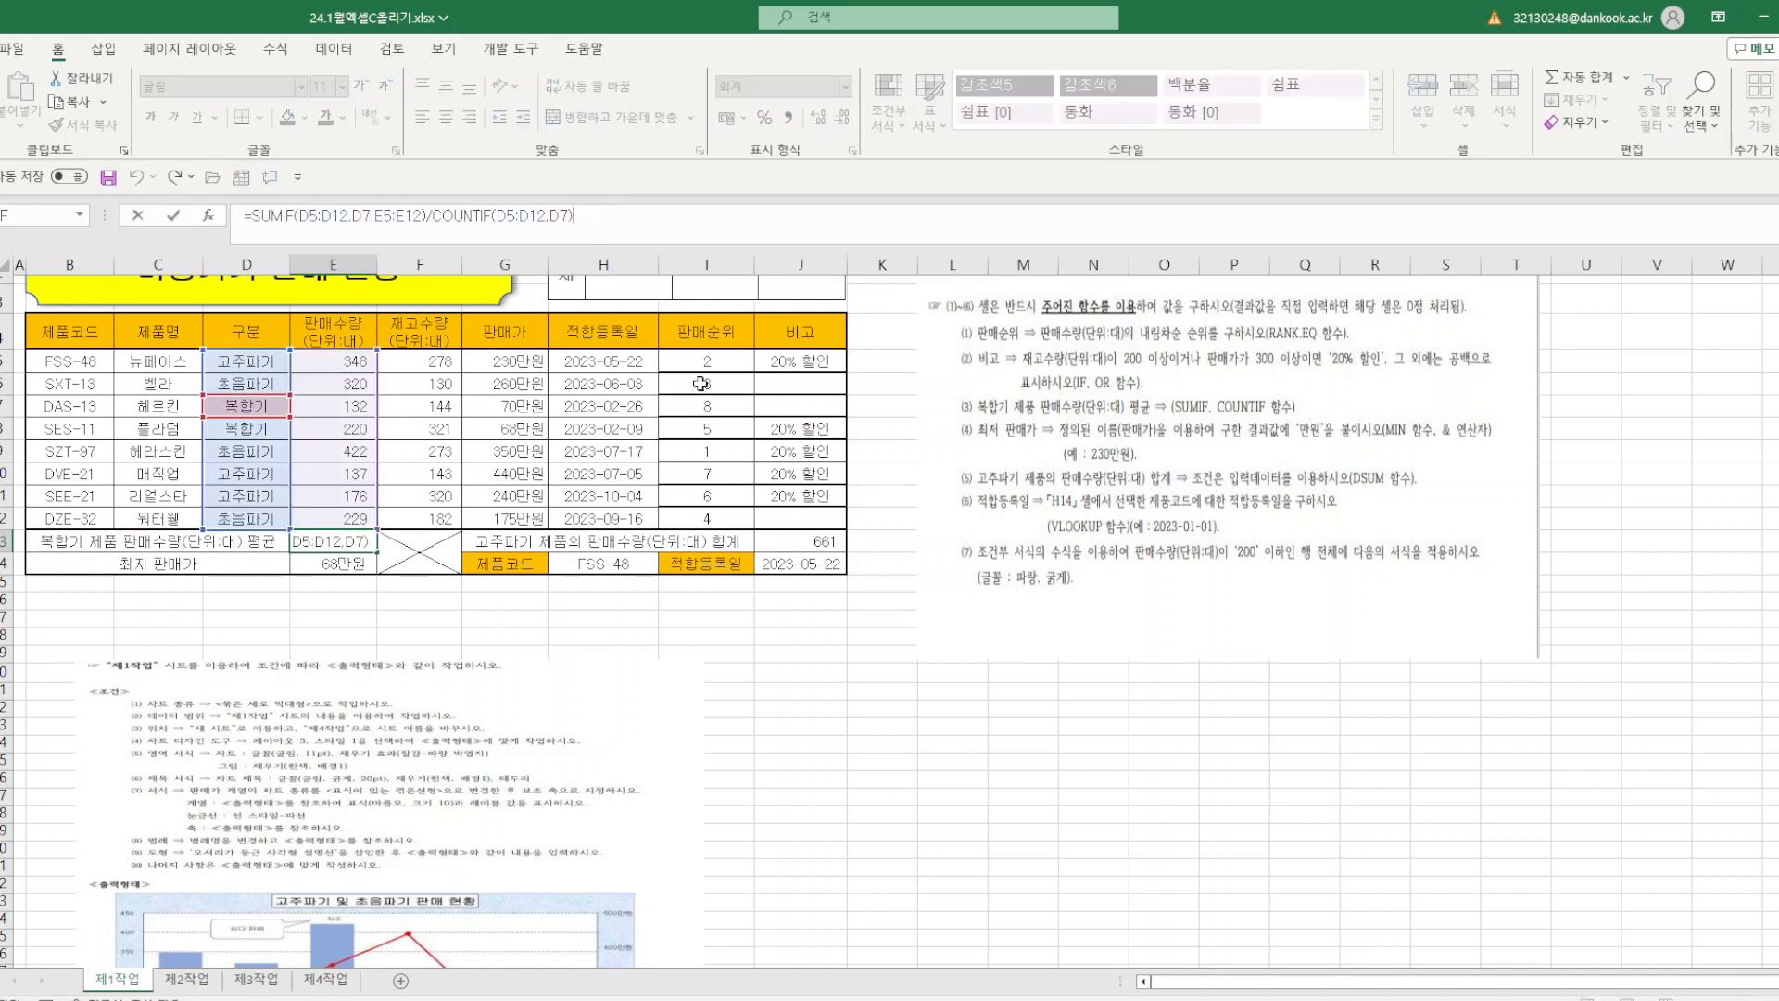
key("Return")
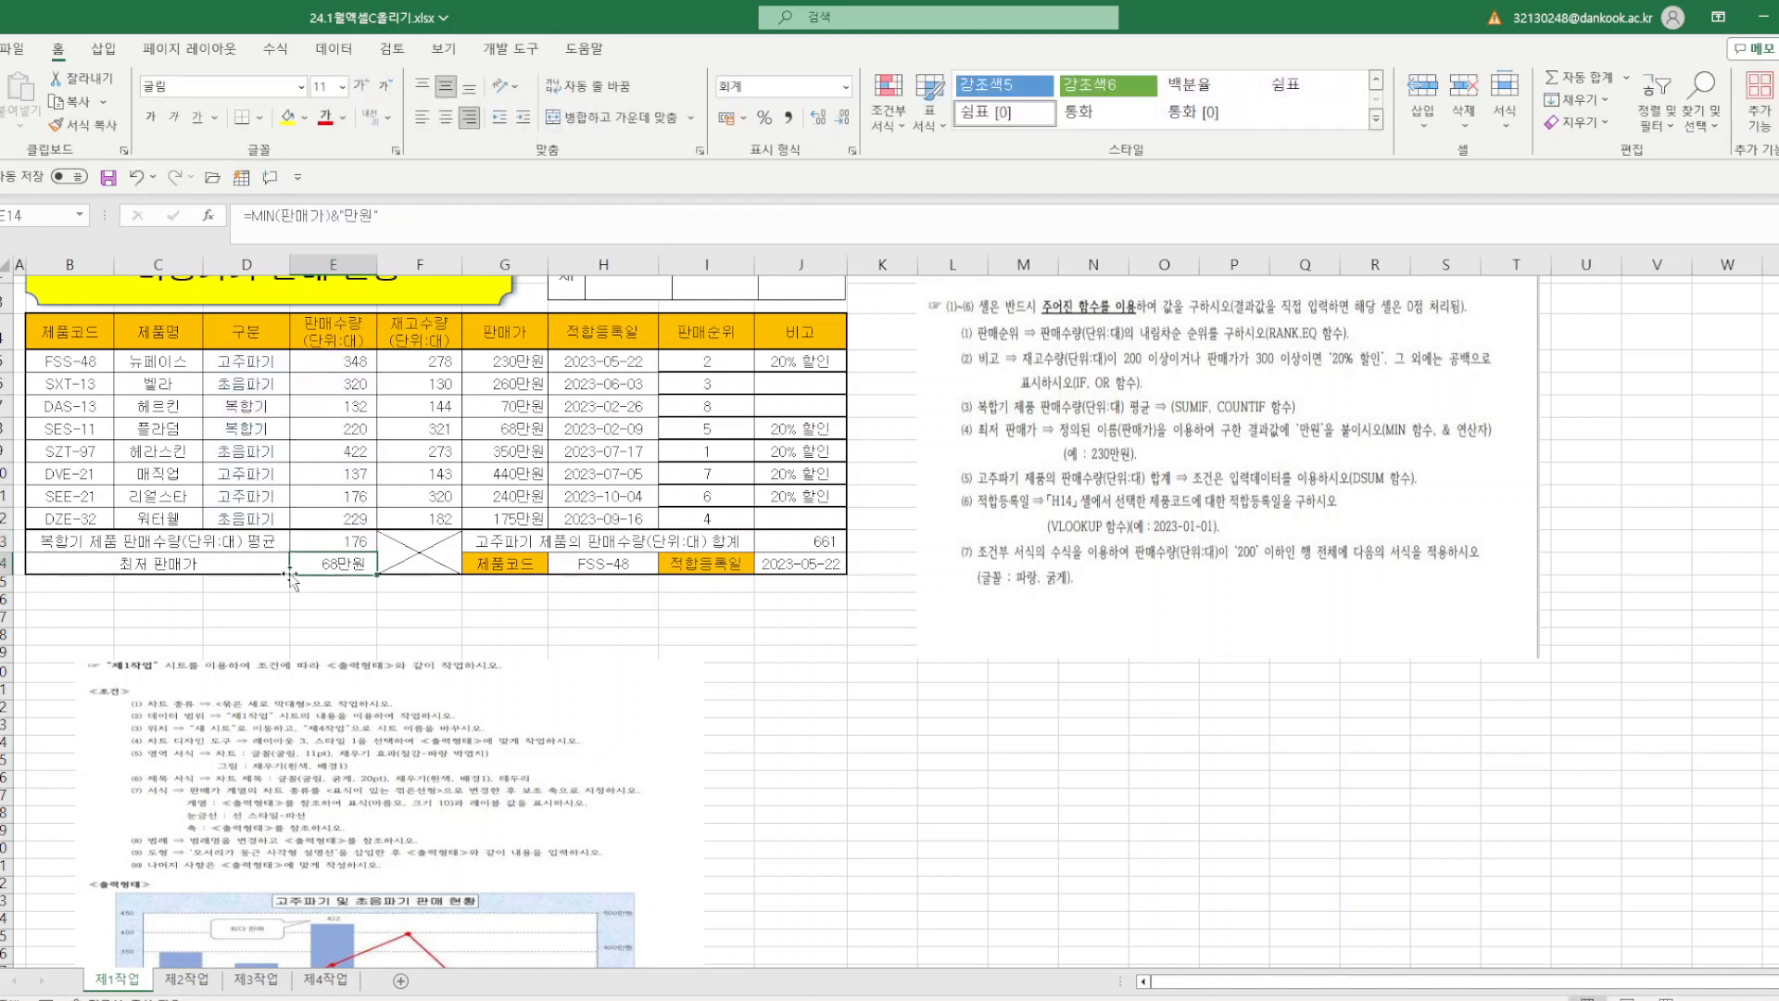
left_click(891, 723)
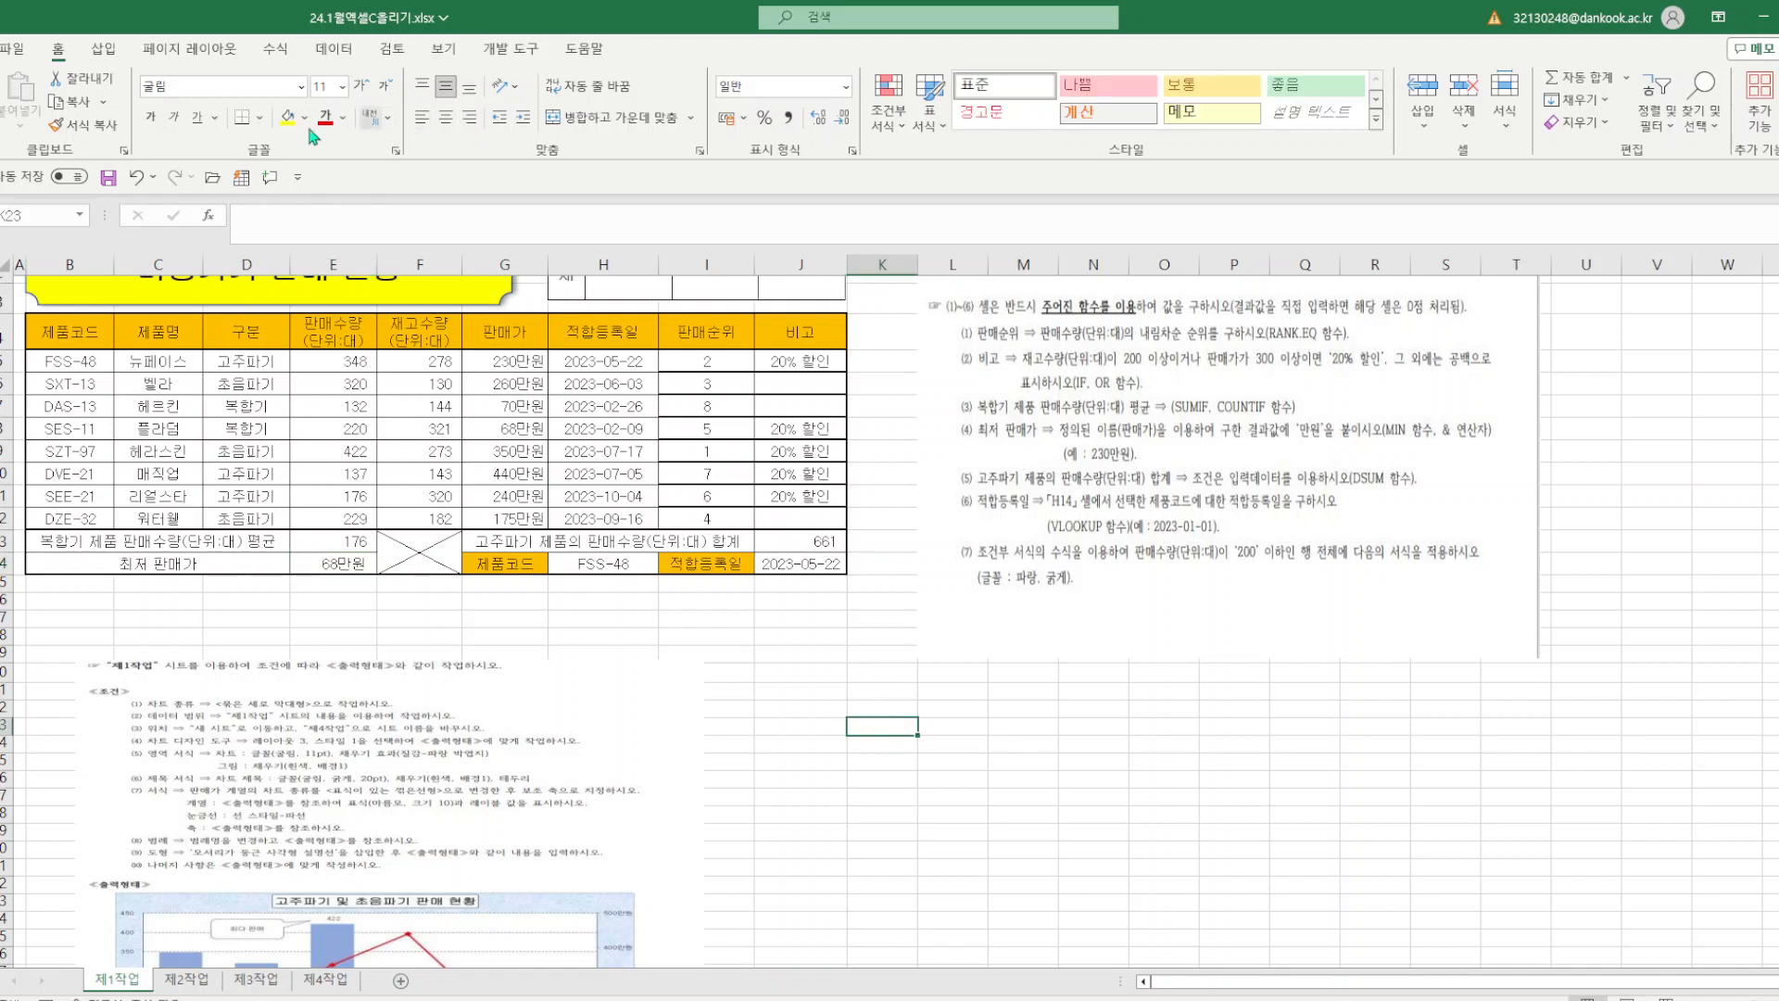
left_click(109, 176)
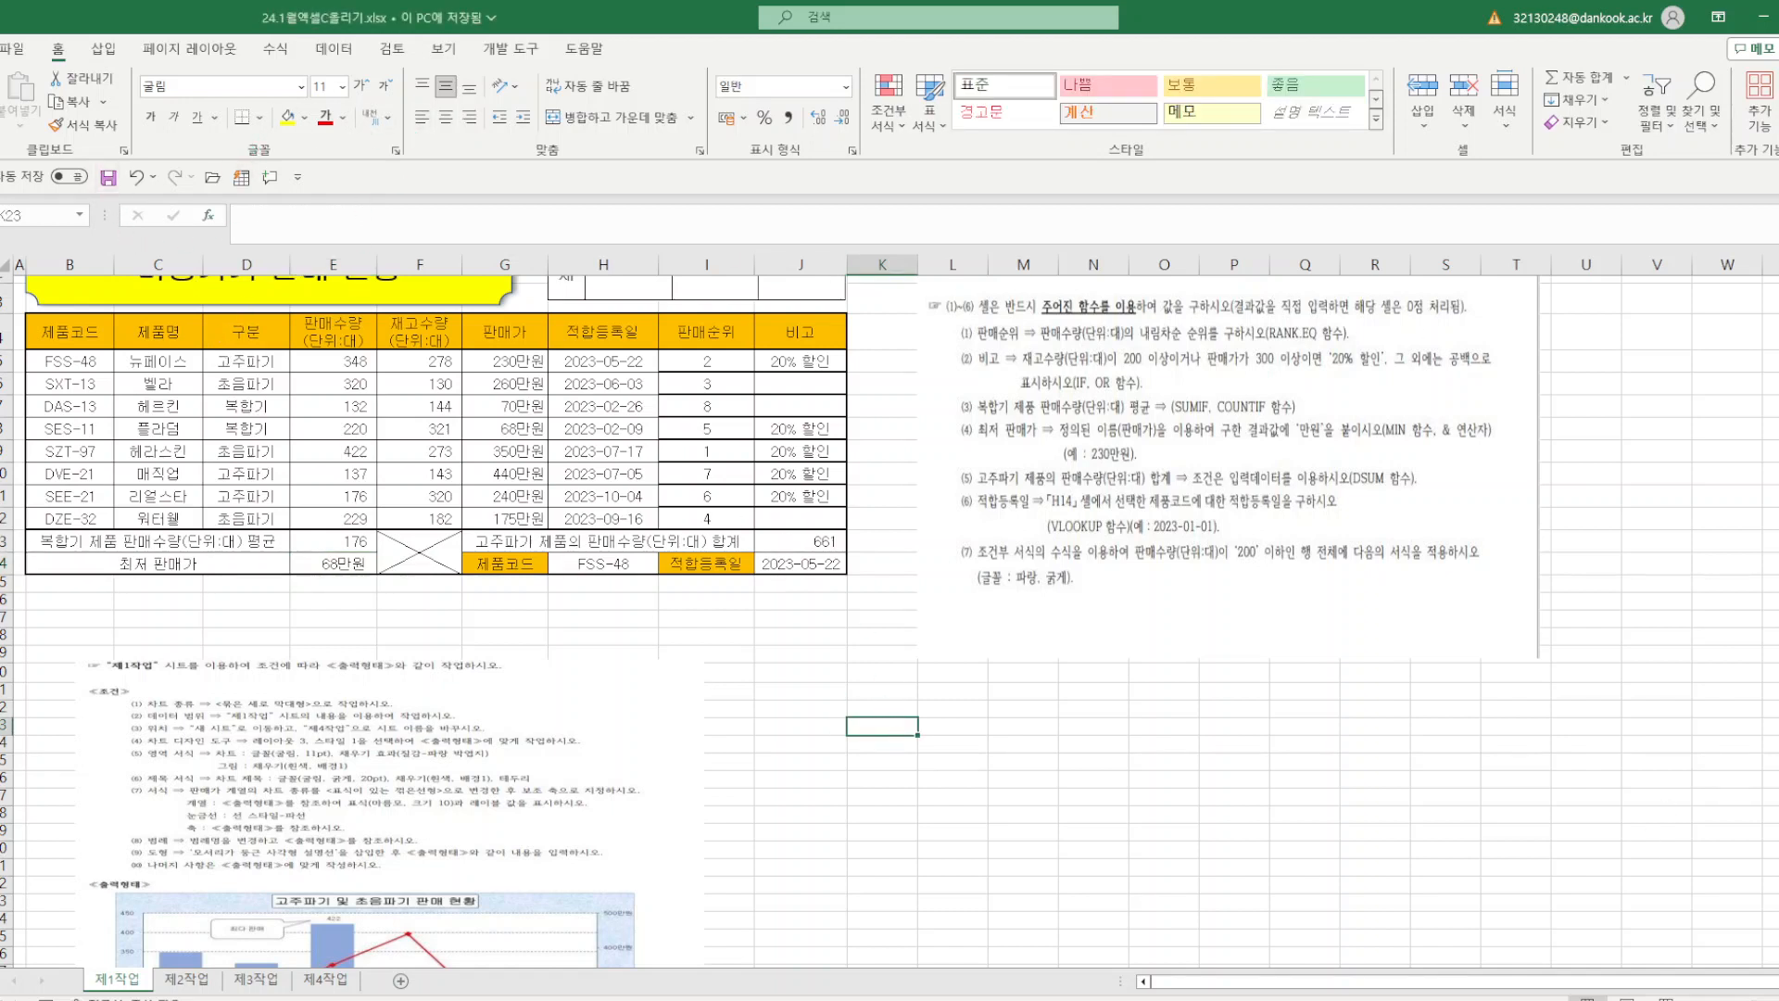
left_click(1170, 759)
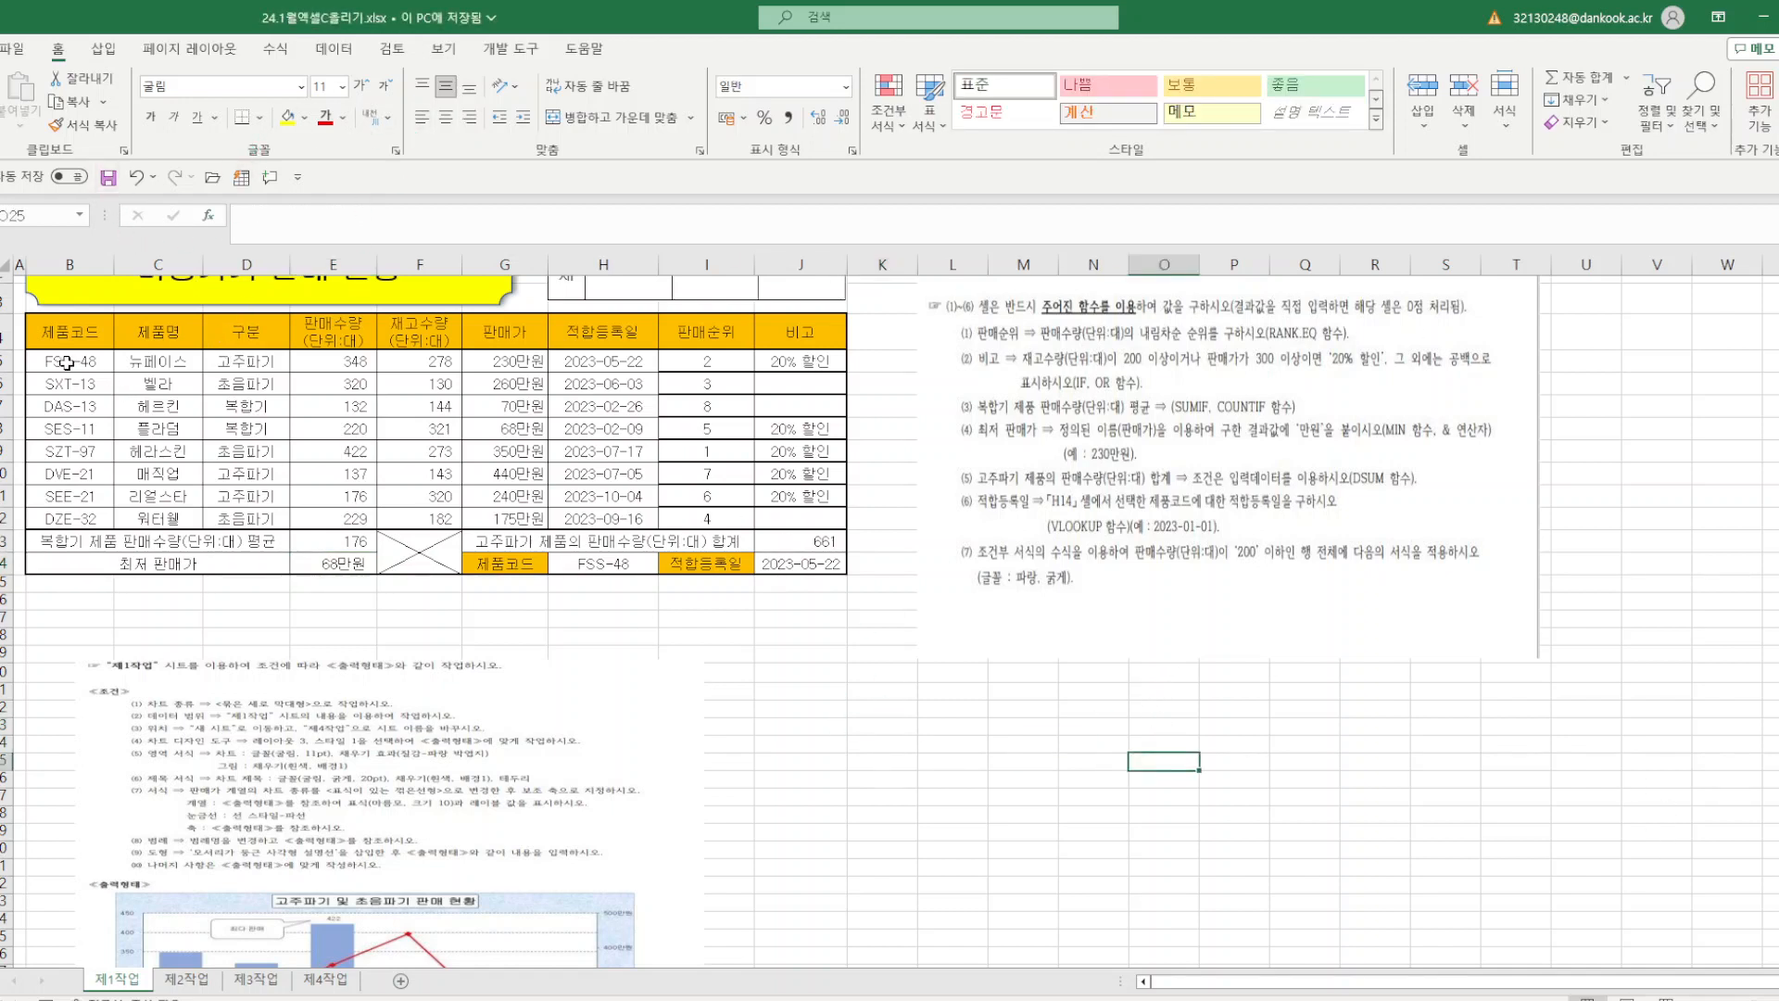
- Create a formula-based conditional formatting rule for B5:J12 with the formula =$E5<=200
left_click_drag(66, 362, 788, 530)
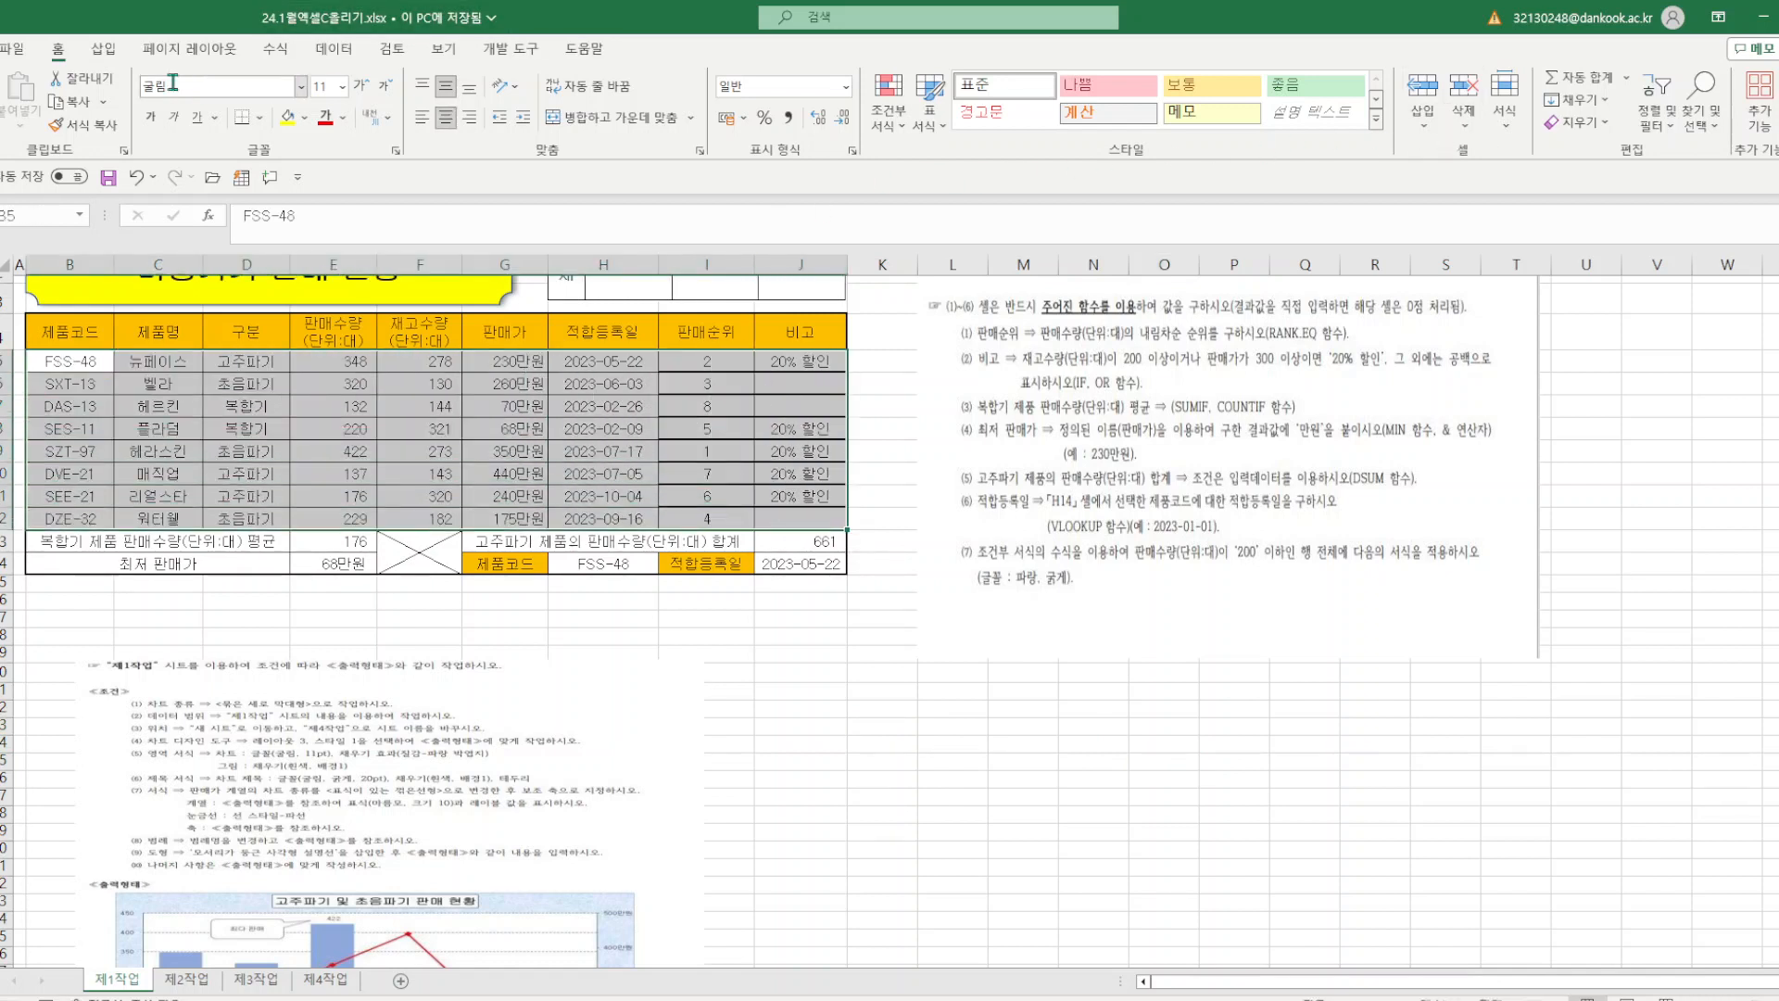
left_click(888, 102)
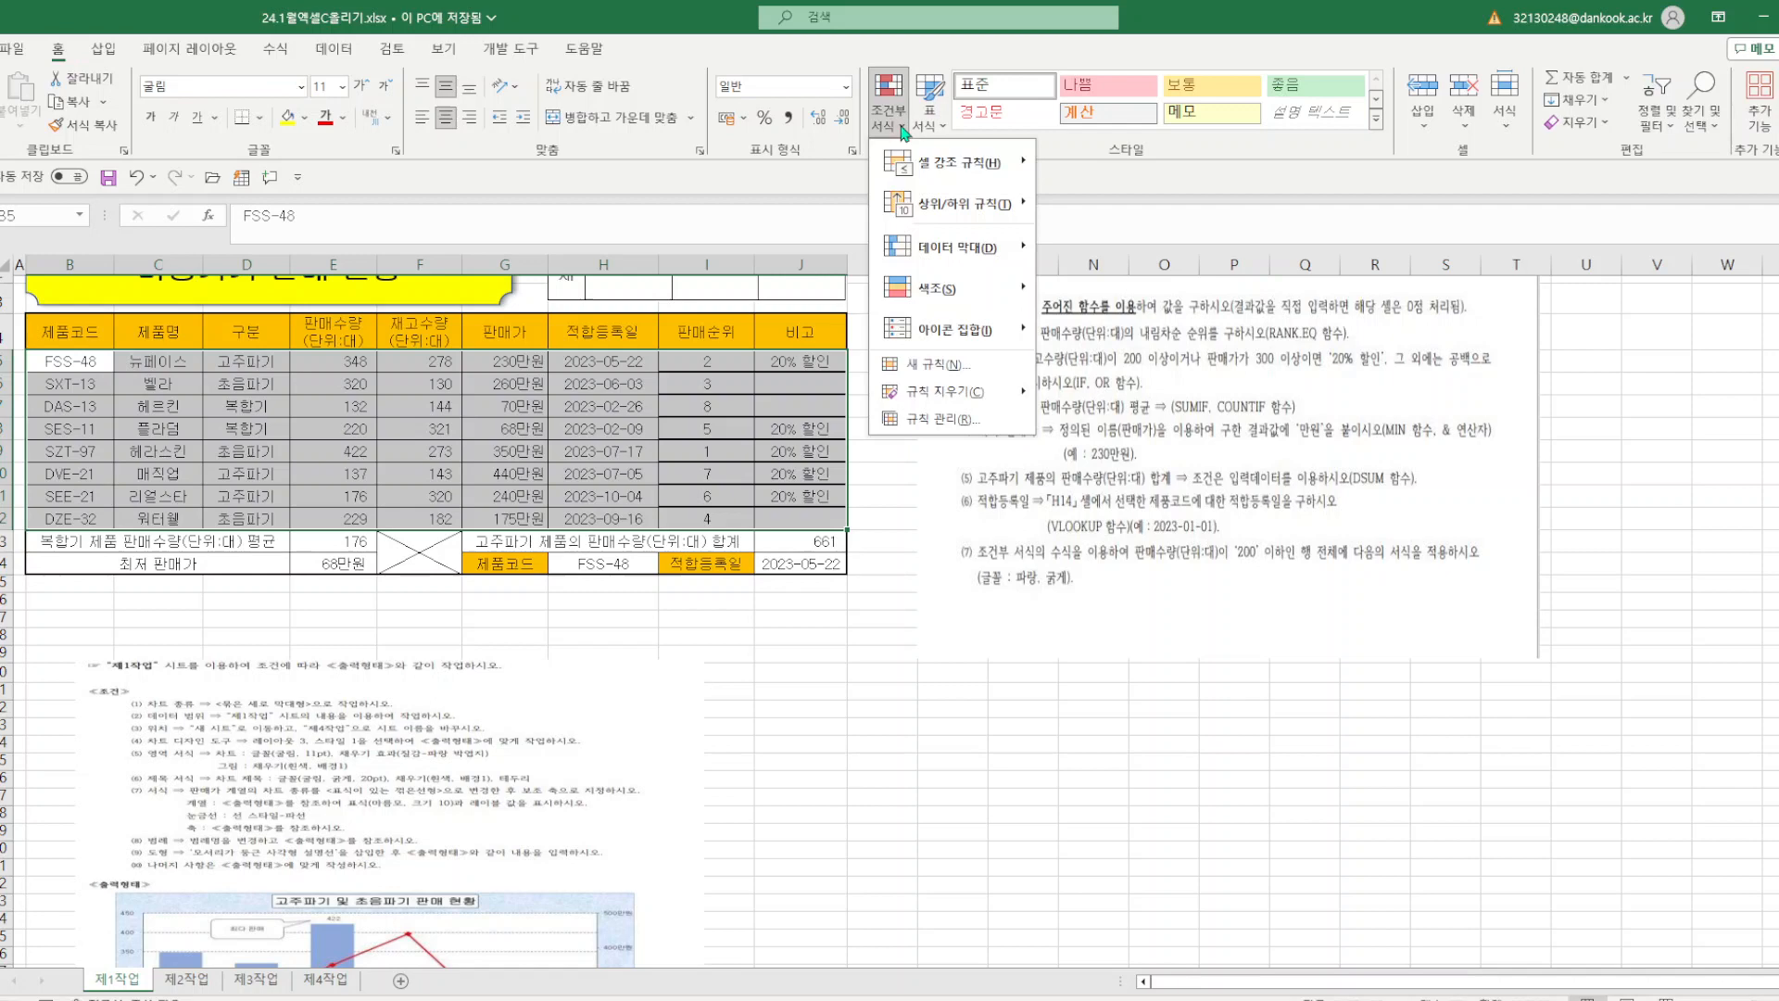
left_click(980, 365)
left_click(861, 454)
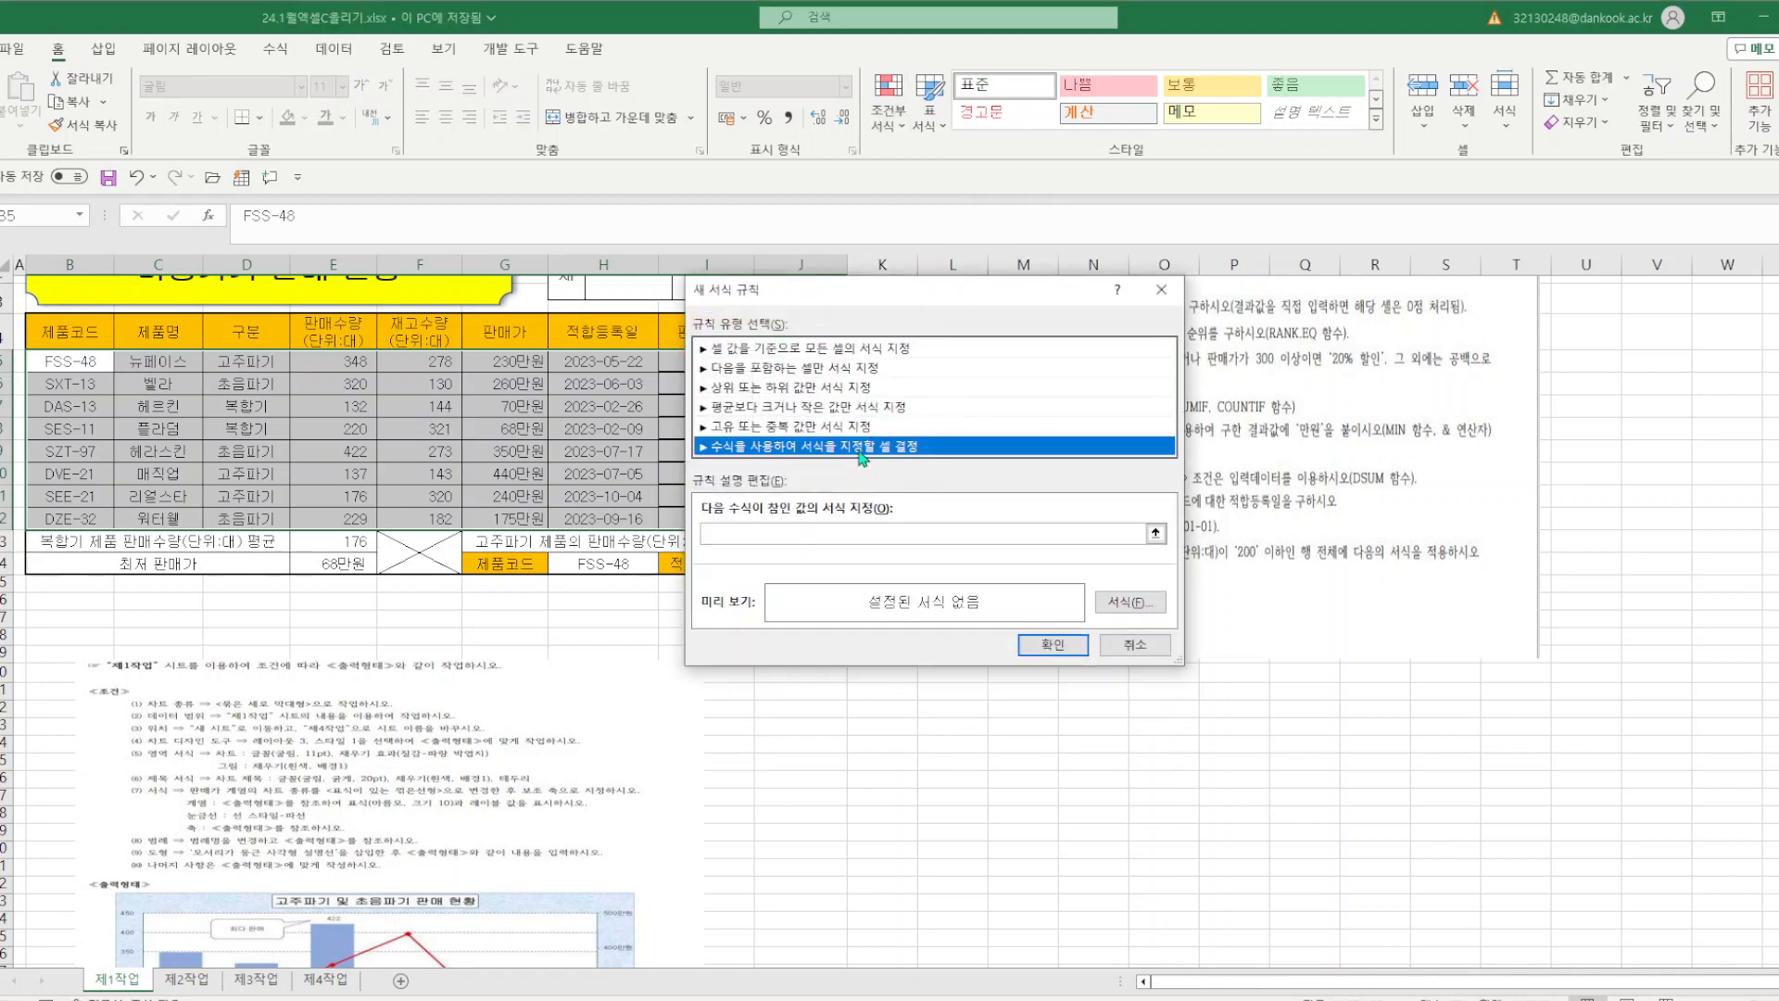
left_click(811, 536)
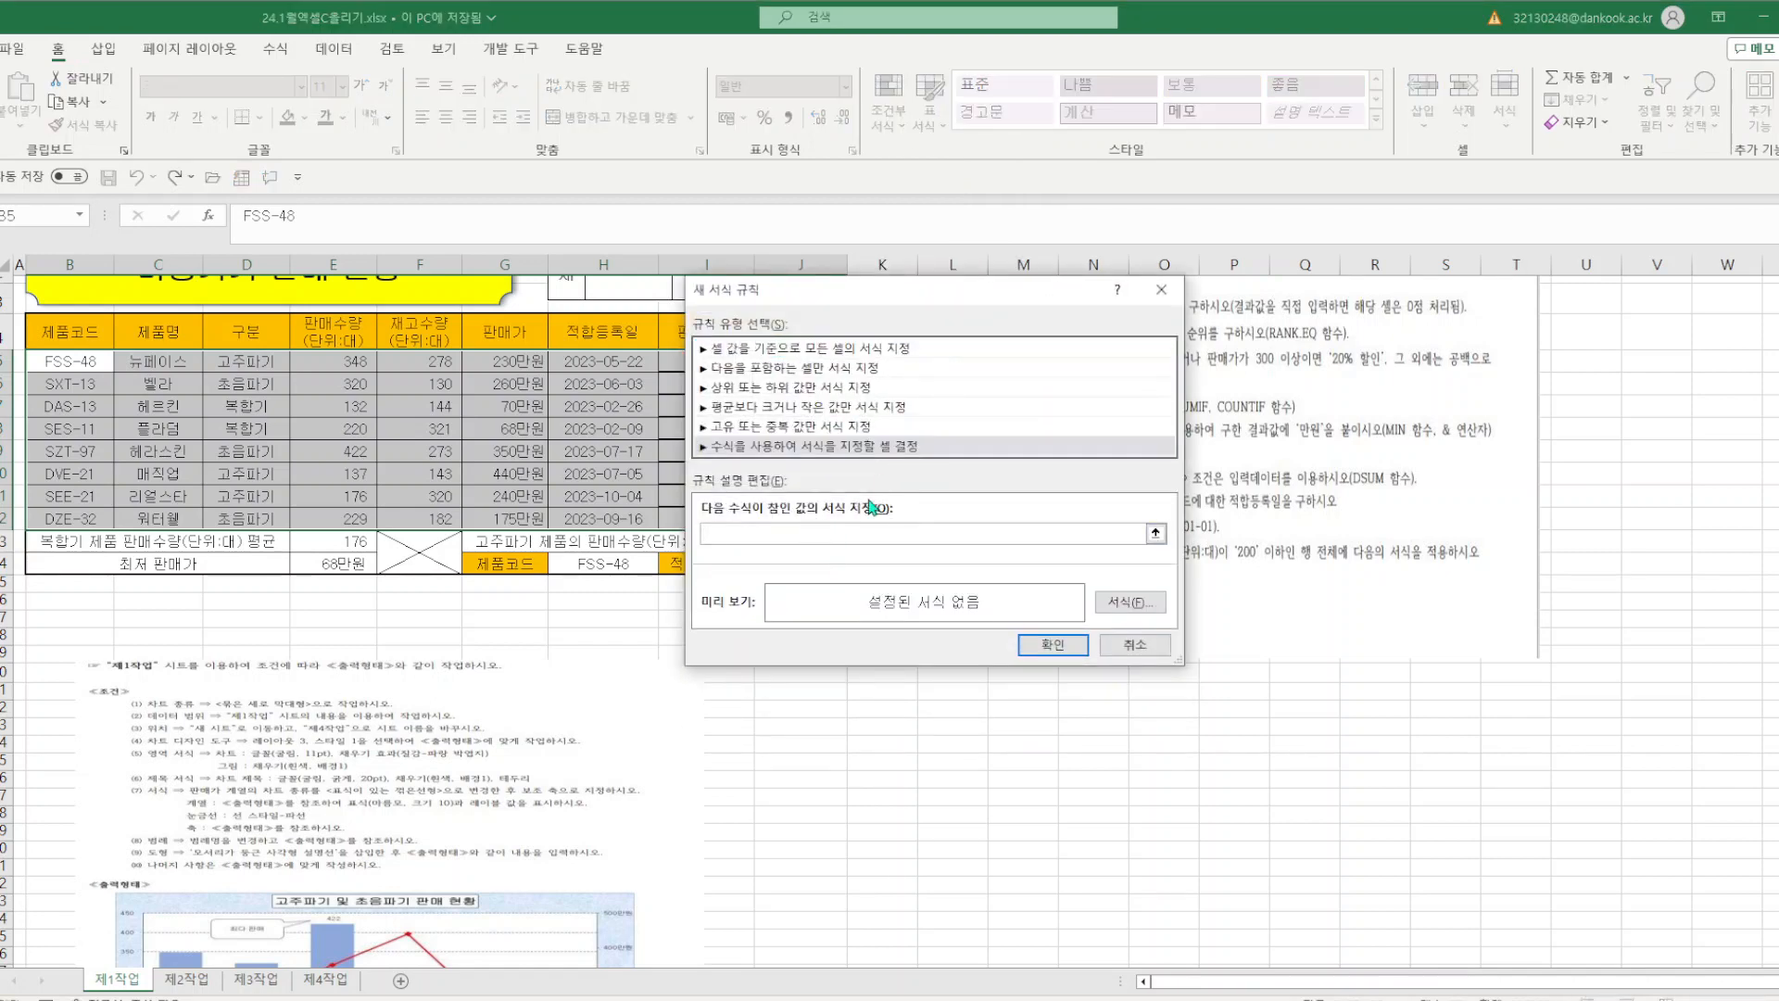
left_click_drag(941, 282, 664, 422)
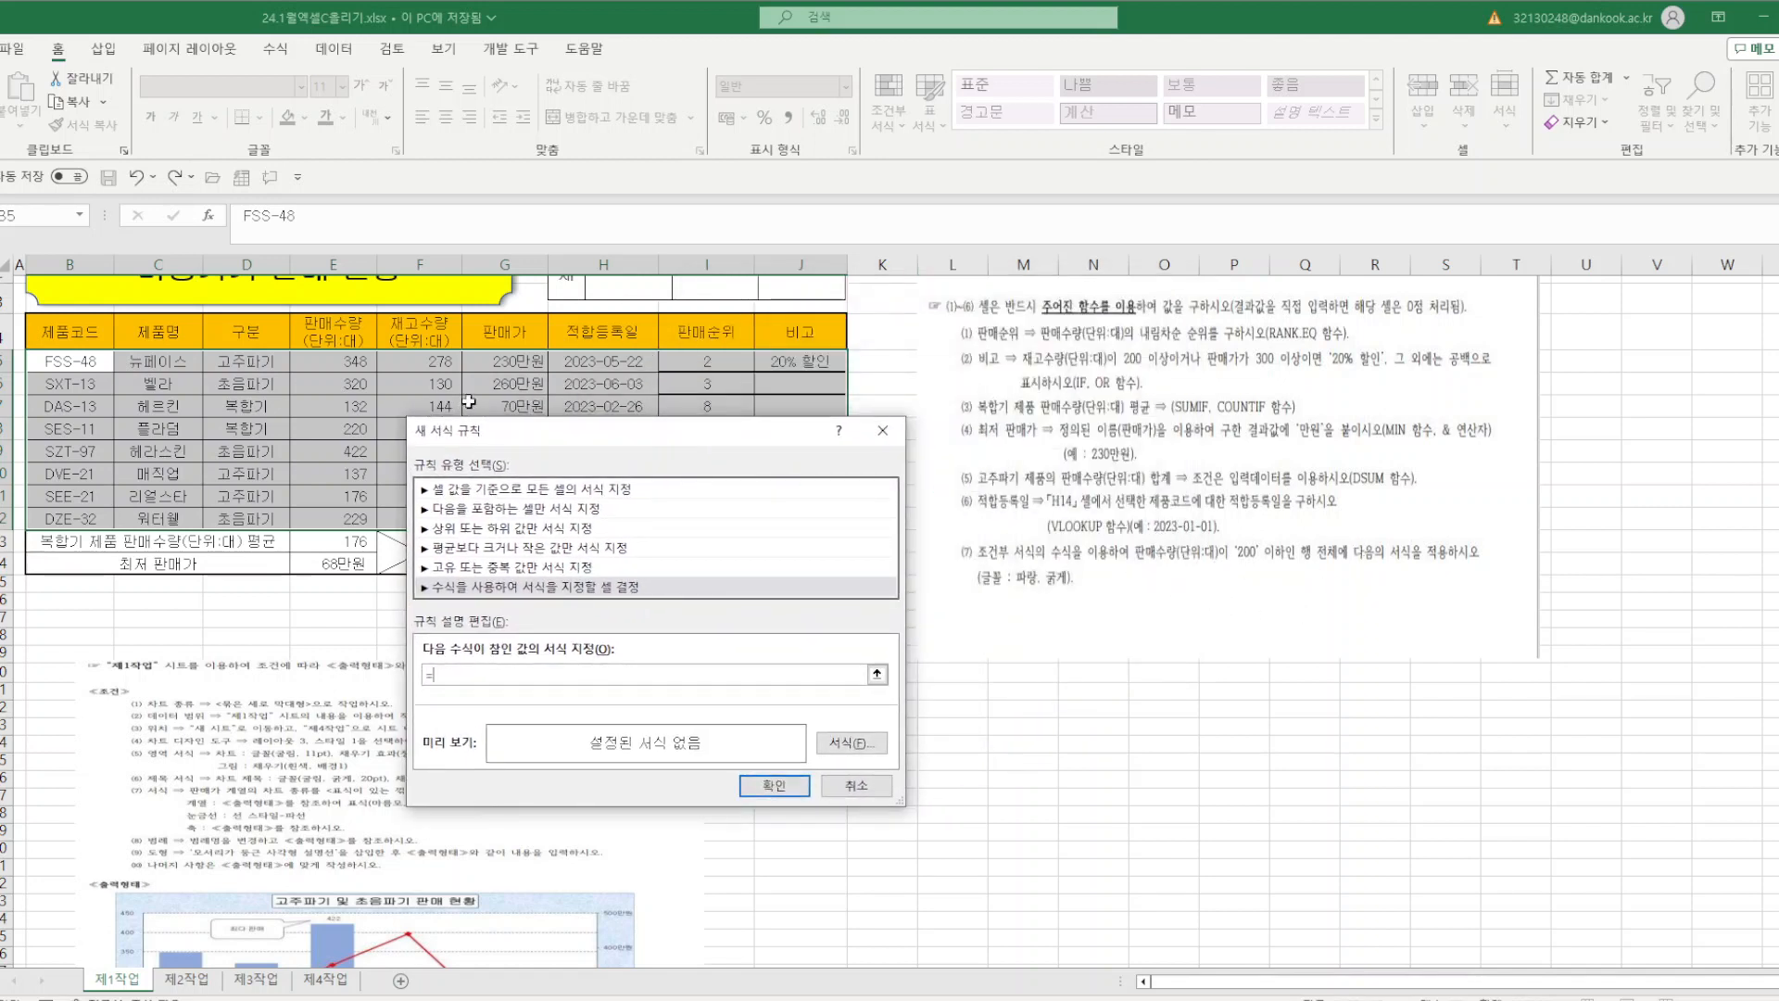
left_click(355, 368)
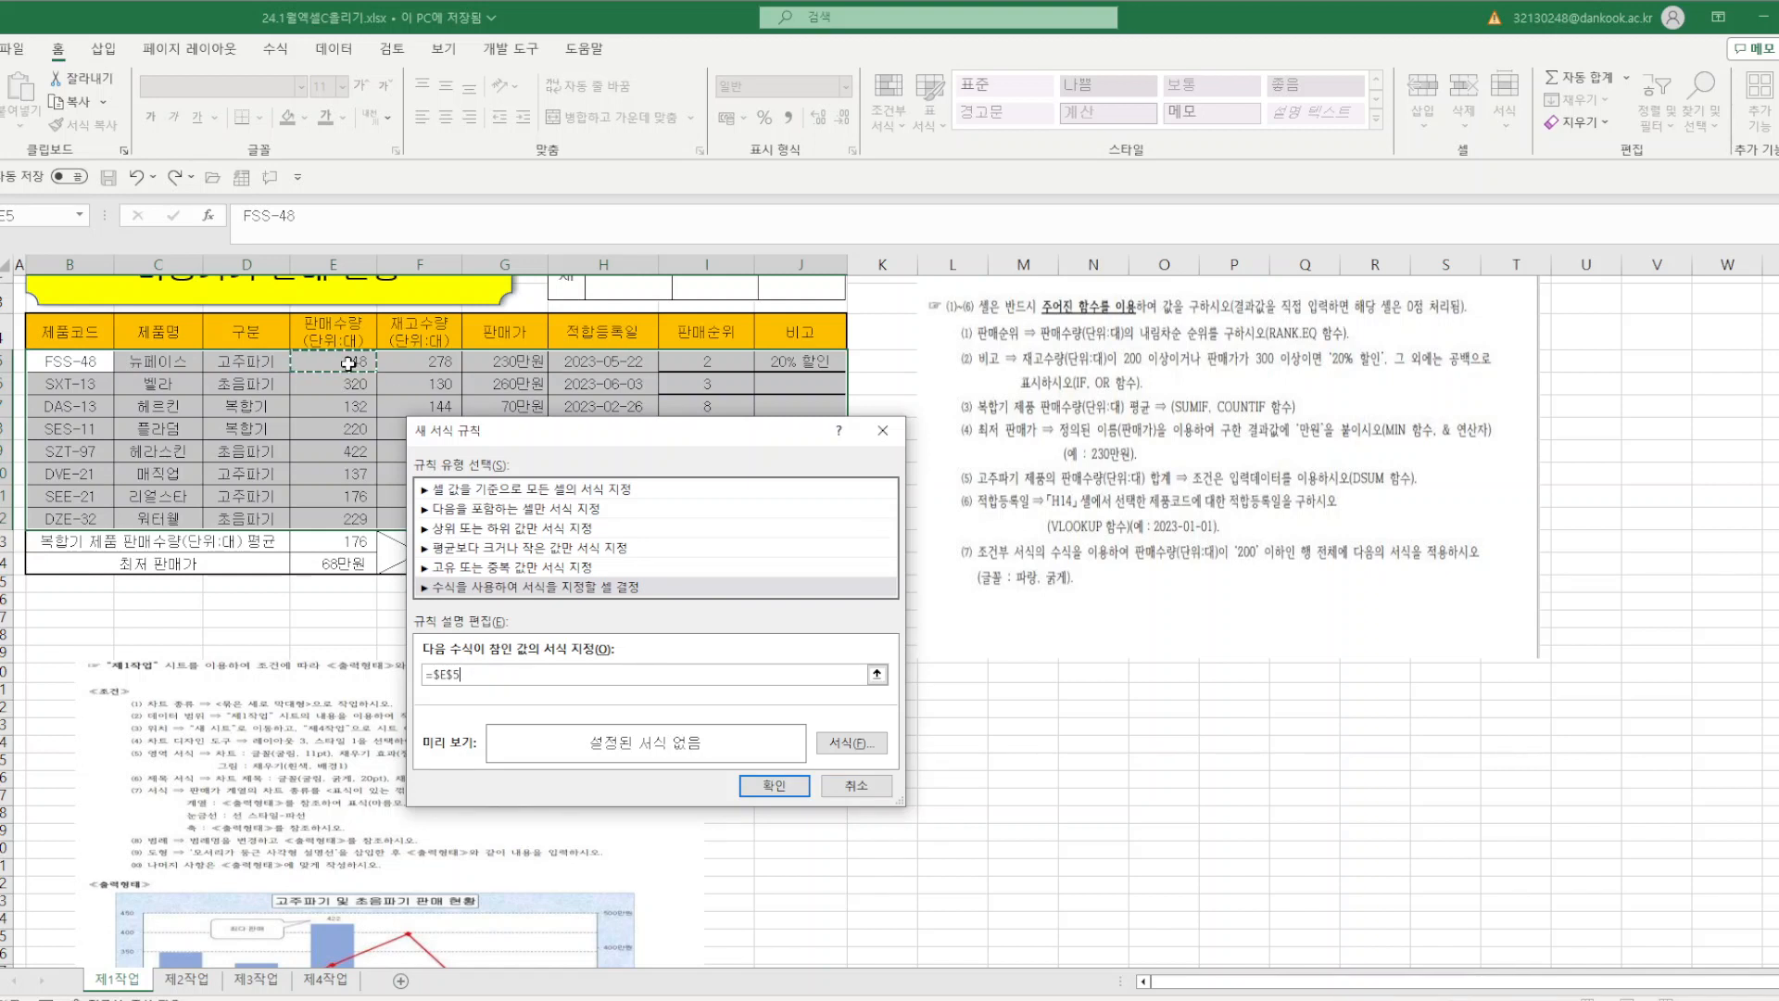
key("F4")
key("F4")
type("<")
- Apply the conditional formatting rule with a bold, standard blue font and save the workbook
left_click(844, 744)
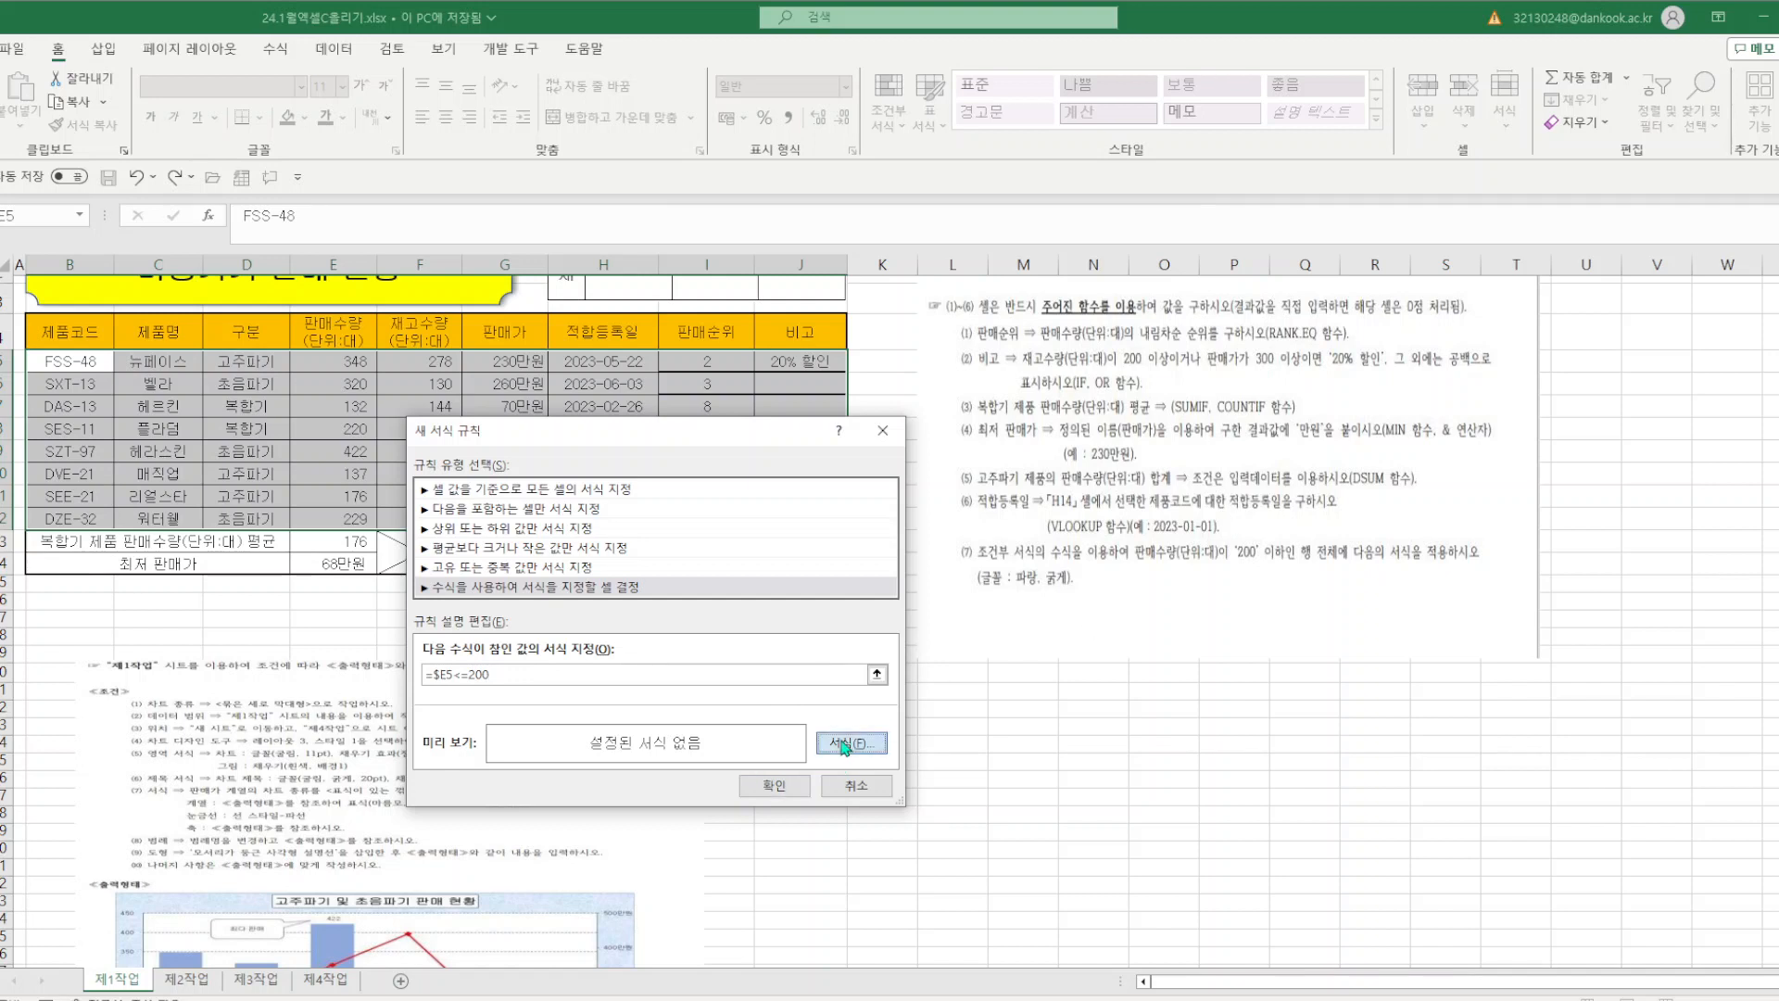
left_click(1010, 314)
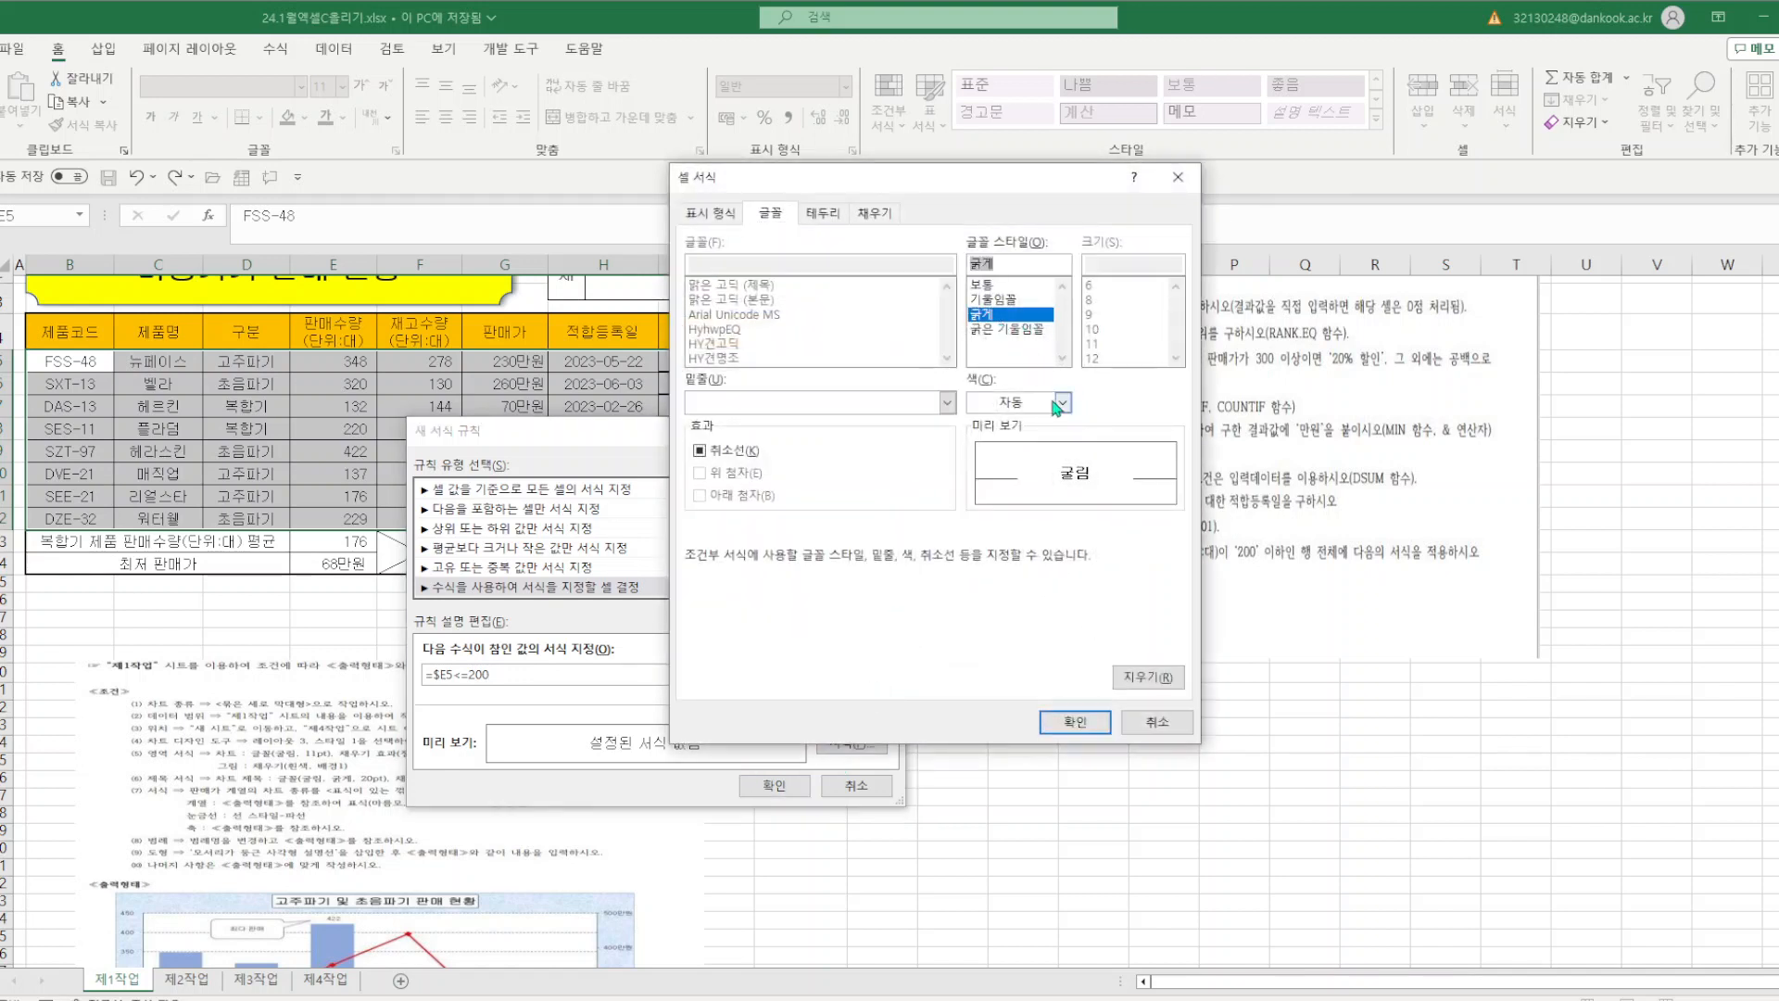
left_click(1063, 401)
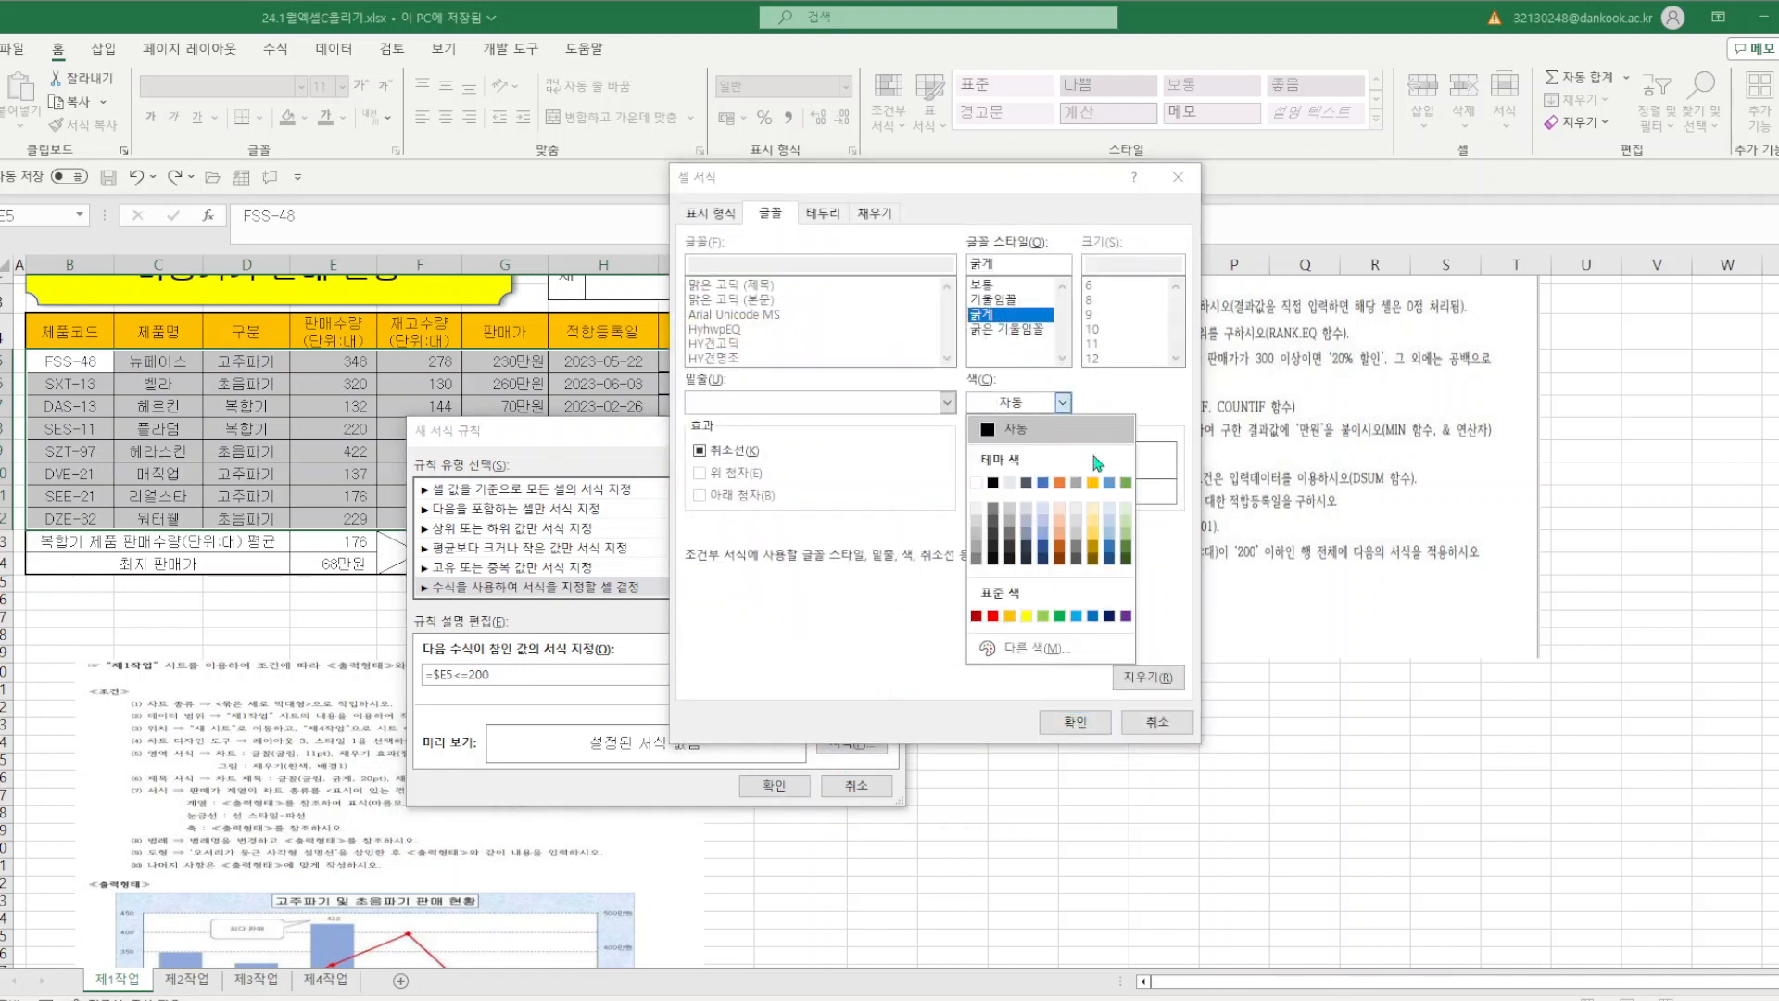
left_click(1098, 617)
left_click(1075, 721)
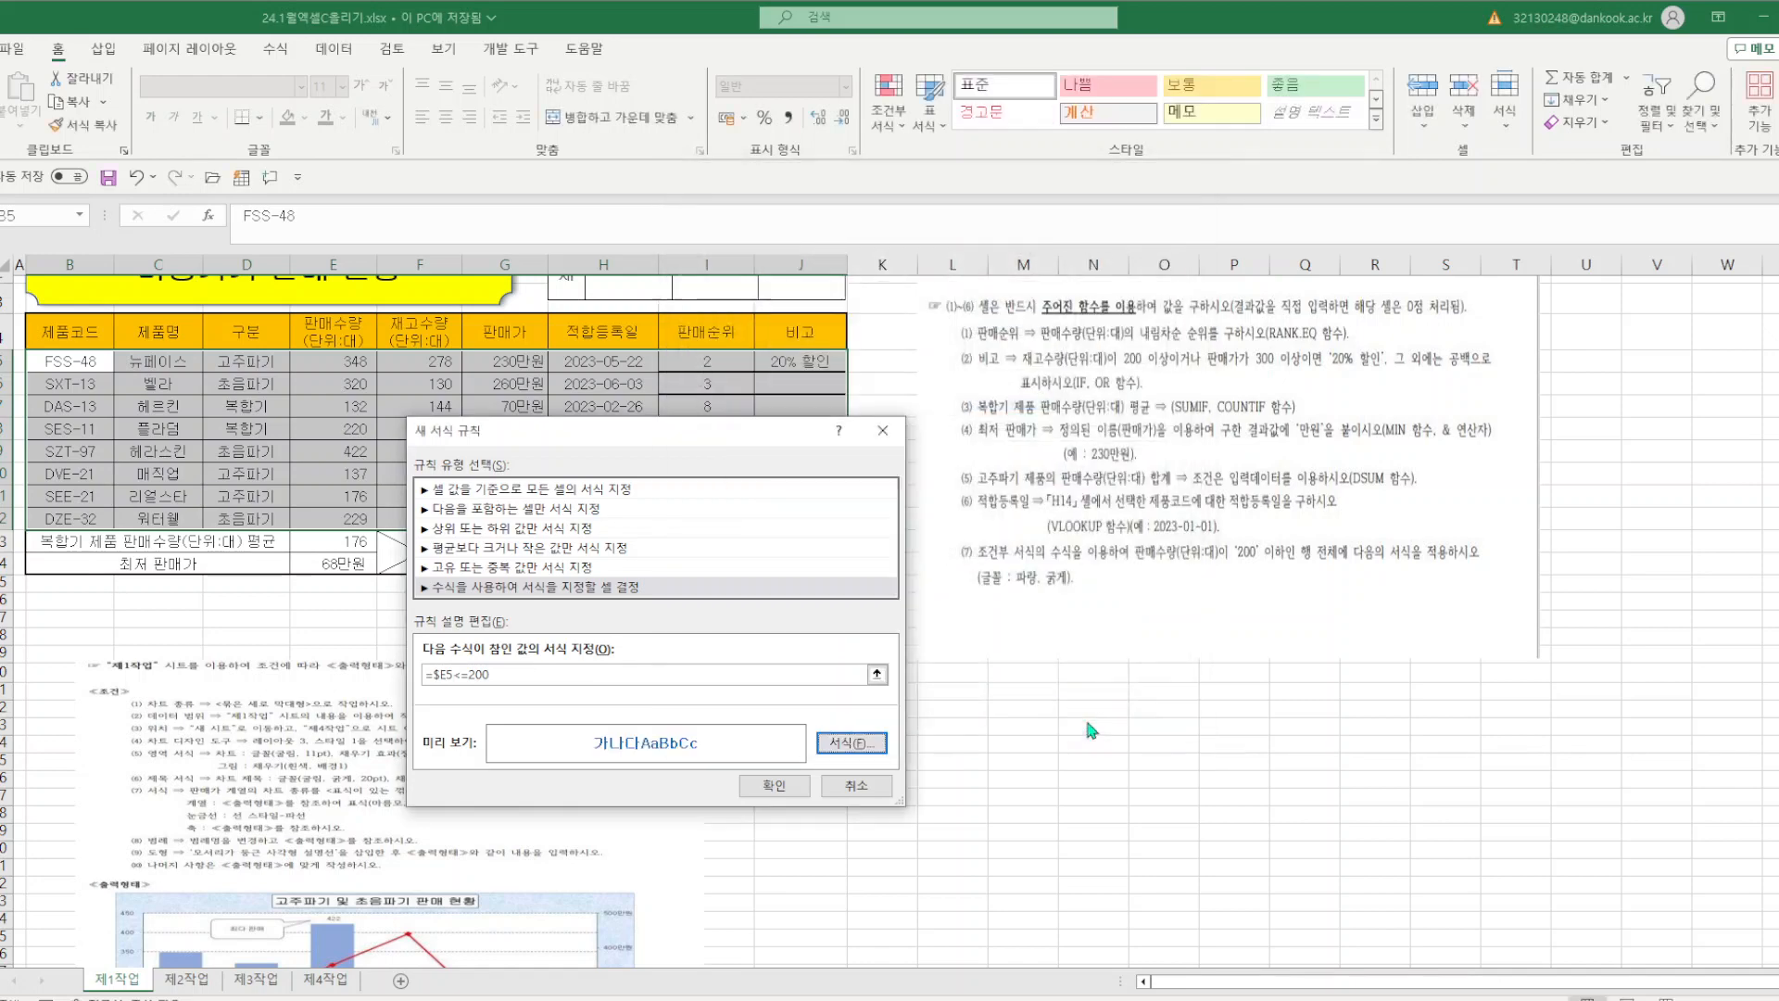
left_click(783, 789)
left_click(783, 794)
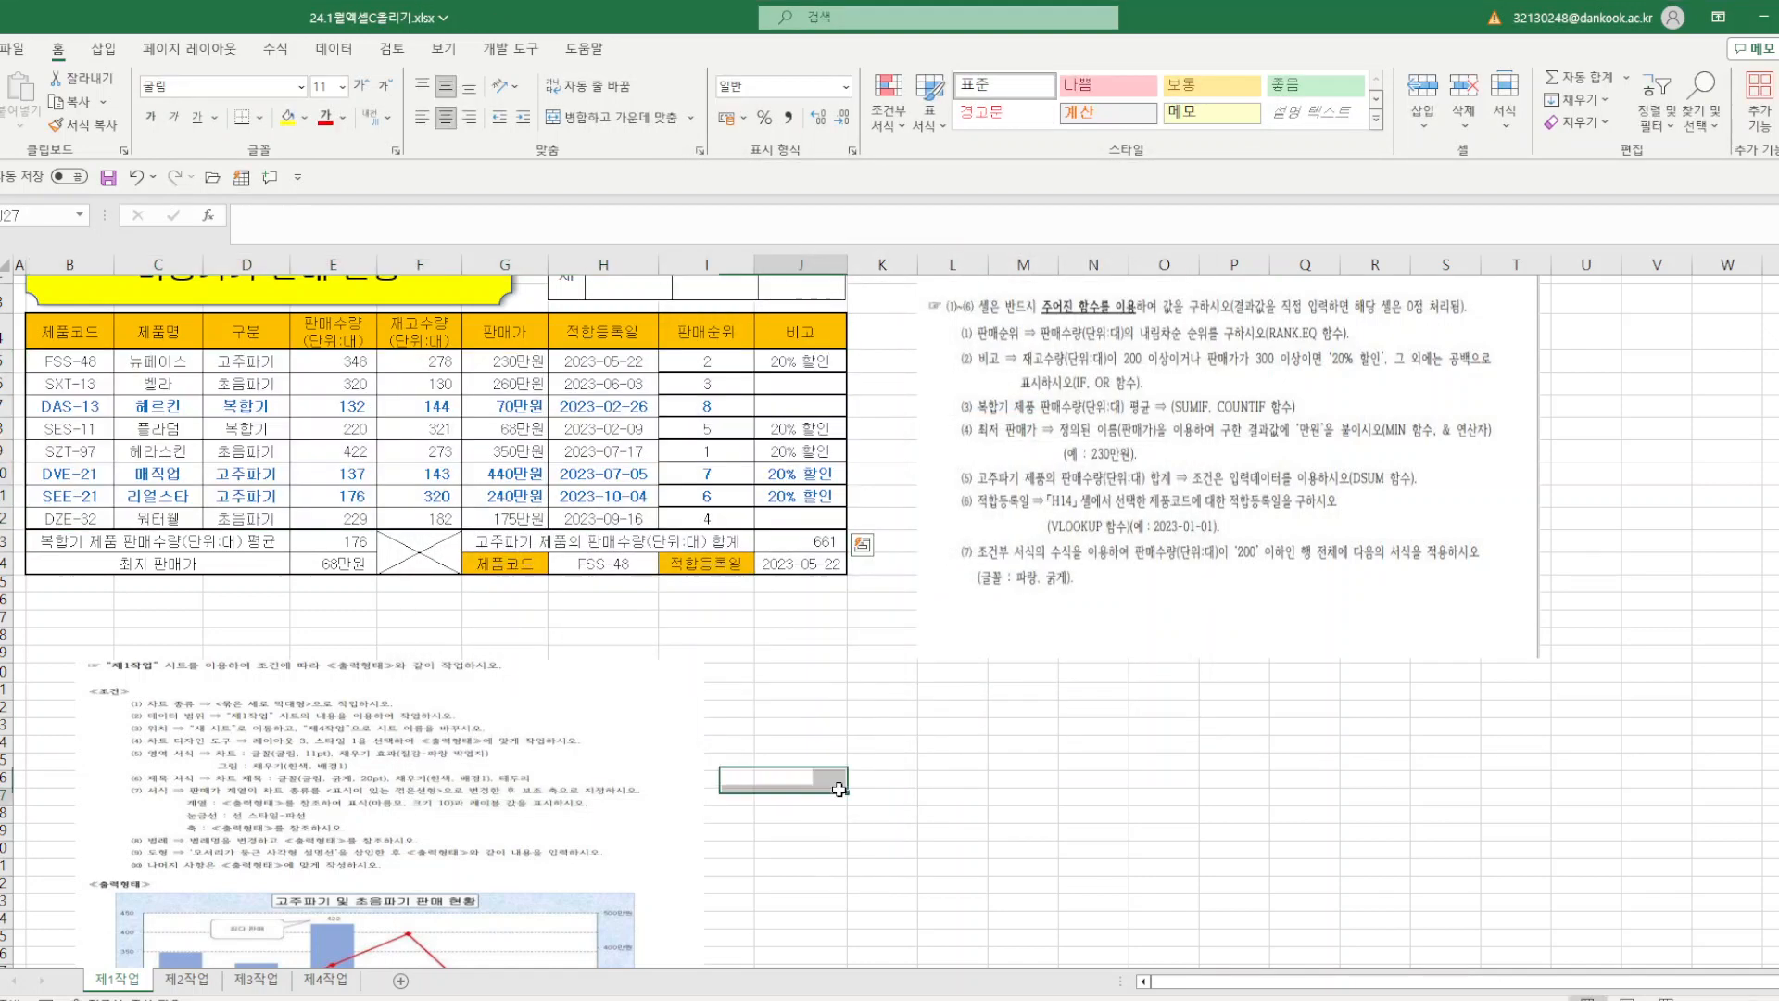
left_click(109, 177)
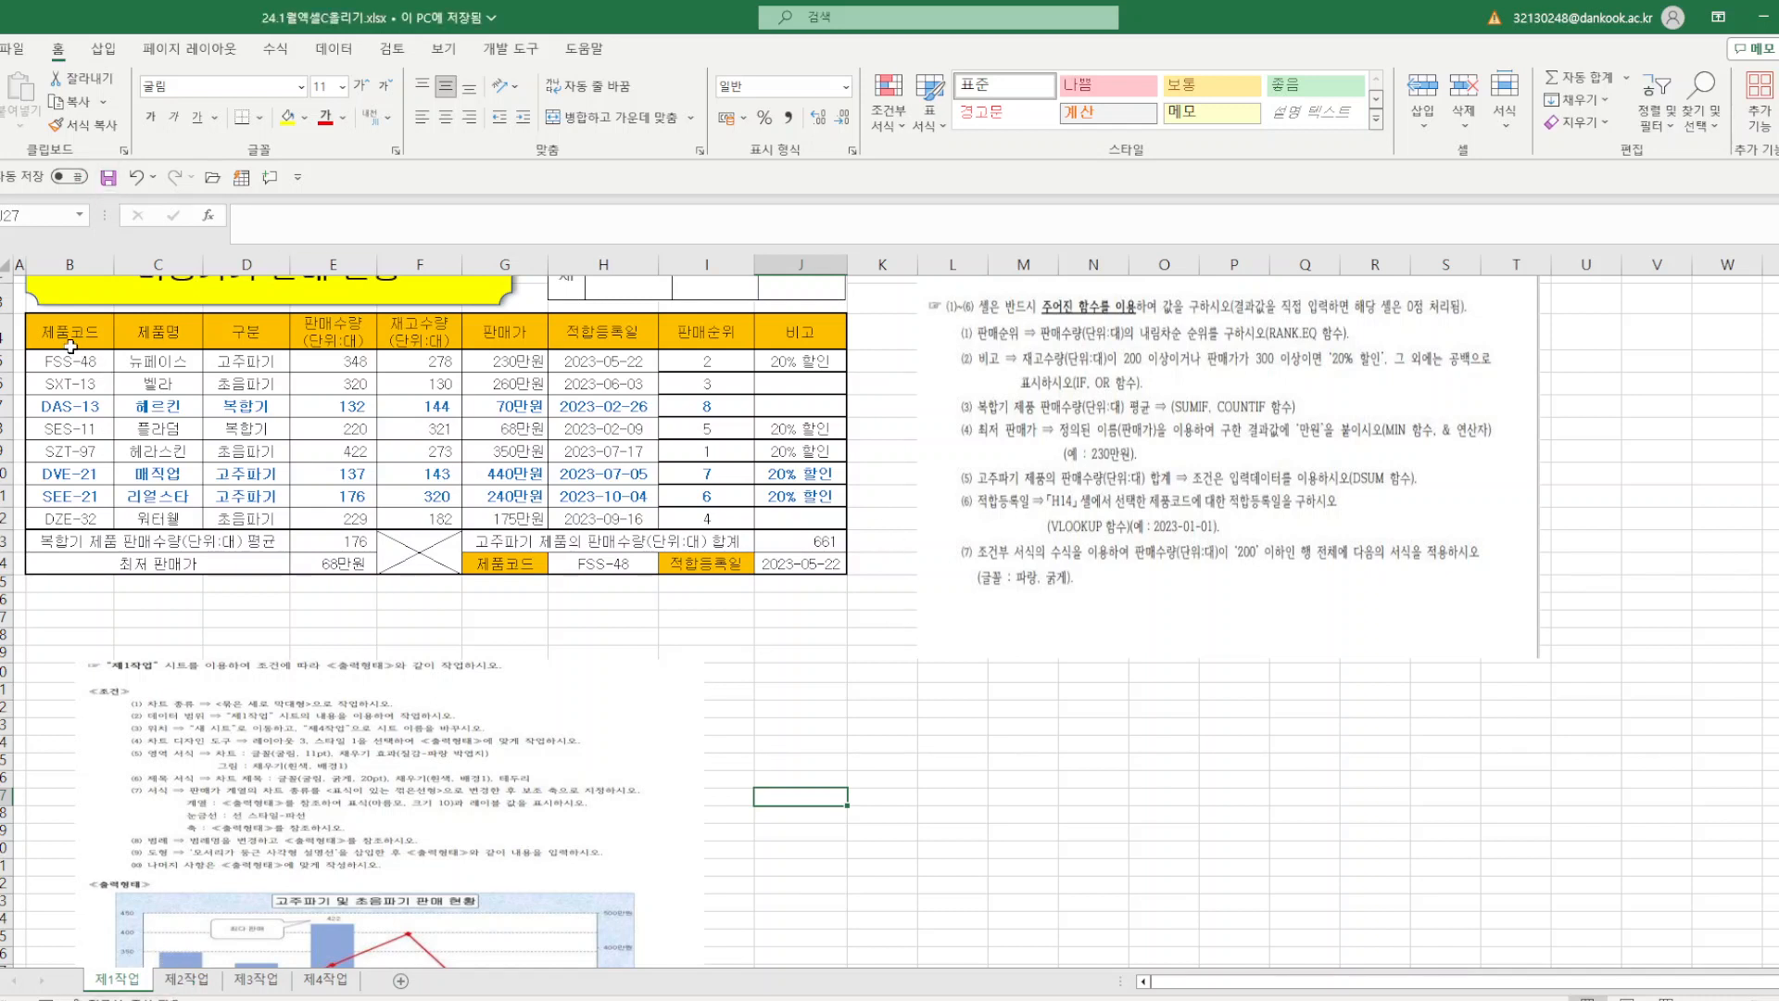
- Copy B4:H12 from the 제1작업 sheet and paste only its column widths at B2 of the 제2작업 sheet
left_click_drag(71, 346, 640, 521)
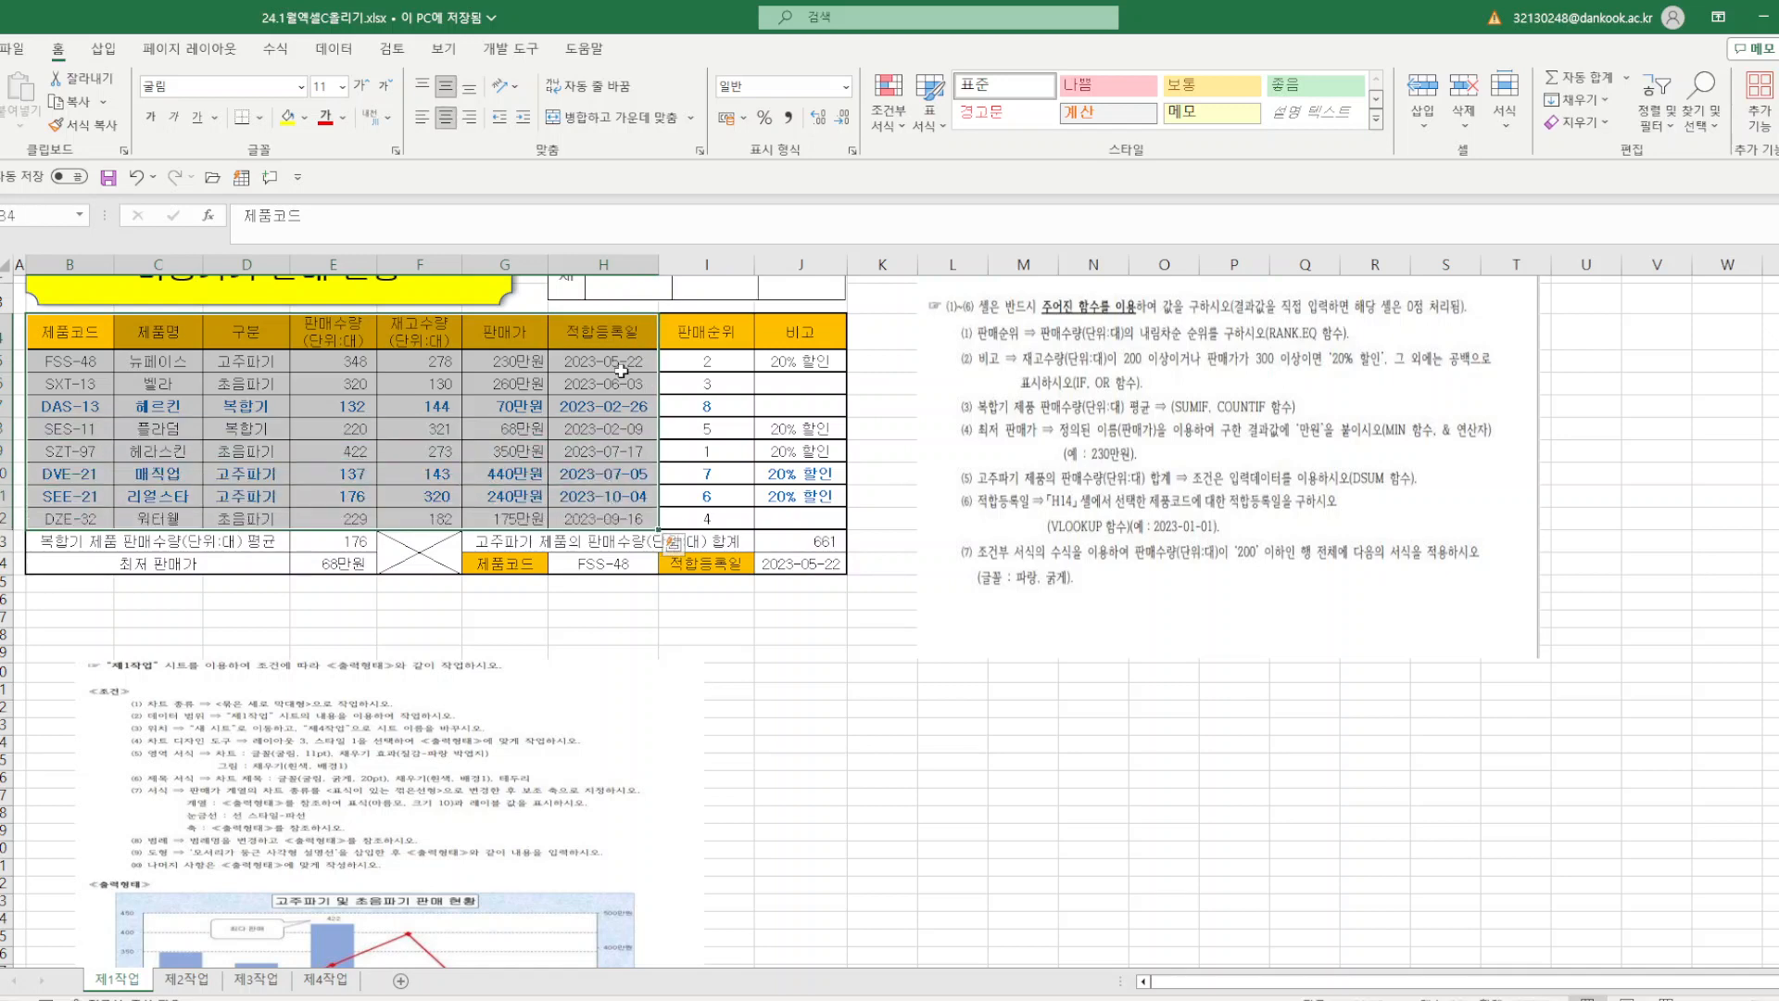
right_click(621, 371)
left_click(695, 401)
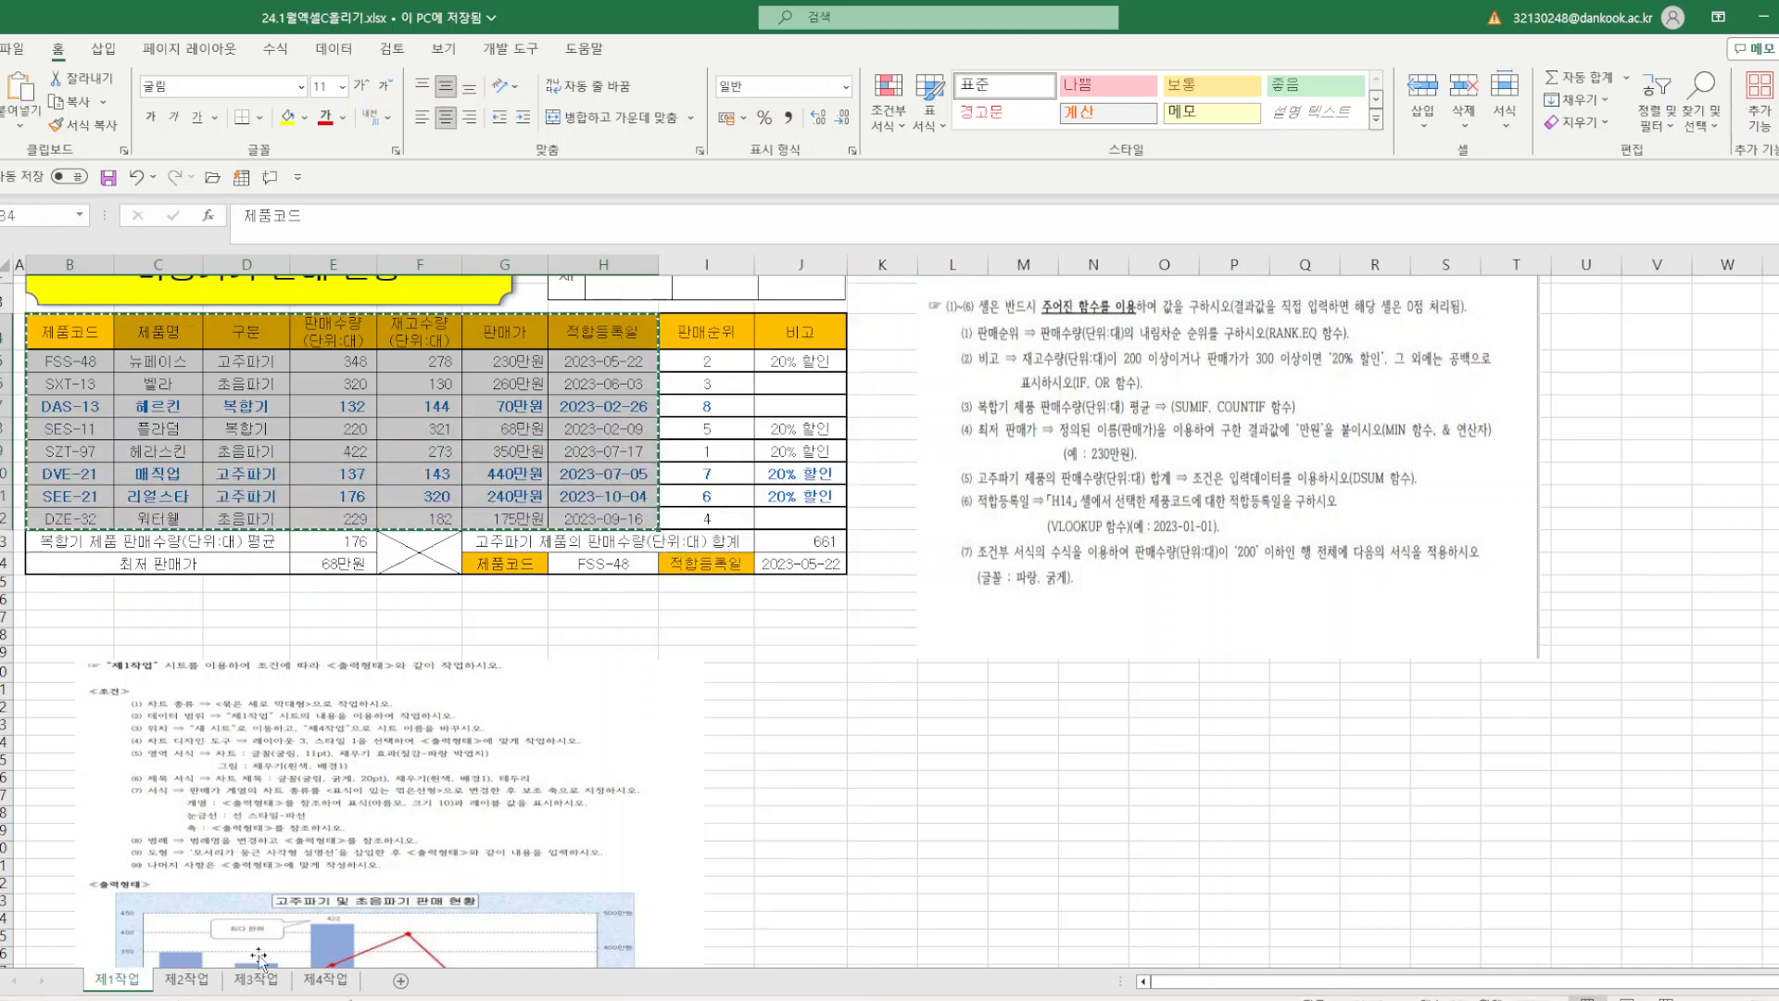
left_click(187, 979)
left_click(61, 302)
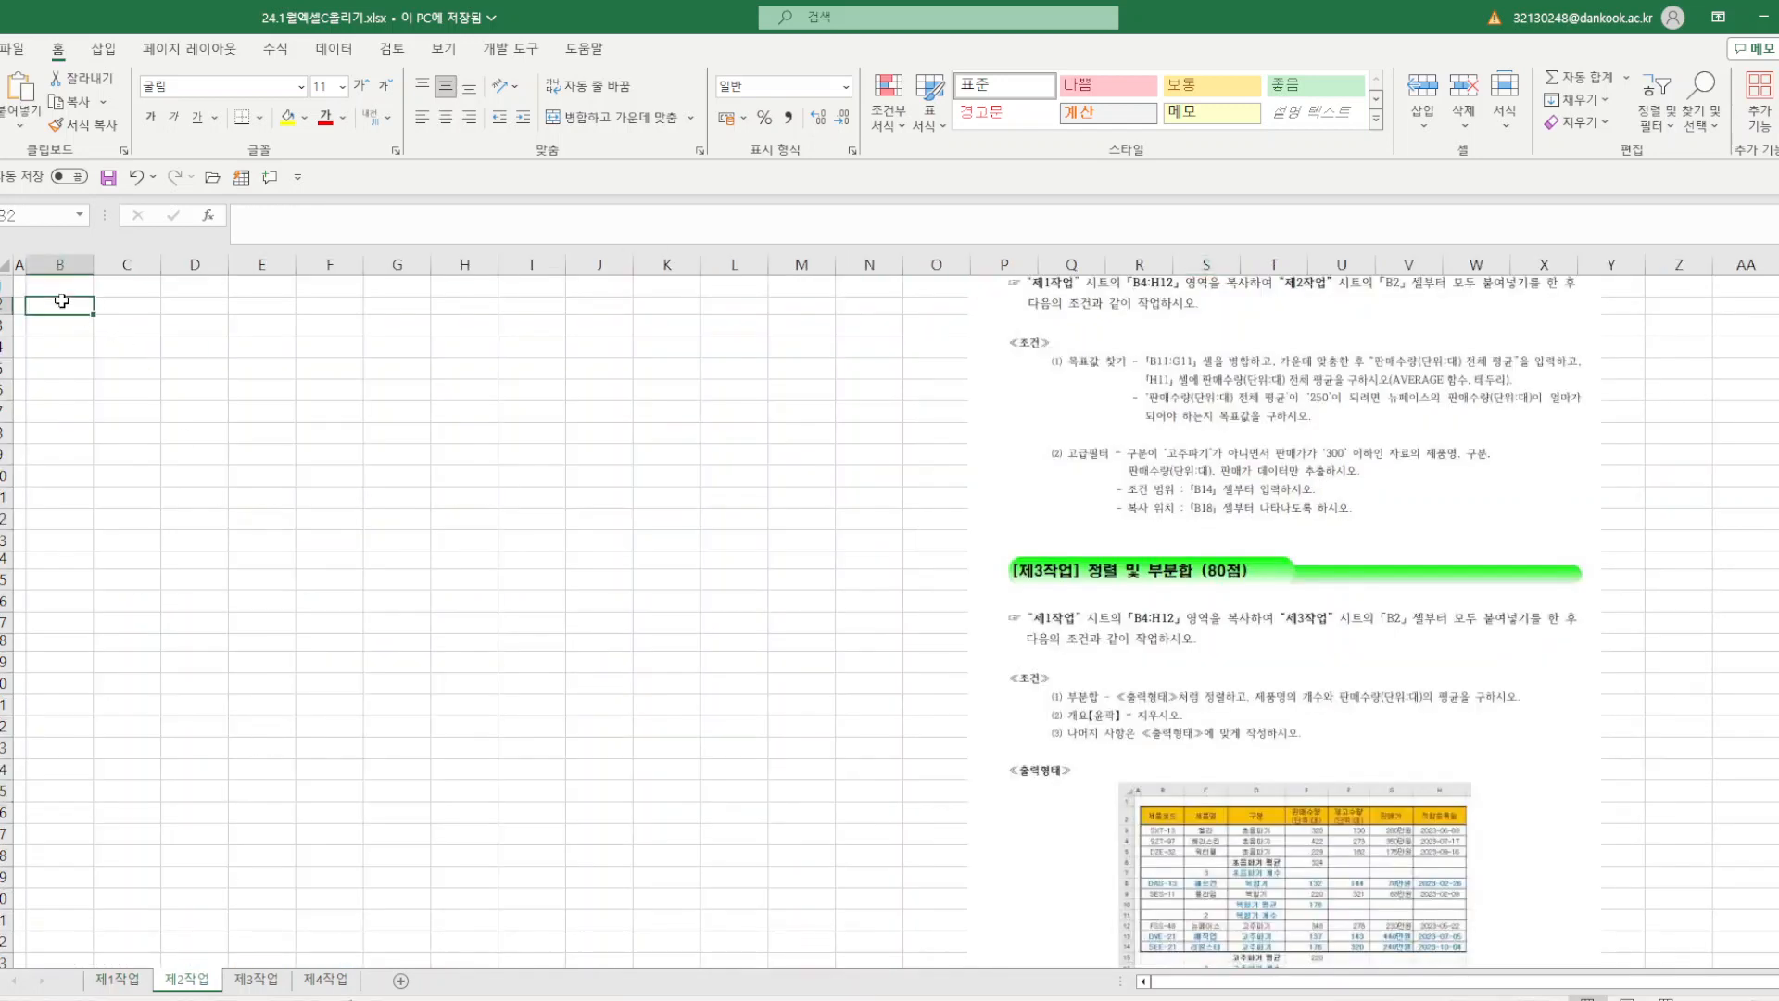
right_click(69, 304)
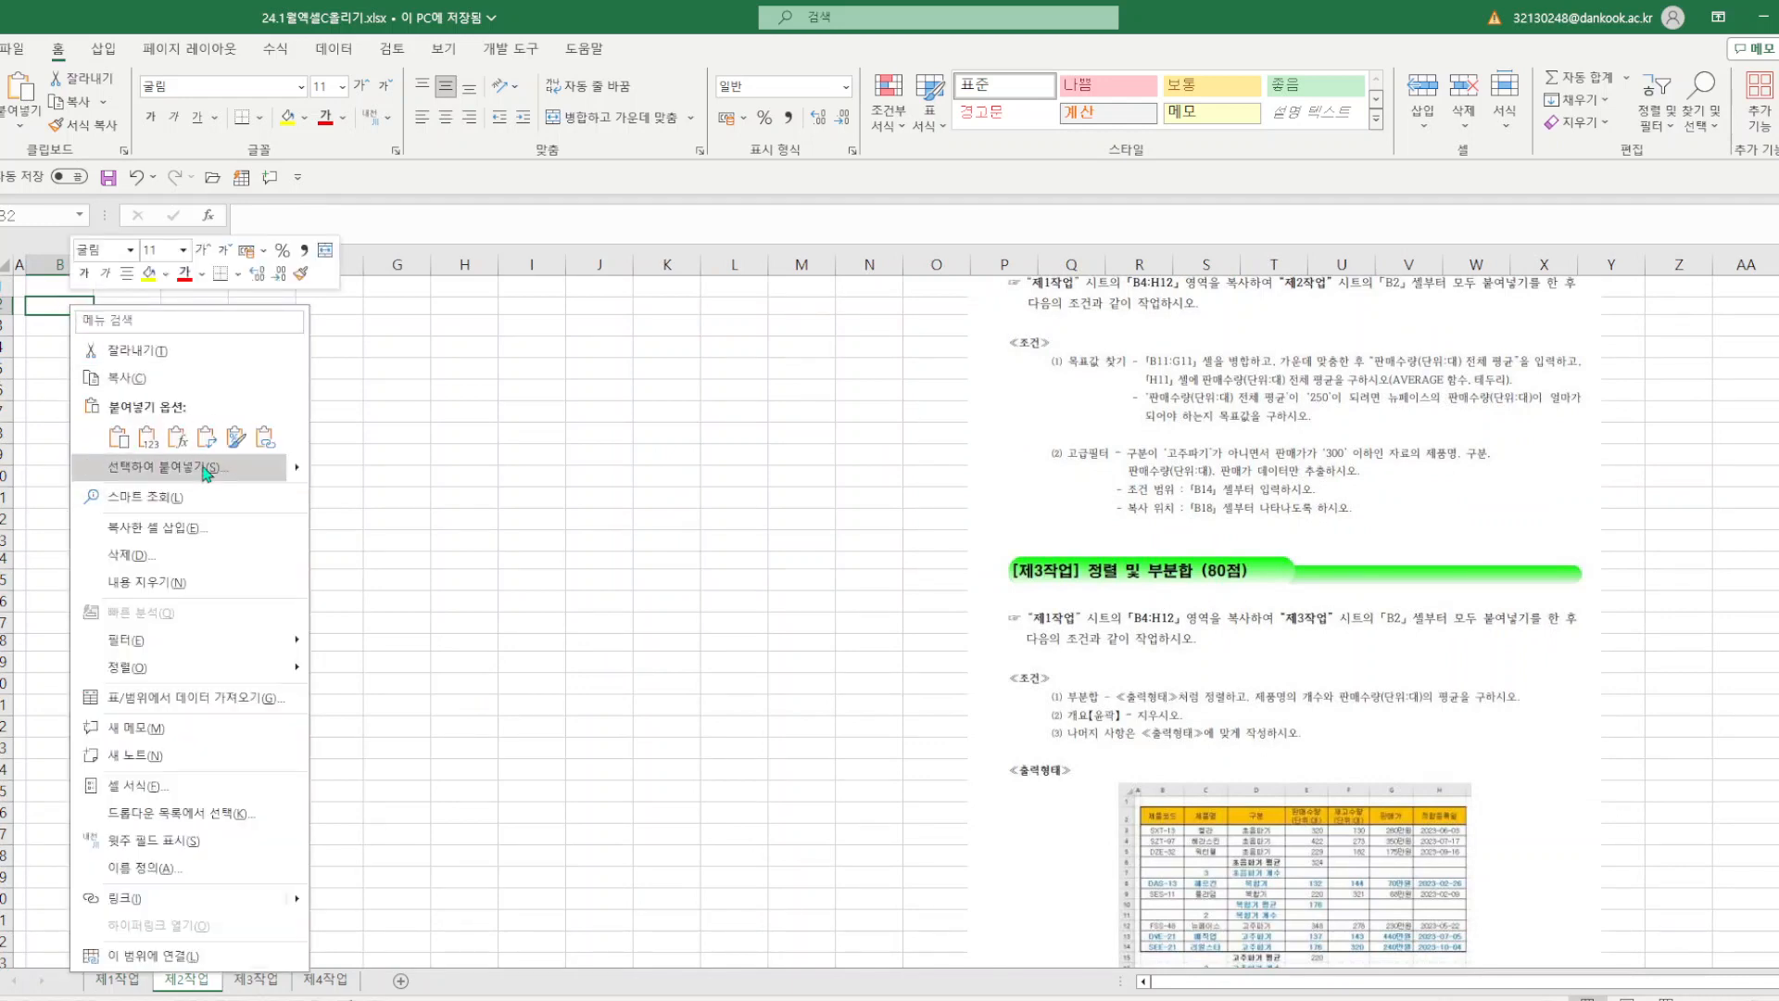
left_click(206, 470)
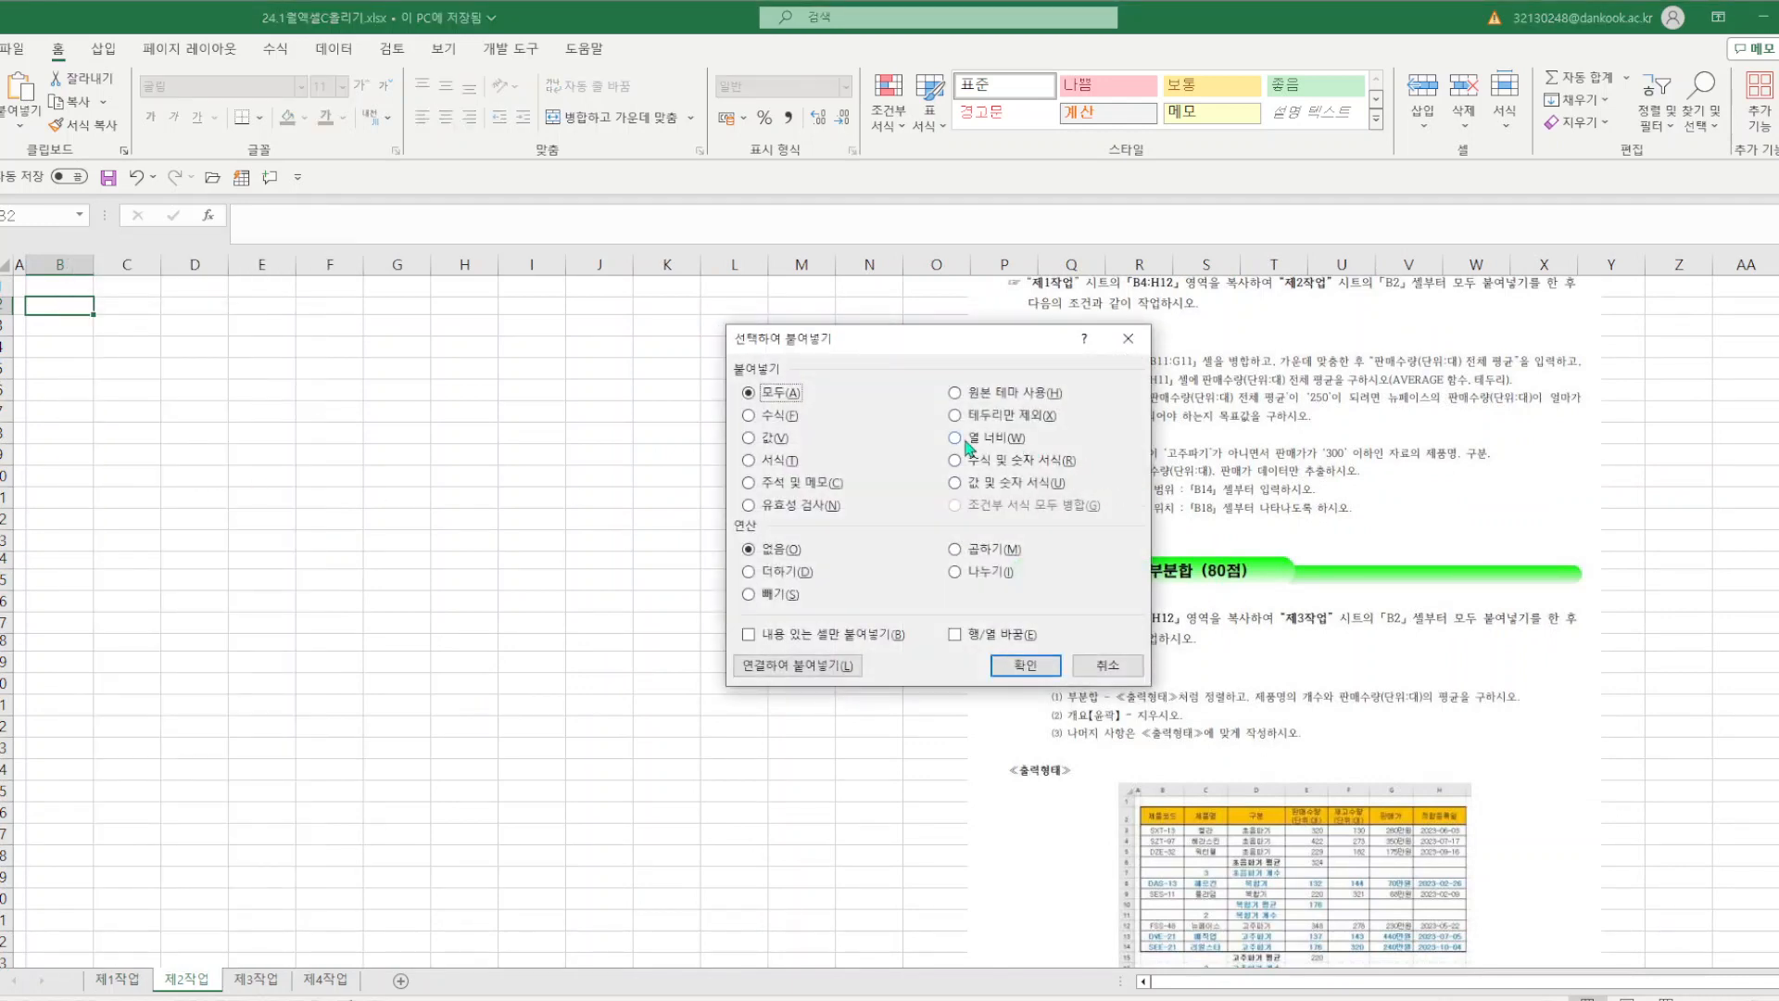
left_click(956, 437)
left_click(1024, 666)
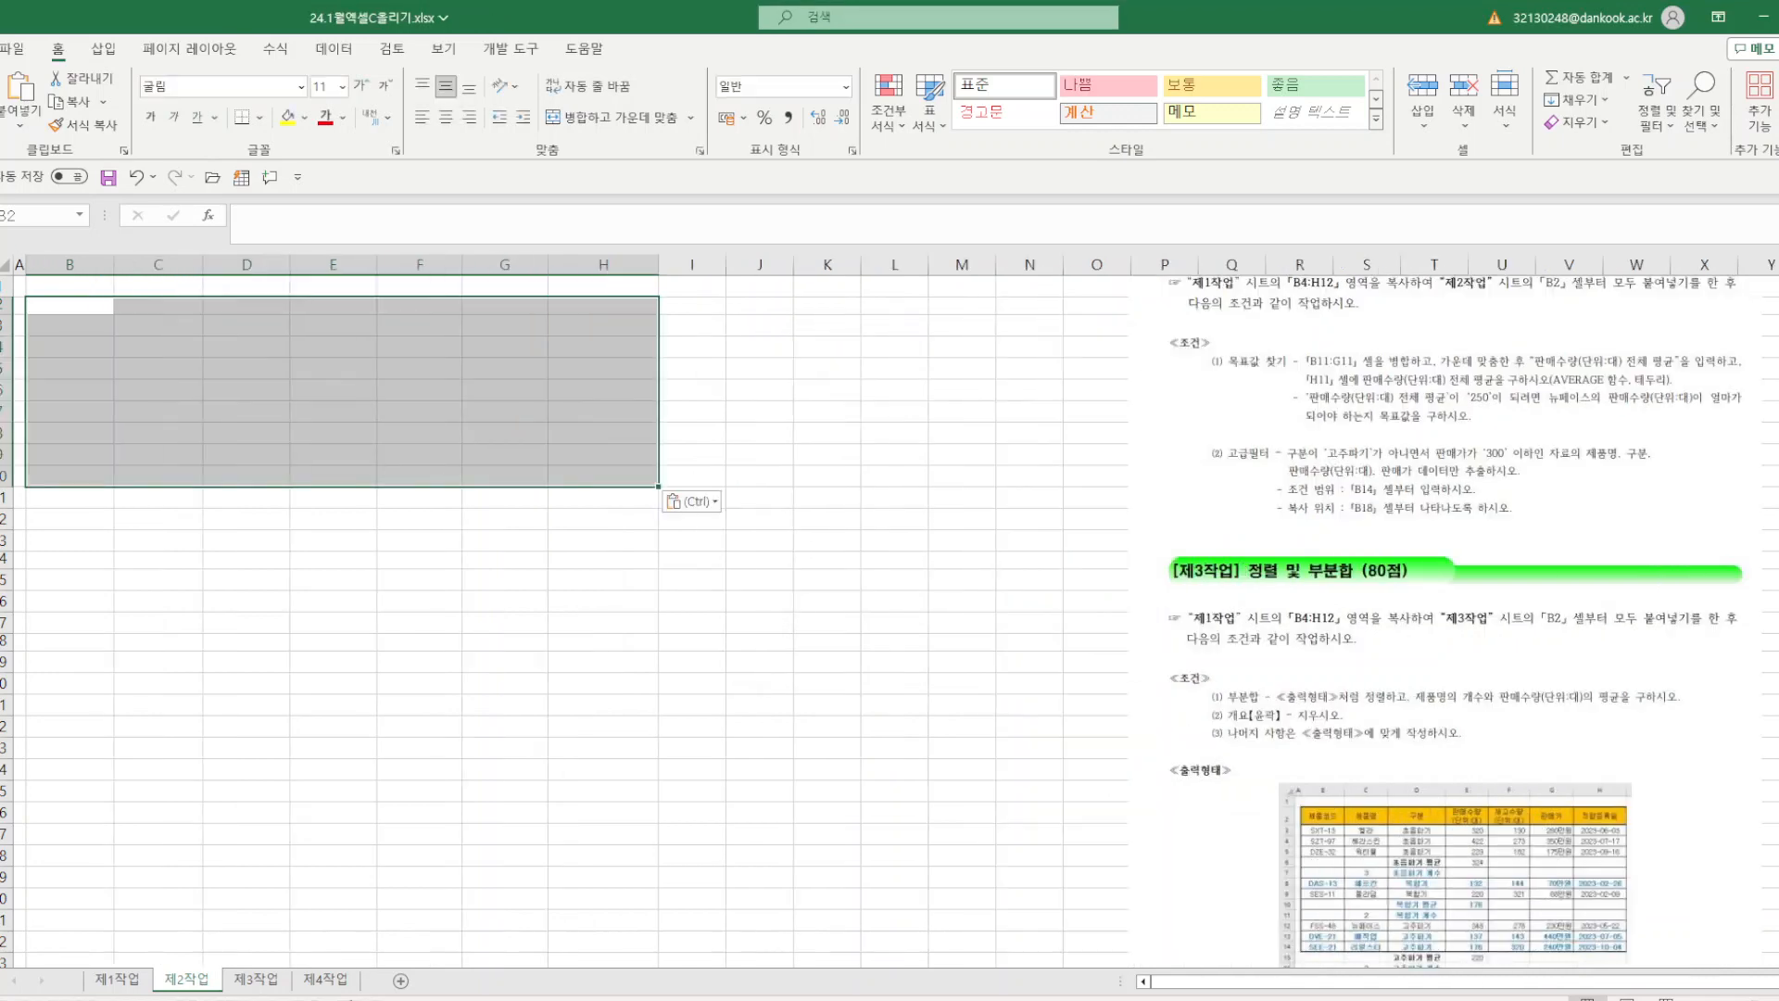
- Paste the full copied table at B2 and move the instructions picture closer to it
left_click(20, 91)
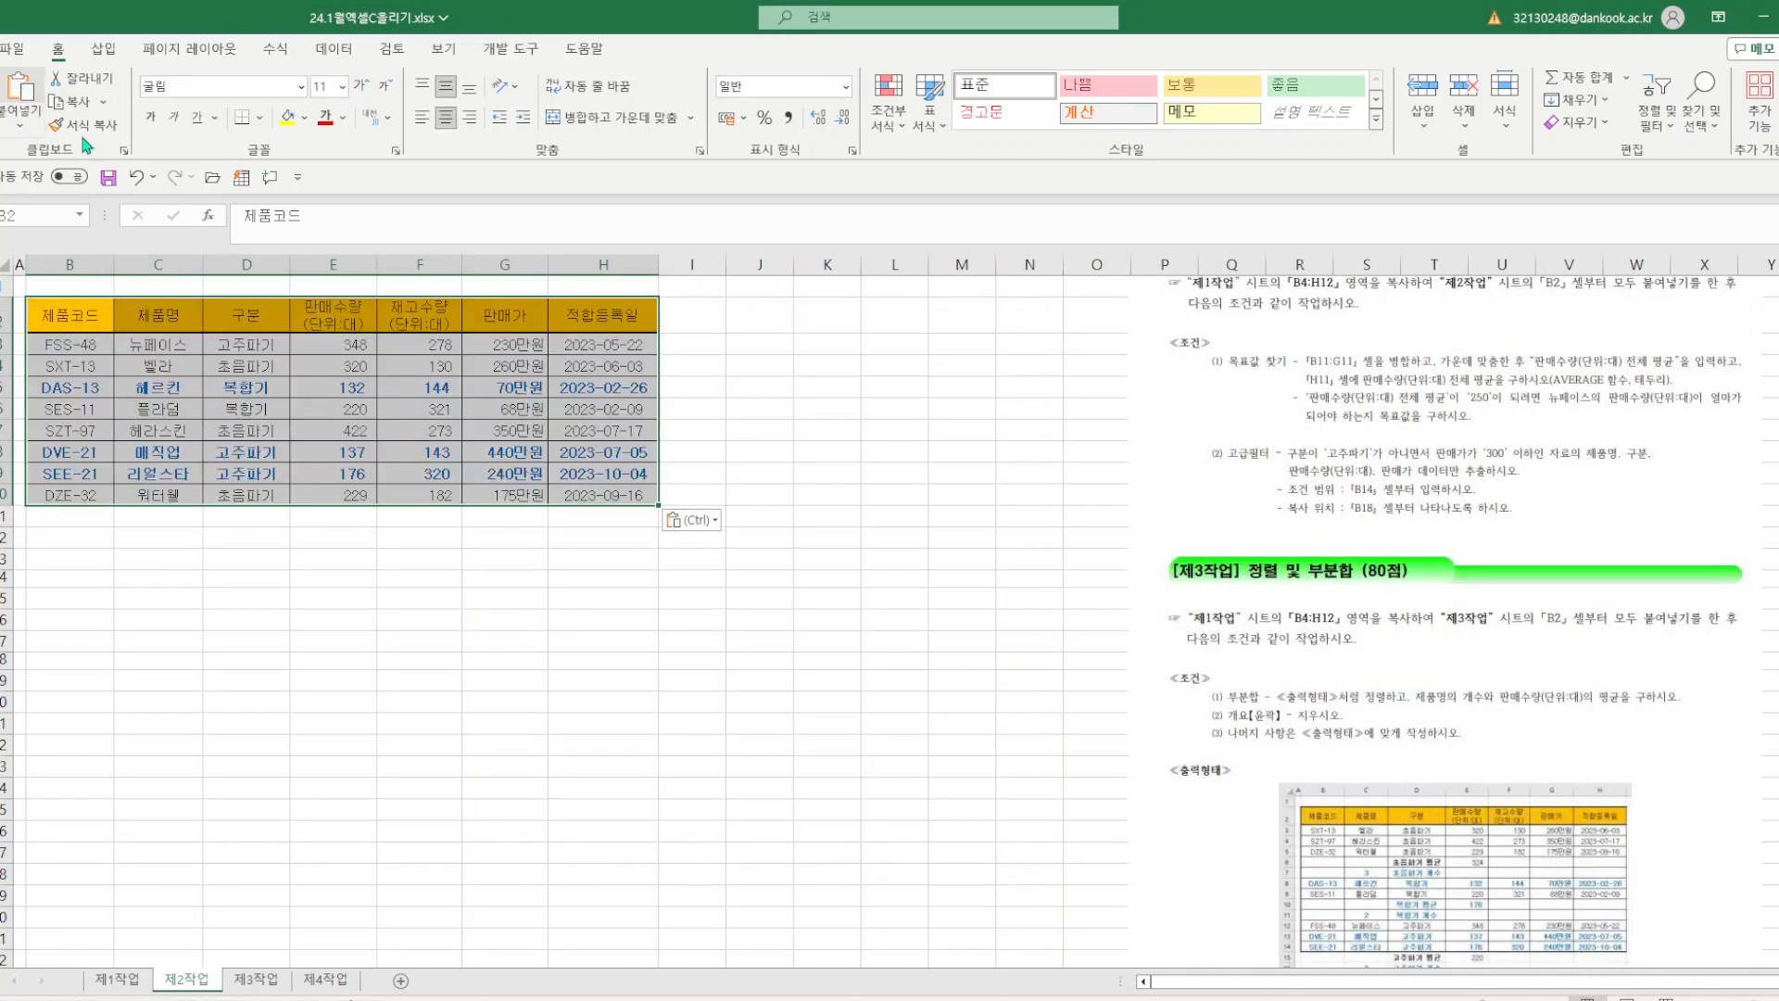
left_click(813, 675)
left_click_drag(1440, 453, 1175, 467)
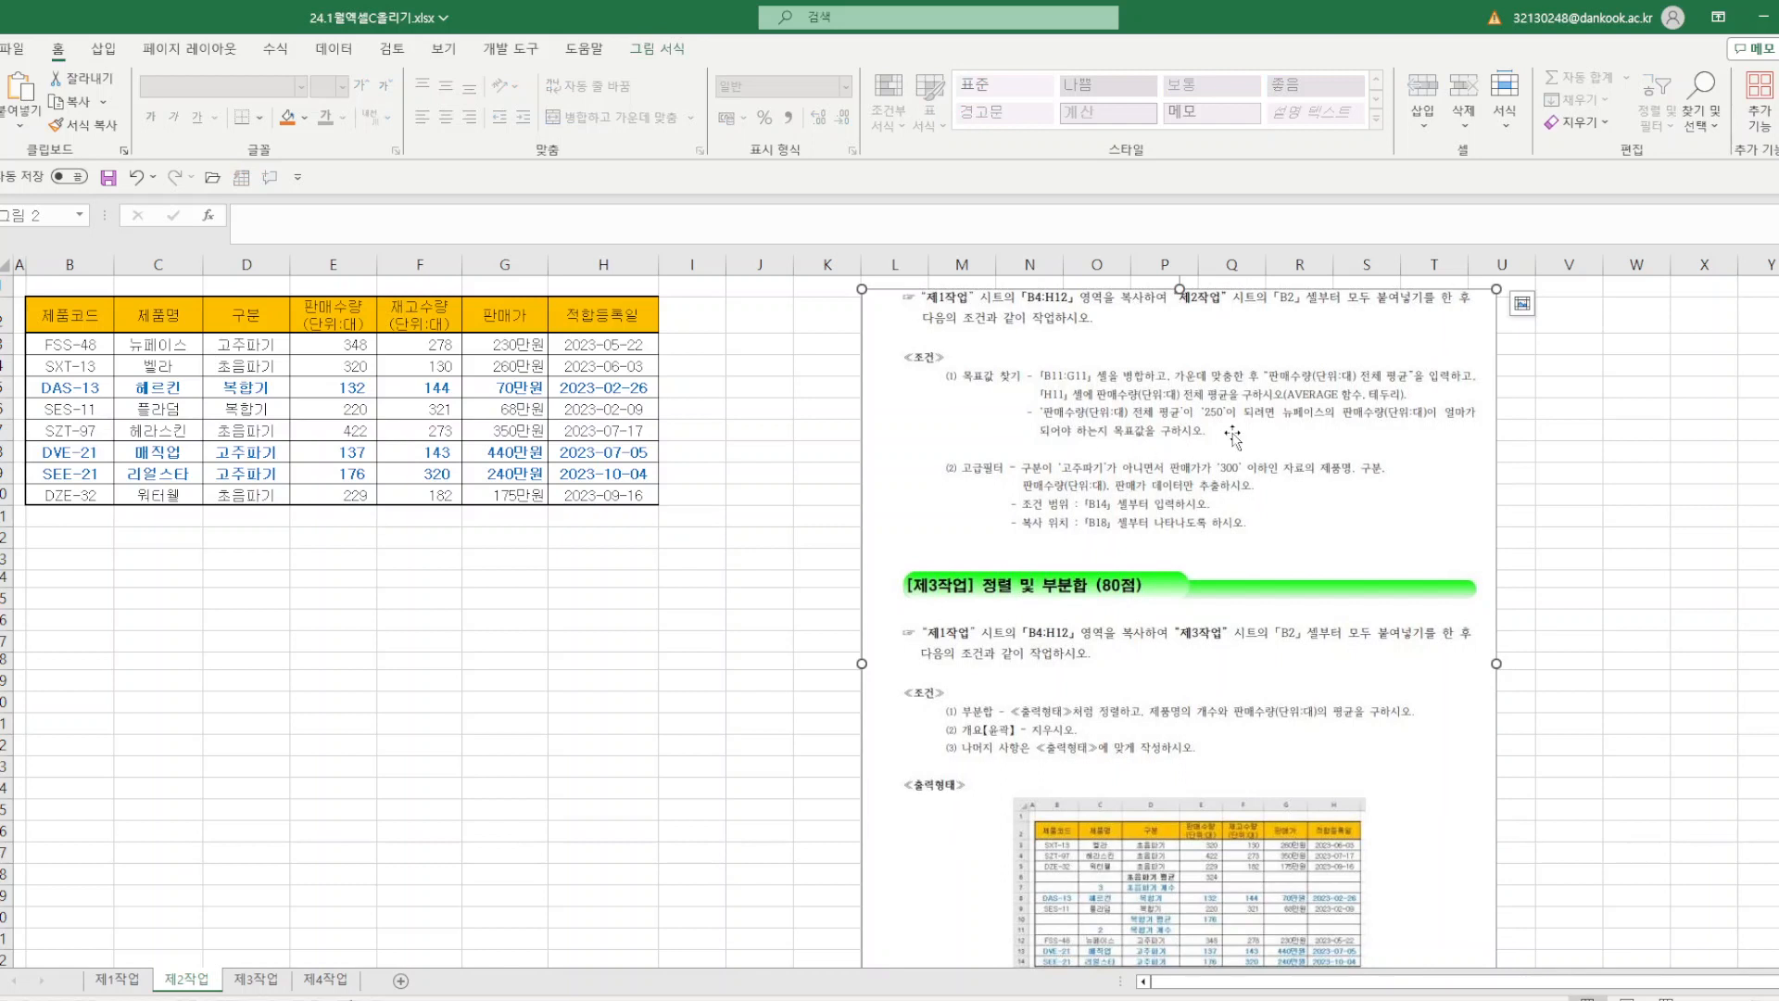
- Merge and center B11:G11 and enter the label 판매수량(단위:대) 전체평균
left_click_drag(73, 506, 505, 516)
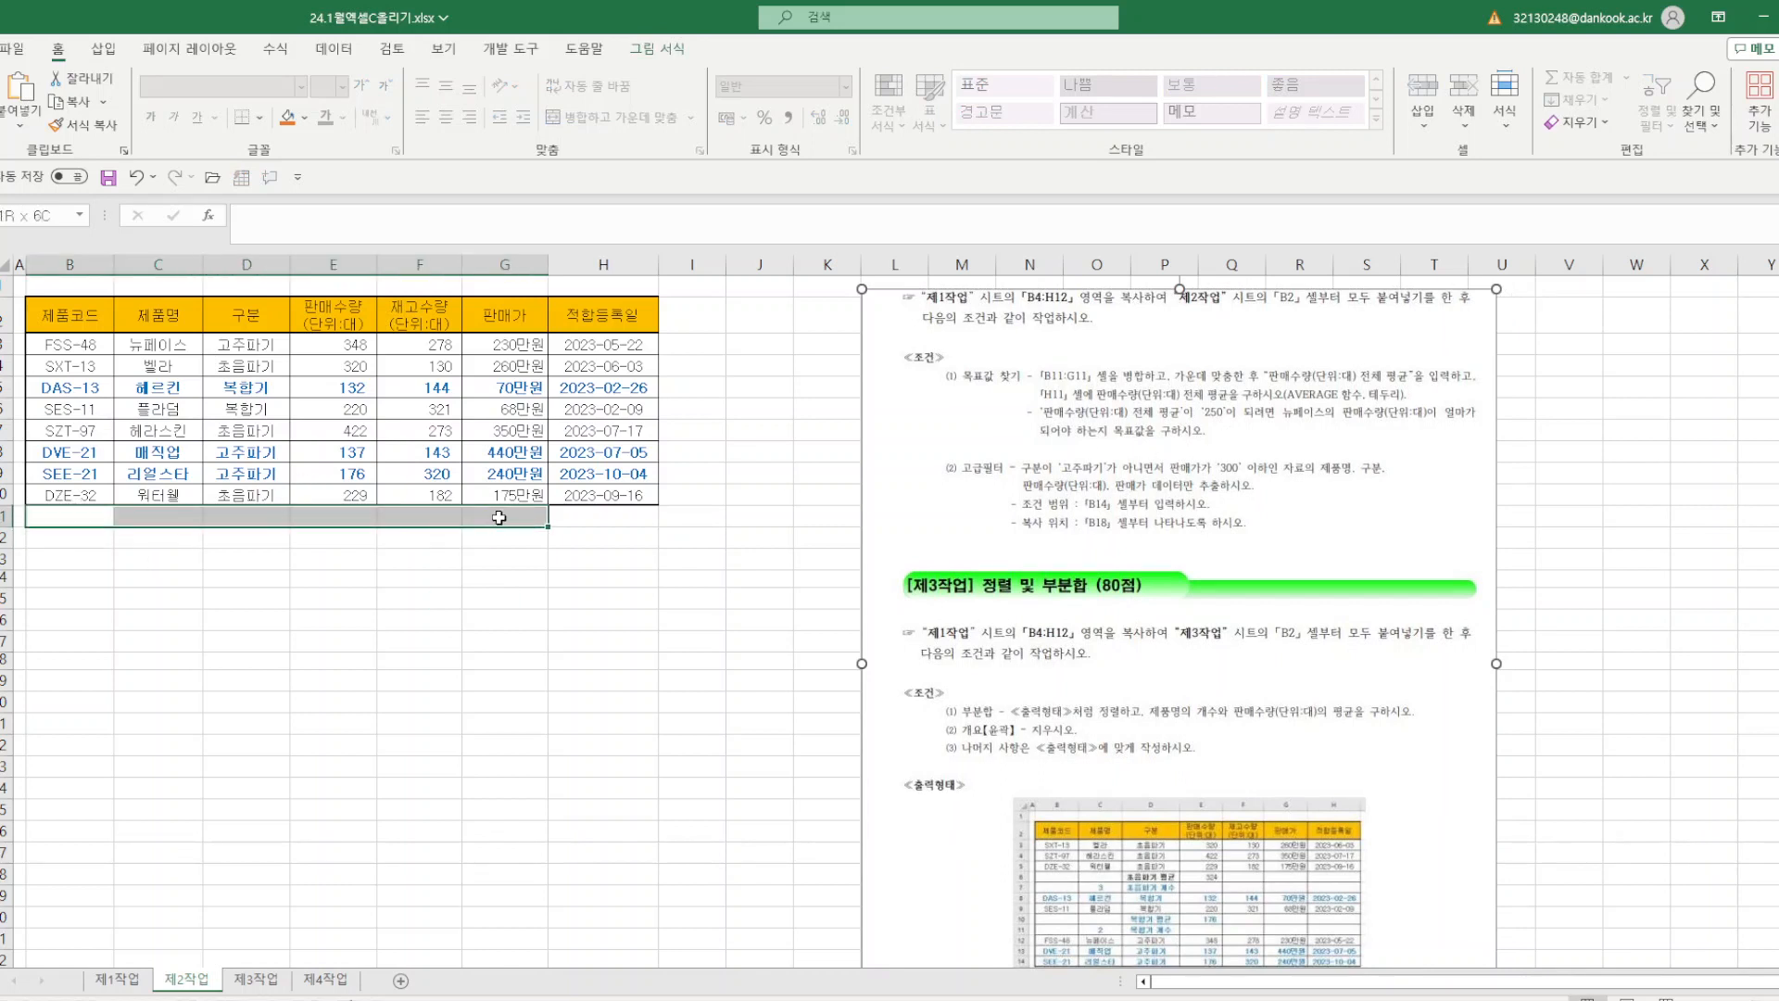
left_click(616, 116)
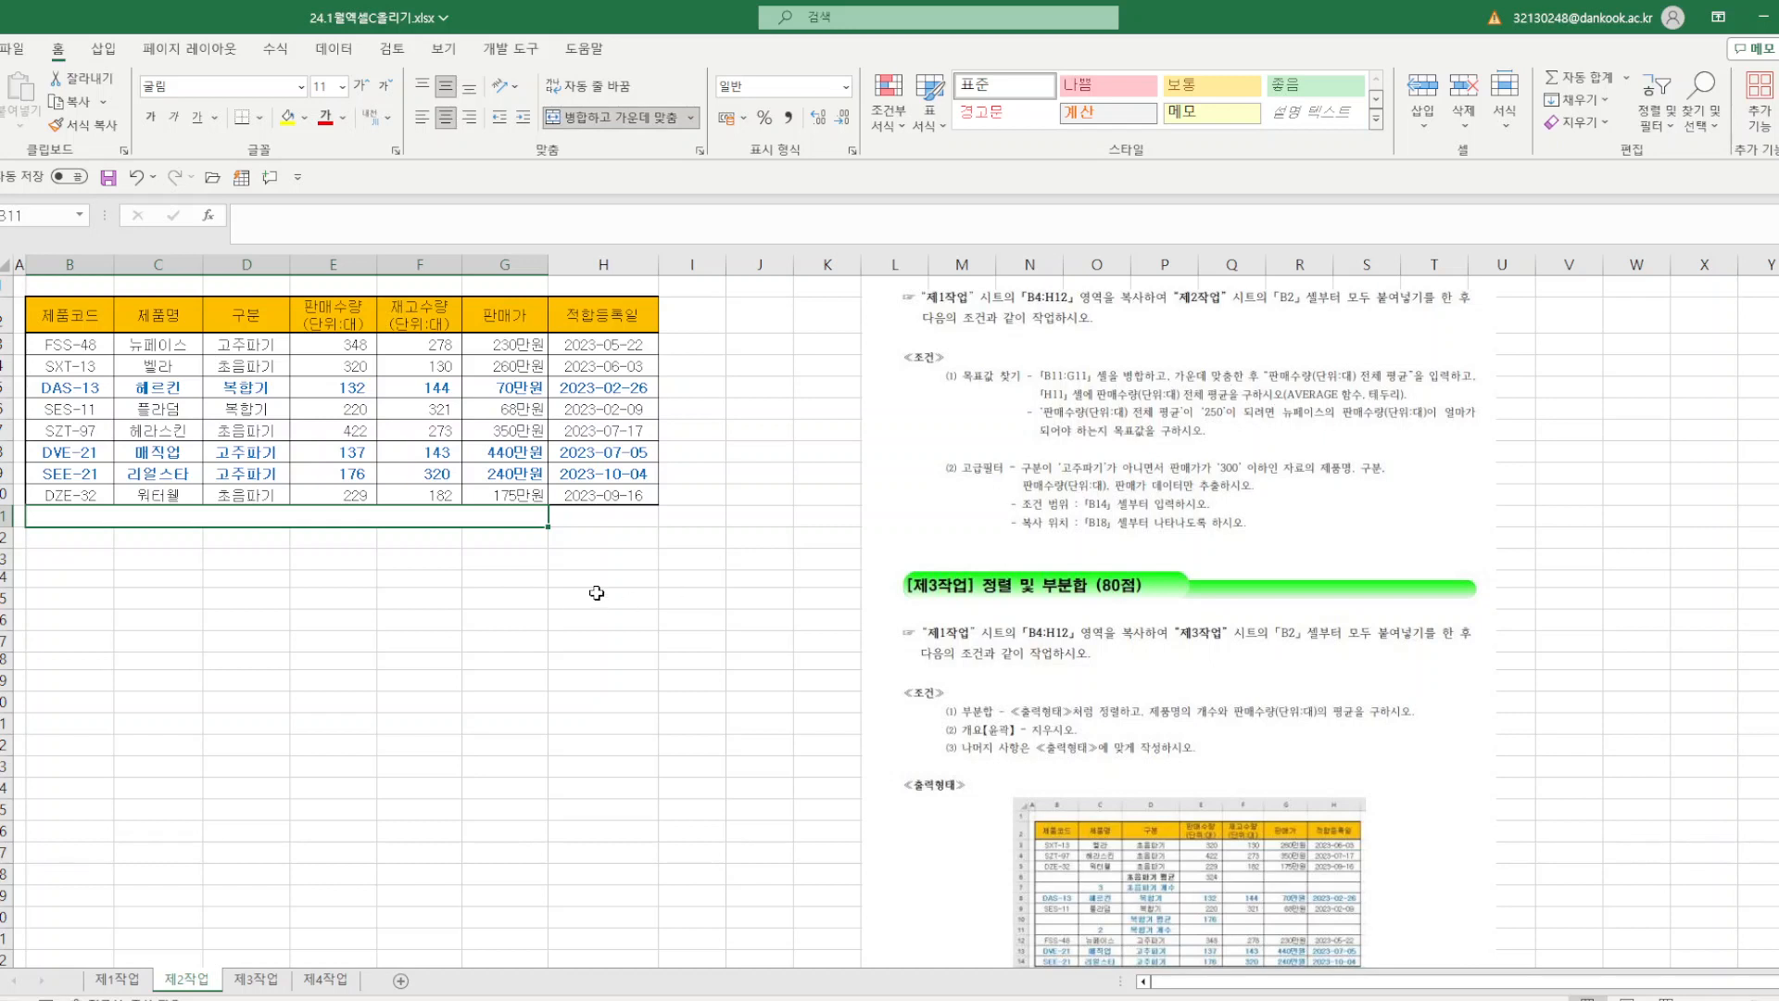
type("VKS")
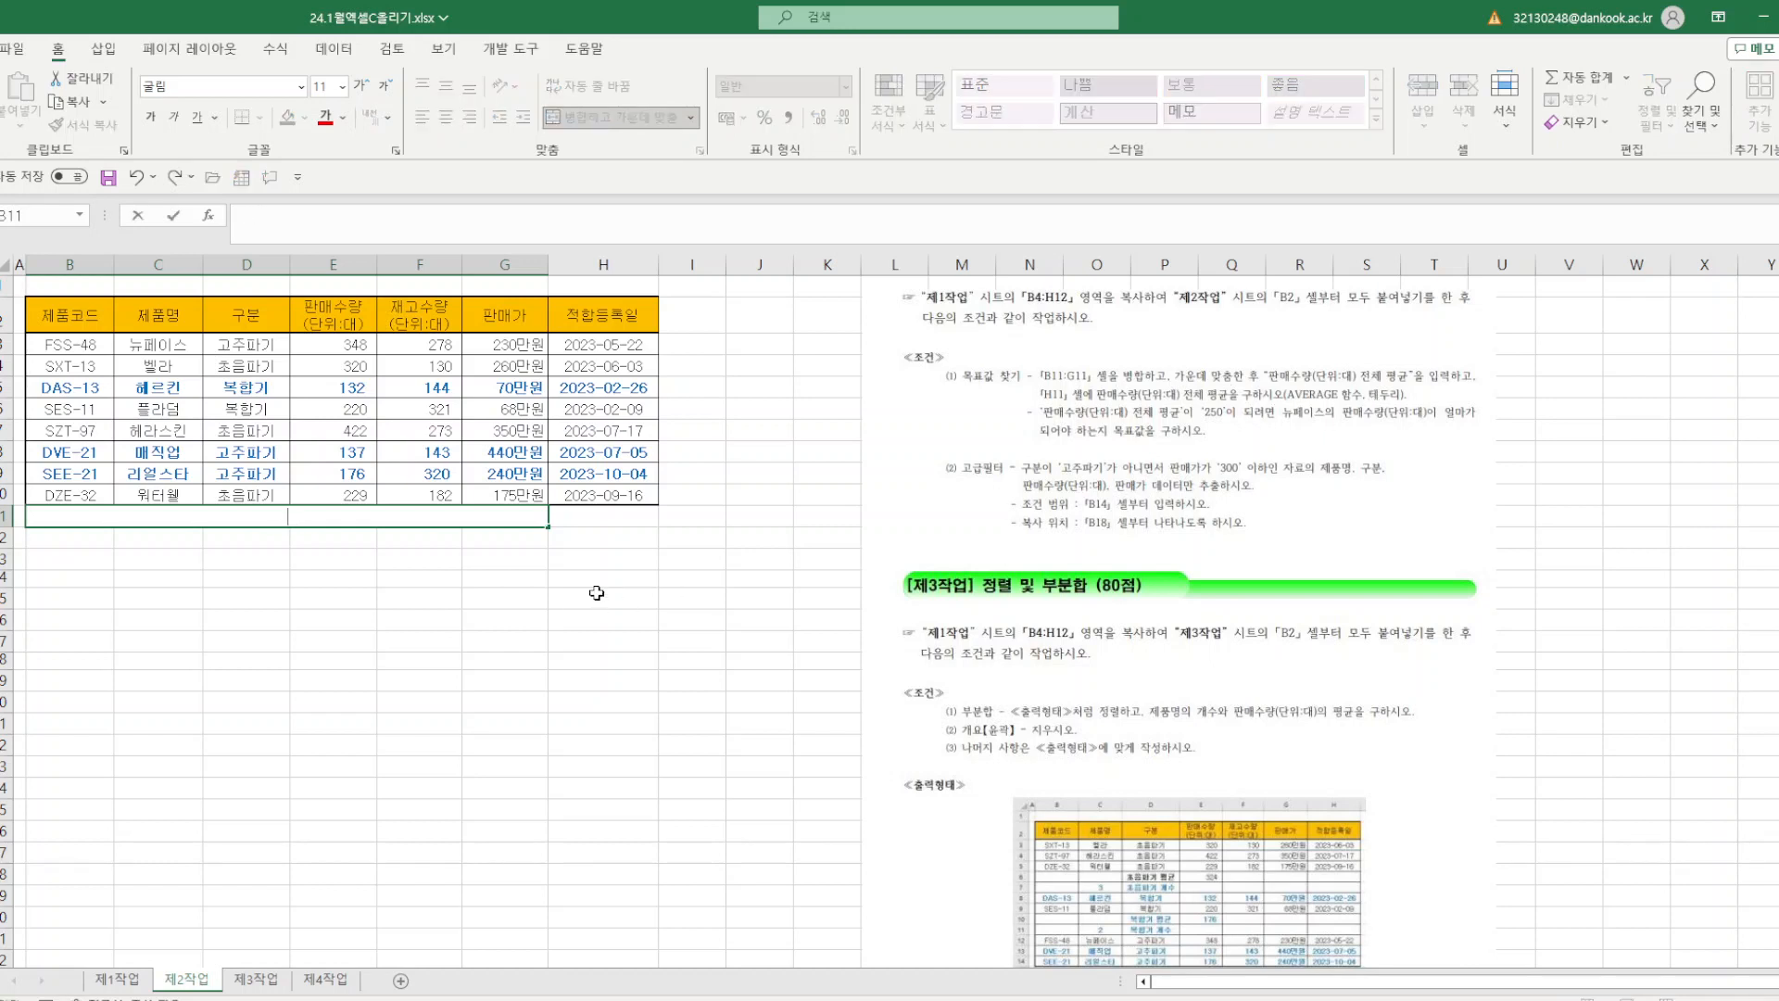
type("aaotmfk")
key("BackSpace")
key("BackSpace")
key("BackSpace")
key("BackSpace")
key("BackSpace")
type("vksaotnfid(ek")
key("BackSpace")
key("BackSpace")
type("eksdnl:eo)")
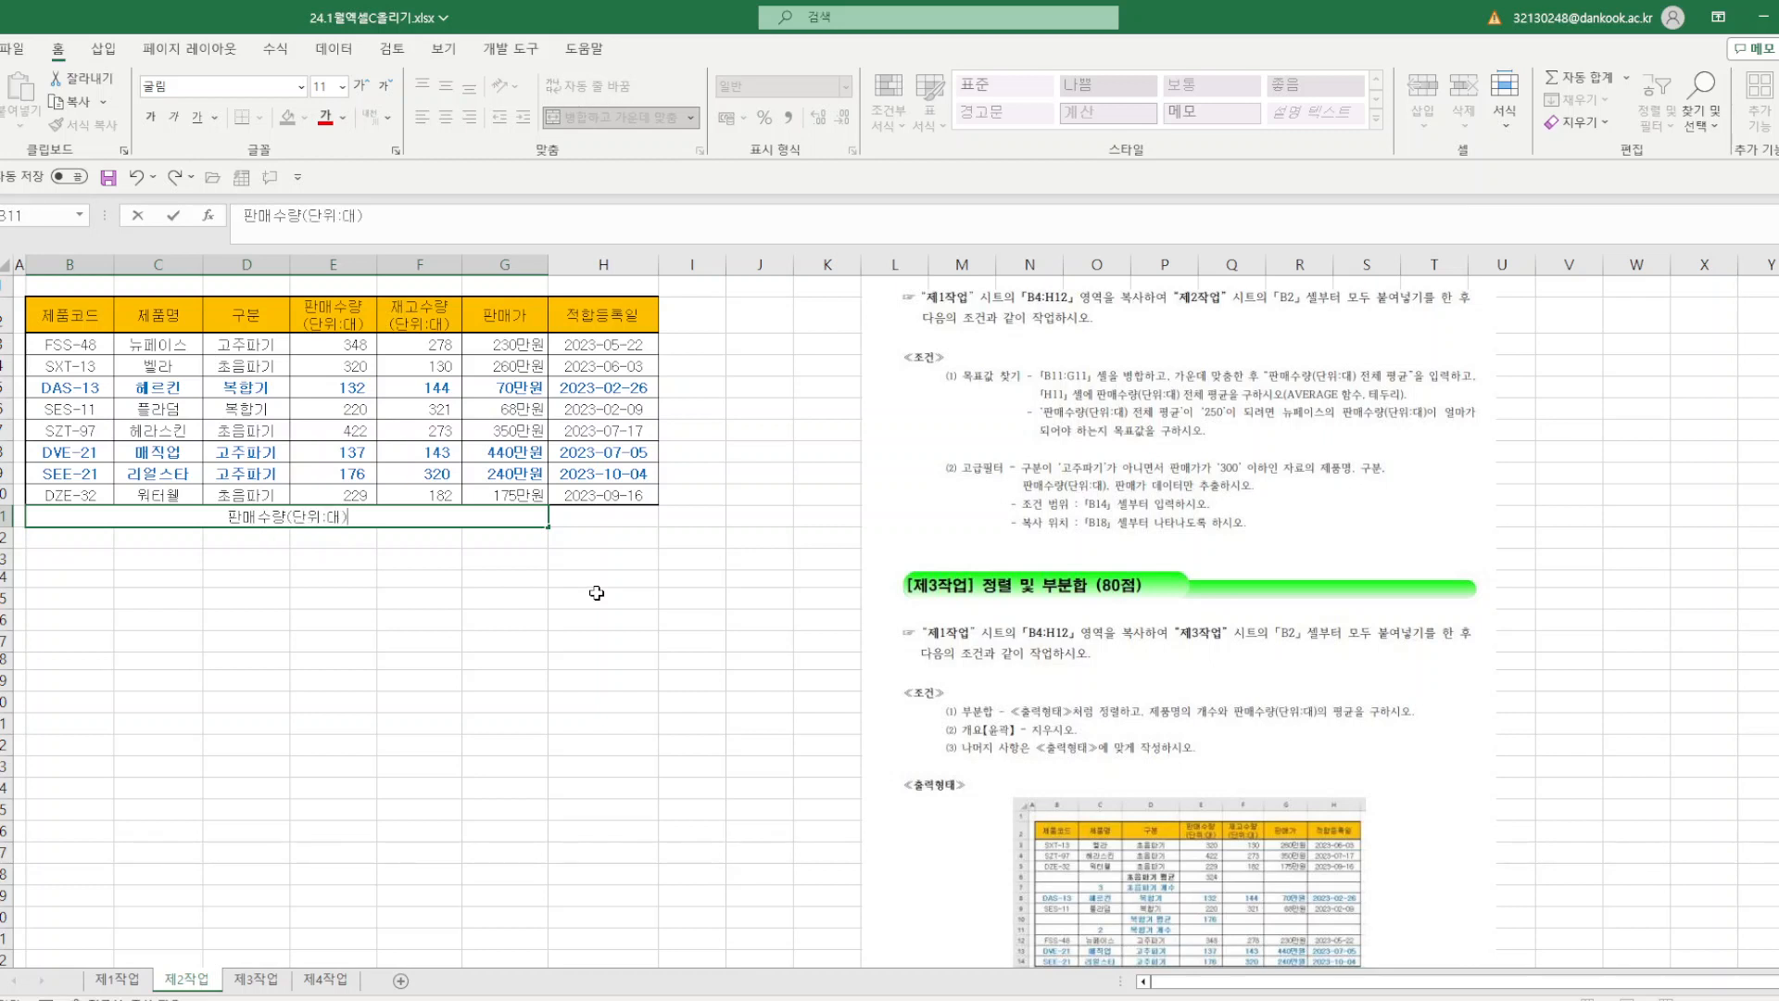
type(" wjscpvudr")
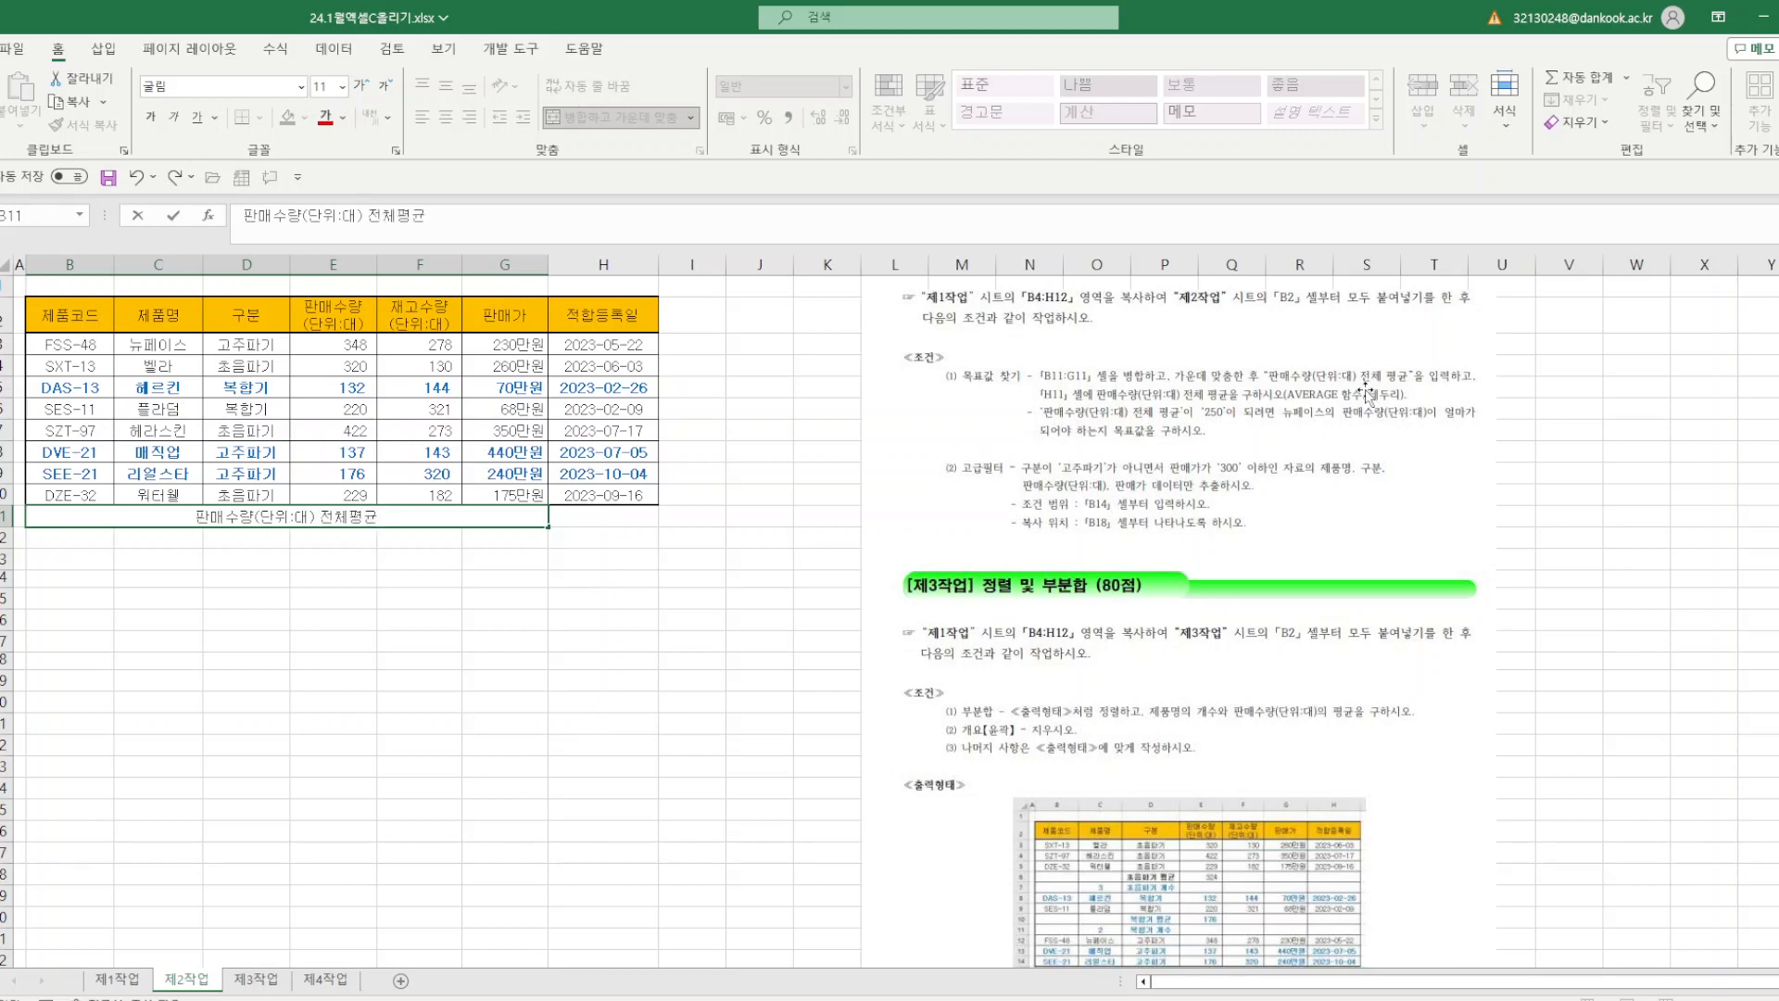
- Calculate the overall average sales quantity in H11 with the AVERAGE function over E3:E10
left_click(617, 514)
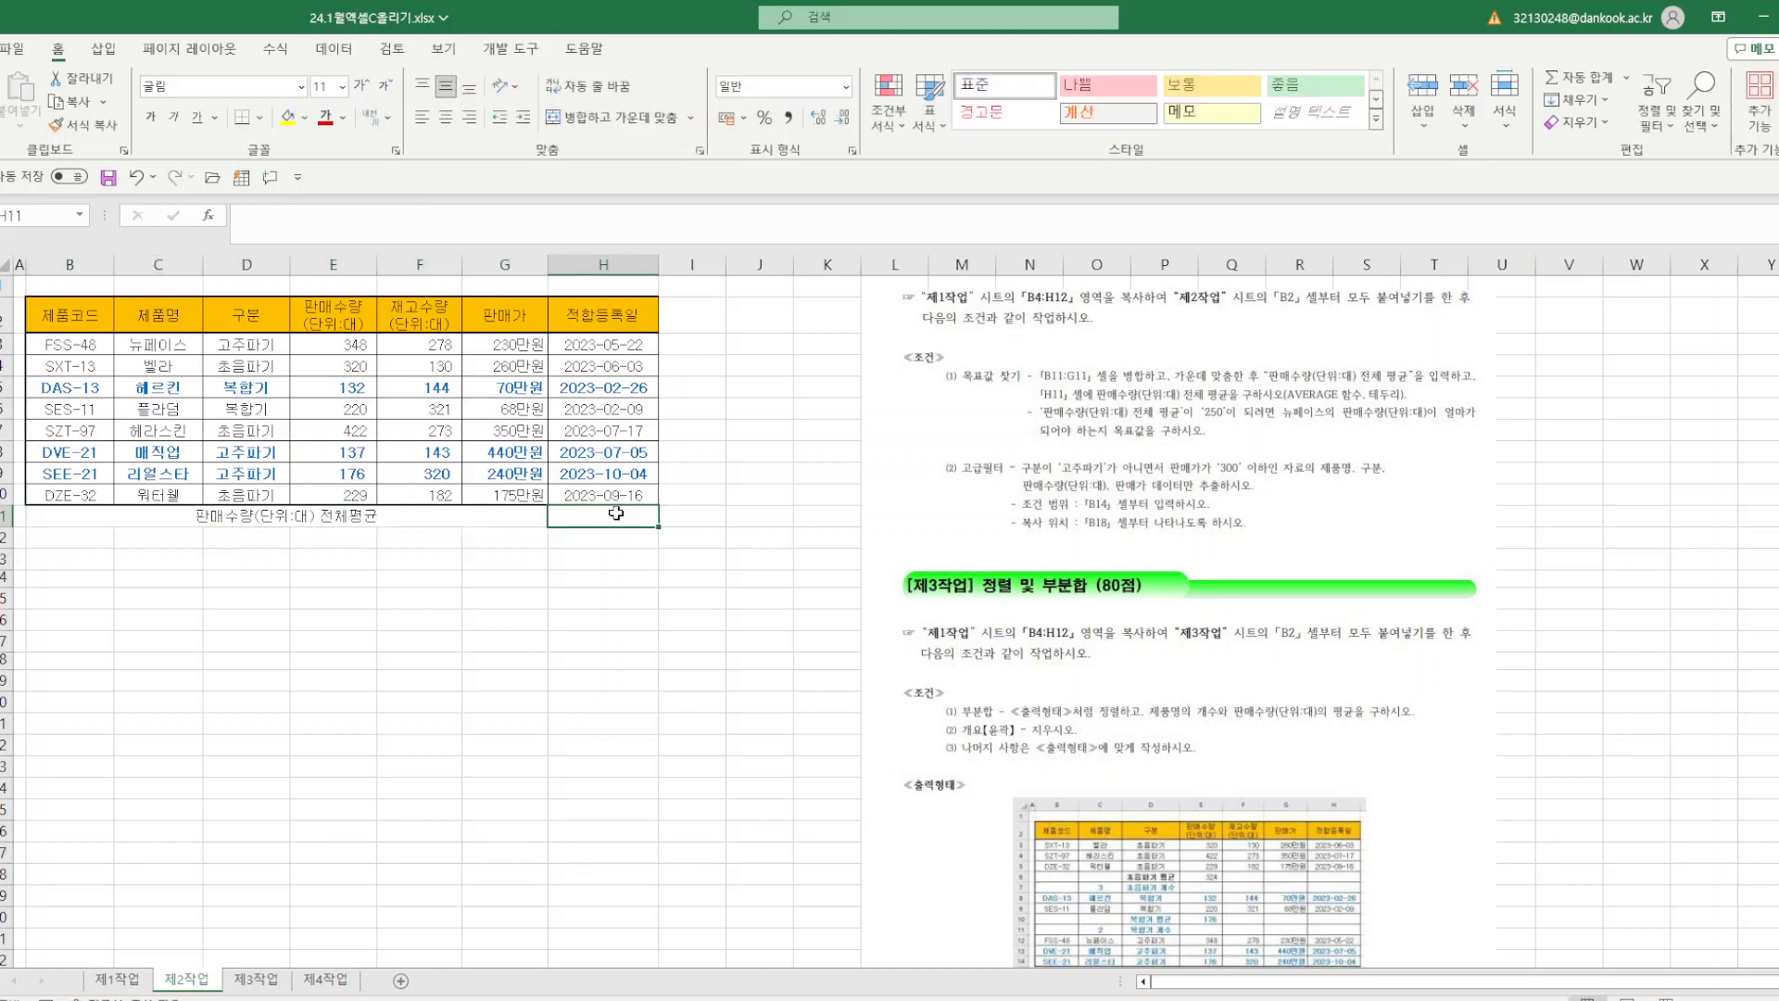
type("=av")
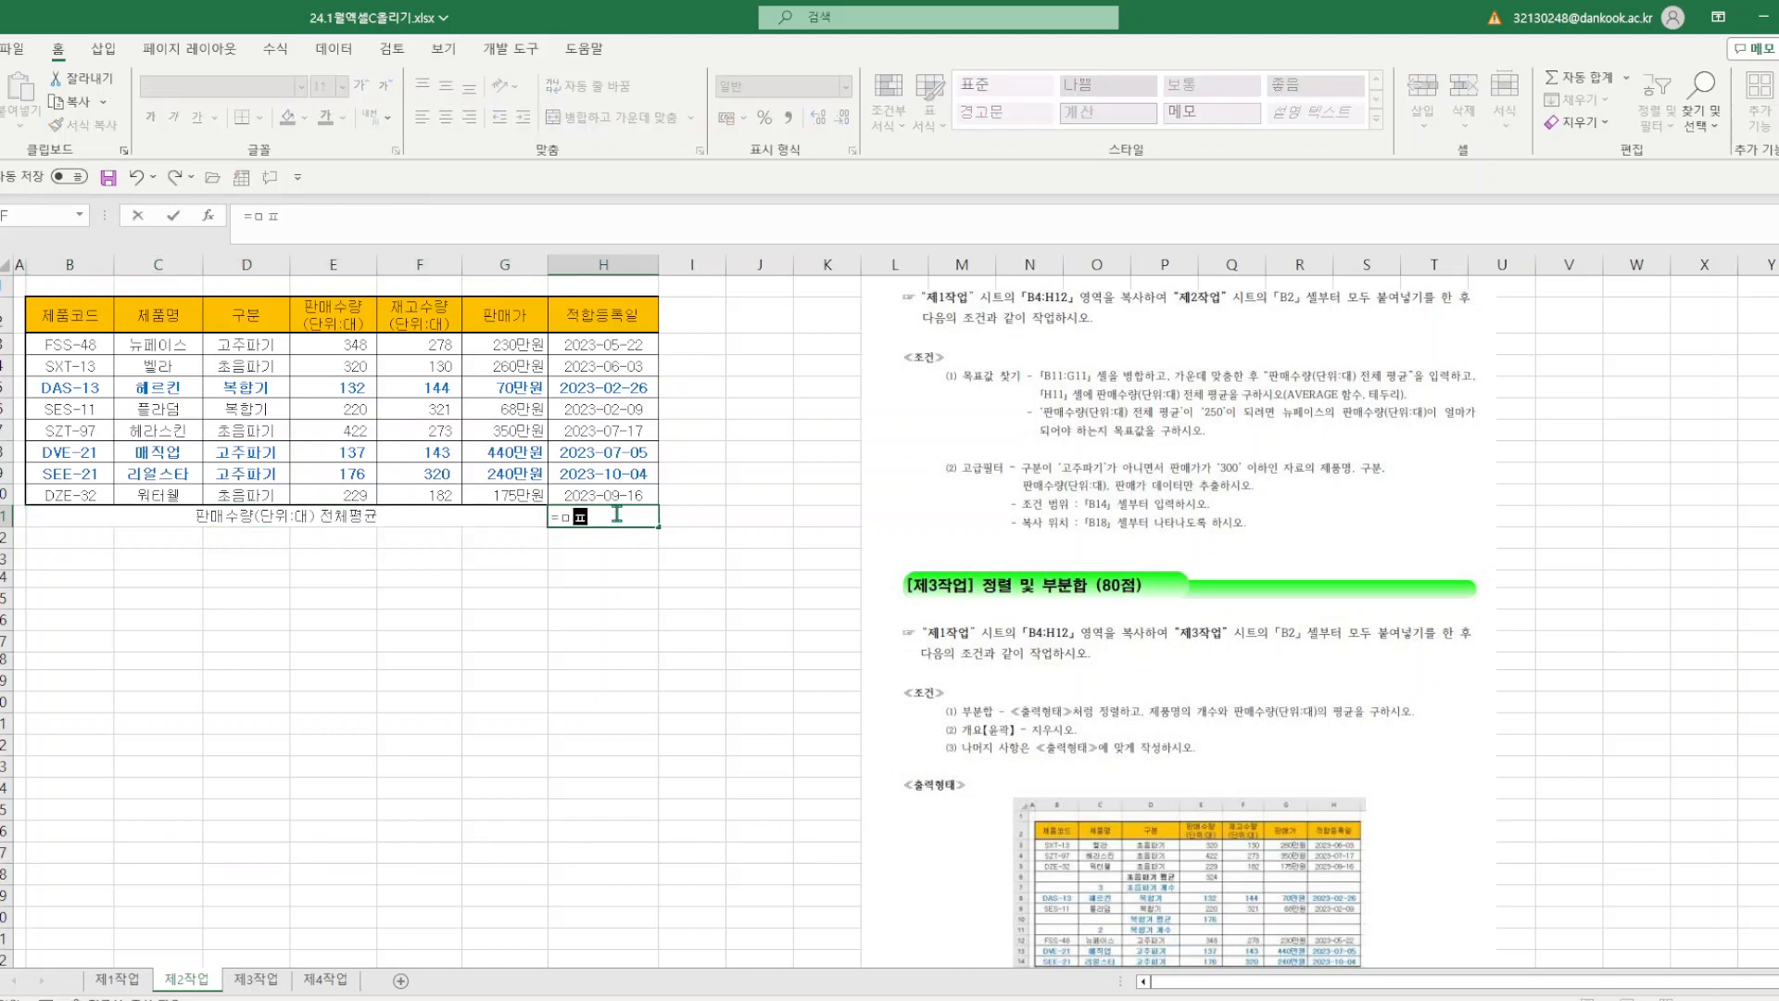
type("AV")
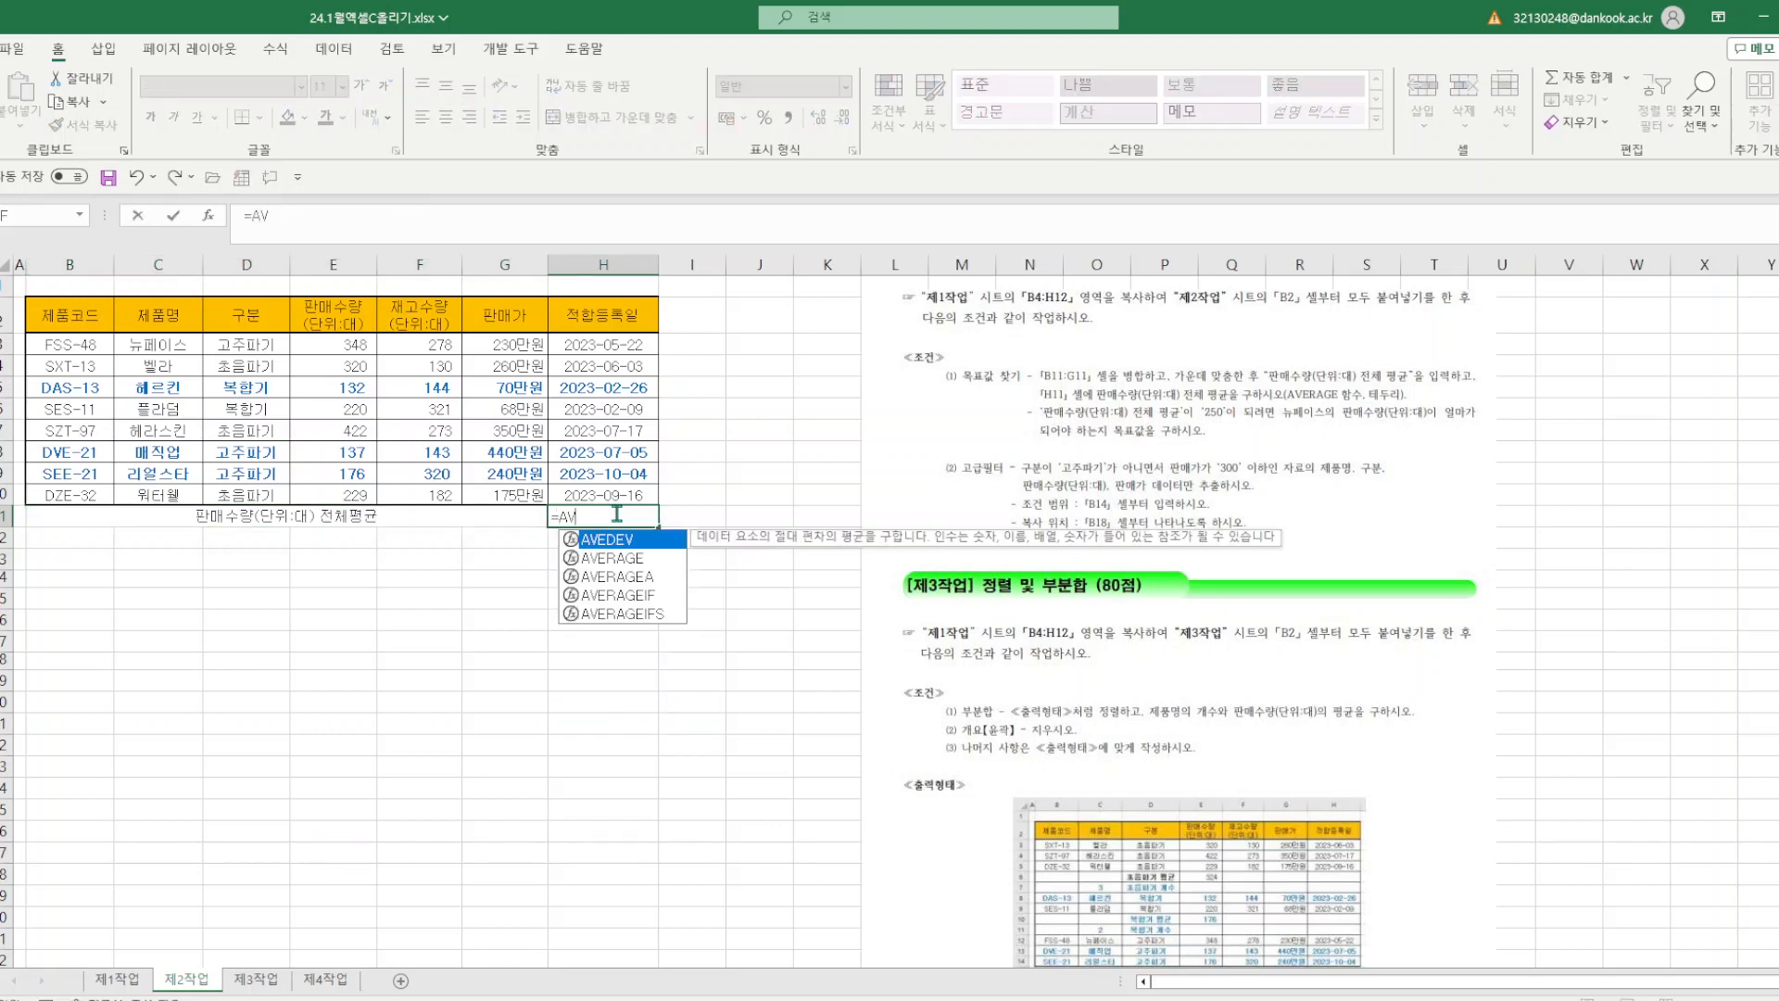
double_click(615, 557)
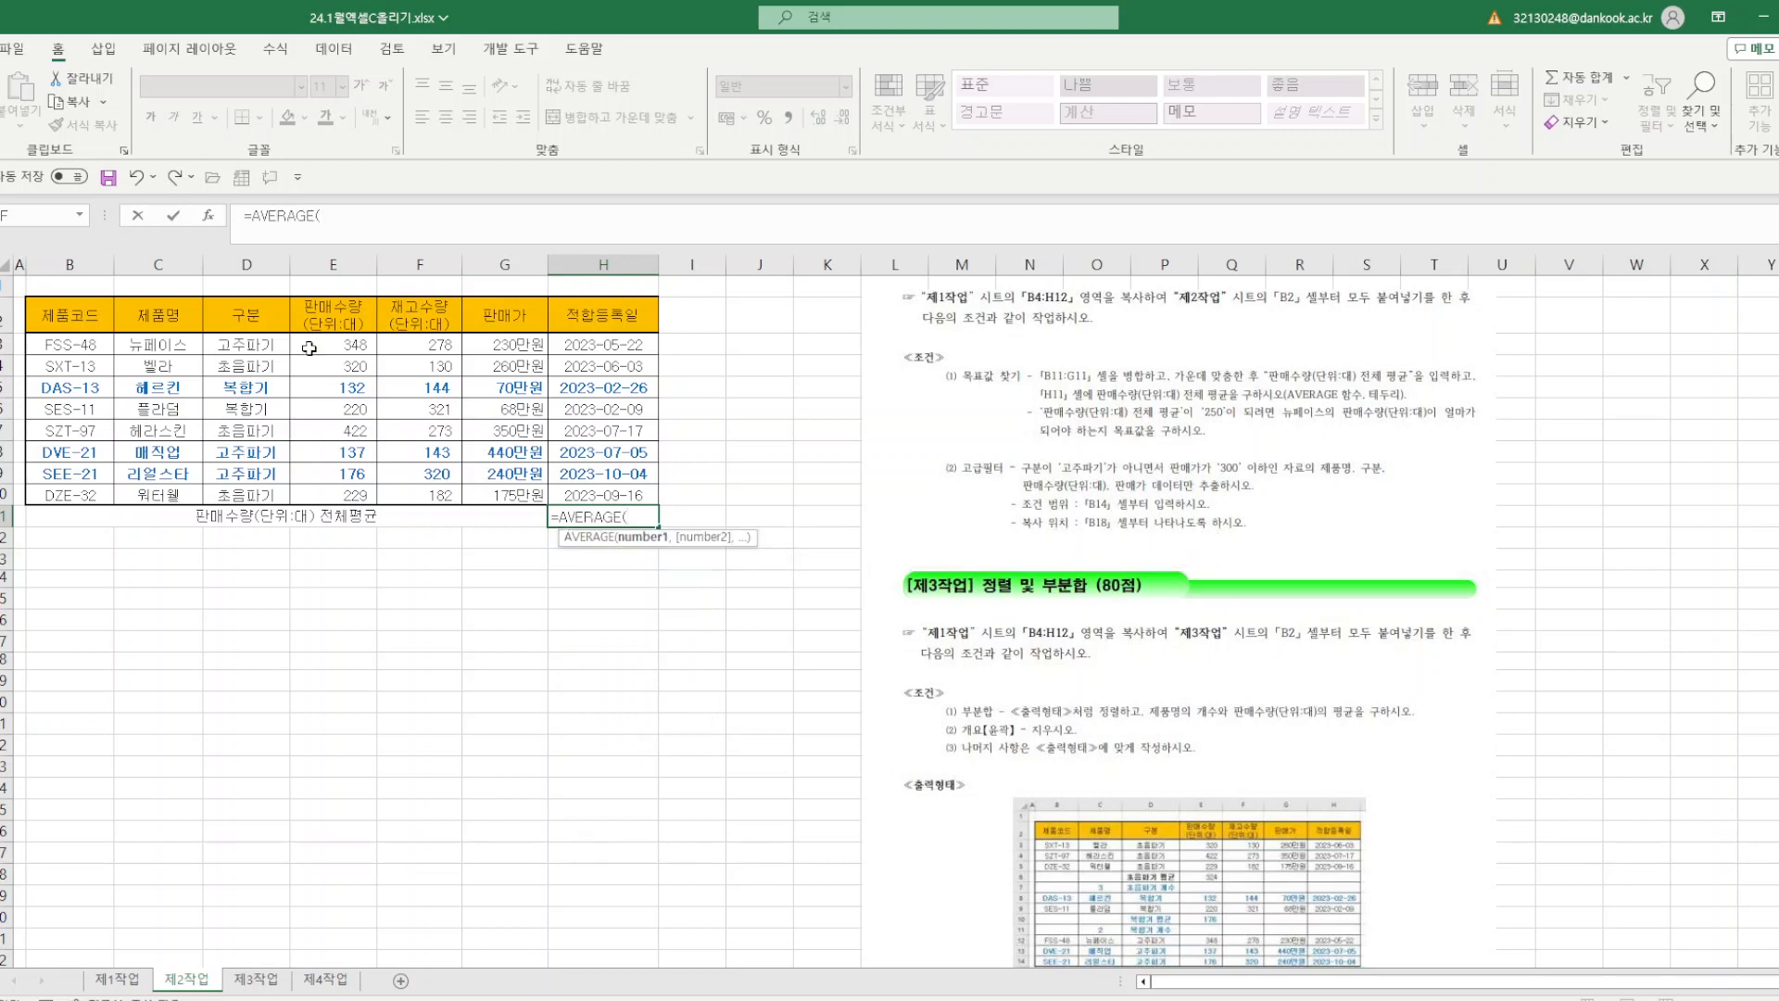
left_click_drag(343, 341, 359, 495)
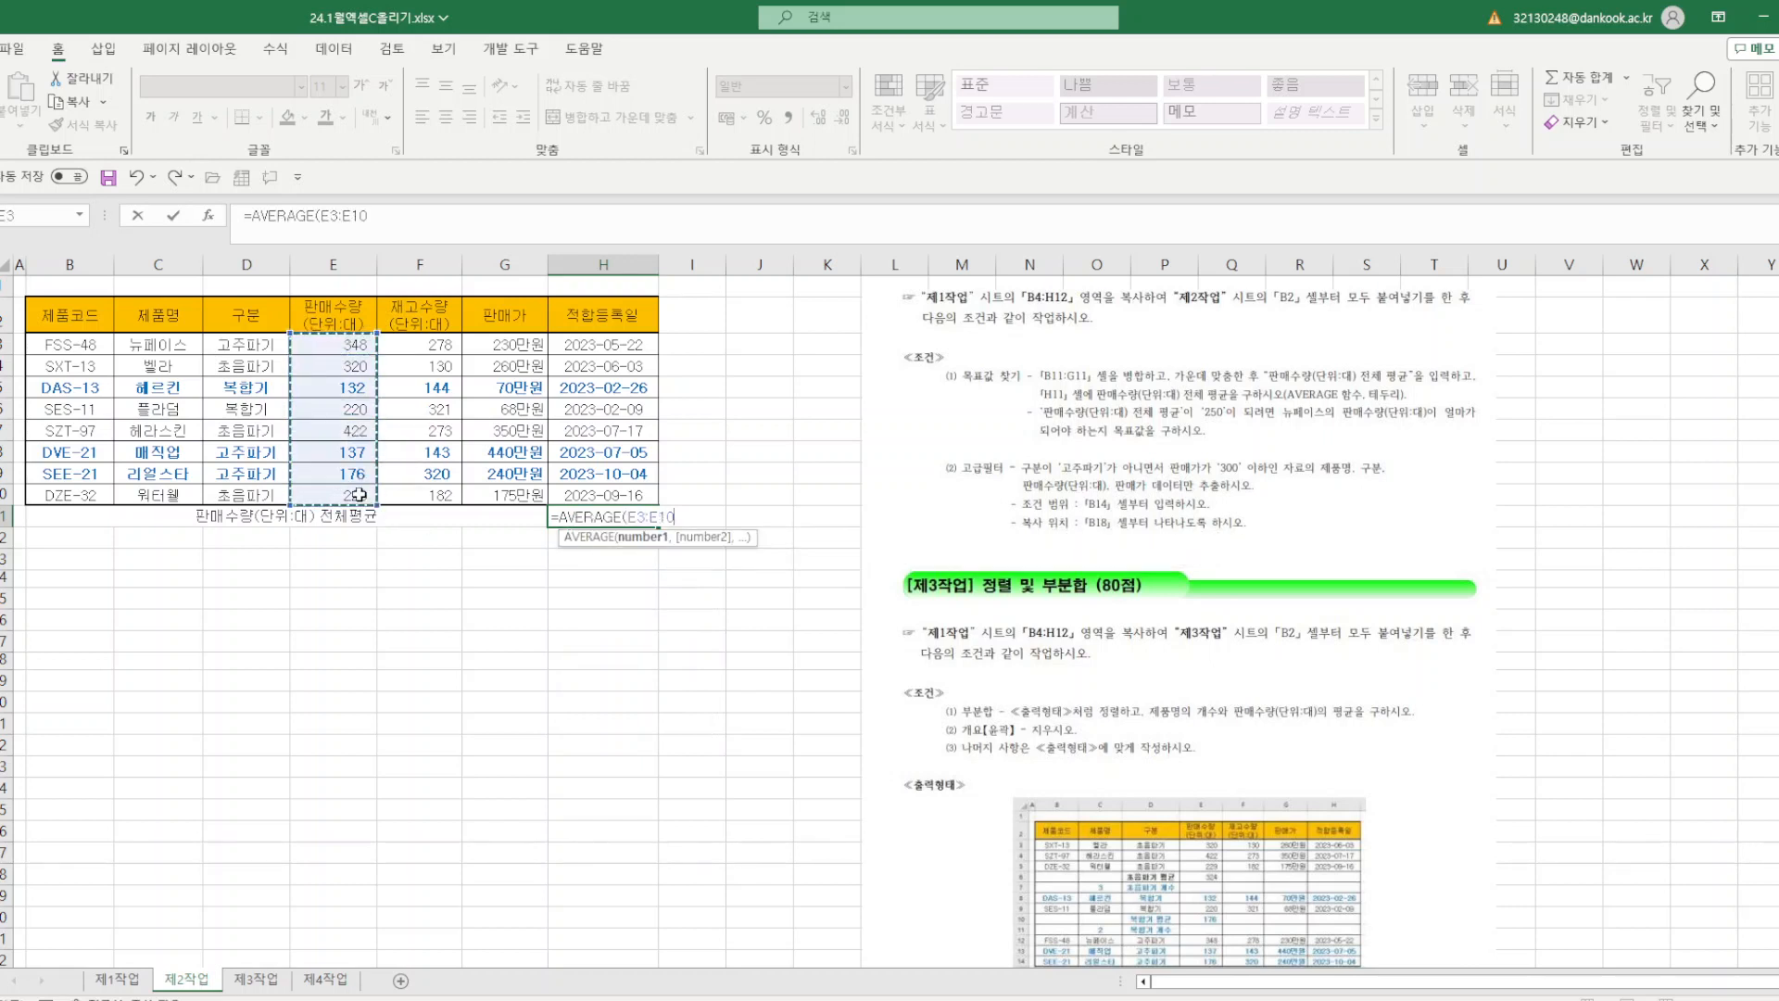
key("Return")
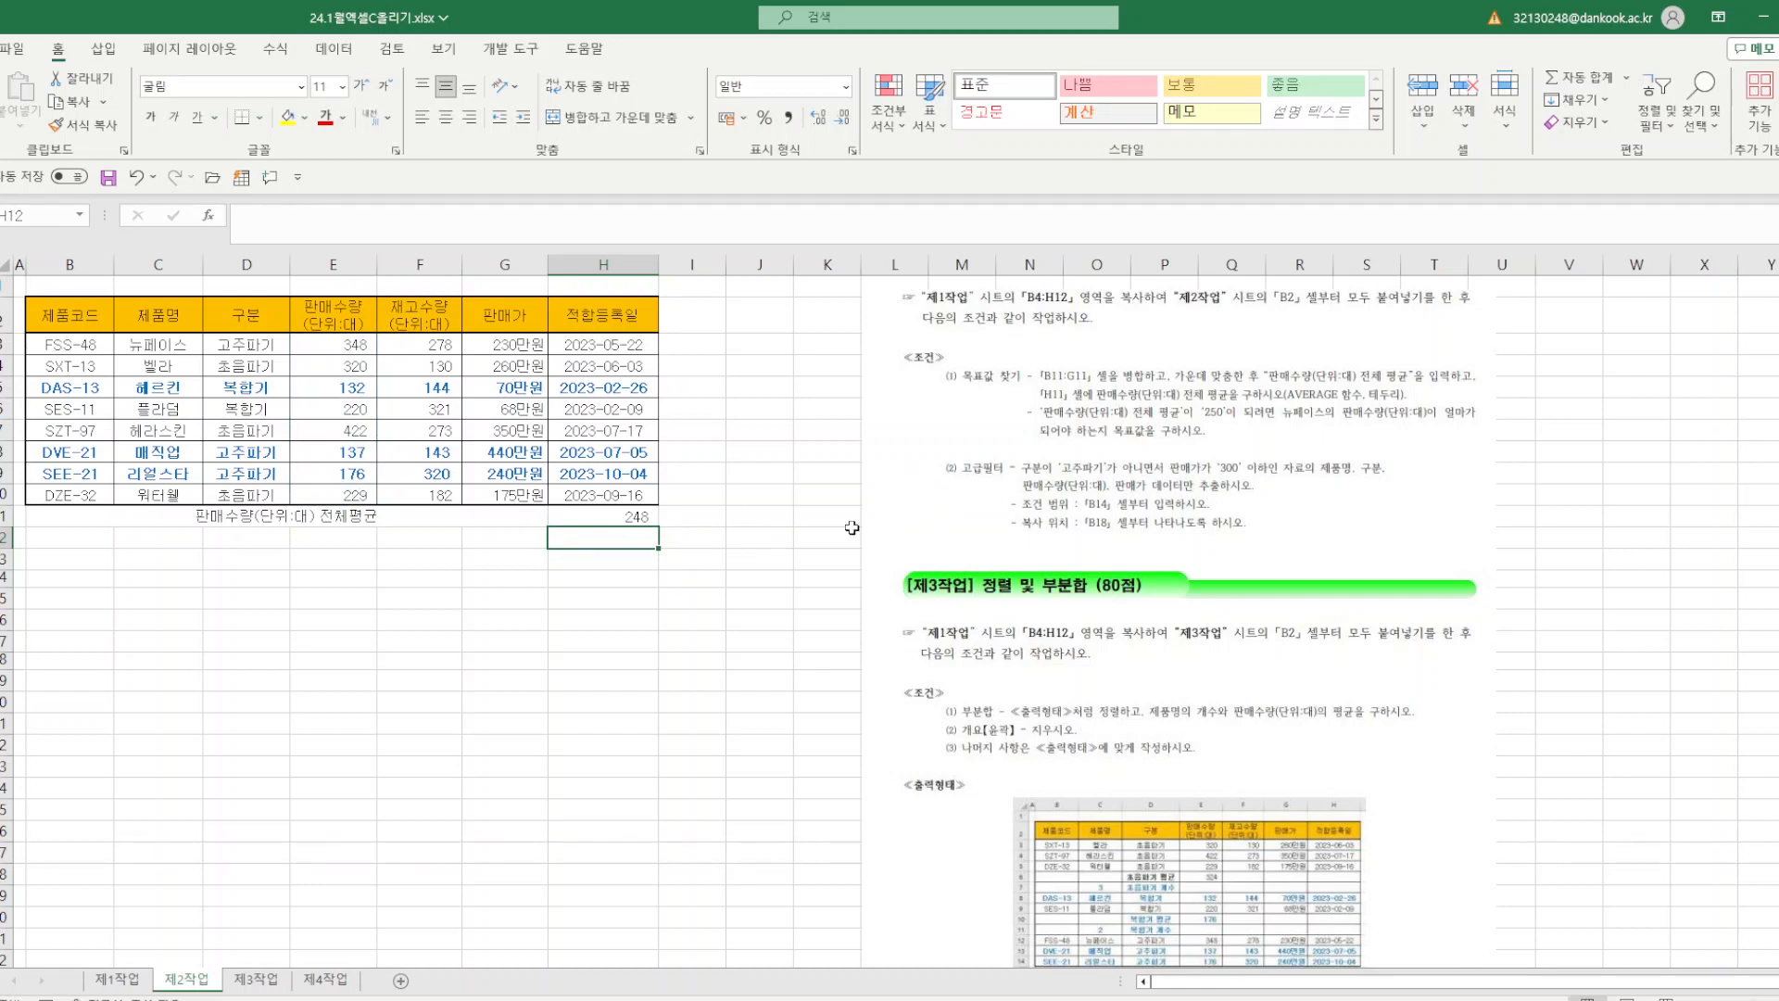
- Run Goal Seek on H11 for a target of 250 by changing E3, keep the solution and save the workbook
left_click(633, 516)
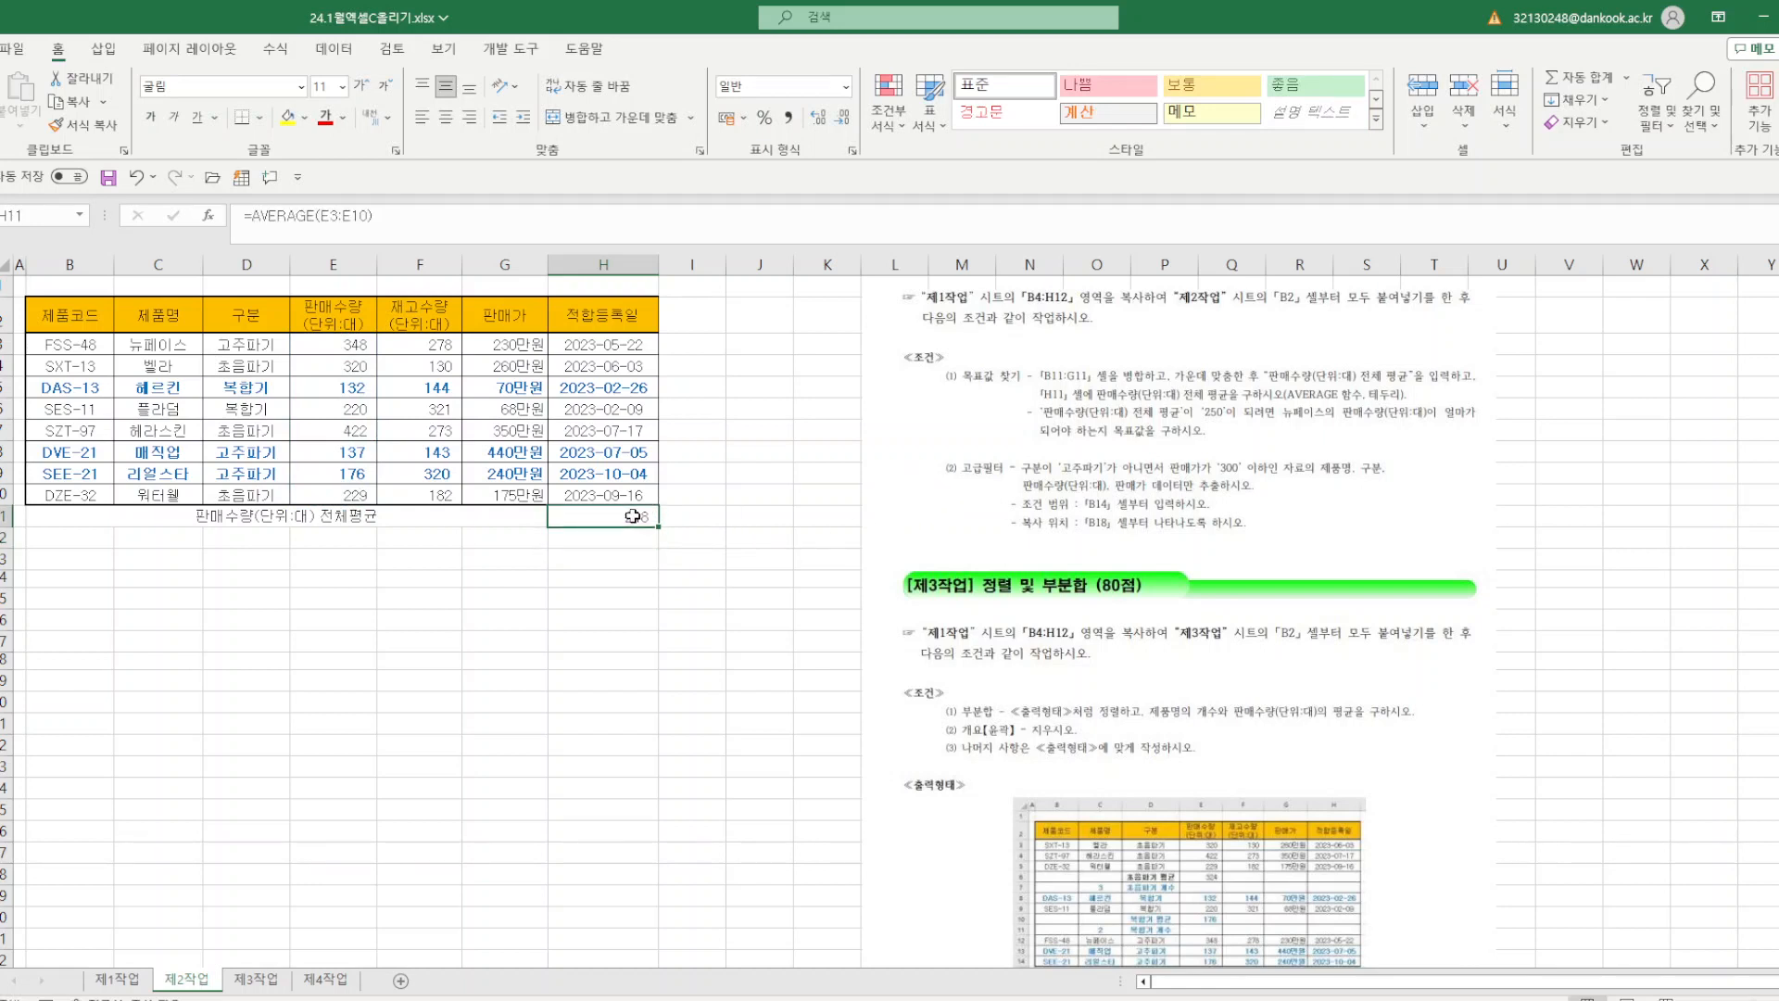
left_click(339, 52)
left_click(1378, 109)
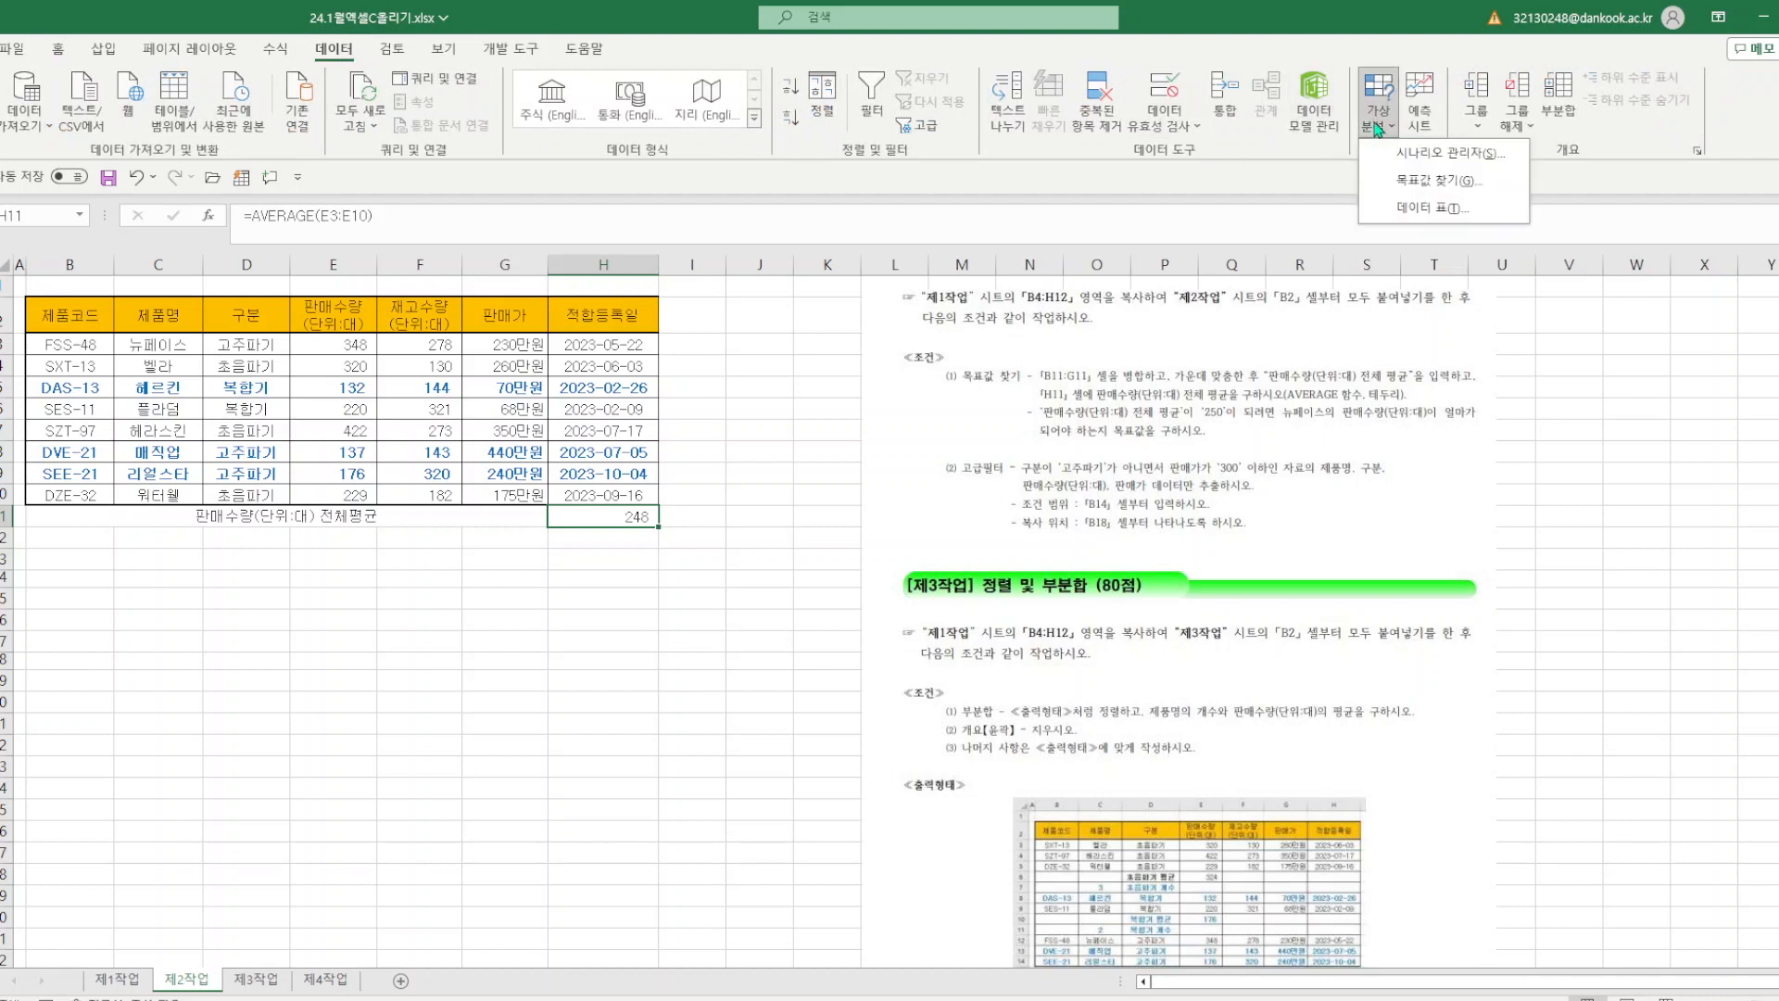
left_click(1438, 184)
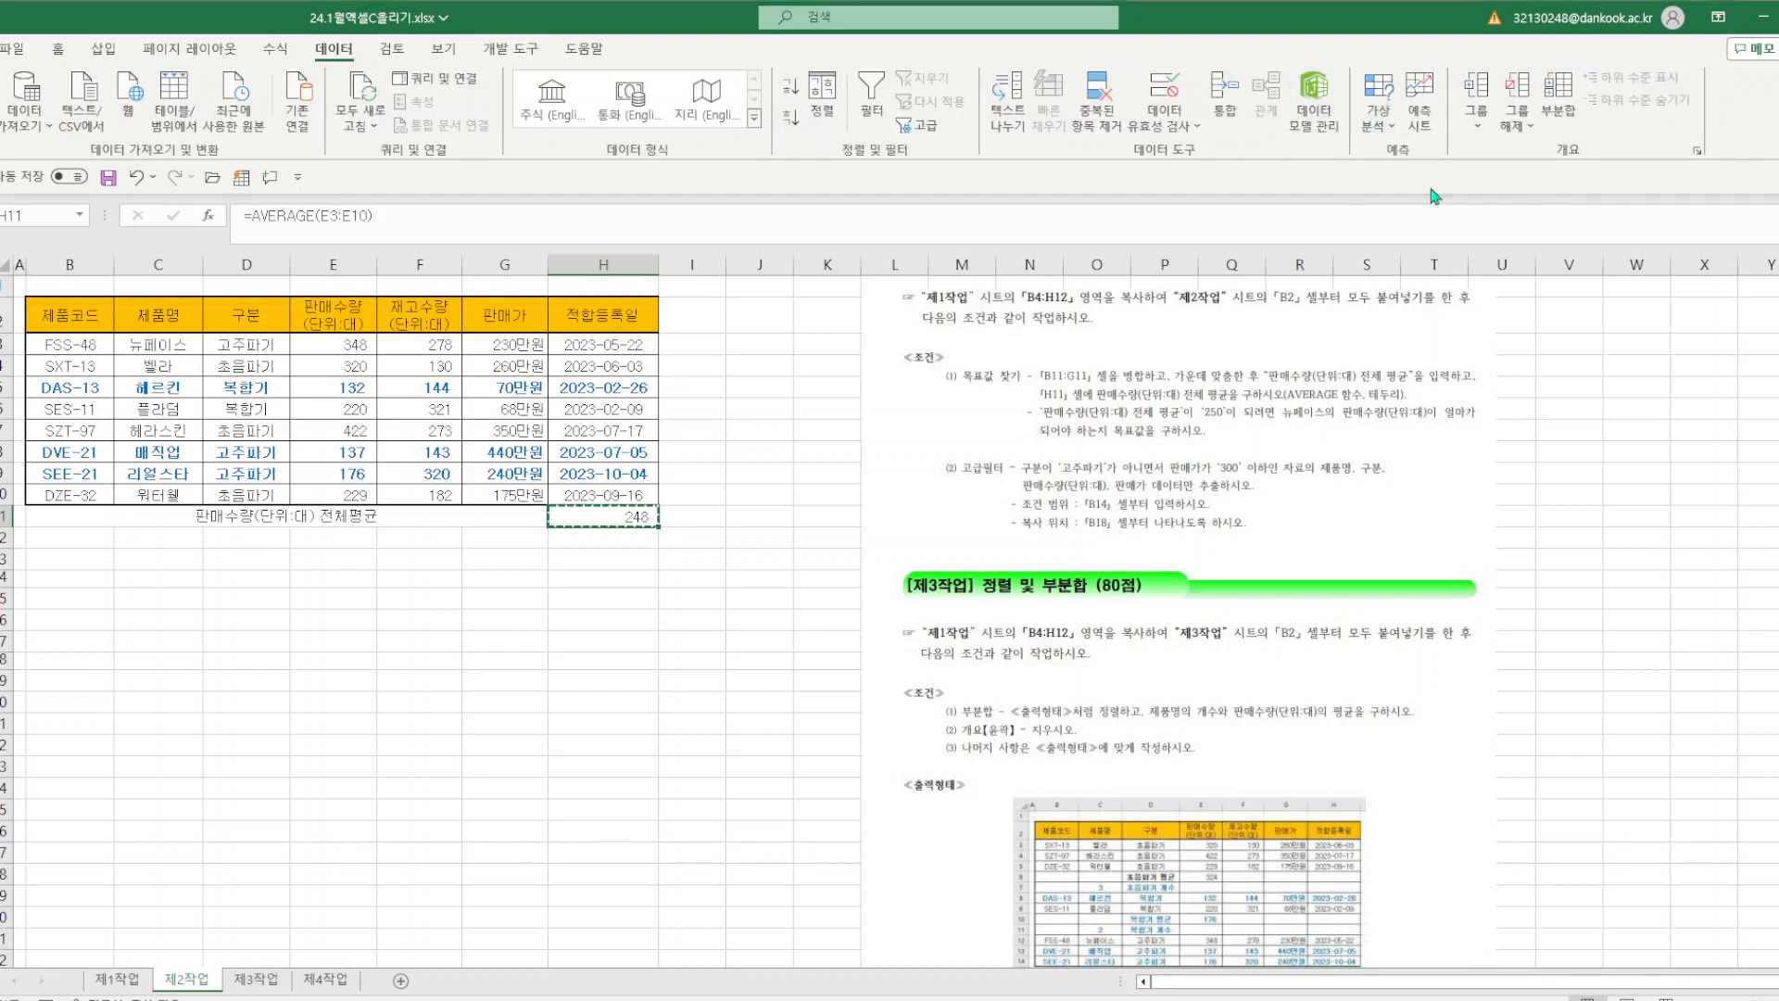
left_click_drag(656, 521, 678, 573)
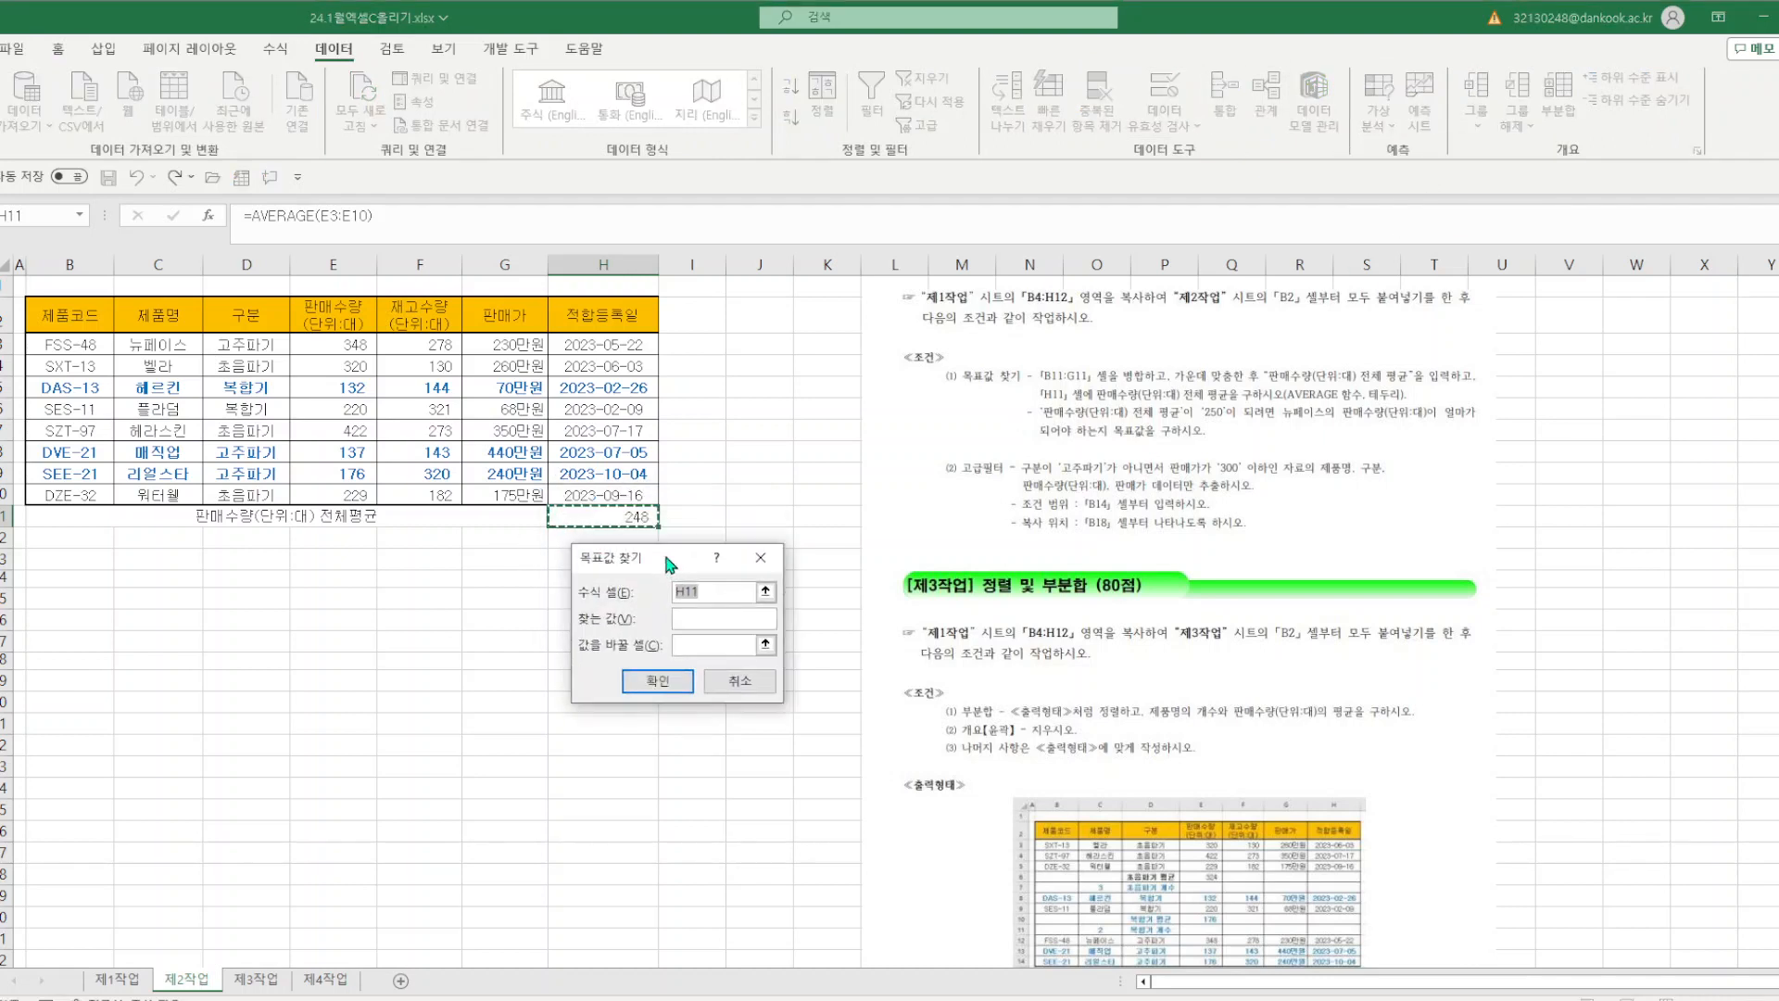
left_click(700, 618)
left_click(326, 344)
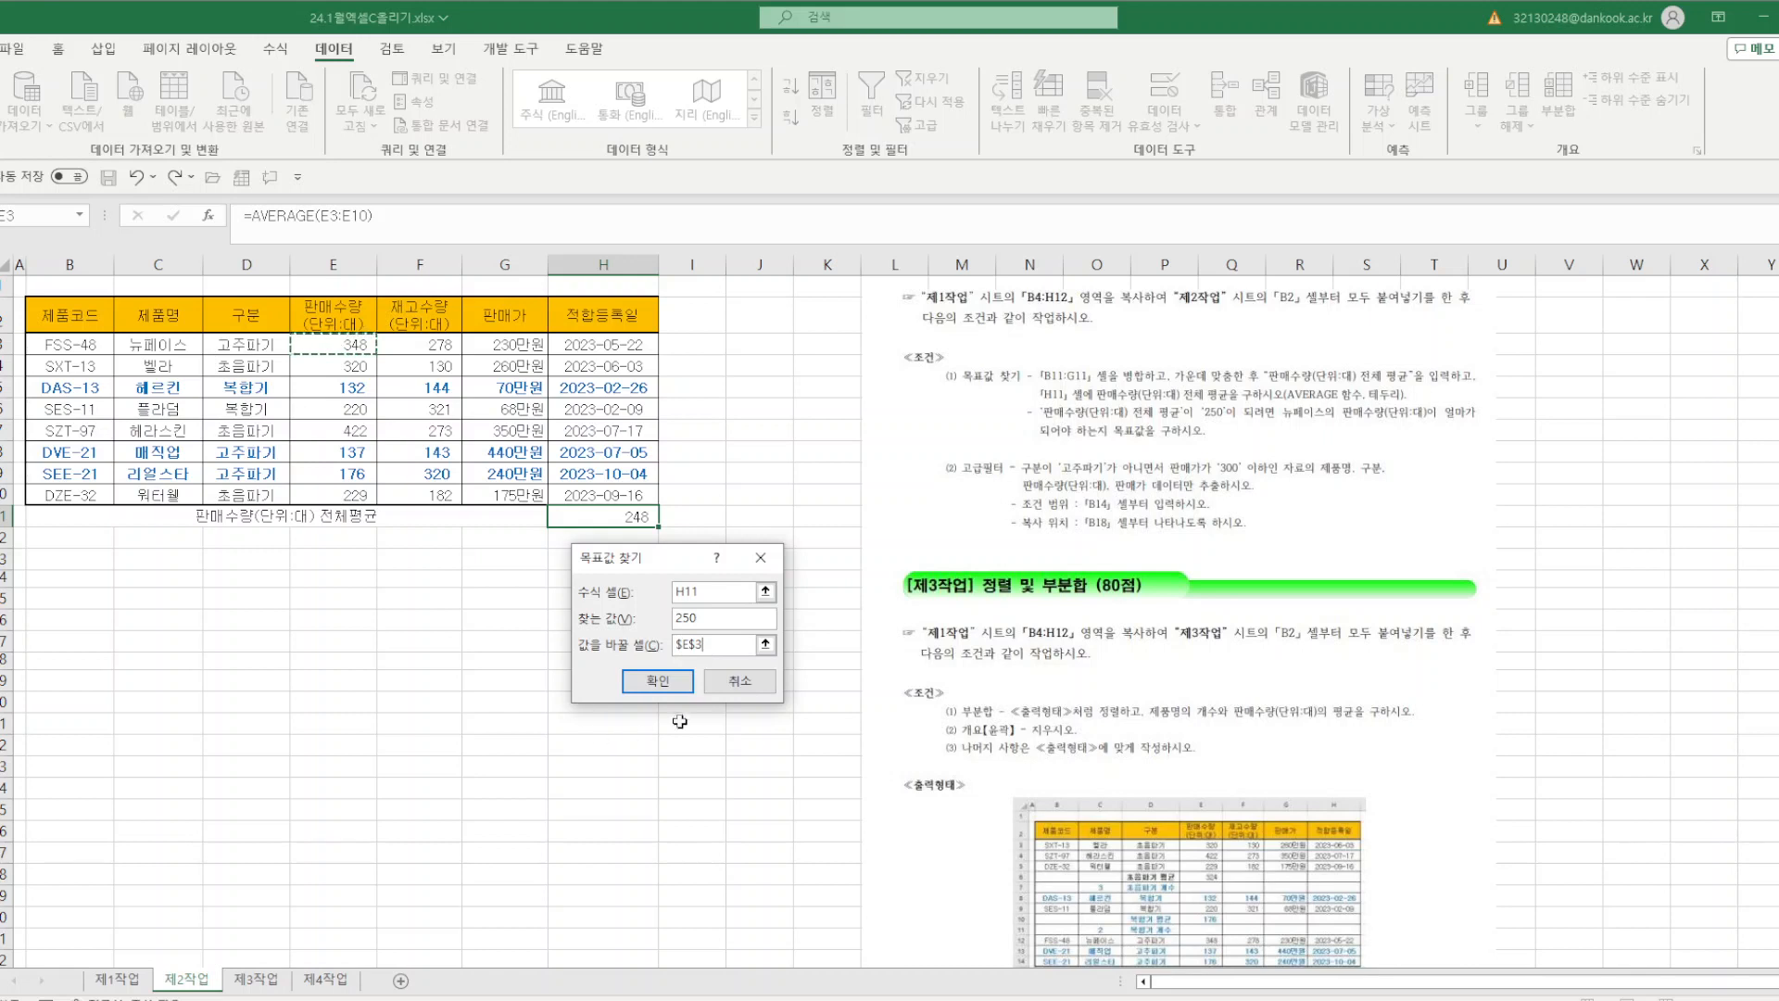
left_click(655, 684)
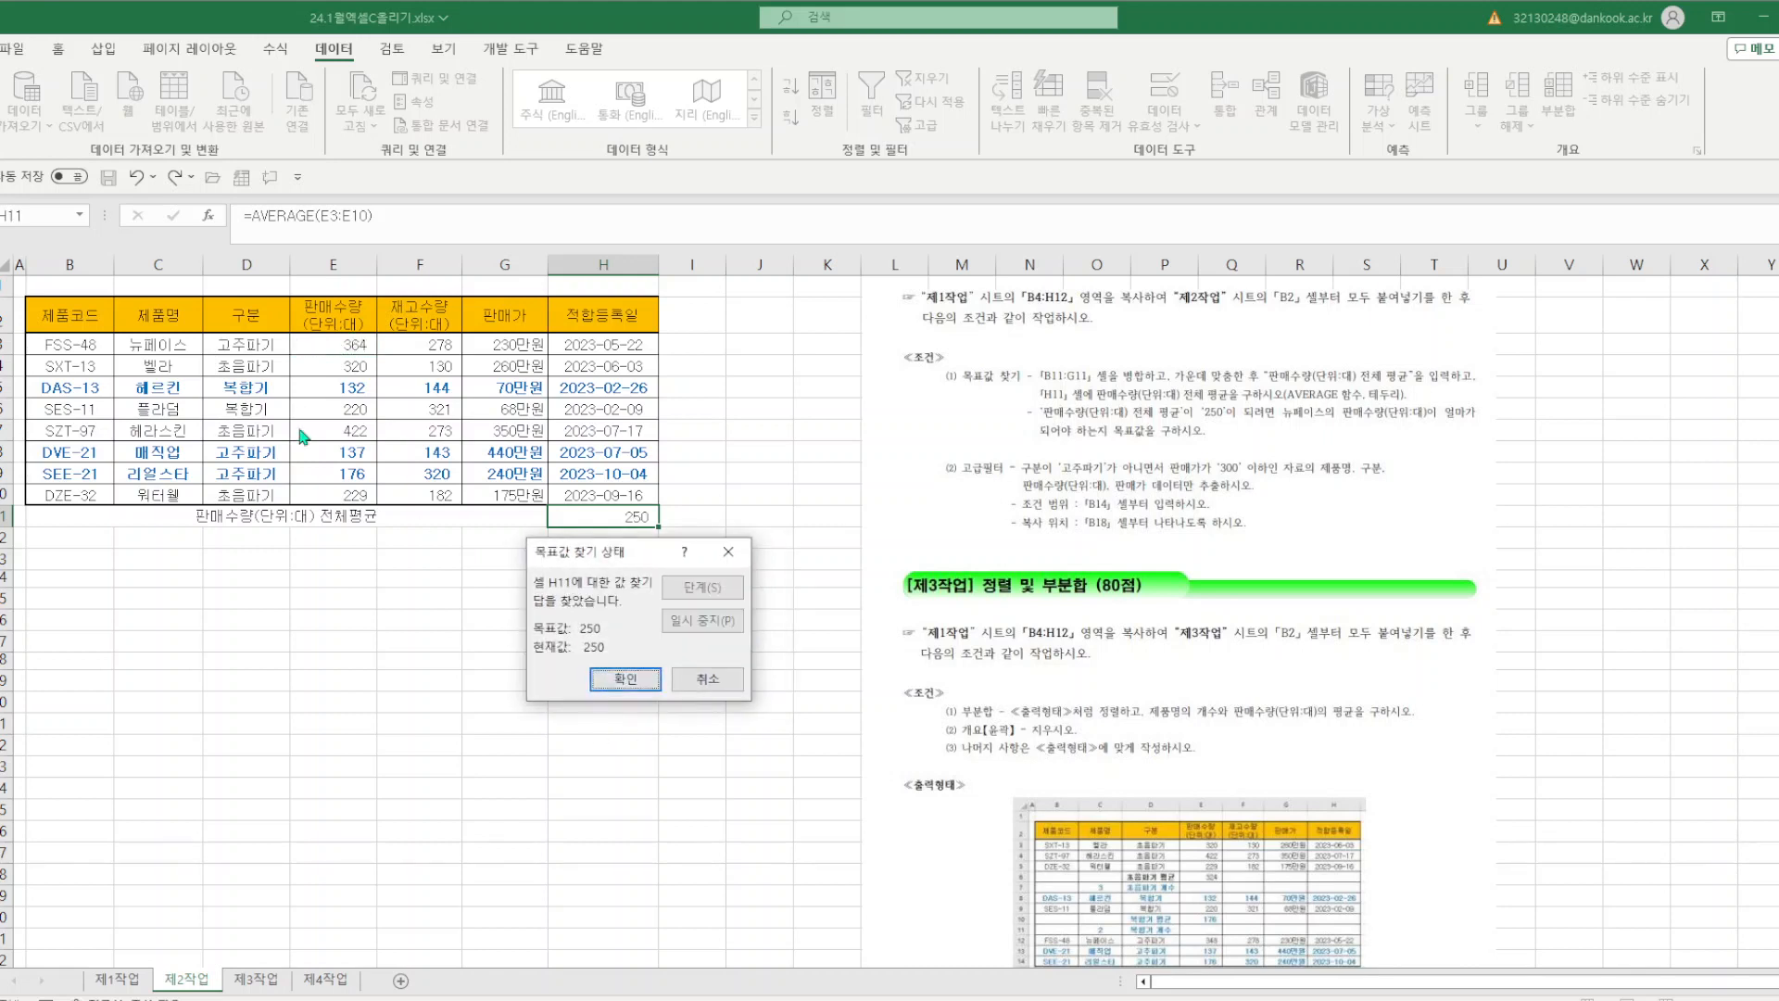
left_click(625, 679)
left_click(755, 701)
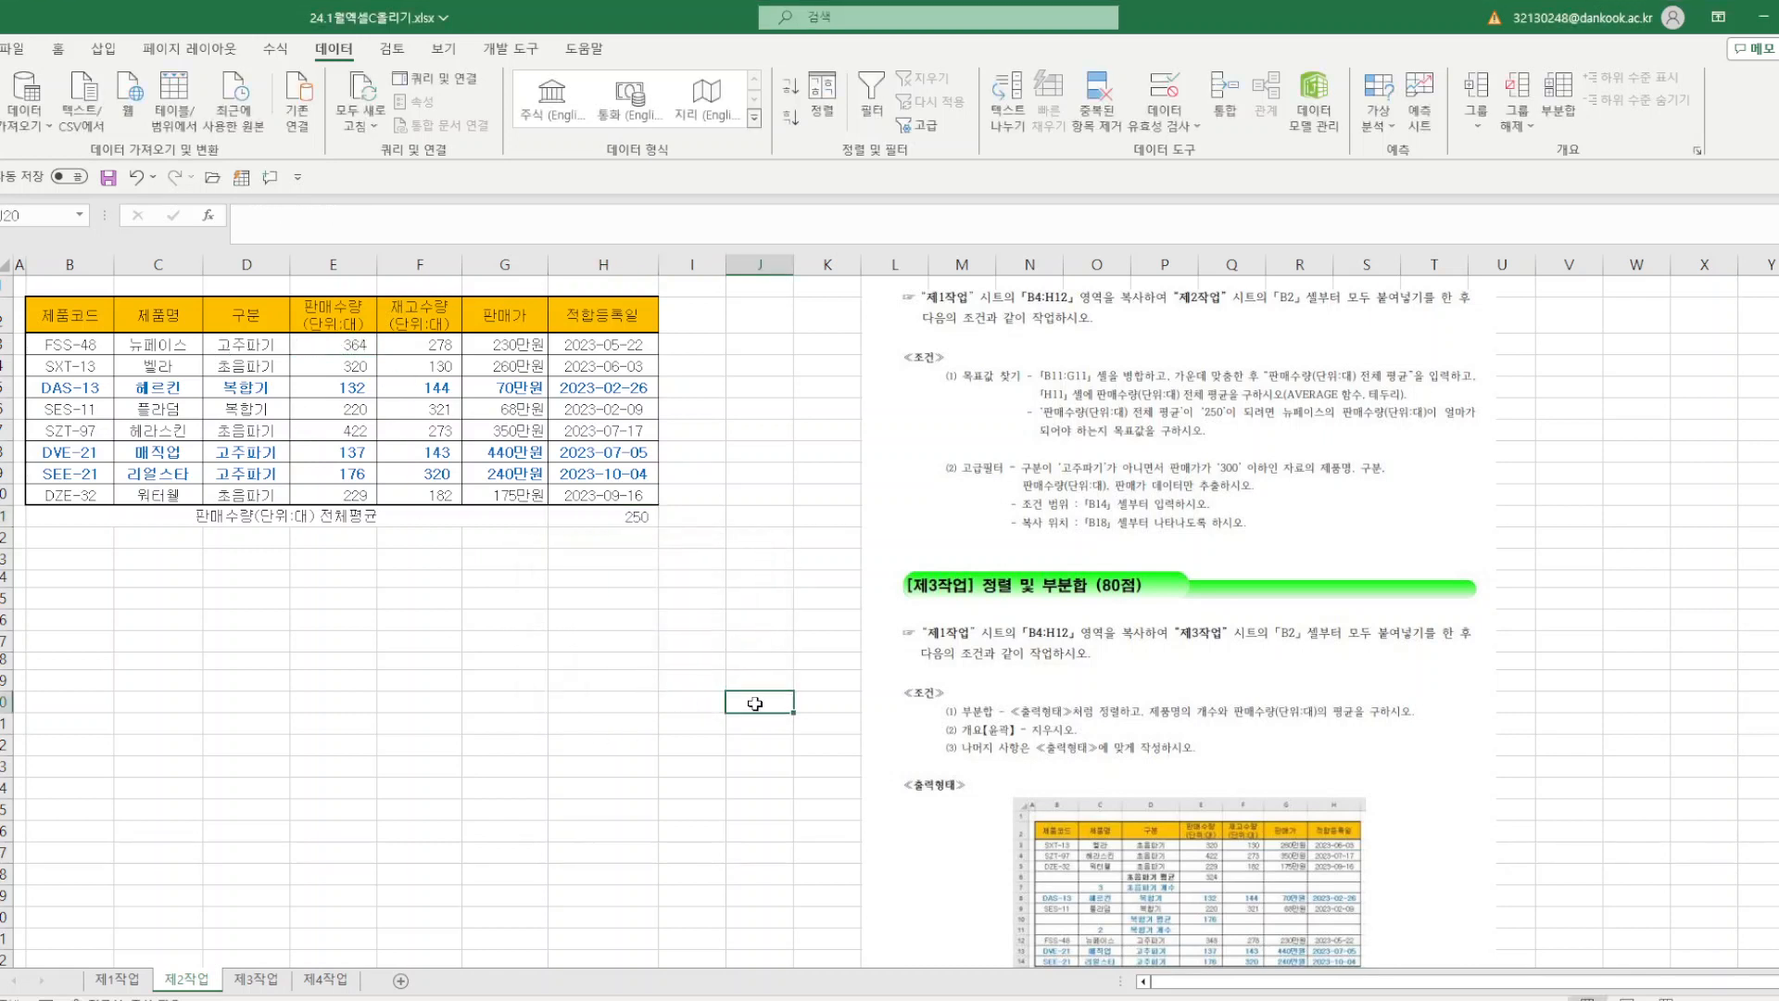
left_click(108, 177)
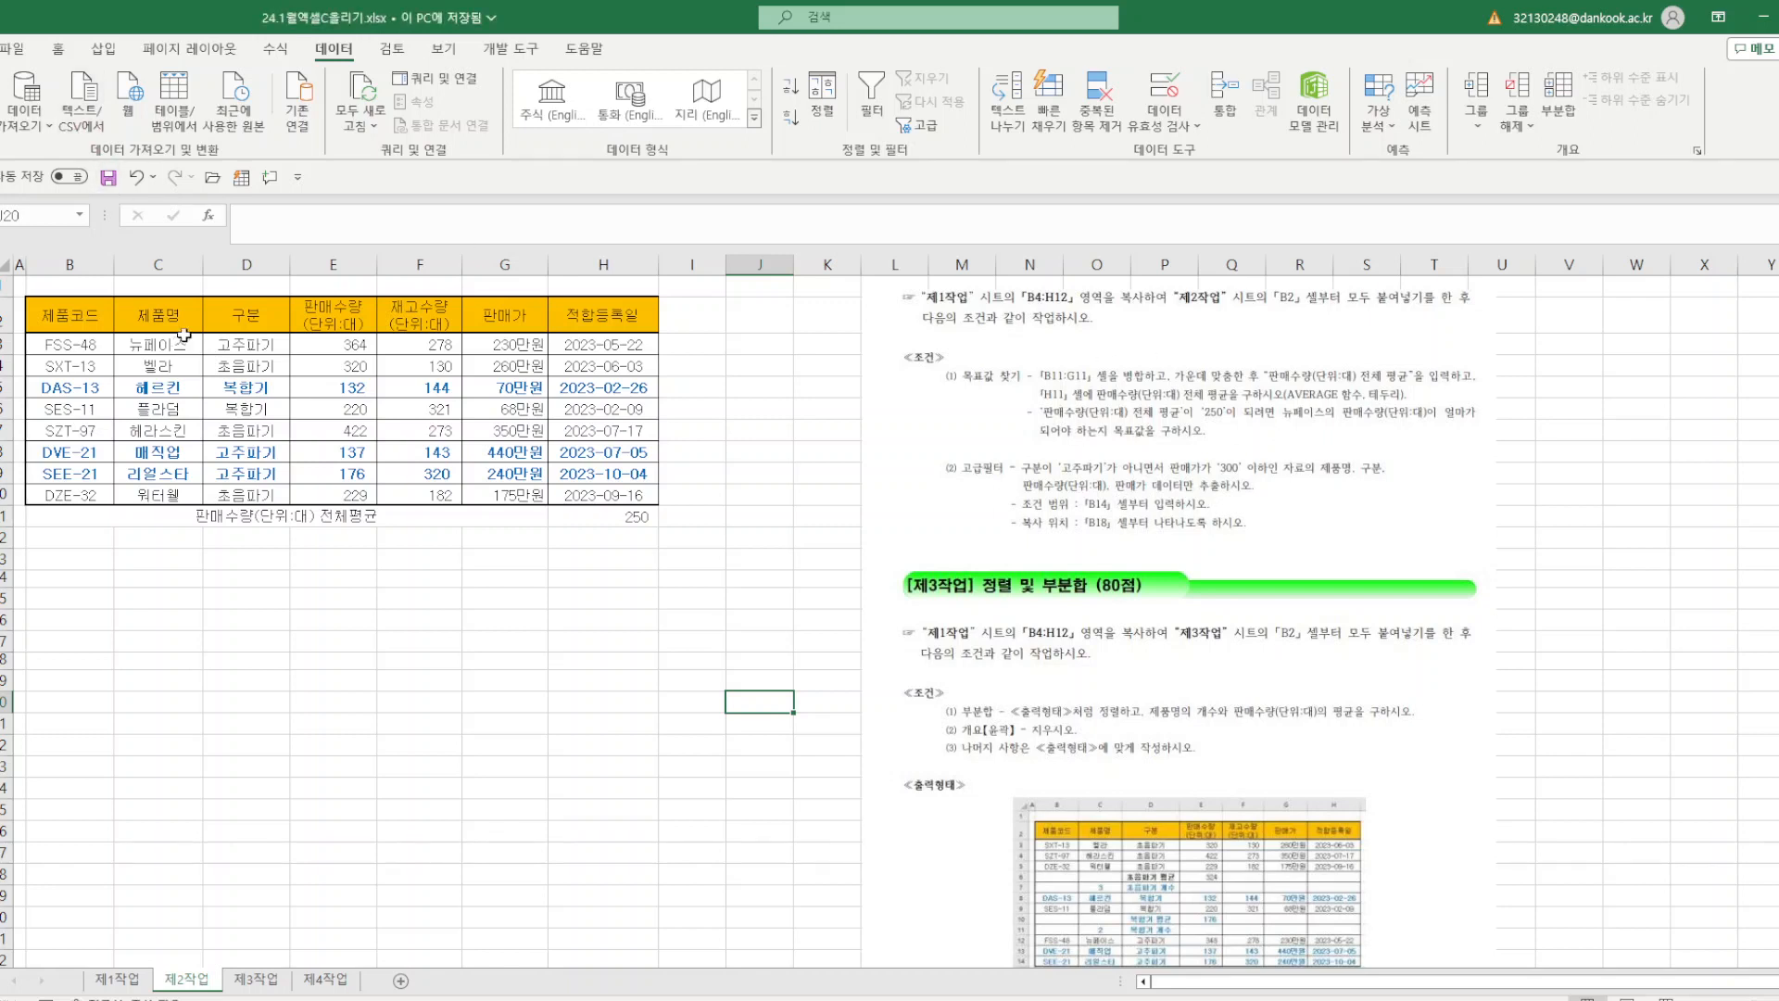
- Copy the 구분 and 판매가 headers from the table and paste them at B14 for the filter criteria
left_click(257, 320)
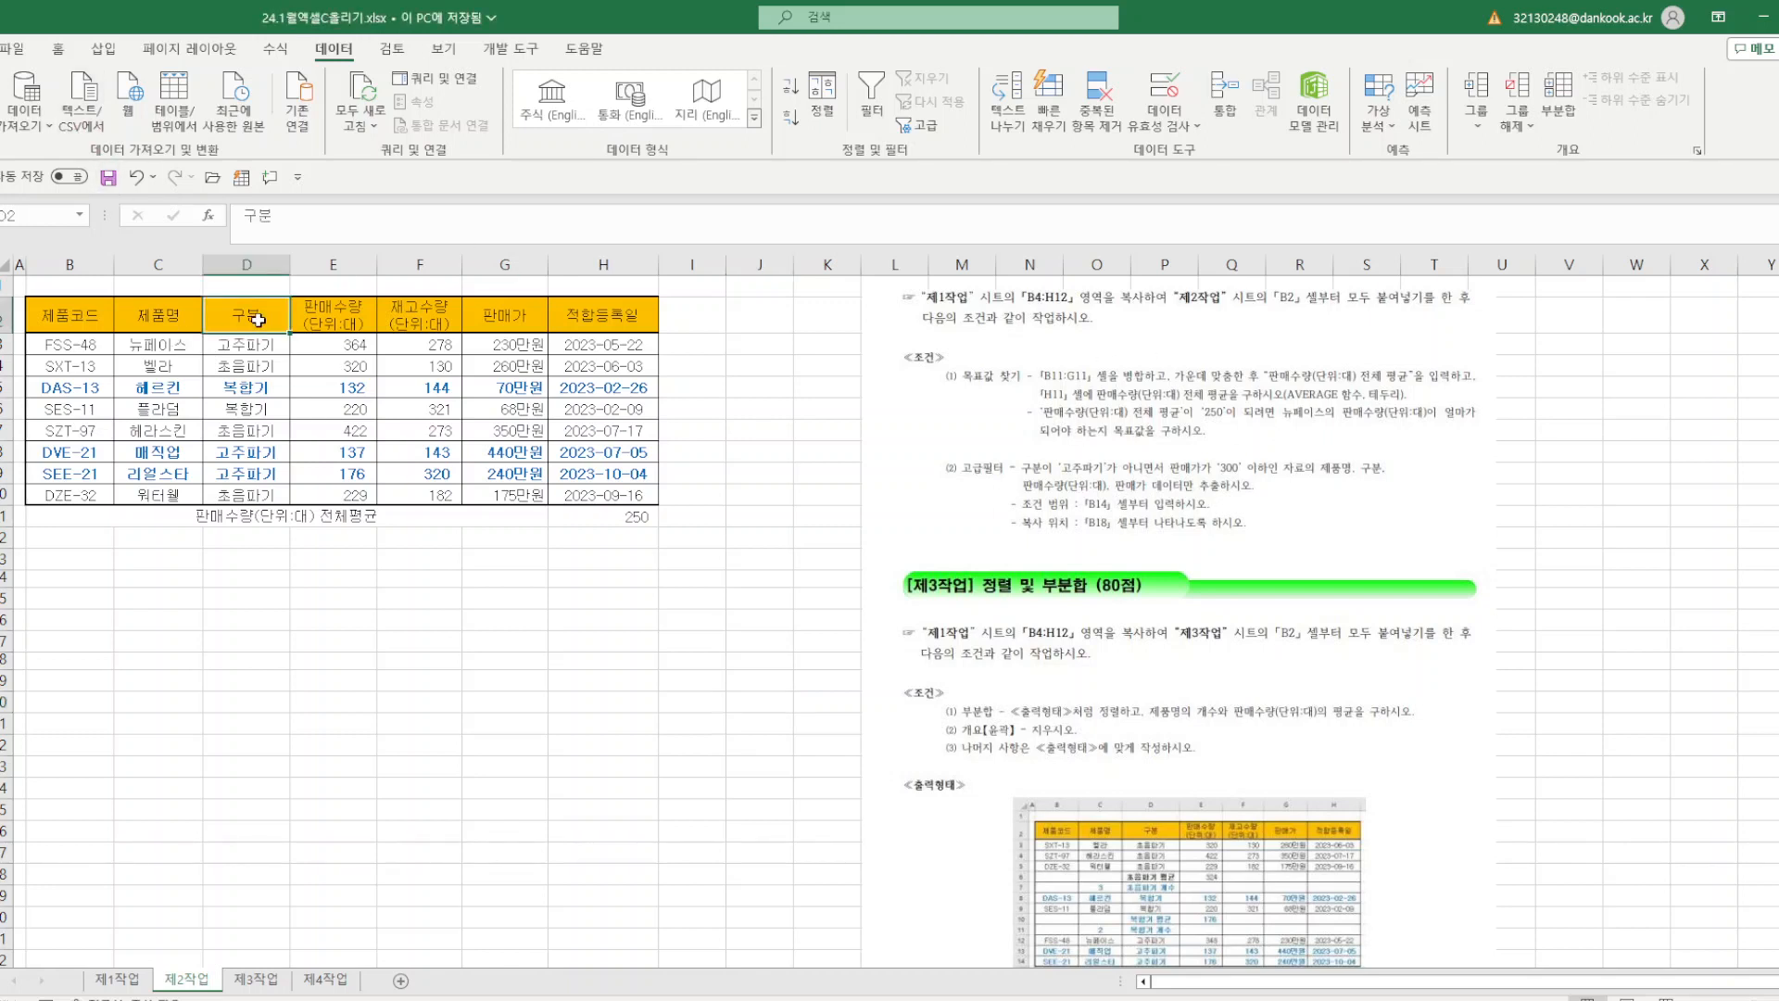
left_click(505, 316, "ctrl")
right_click(505, 316)
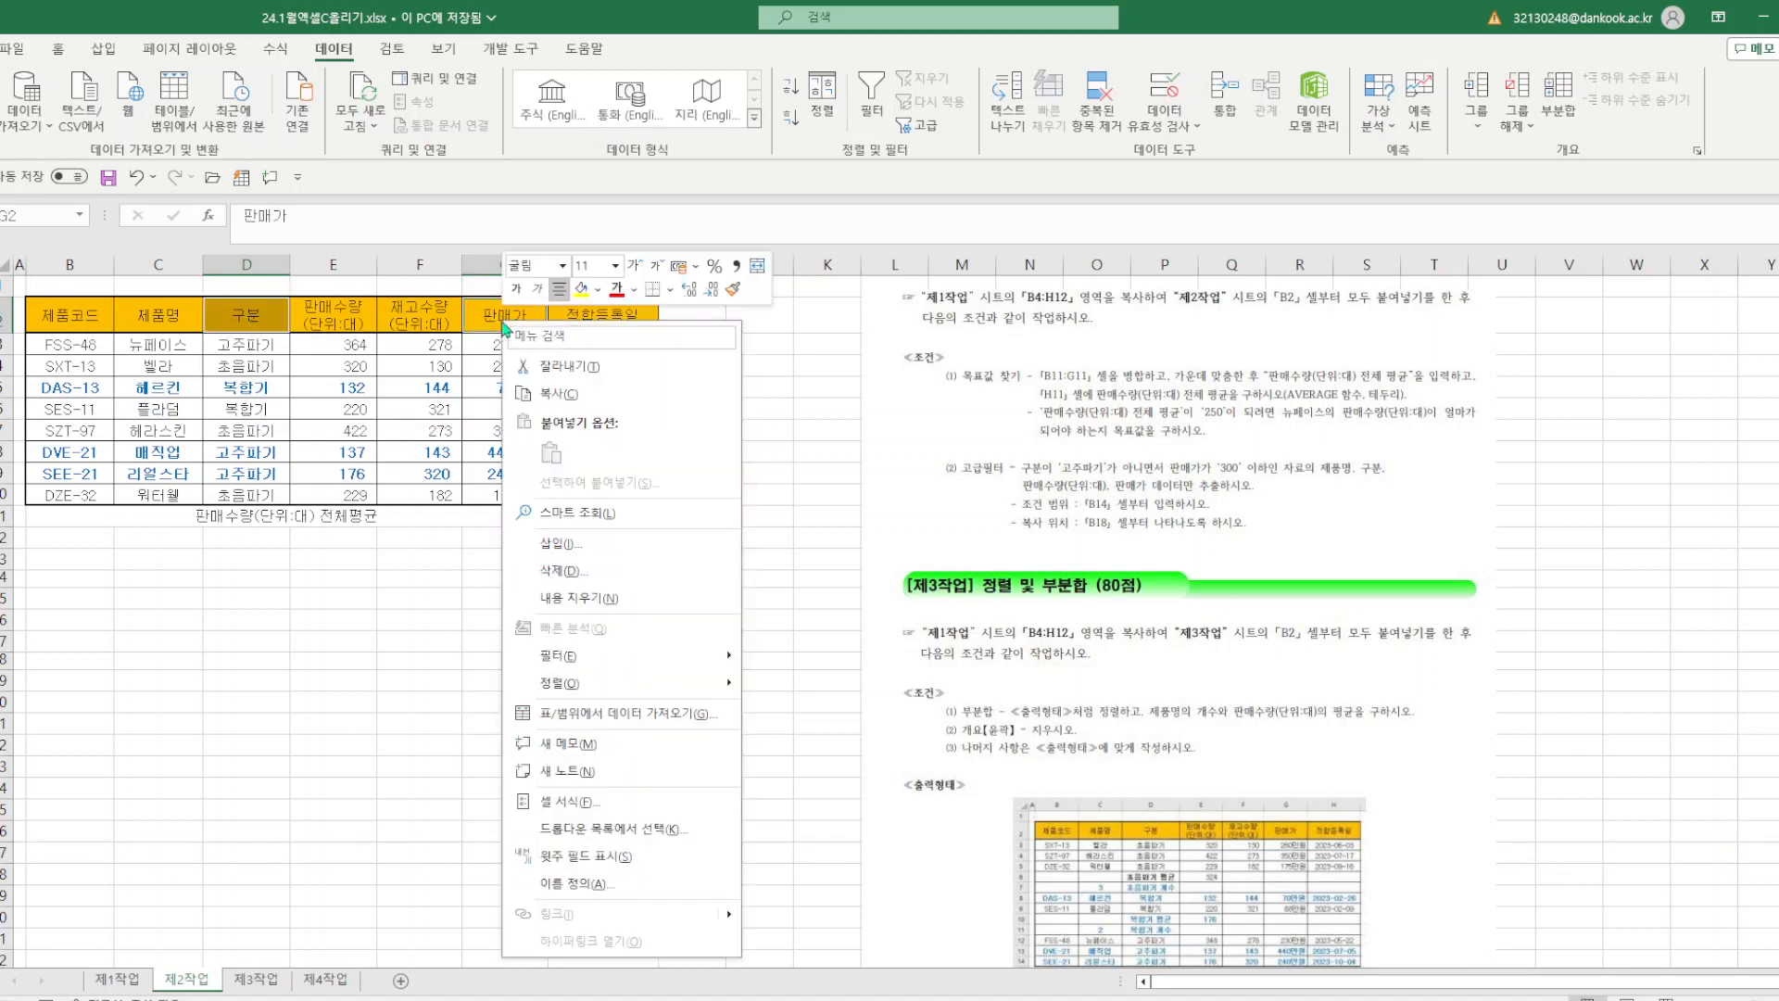
left_click(579, 375)
left_click(65, 577)
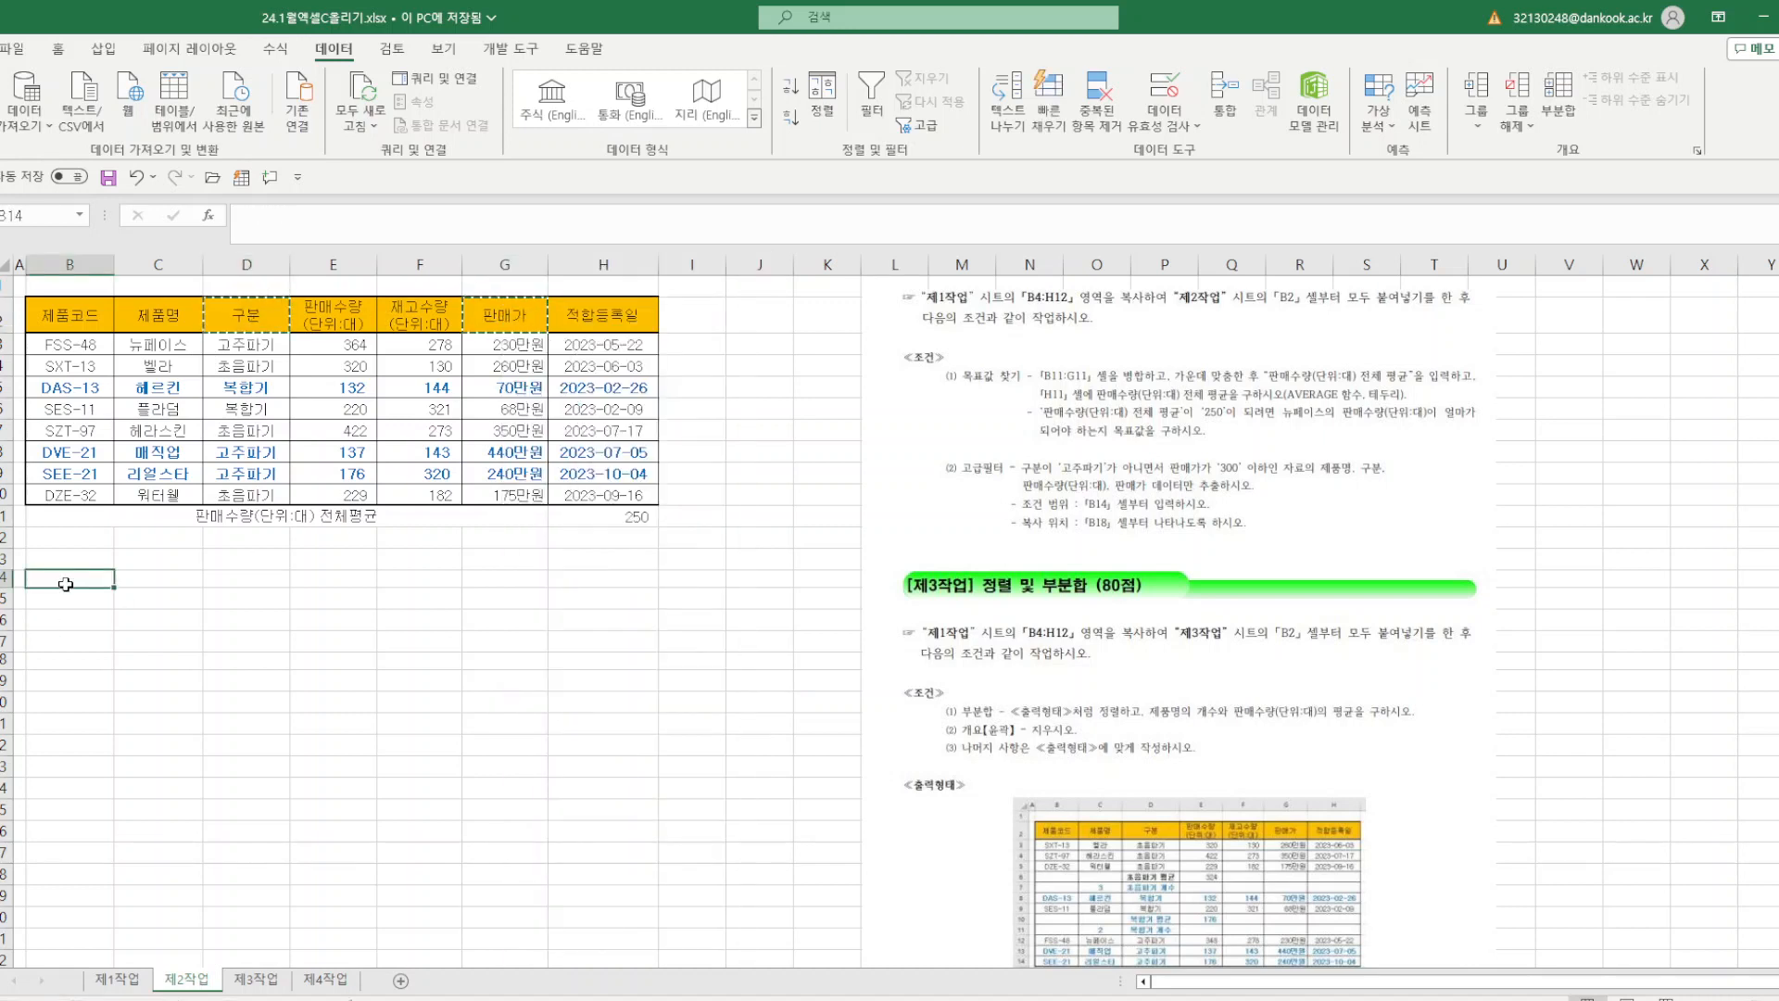
right_click(65, 578)
left_click(116, 478)
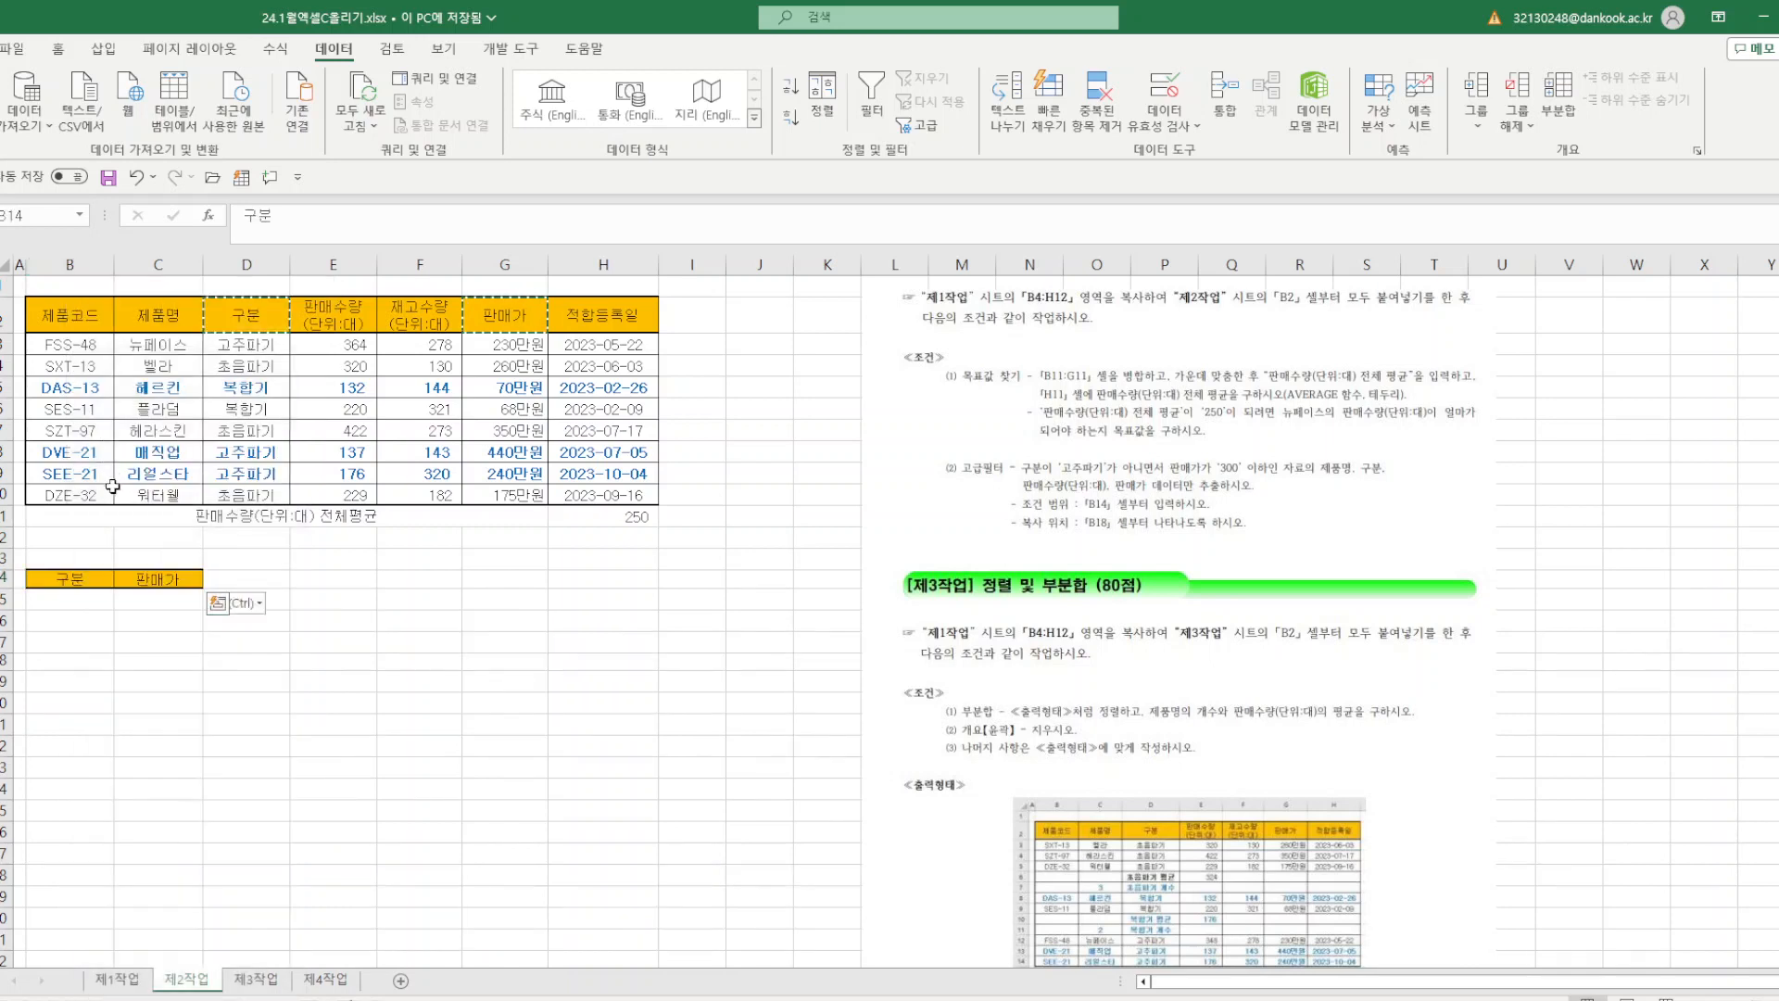
- Enter the filter criteria <>고주파 under 구분 in B15 and <=300 under 판매가 in C15
left_click(76, 594)
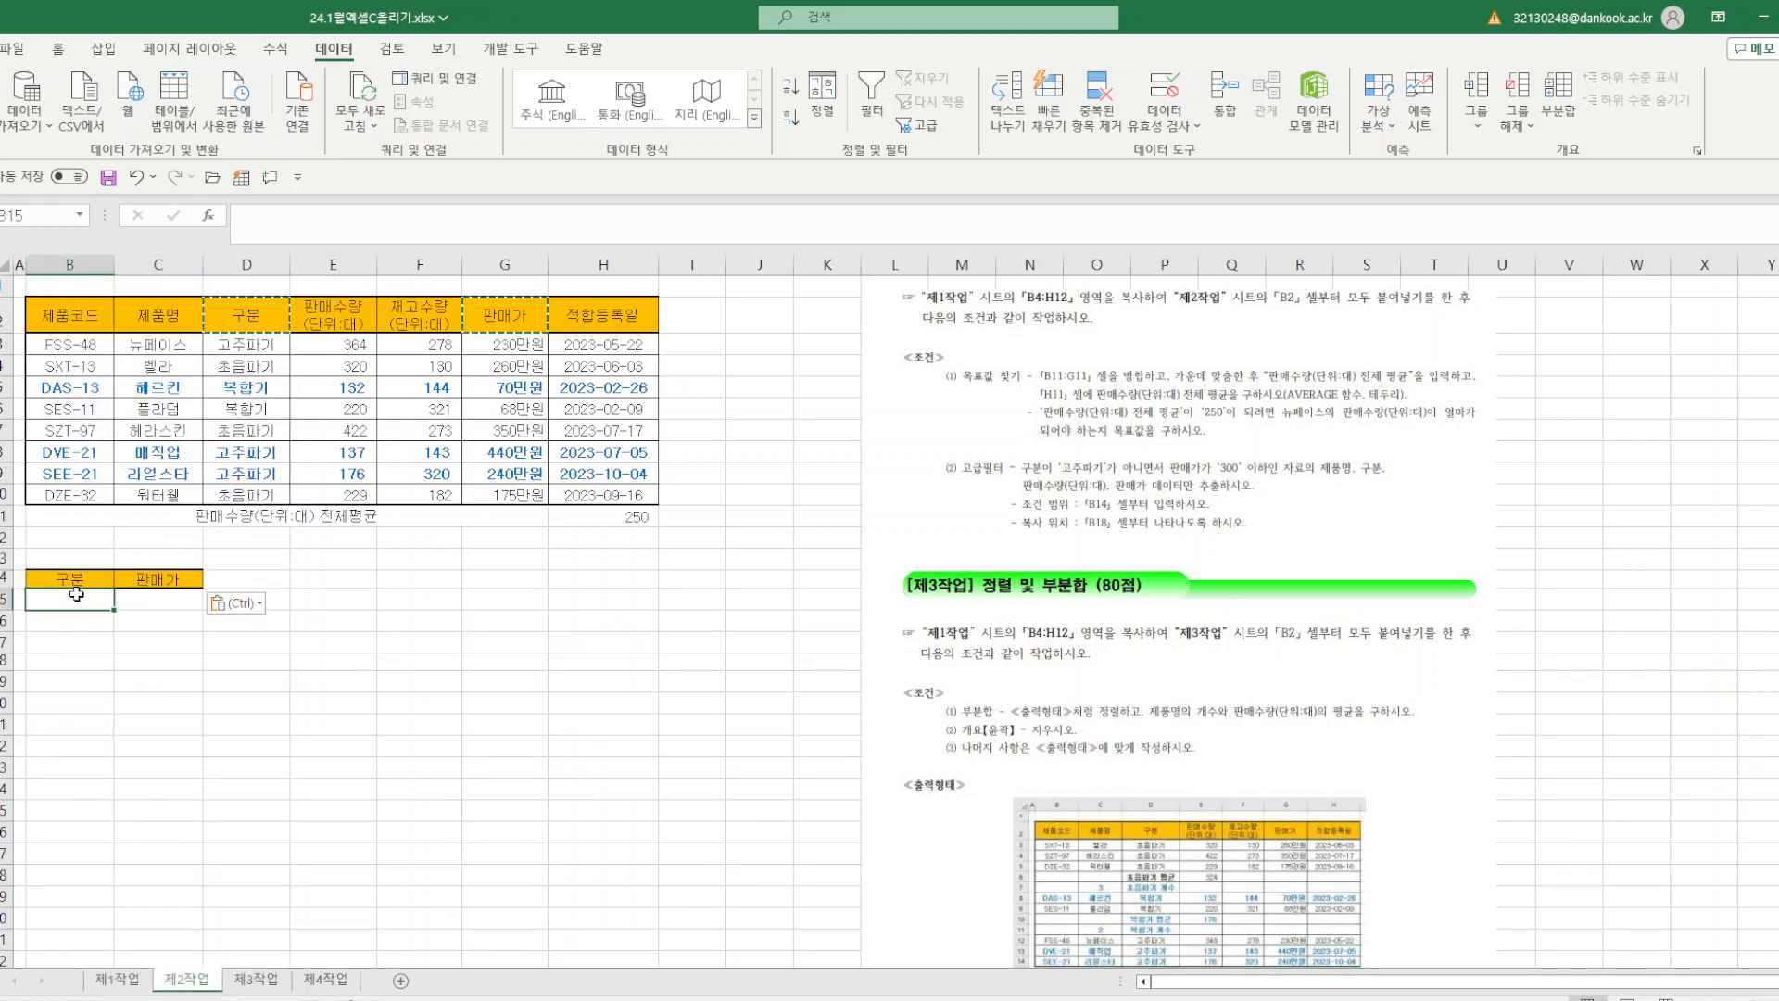
type("<")
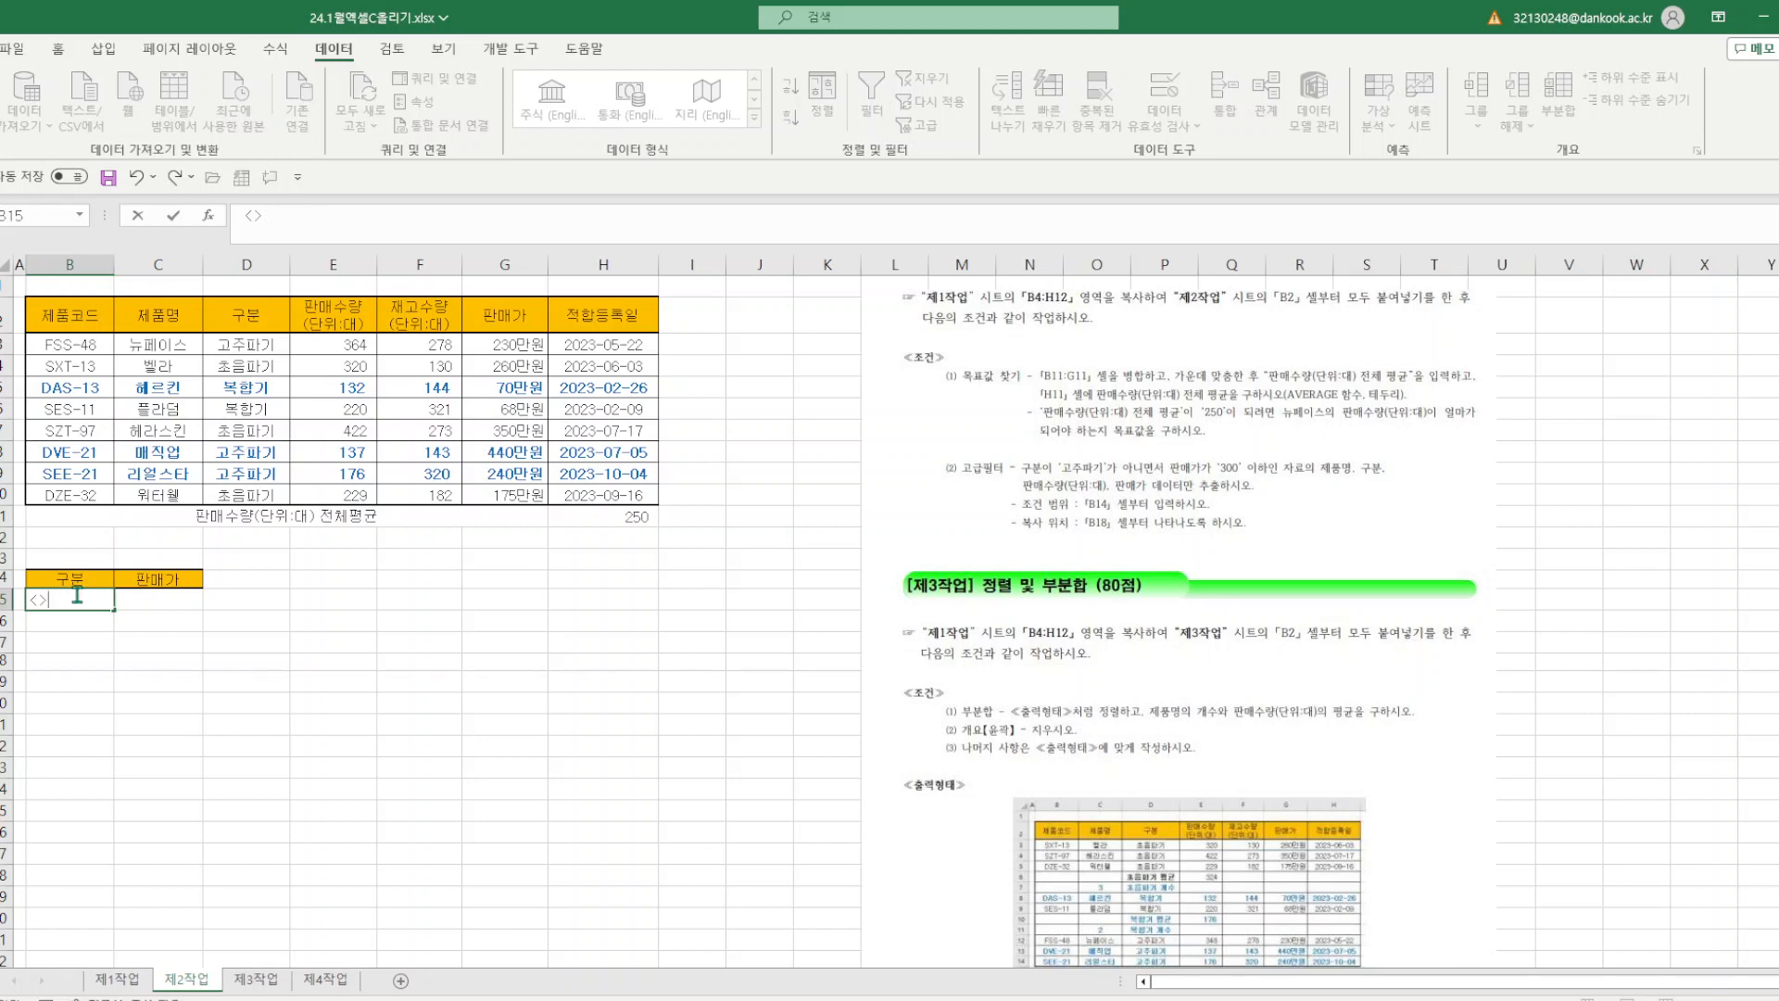
type(">고주파")
left_click(150, 600)
type("<=300")
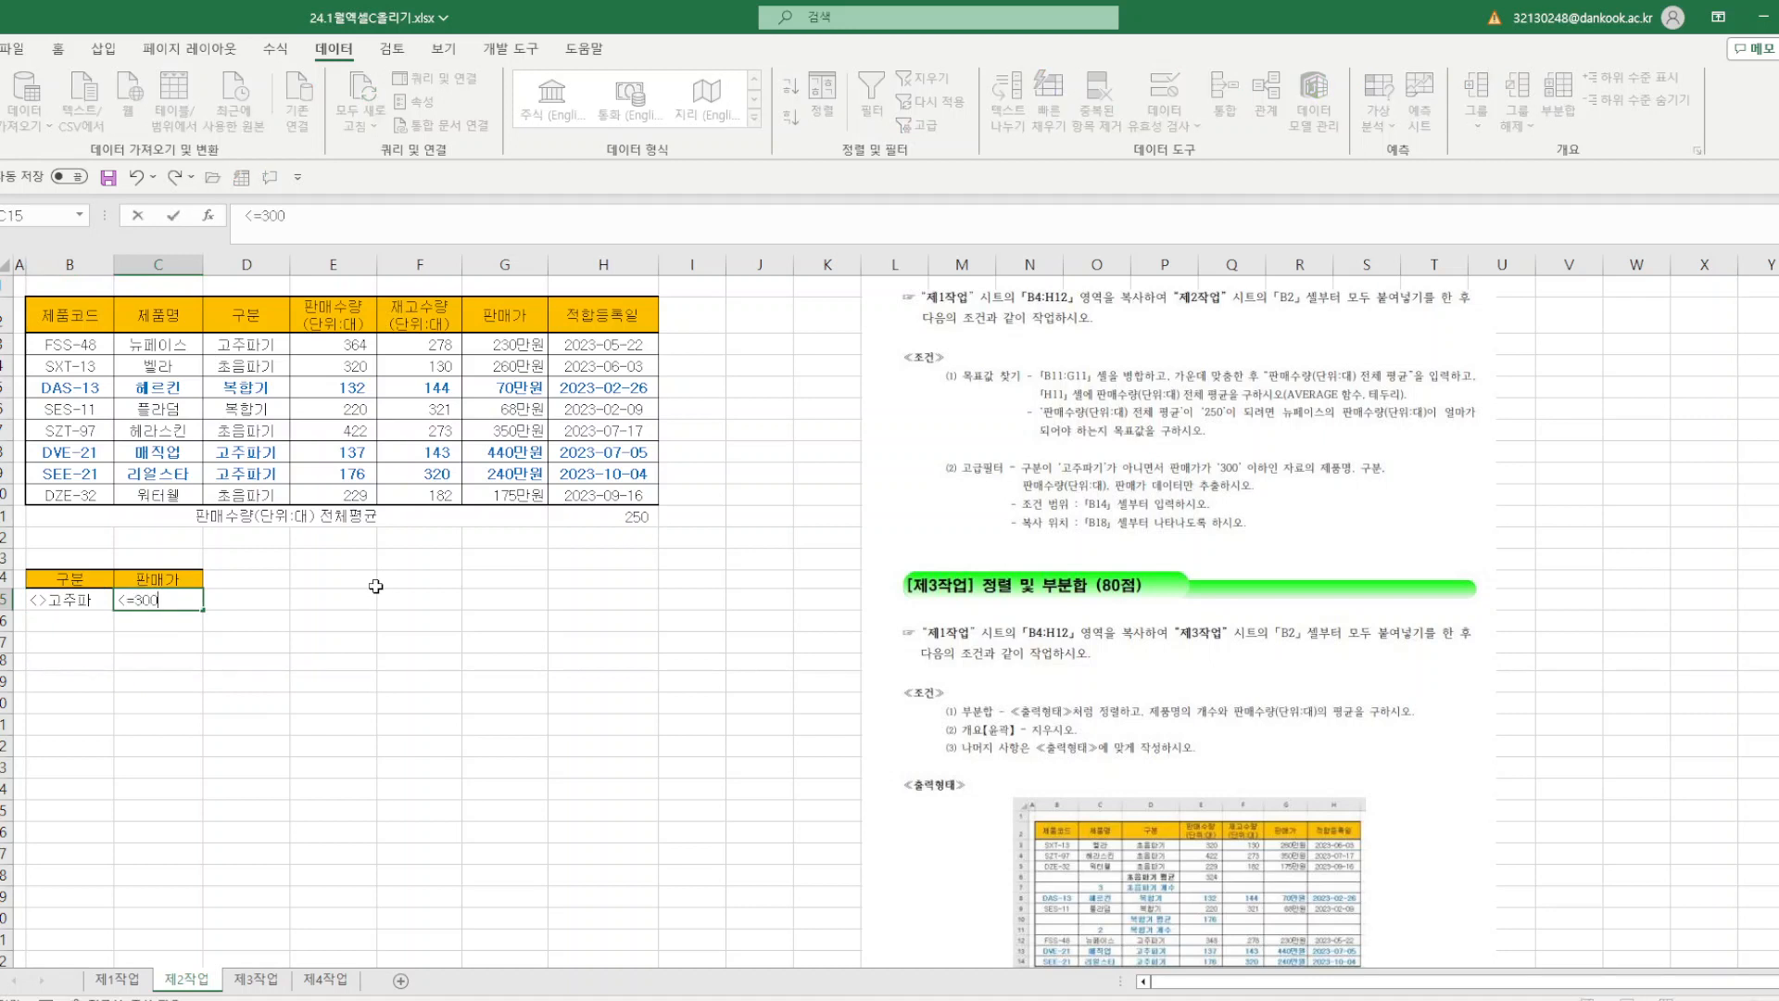
left_click_drag(50, 605, 218, 593)
left_click(556, 661)
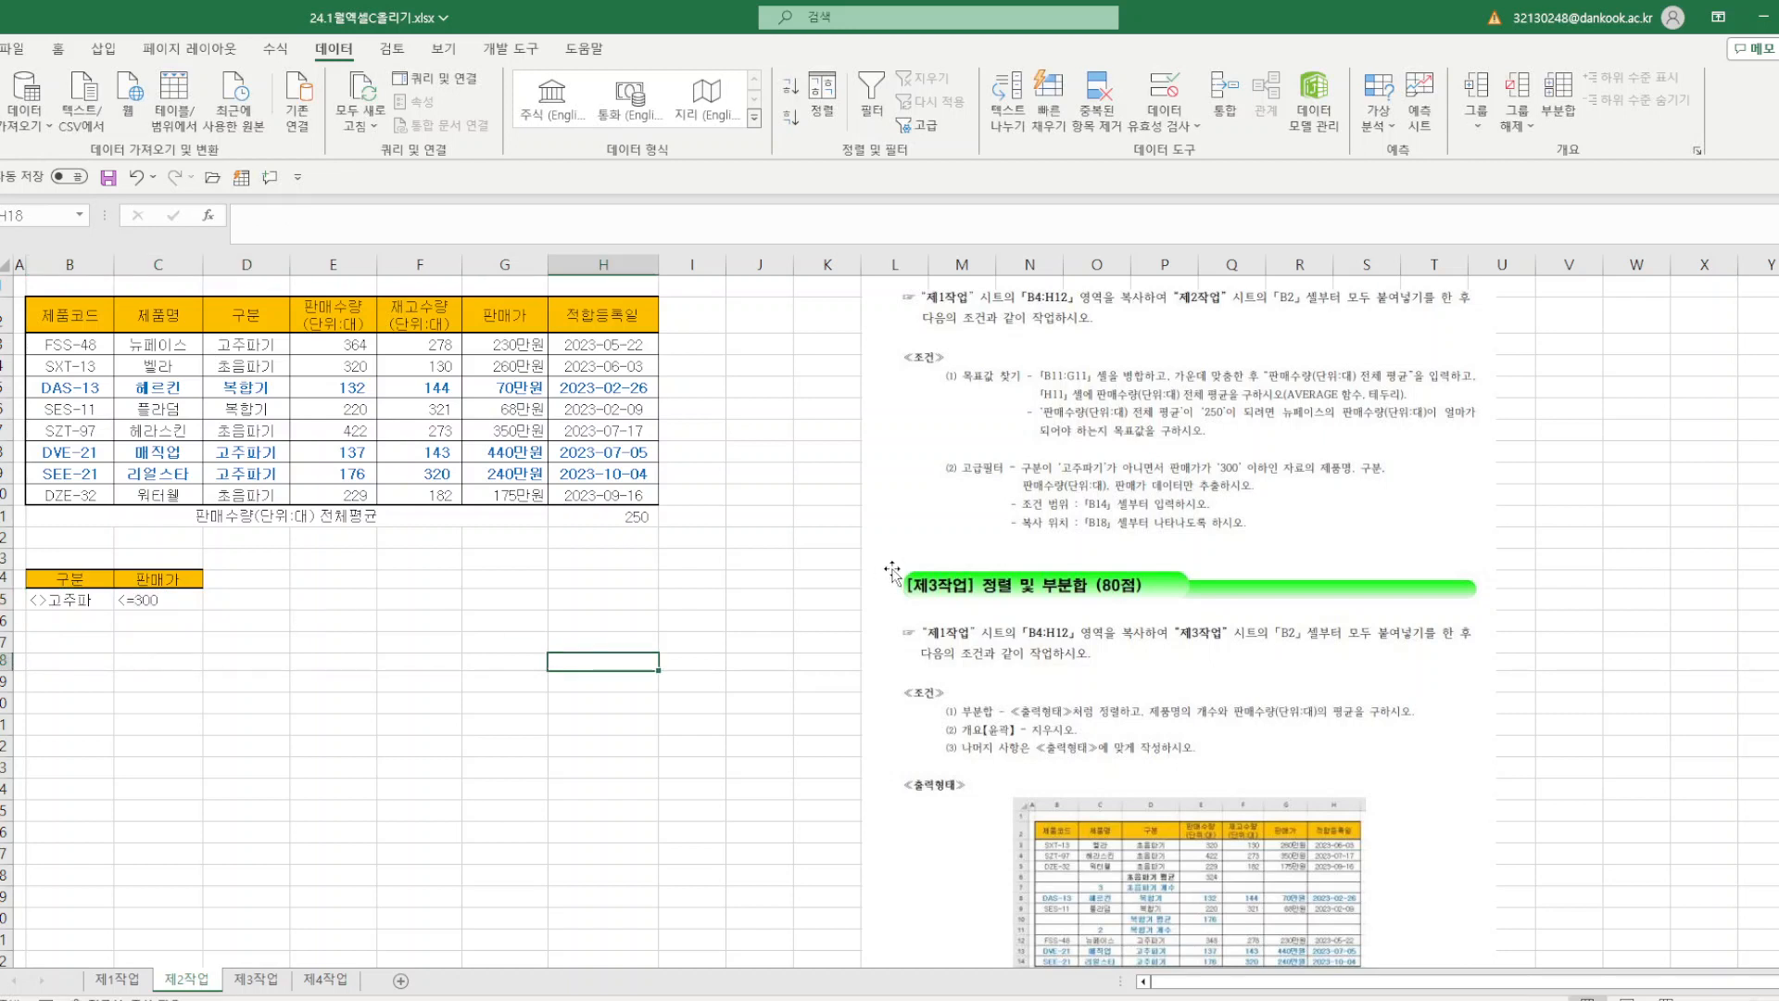
- Copy the 제품명, 구분 and 판매수량(단위:대) headers from the table and paste them at B18
left_click(158, 316)
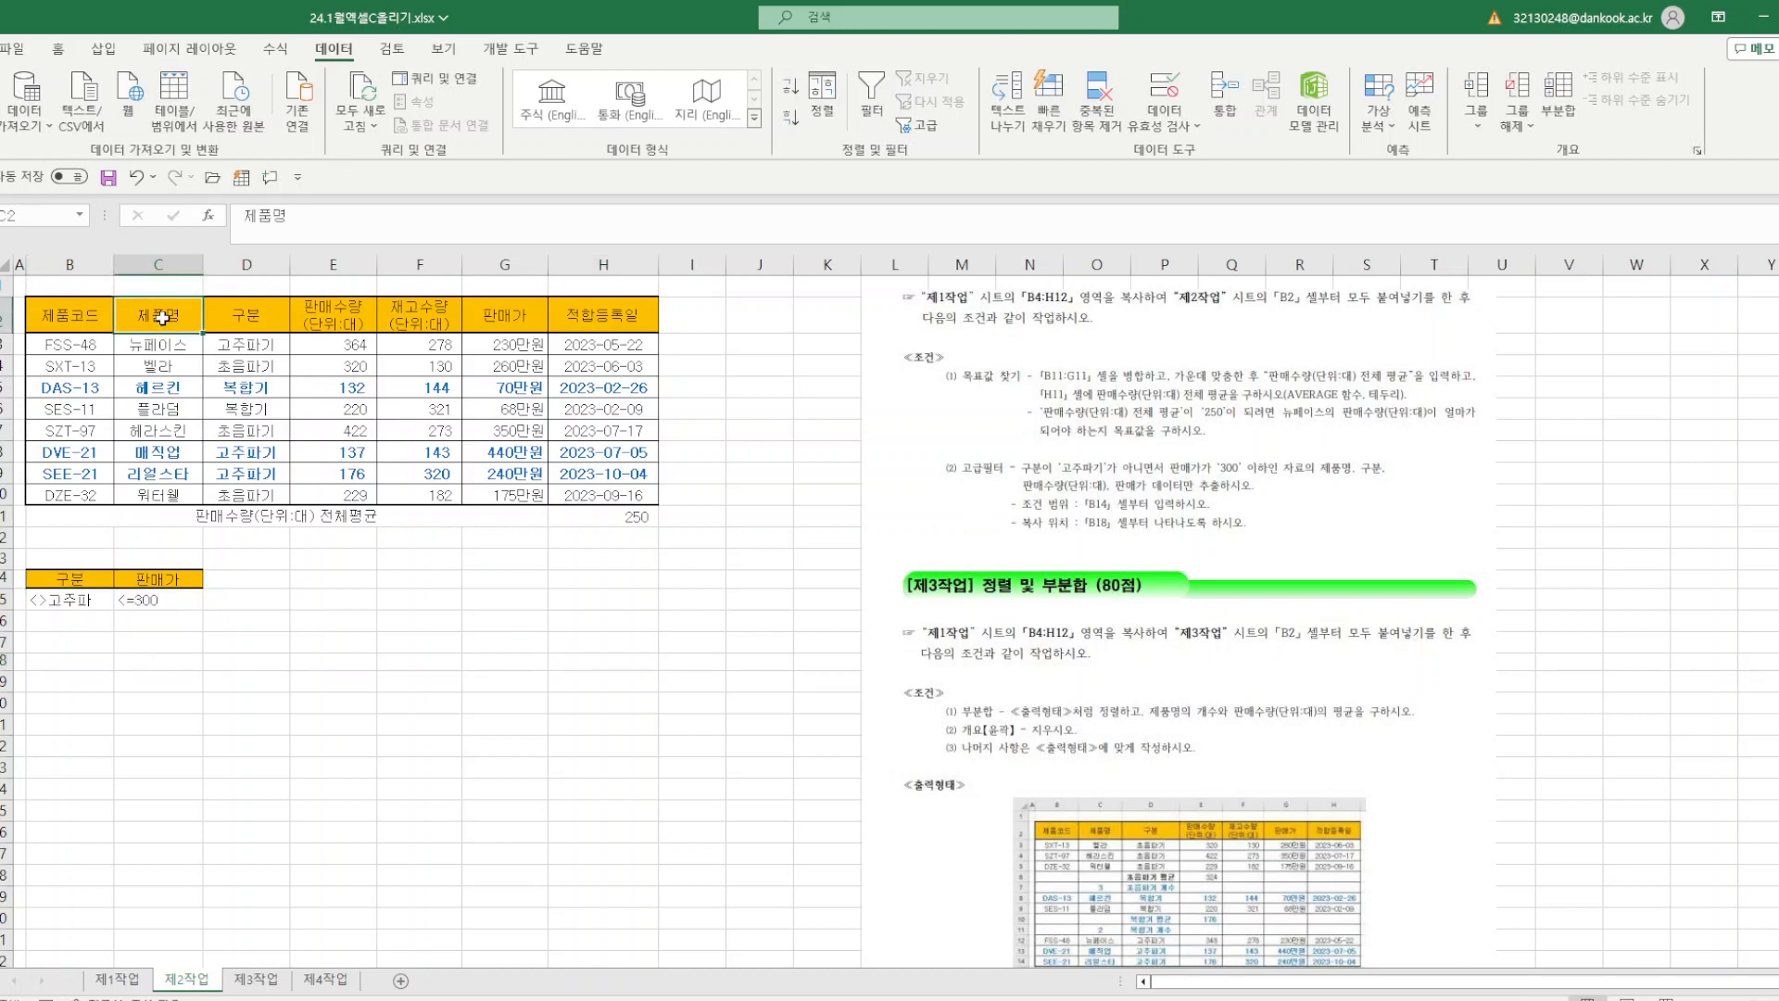
left_click_drag(163, 317, 333, 320)
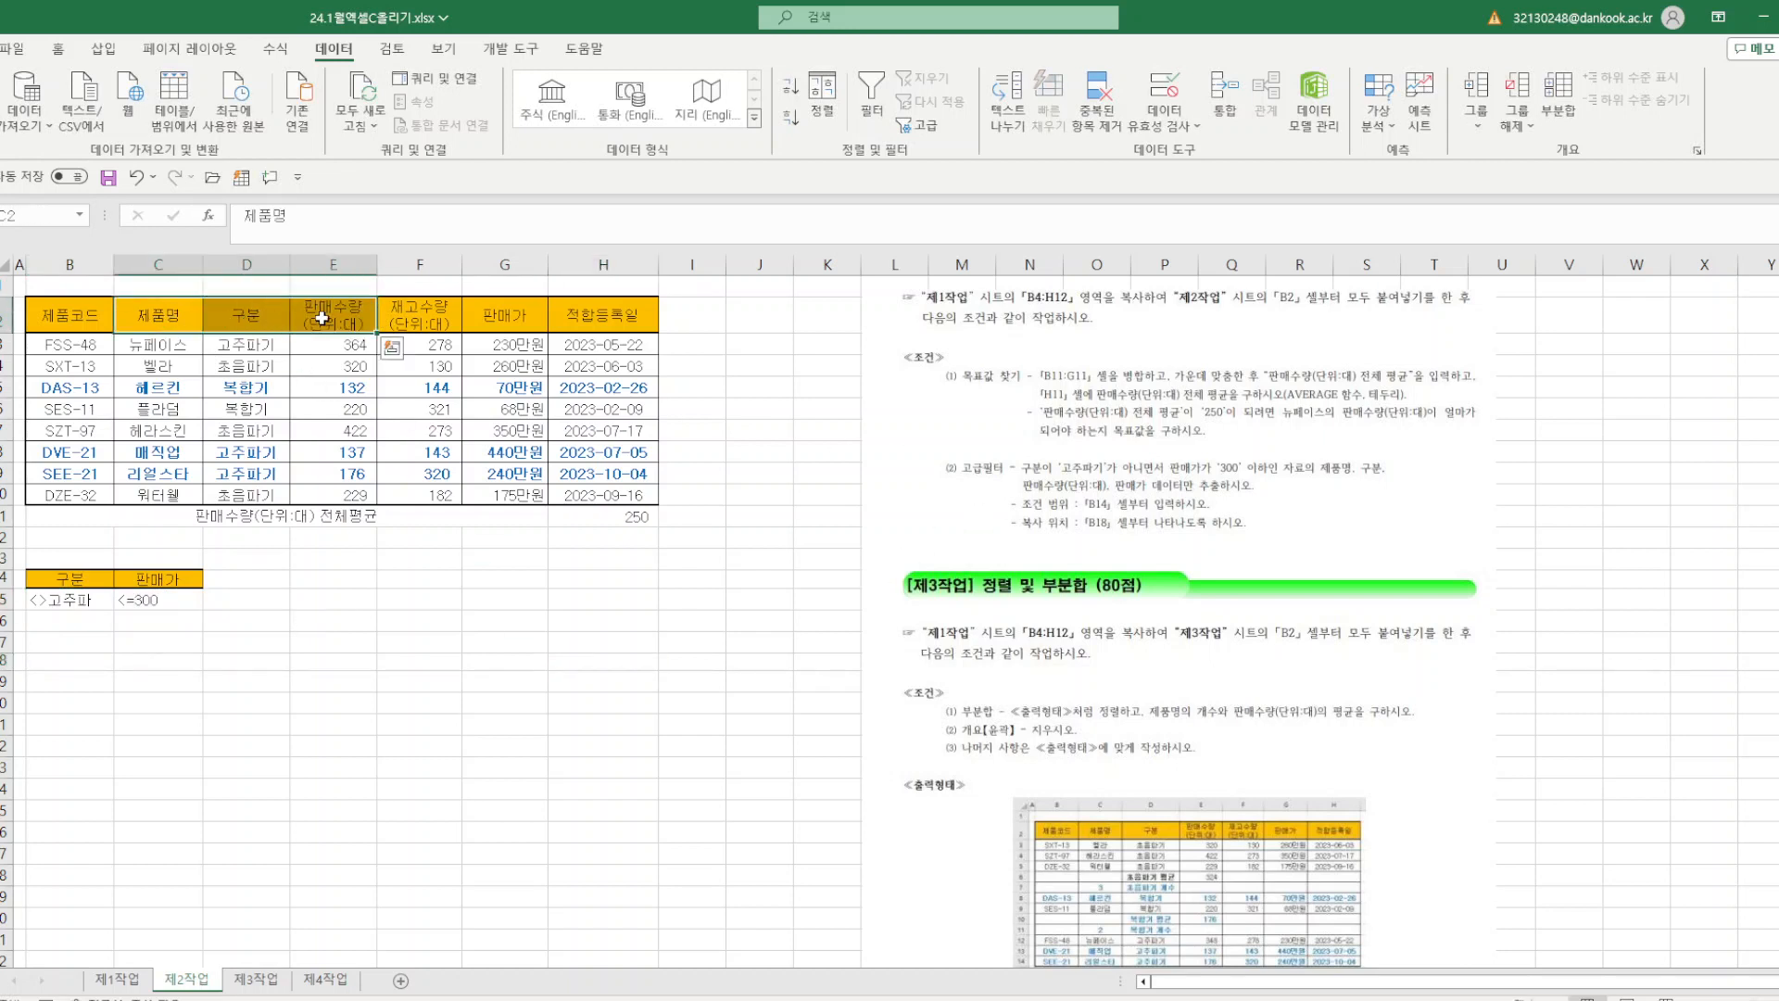
right_click(331, 318)
left_click(413, 387)
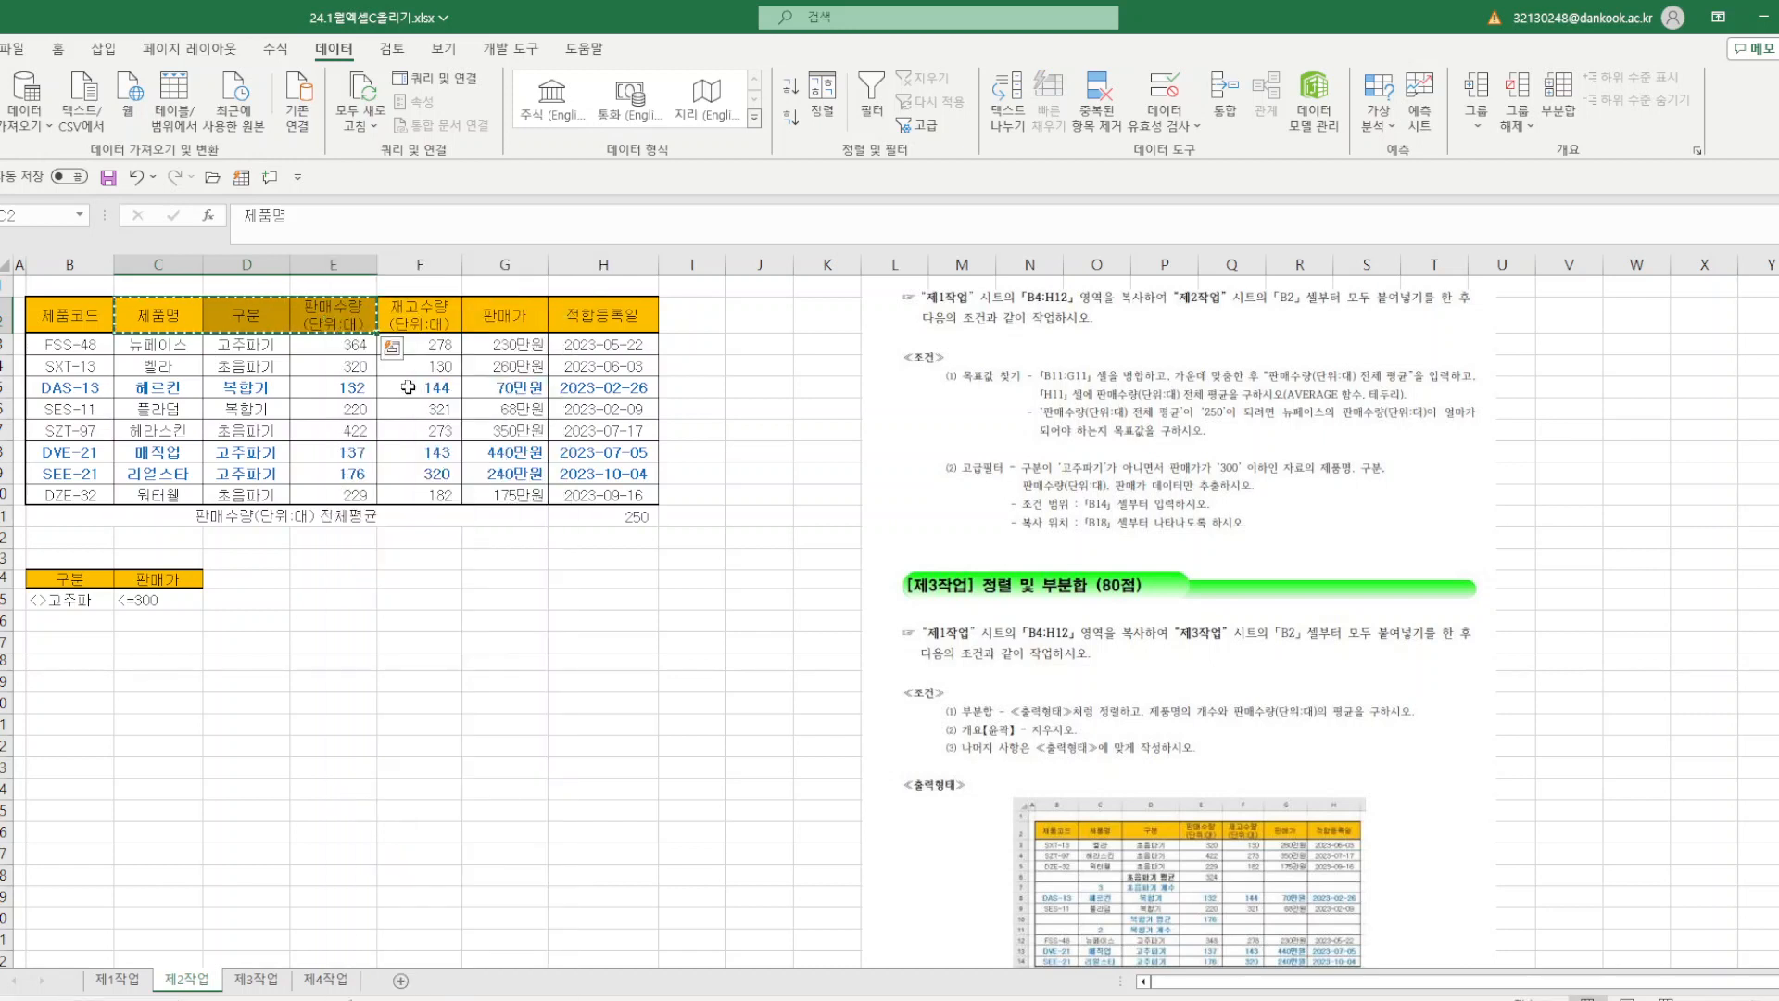
left_click(86, 663)
right_click(85, 663)
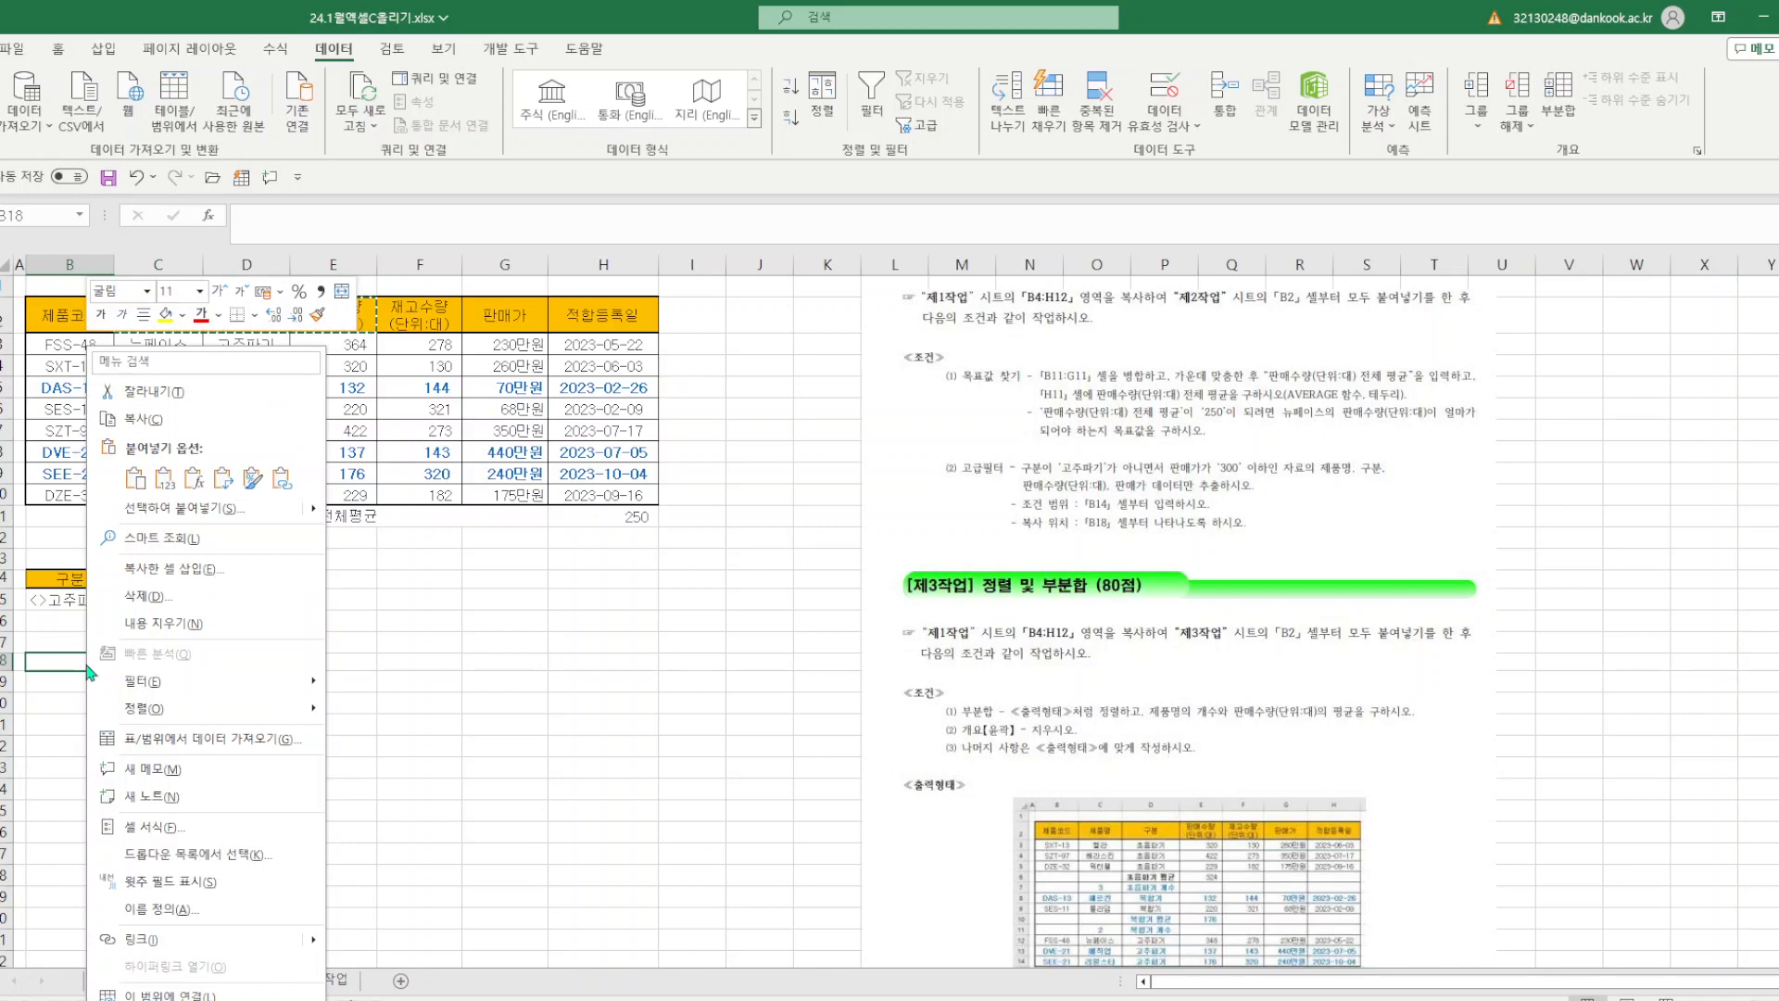
left_click(137, 481)
left_click(523, 698)
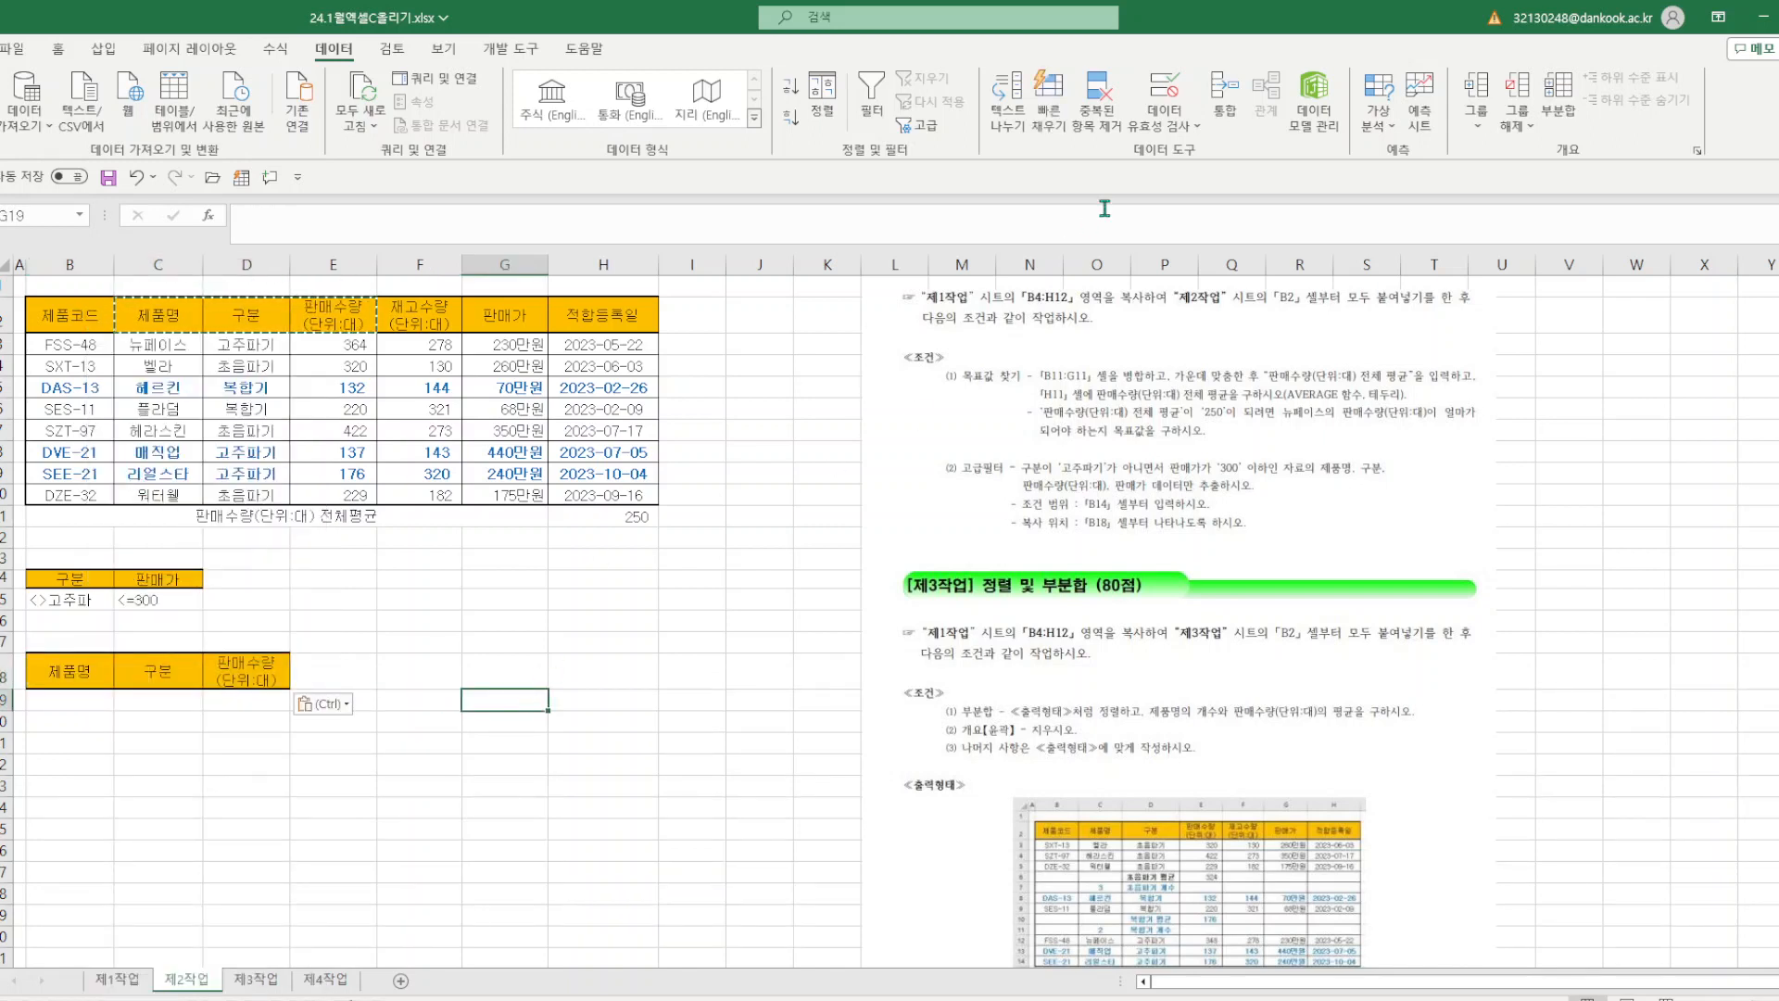
left_click(926, 125)
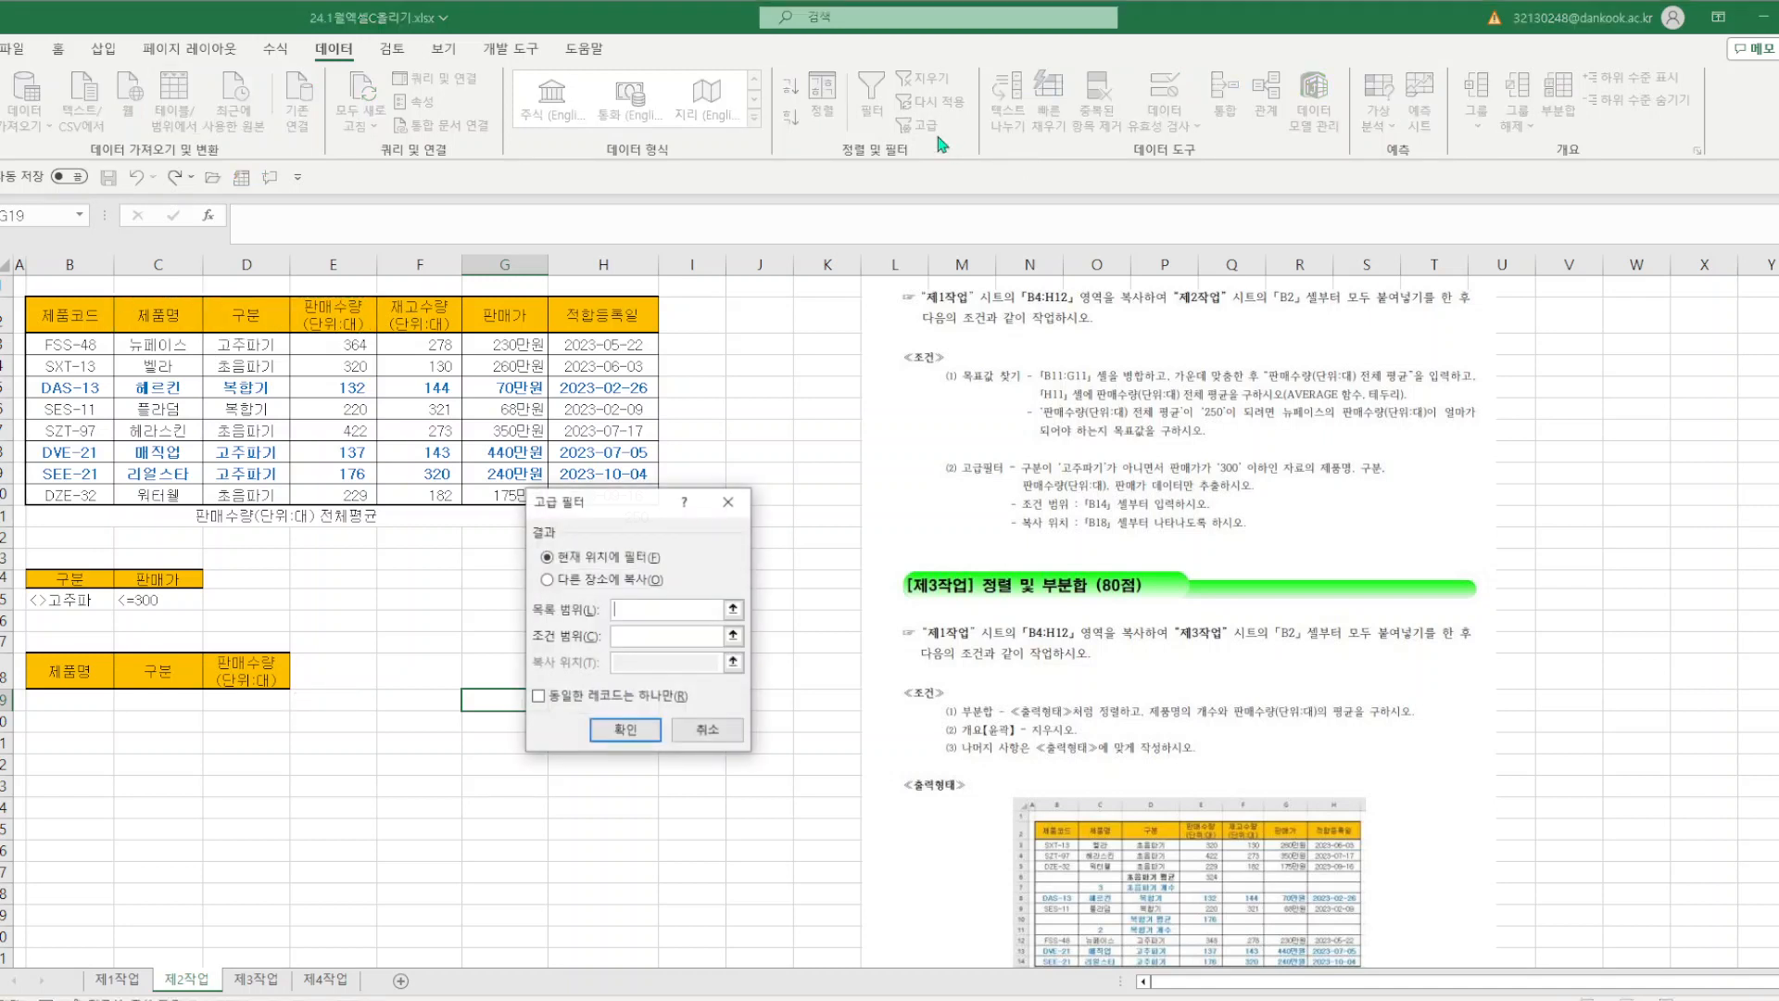
left_click(548, 579)
left_click(623, 609)
left_click_drag(77, 322, 586, 501)
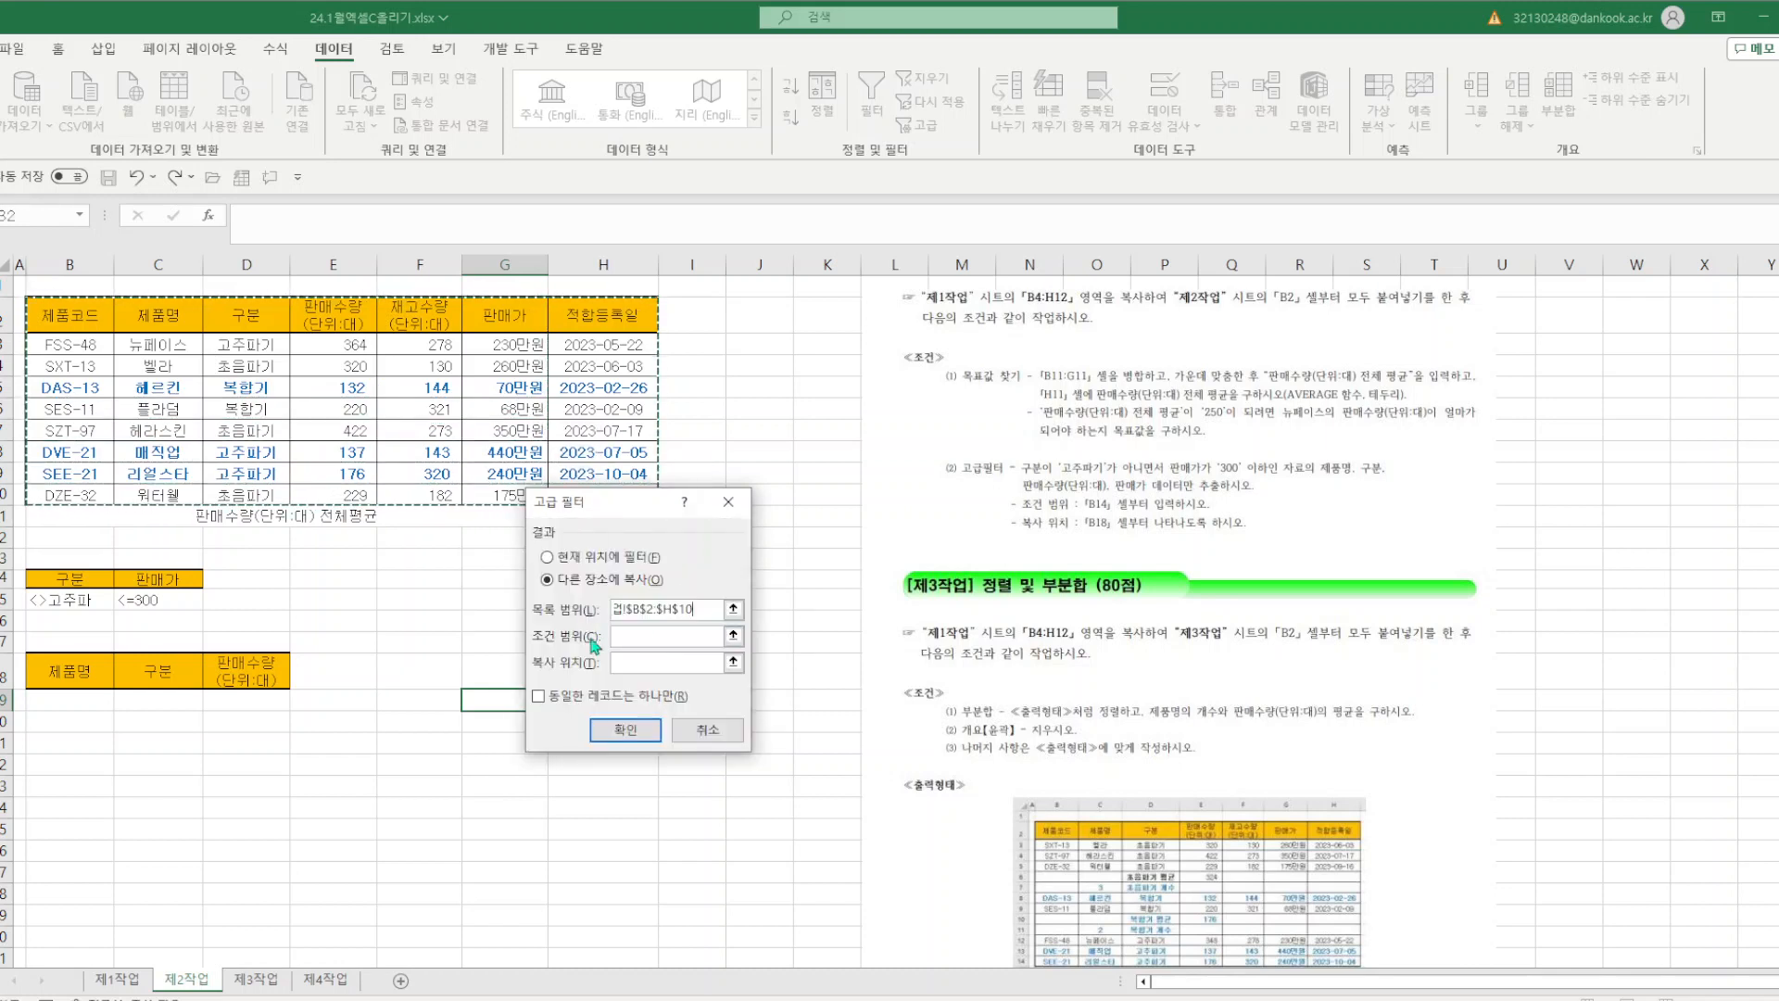
left_click(636, 637)
left_click_drag(61, 579, 207, 605)
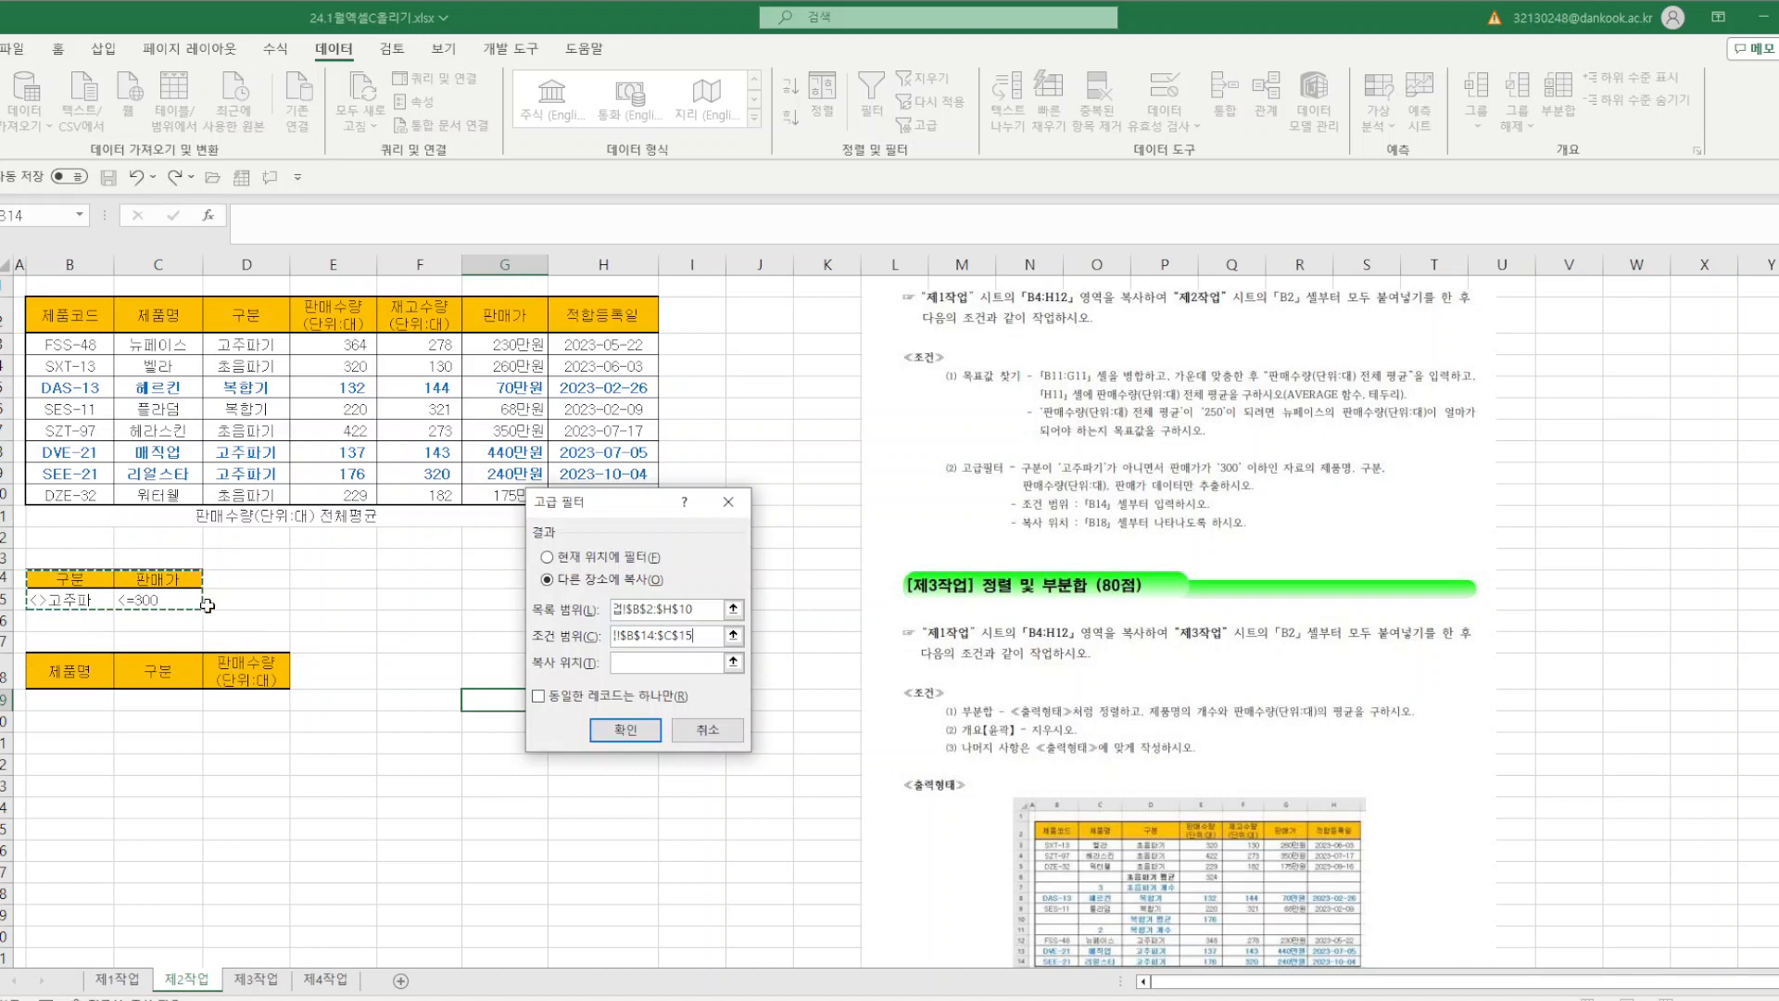
left_click(636, 663)
left_click_drag(55, 673, 278, 671)
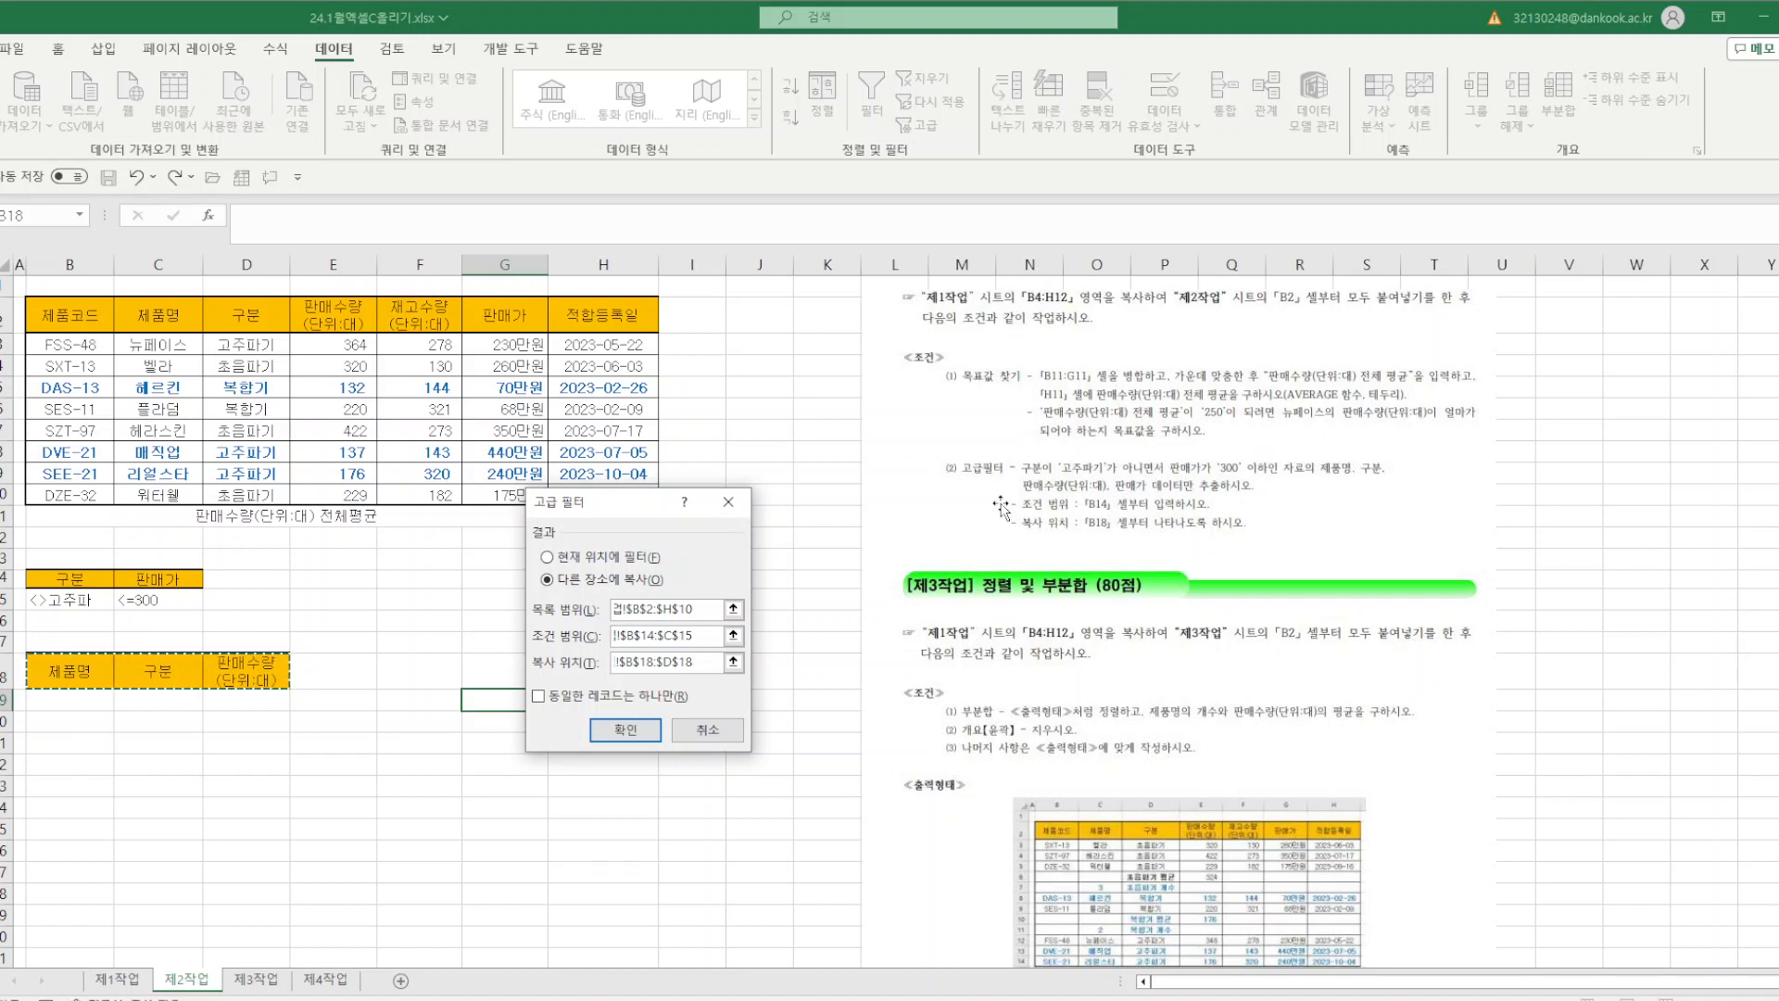
left_click(729, 502)
left_click(795, 786)
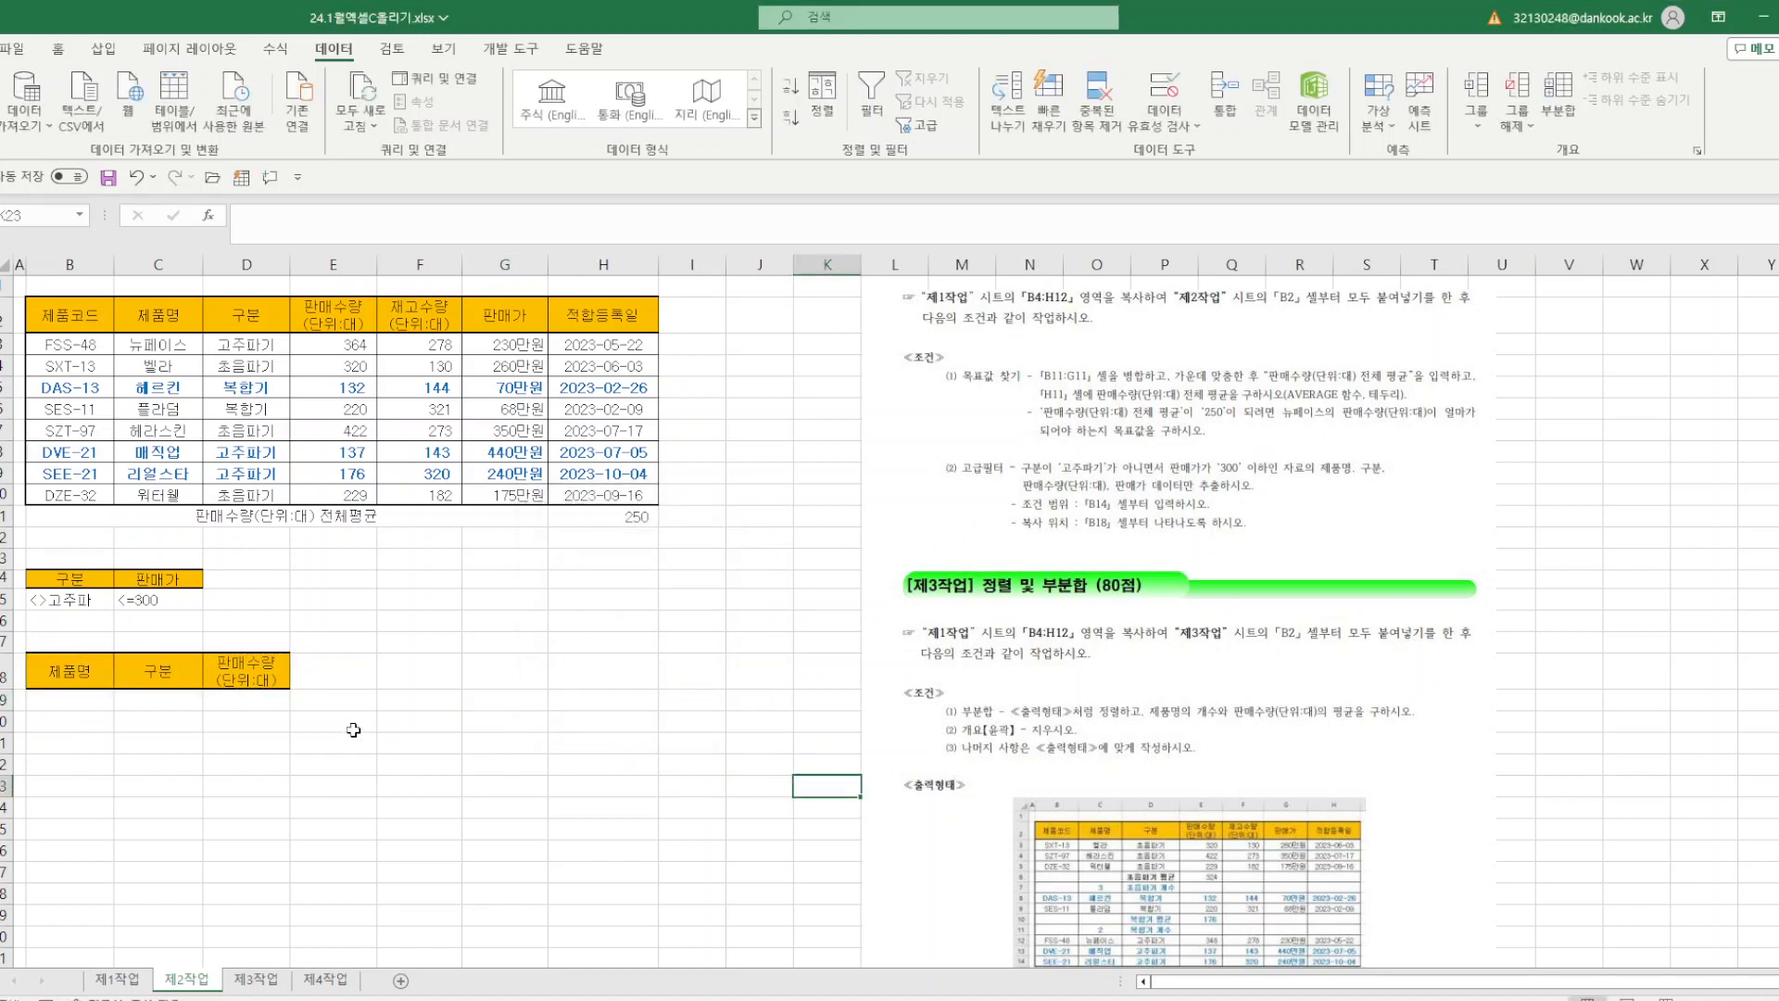
- Copy the 판매가 header from G2 and paste it into E18 beside the other output headers
left_click(519, 320)
right_click(520, 317)
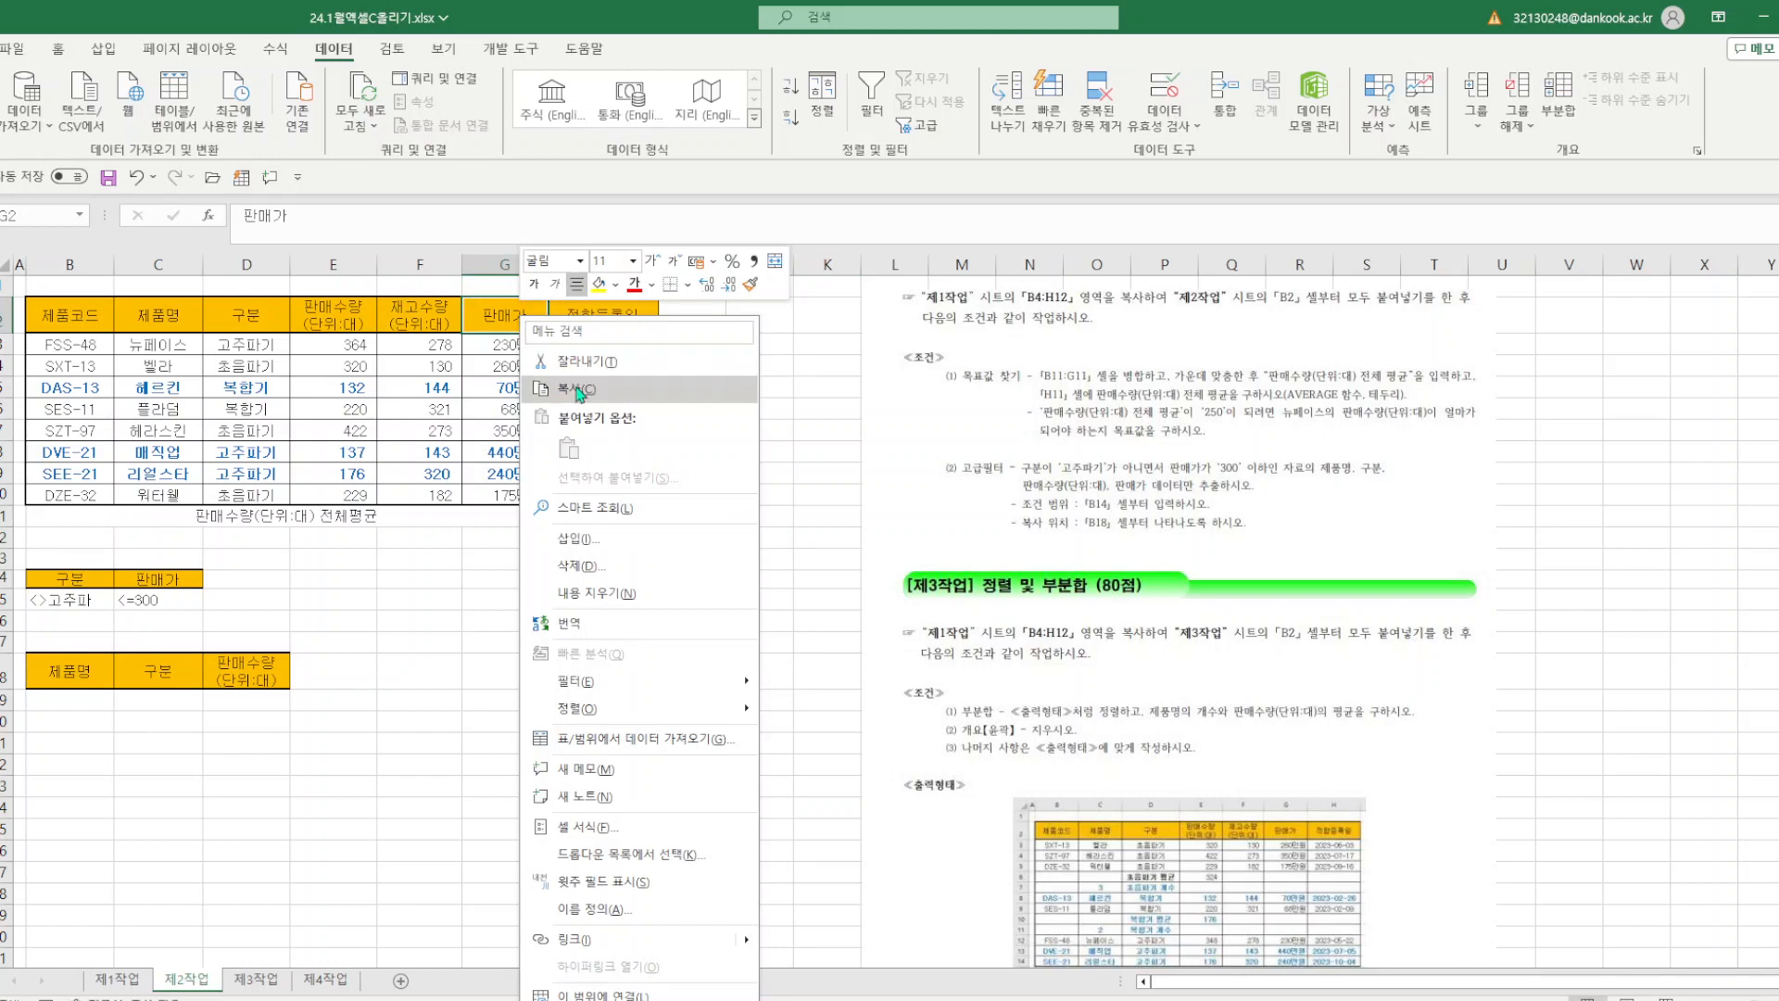
left_click(578, 389)
left_click(336, 667)
right_click(336, 667)
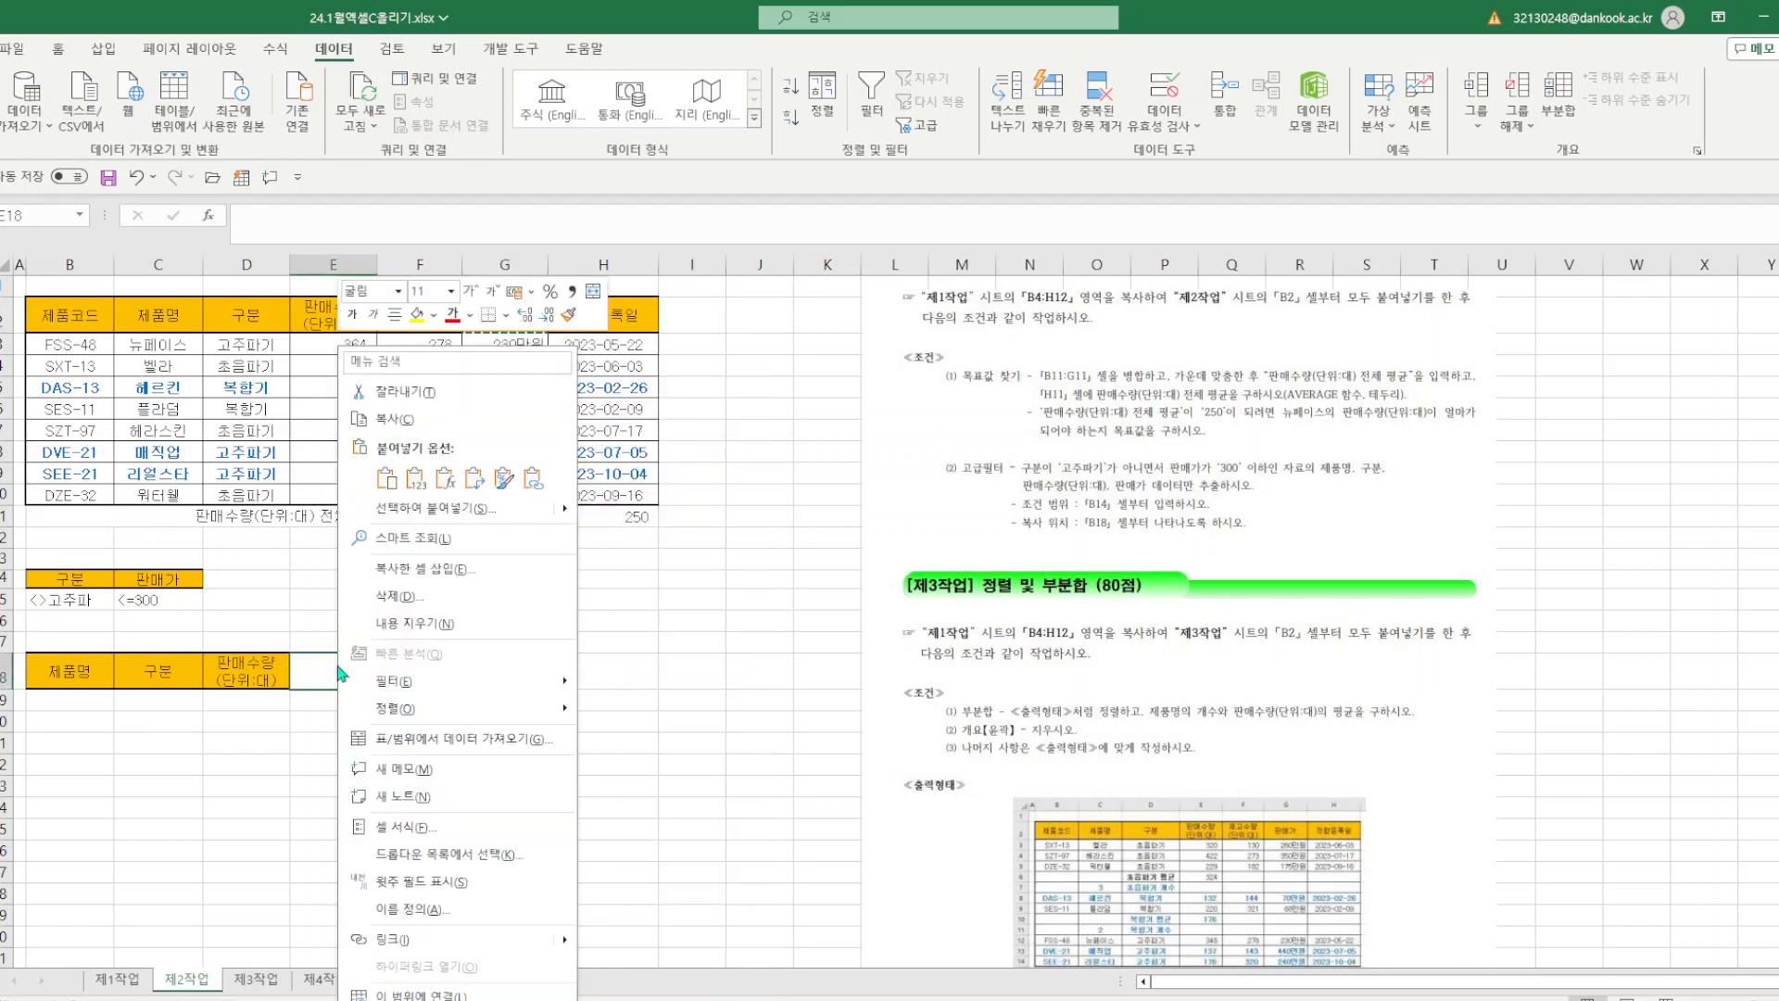
left_click(407, 477)
left_click(648, 726)
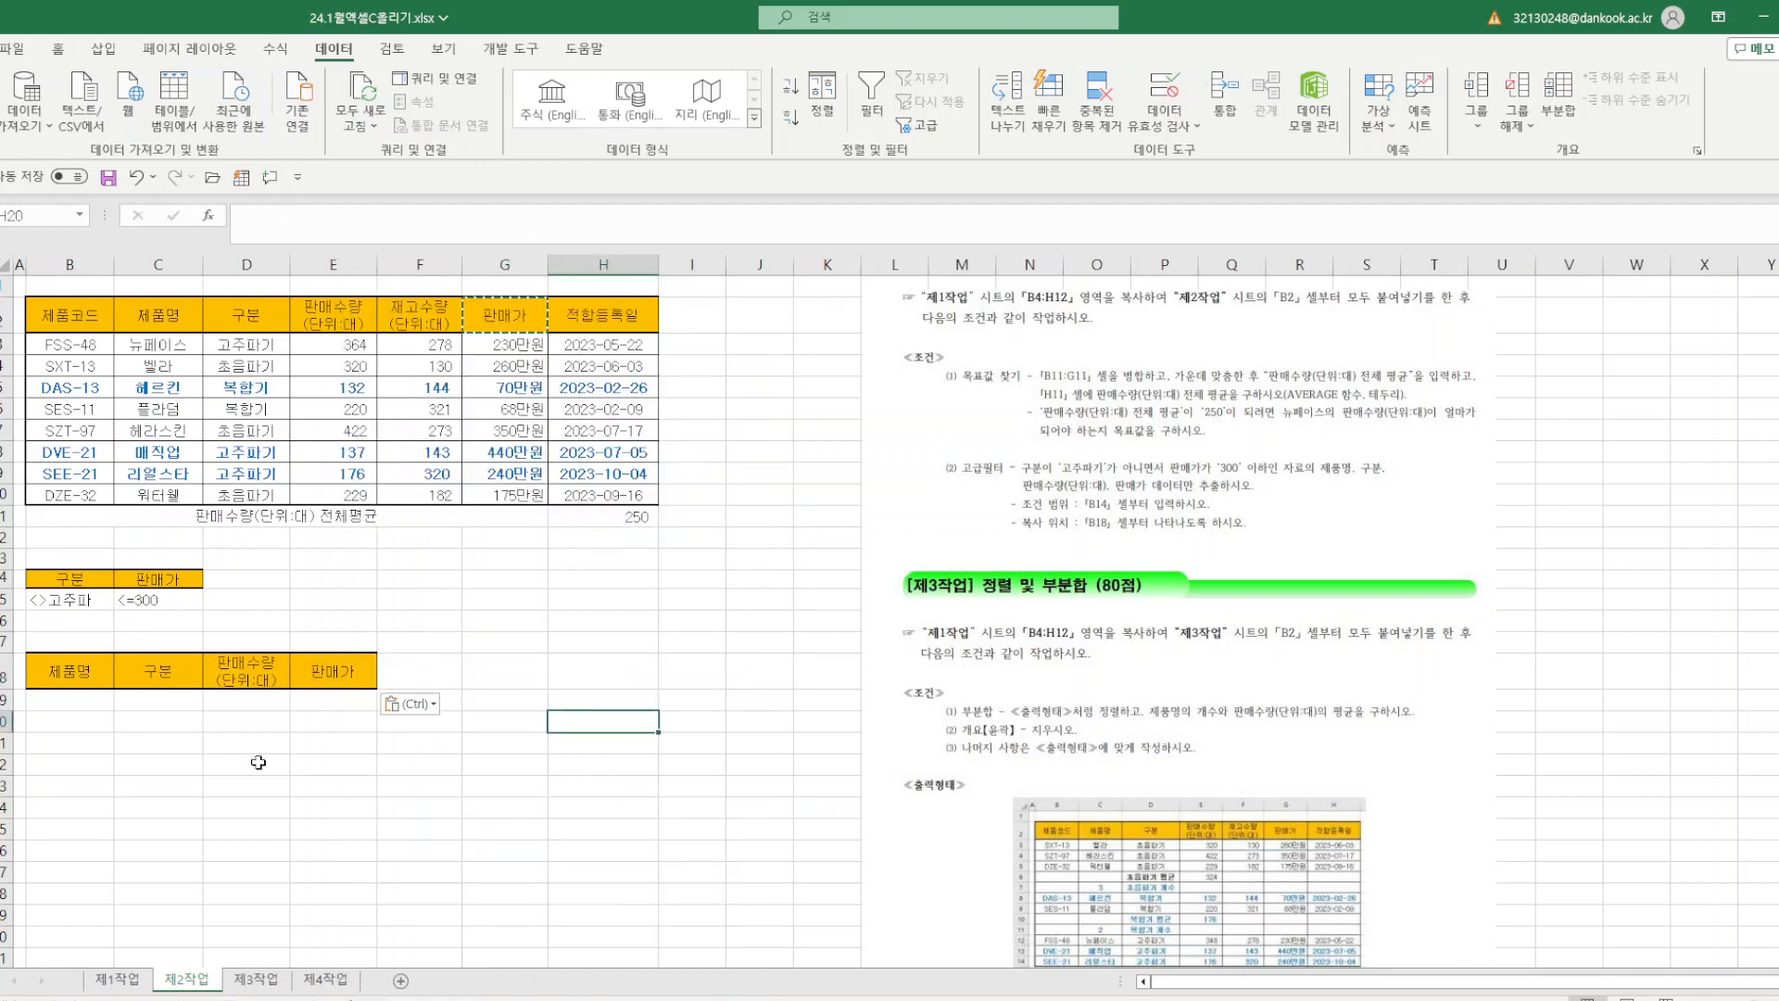
- Try an advanced filter that copies matches from list B2:H10 to B18:E18, using the criteria range B14:C15
left_click(264, 412)
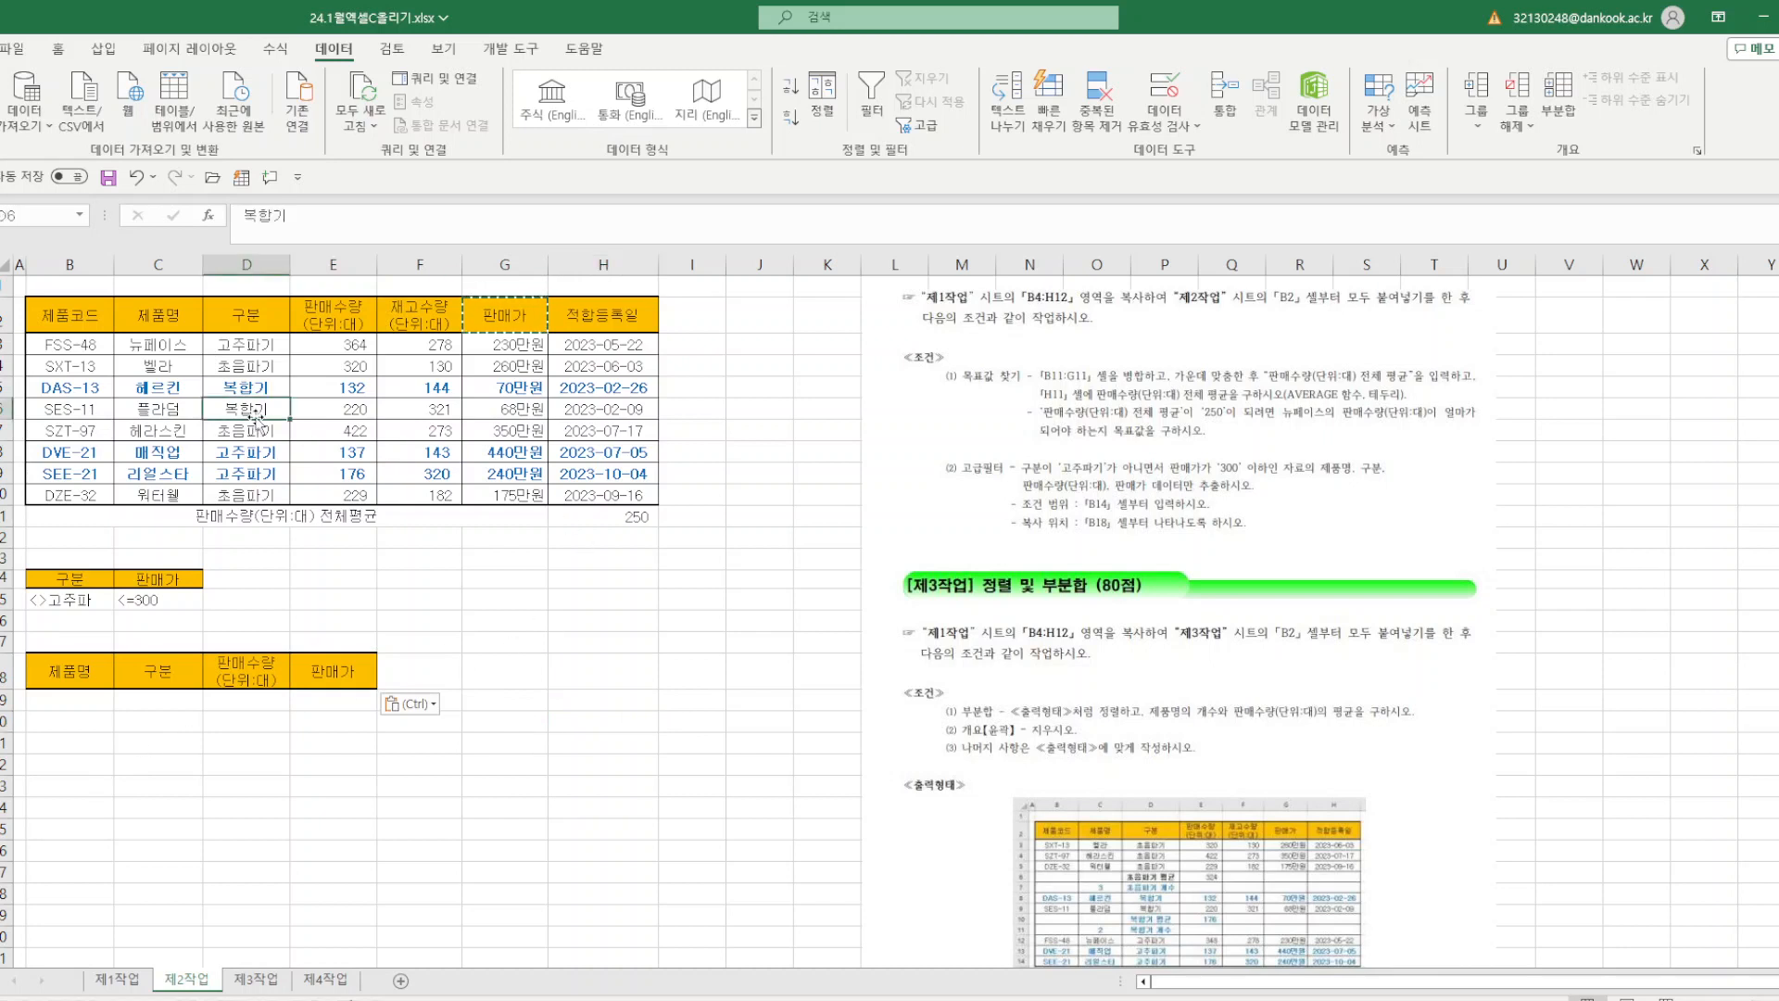
left_click(929, 130)
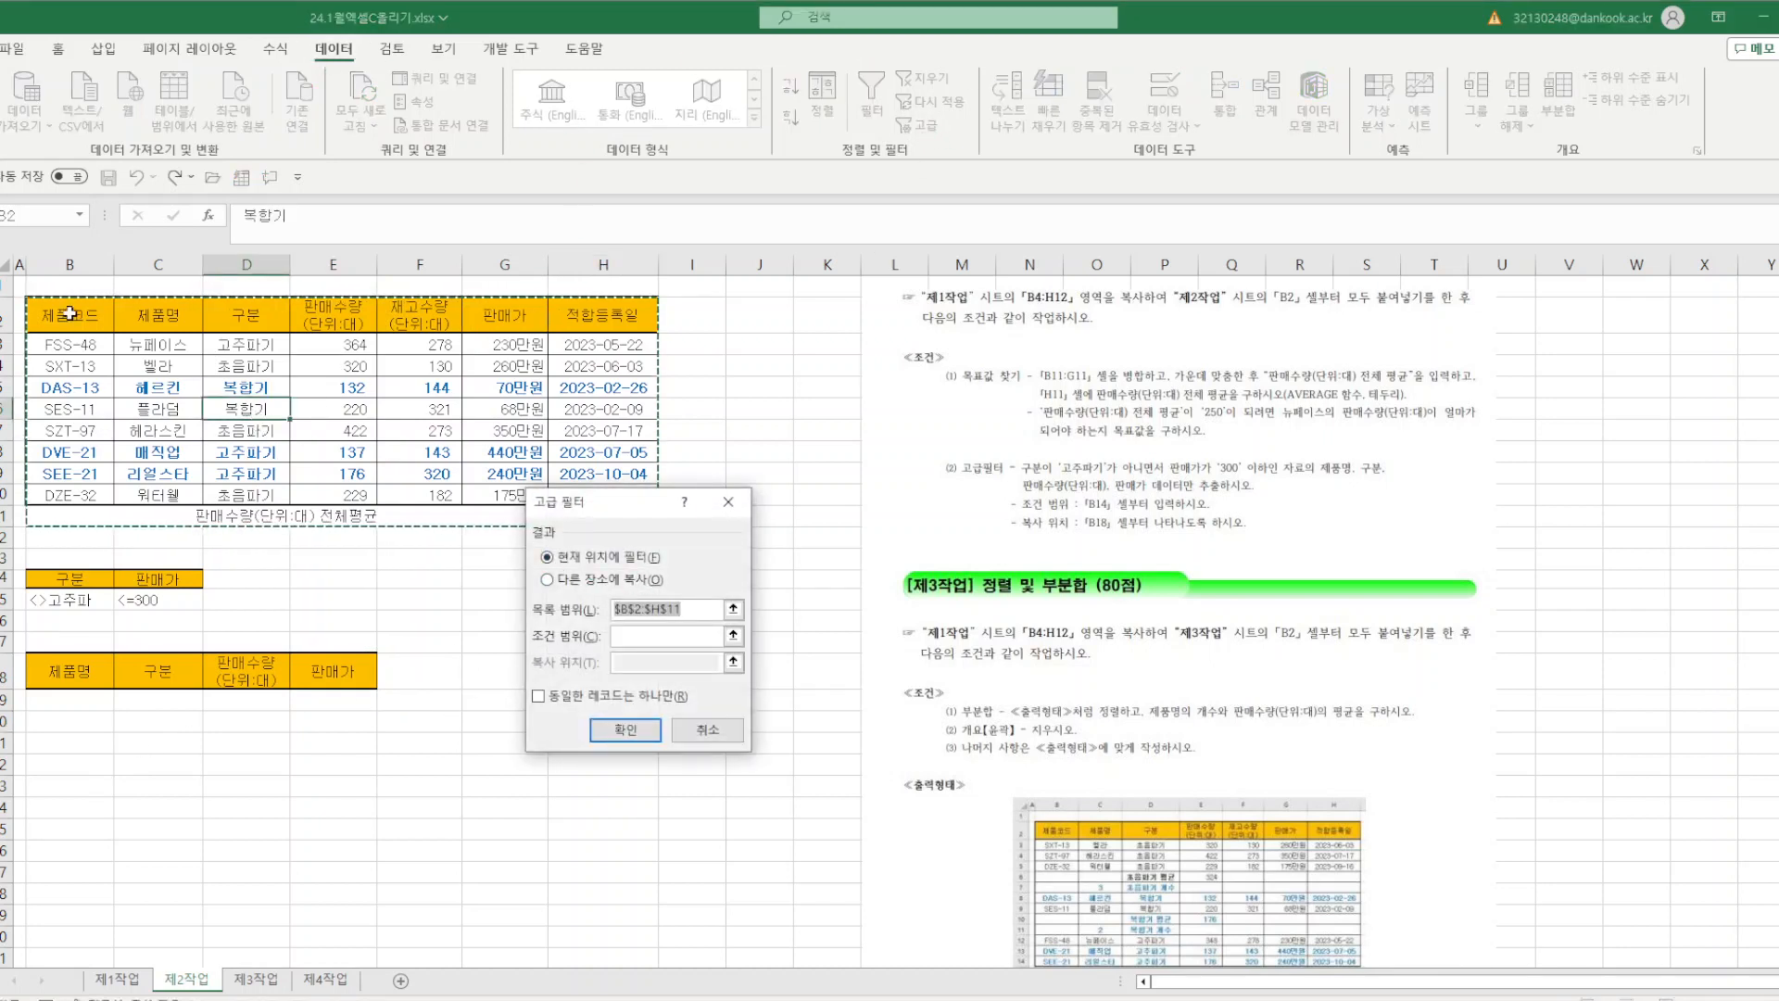
left_click_drag(70, 313, 603, 495)
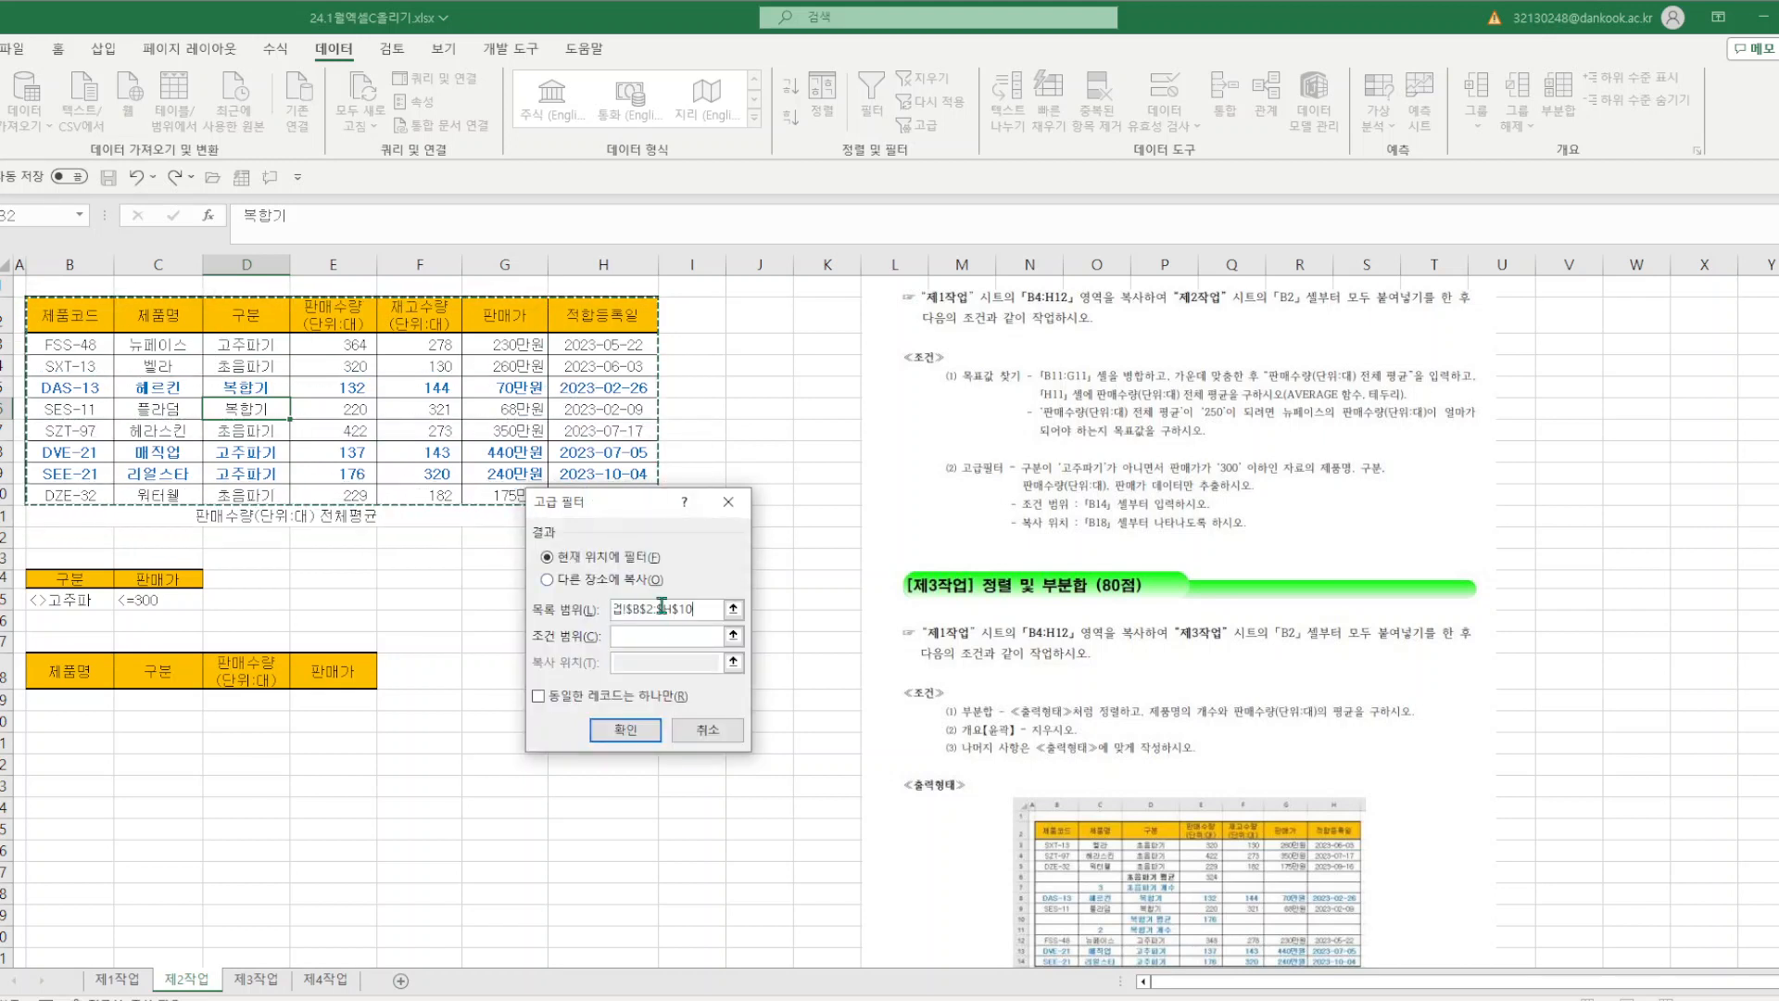
left_click(546, 579)
left_click(656, 636)
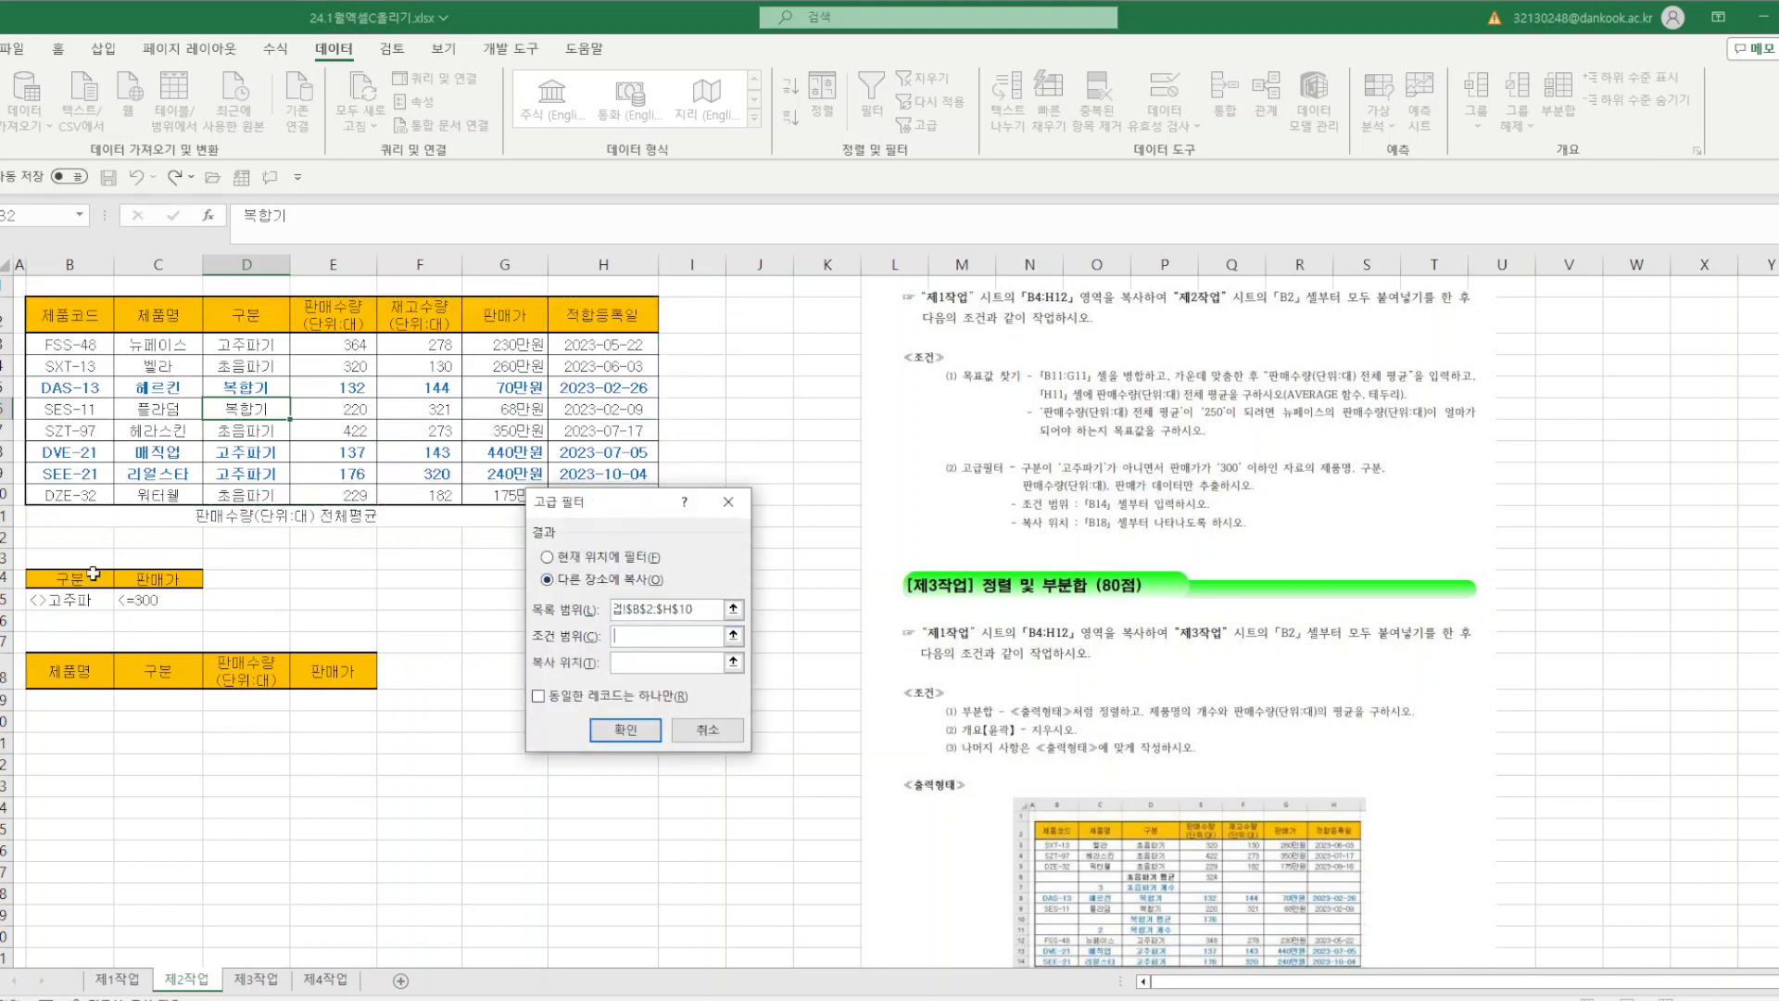
left_click_drag(36, 588, 153, 603)
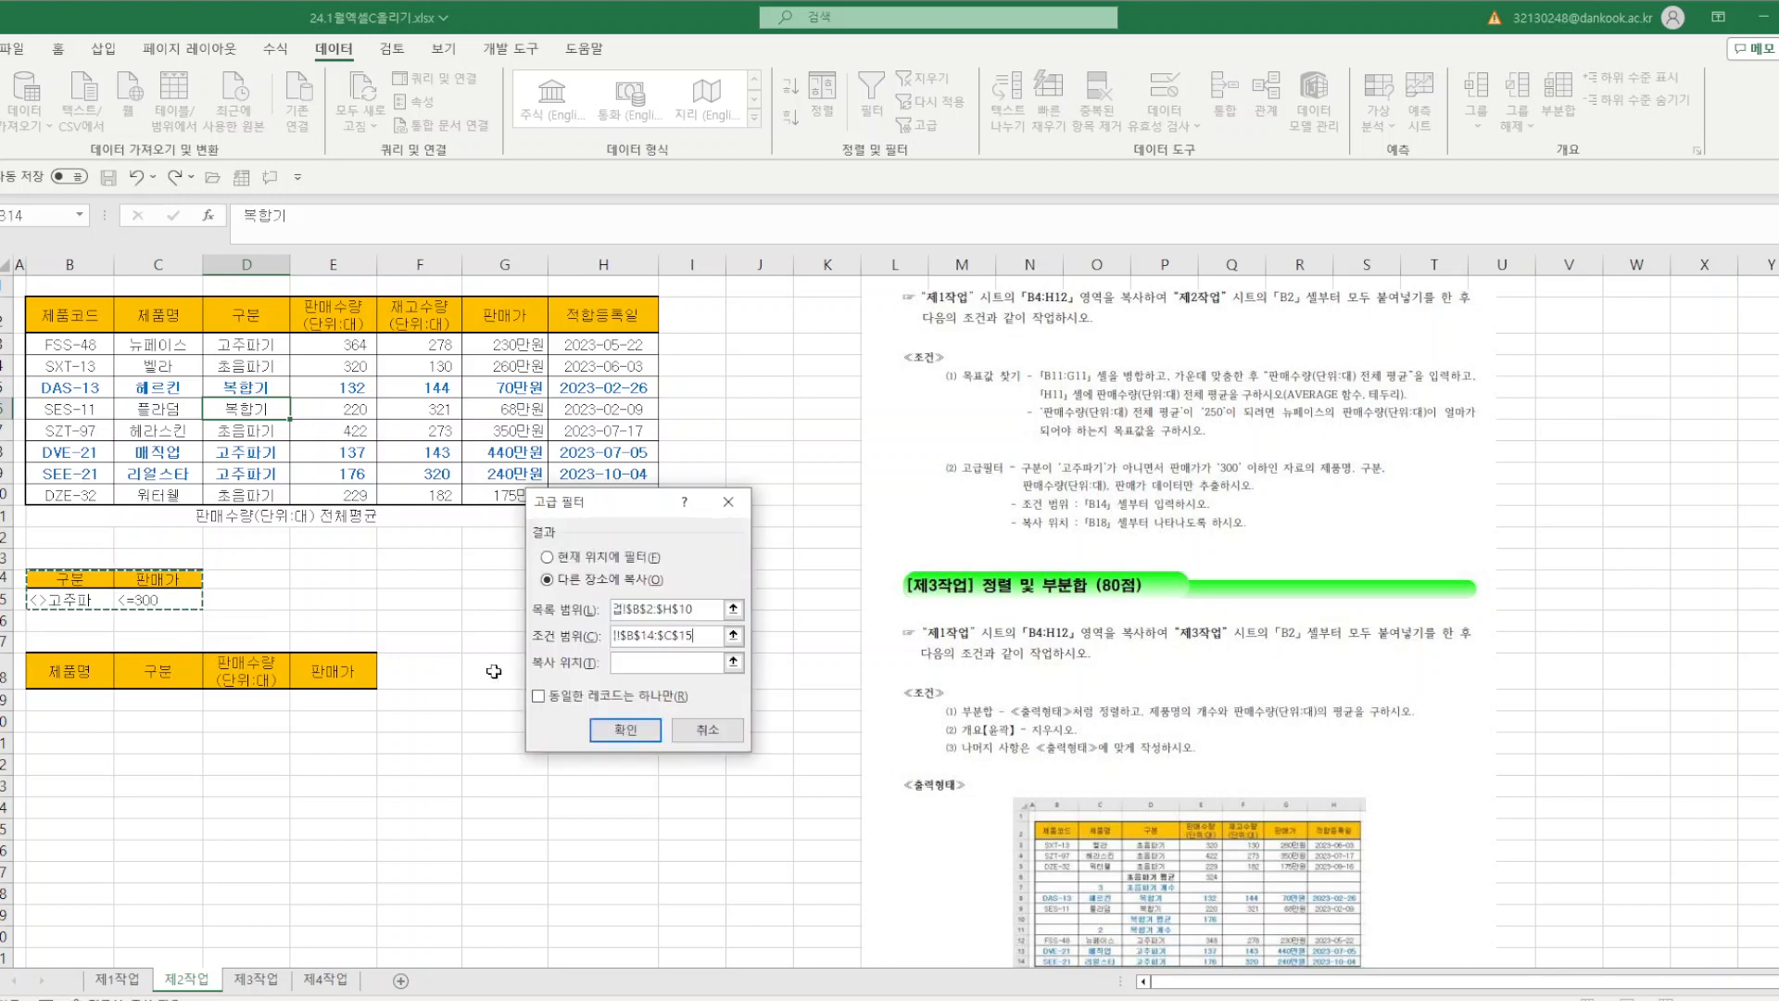
left_click(639, 666)
left_click_drag(70, 672, 331, 678)
left_click(629, 731)
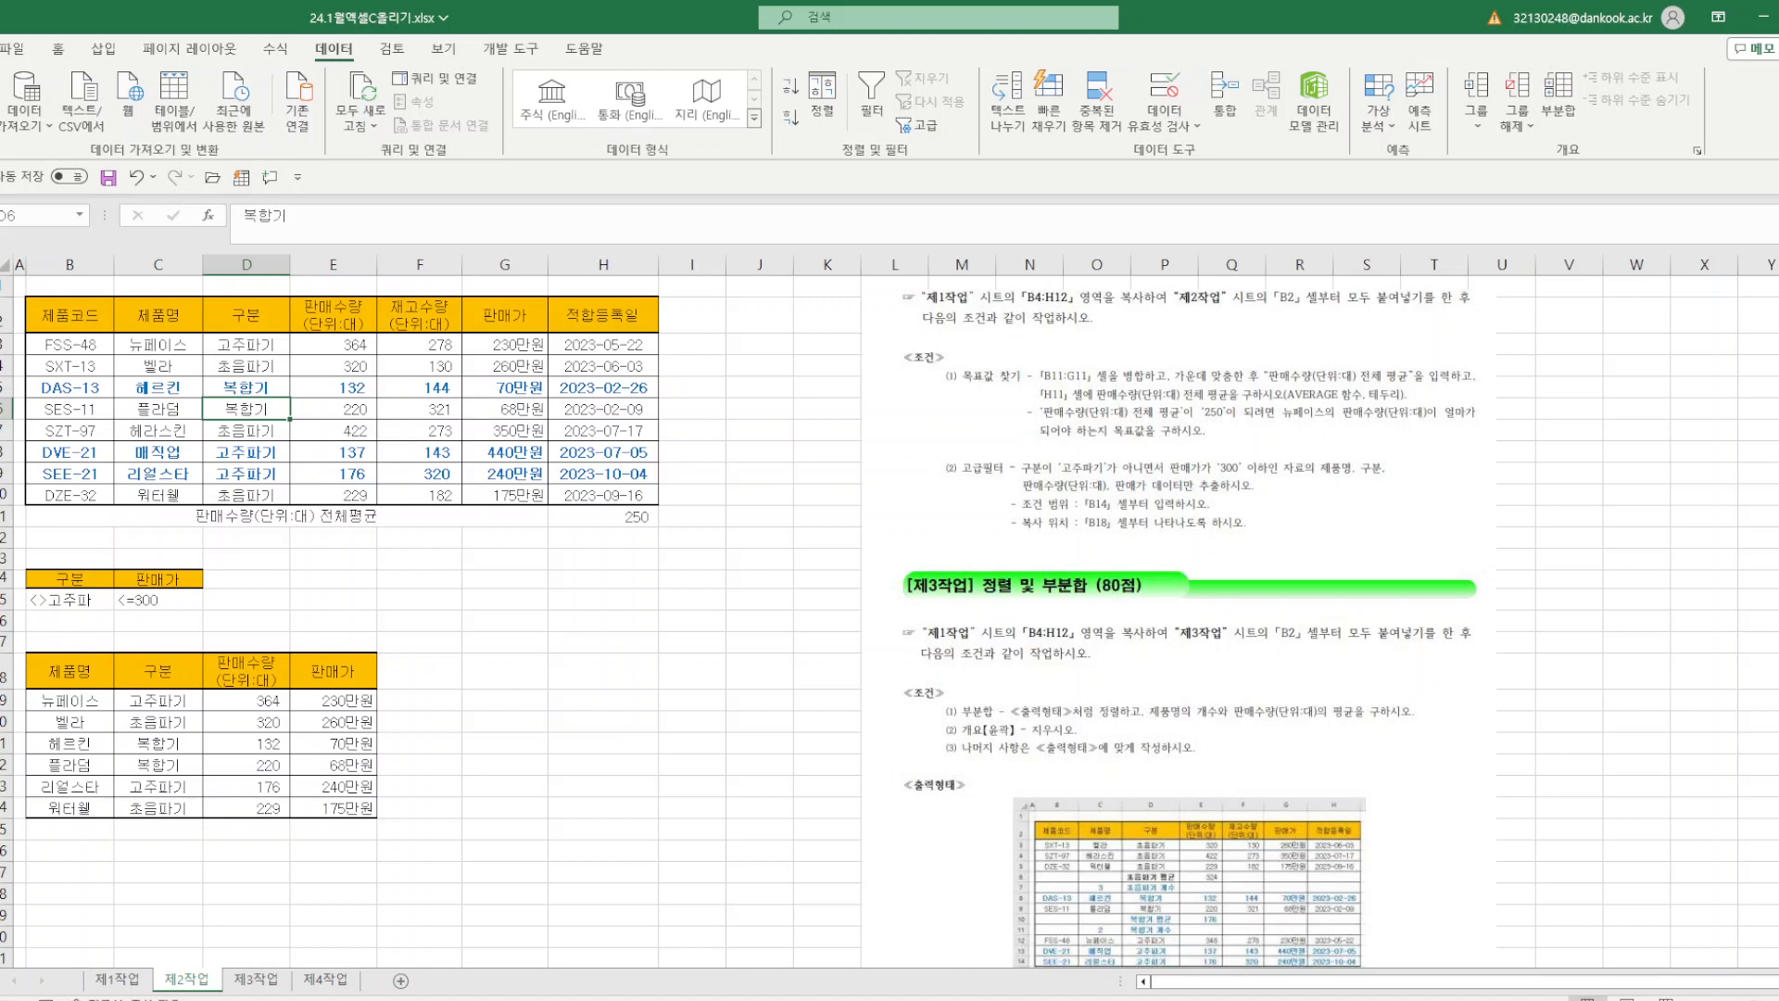
- Delete rows 17 to 26 with the filter output and correct the 구분 criterion in B15 to <>고주파기
left_click_drag(5, 640, 5, 850)
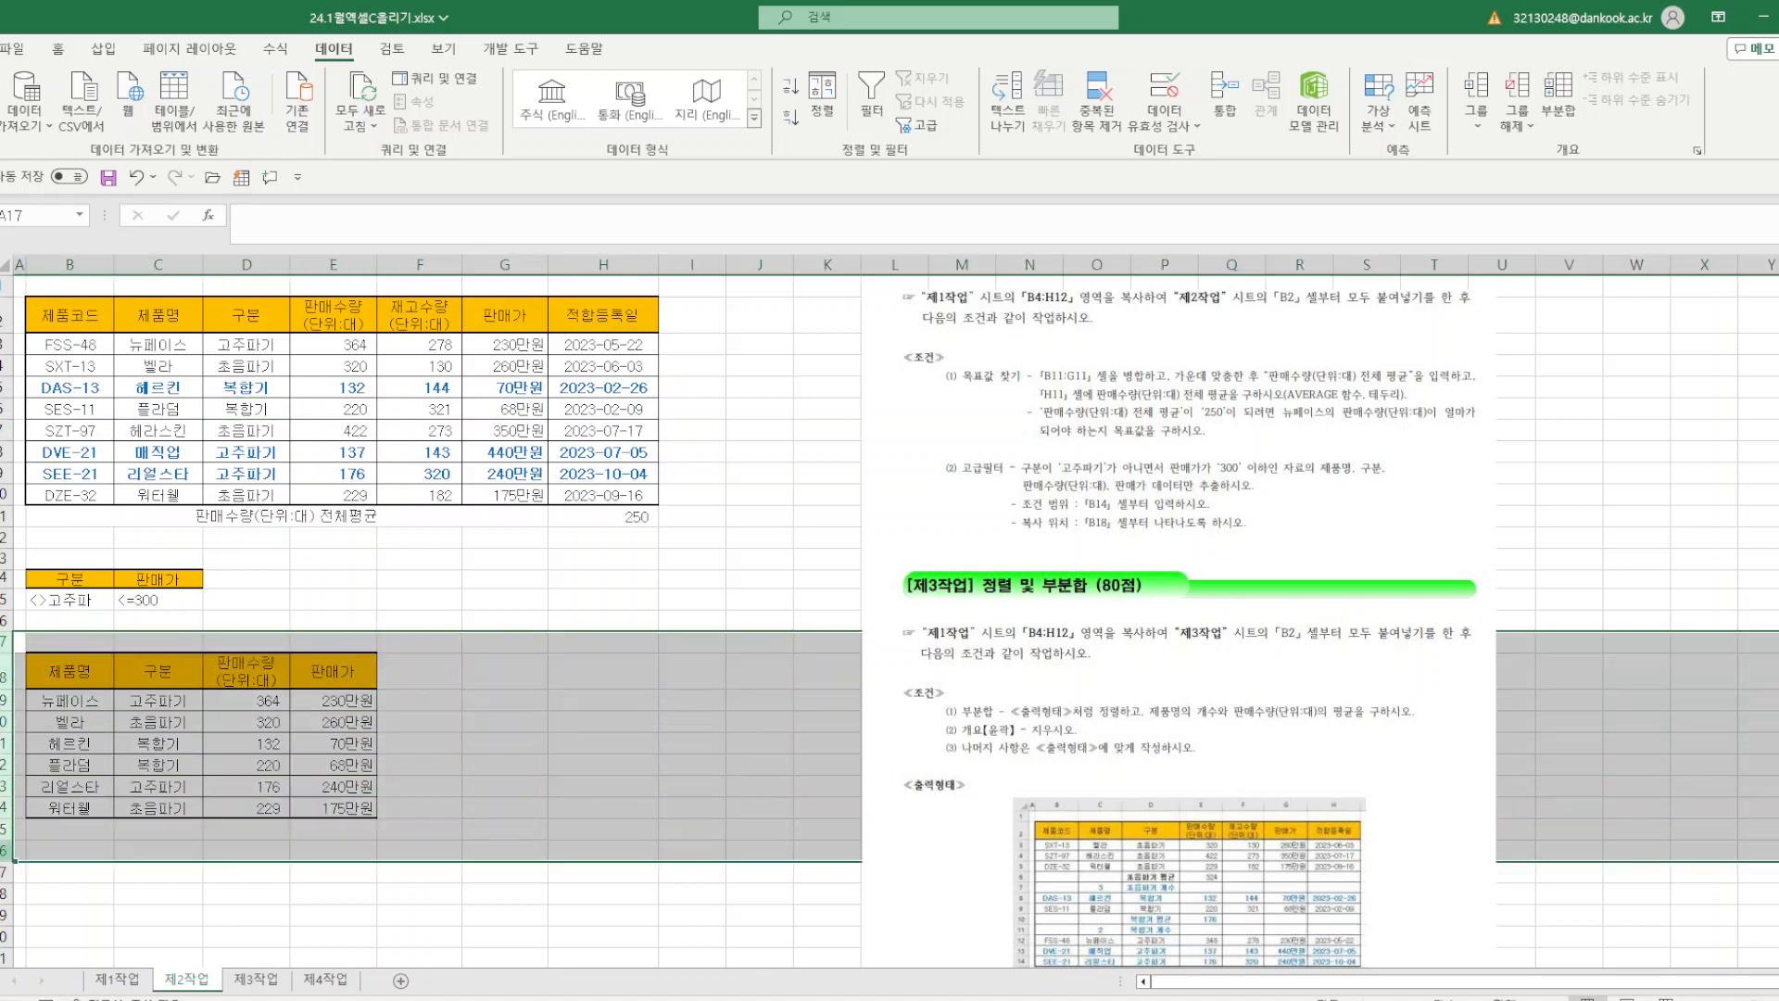
right_click(5, 804)
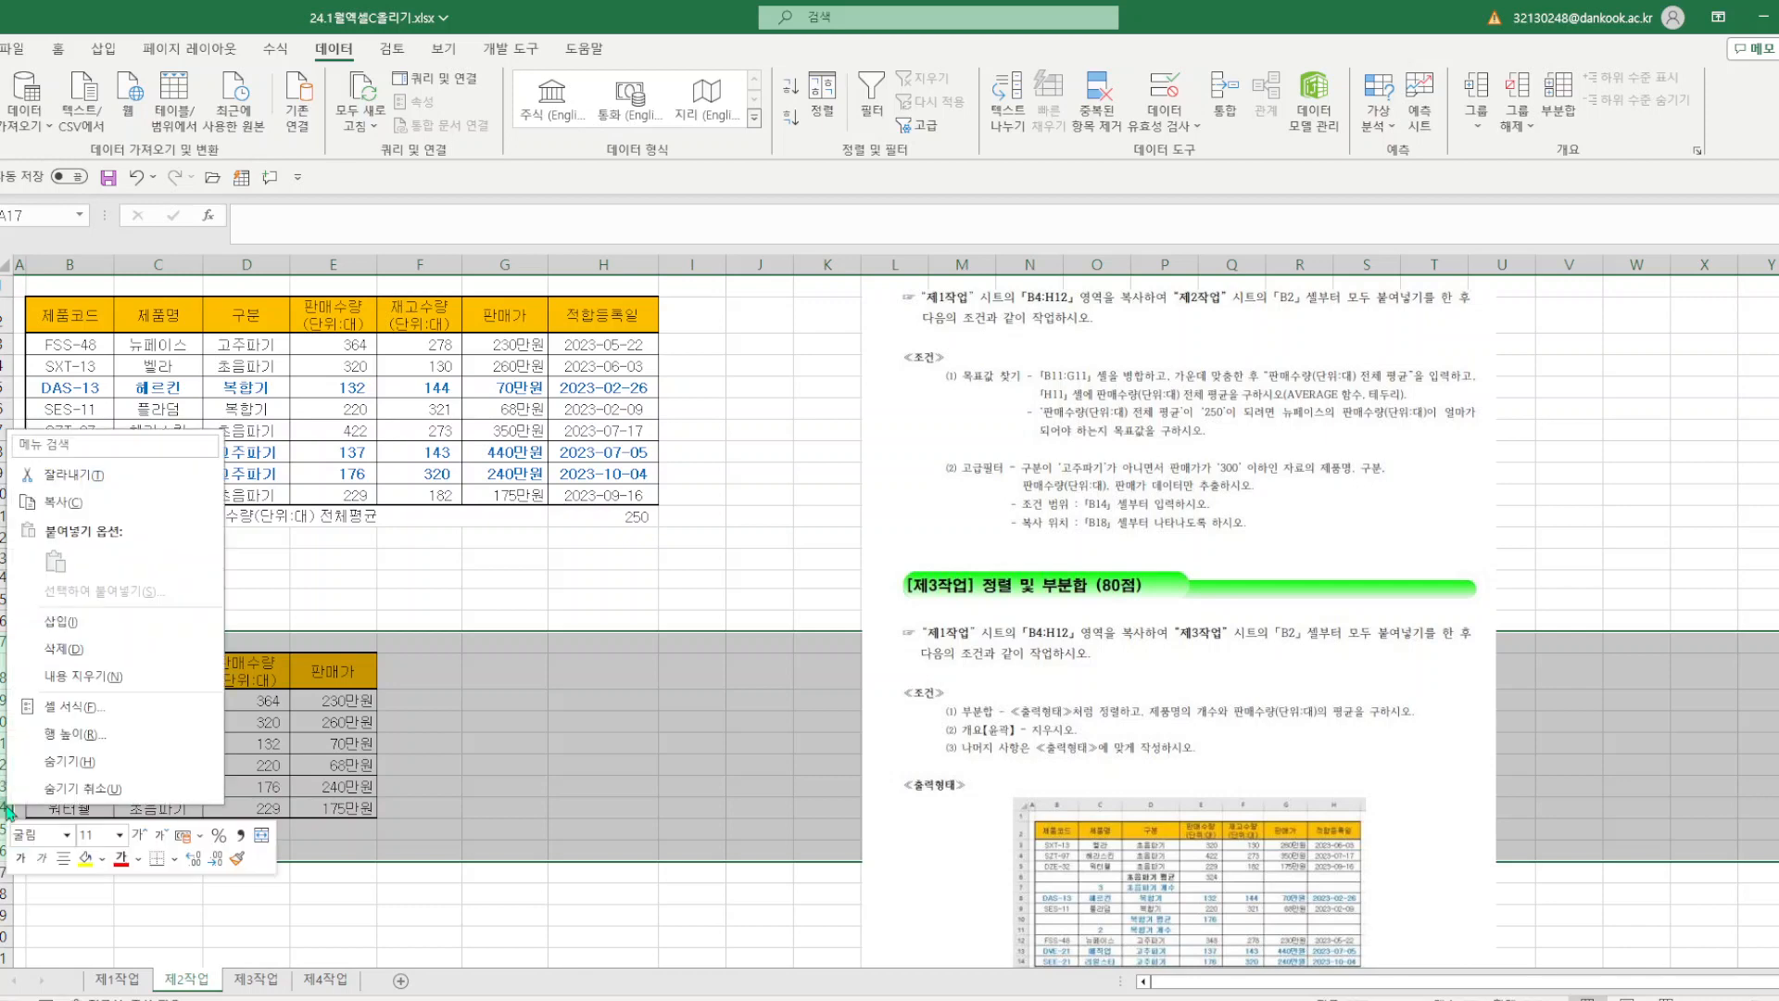
left_click(101, 654)
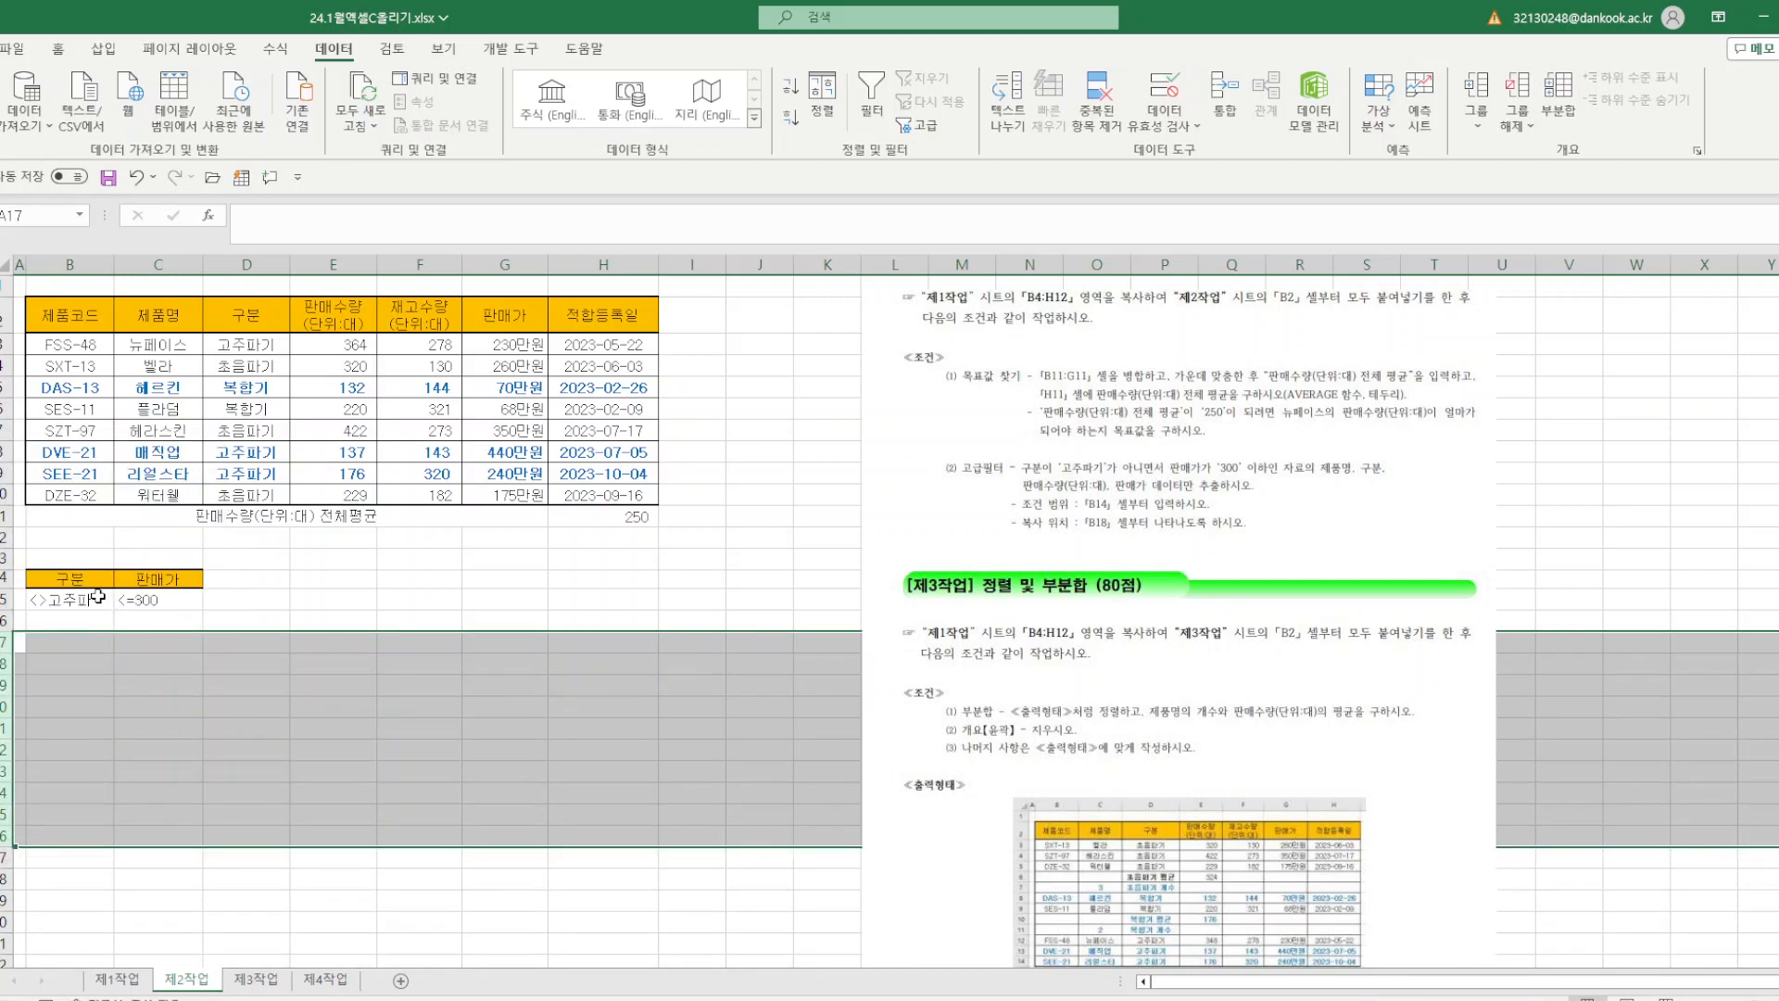
double_click(98, 595)
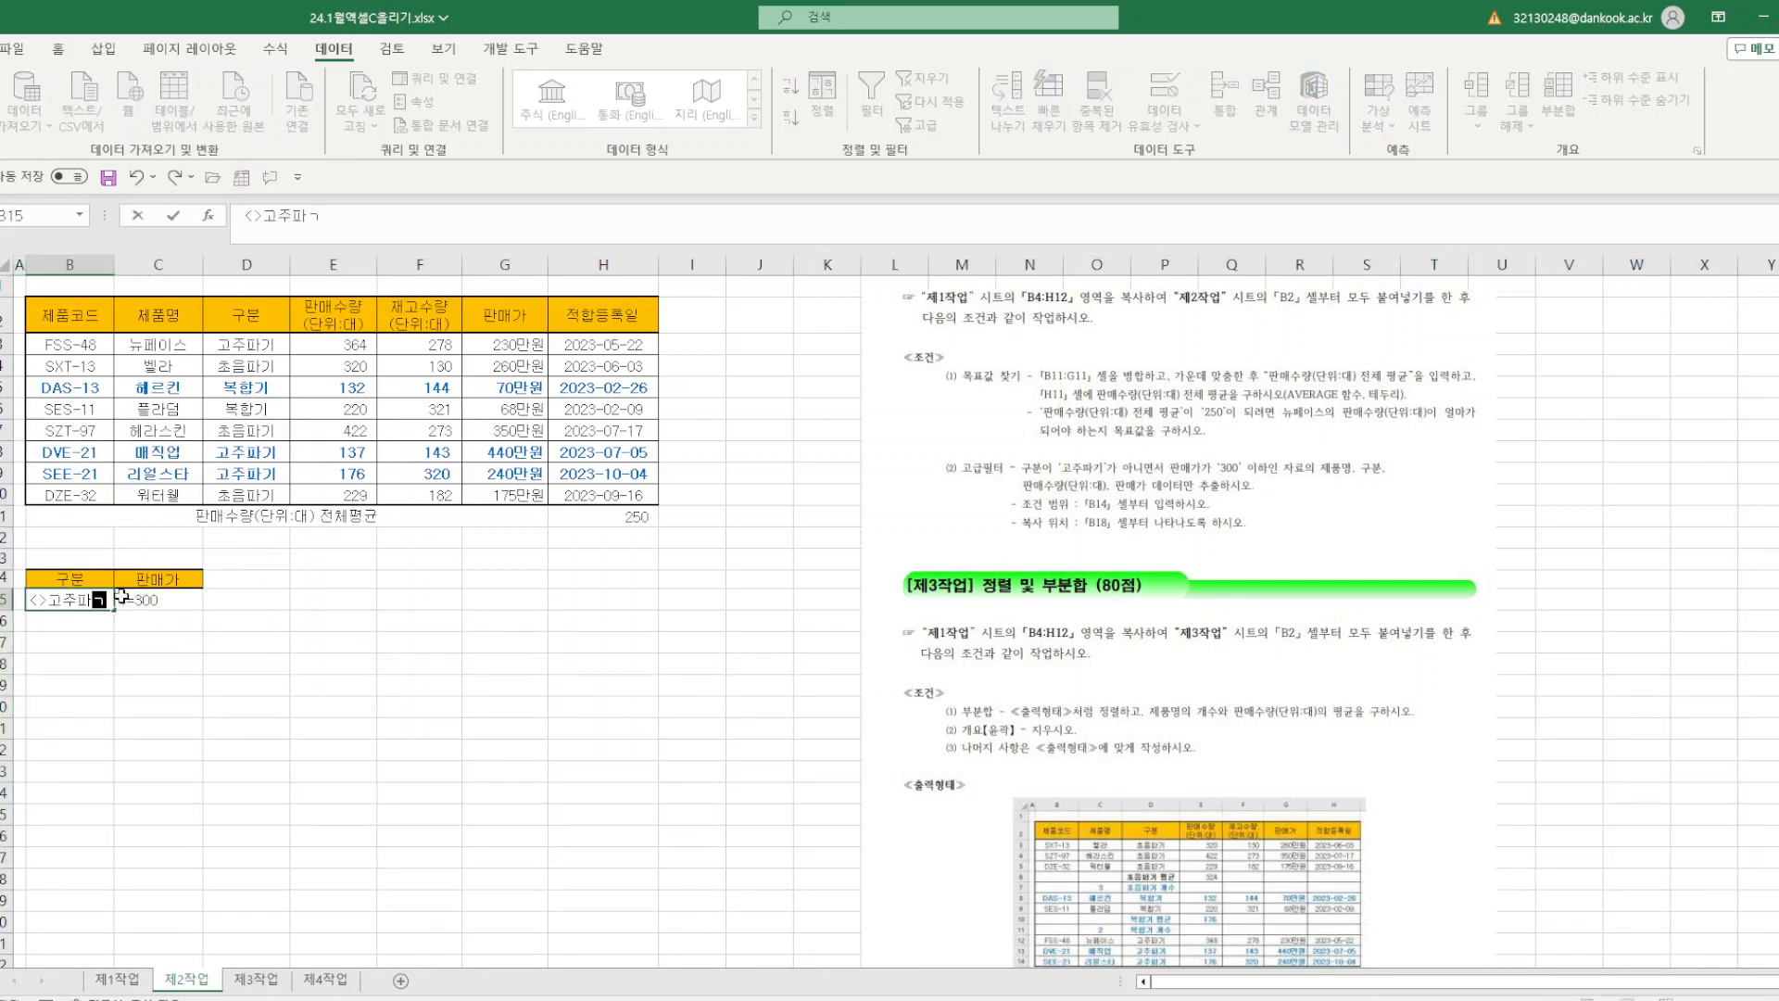
left_click(492, 645)
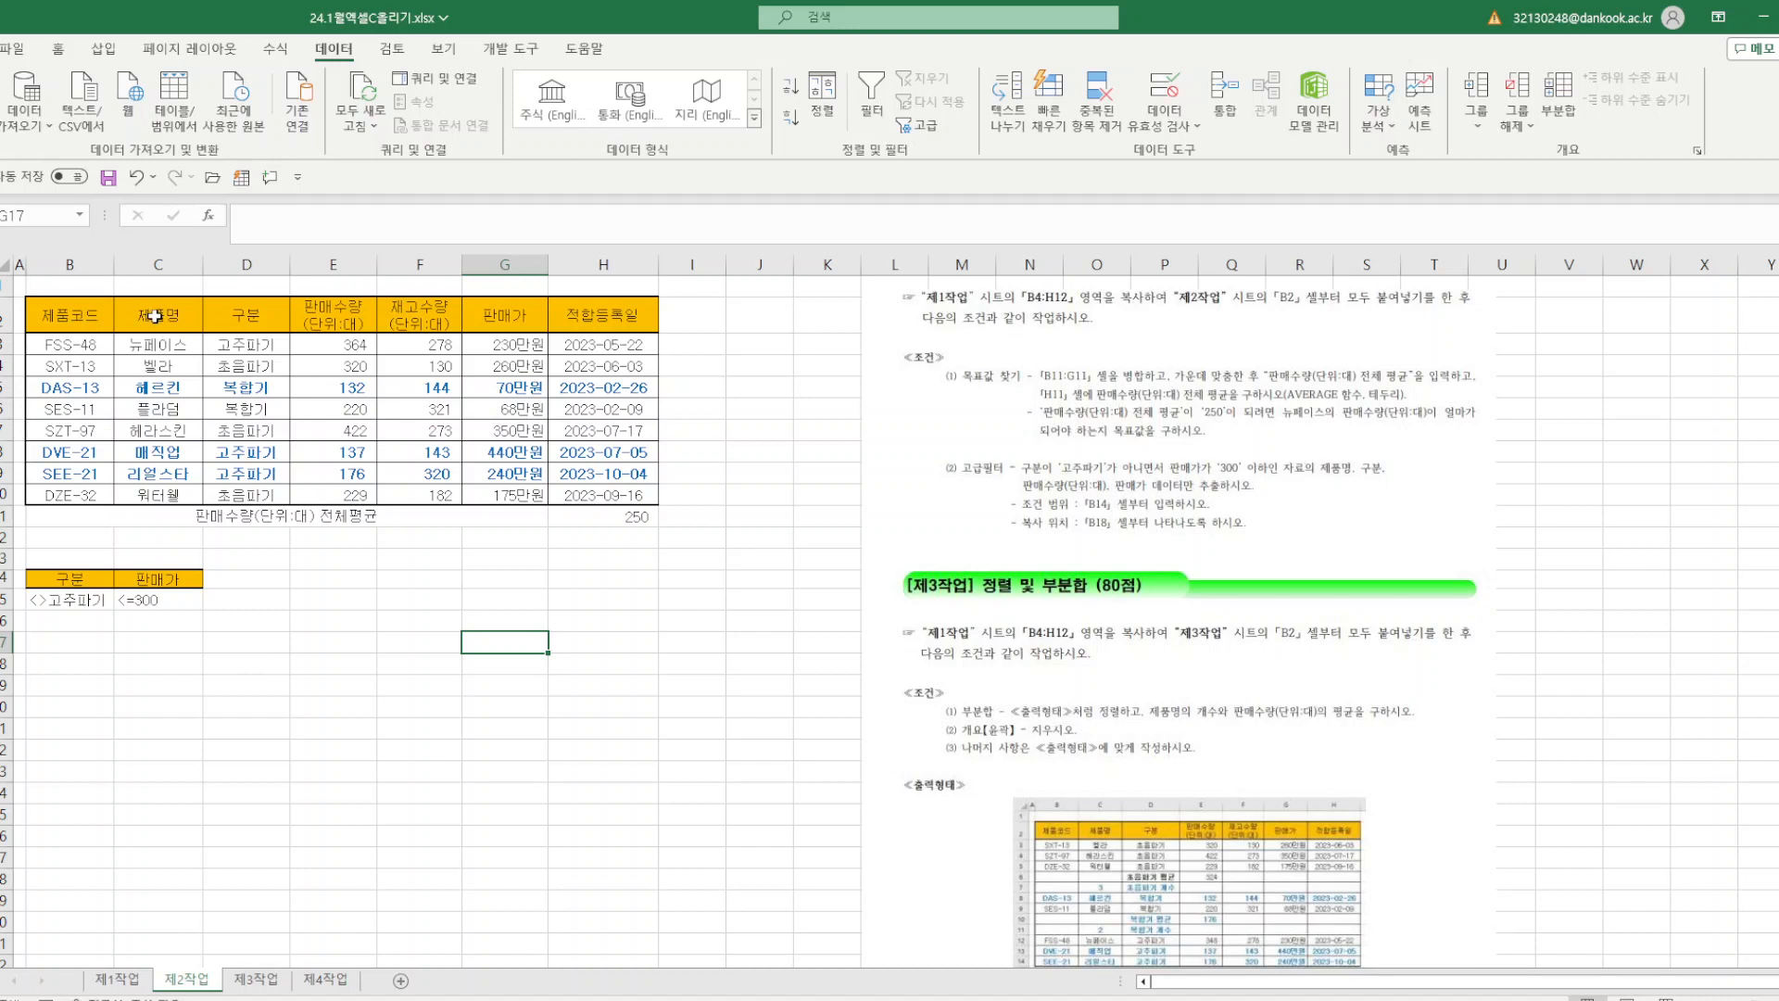
- Copy the 제품명, 구분, 판매수량(단위:대) and 판매가 headers together and paste them at B18
left_click_drag(154, 316, 334, 316)
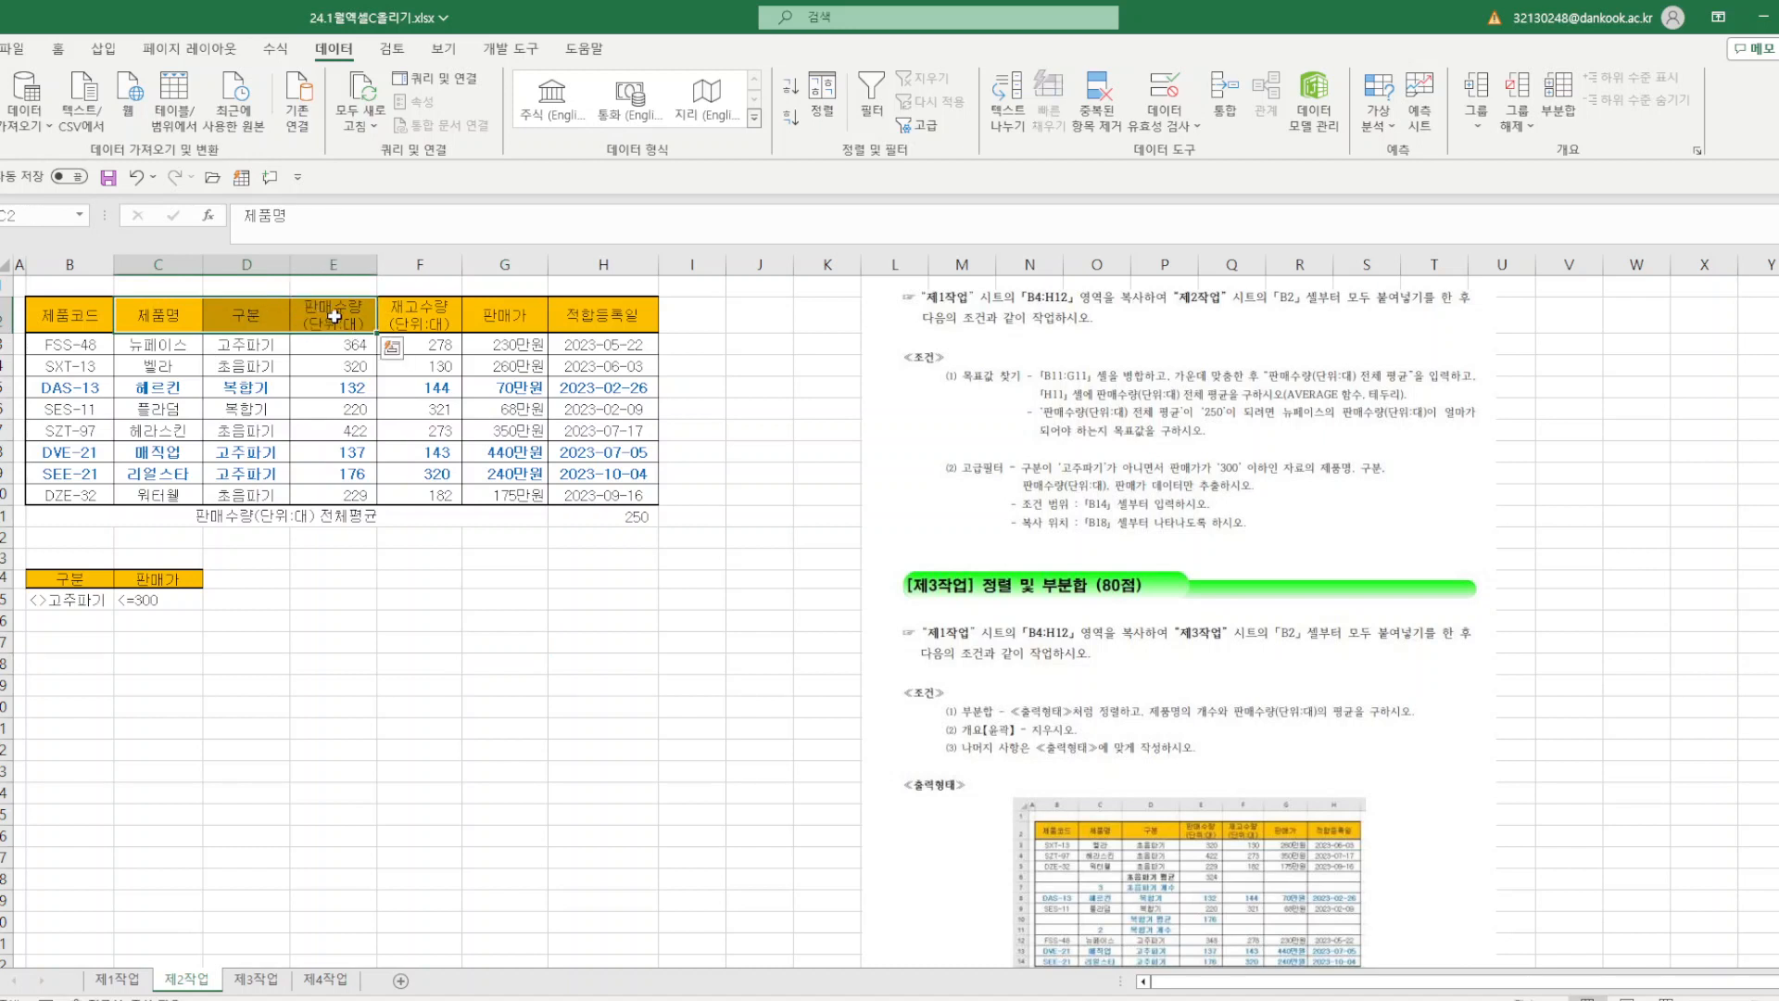
left_click(511, 318, "ctrl")
right_click(510, 318)
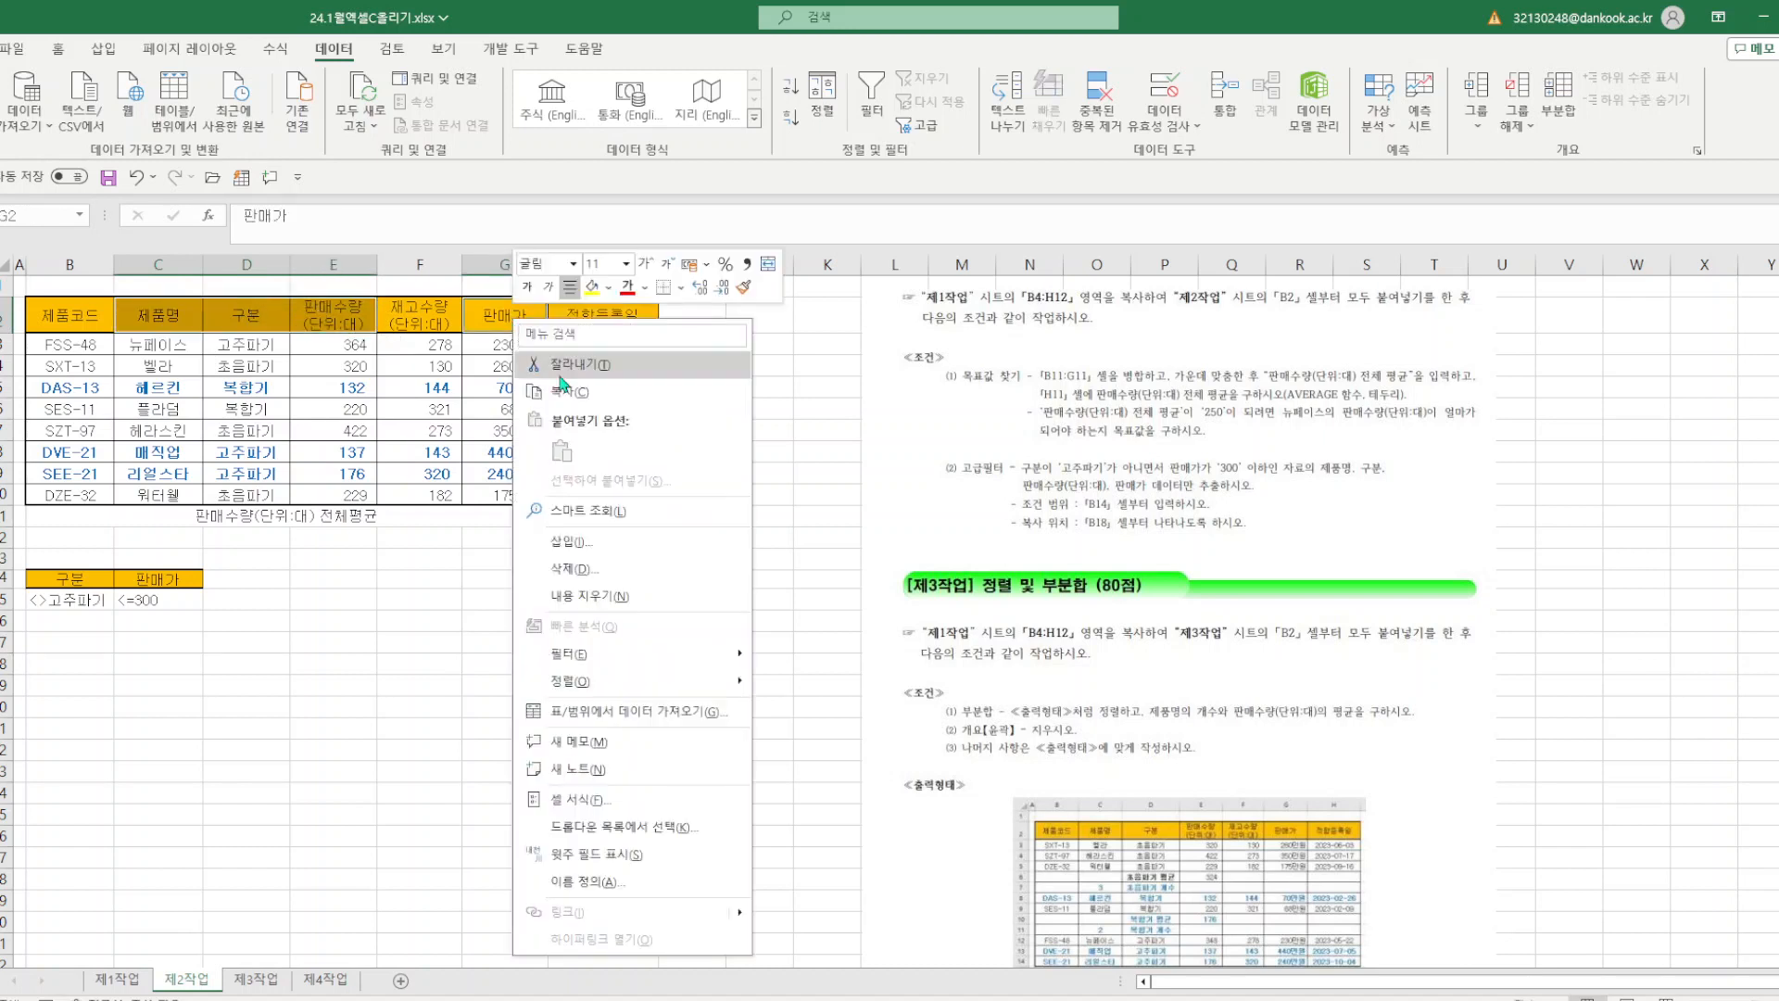
left_click(564, 386)
left_click(62, 667)
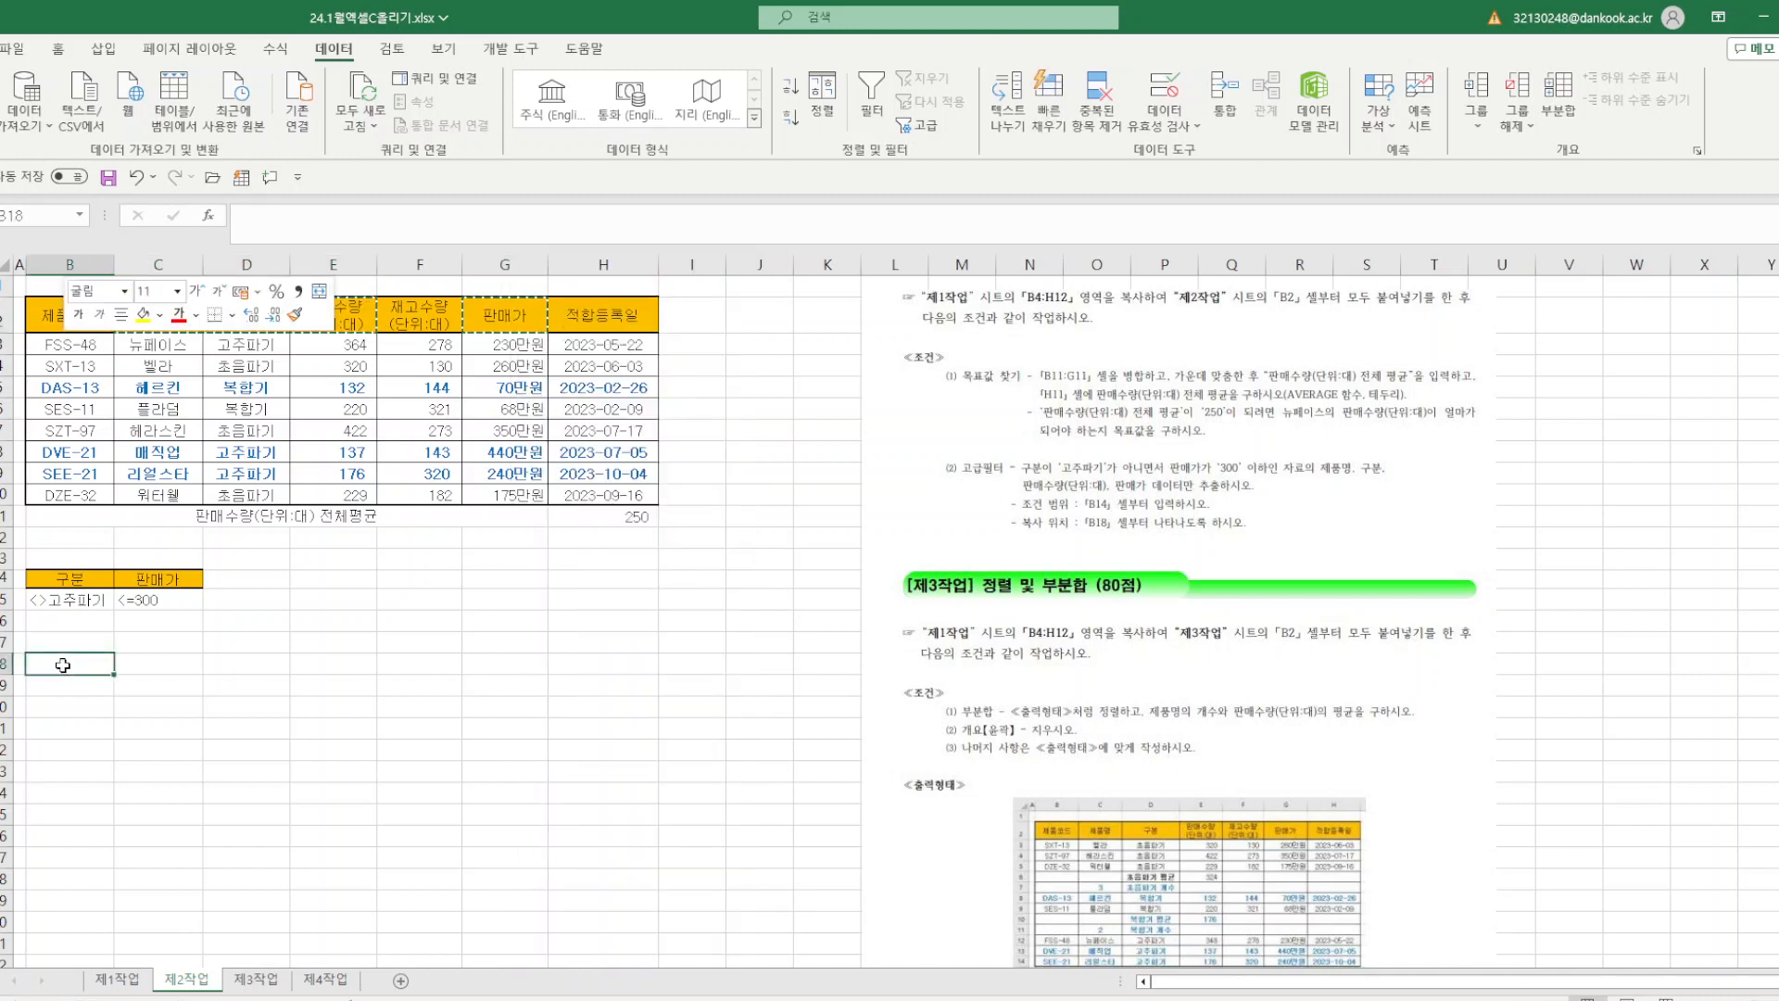
right_click(62, 667)
left_click(109, 480)
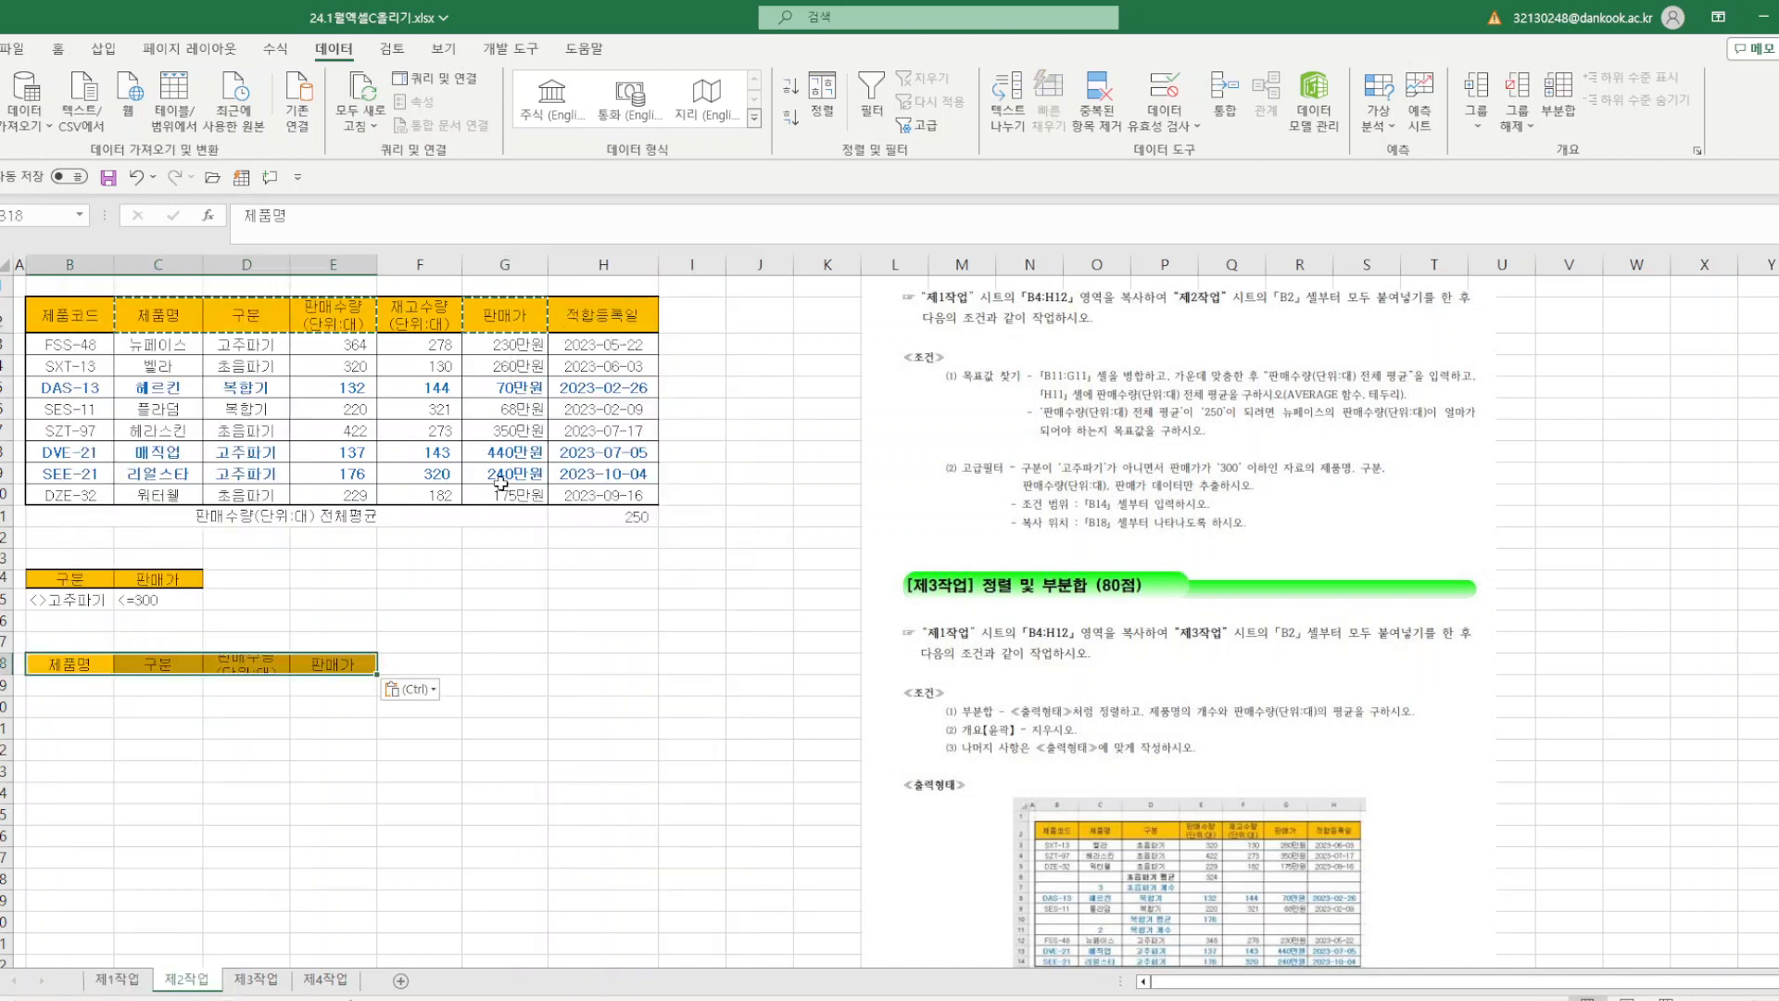
- Run an advanced filter copying to another location, with list range B2:H10, criteria range B14:C15 and output range B18:E18
left_click(918, 125)
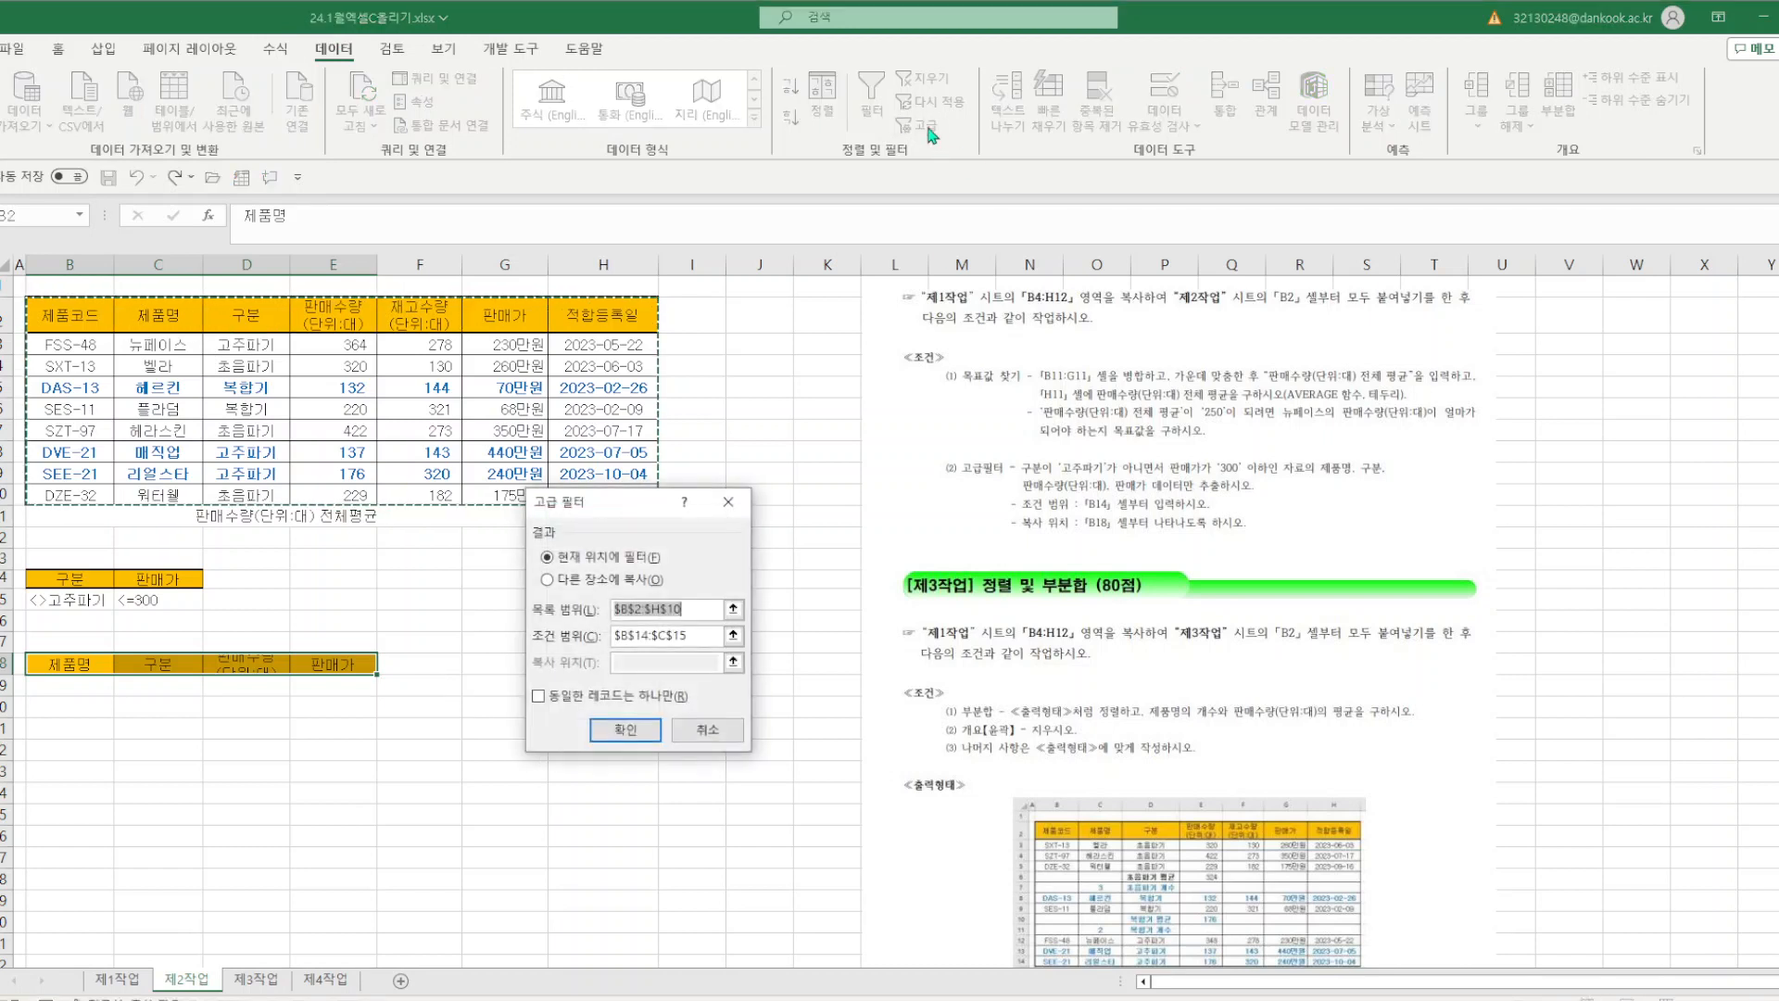
left_click(547, 580)
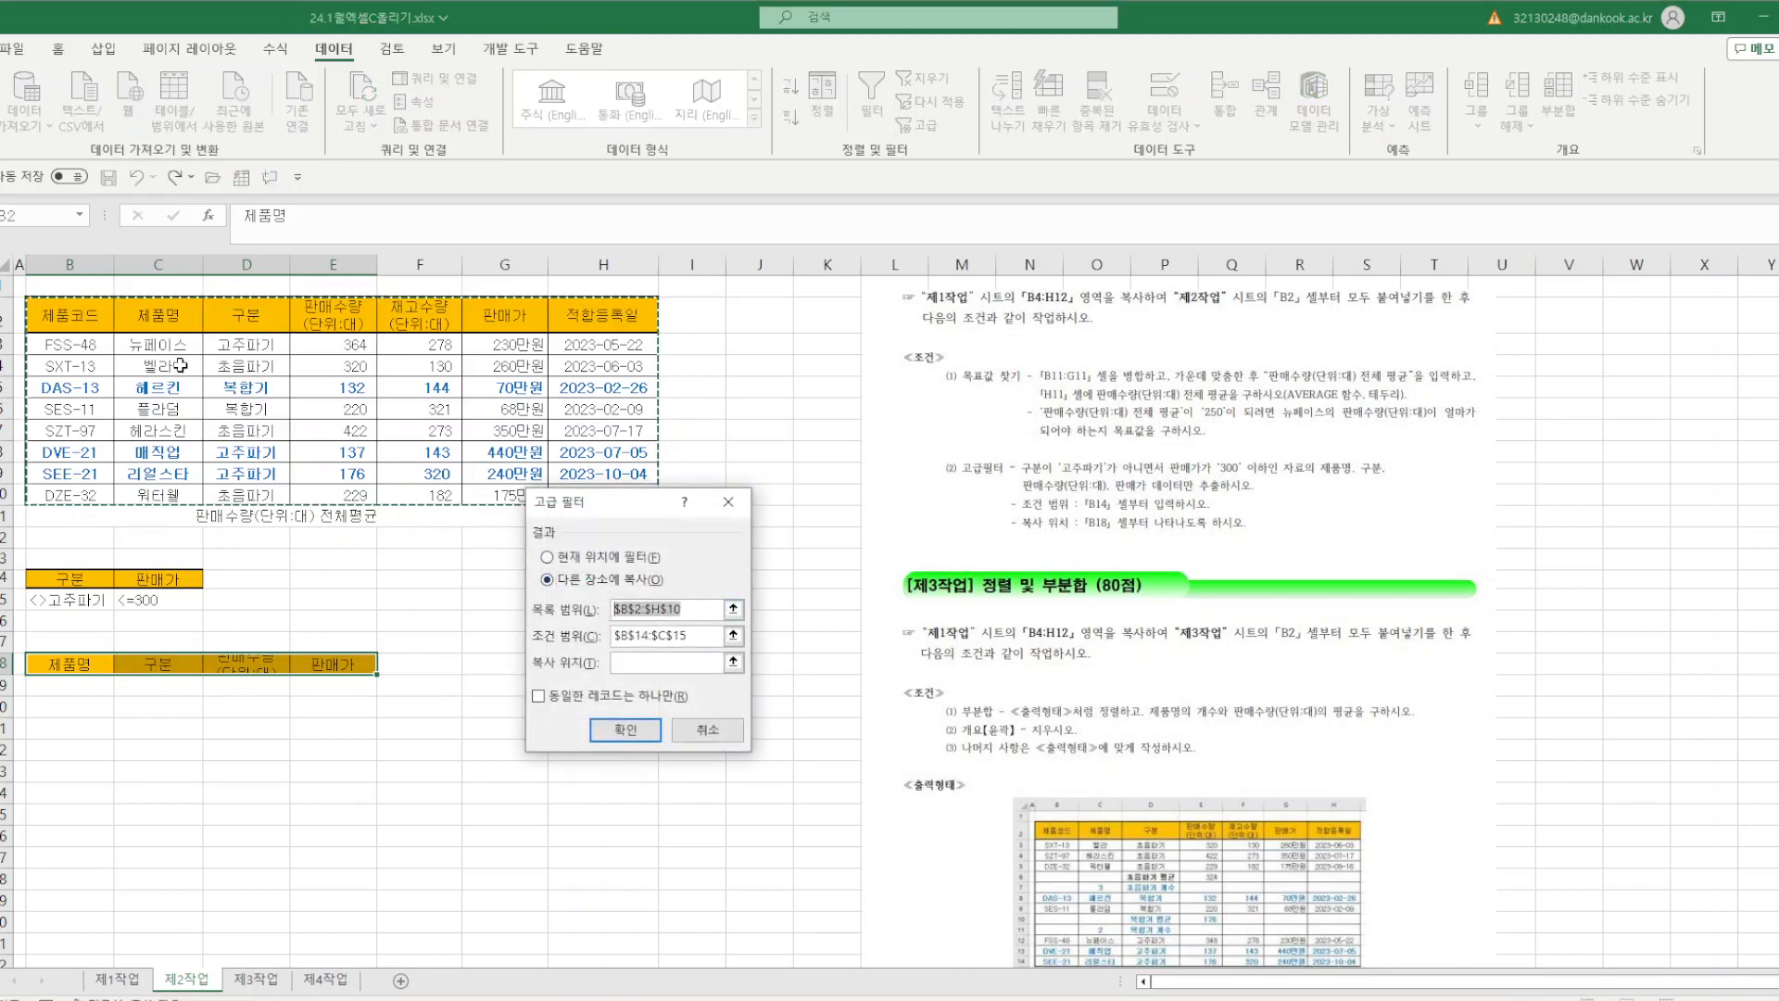
left_click_drag(70, 315, 582, 495)
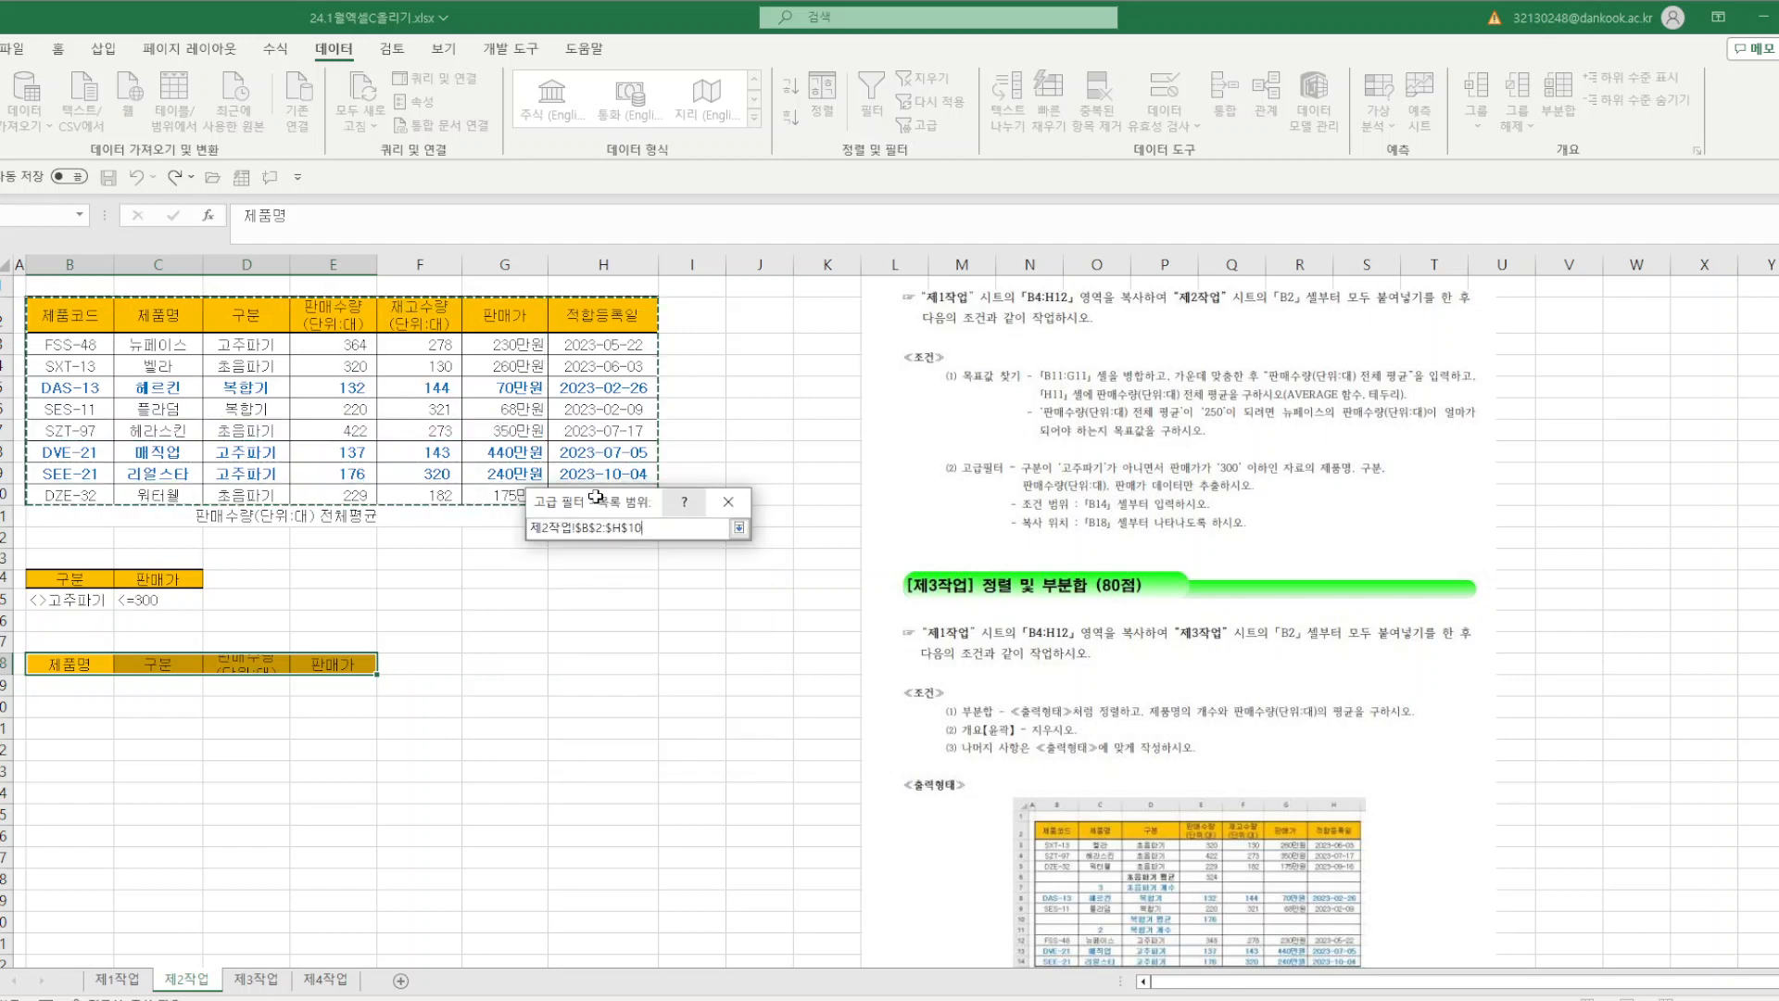
left_click(695, 636)
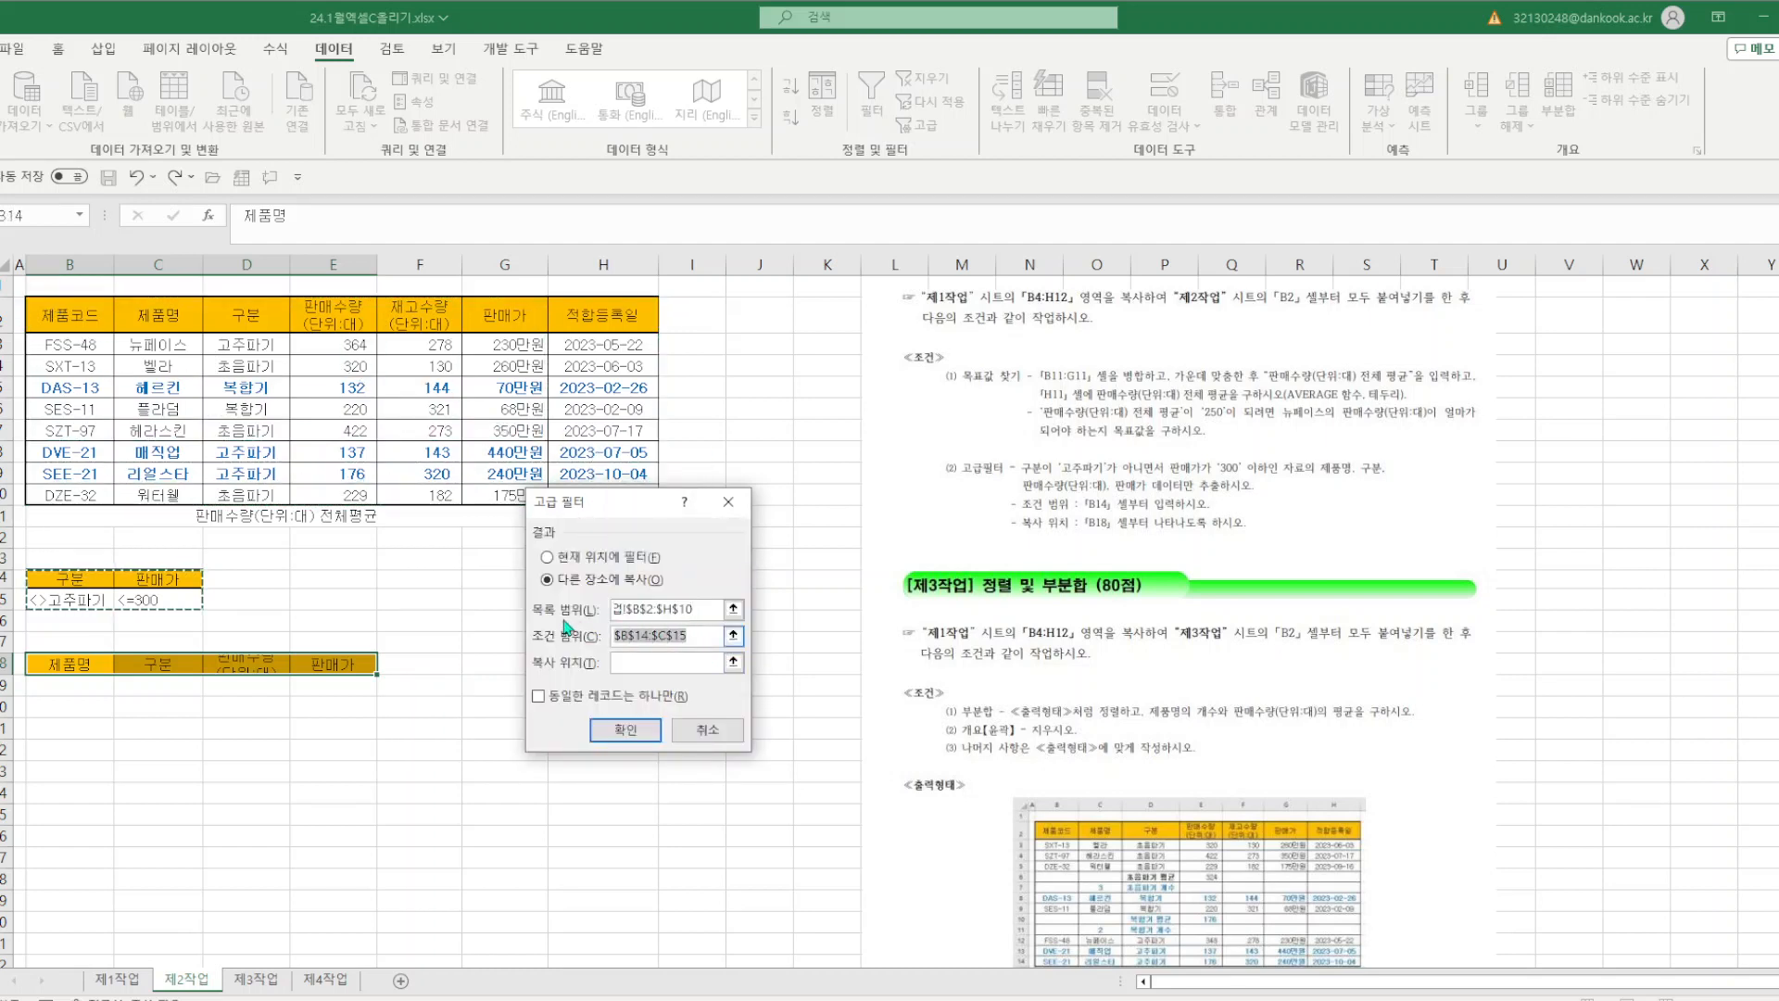
left_click_drag(34, 587, 157, 600)
left_click(628, 663)
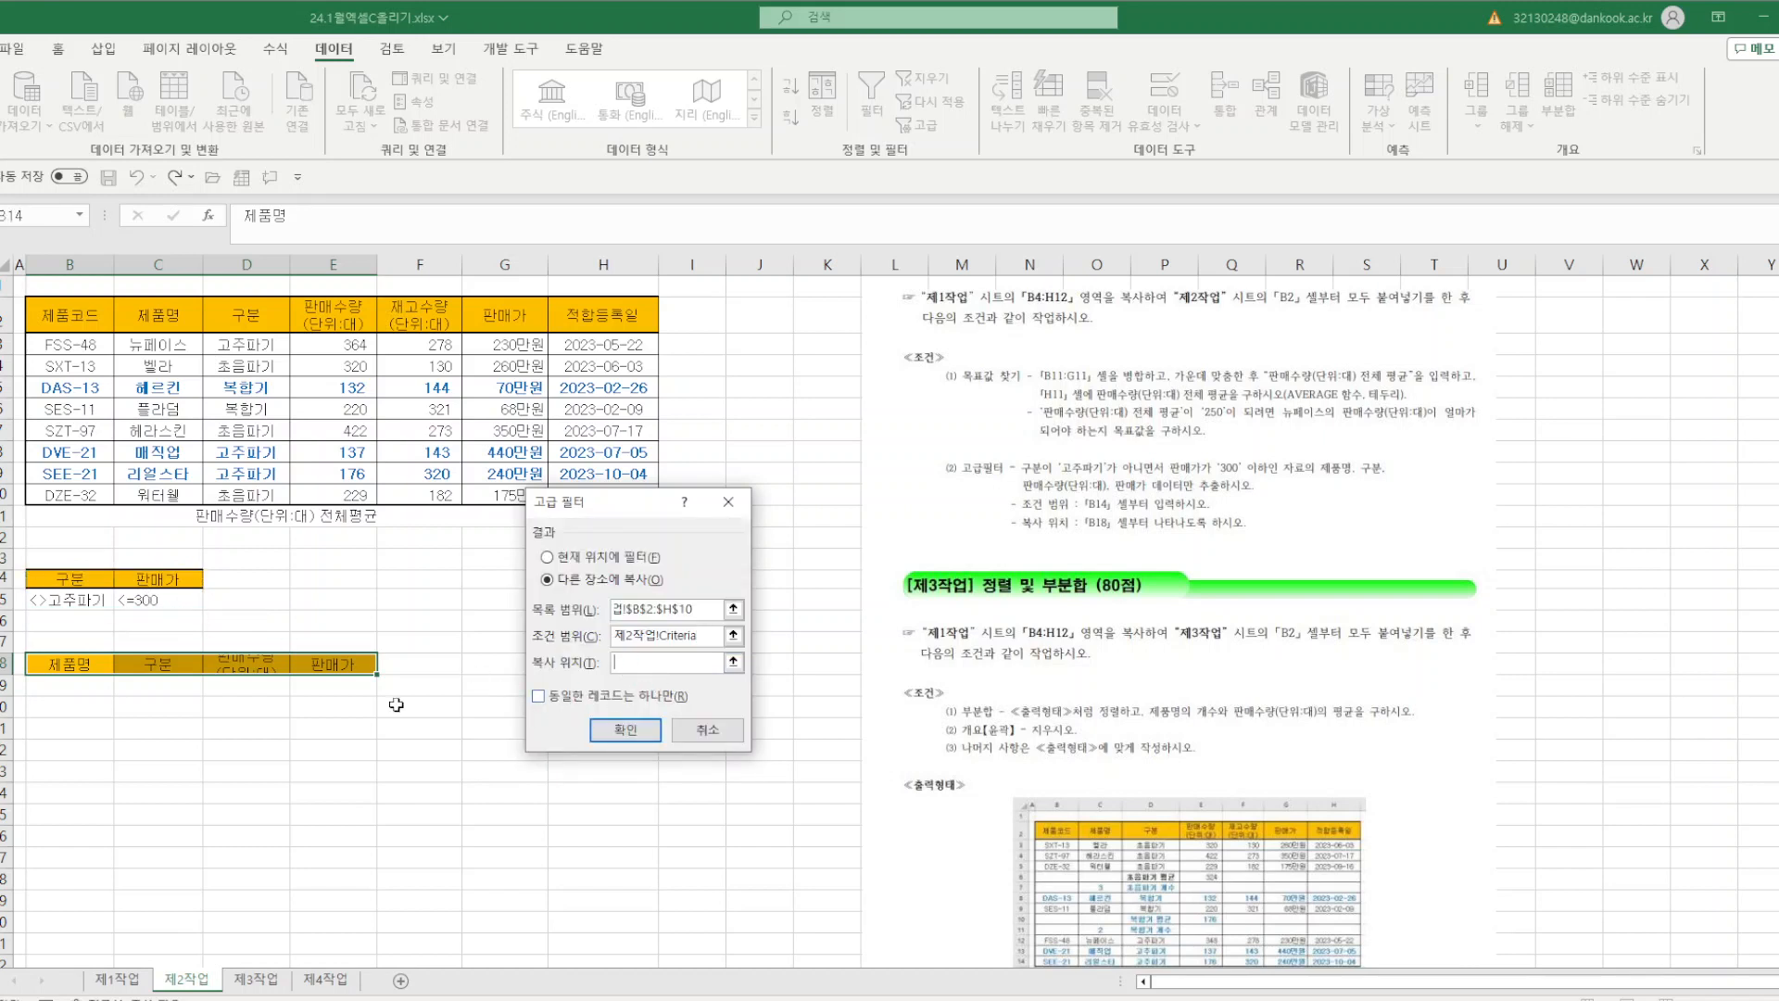
left_click_drag(48, 661, 363, 664)
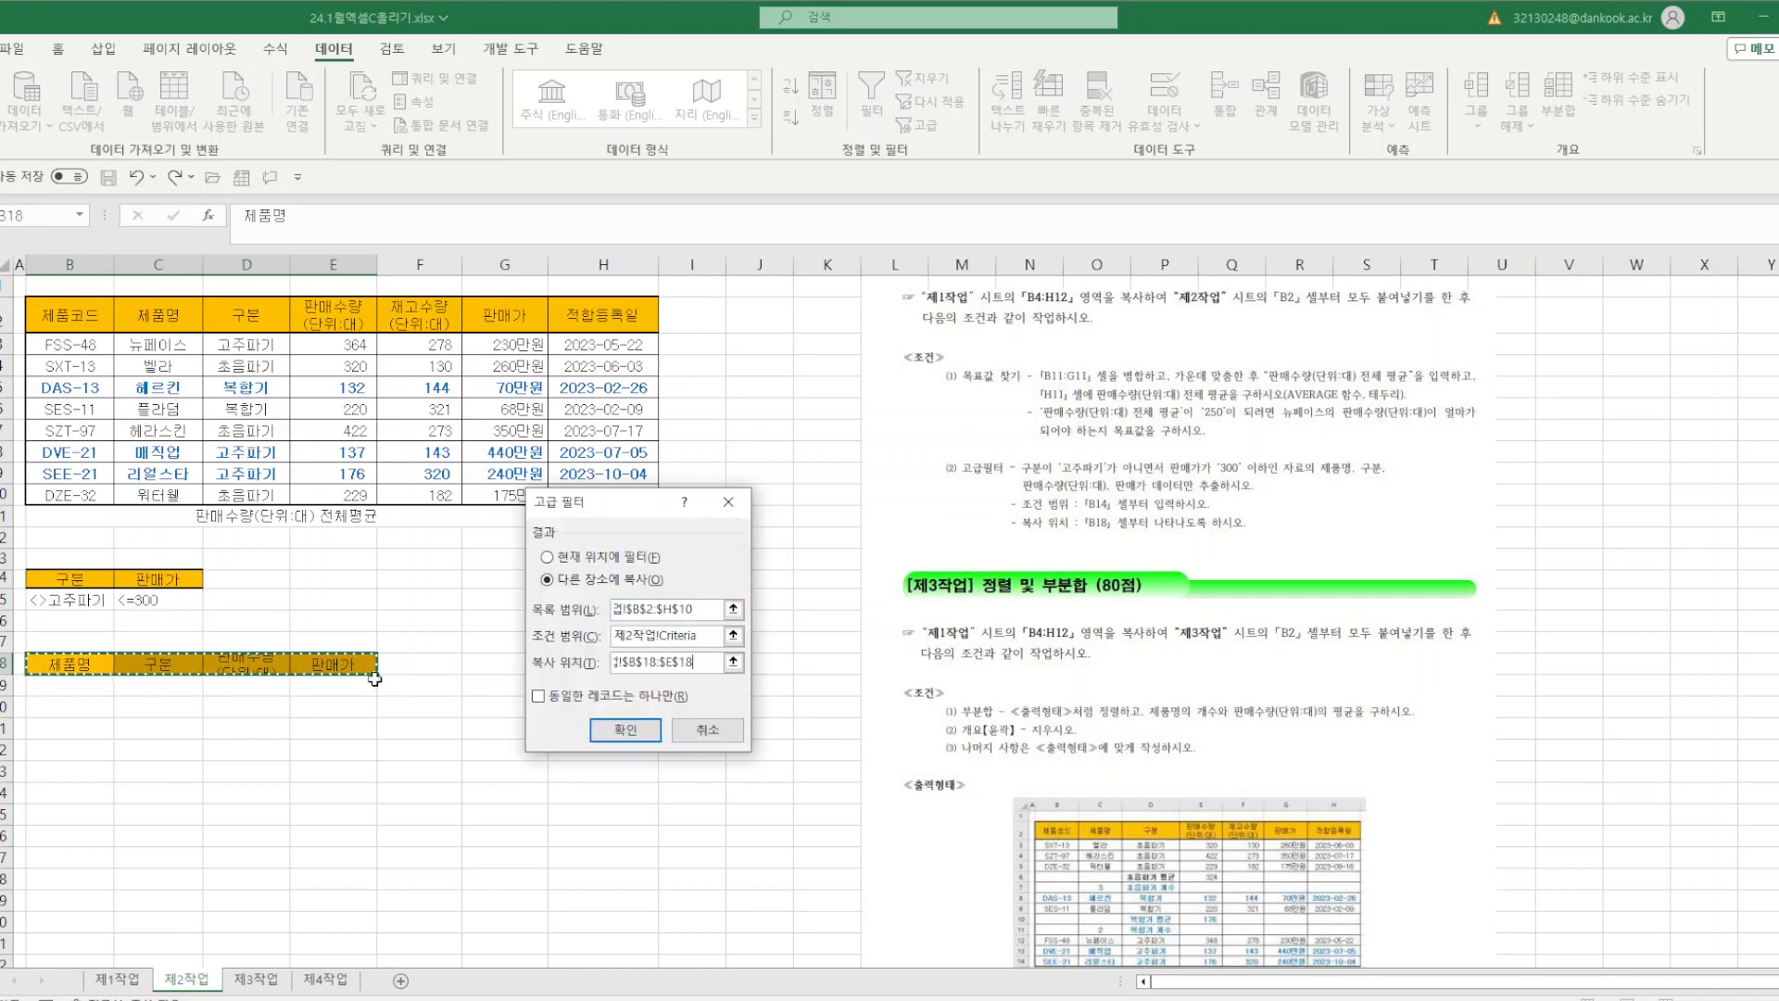
left_click(623, 731)
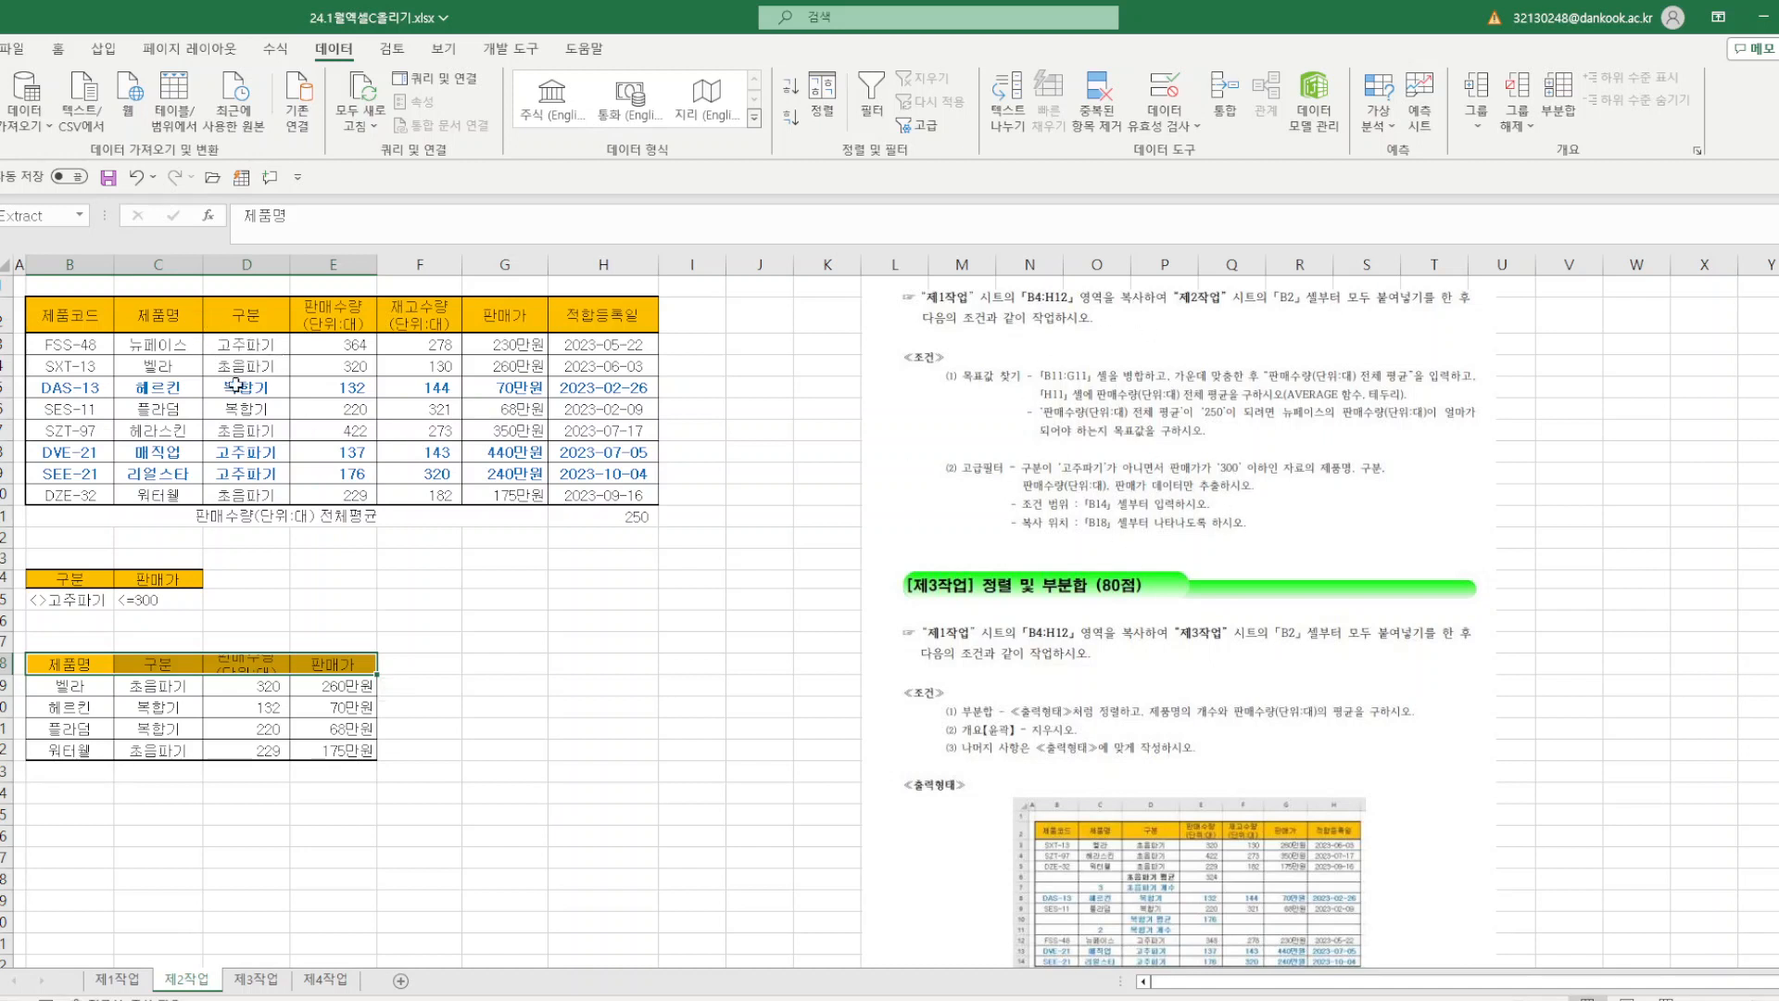
left_click(681, 720)
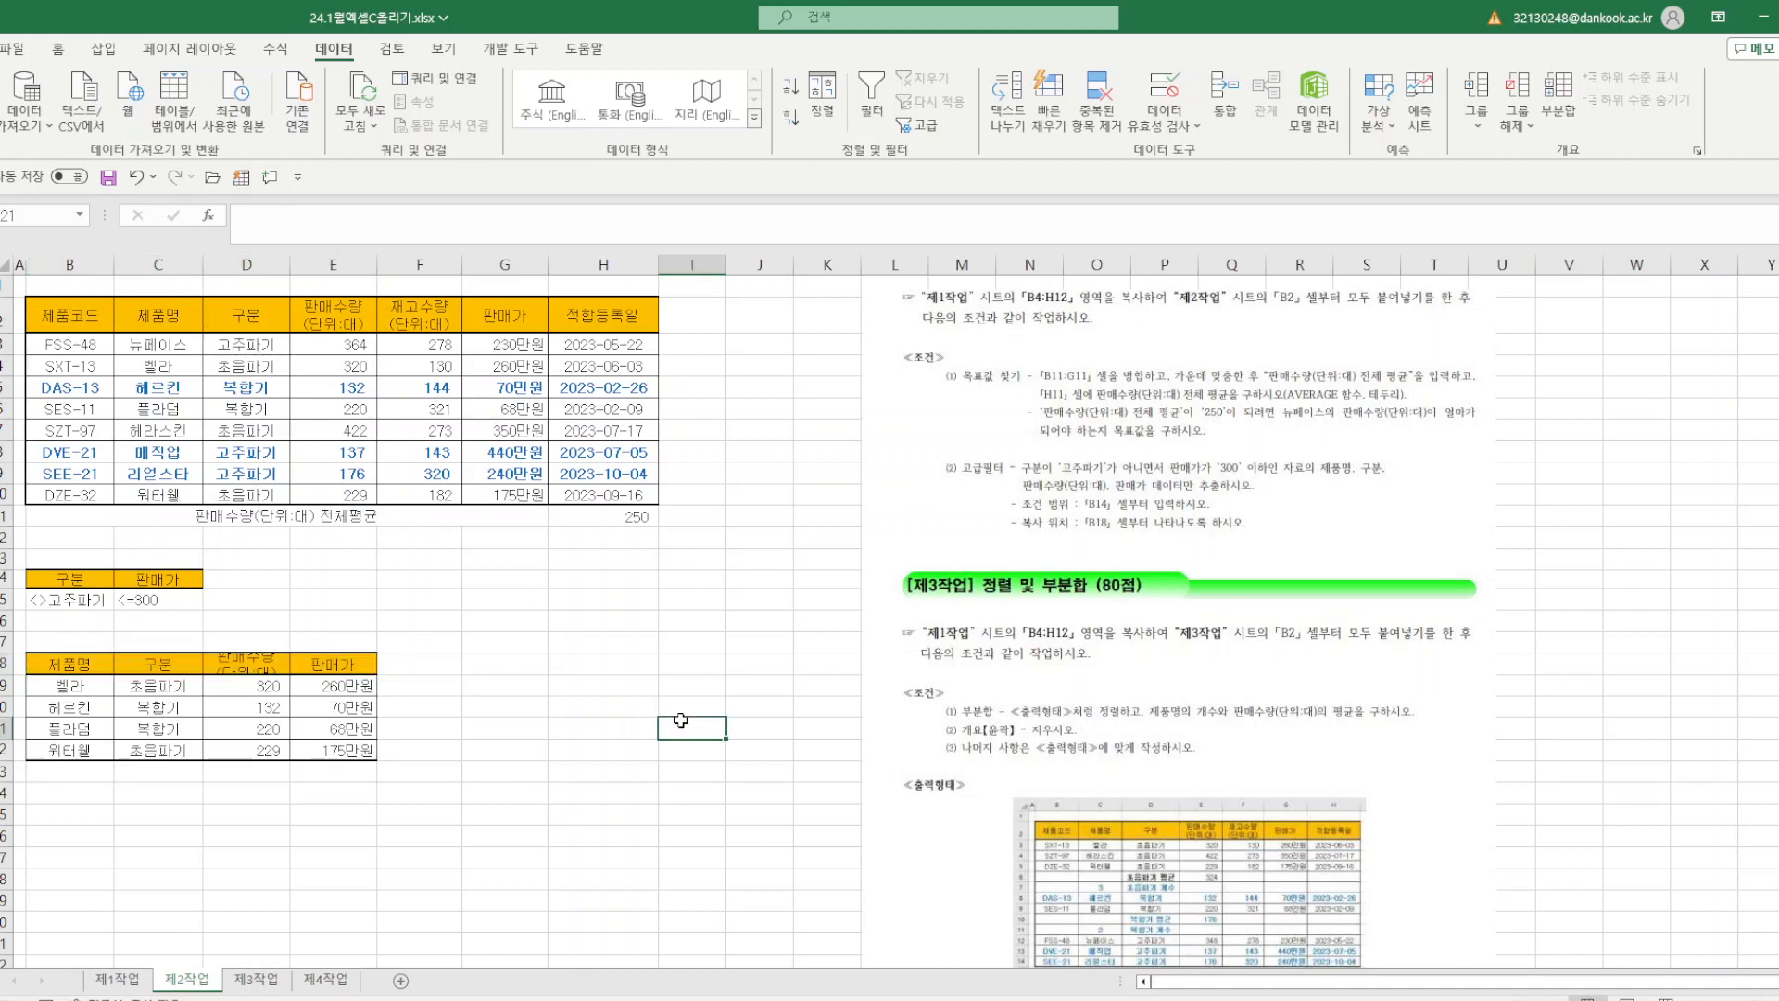
- Make row 18 taller so the two-line 판매수량(단위:대) header fits, and save the workbook
left_click(108, 177)
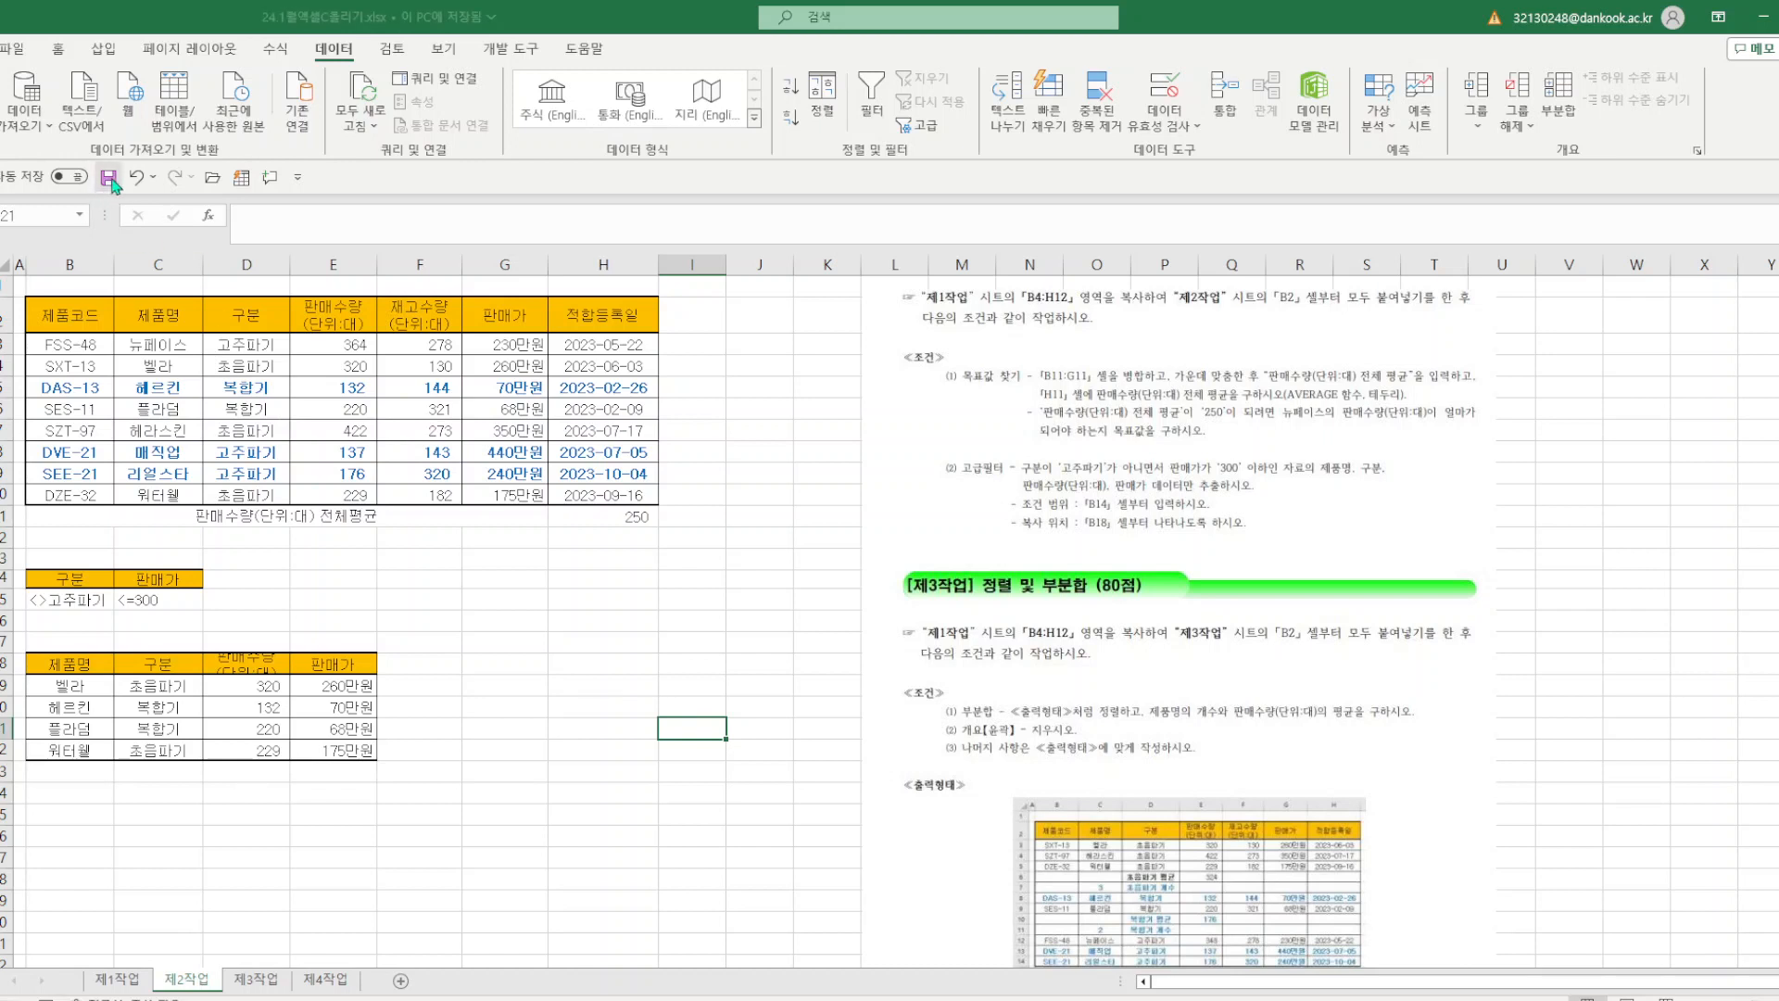
left_click_drag(8, 673, 7, 685)
left_click(672, 849)
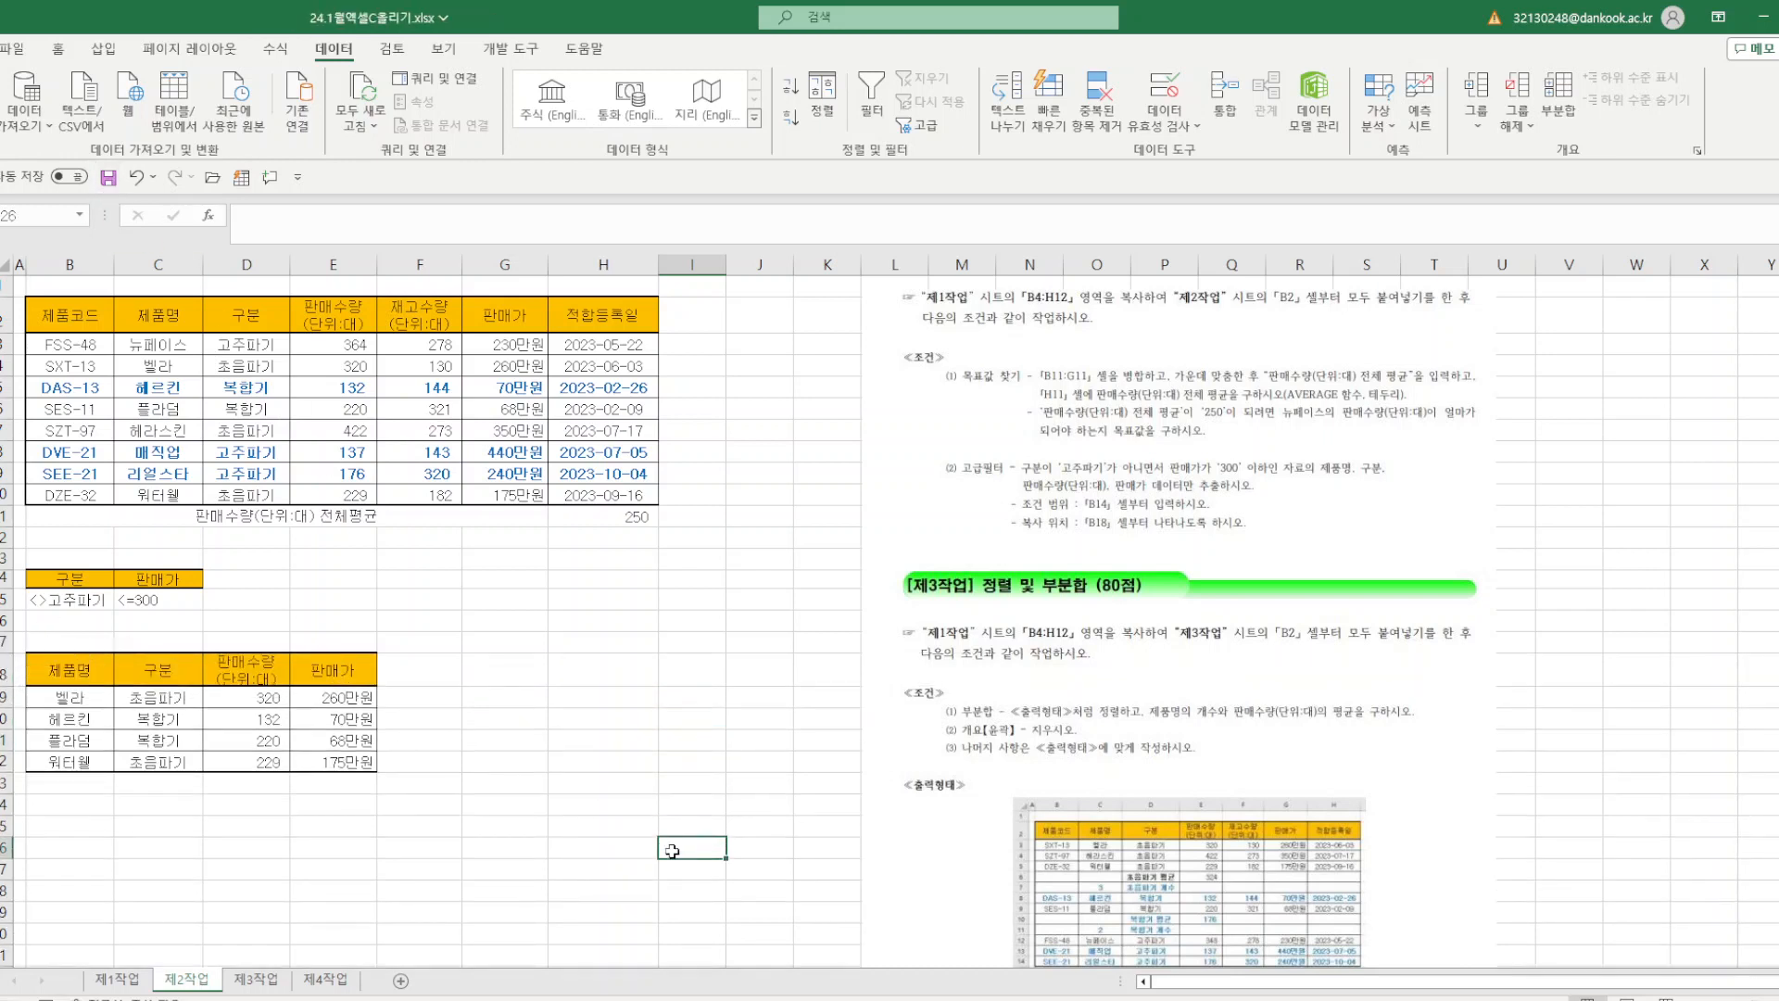
left_click(108, 177)
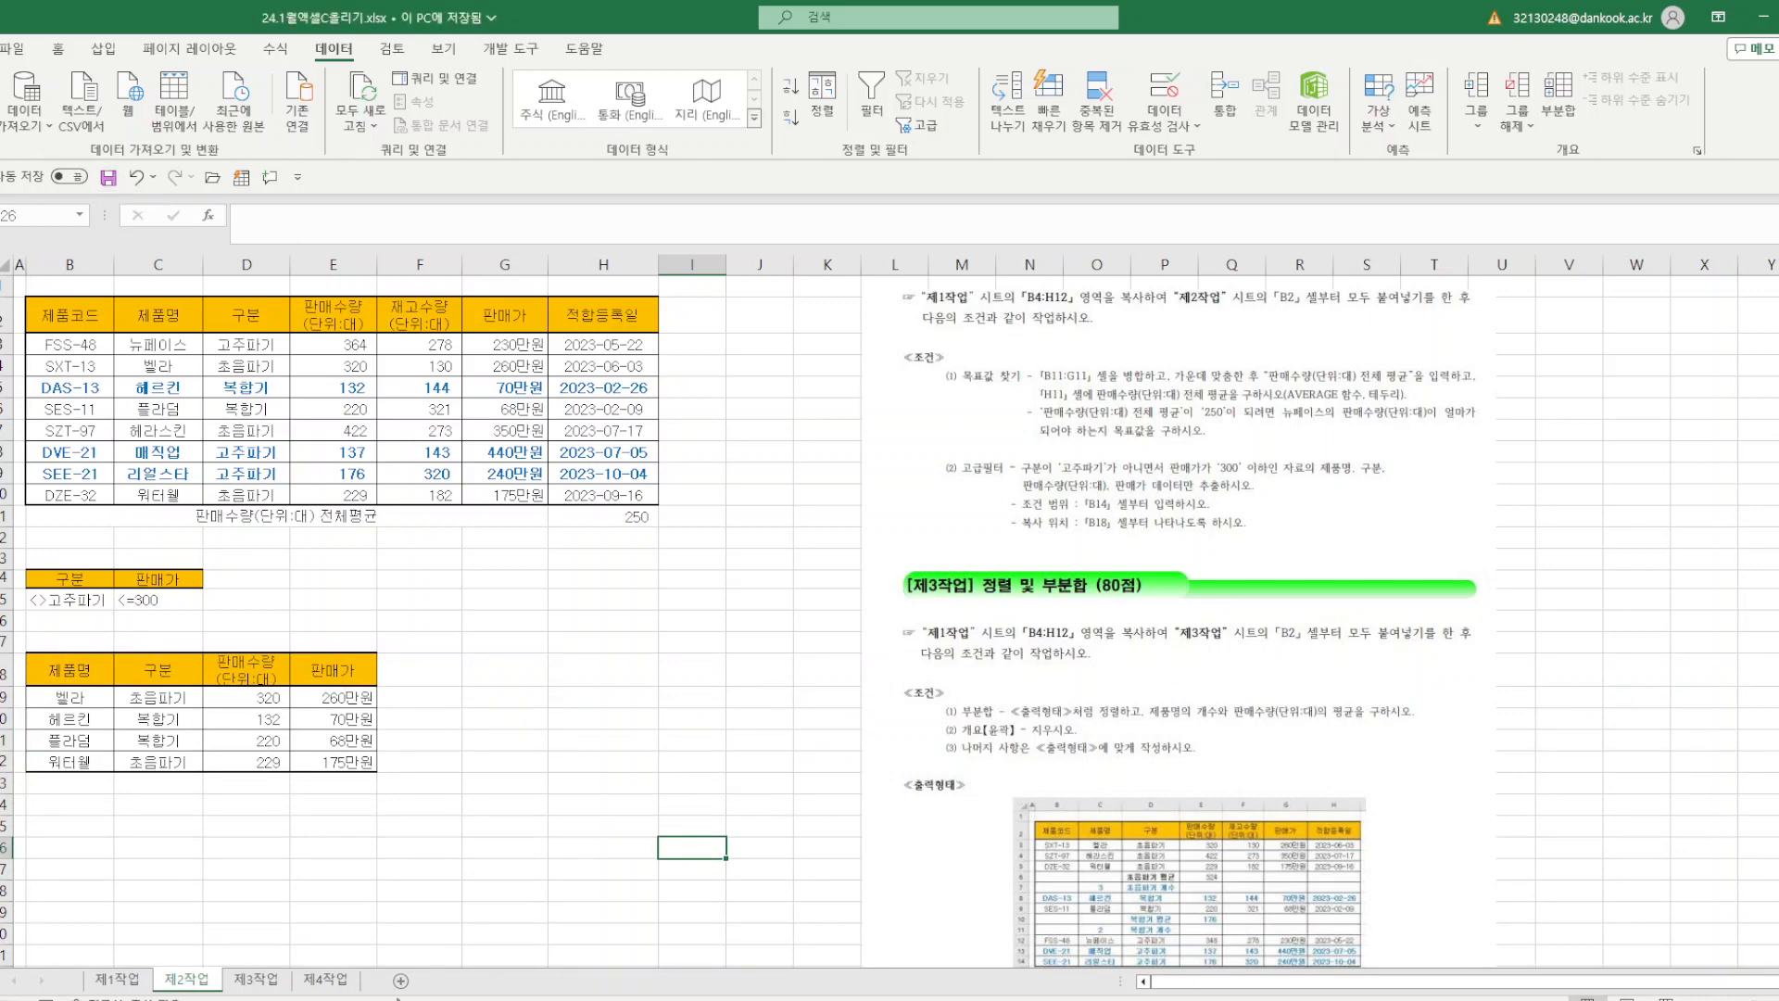
- Delete the existing 제3작업 sheet from the workbook
left_click(268, 978)
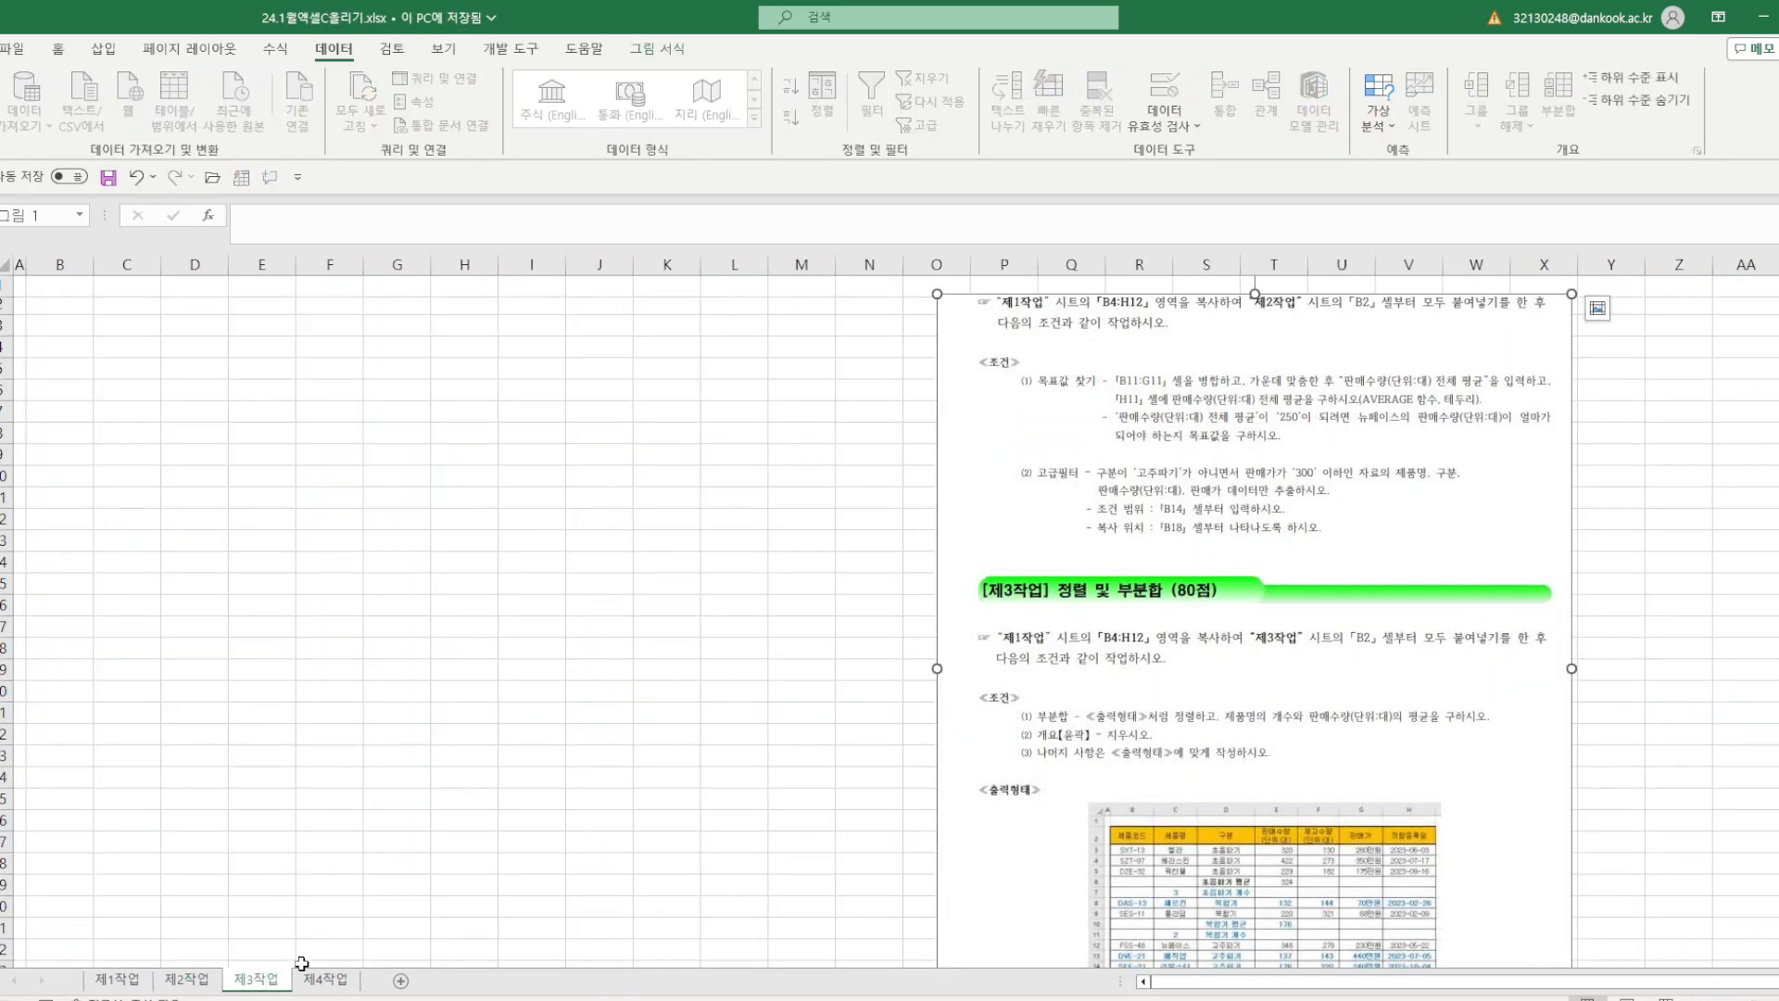
right_click(246, 990)
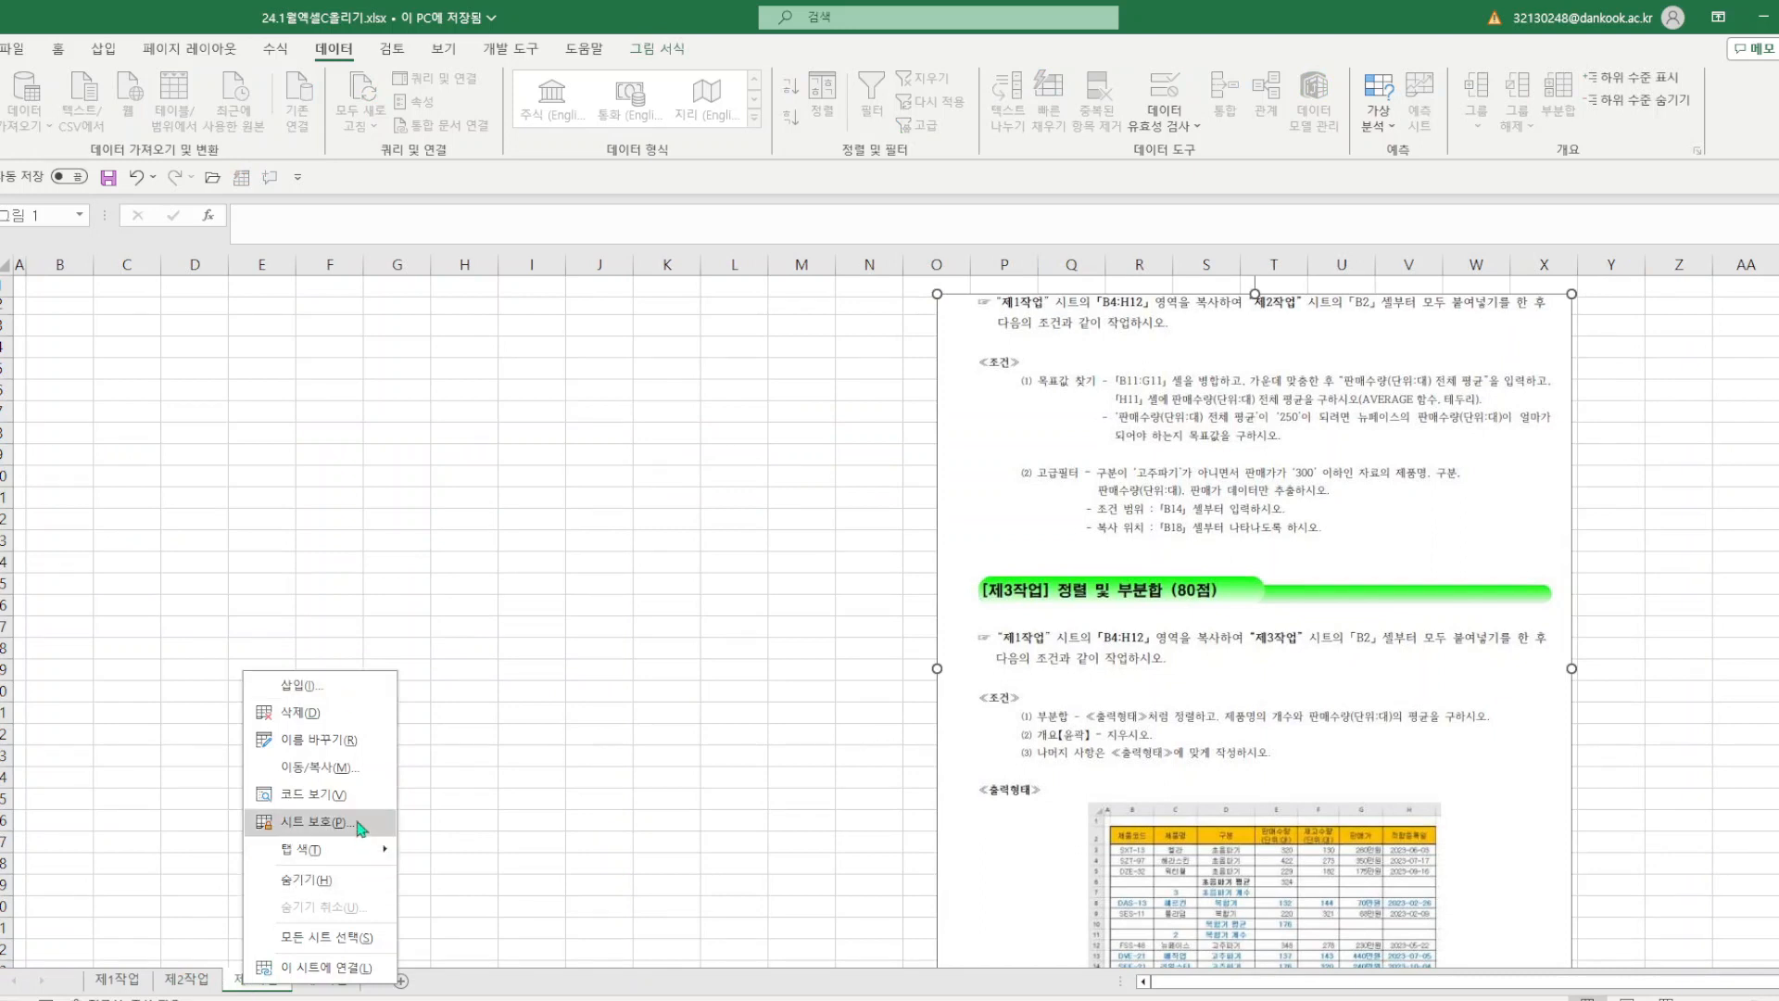
left_click(317, 719)
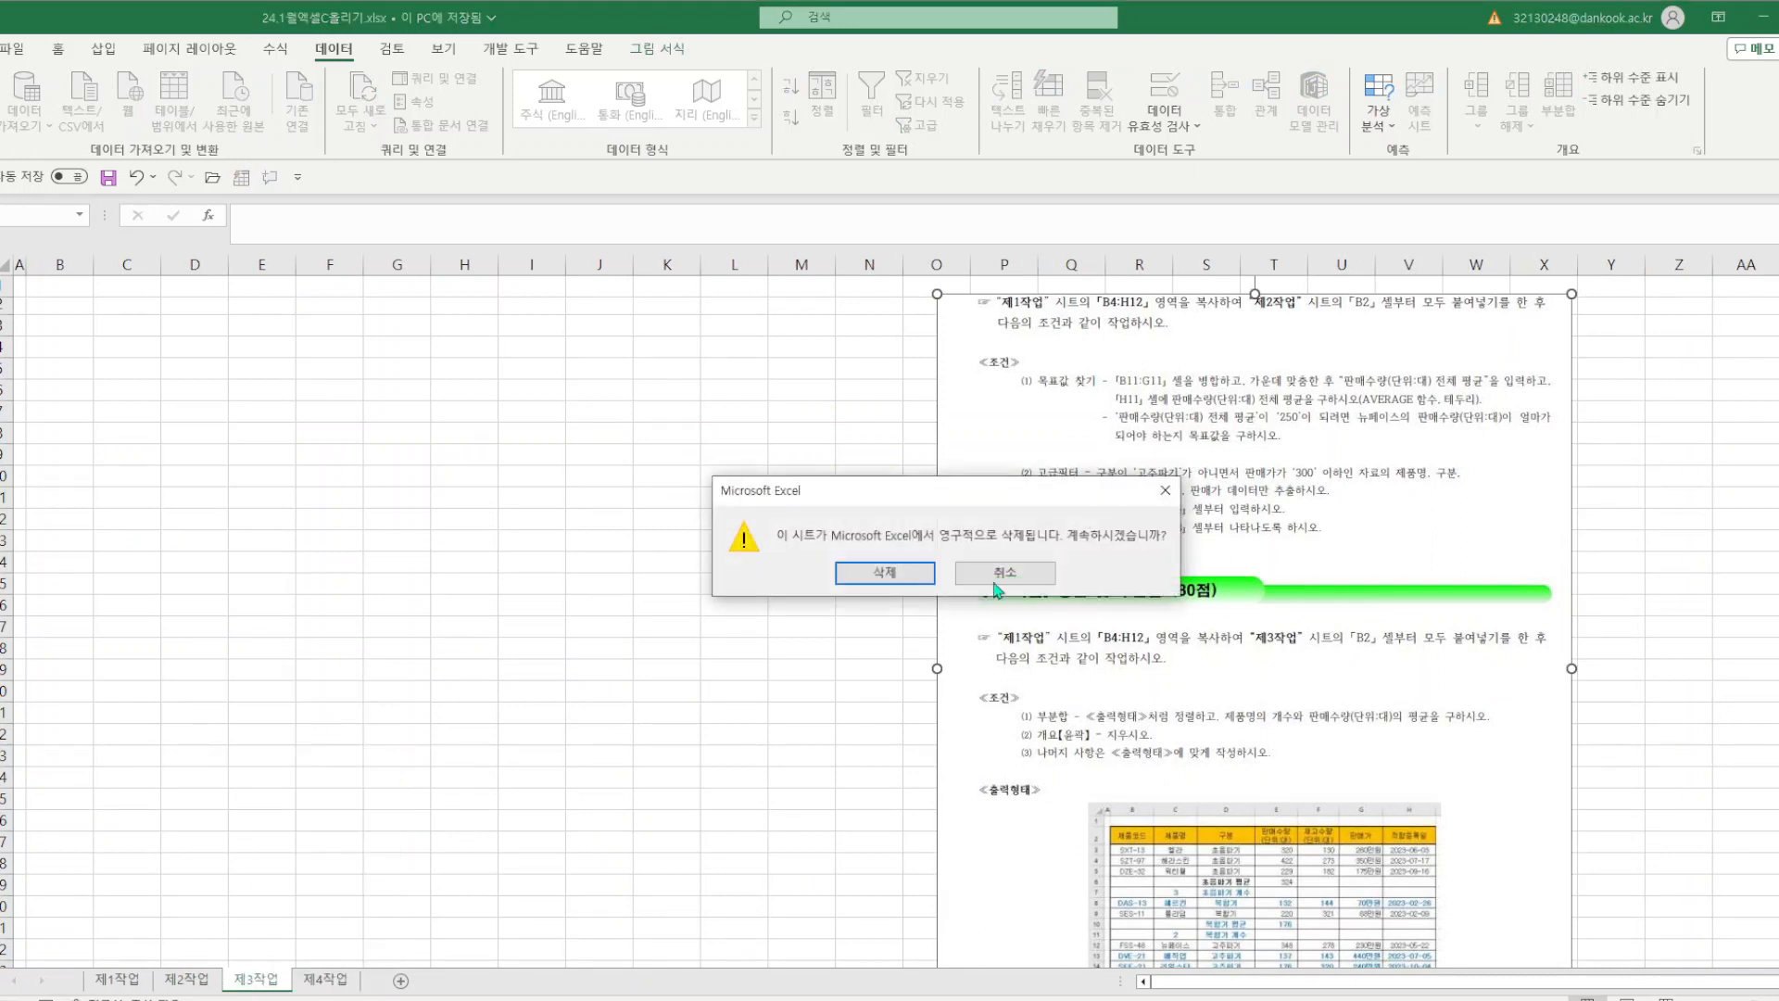
left_click(889, 572)
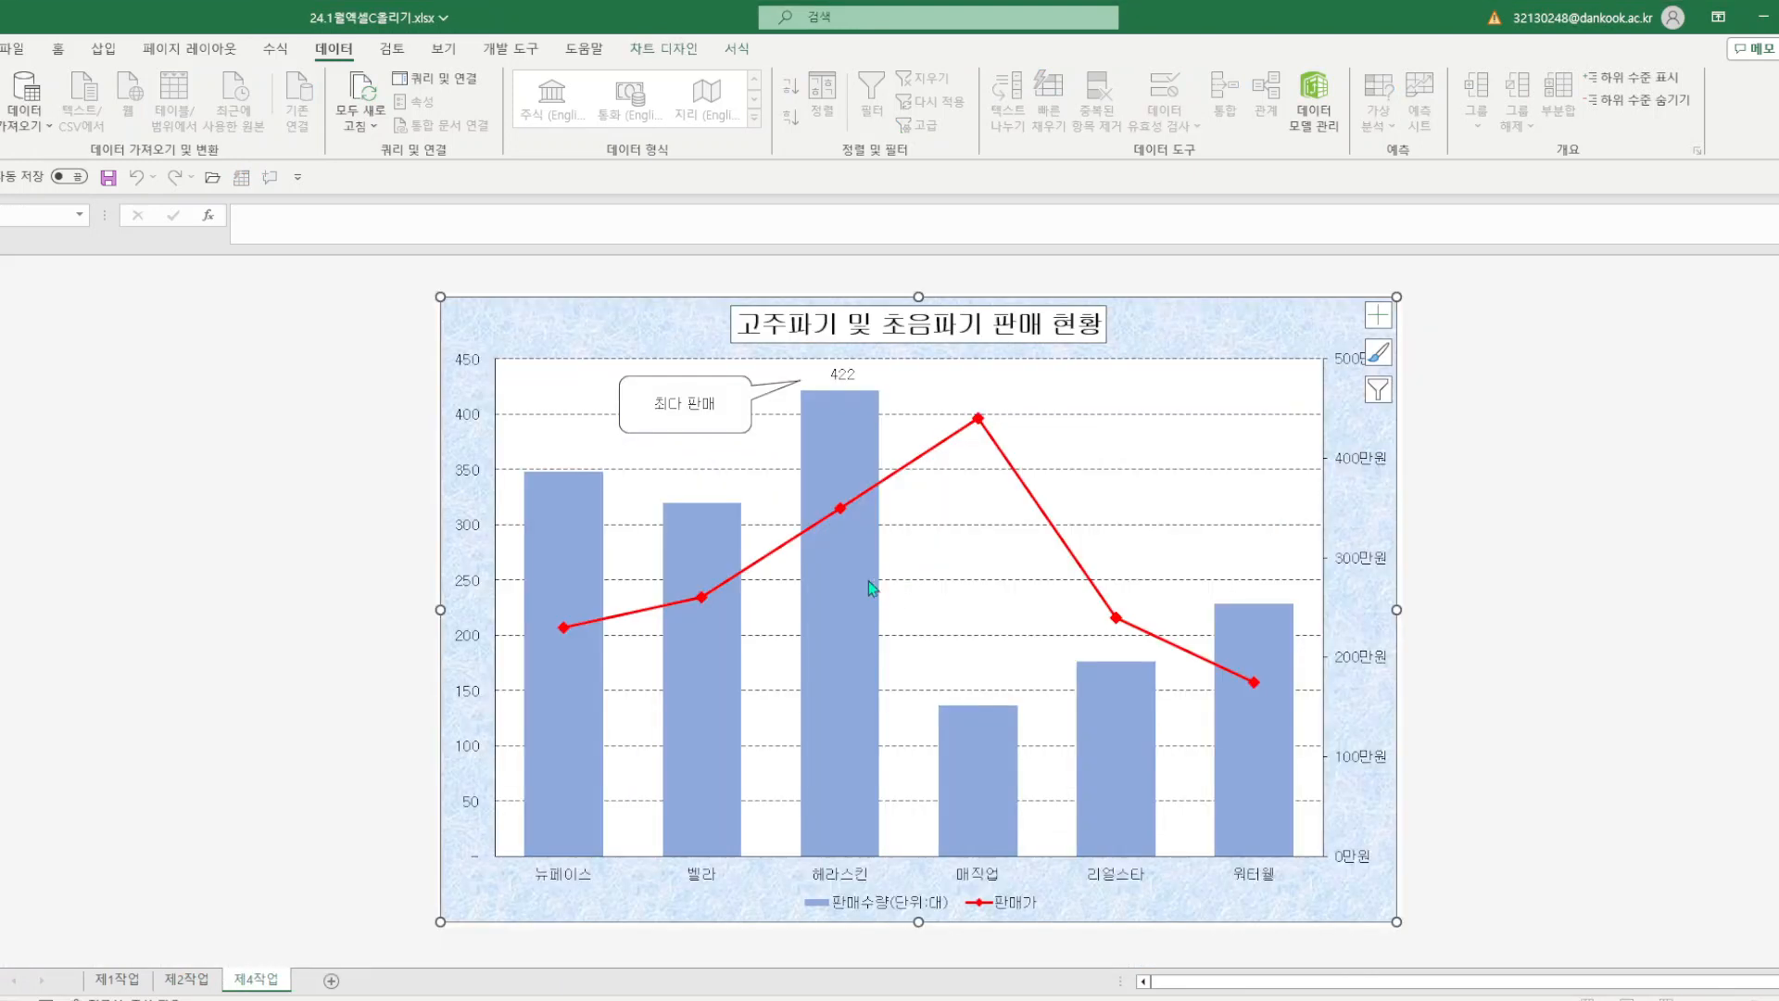
- Add a new sheet named 제3작업 and place it between 제2작업 and 제4작업
left_click(330, 981)
double_click(329, 984)
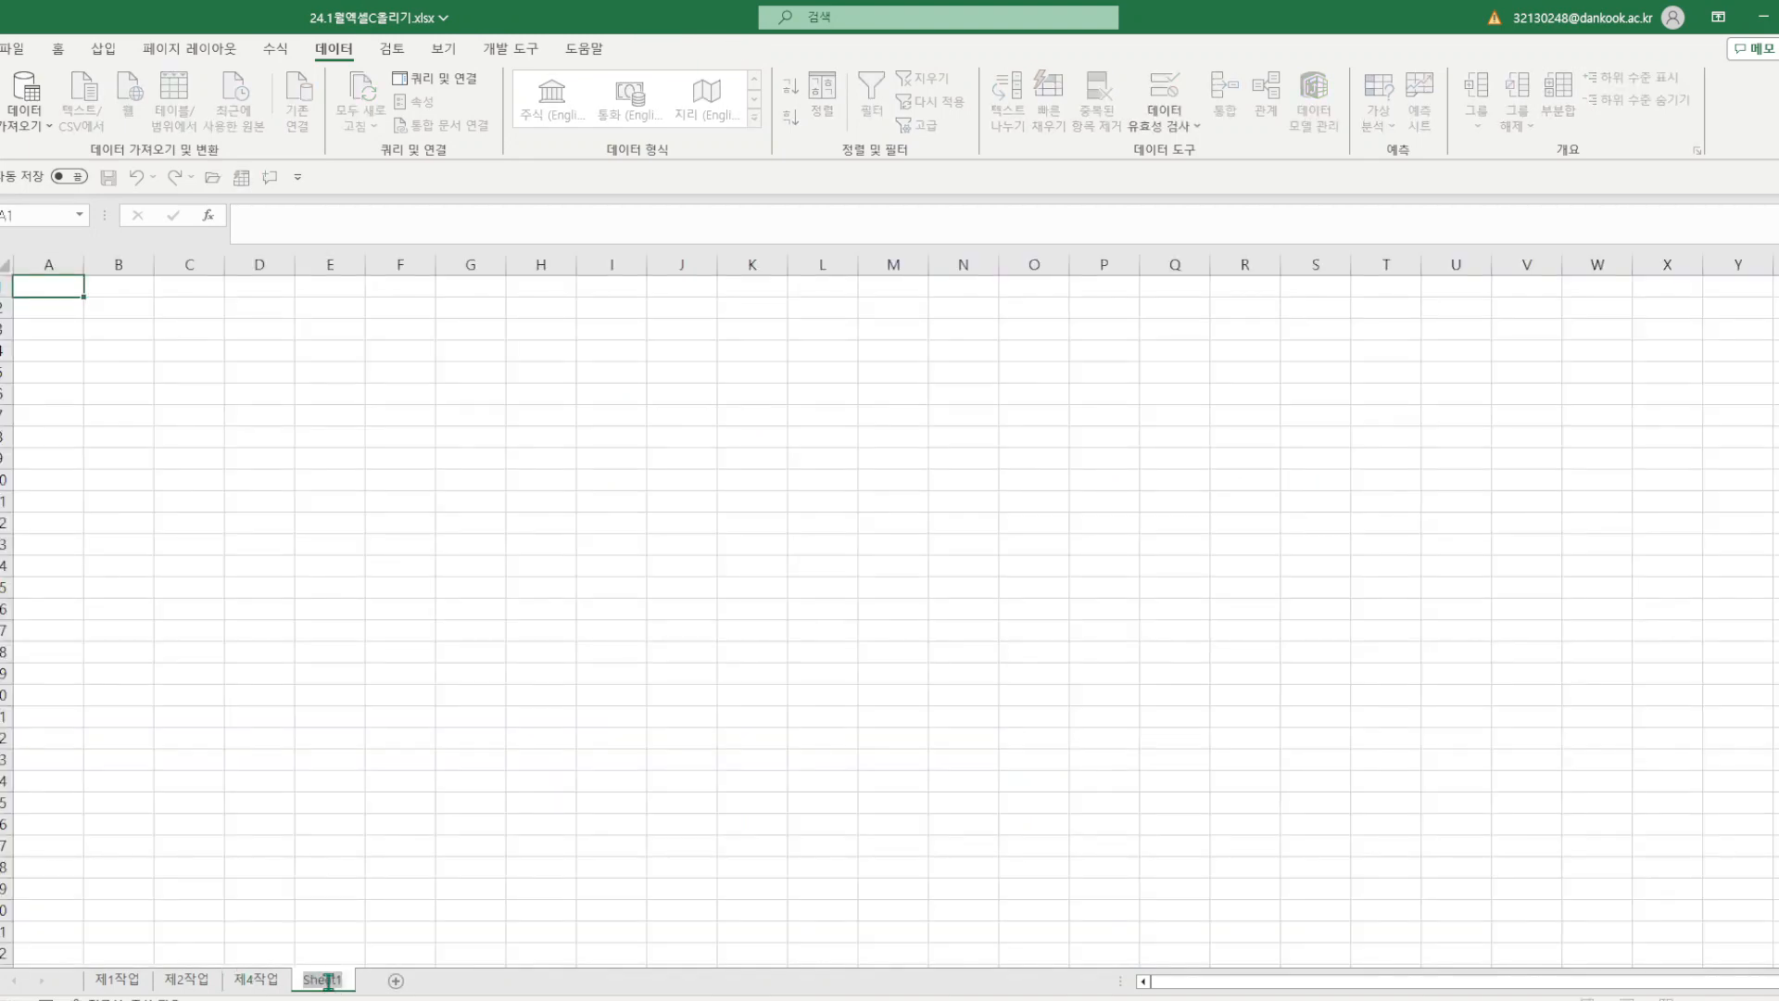
type("ㅈㅔ3ㅈㅏㄱ업")
key("Return")
left_click_drag(337, 988, 260, 997)
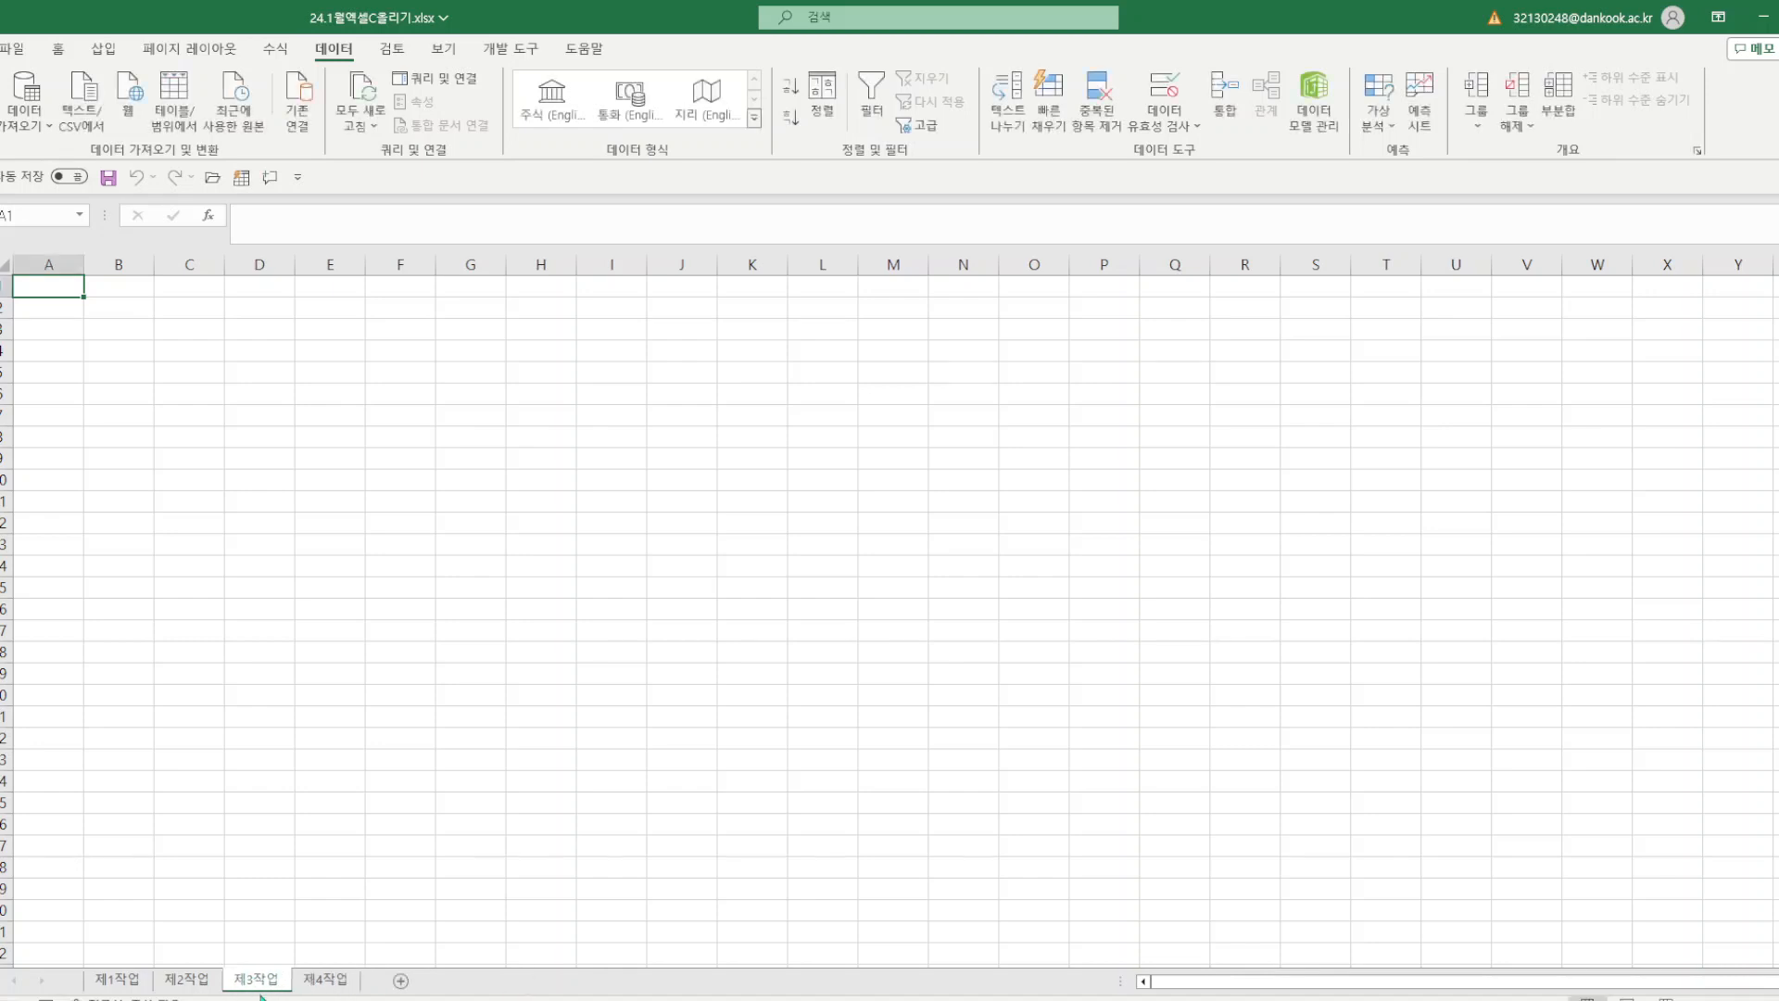
- Copy the range B4:H12 from the 제1작업 sheet and paste it at B2 of the 제3작업 sheet
left_click(122, 980)
right_click(501, 479)
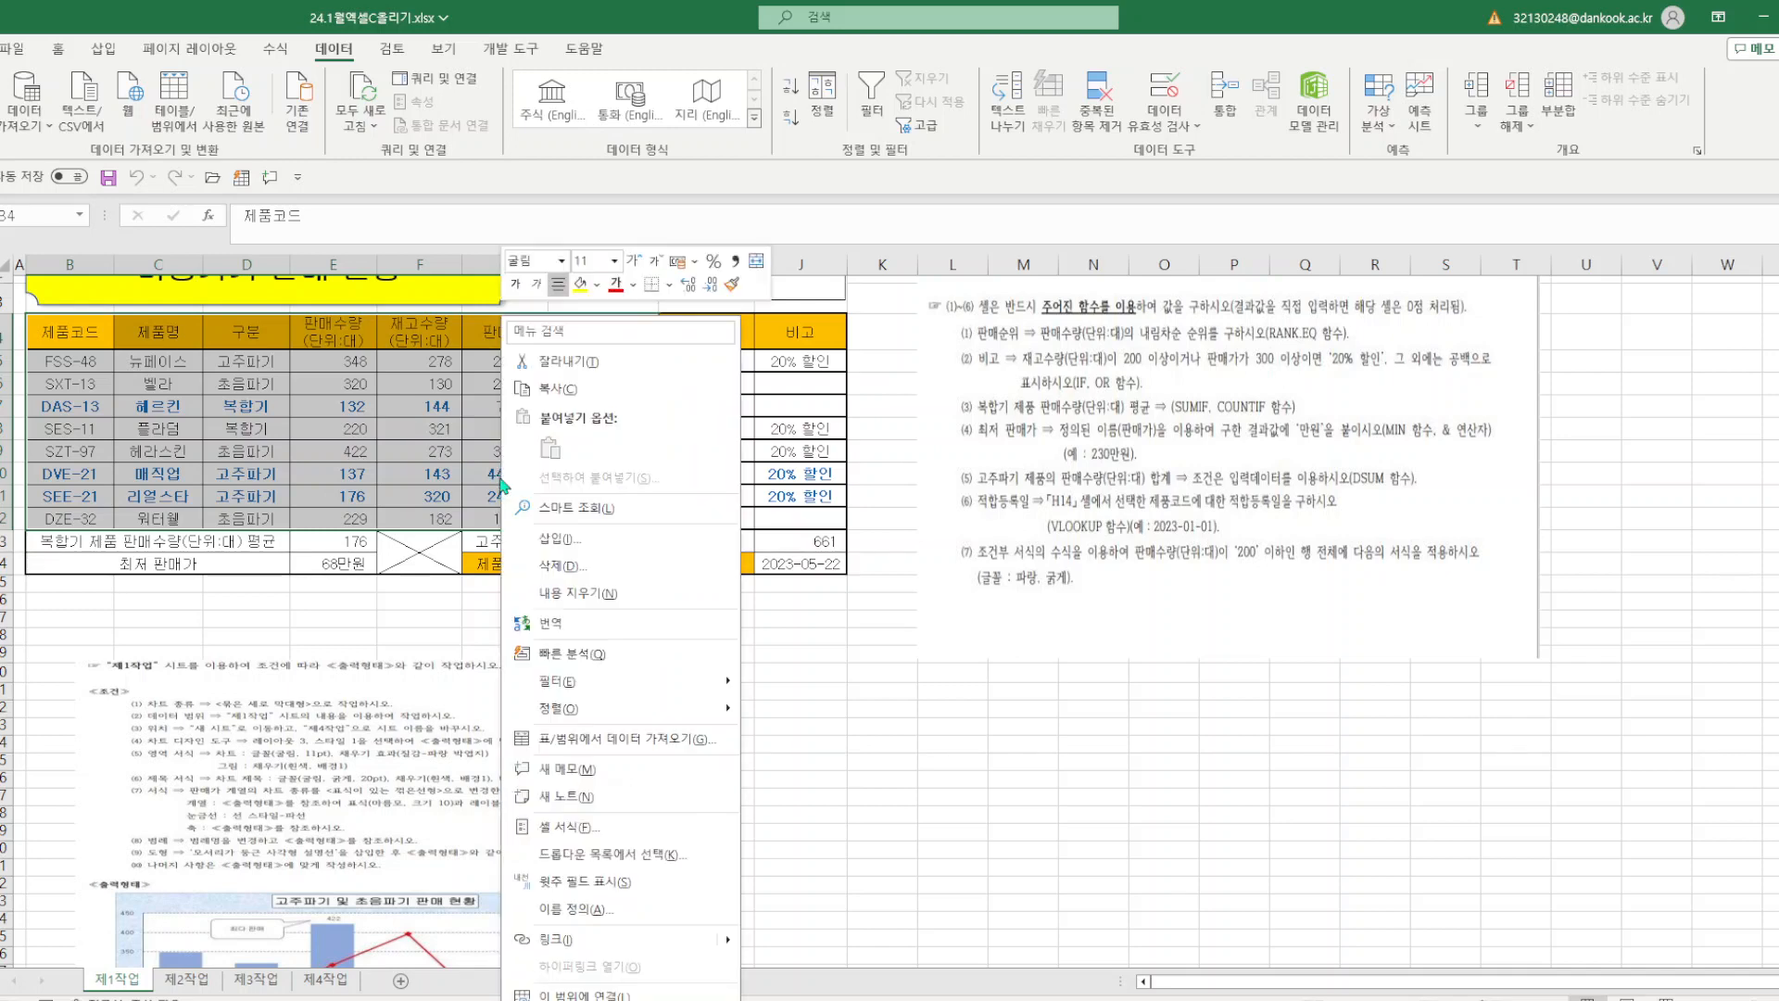
left_click(548, 389)
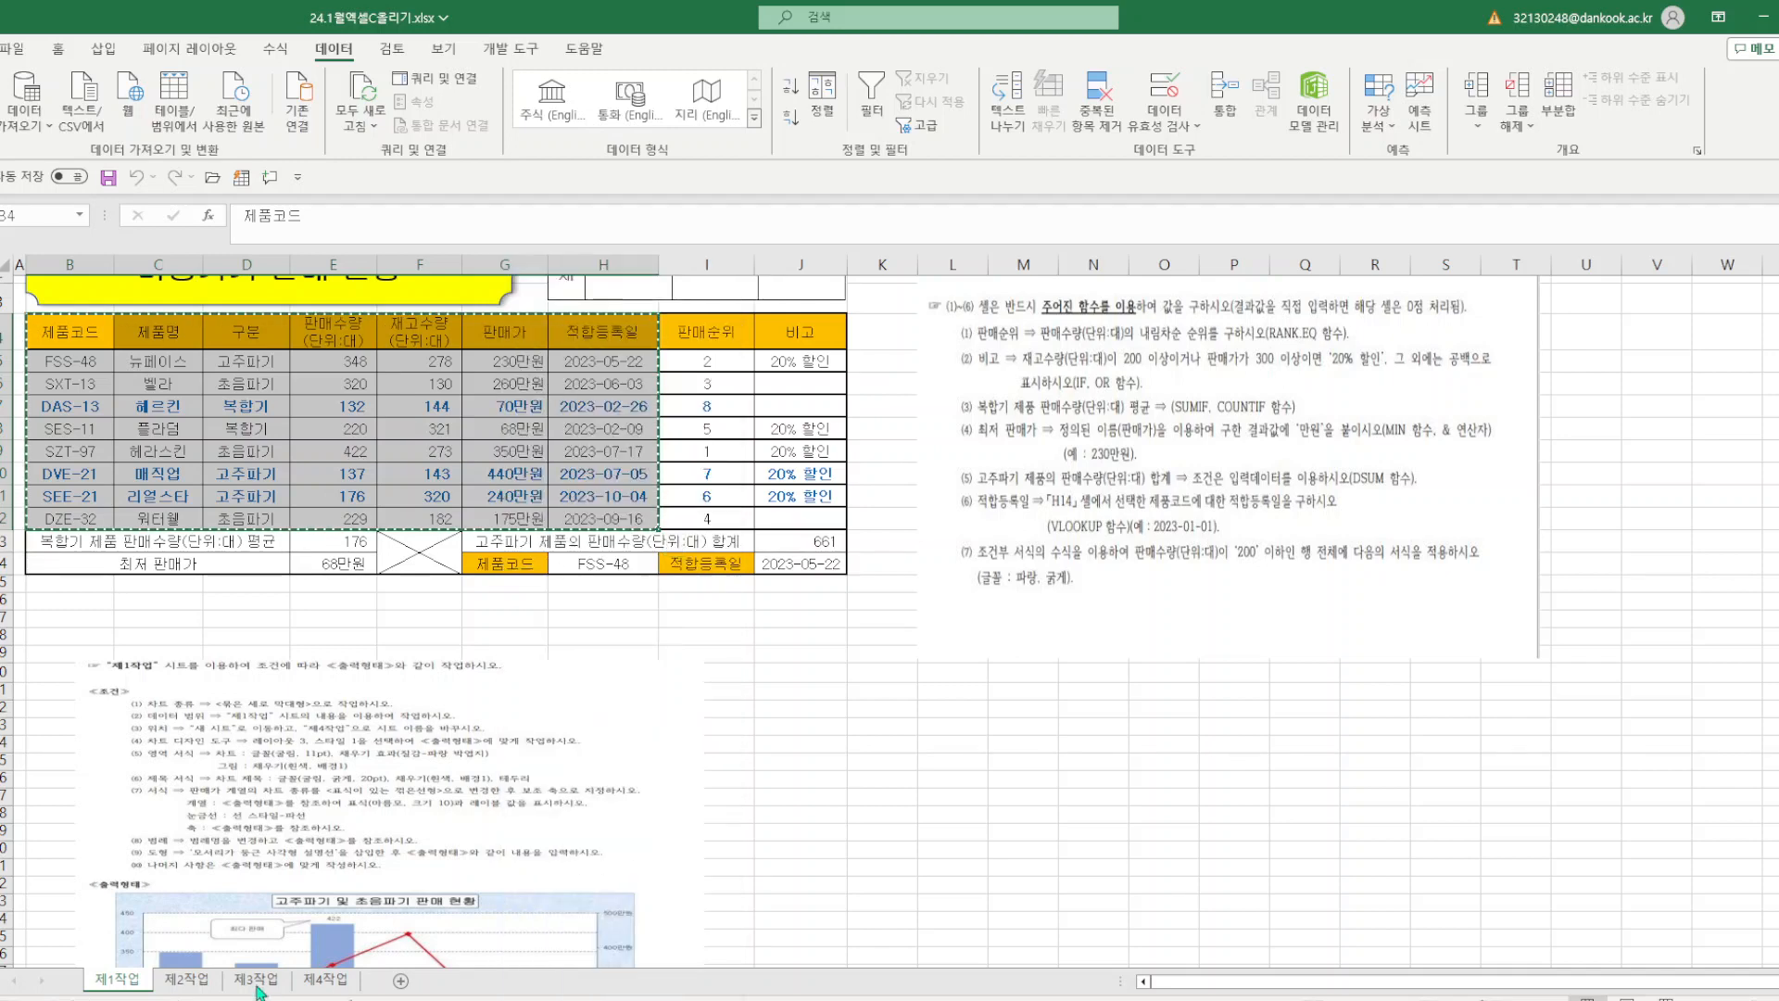
left_click(255, 980)
right_click(124, 313)
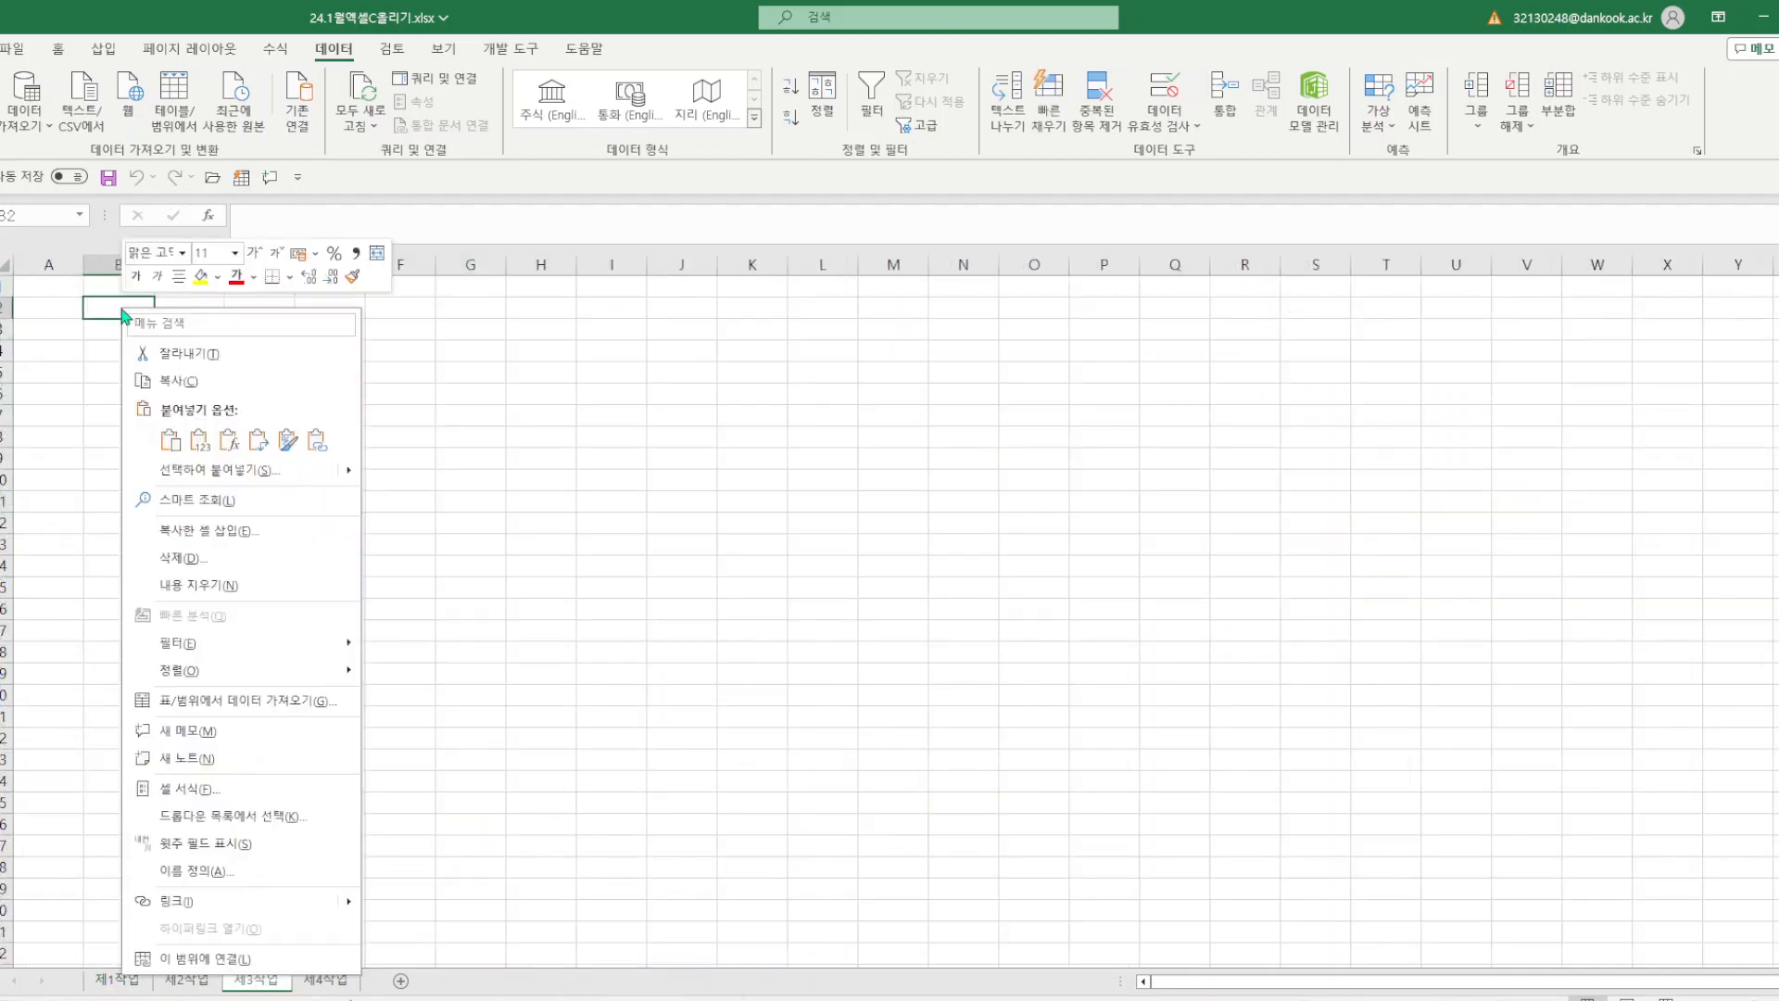
left_click(171, 440)
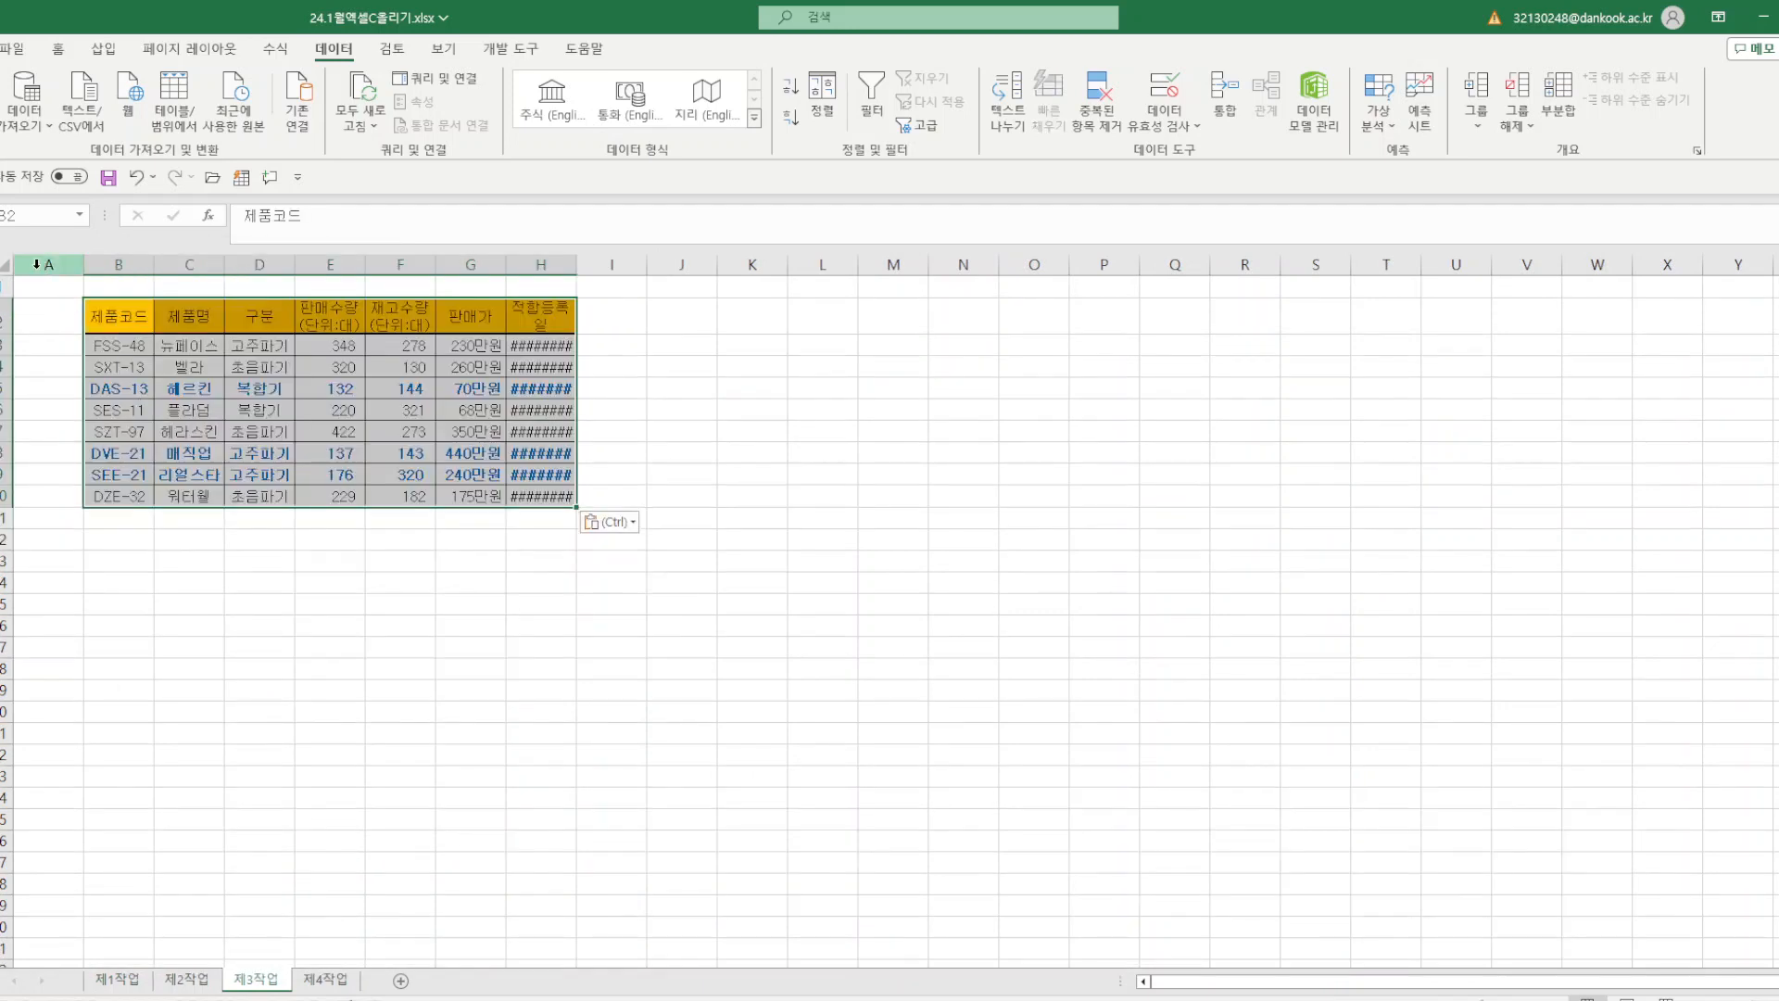
- Set the width of column A on the 제3작업 sheet to 1
right_click(37, 264)
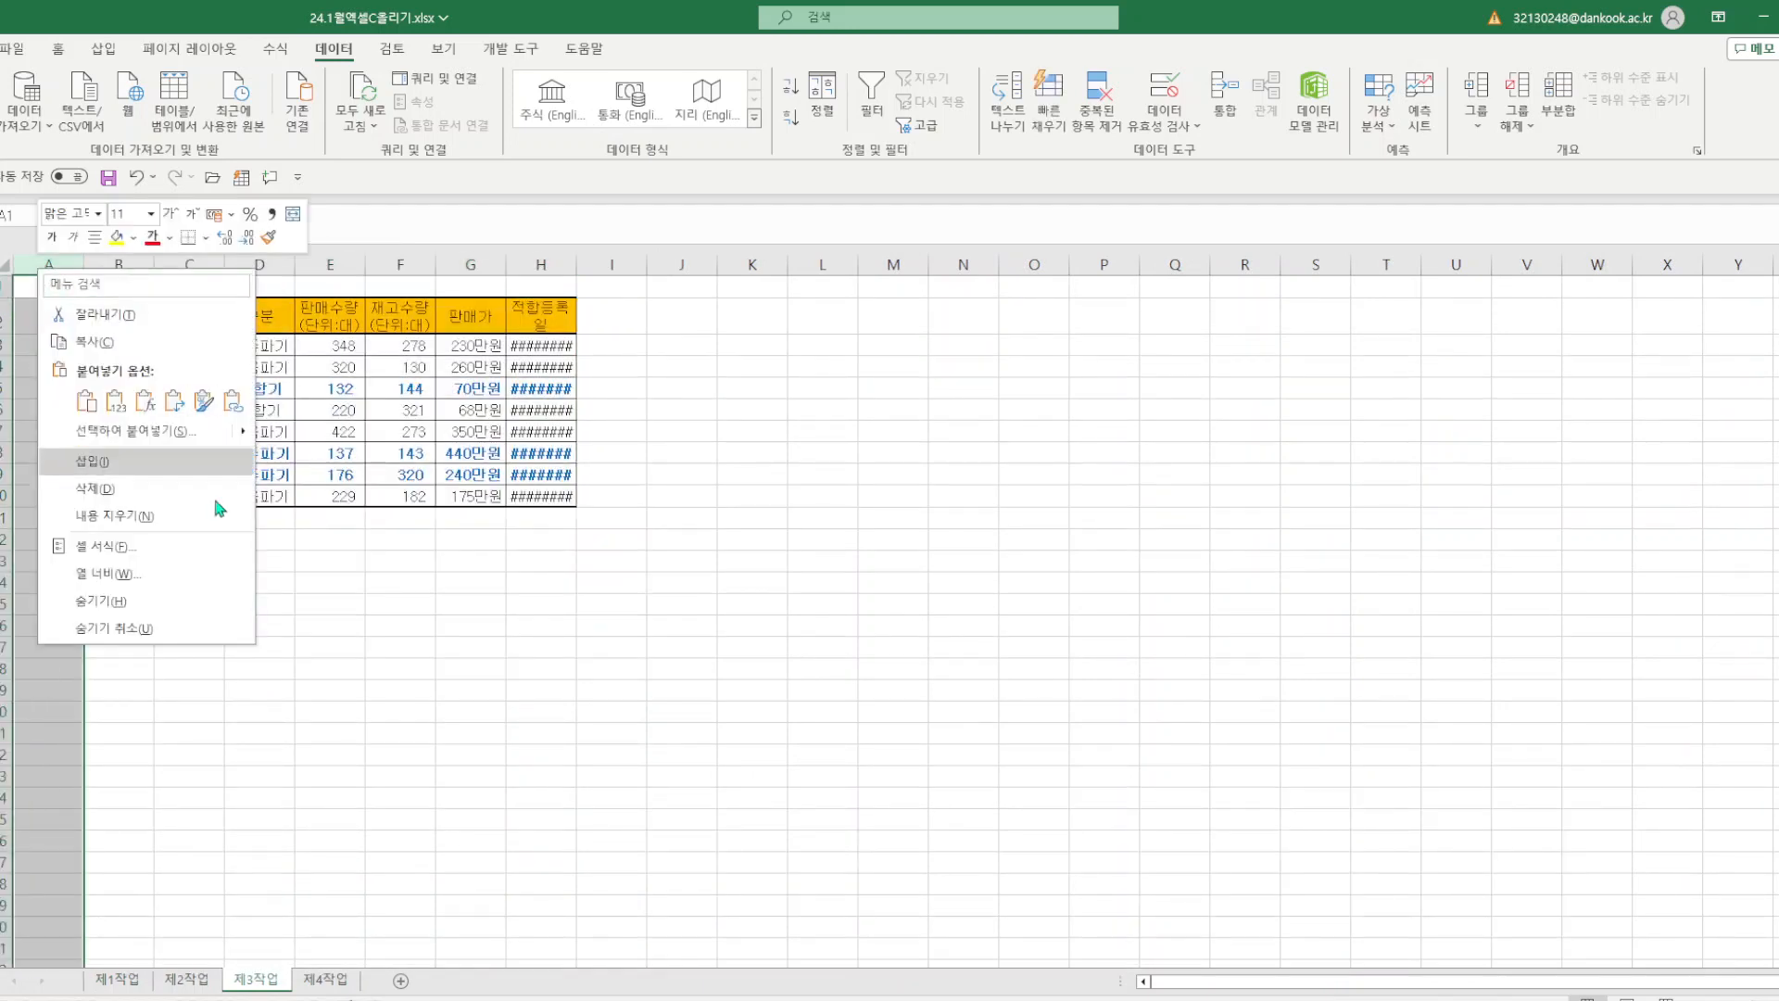
left_click(180, 576)
type("1")
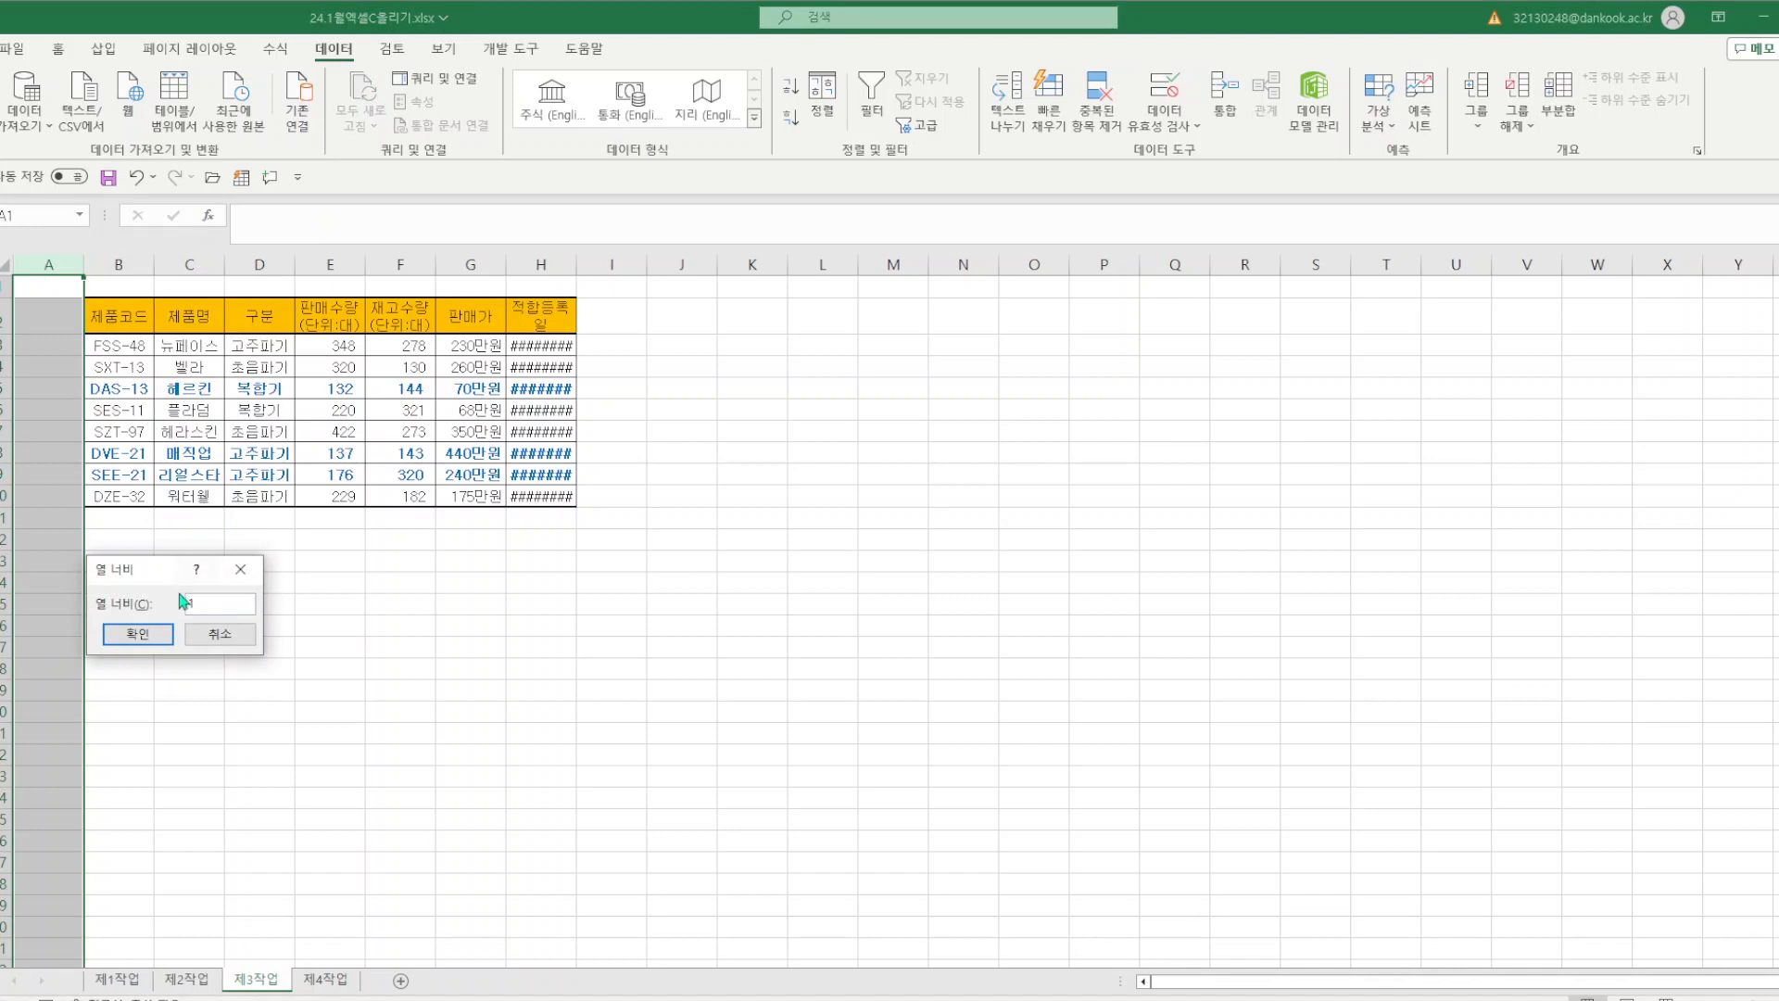
key("Return")
left_click(586, 686)
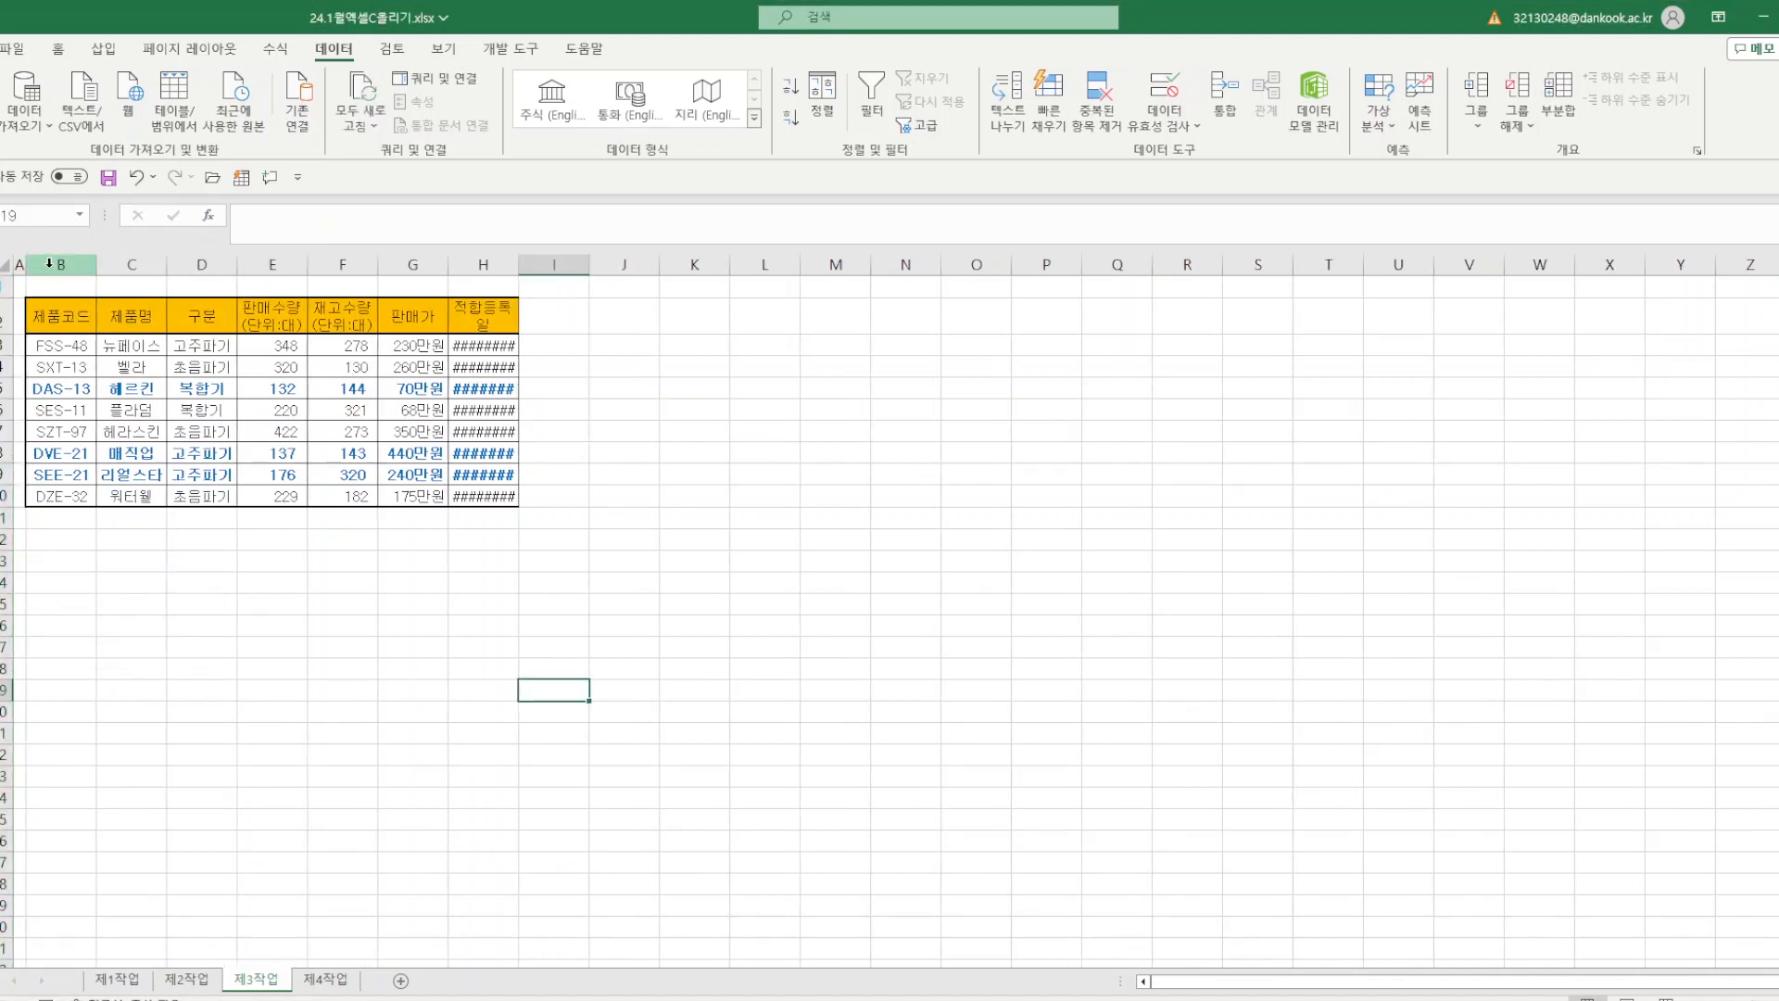
- Delete columns B to H containing the pasted table from the 제3작업 sheet
left_click_drag(61, 264, 485, 265)
right_click(484, 265)
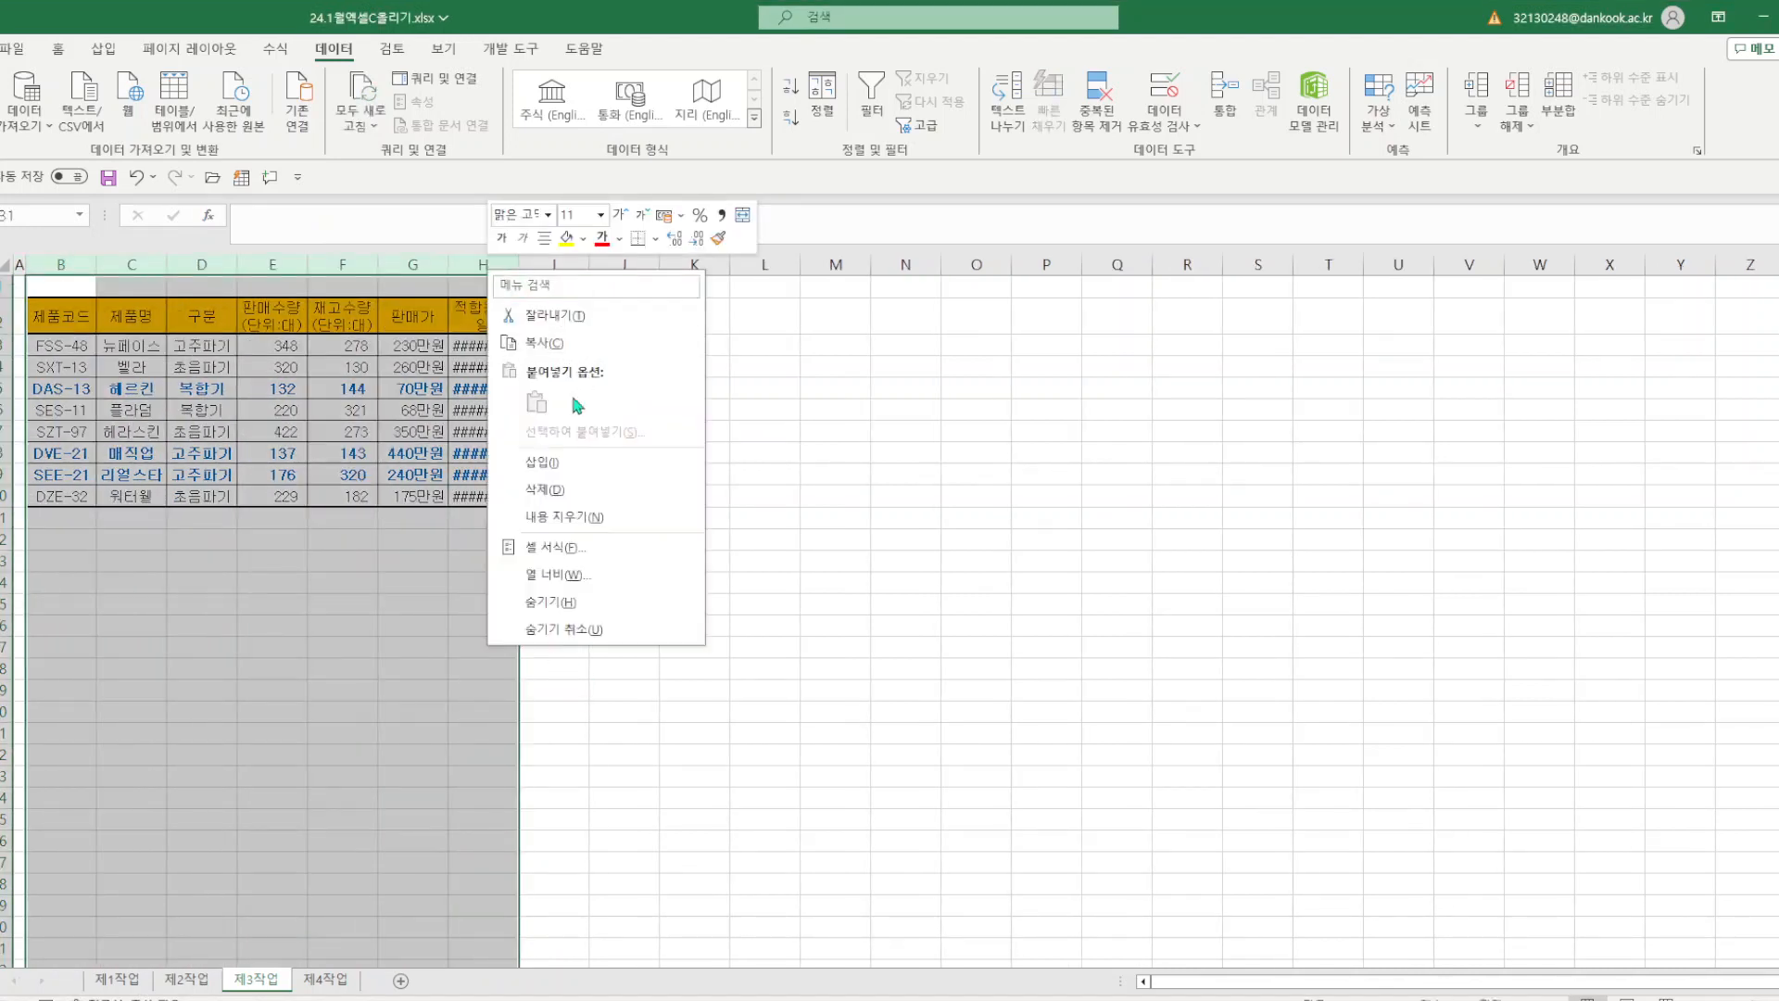
left_click(581, 486)
left_click(893, 547)
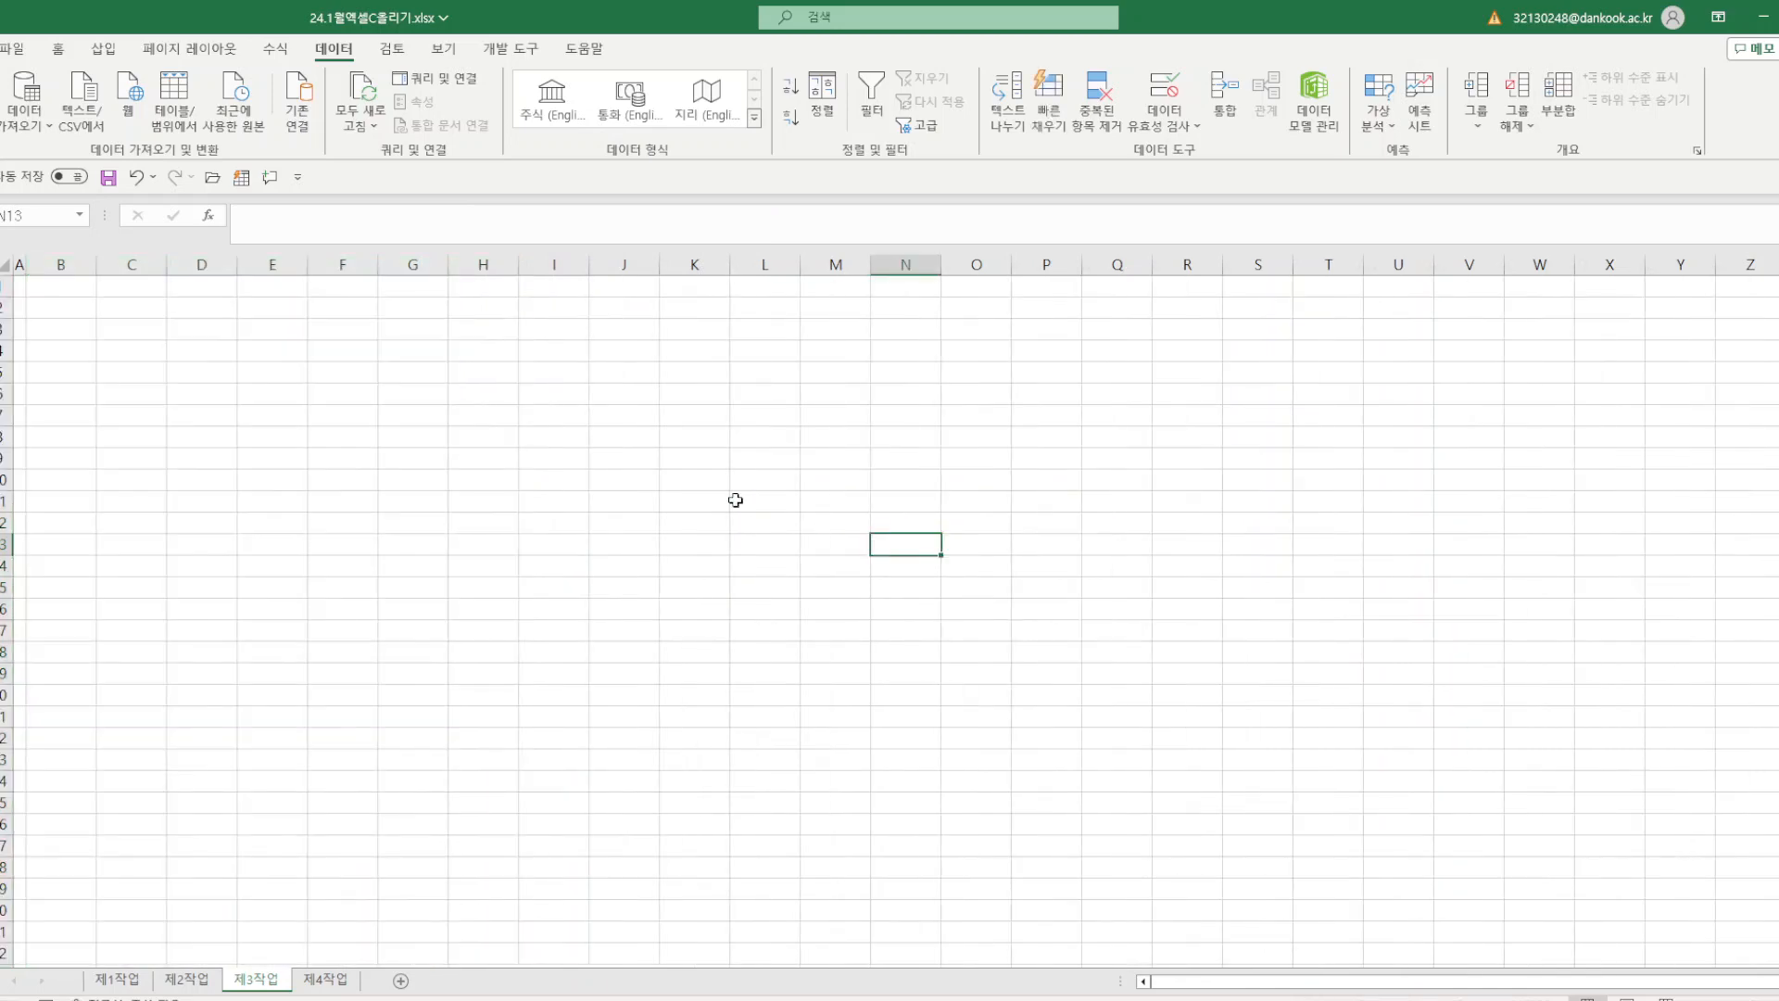
- Copy B4:H12 from the 제1작업 sheet again and paste it at B2 of 제3작업, keeping the source column widths
left_click(51, 306)
right_click(53, 313)
key("Escape")
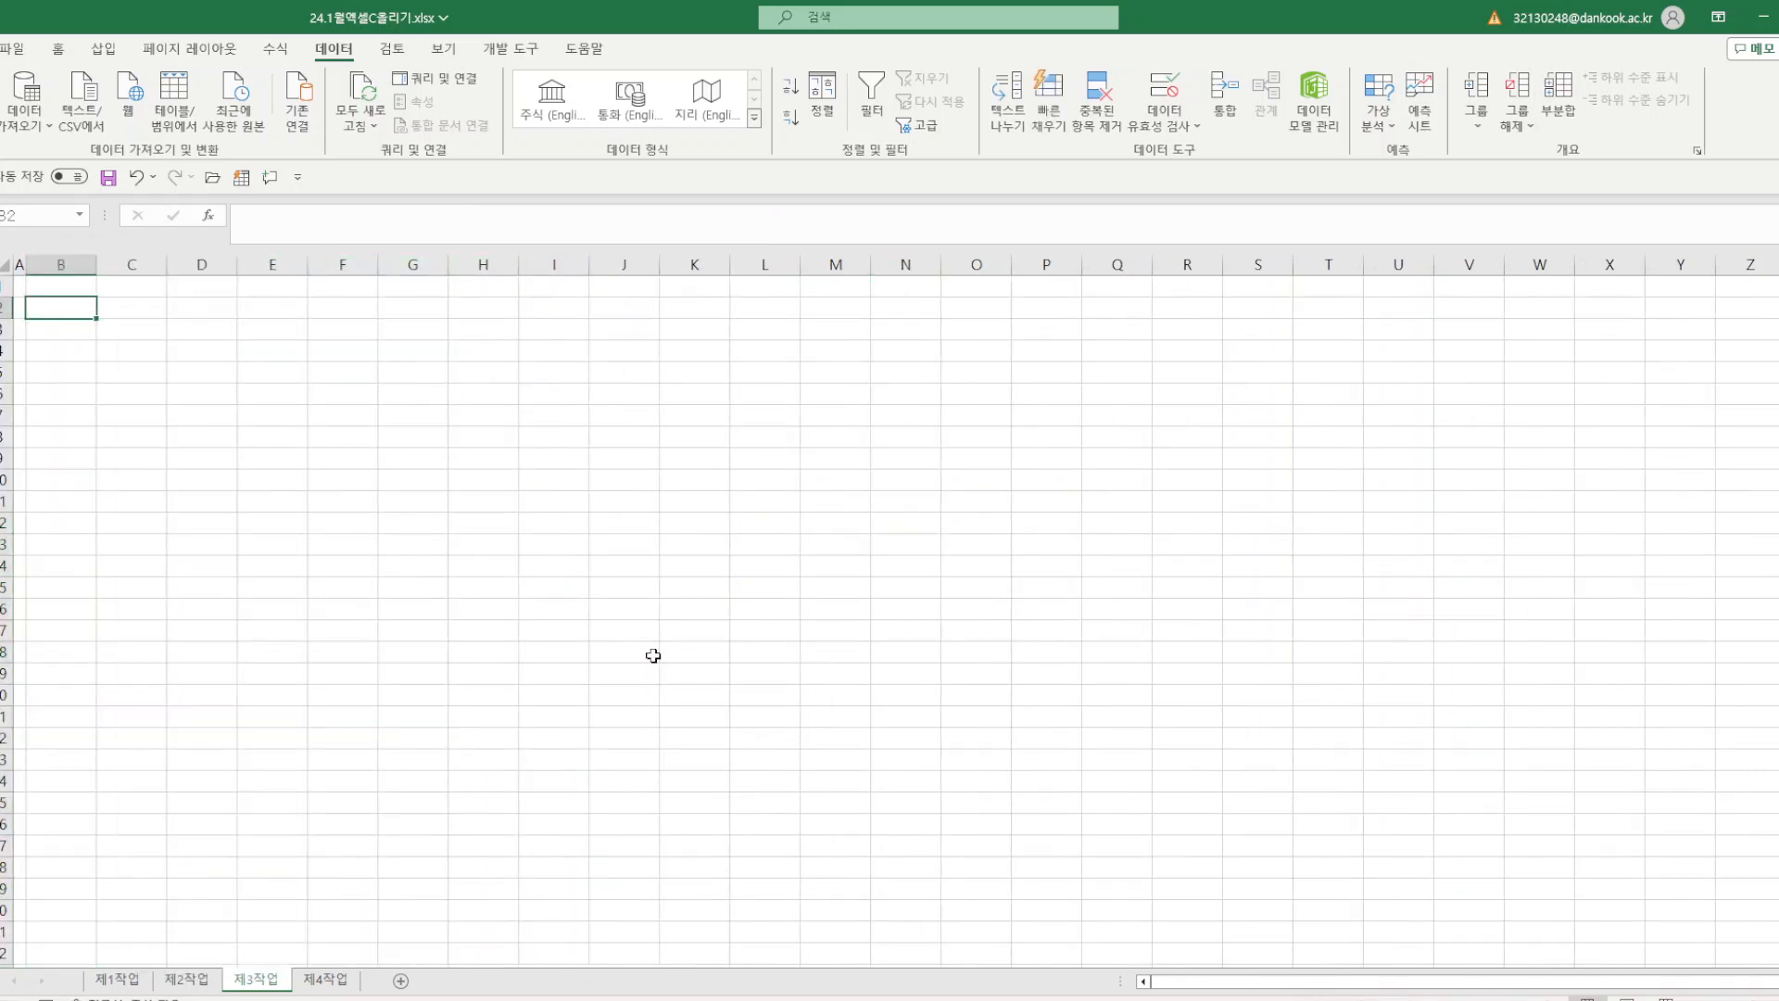
left_click(117, 979)
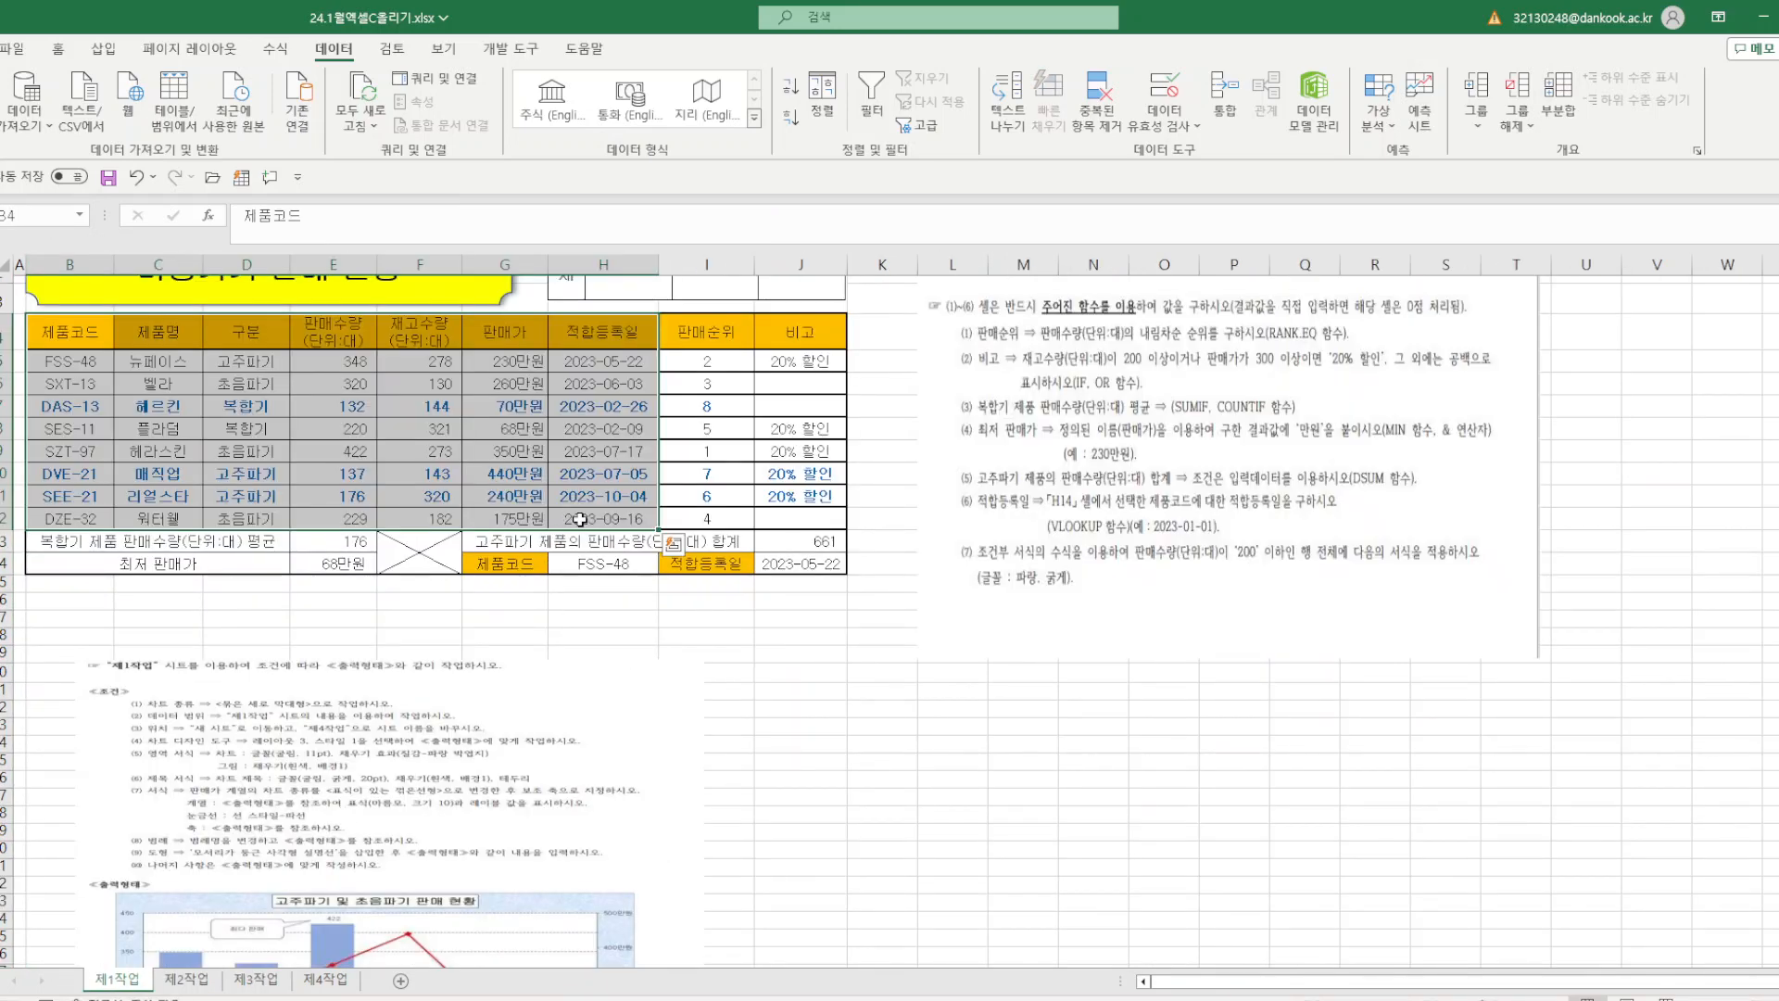
right_click(582, 527)
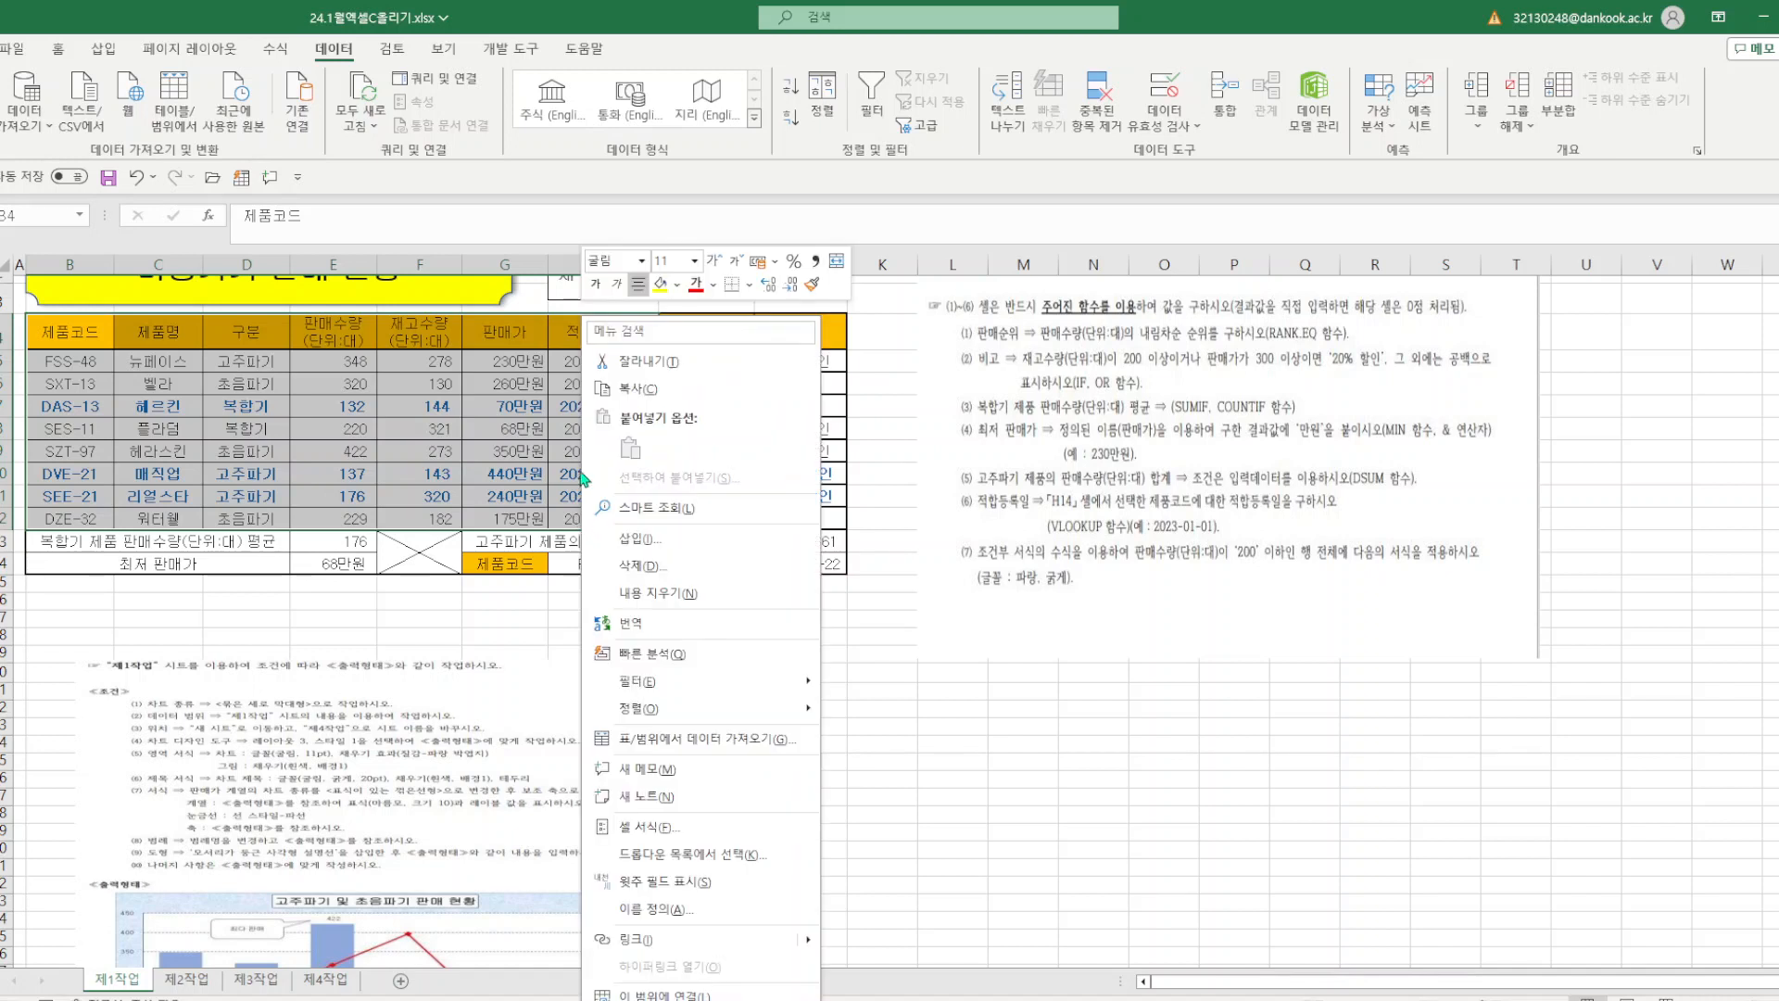
left_click(636, 388)
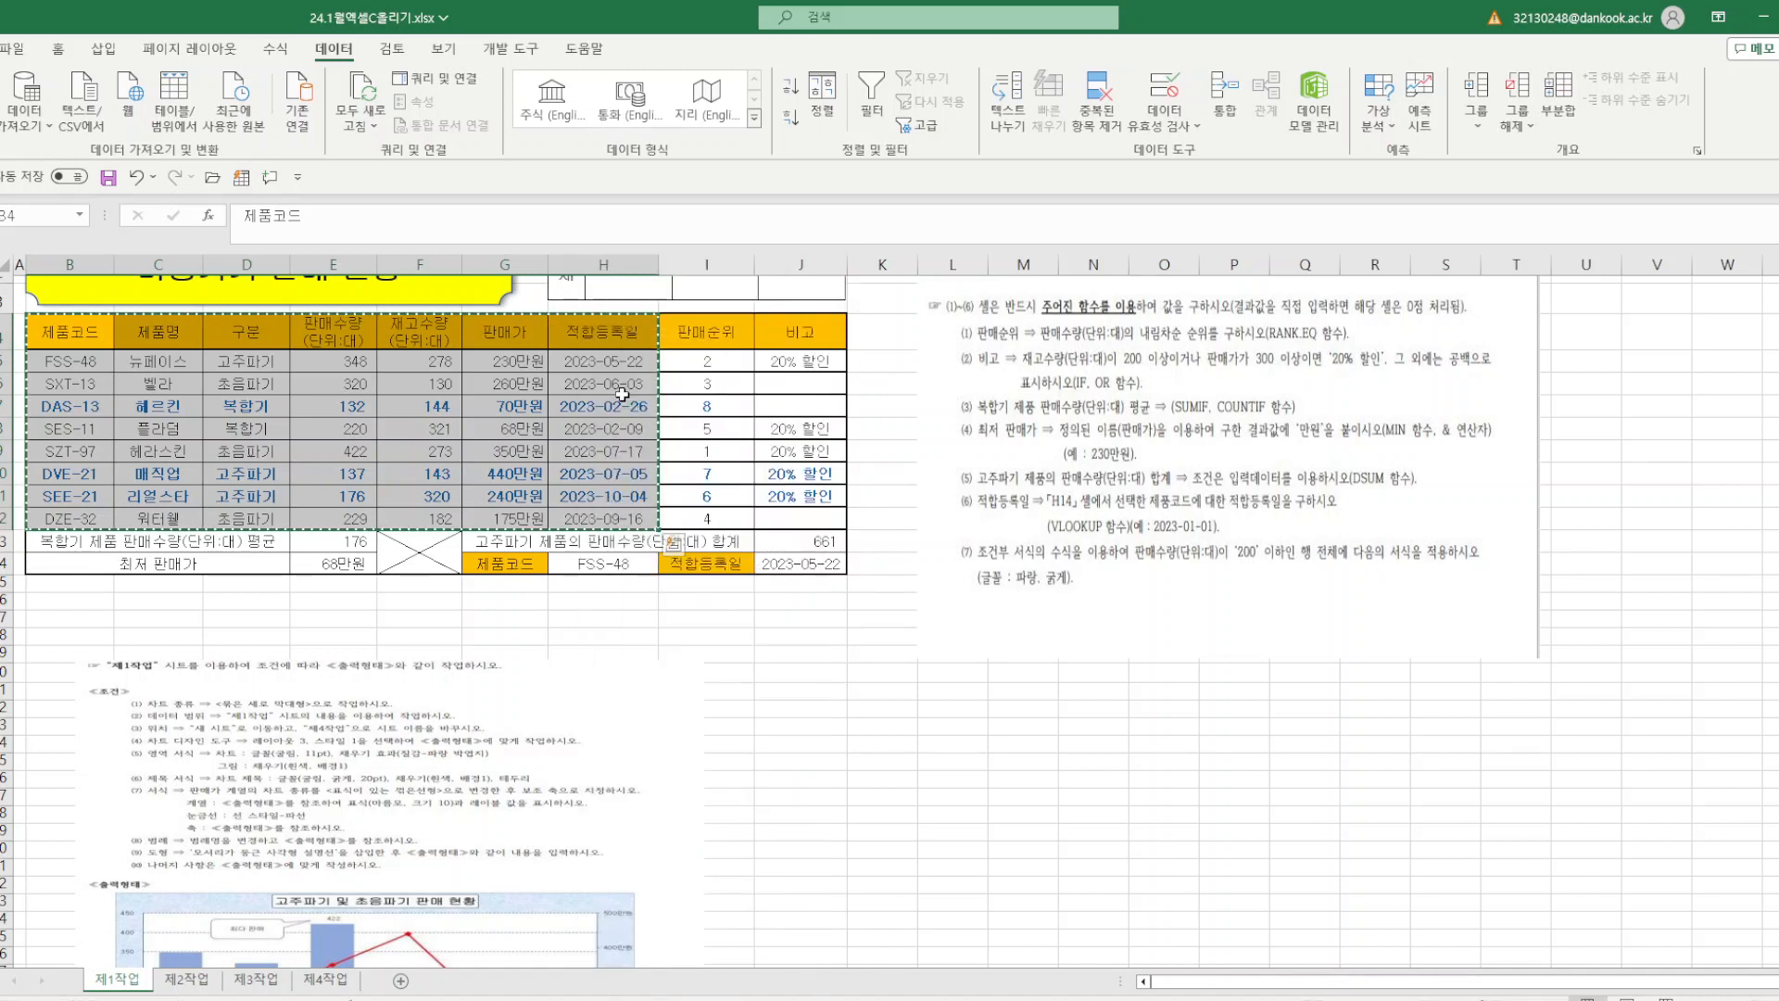
left_click(255, 979)
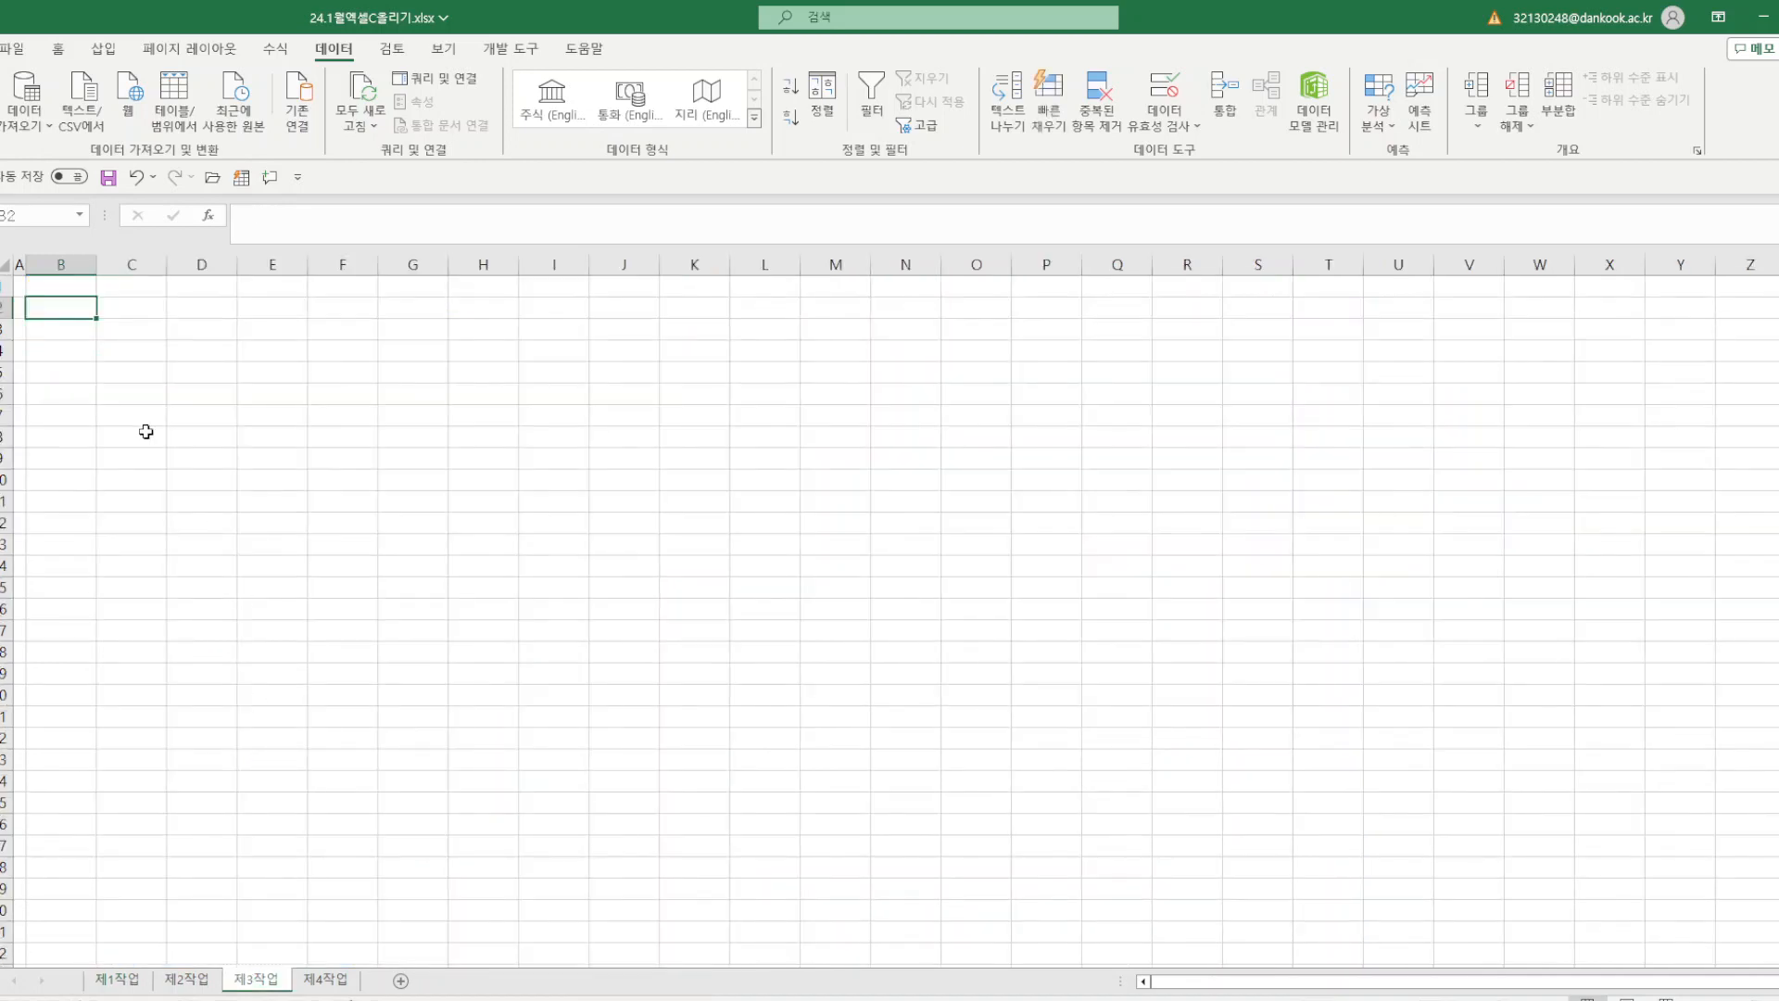
right_click(65, 302)
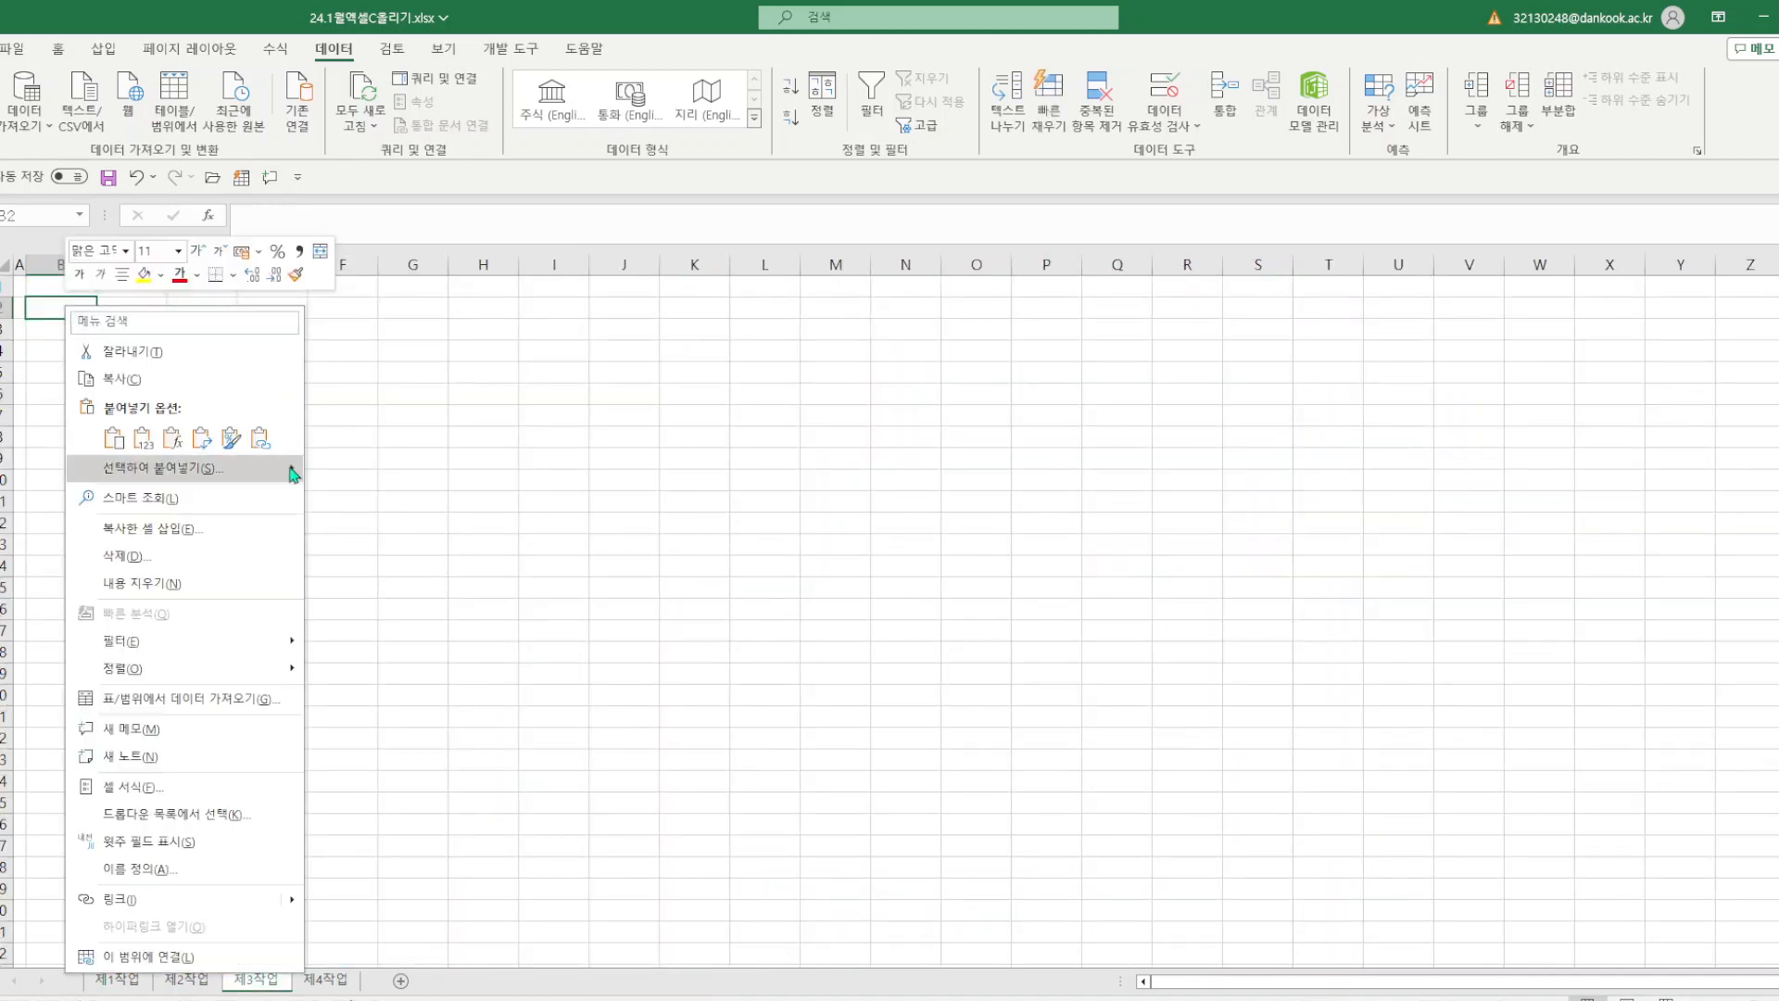
mouse_move(292, 472)
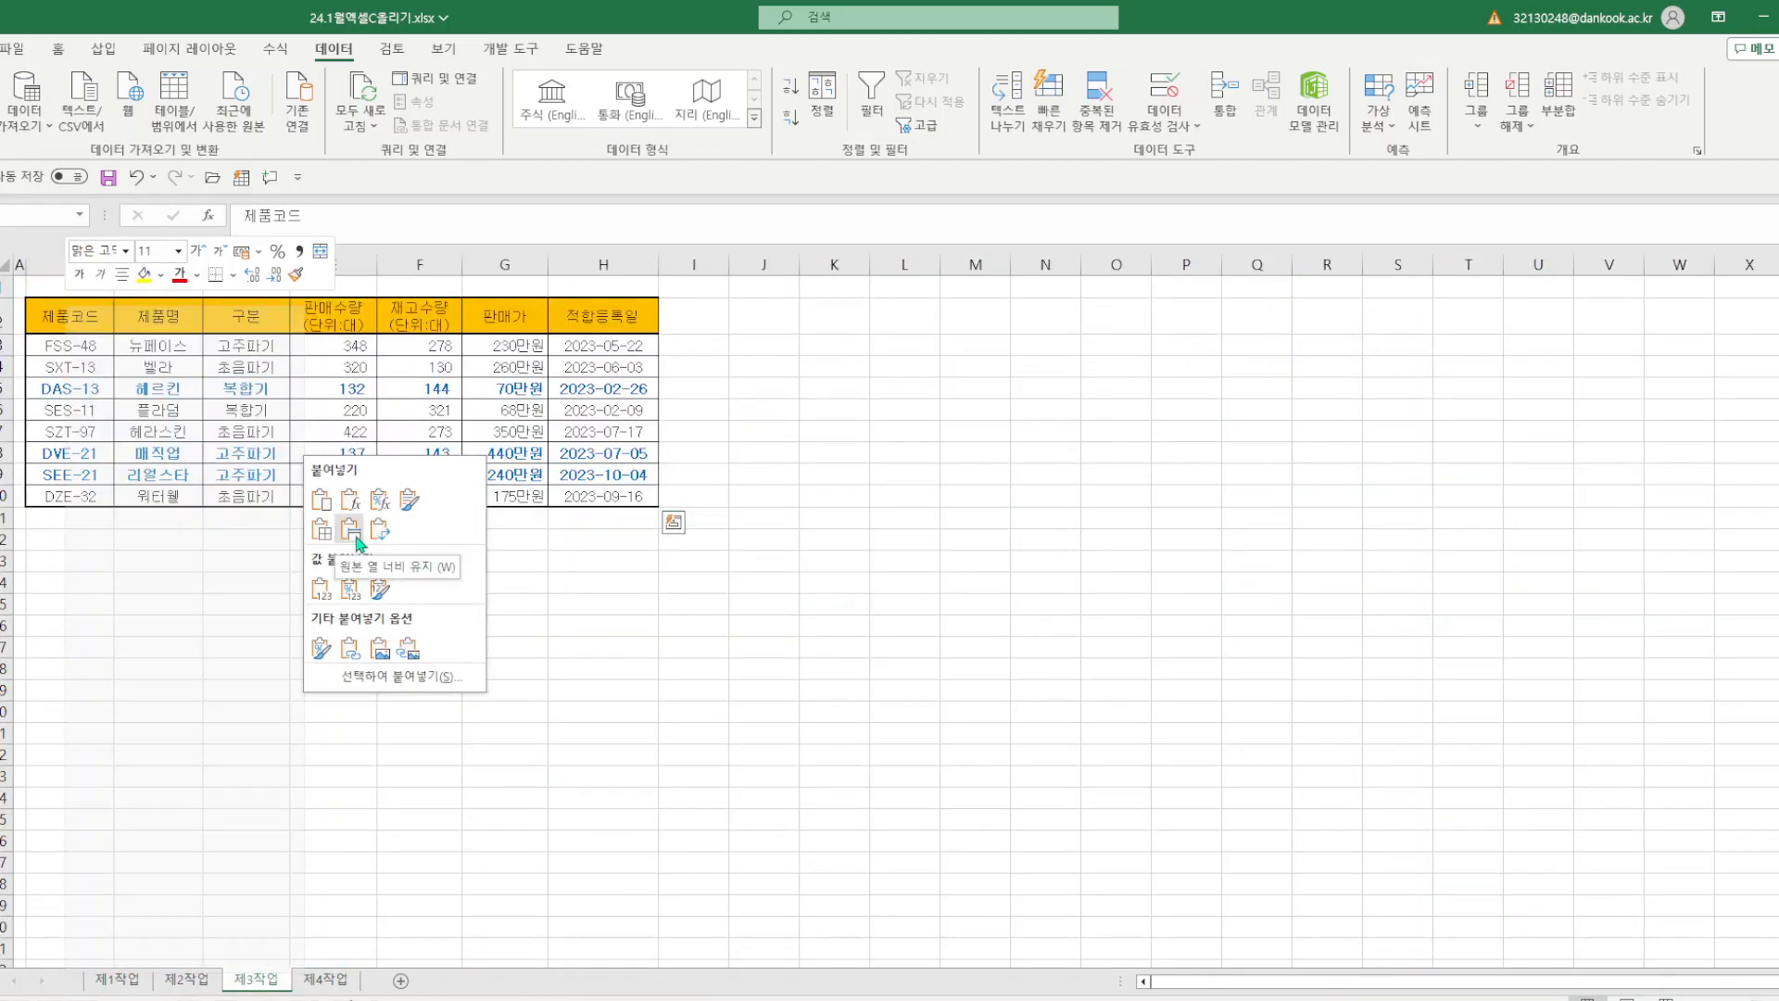
left_click(357, 537)
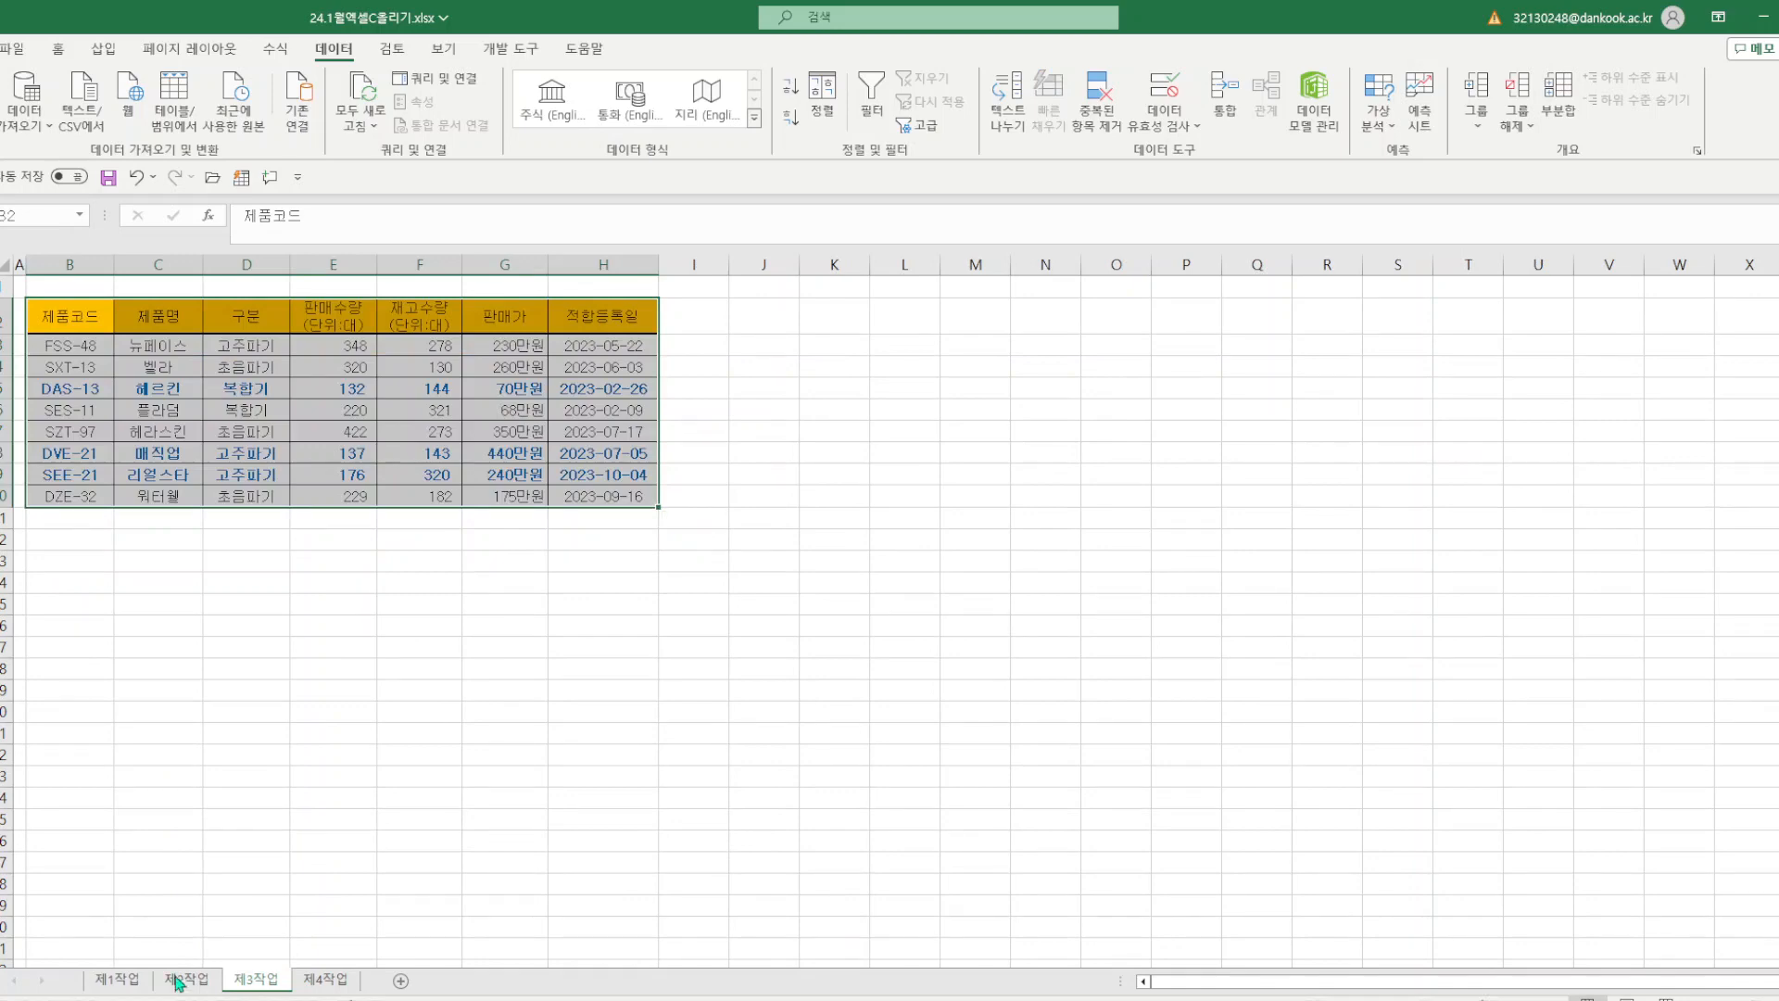
- Move the task instruction picture from the 제2작업 sheet to the empty area beside the table on 제3작업
left_click(178, 981)
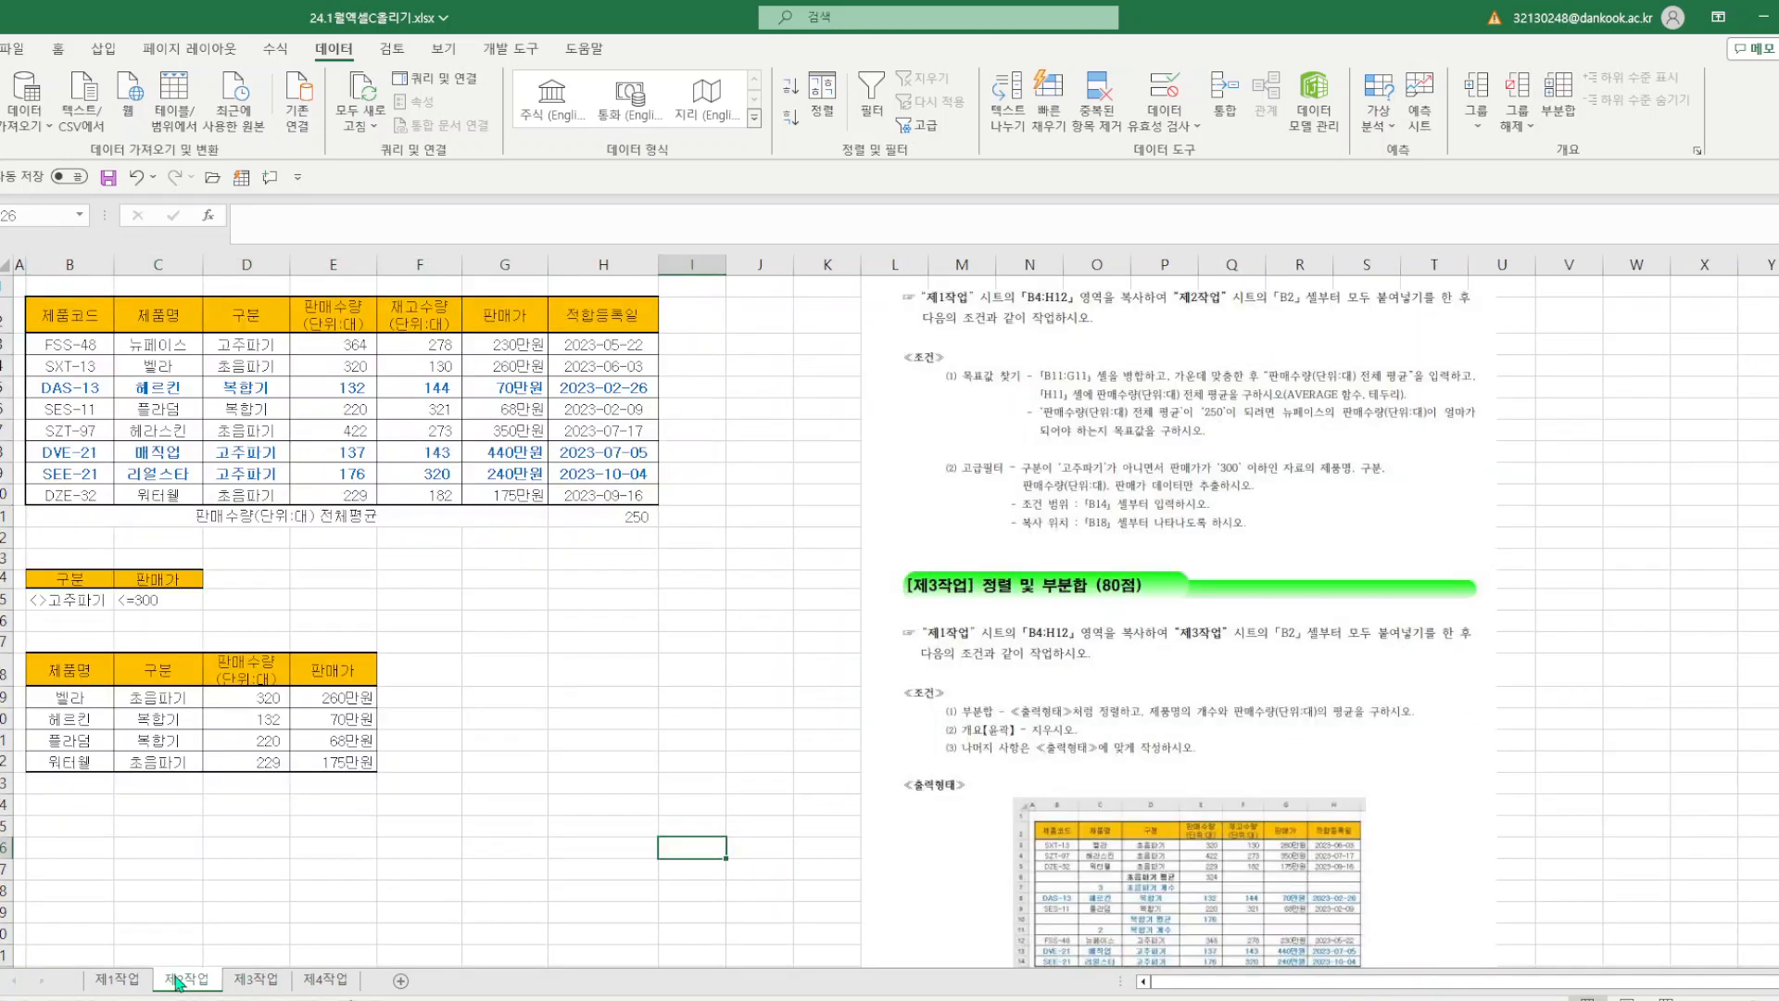
right_click(1343, 765)
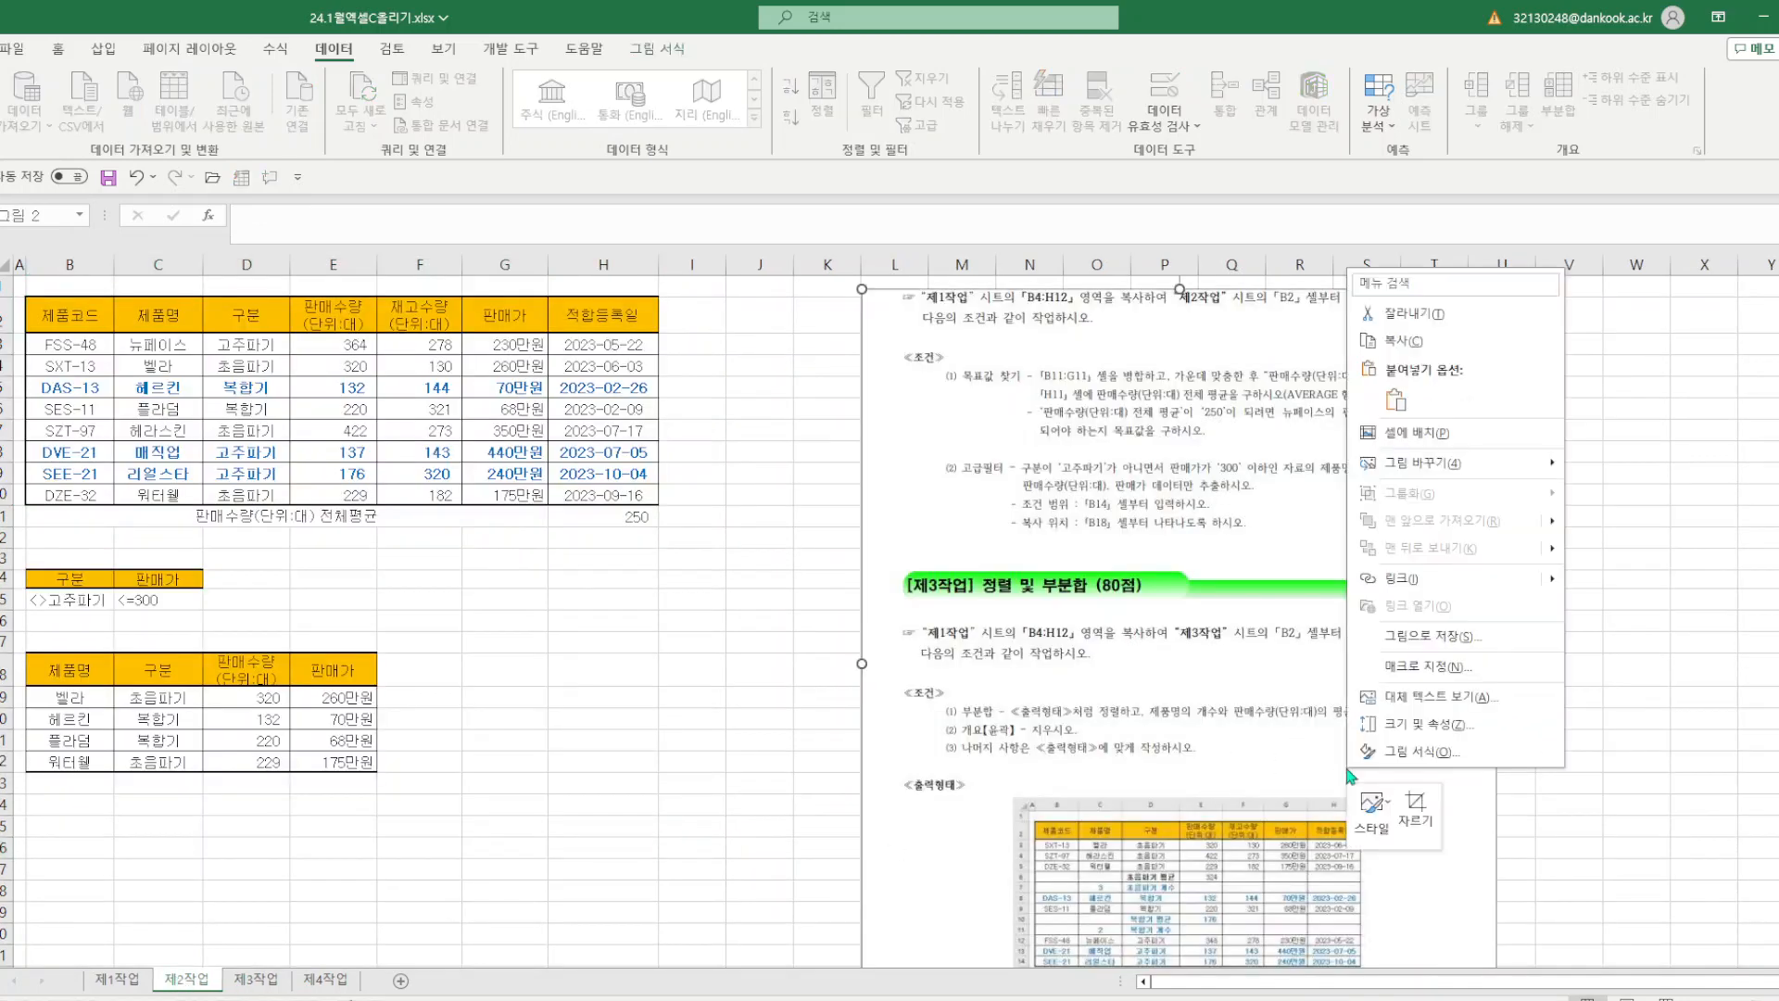
left_click(1409, 314)
left_click(257, 978)
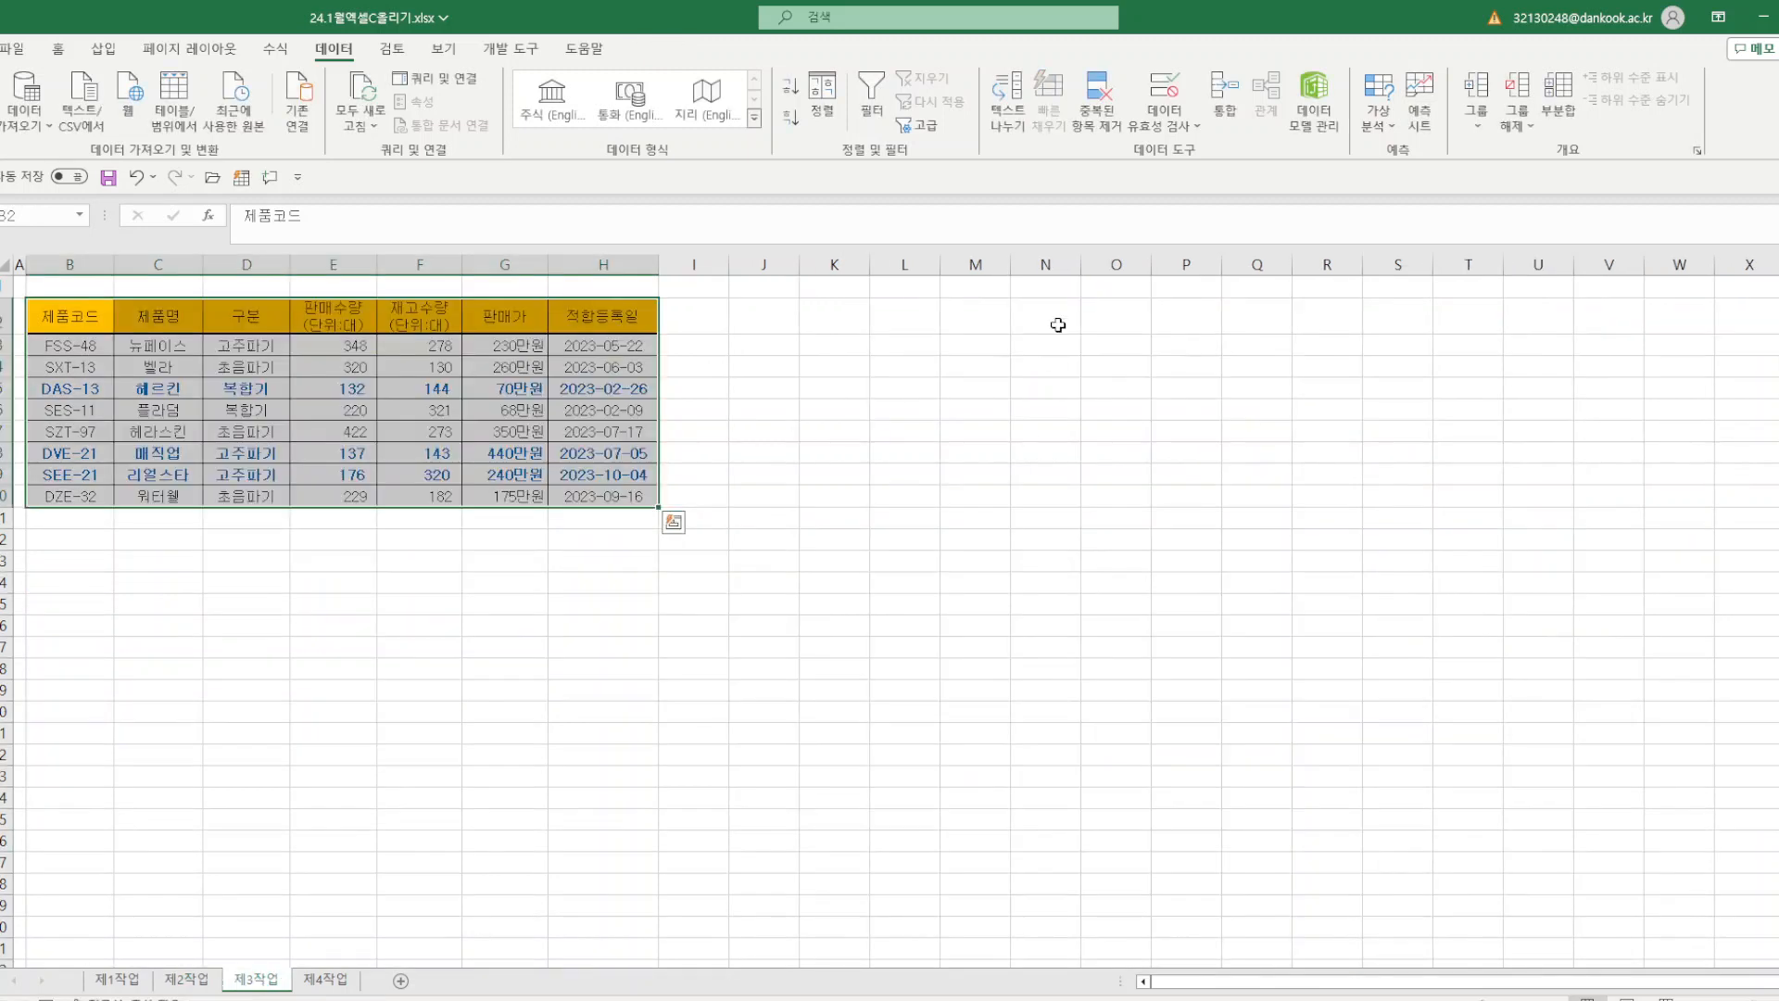
left_click(976, 367)
right_click(976, 367)
left_click(1026, 478)
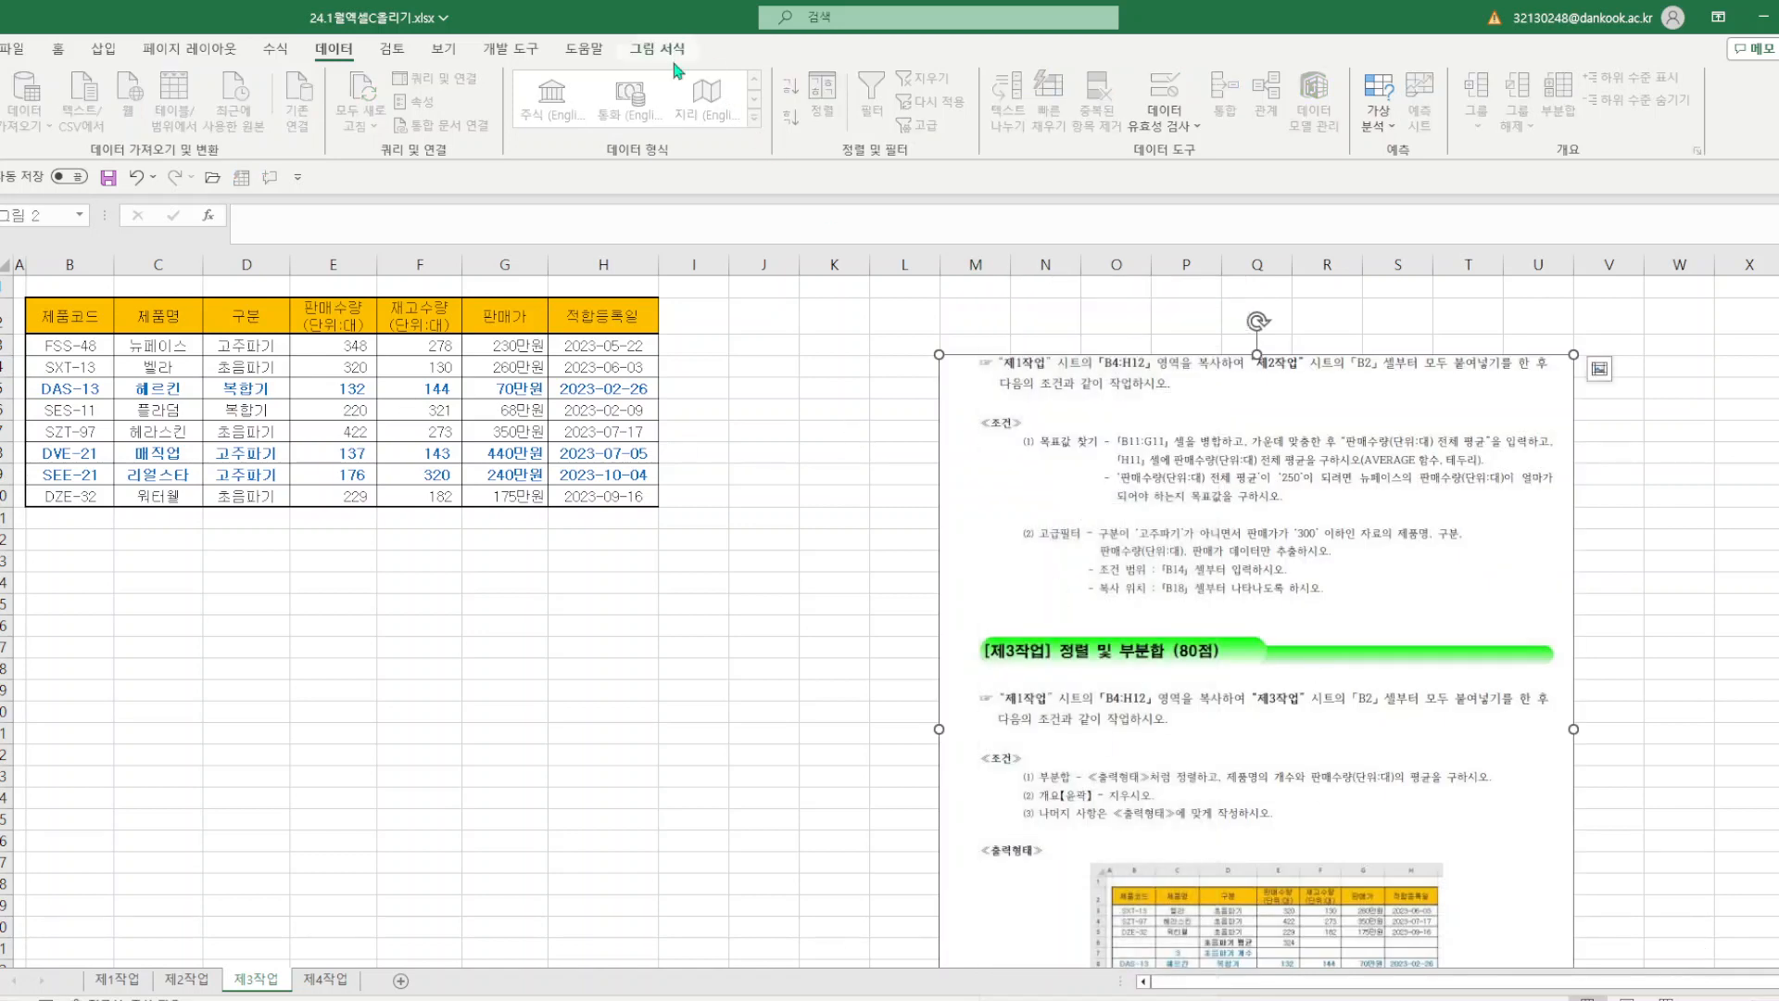
- Crop the upper part of the instruction picture so it starts just below the 제3작업 정렬 및 부분합 heading
left_click(669, 51)
left_click(1703, 104)
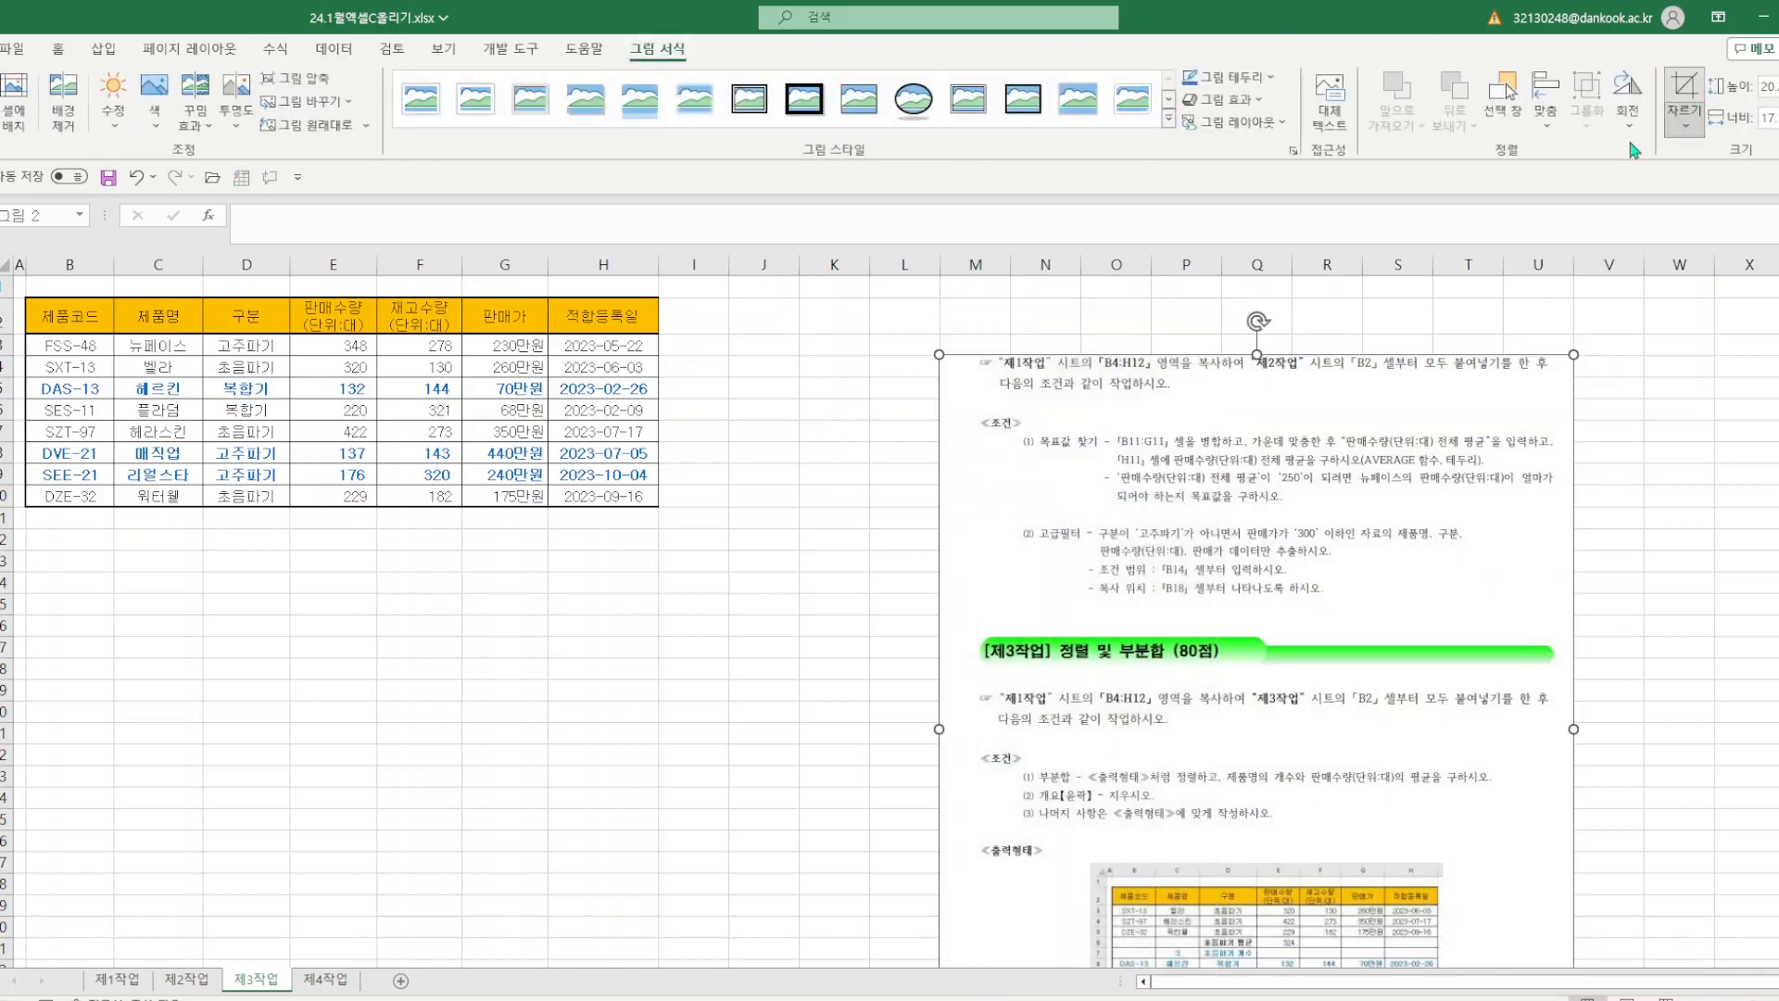
left_click_drag(1256, 357, 1256, 679)
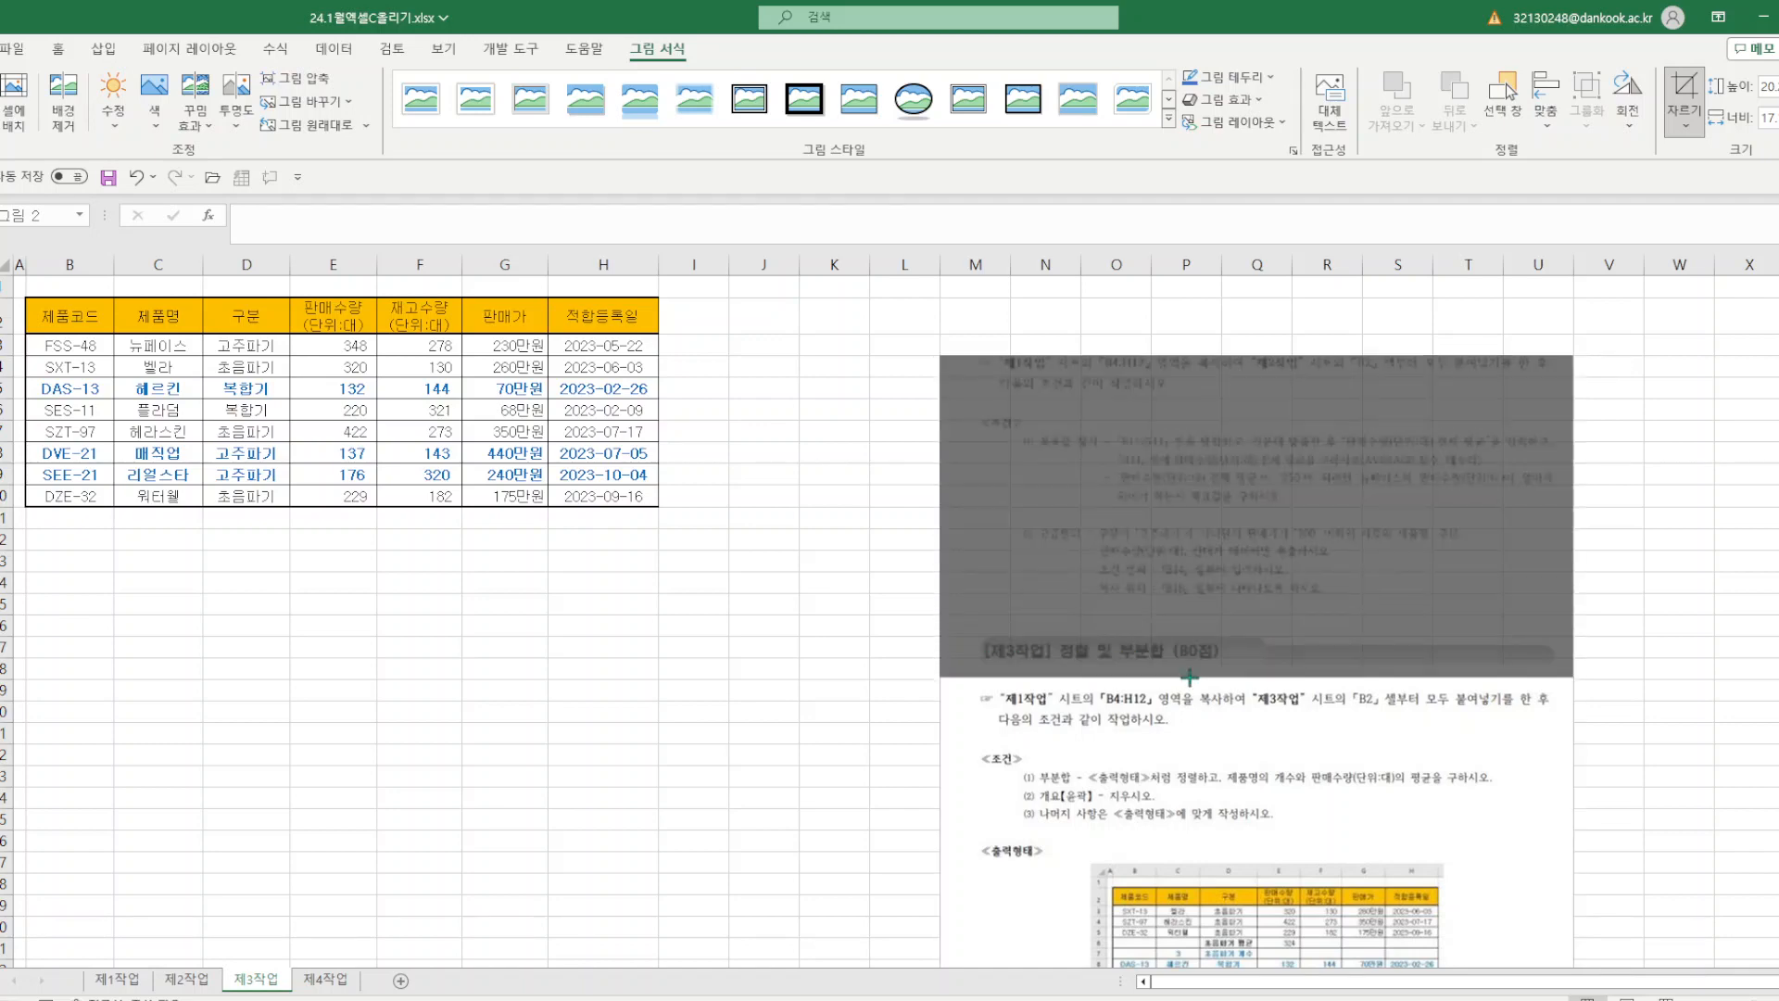
left_click(1728, 754)
- Move the cropped instruction picture up beside the table and stretch it taller and wider for readability
left_click_drag(1300, 809, 1254, 427)
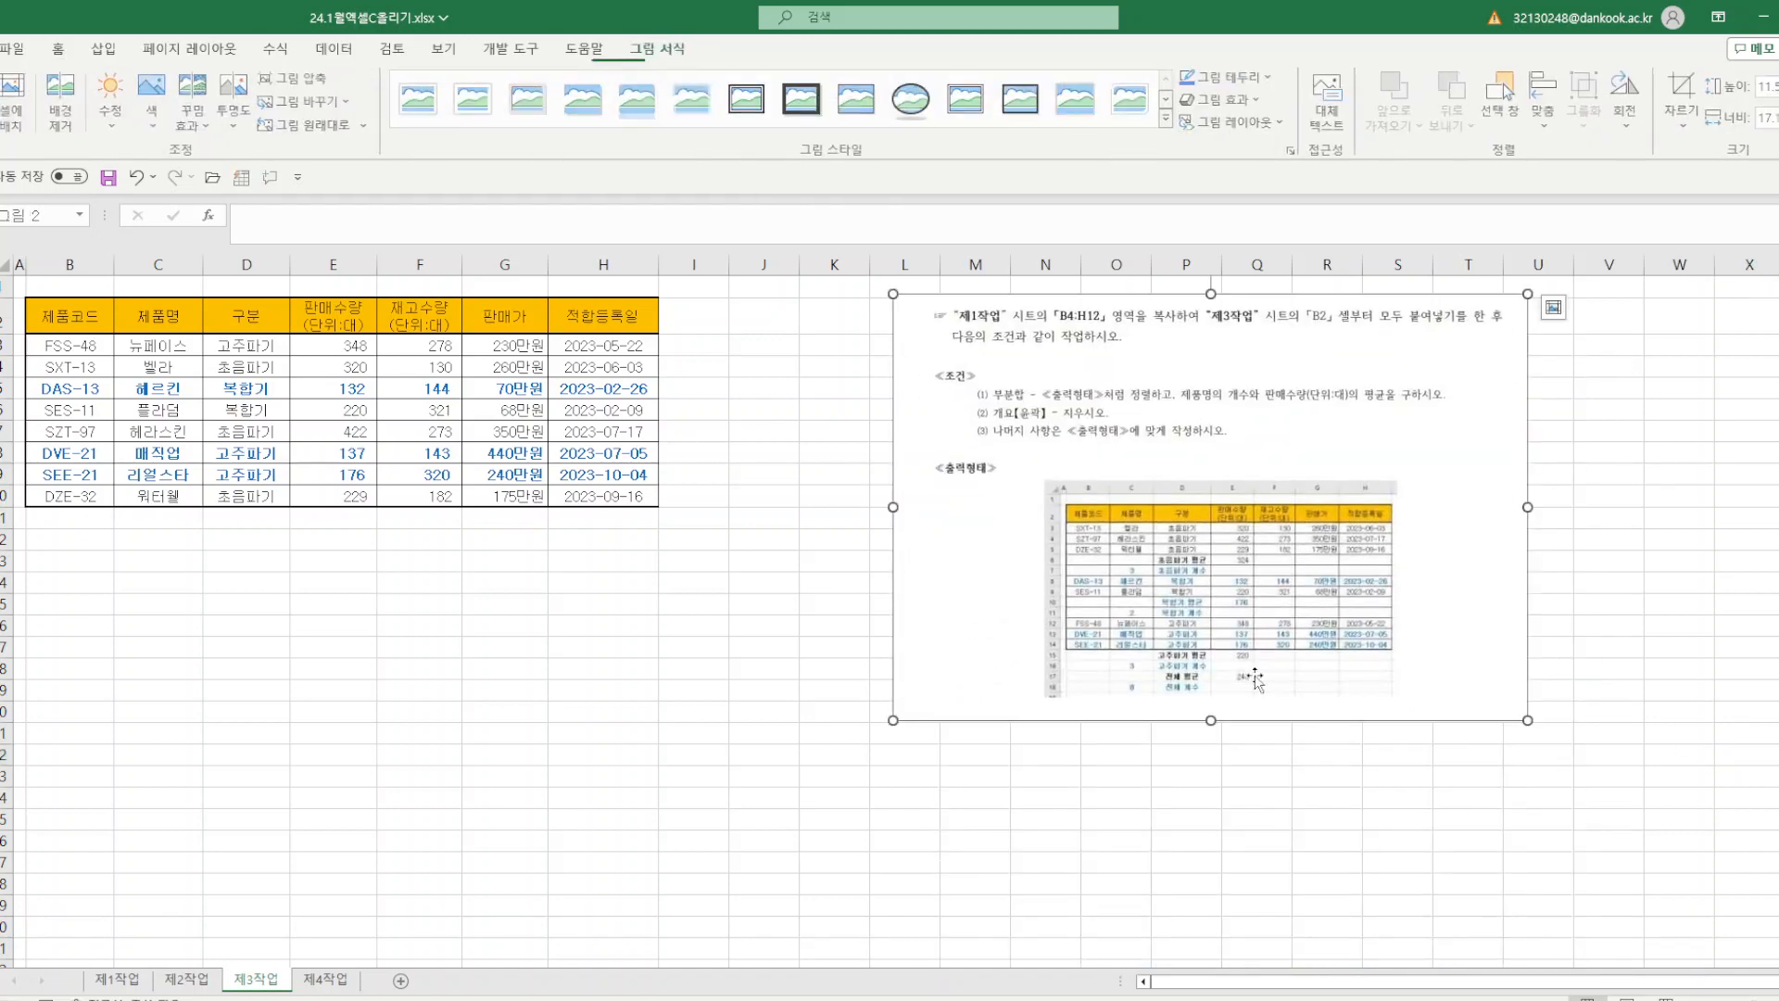
left_click_drag(1212, 721, 1213, 801)
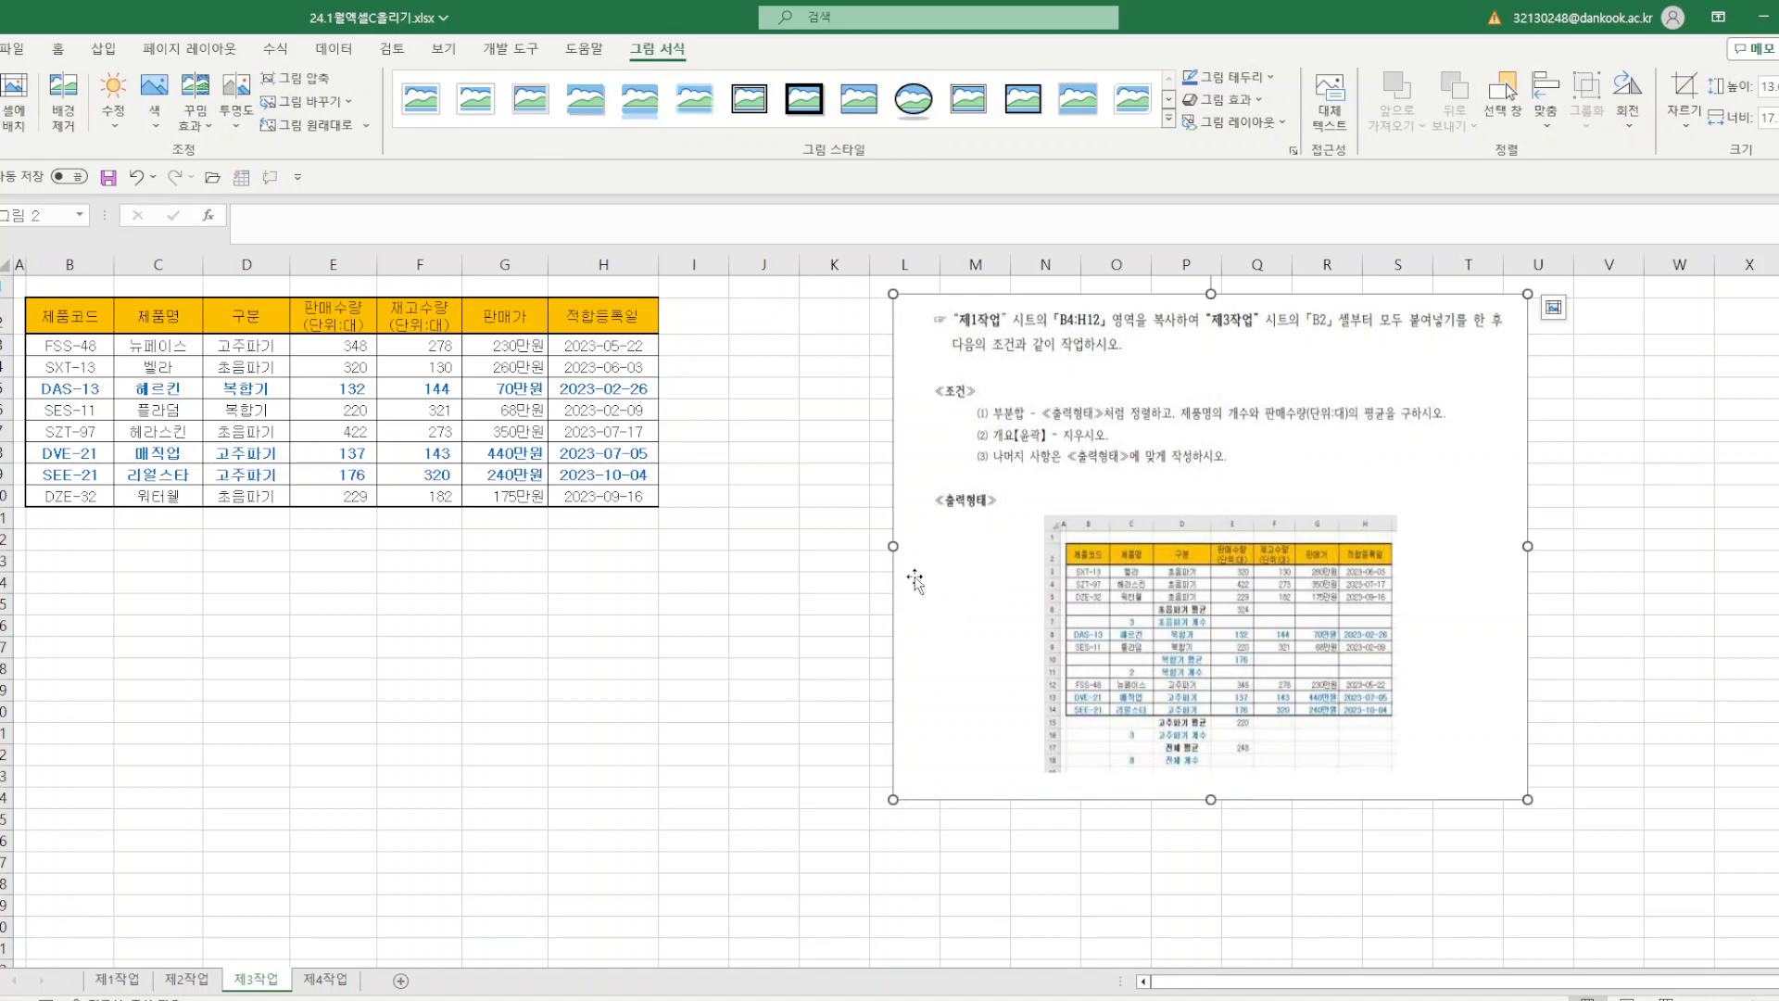
left_click_drag(892, 547, 802, 556)
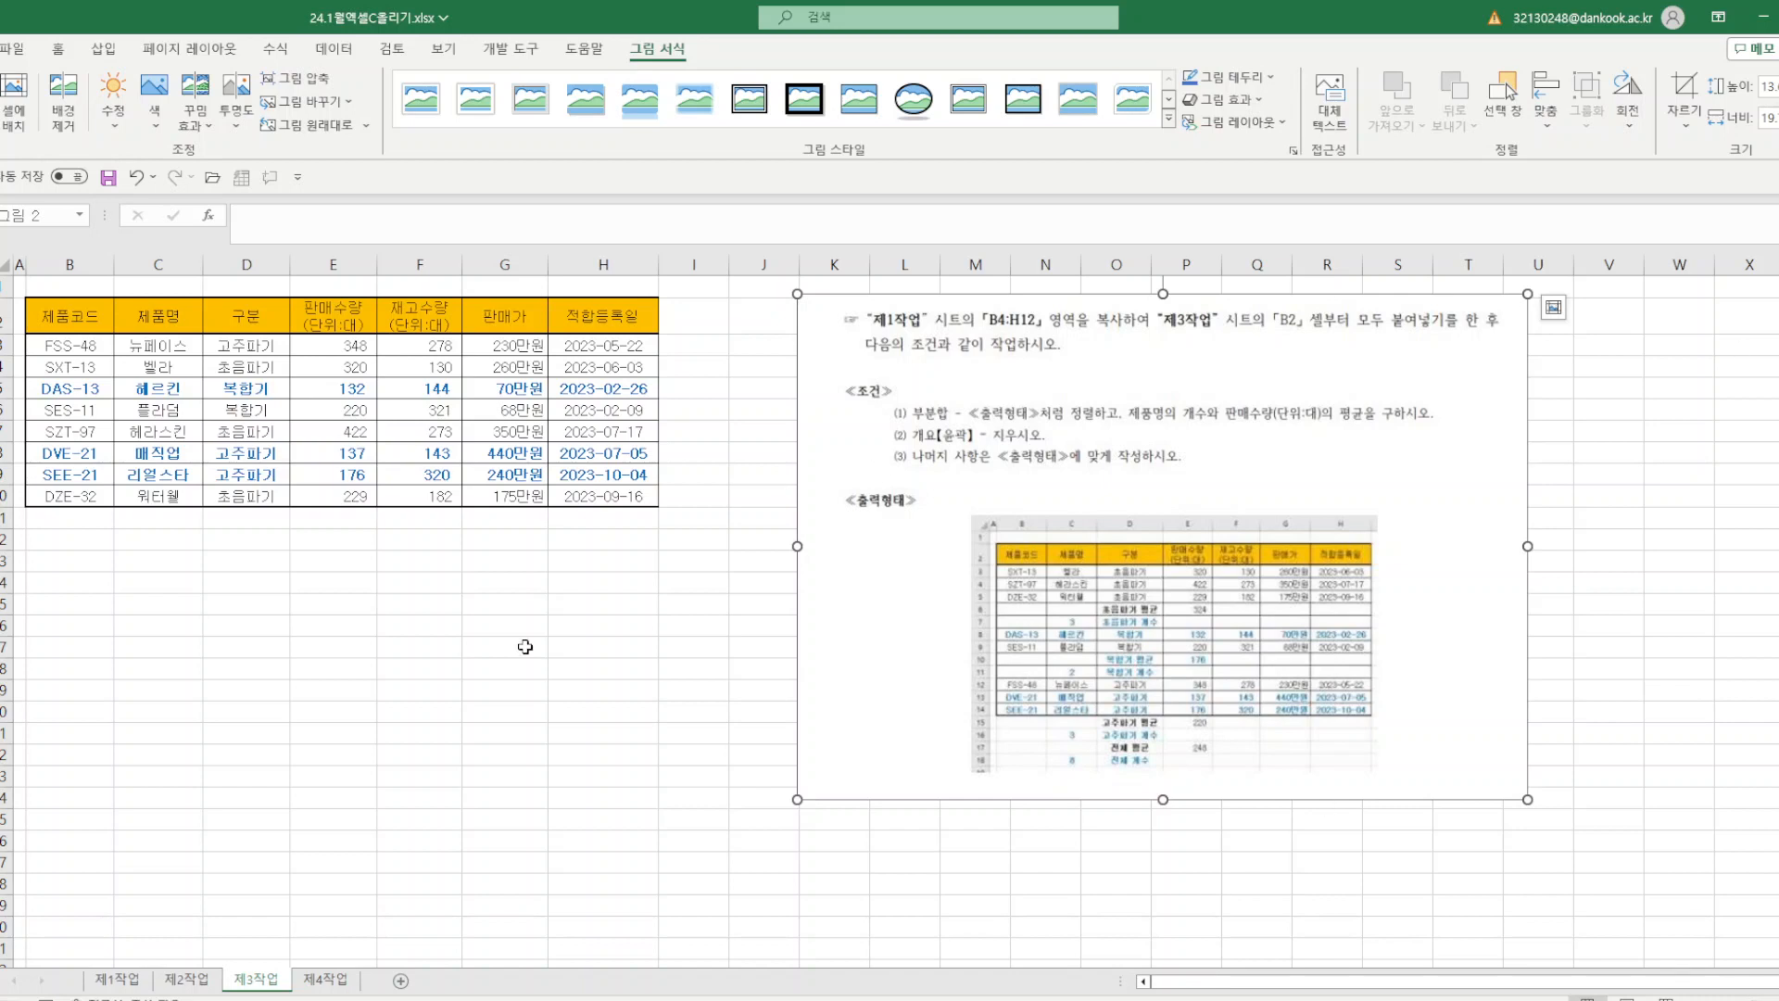
- Sort the 제3작업 table by the 구분 column in descending order
left_click(220, 310)
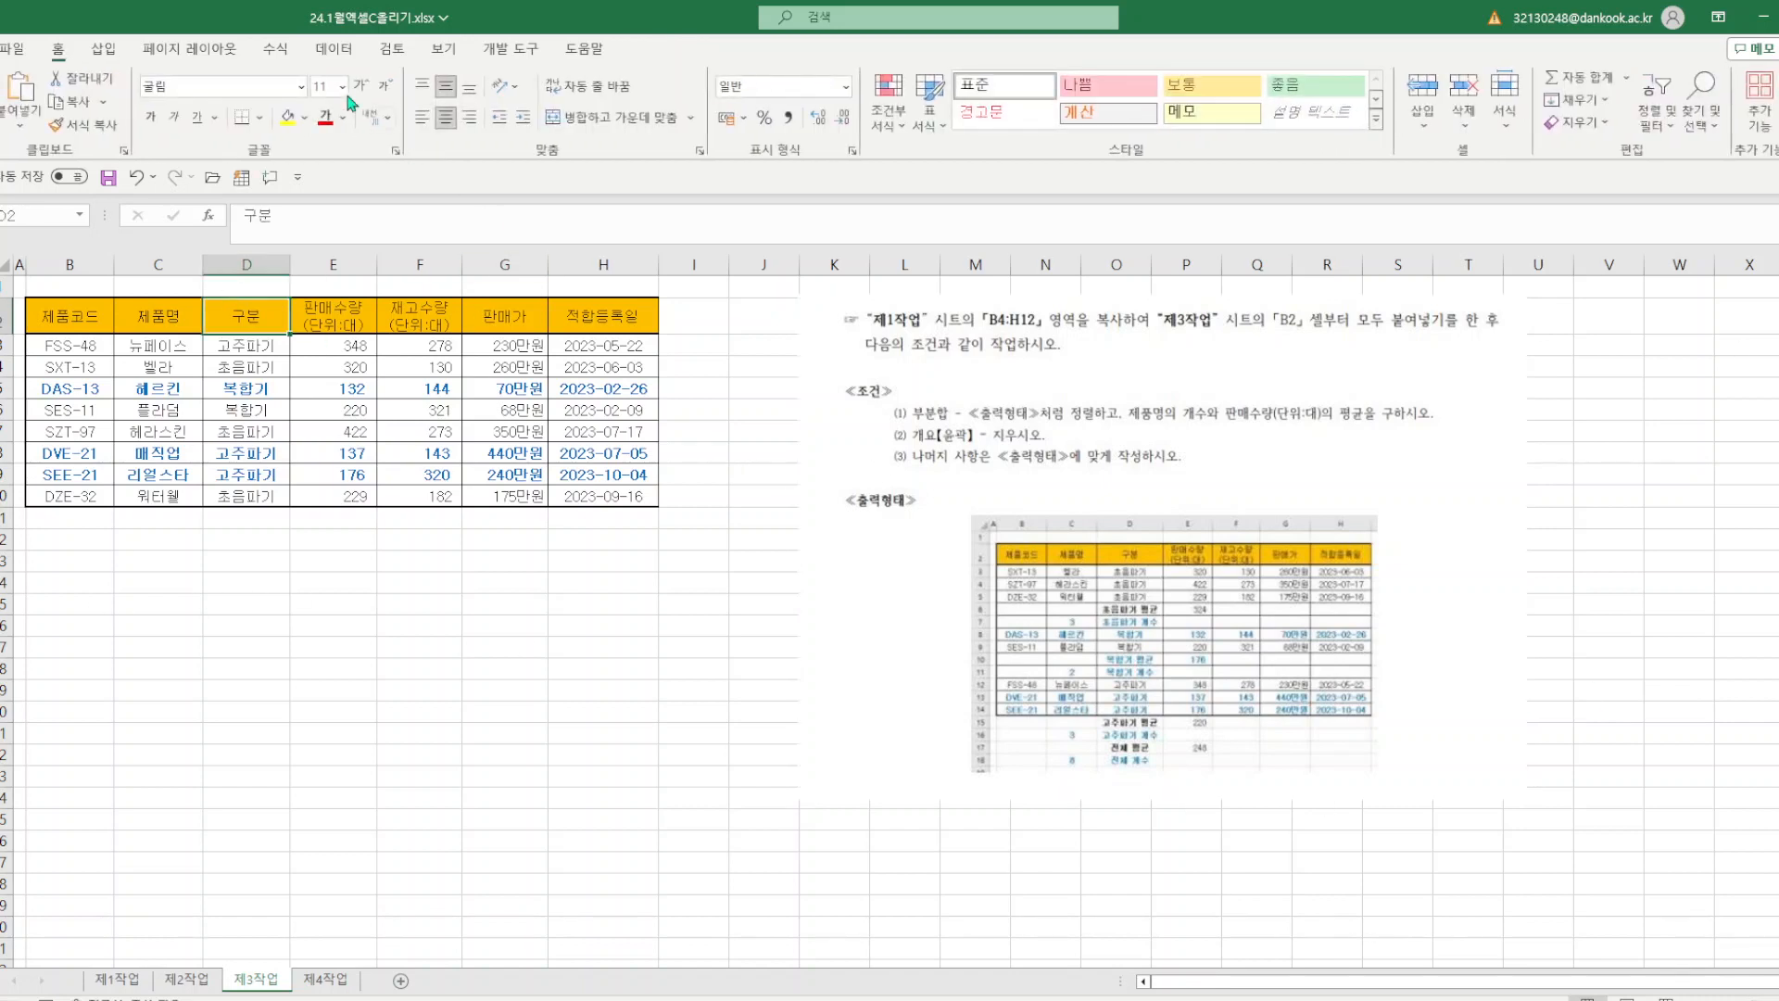
left_click(334, 48)
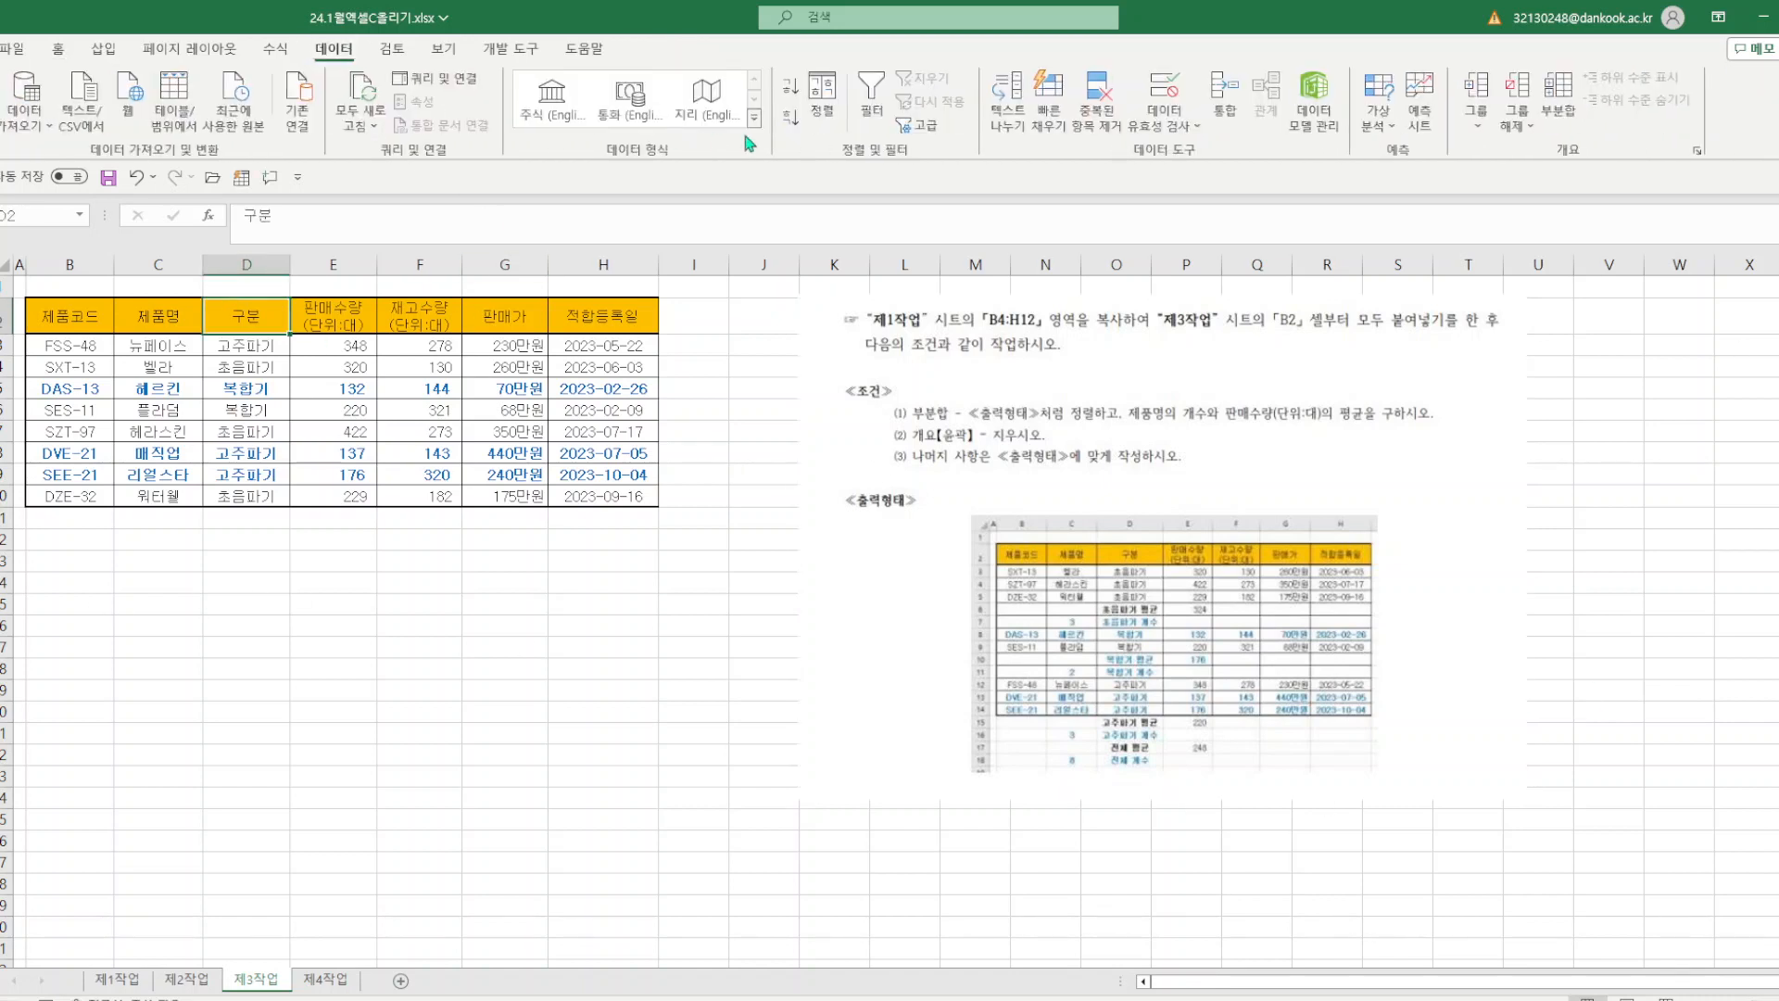
left_click(790, 119)
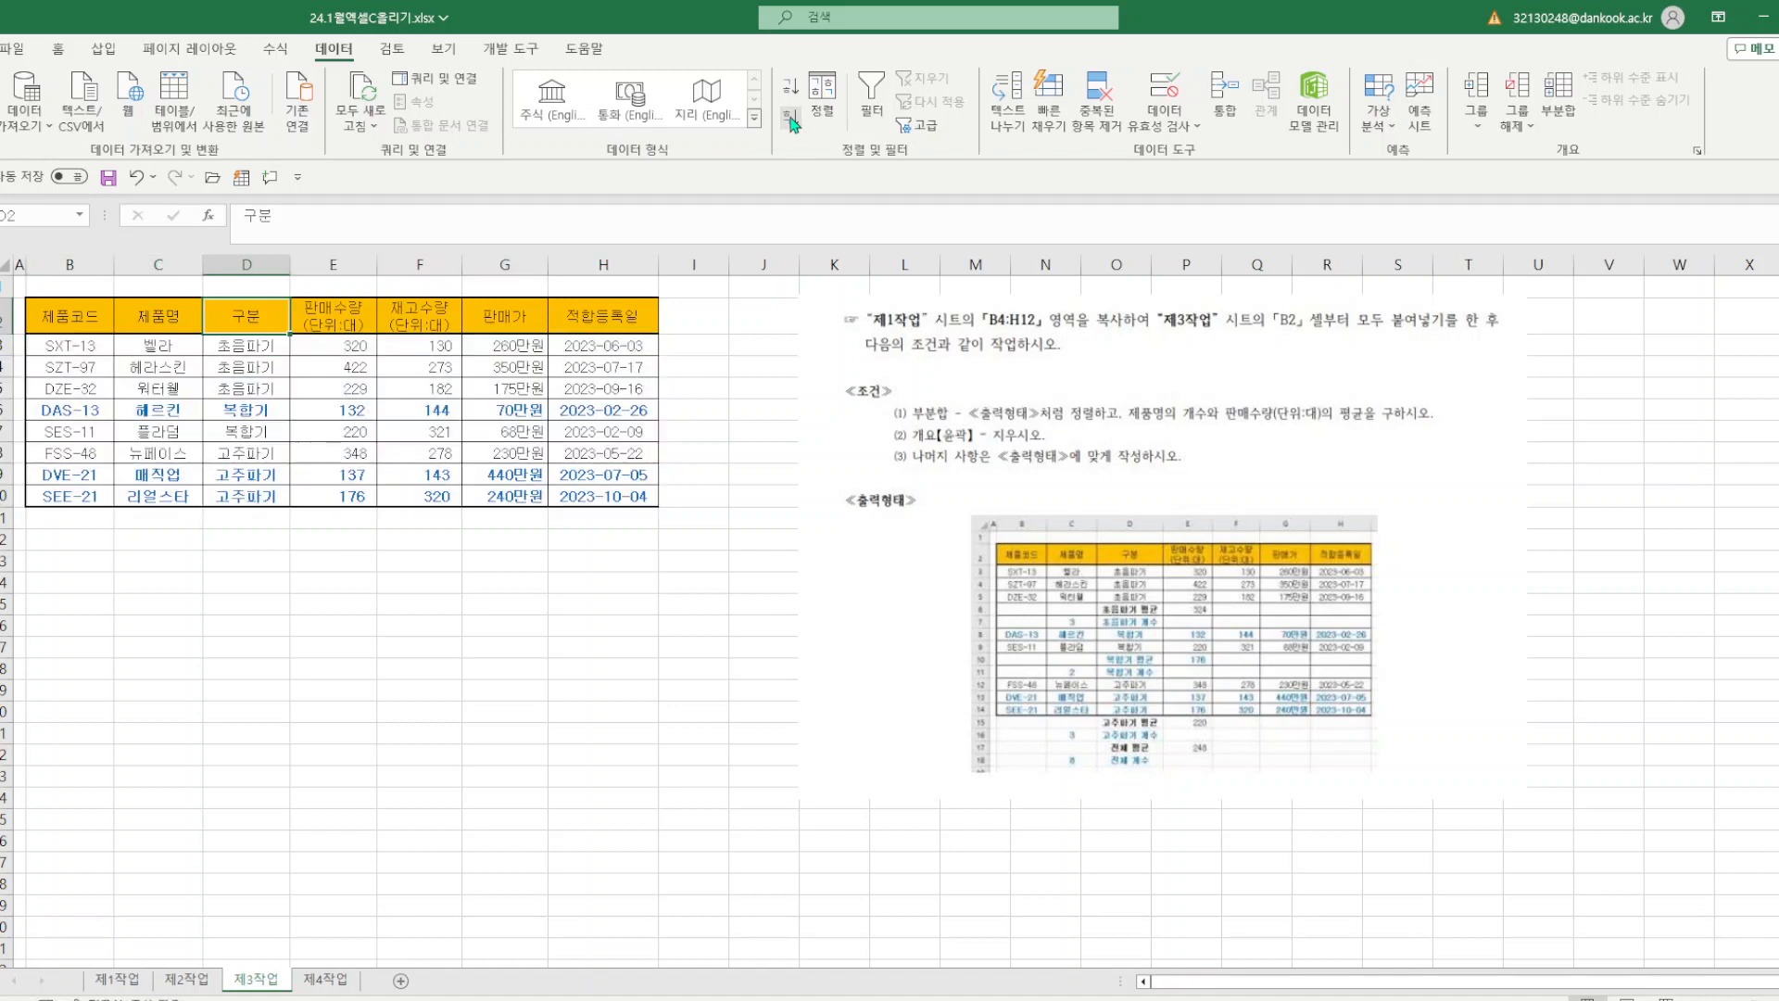
- Add subtotals to the 제3작업 table, grouped by 구분, using the 개수 function on 제품명 only
left_click(1558, 97)
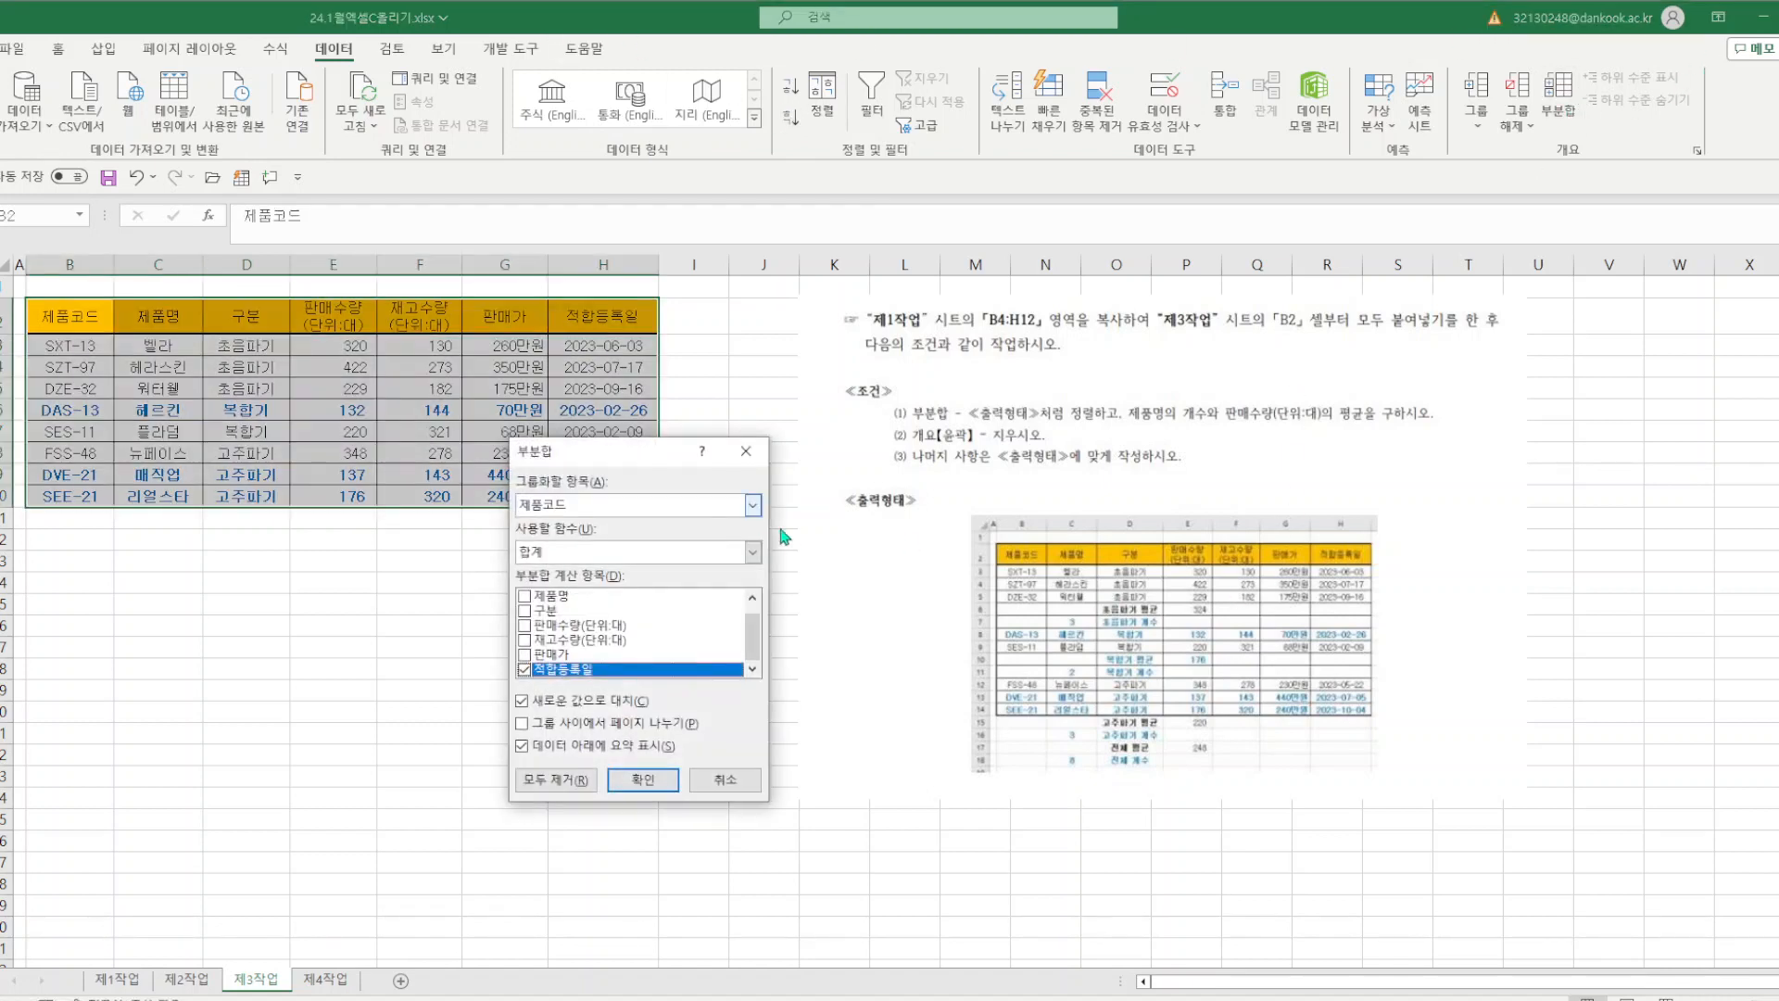
left_click(750, 510)
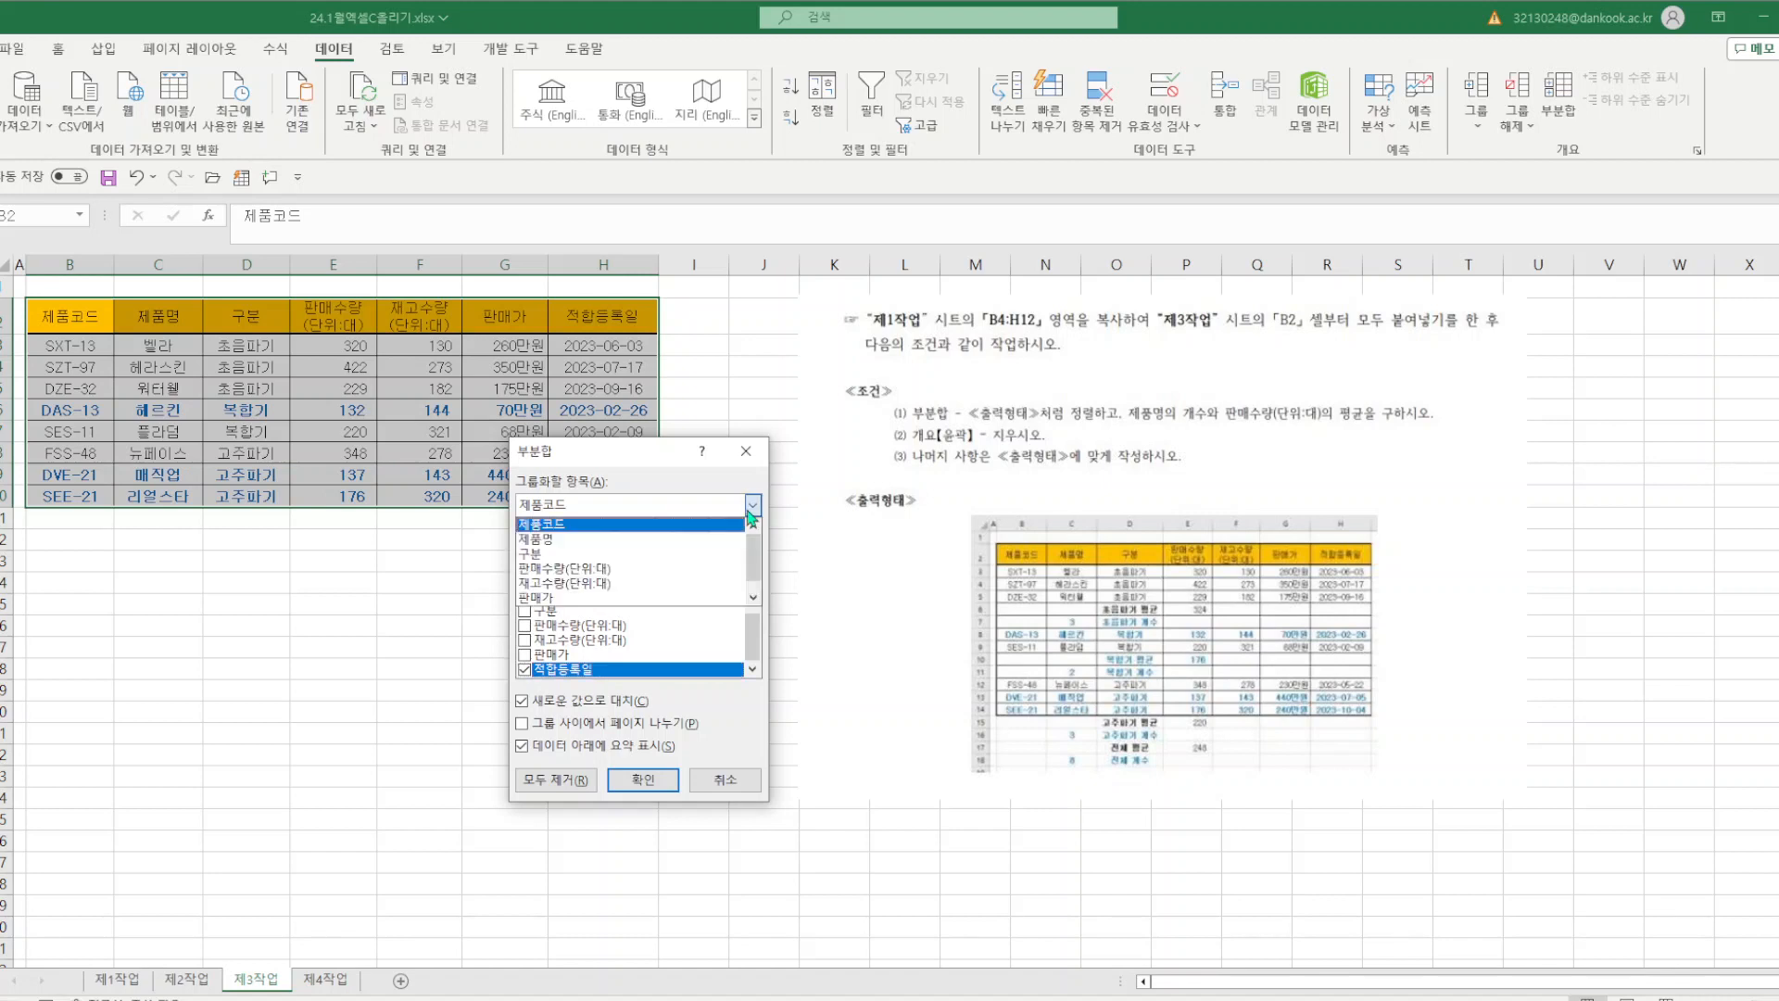
left_click(541, 561)
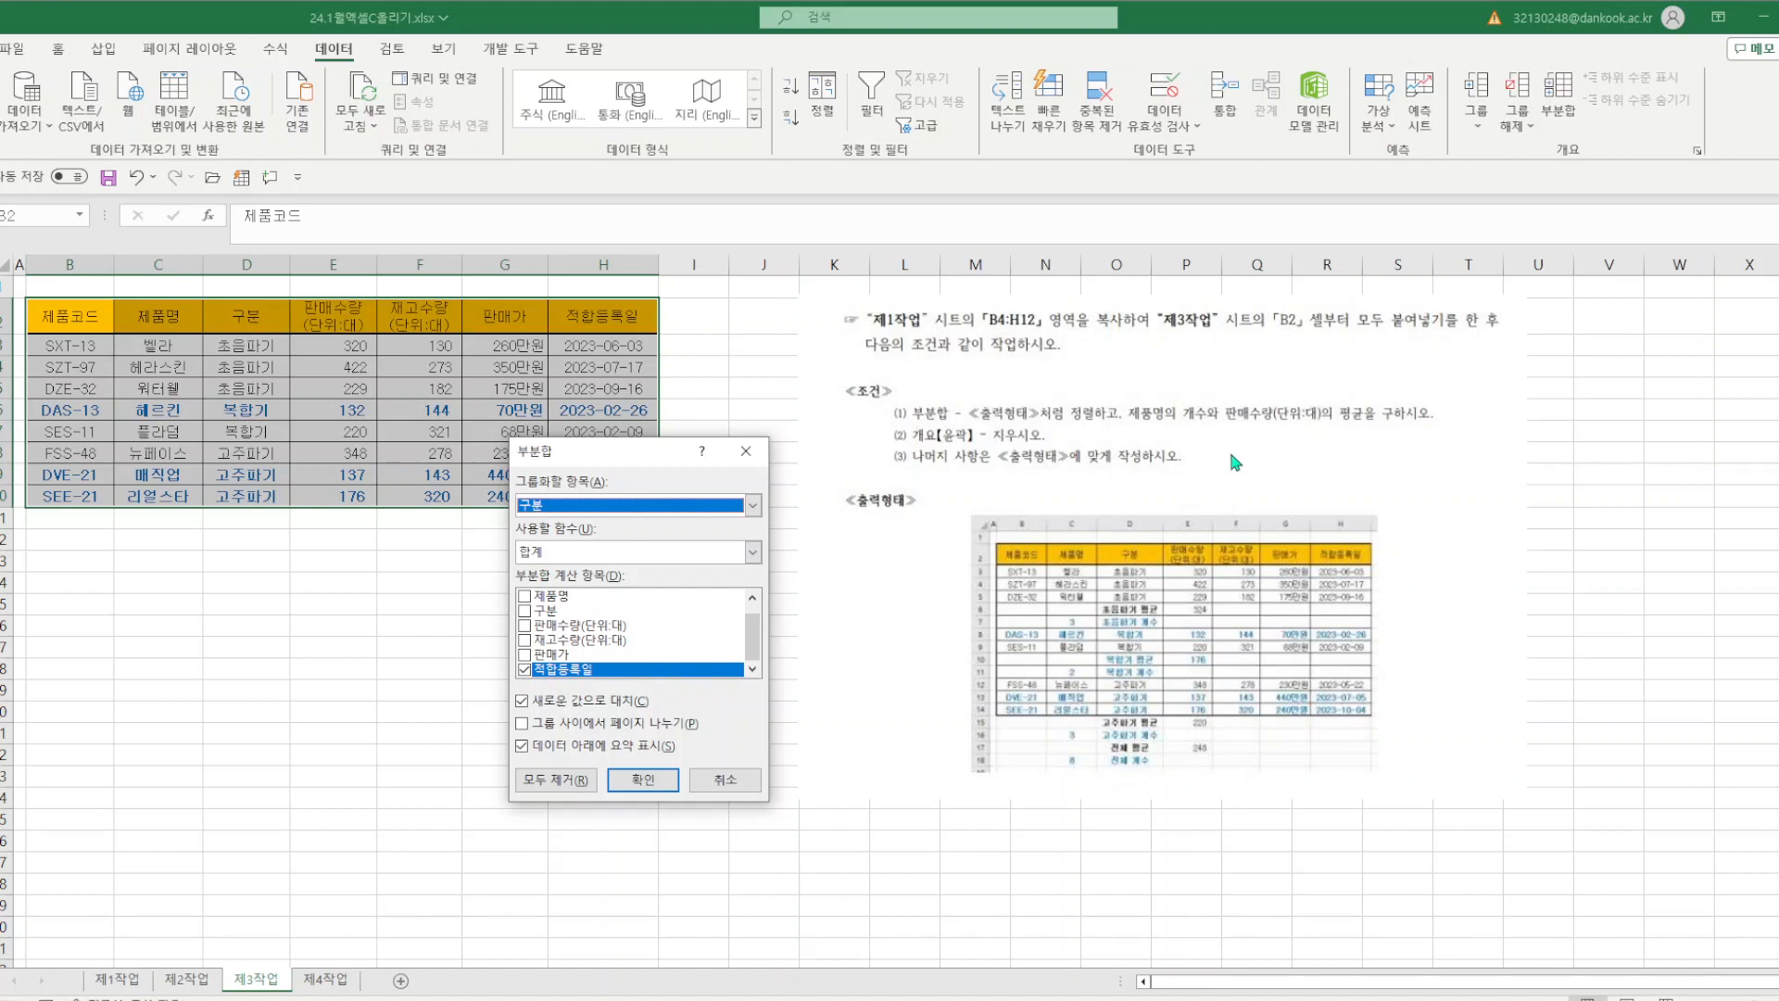
left_click(753, 551)
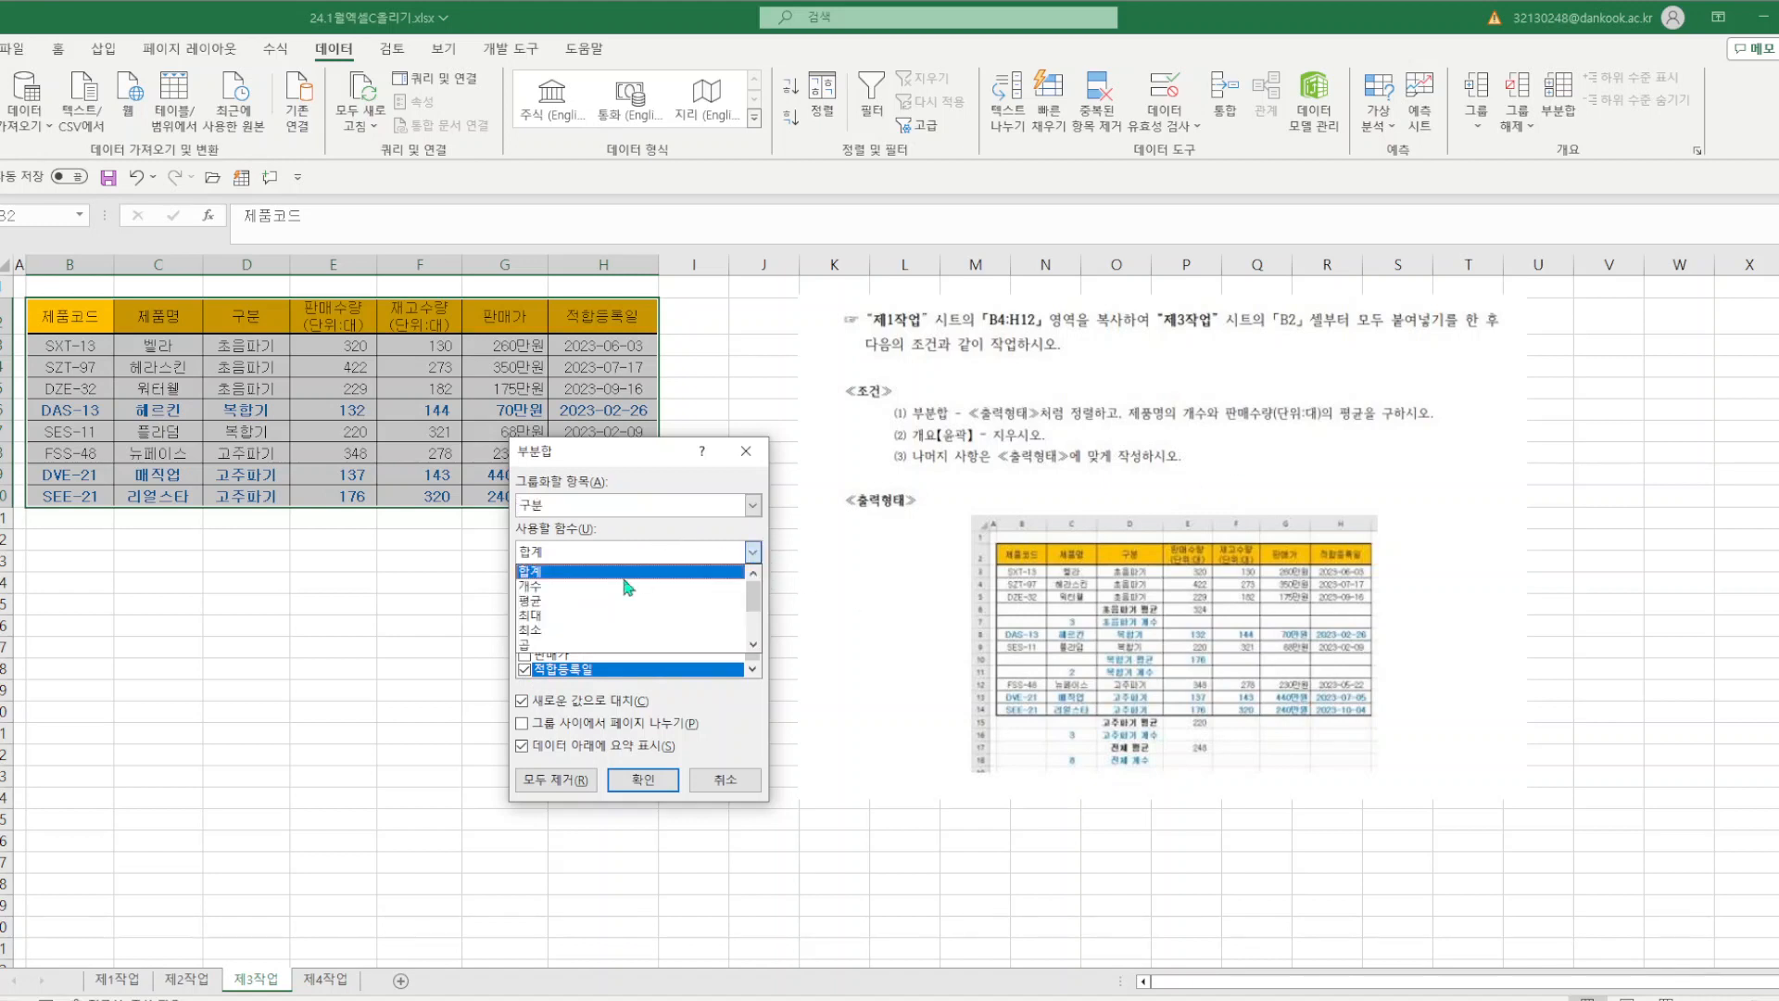
left_click(543, 587)
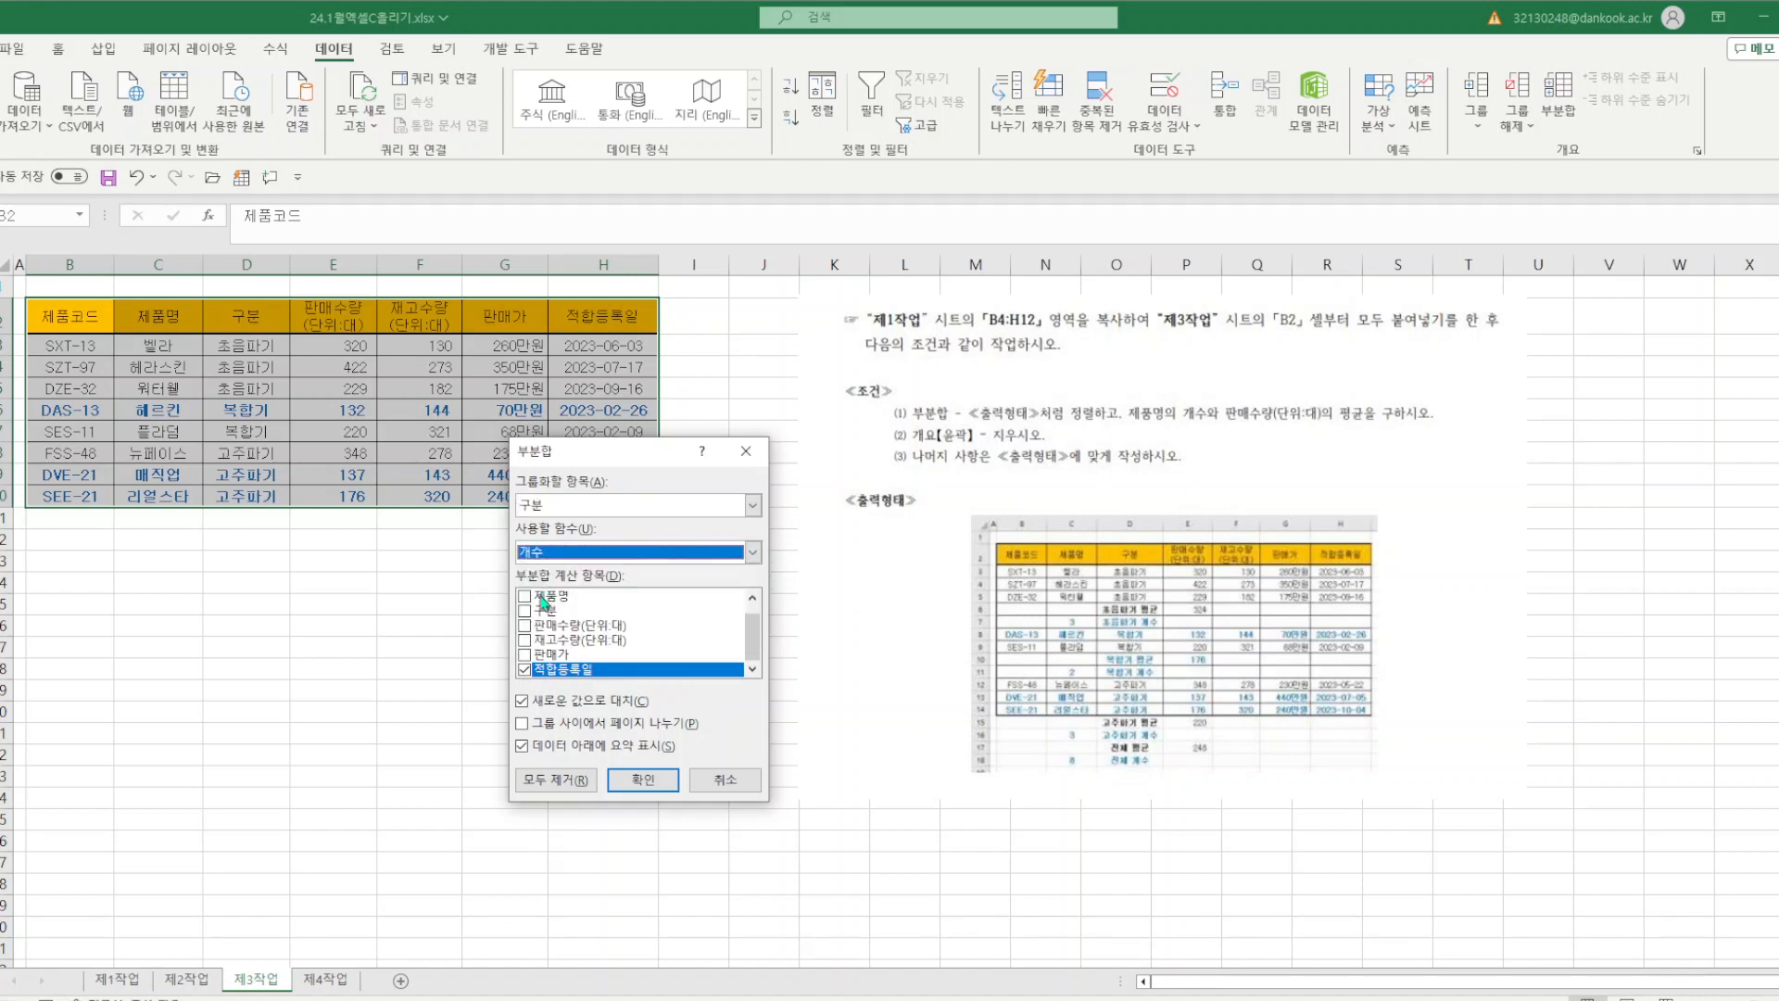
left_click(525, 670)
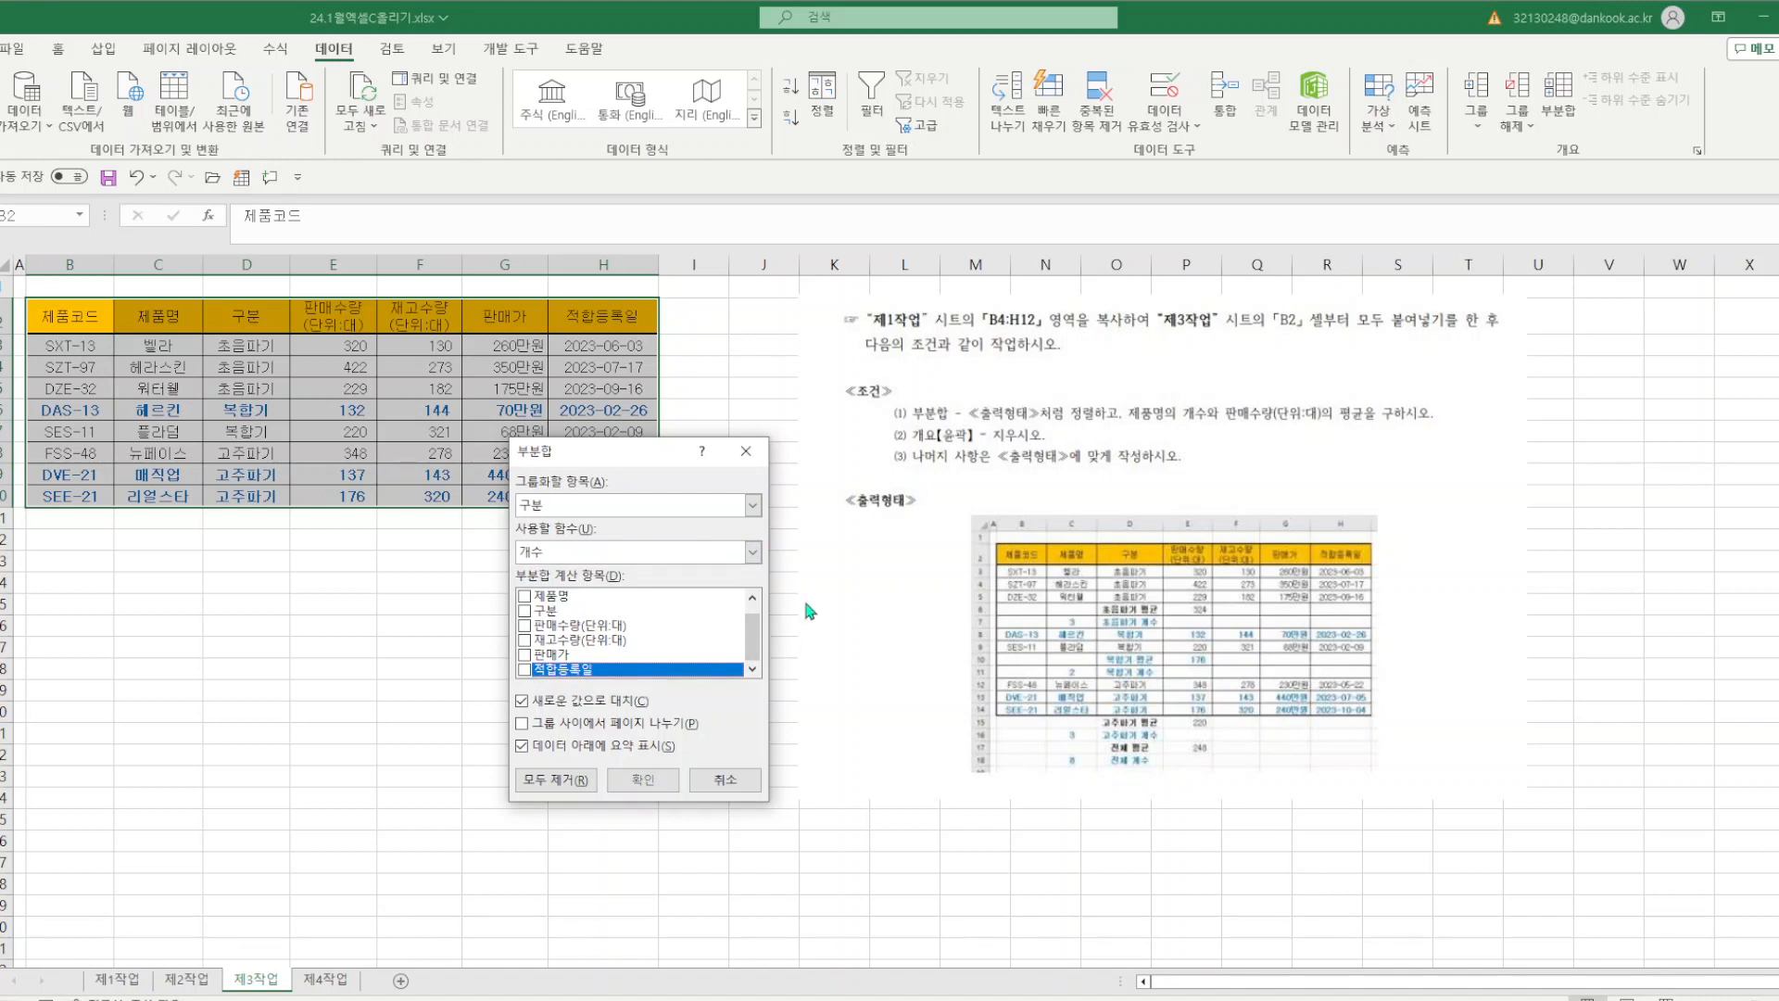
left_click(524, 595)
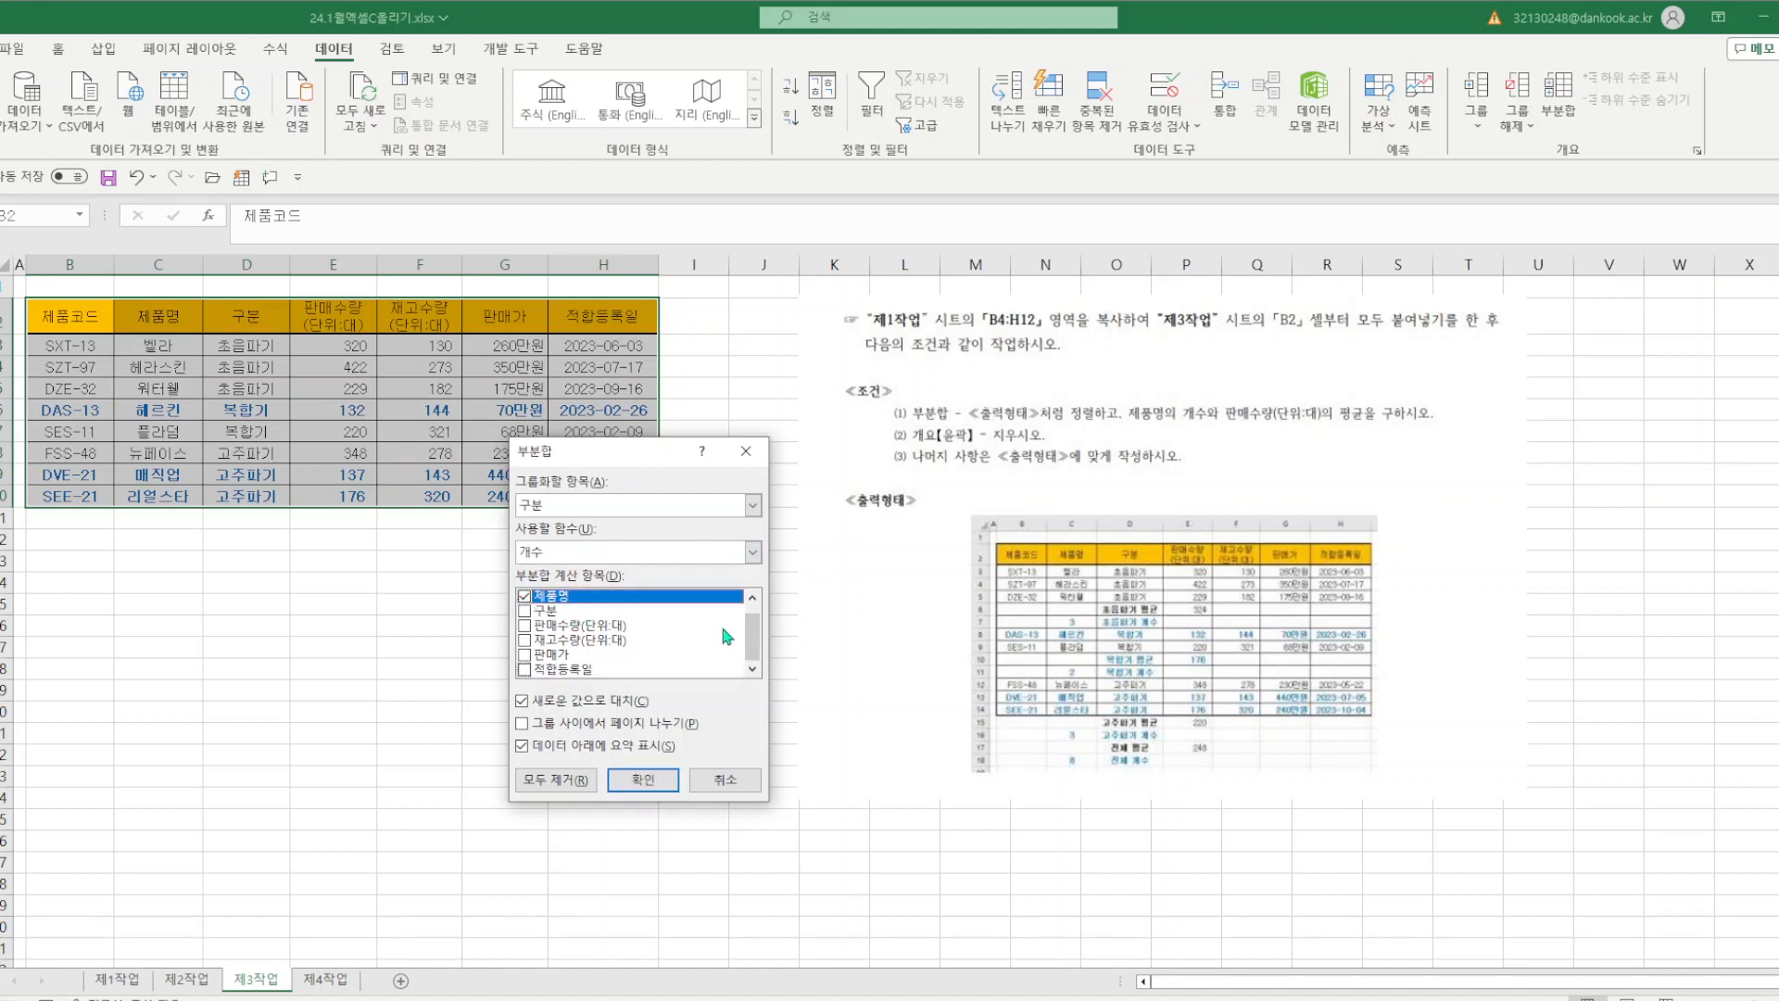
left_click(643, 779)
- Add a second subtotal by 구분 using the 평균 function on 판매수량(단위:대) only, keeping the existing count subtotals
left_click(1557, 93)
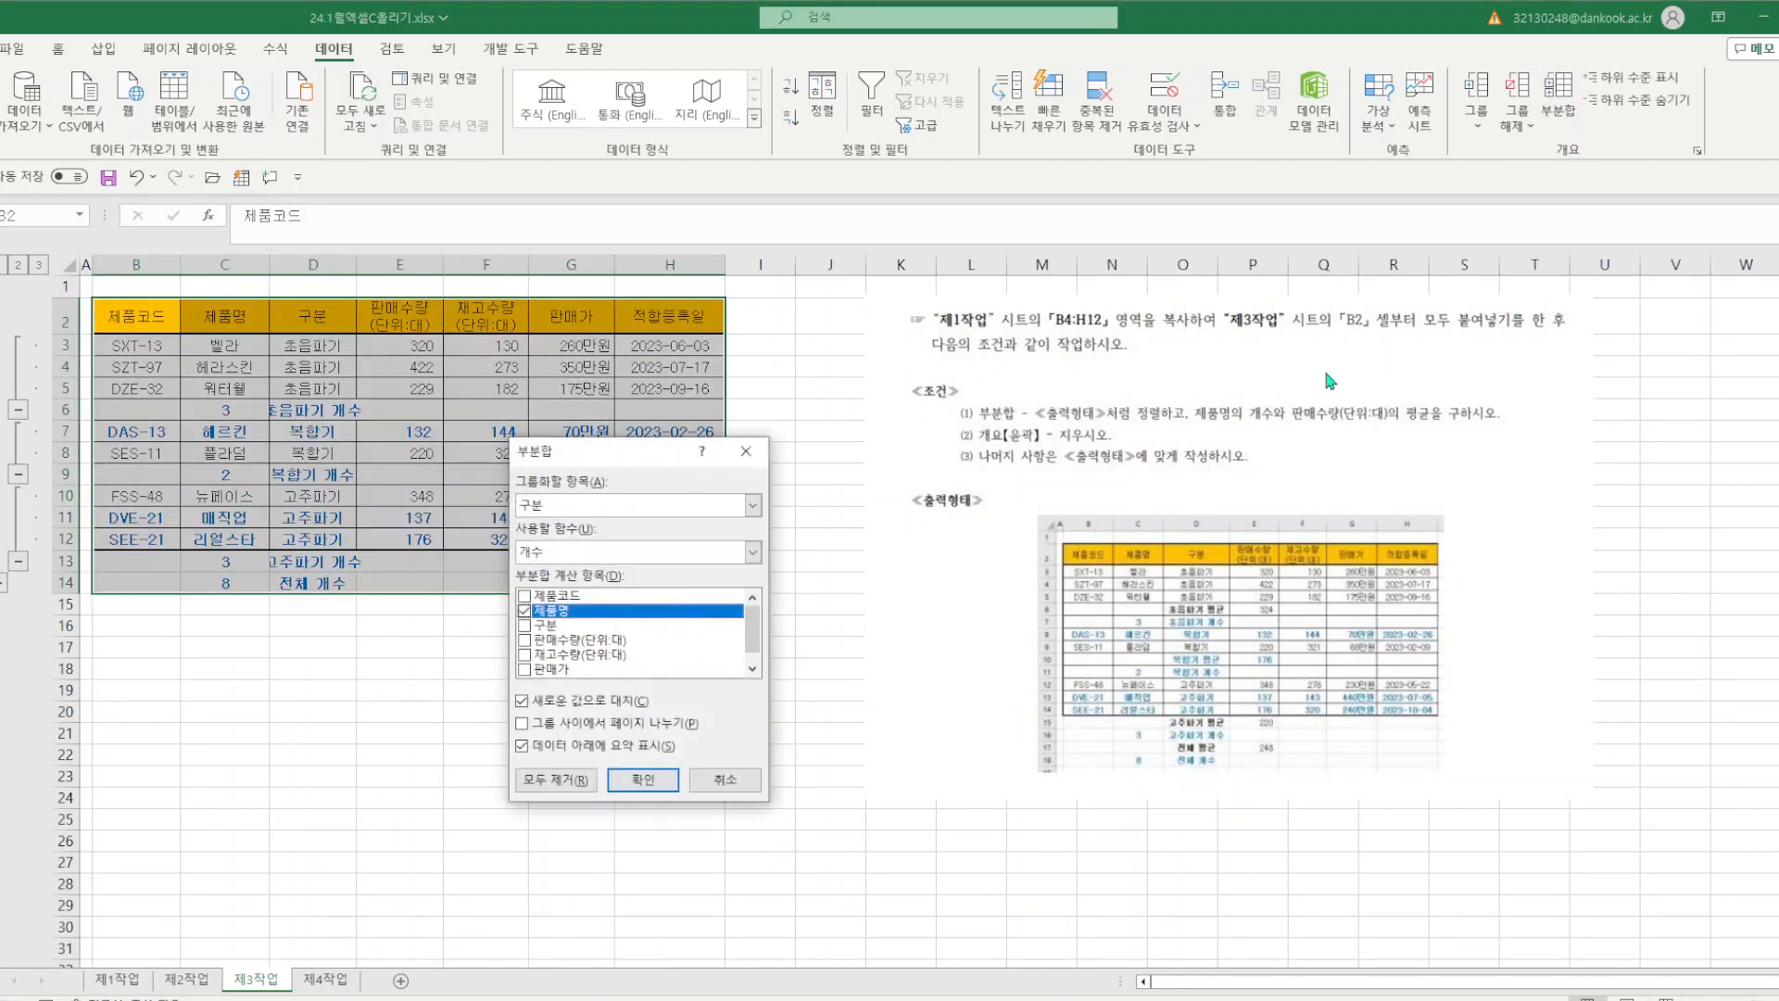
left_click(753, 553)
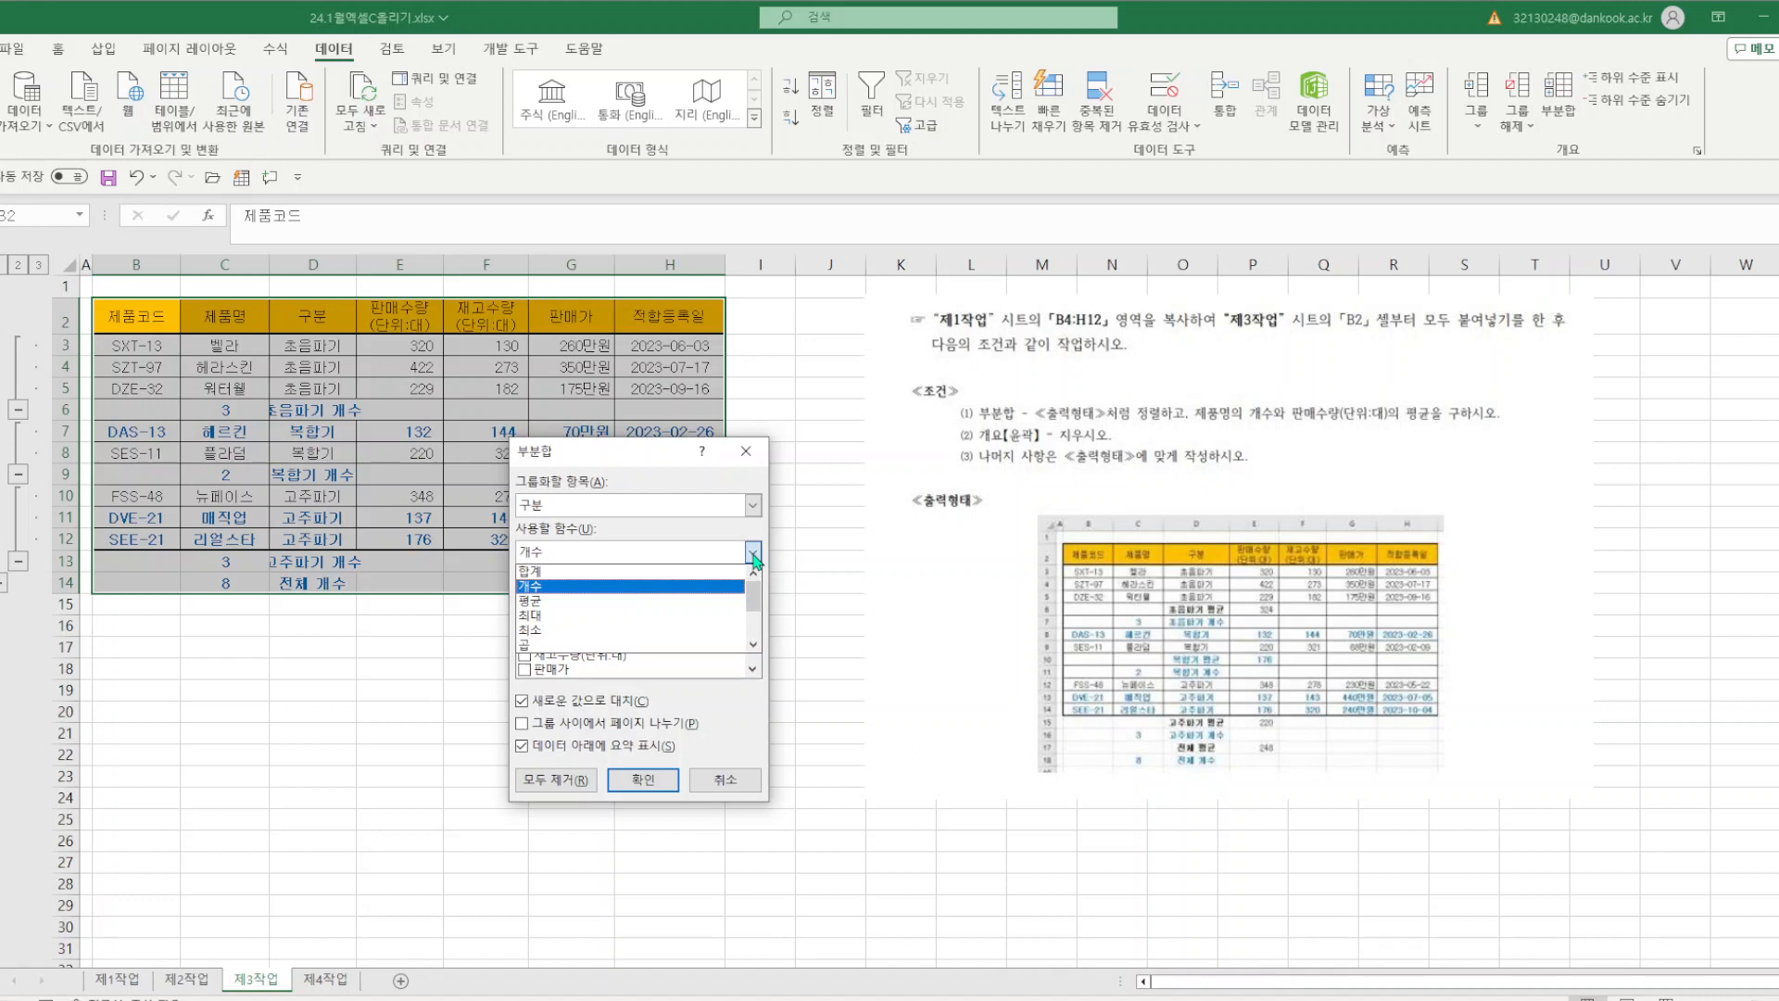
left_click(524, 600)
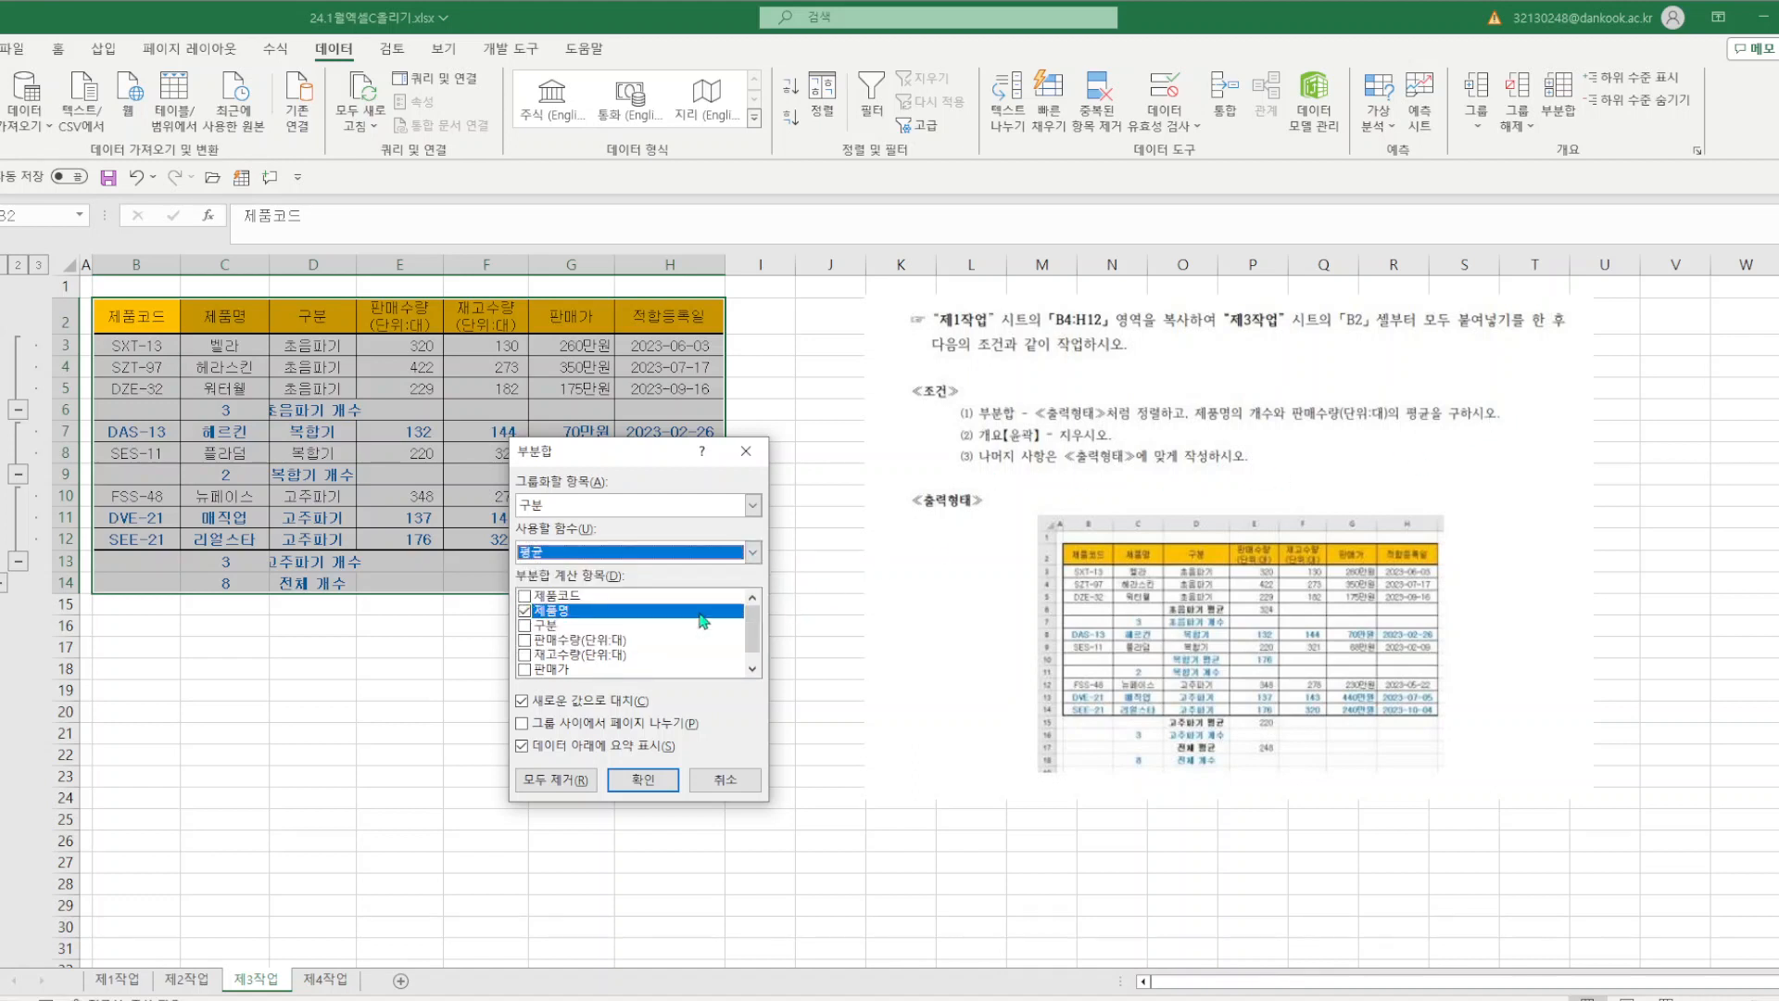
left_click(526, 612)
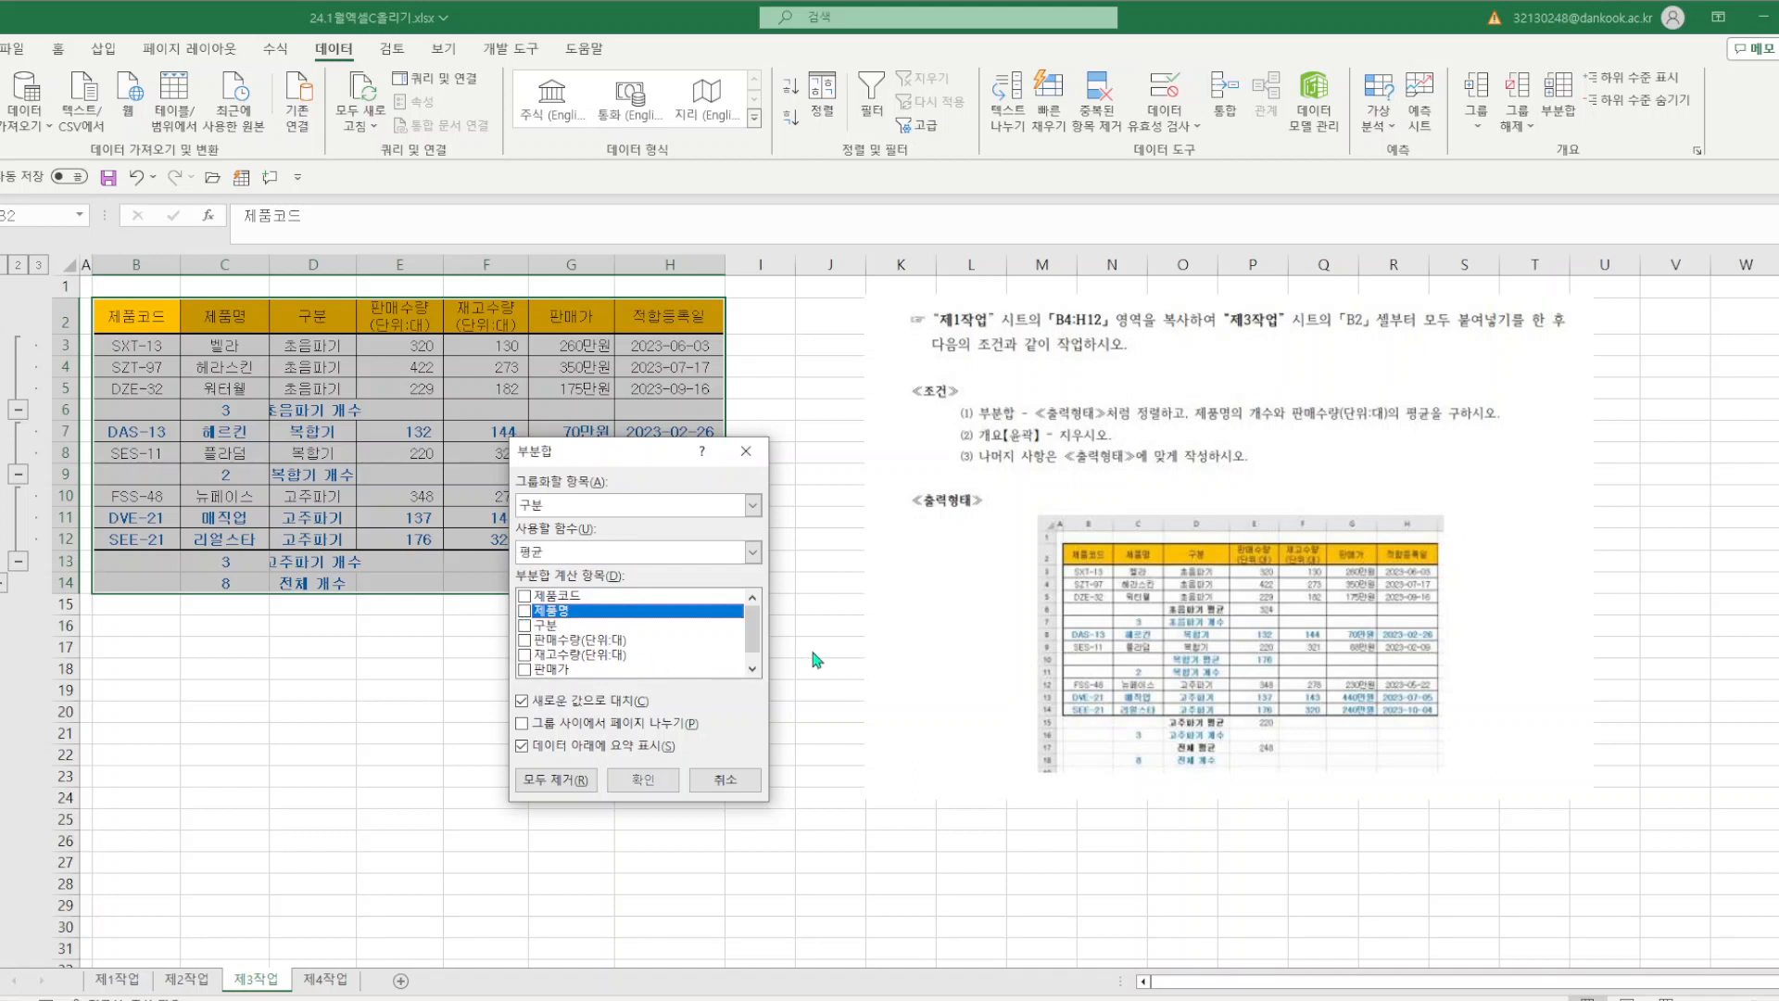
scroll(752, 630, "down", 1)
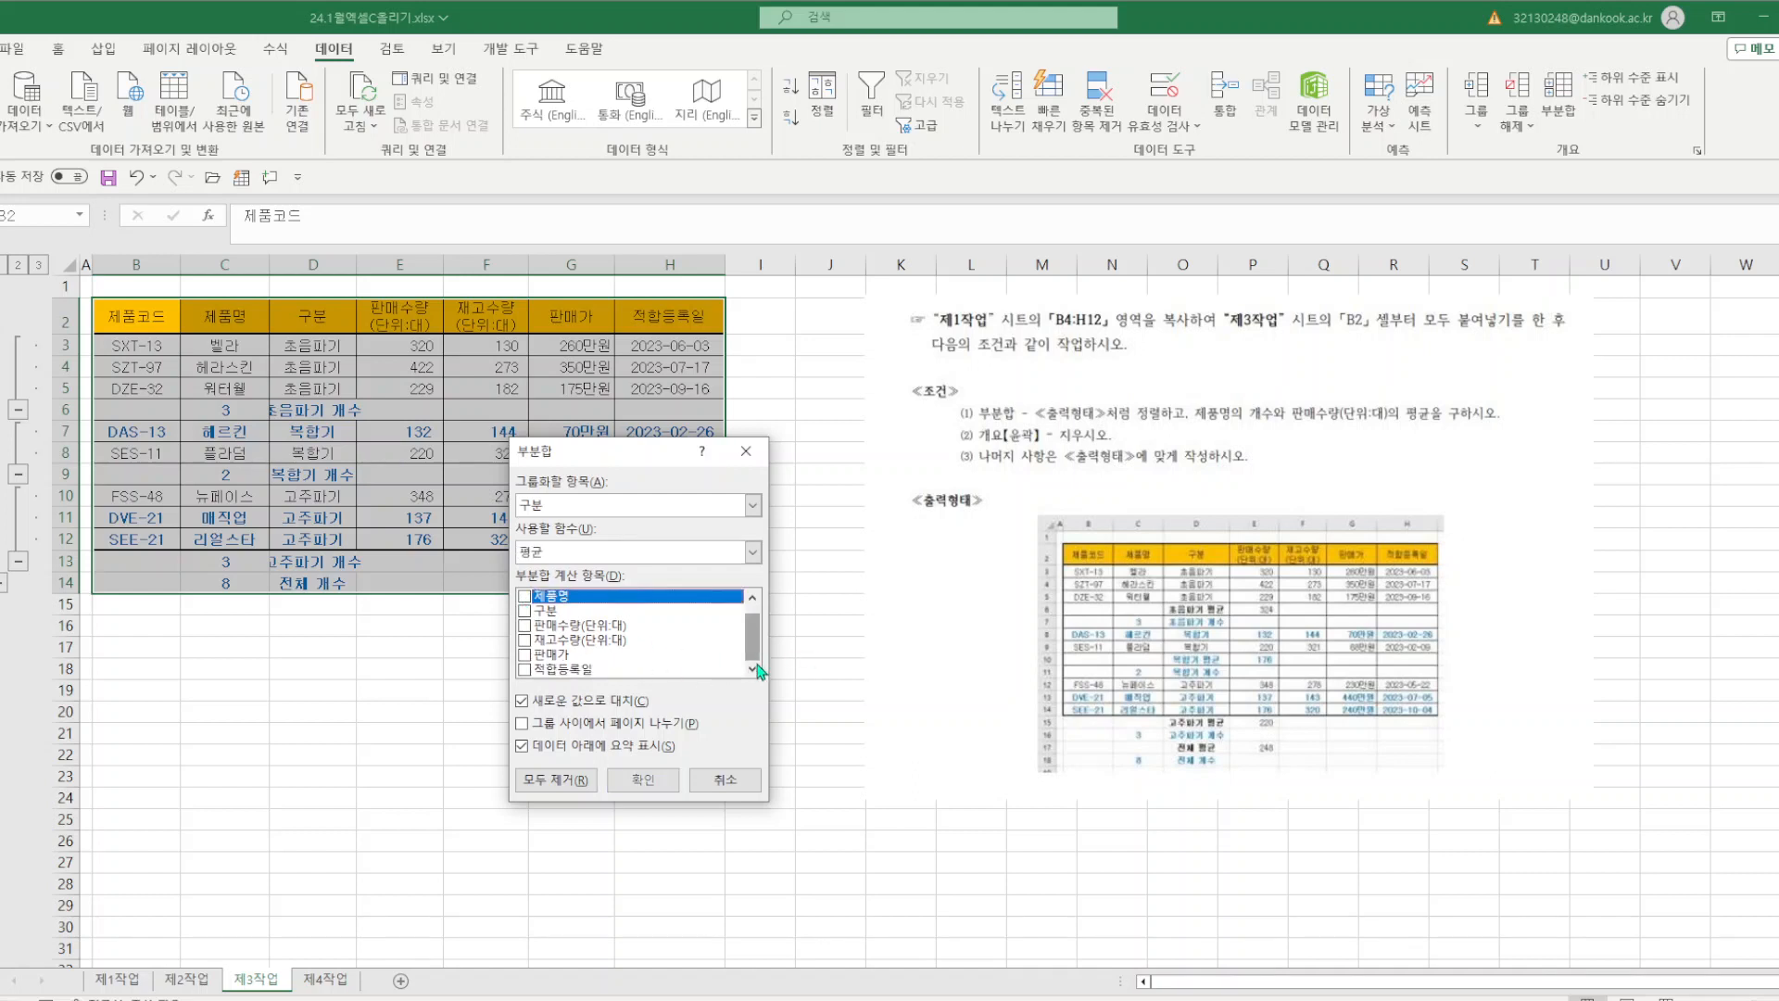
left_click(525, 626)
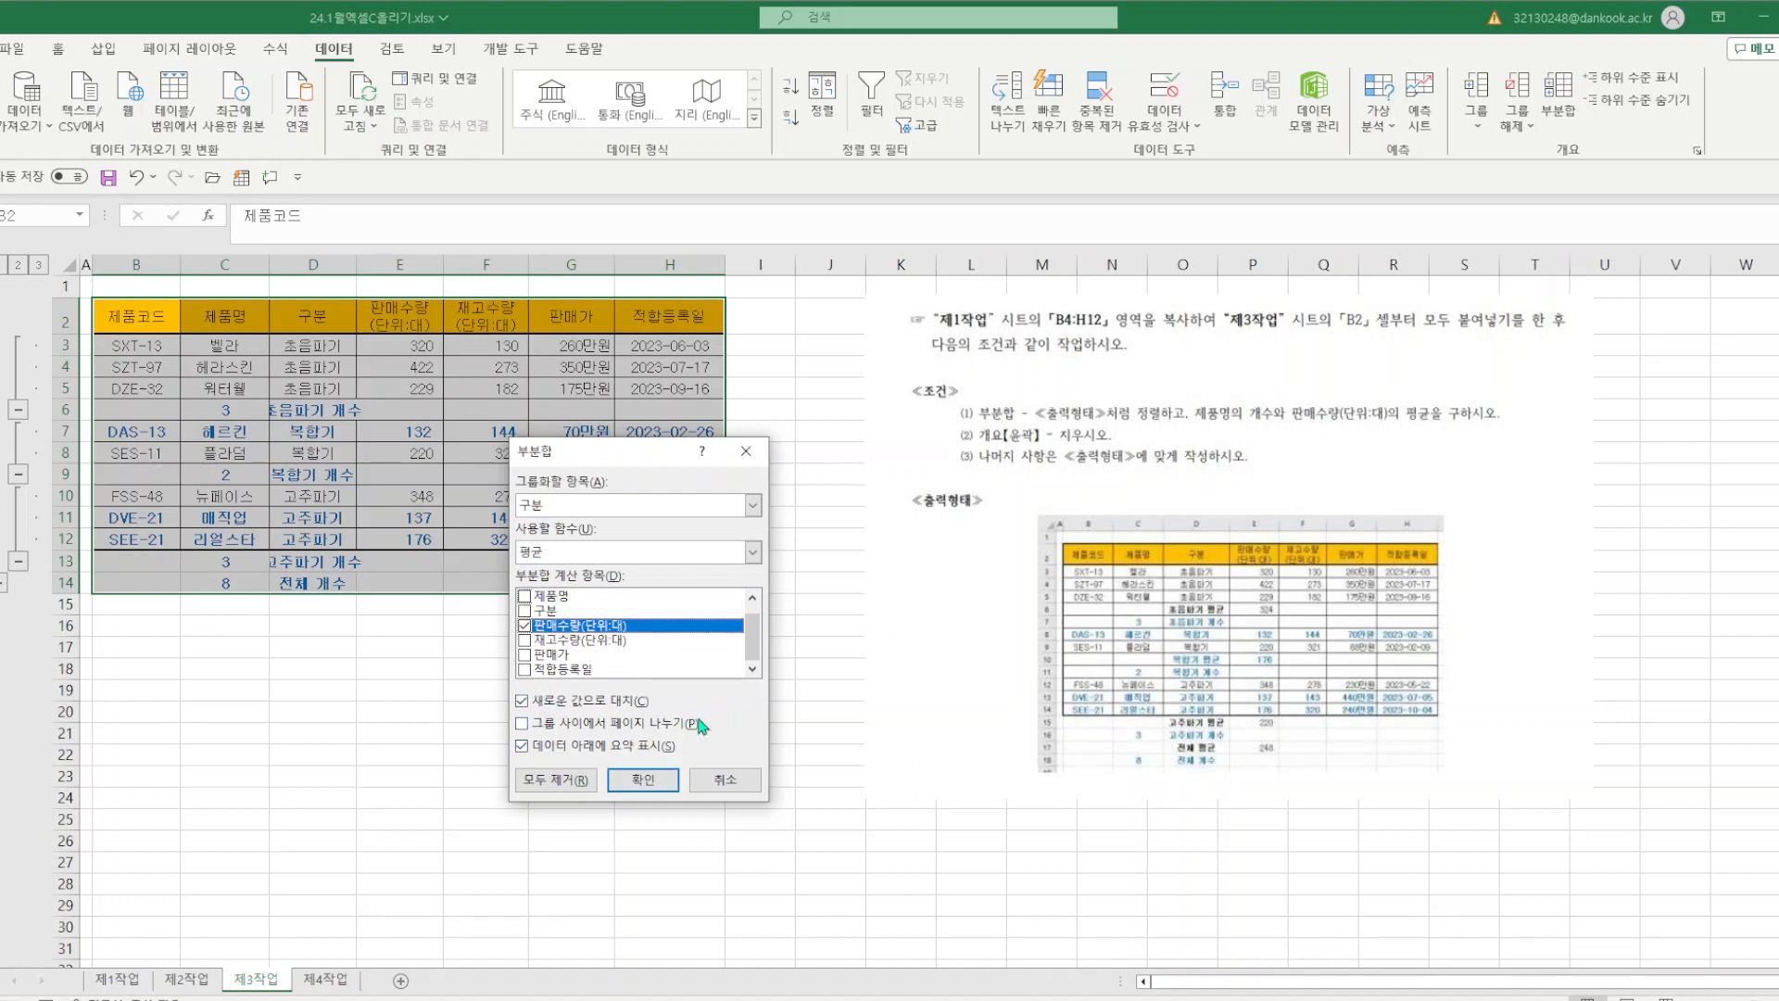
left_click(522, 701)
left_click(639, 779)
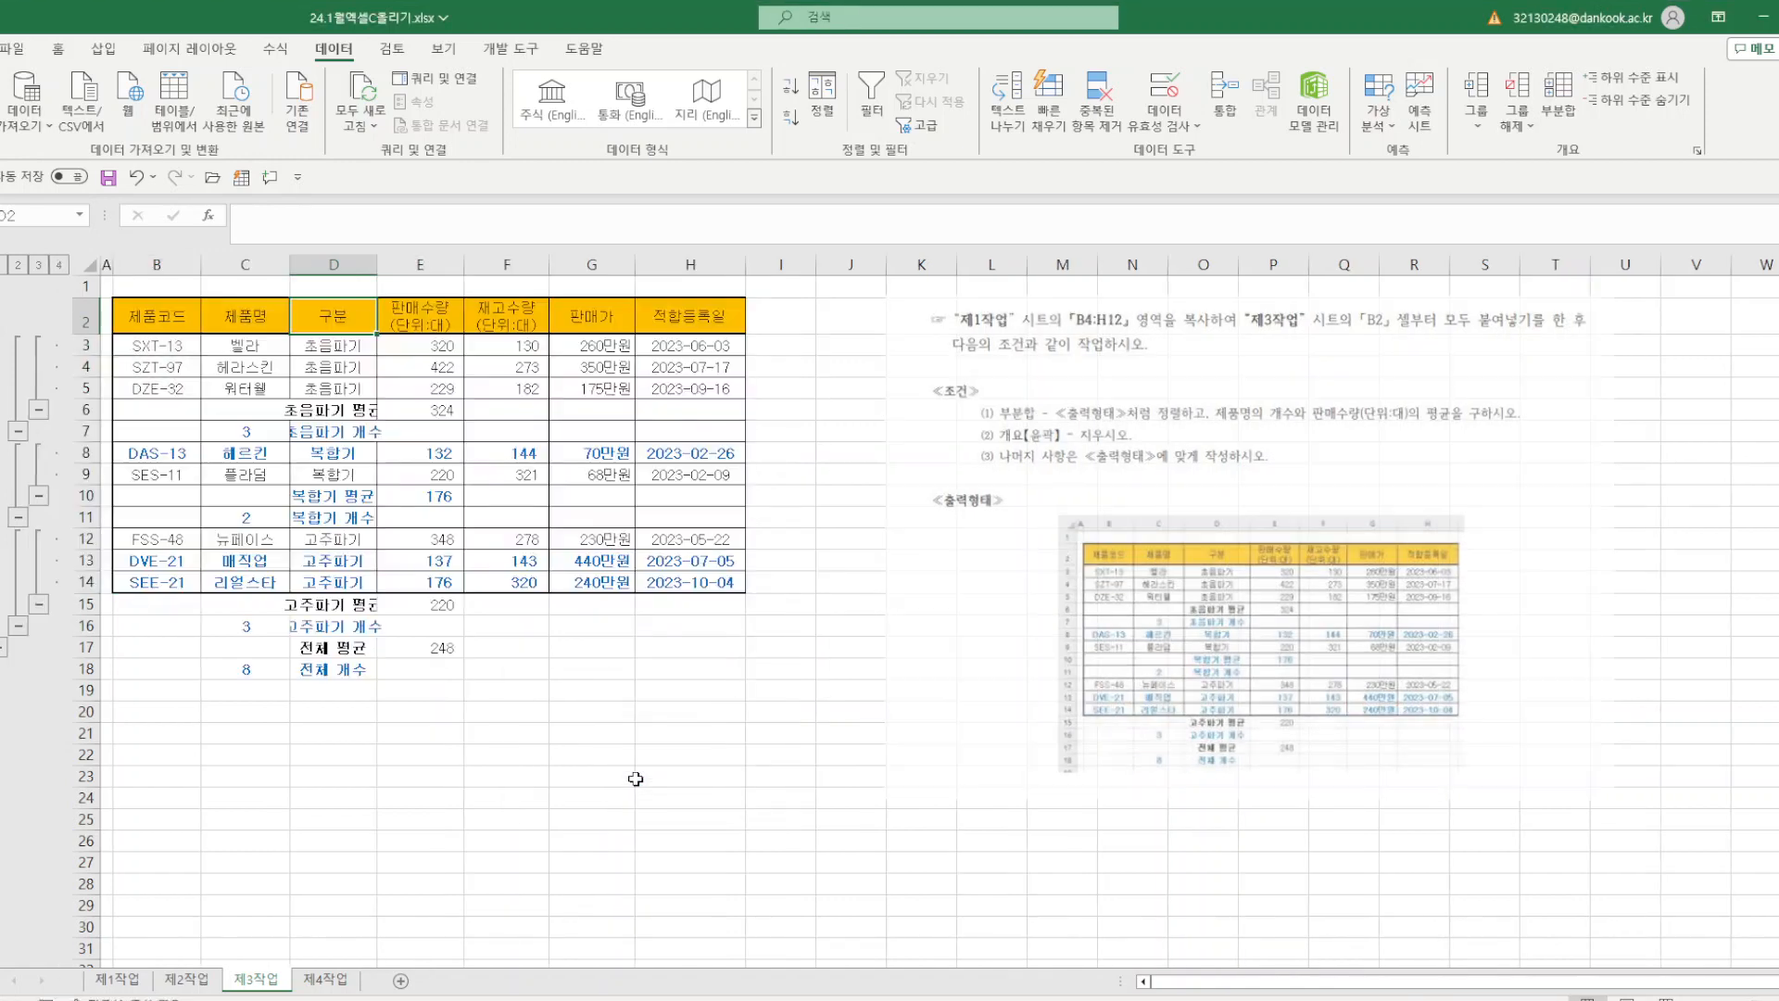
- Fit the 구분 column width to its contents and clear the outline from the subtotalled table
left_click_drag(380, 272, 388, 271)
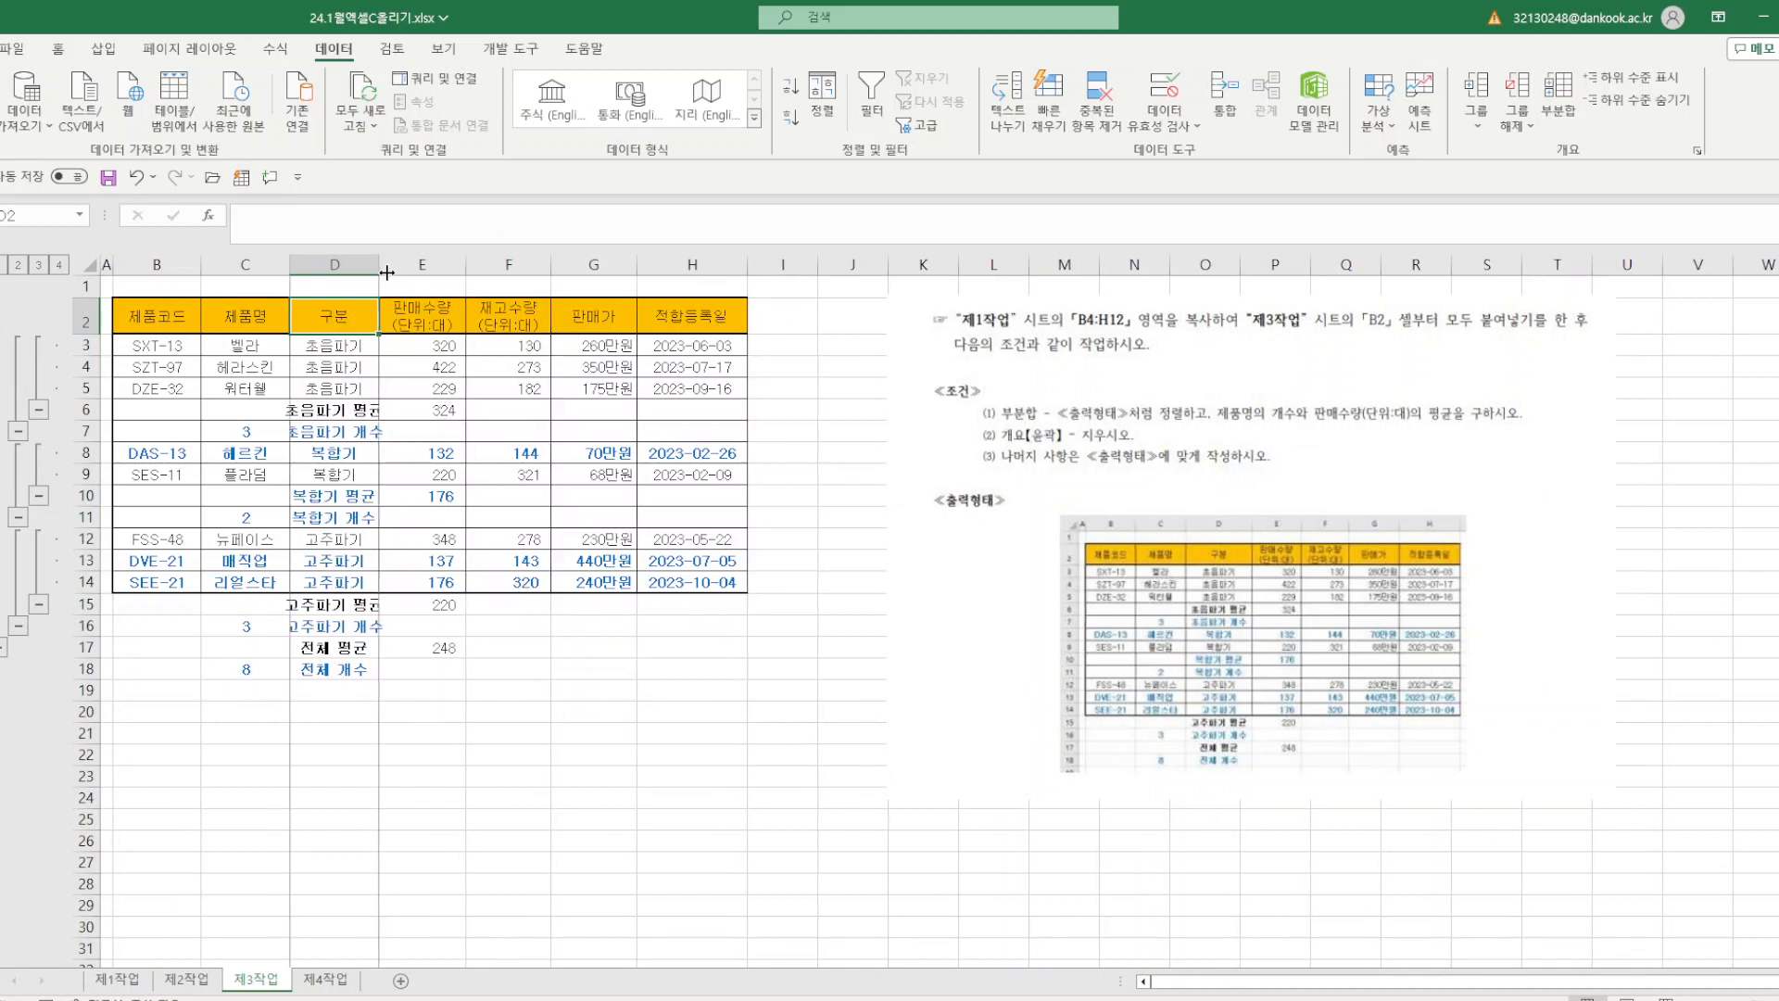
double_click(380, 270)
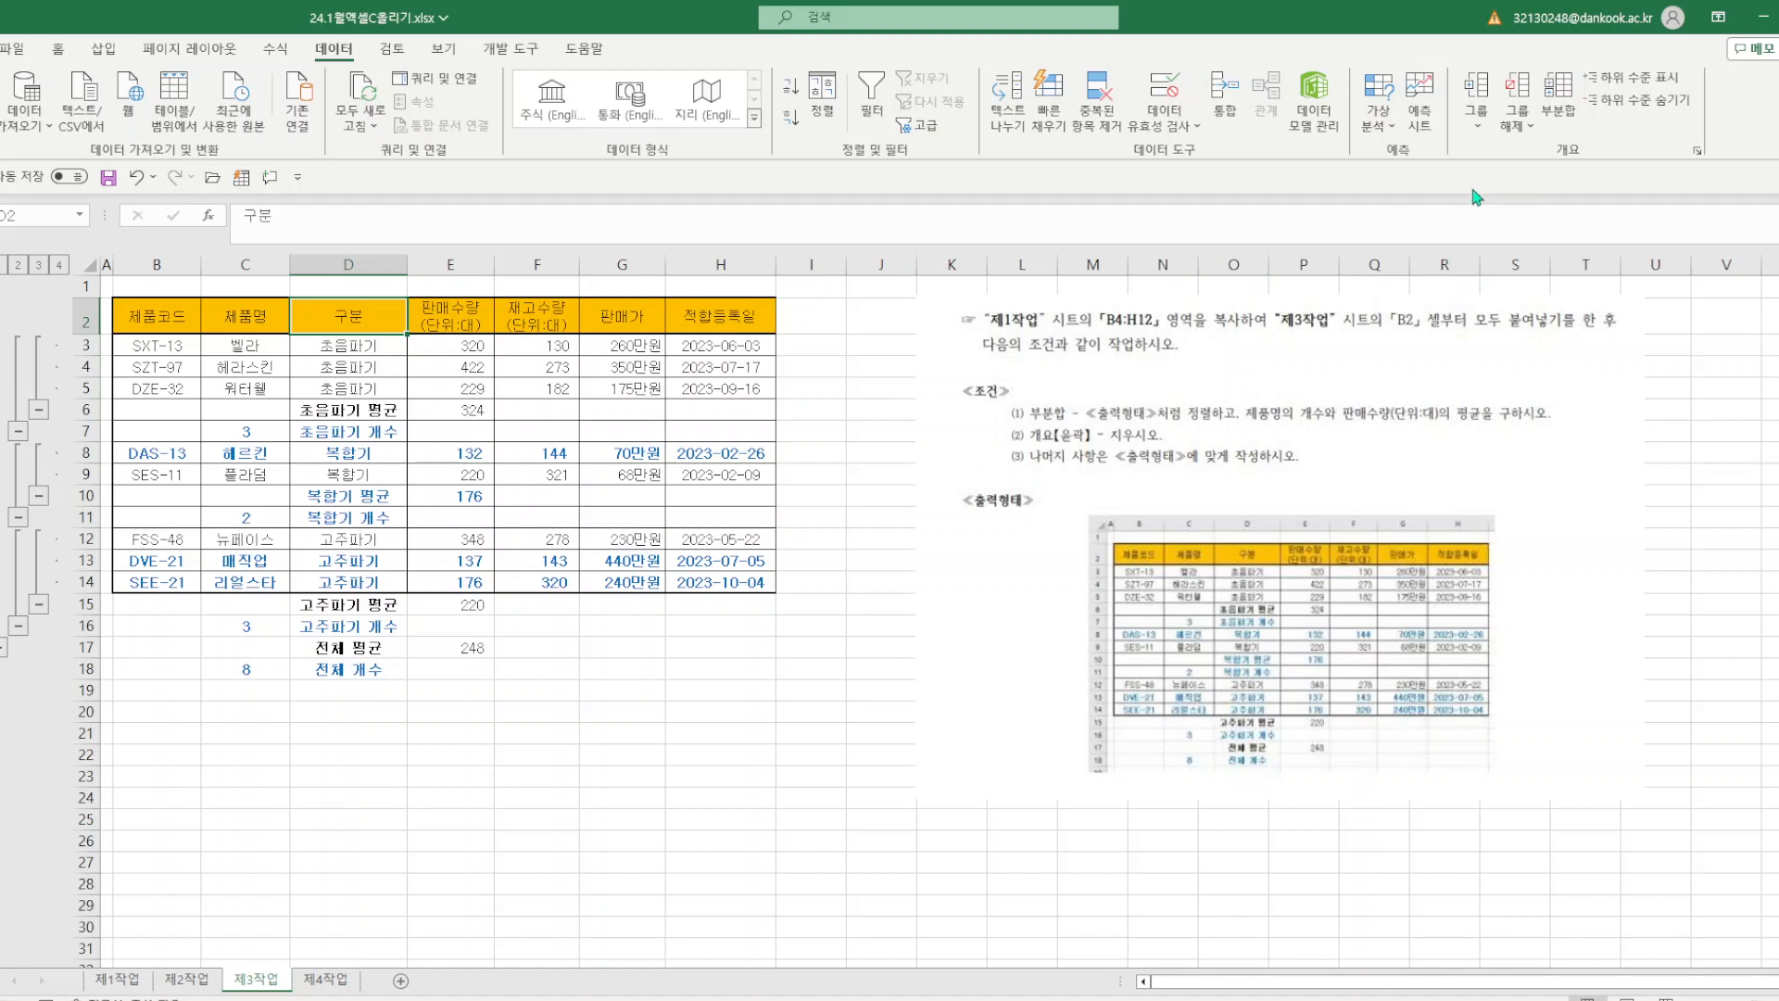
left_click(1522, 129)
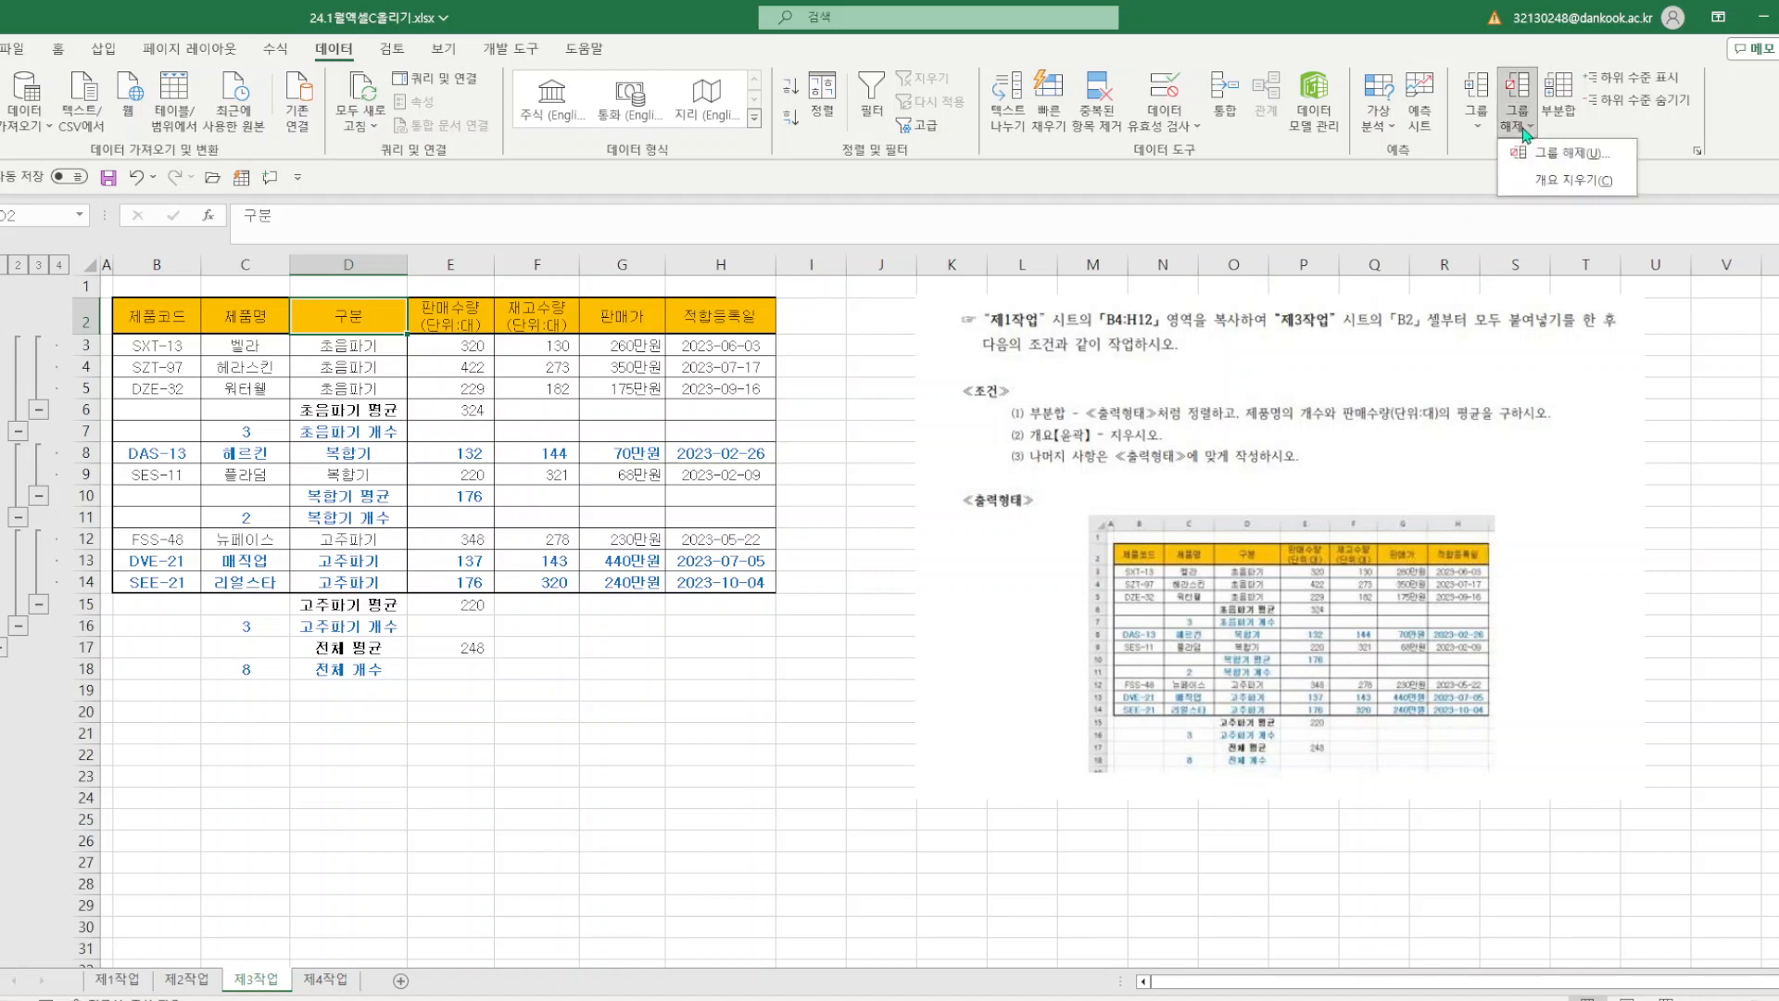
left_click(1589, 190)
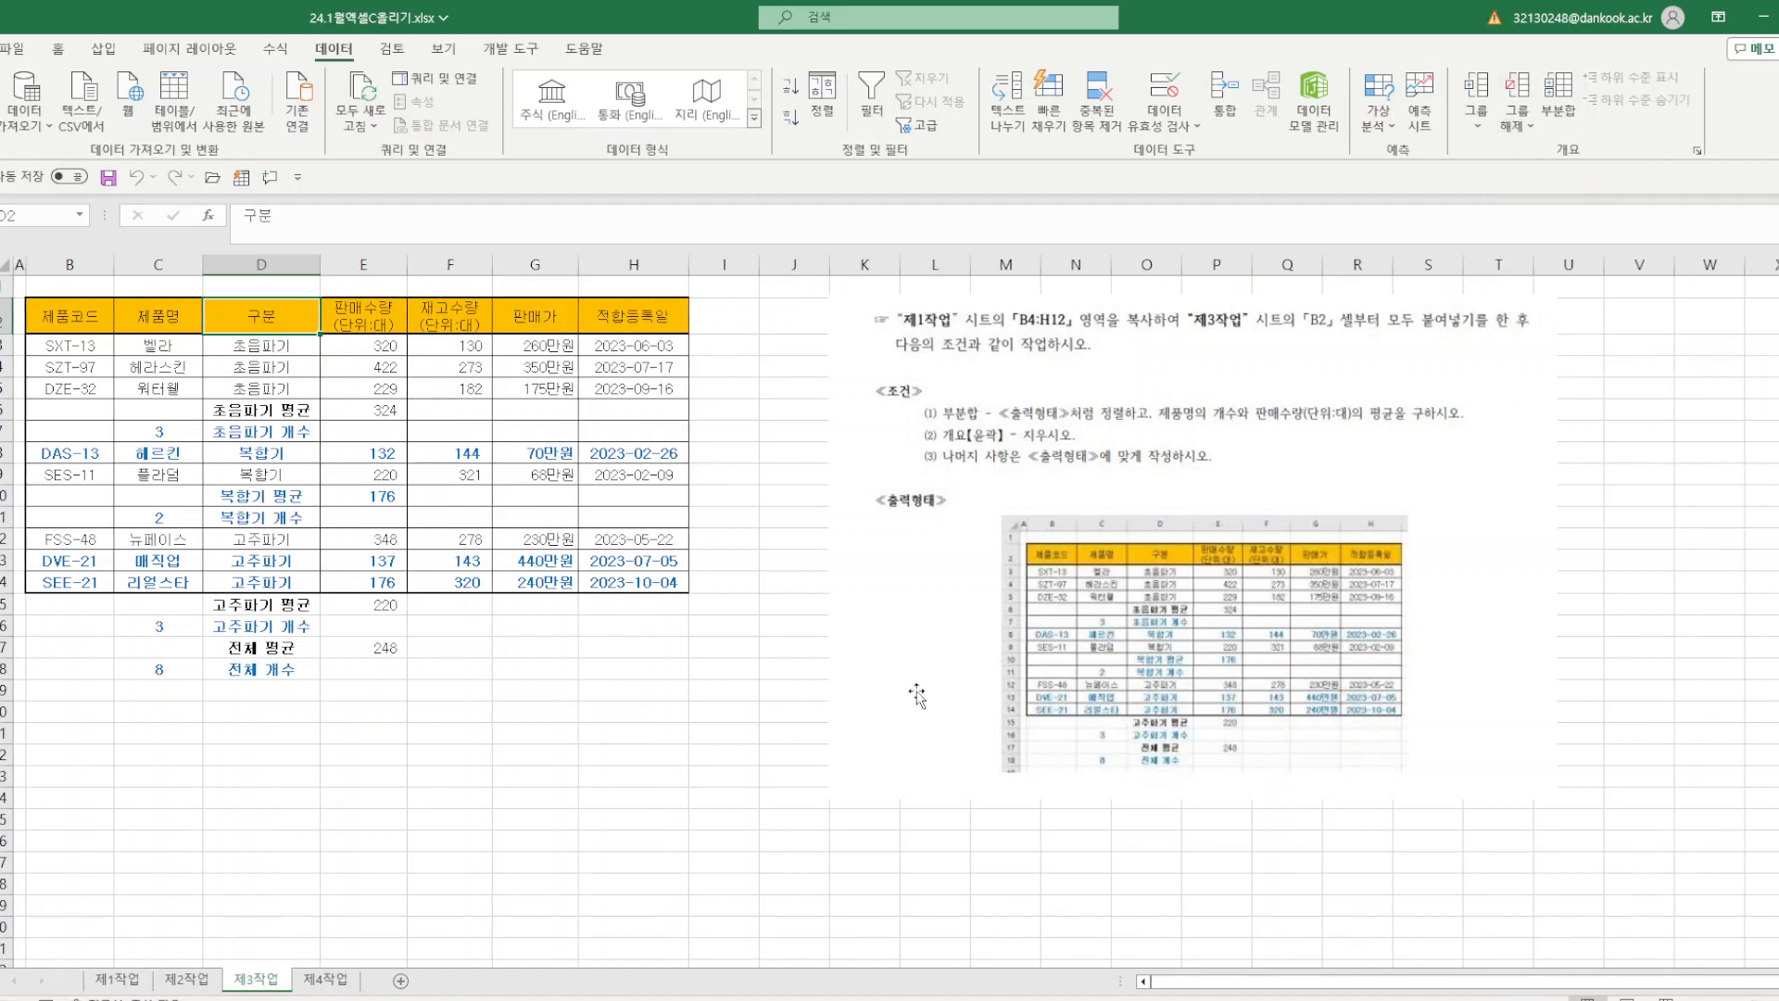
- Save the workbook and look at the finished chart on the 제4작업 sheet
left_click(906, 741)
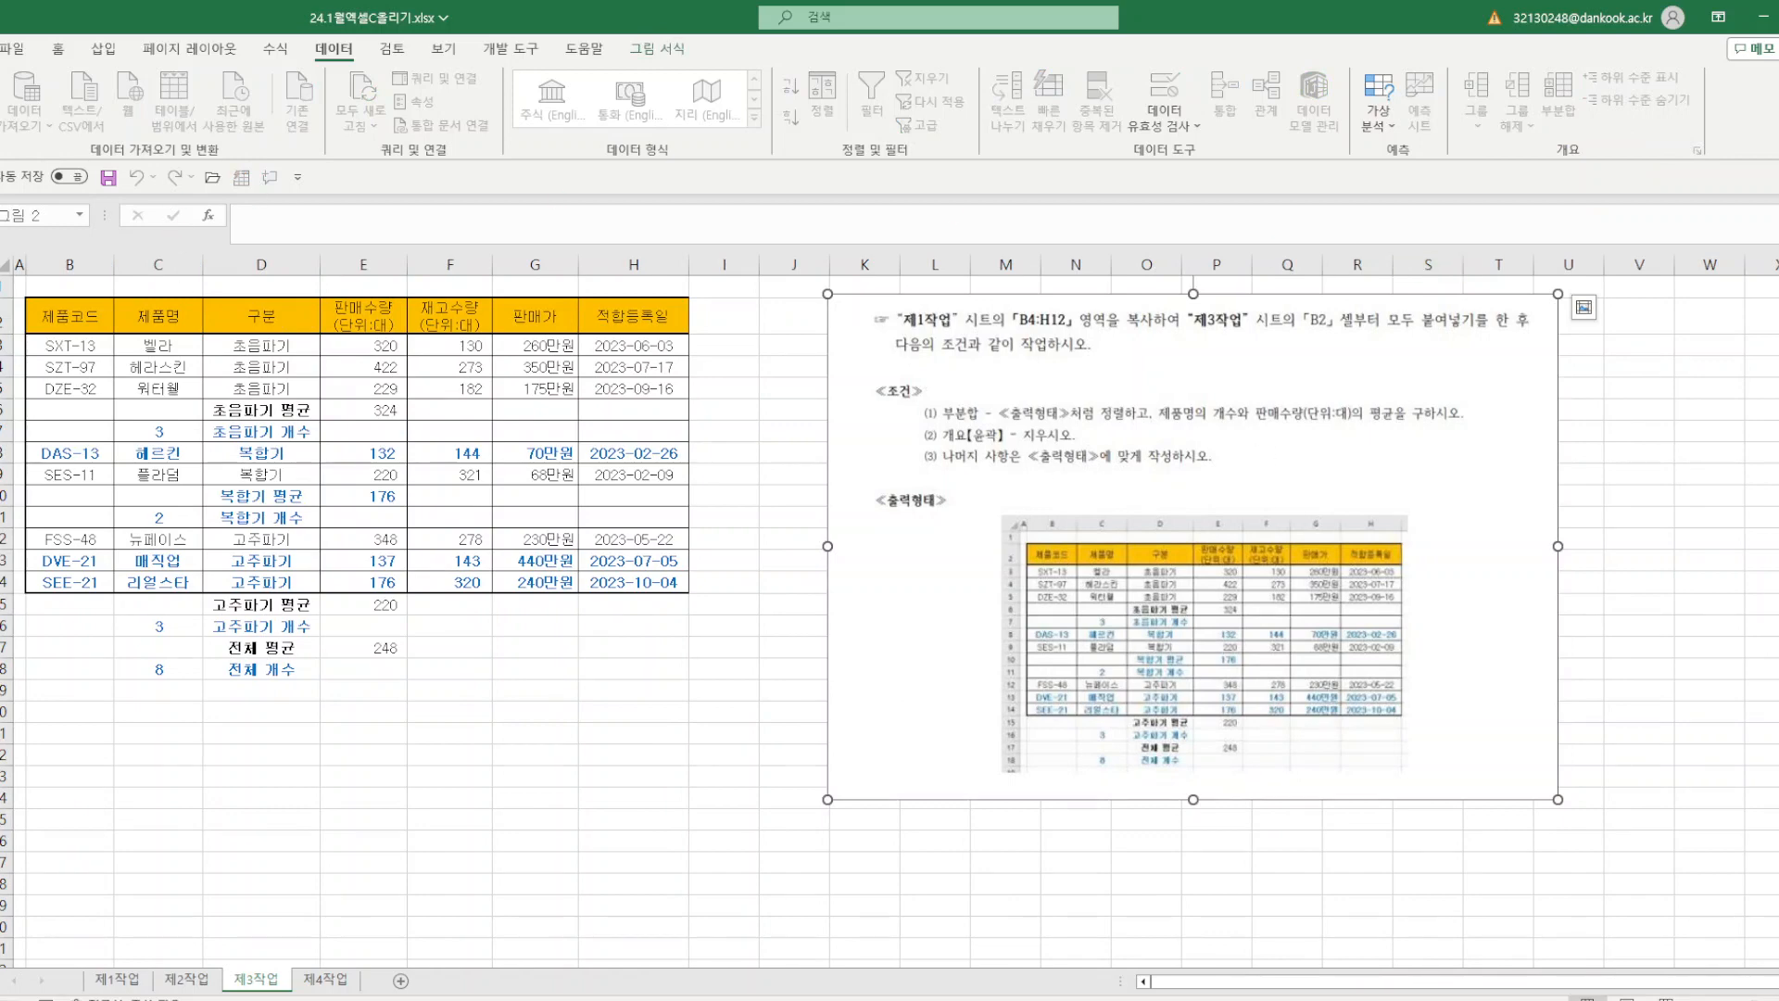
left_click(108, 178)
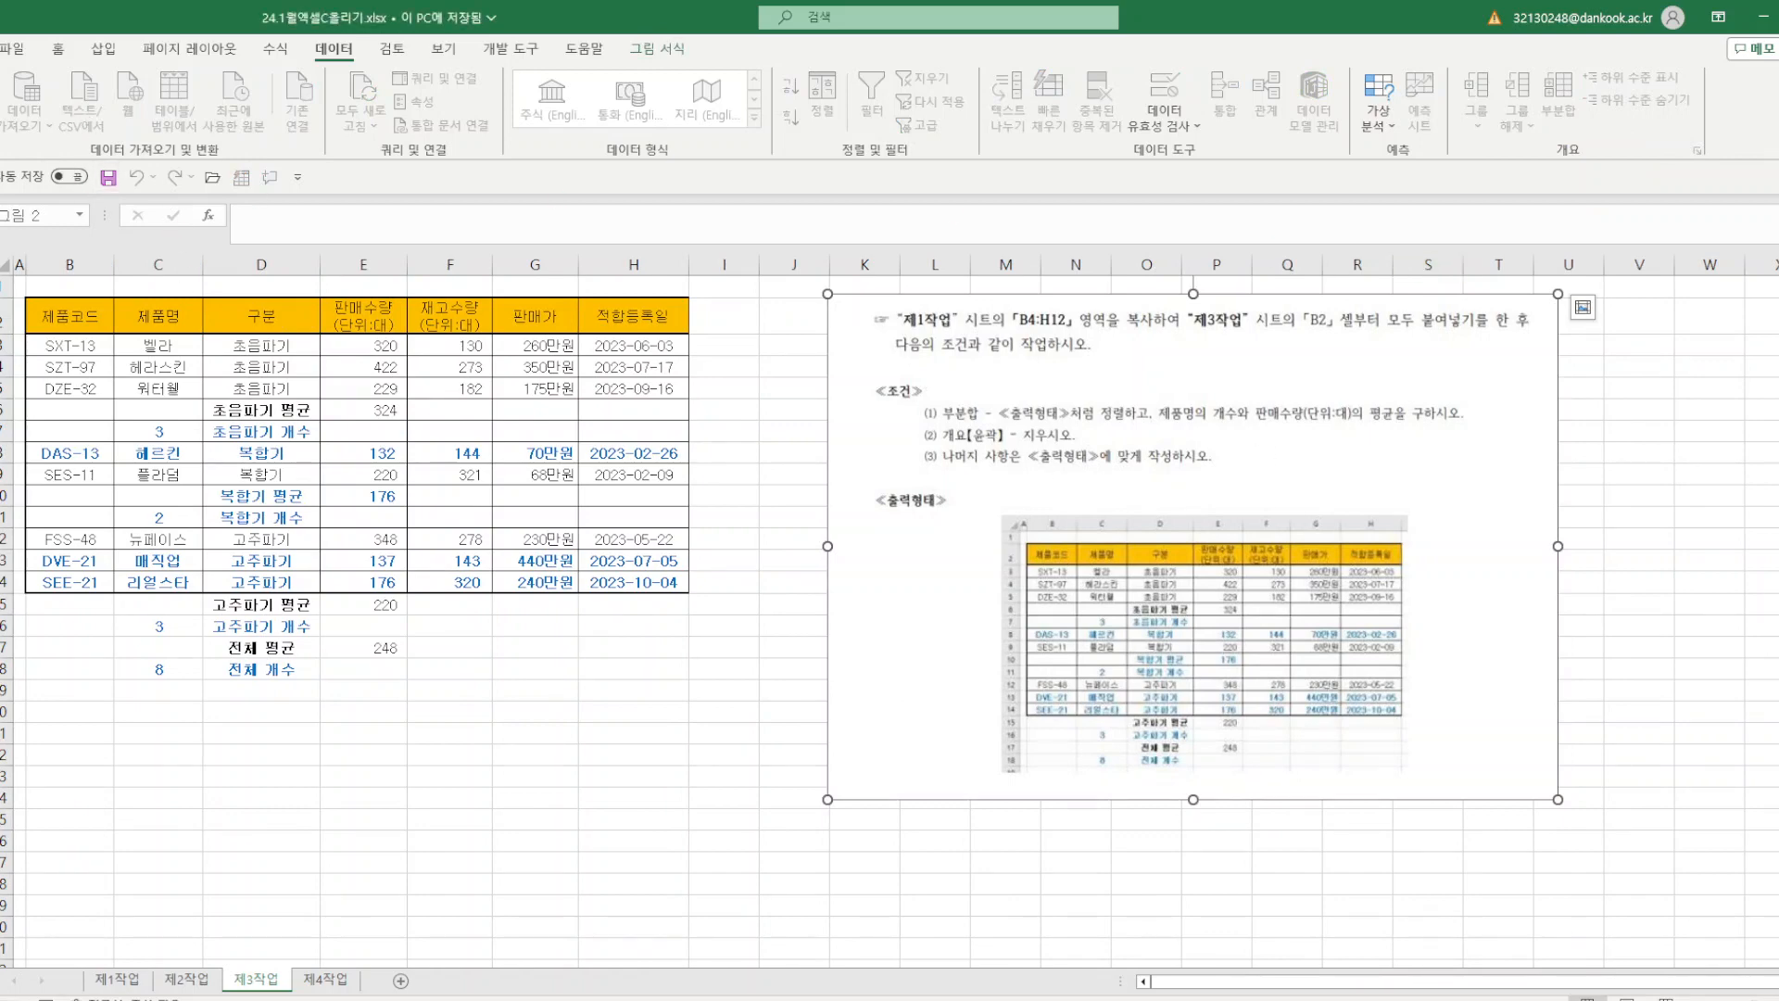
left_click(348, 984)
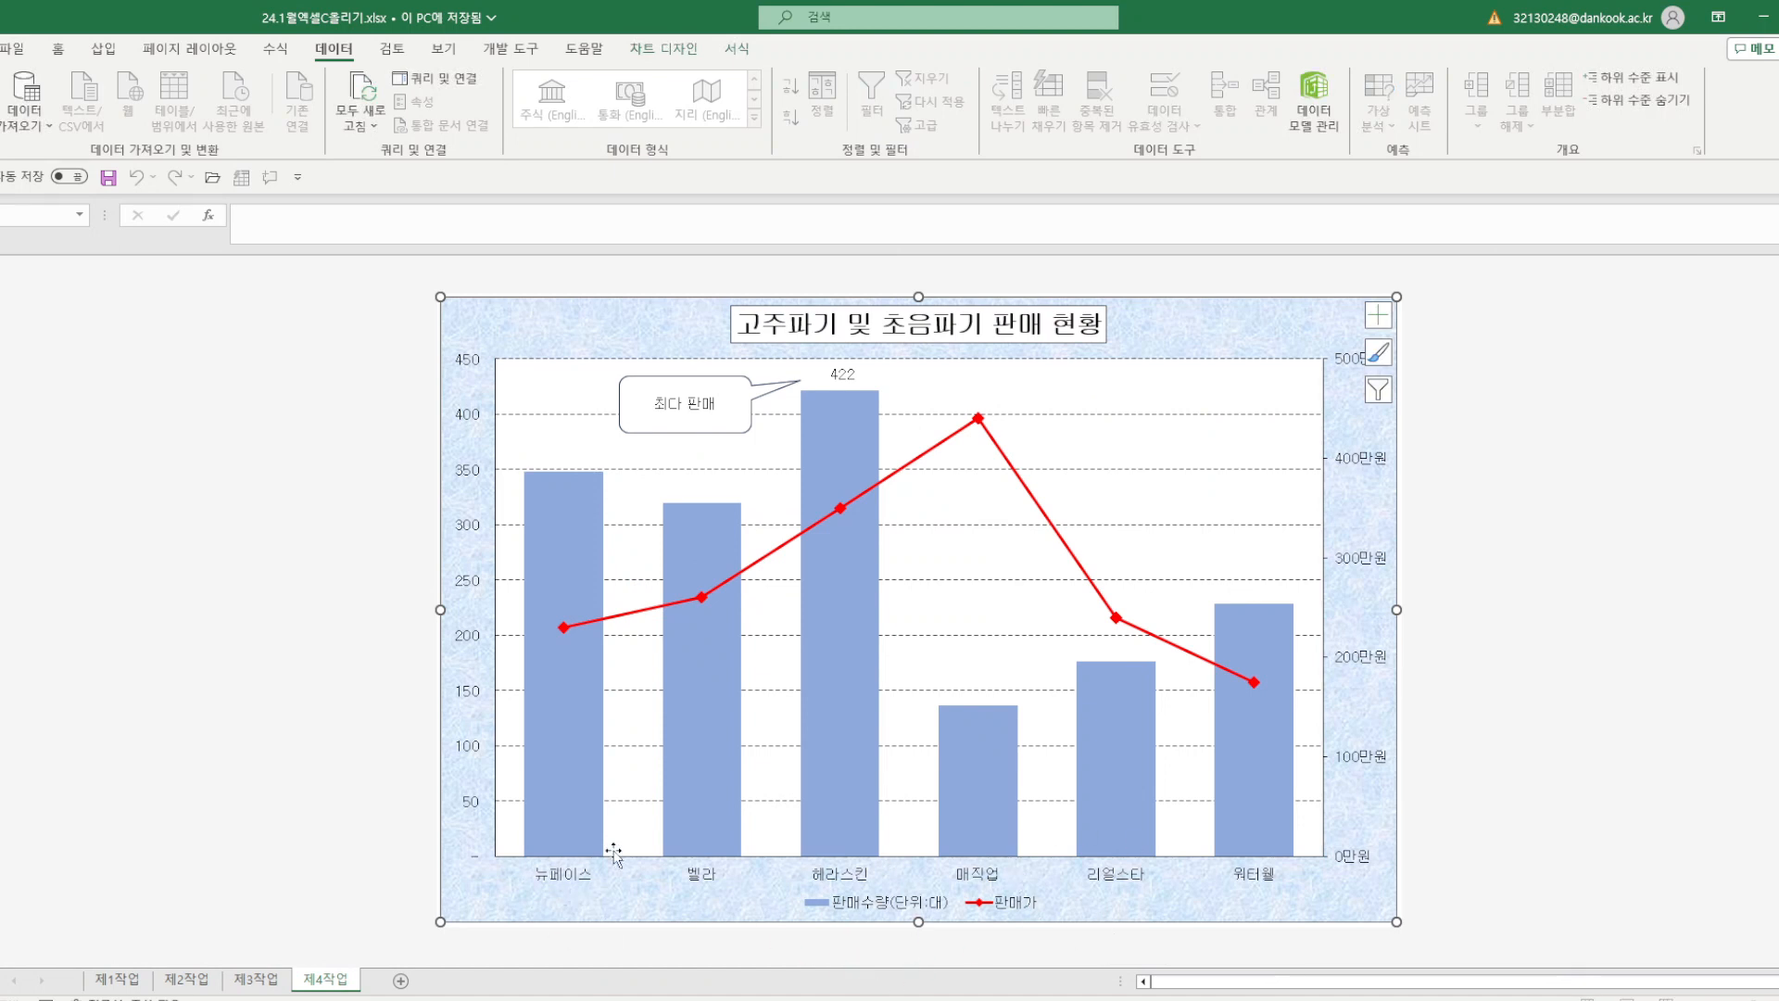
- Insert a 2-D clustered column chart from the 제품명, 판매수량 and 판매가 columns of the 제1작업 table, headers included
left_click(117, 984)
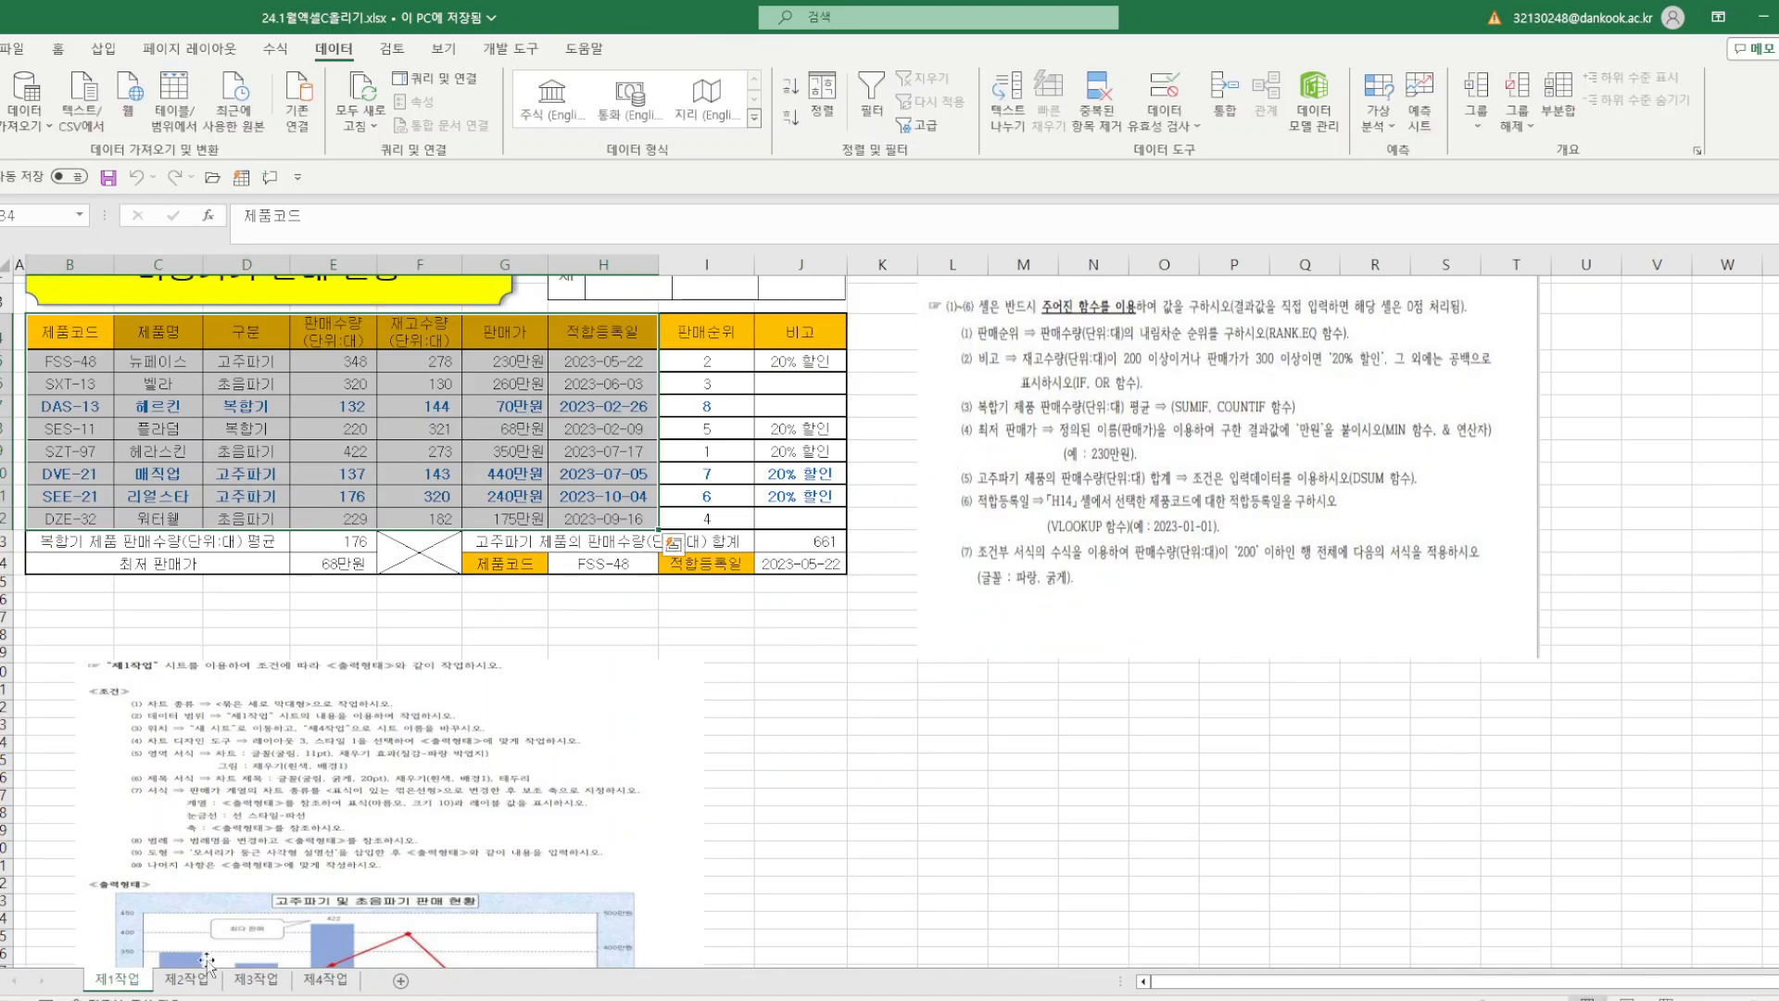
left_click_drag(172, 331, 171, 514)
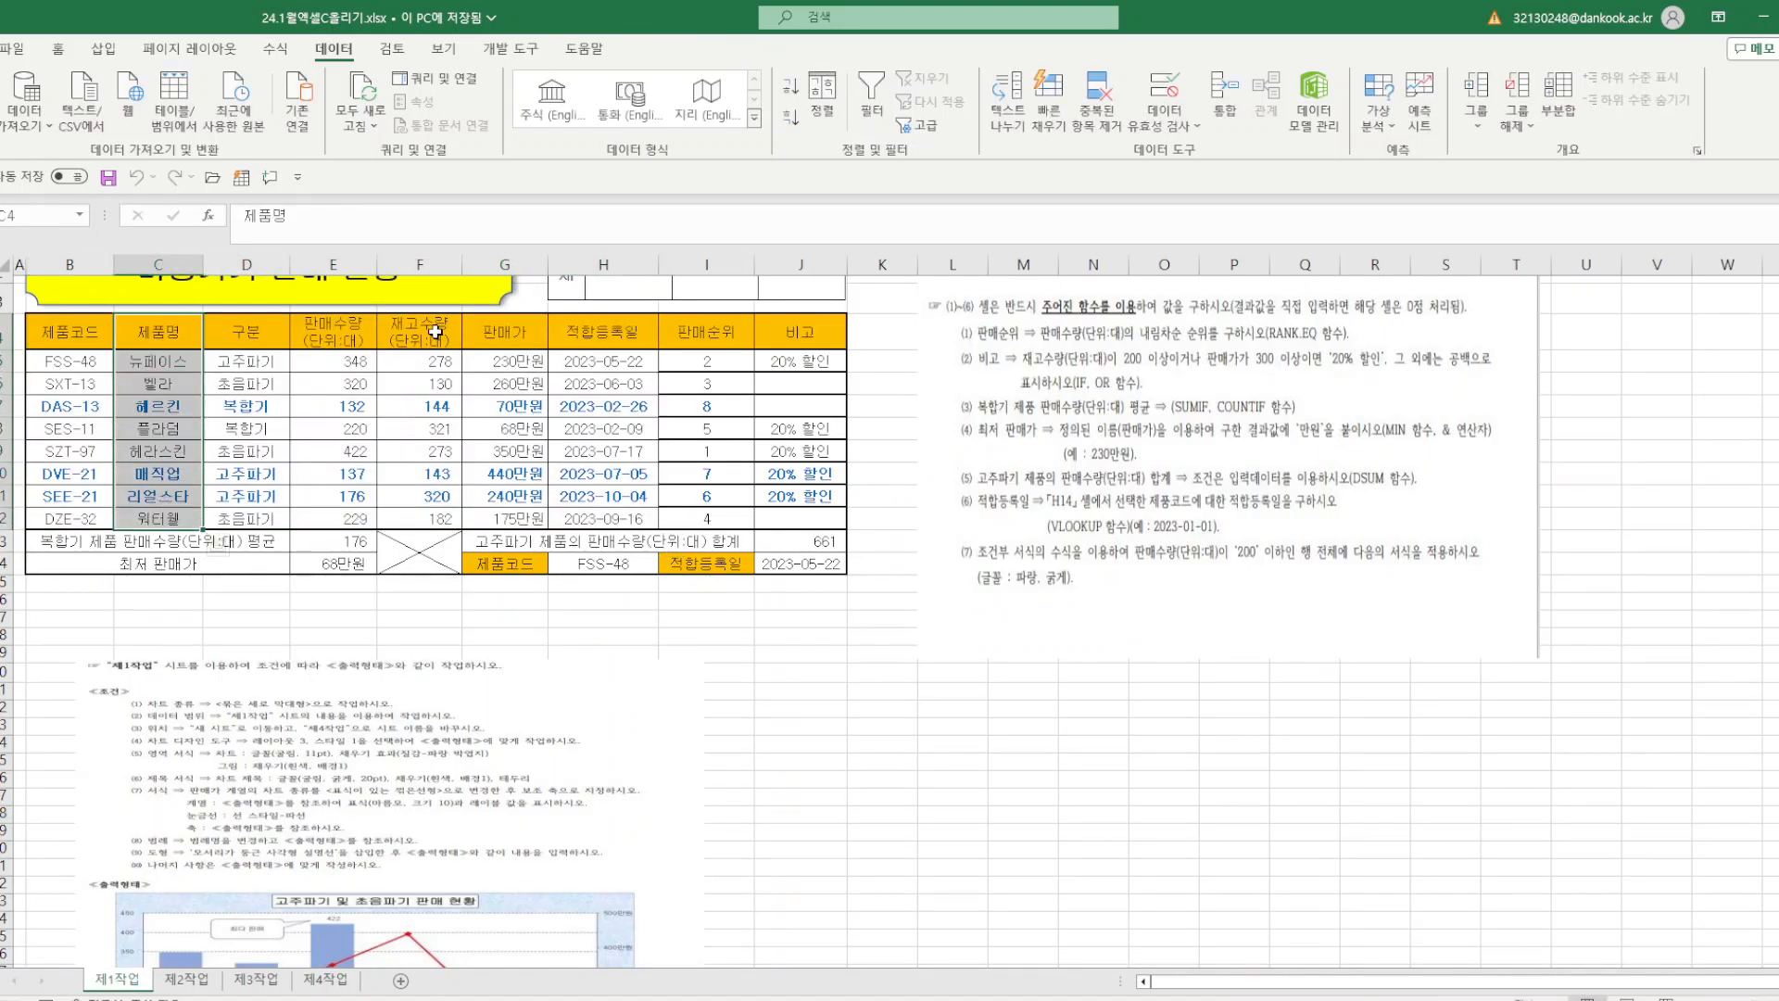
left_click_drag(337, 332, 338, 519)
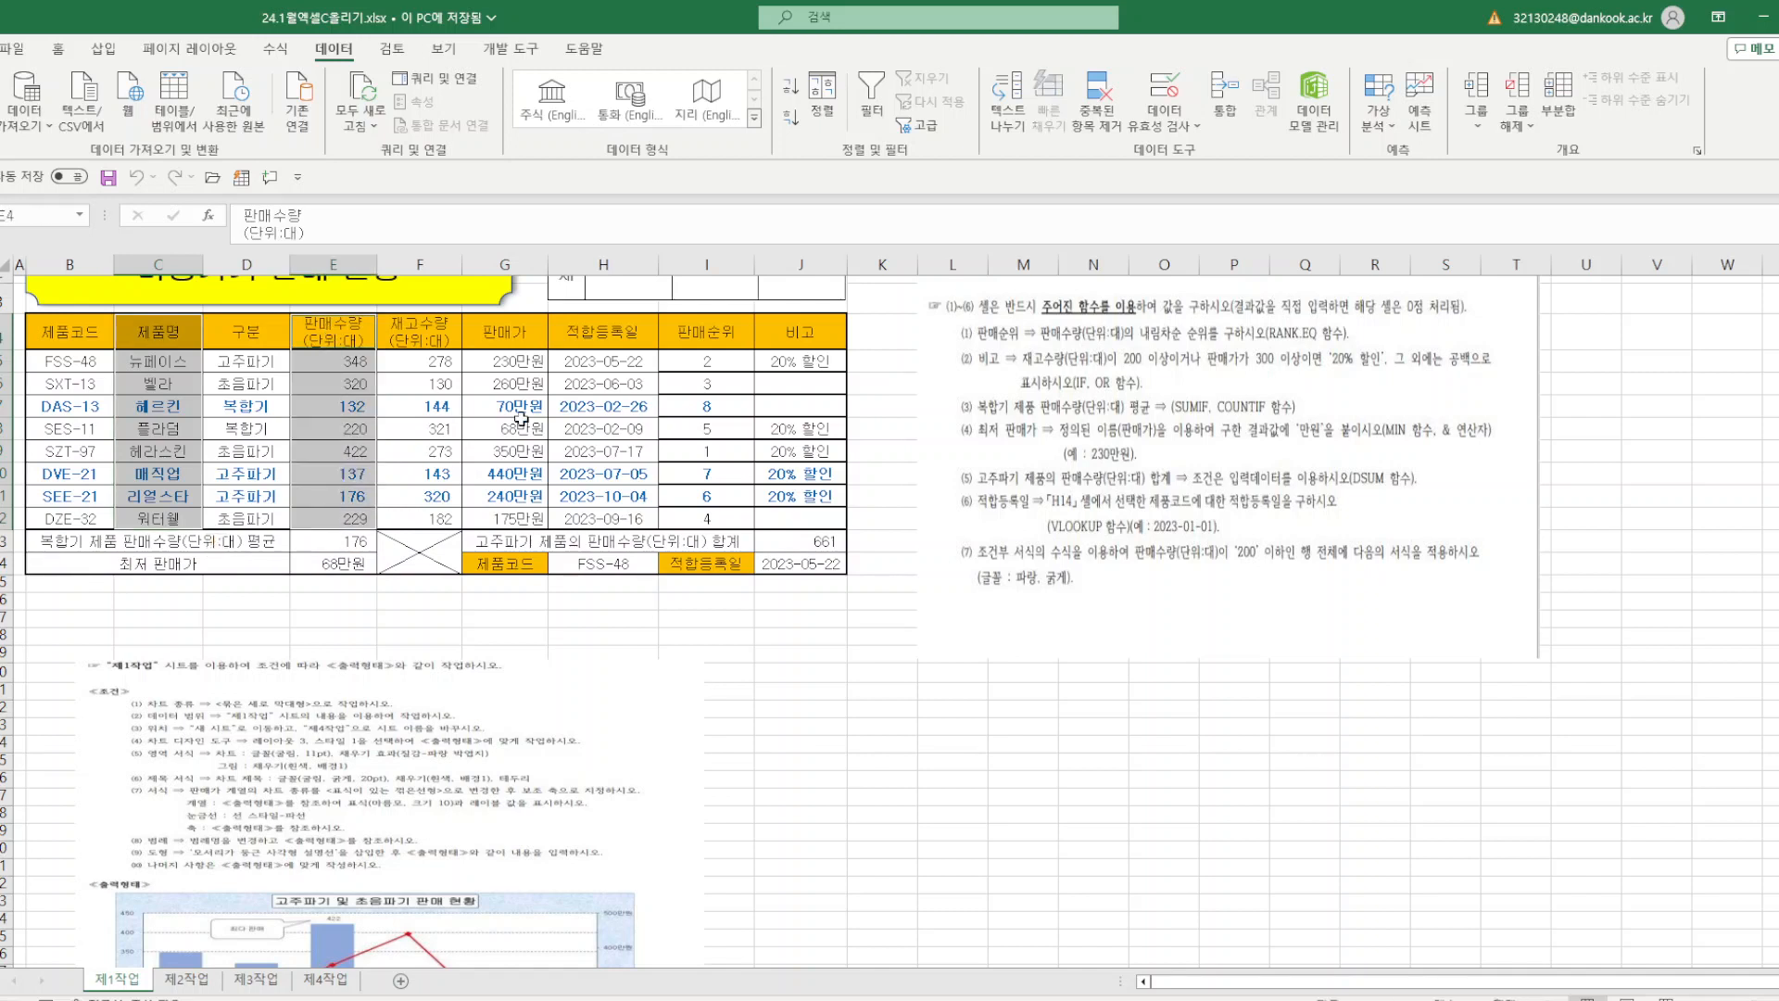
left_click_drag(517, 331, 517, 516)
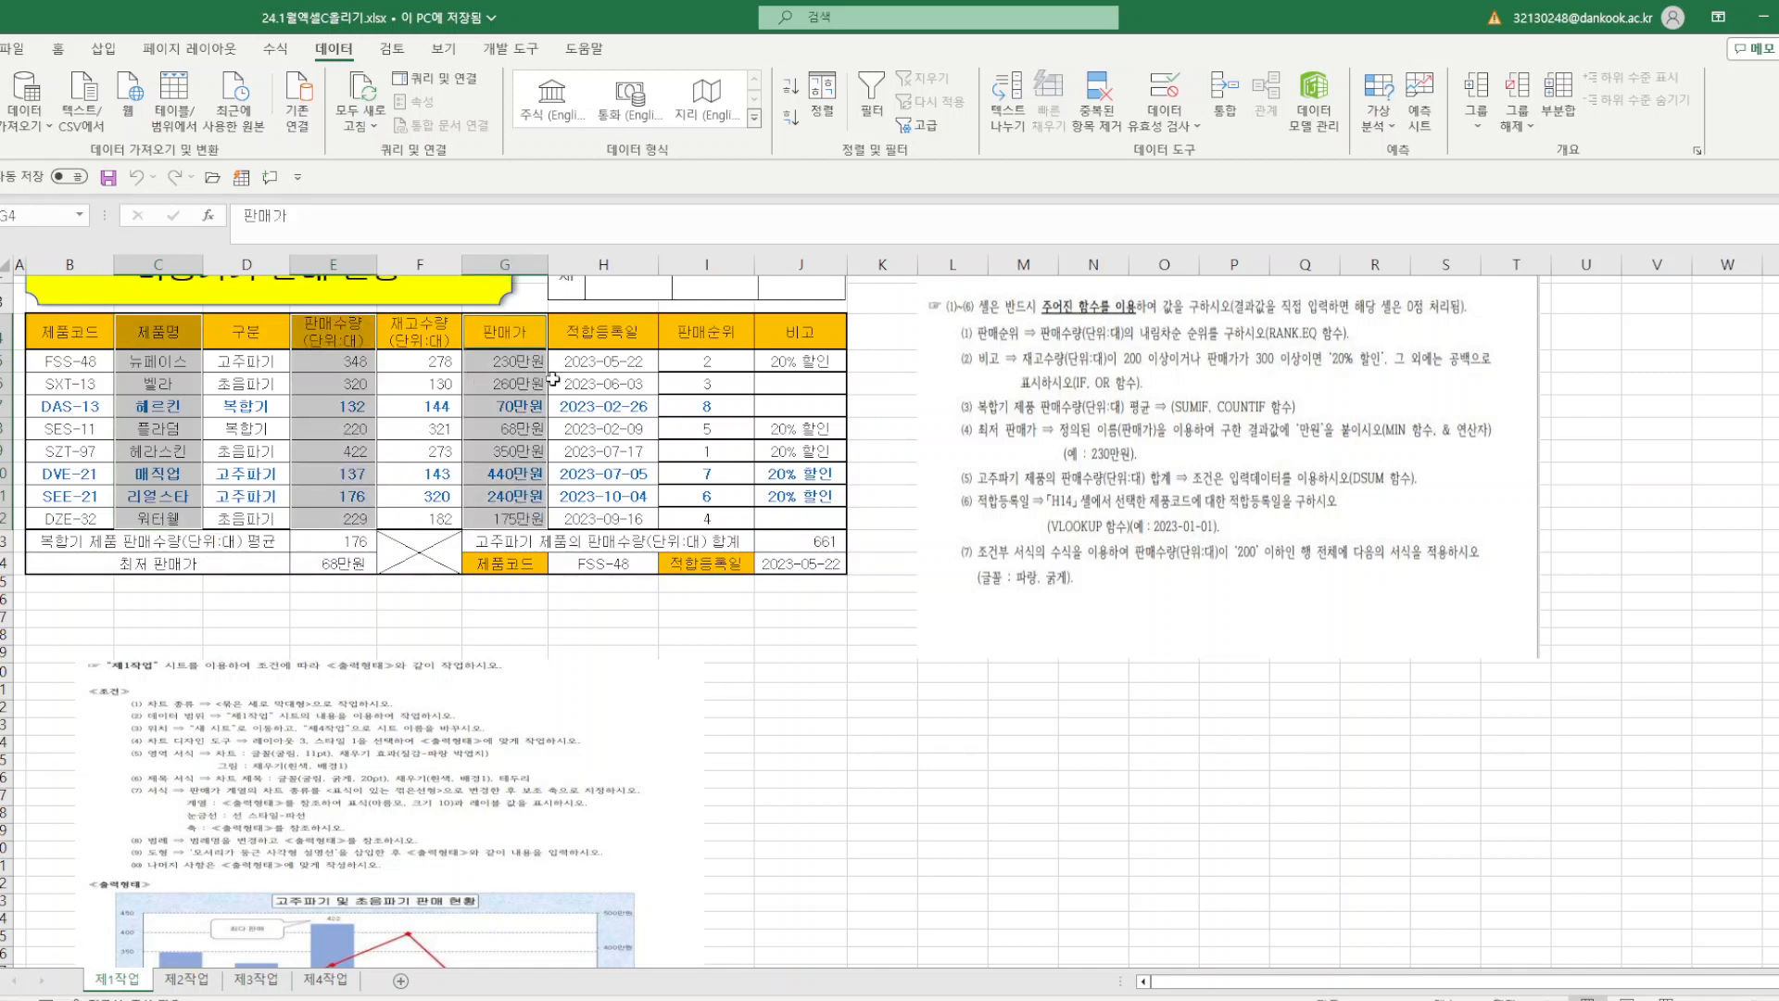
left_click(105, 51)
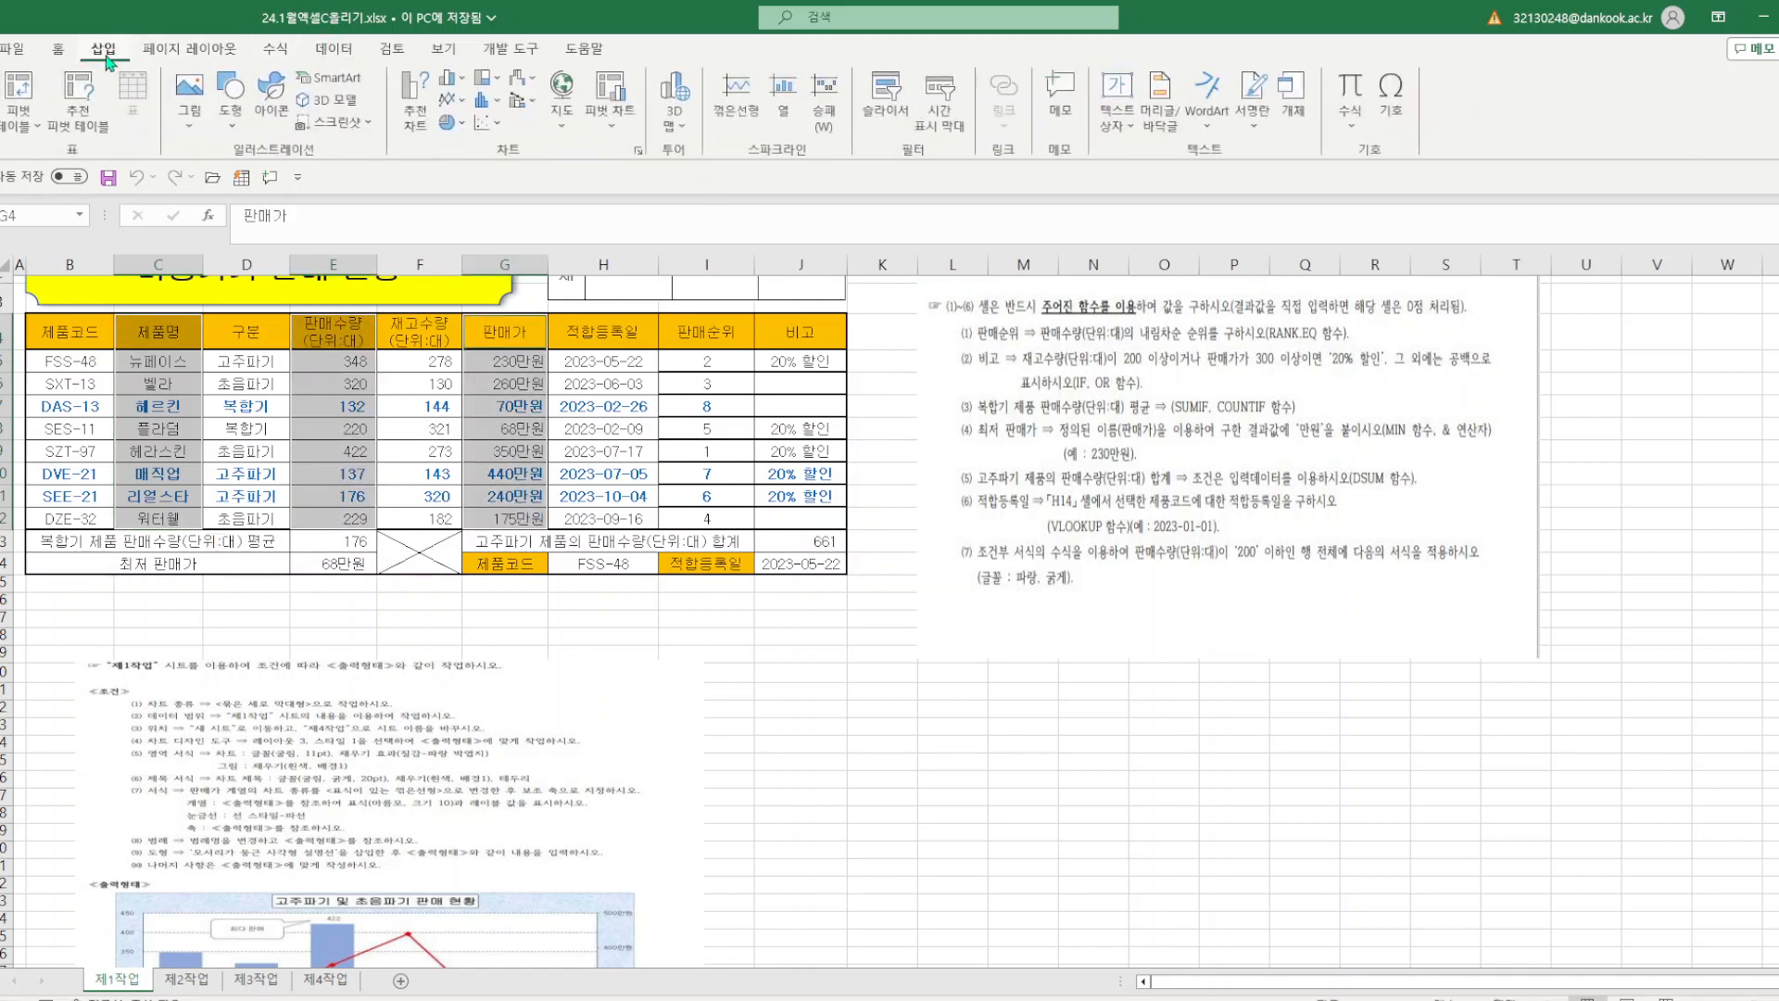
left_click(449, 78)
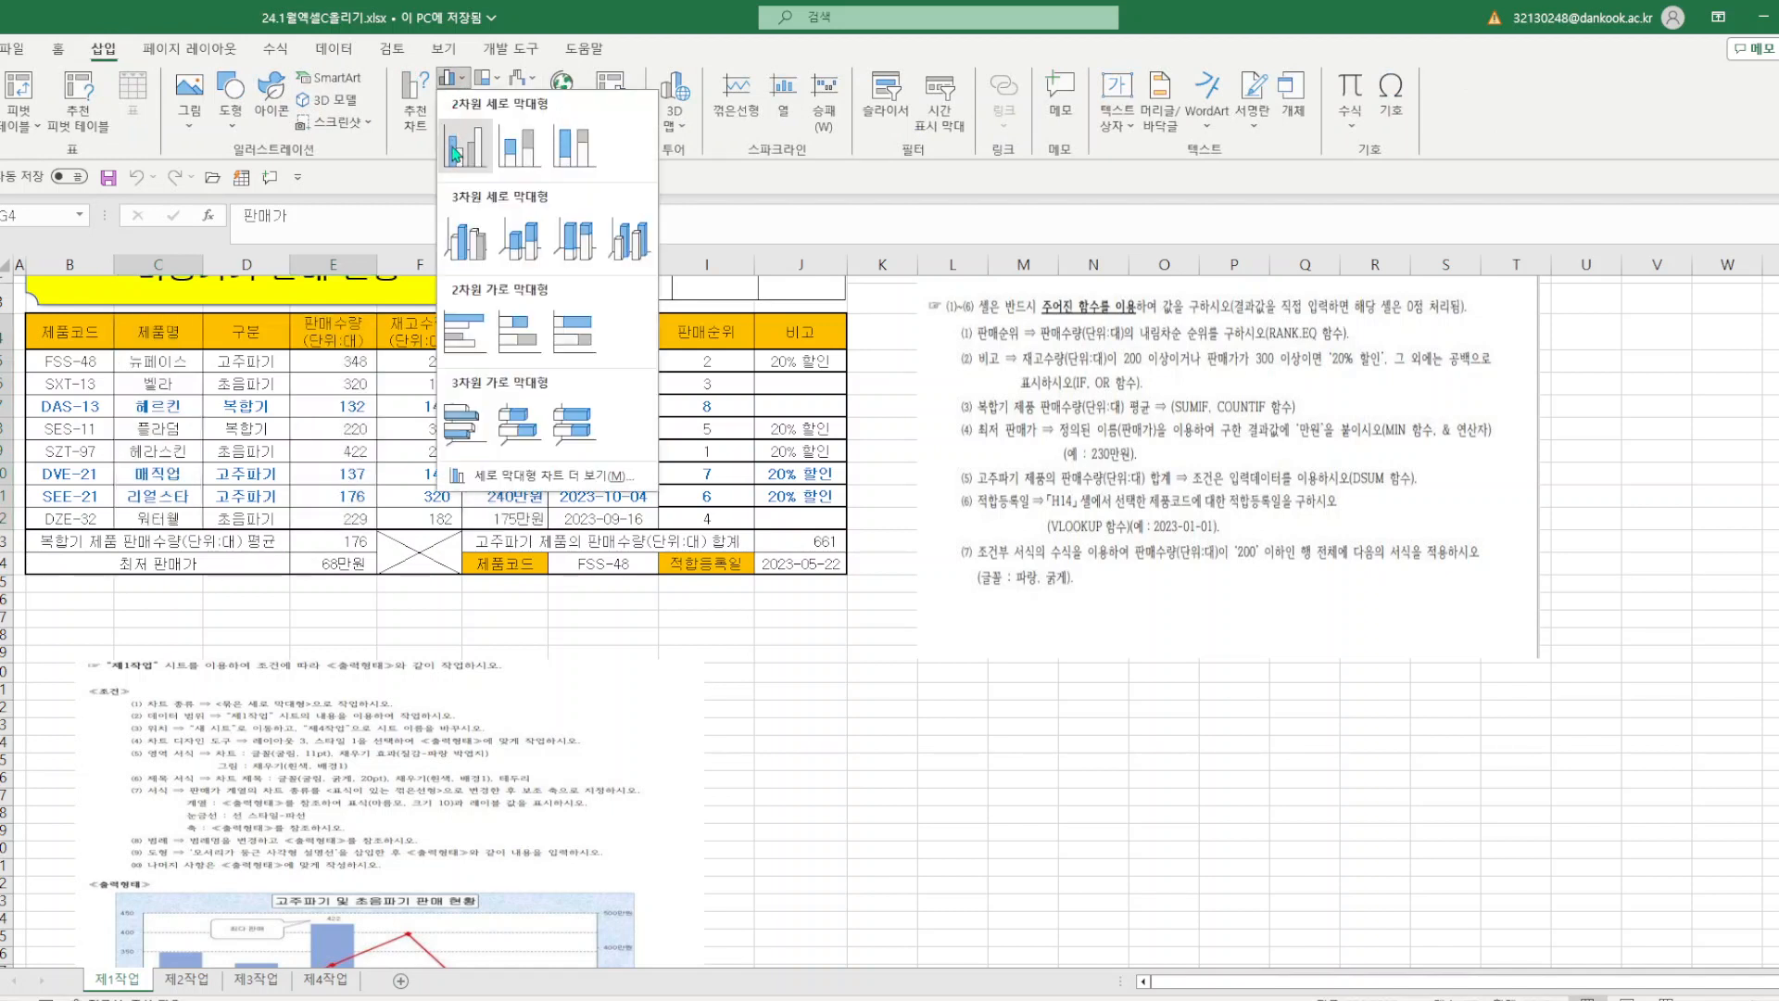
left_click(455, 153)
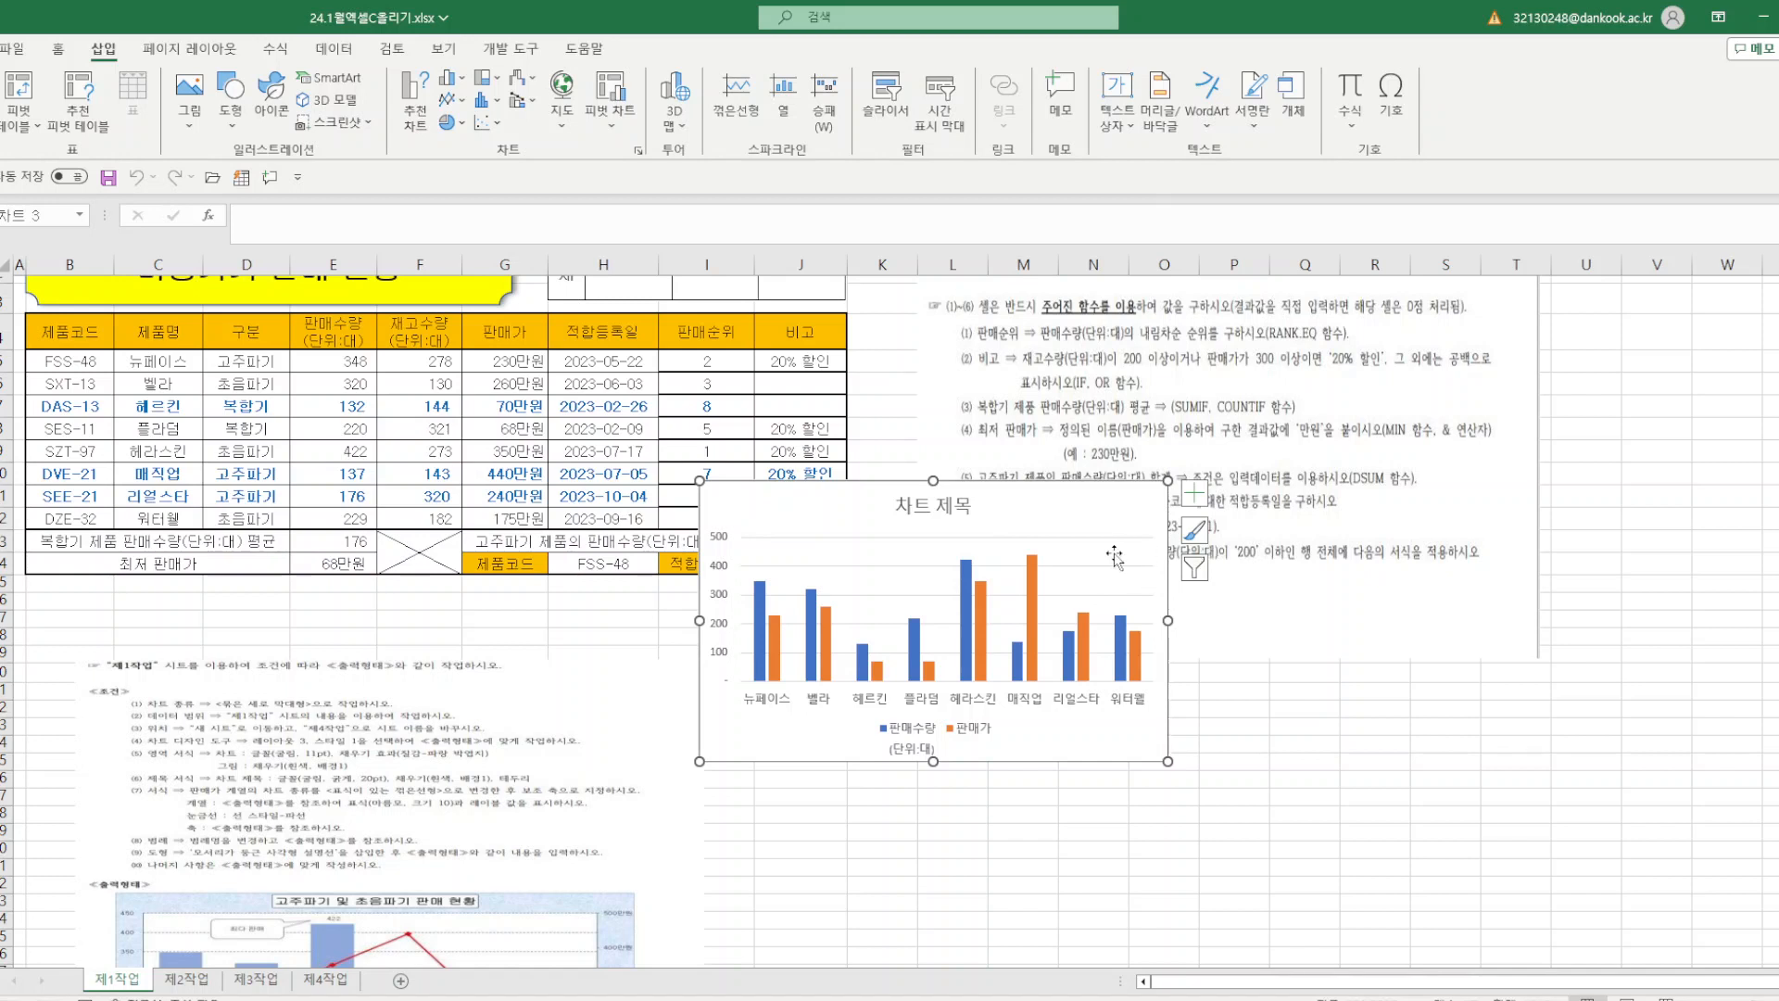
- Move the new column chart to a new chart sheet named 제4작업2
left_click(1077, 556)
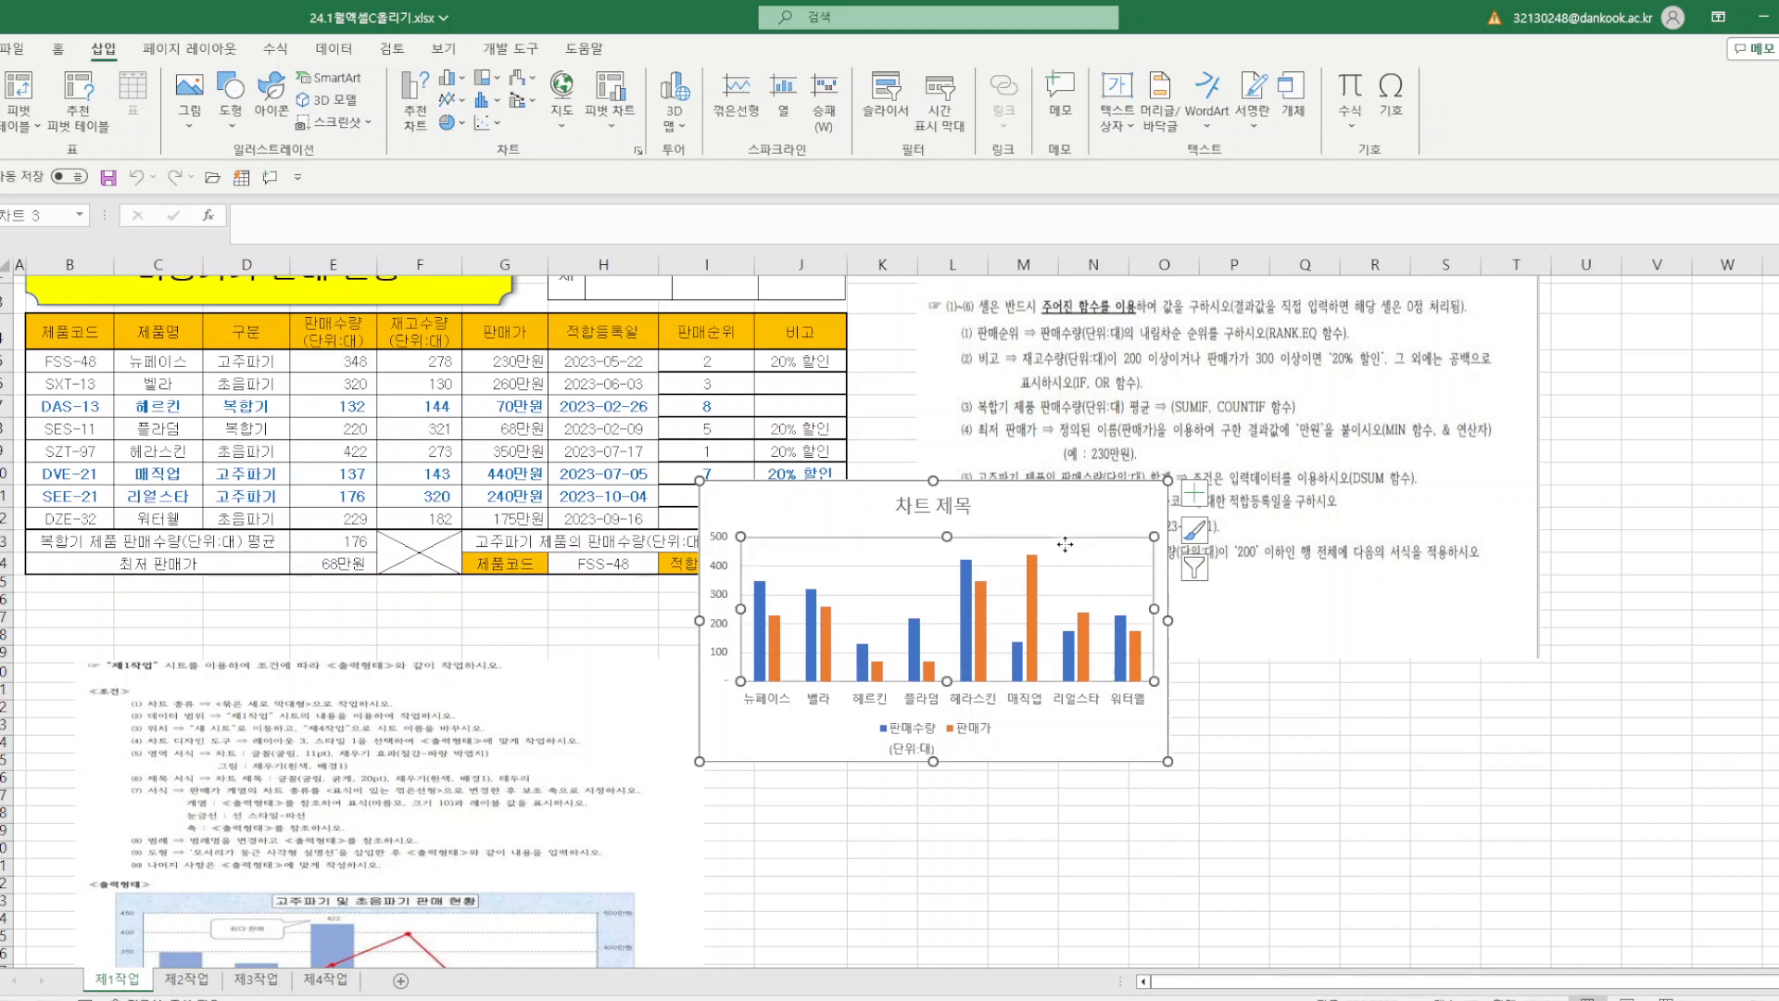
left_click(1121, 517)
left_click(1088, 103)
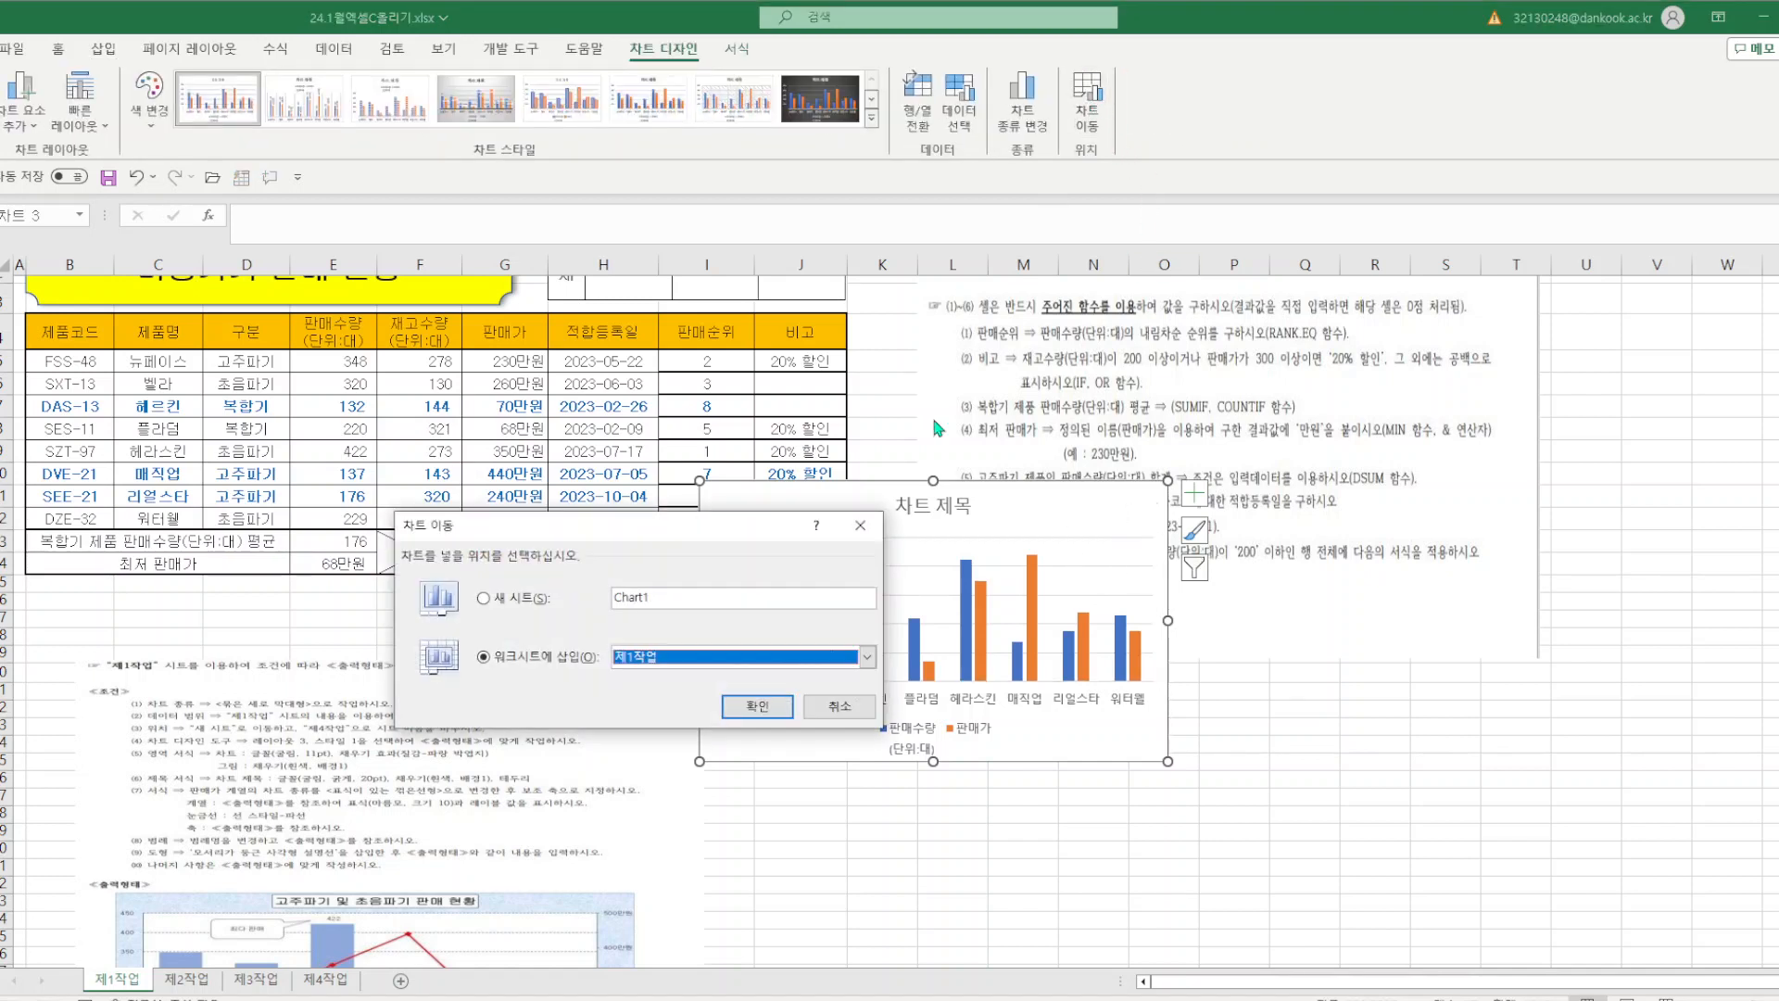
left_click(483, 598)
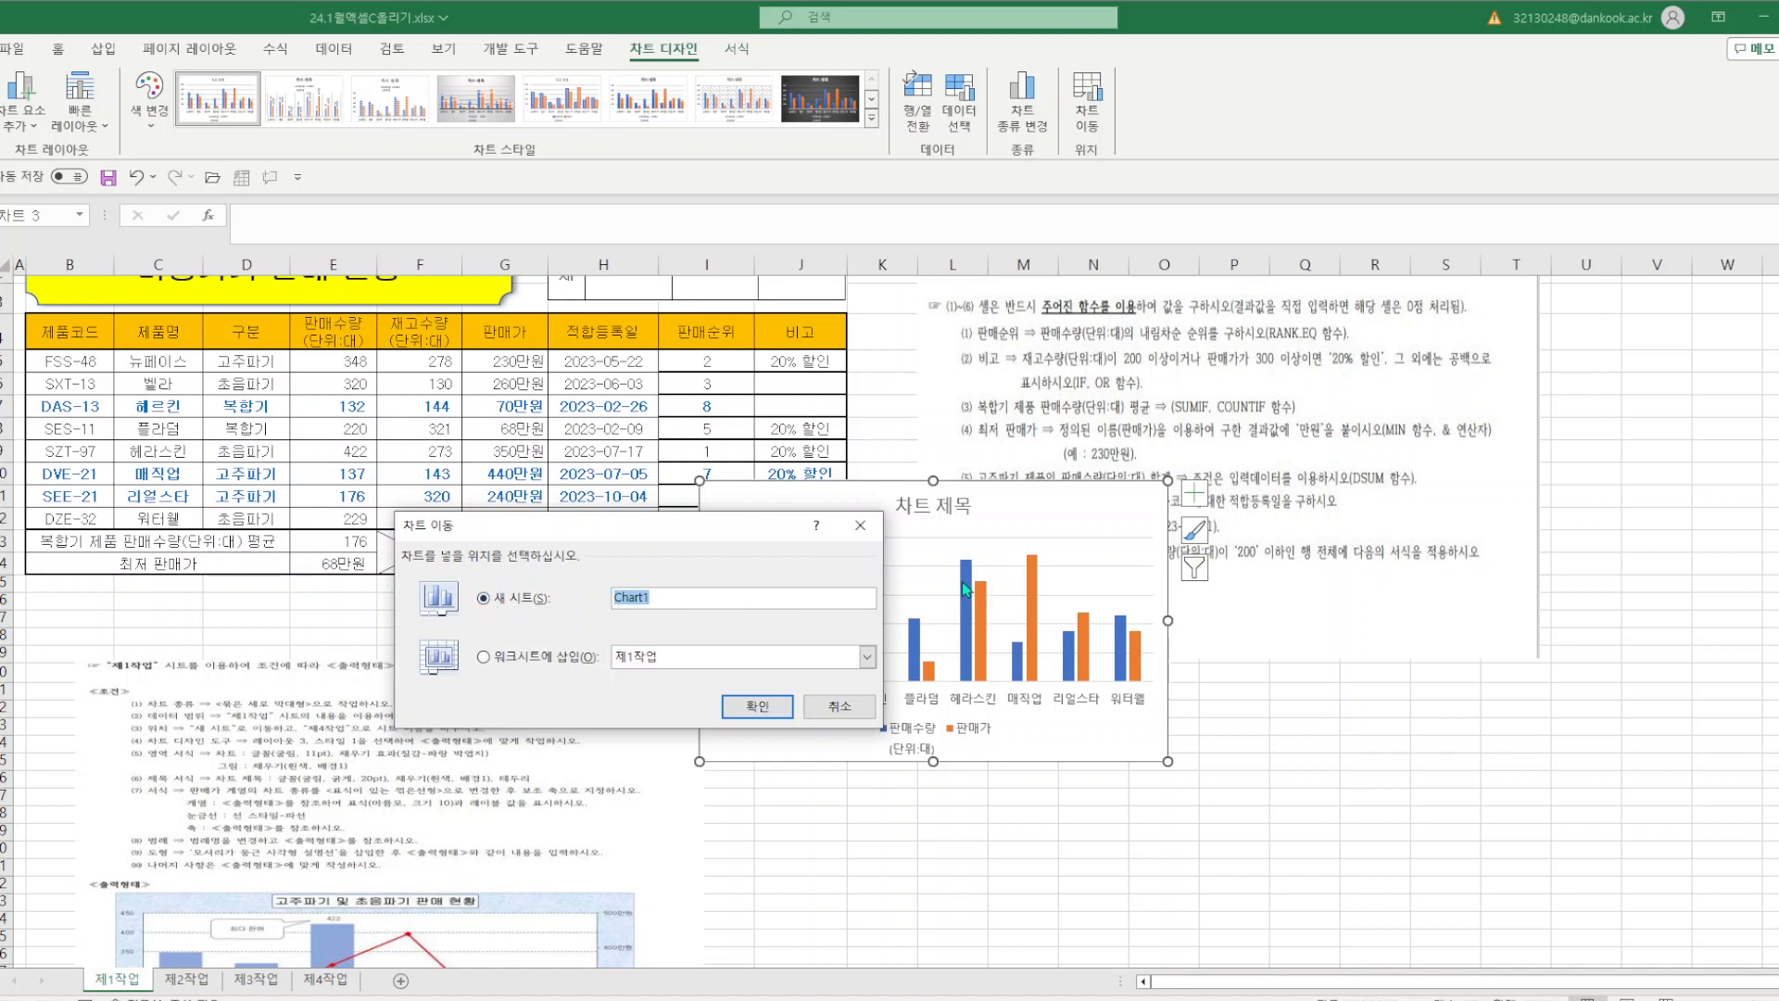
type("제4작업2")
left_click(755, 708)
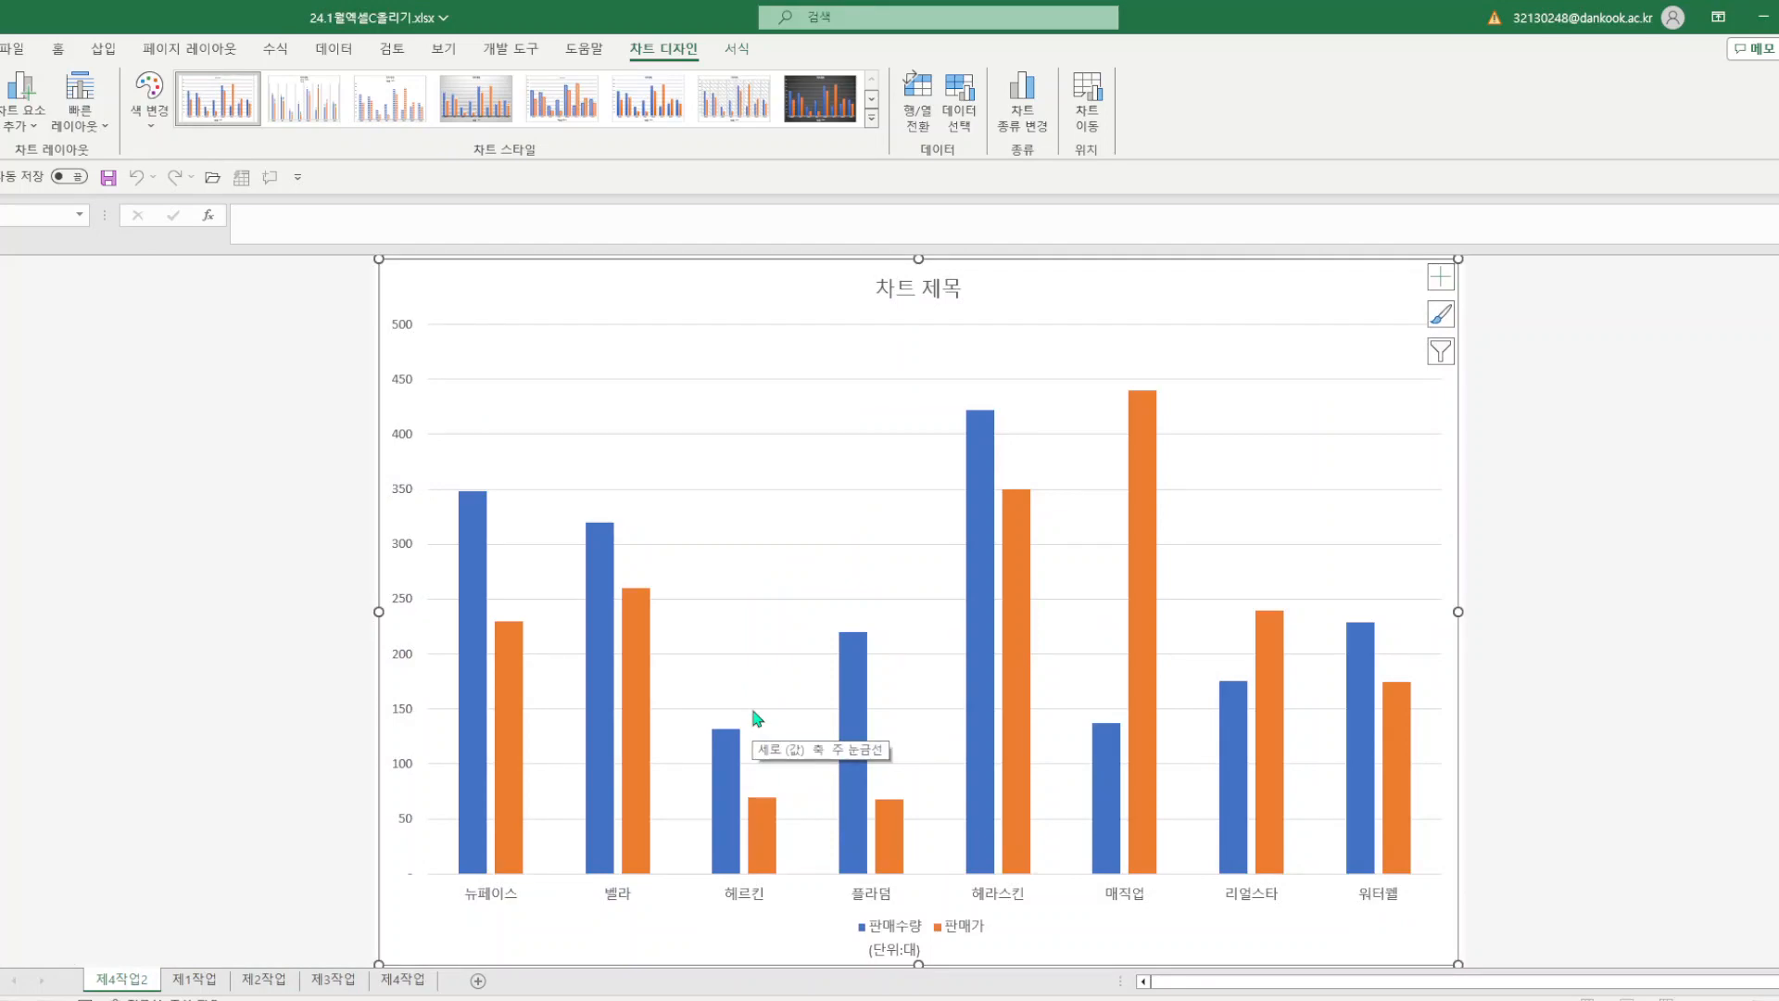
- Move the chart instructions picture on the 제1작업 sheet up over the table, then enlarge it and stretch it taller
left_click(194, 979)
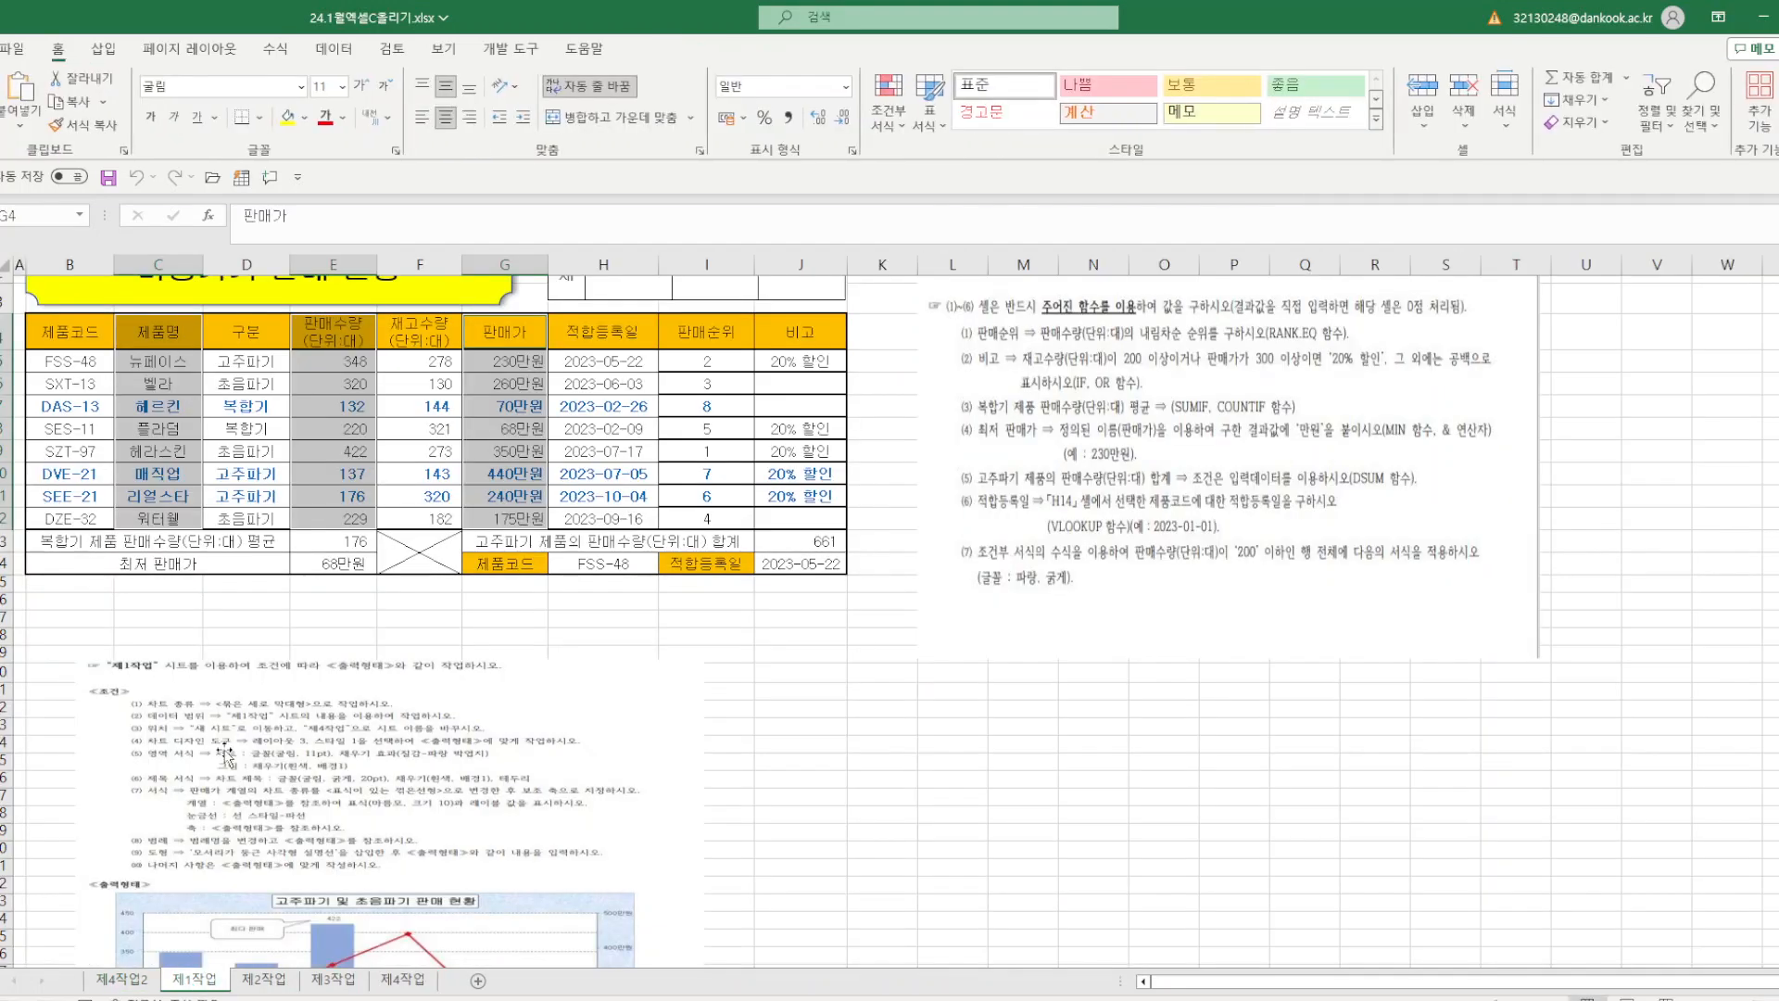
left_click_drag(403, 839, 644, 523)
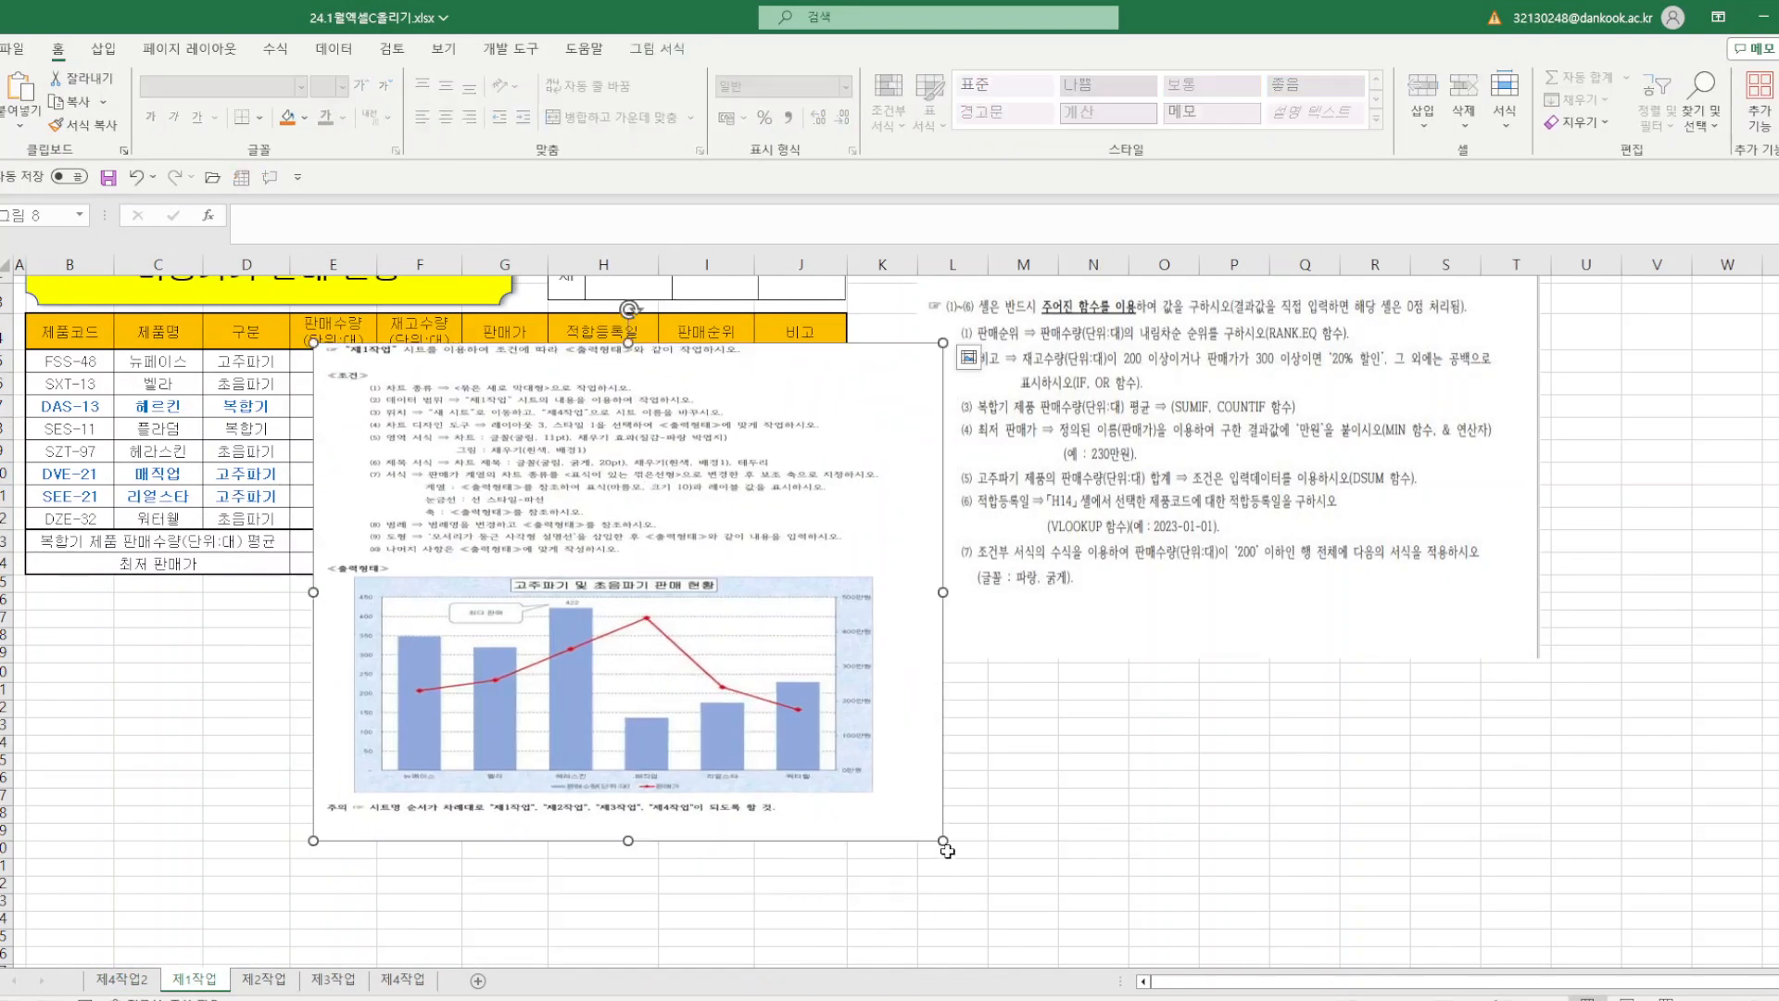
left_click_drag(949, 842, 1189, 904)
scroll(1172, 873, "down", 3)
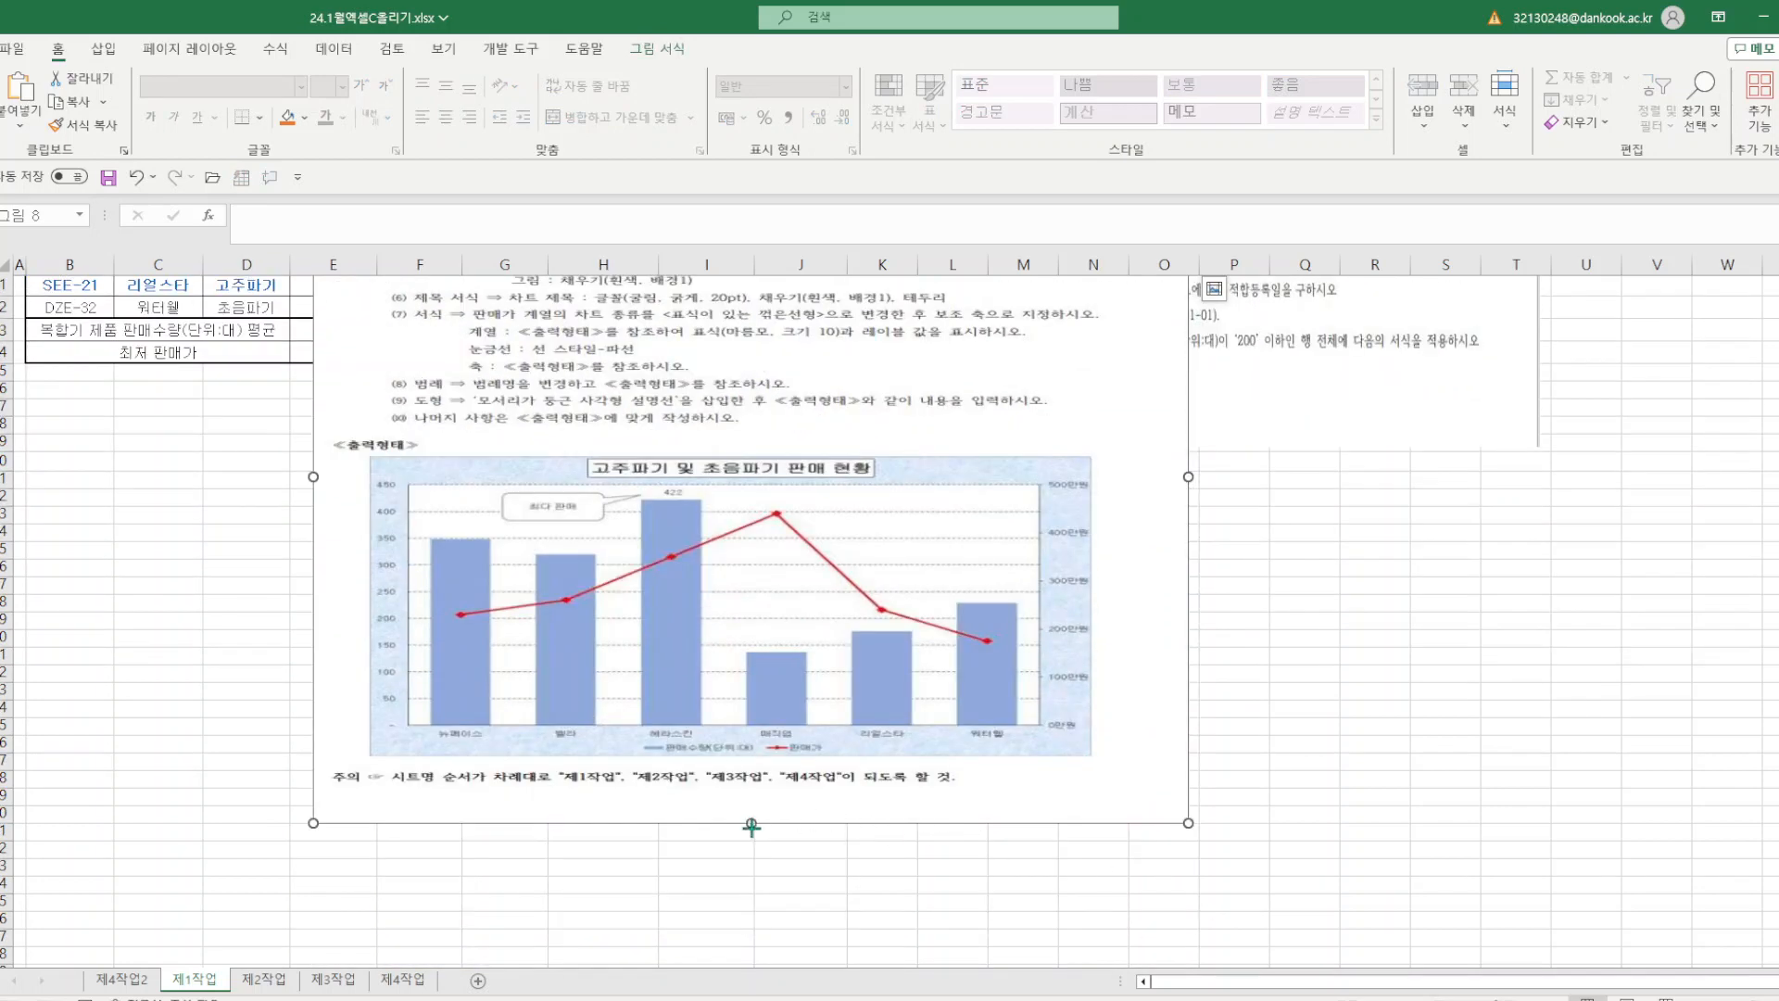
left_click_drag(751, 822, 758, 934)
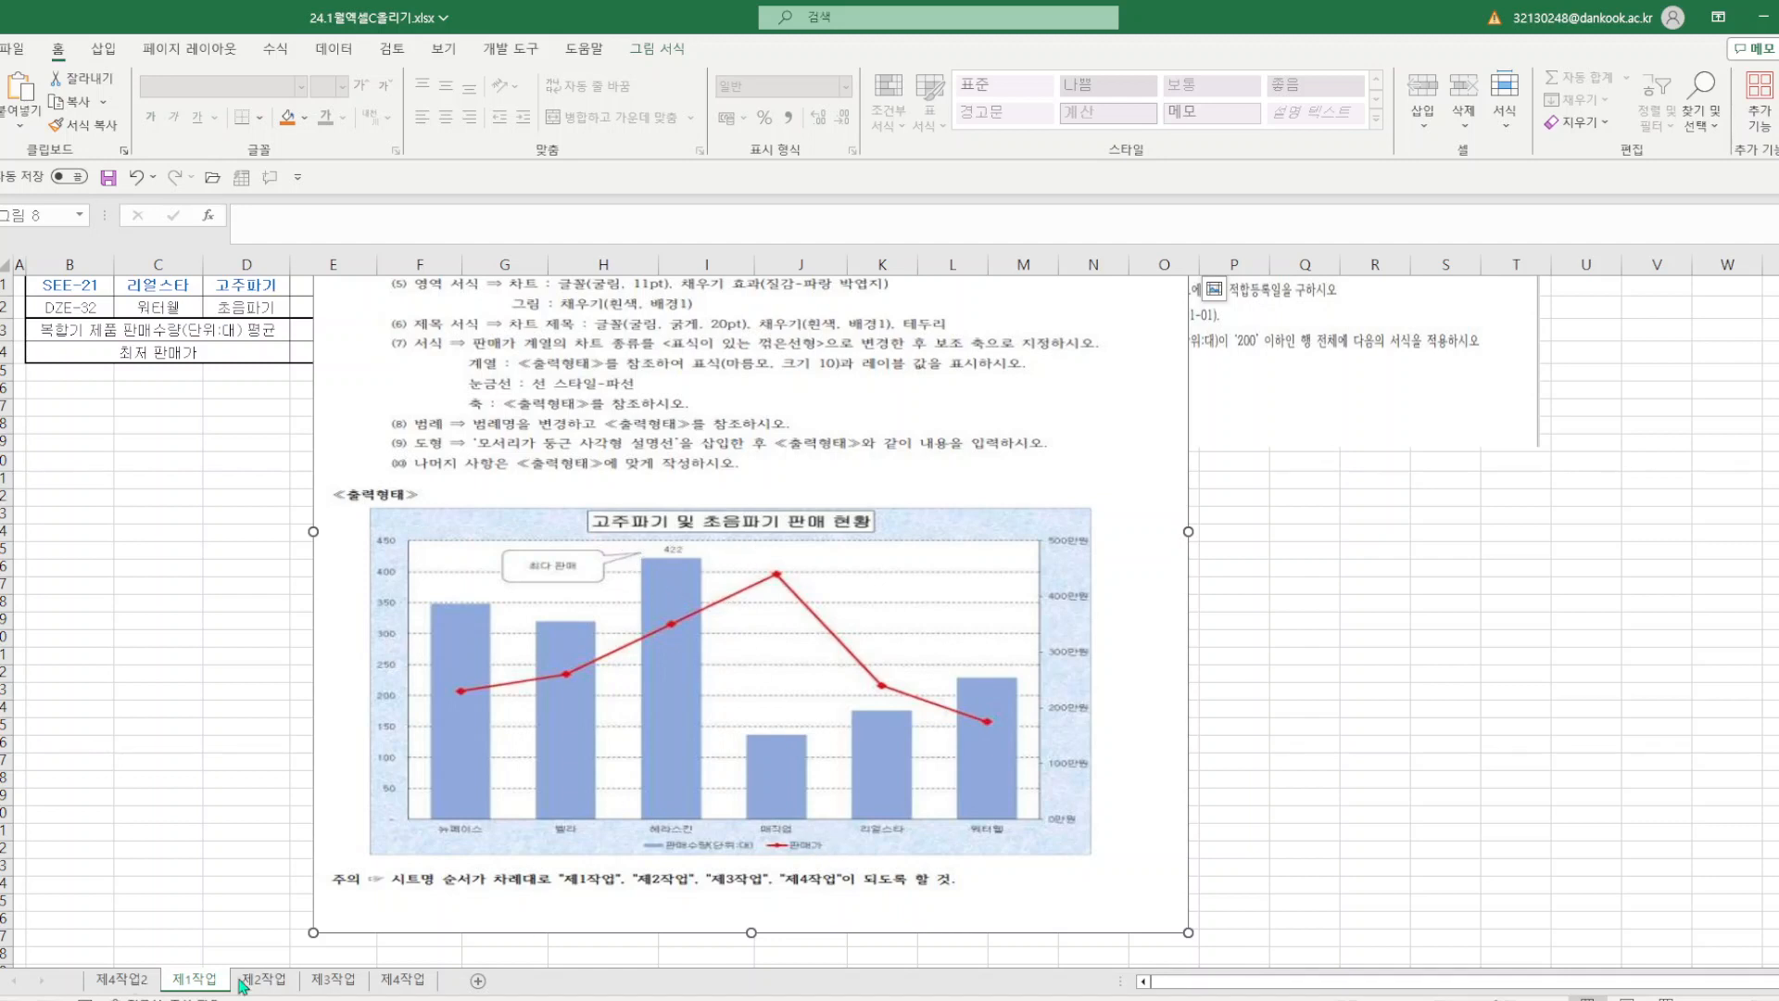
- Replace the chart title on the 제4작업2 sheet with 고주파기 및 초음파기 판매현황, following the sample on the 제1작업 sheet
left_click(127, 982)
left_click(882, 289)
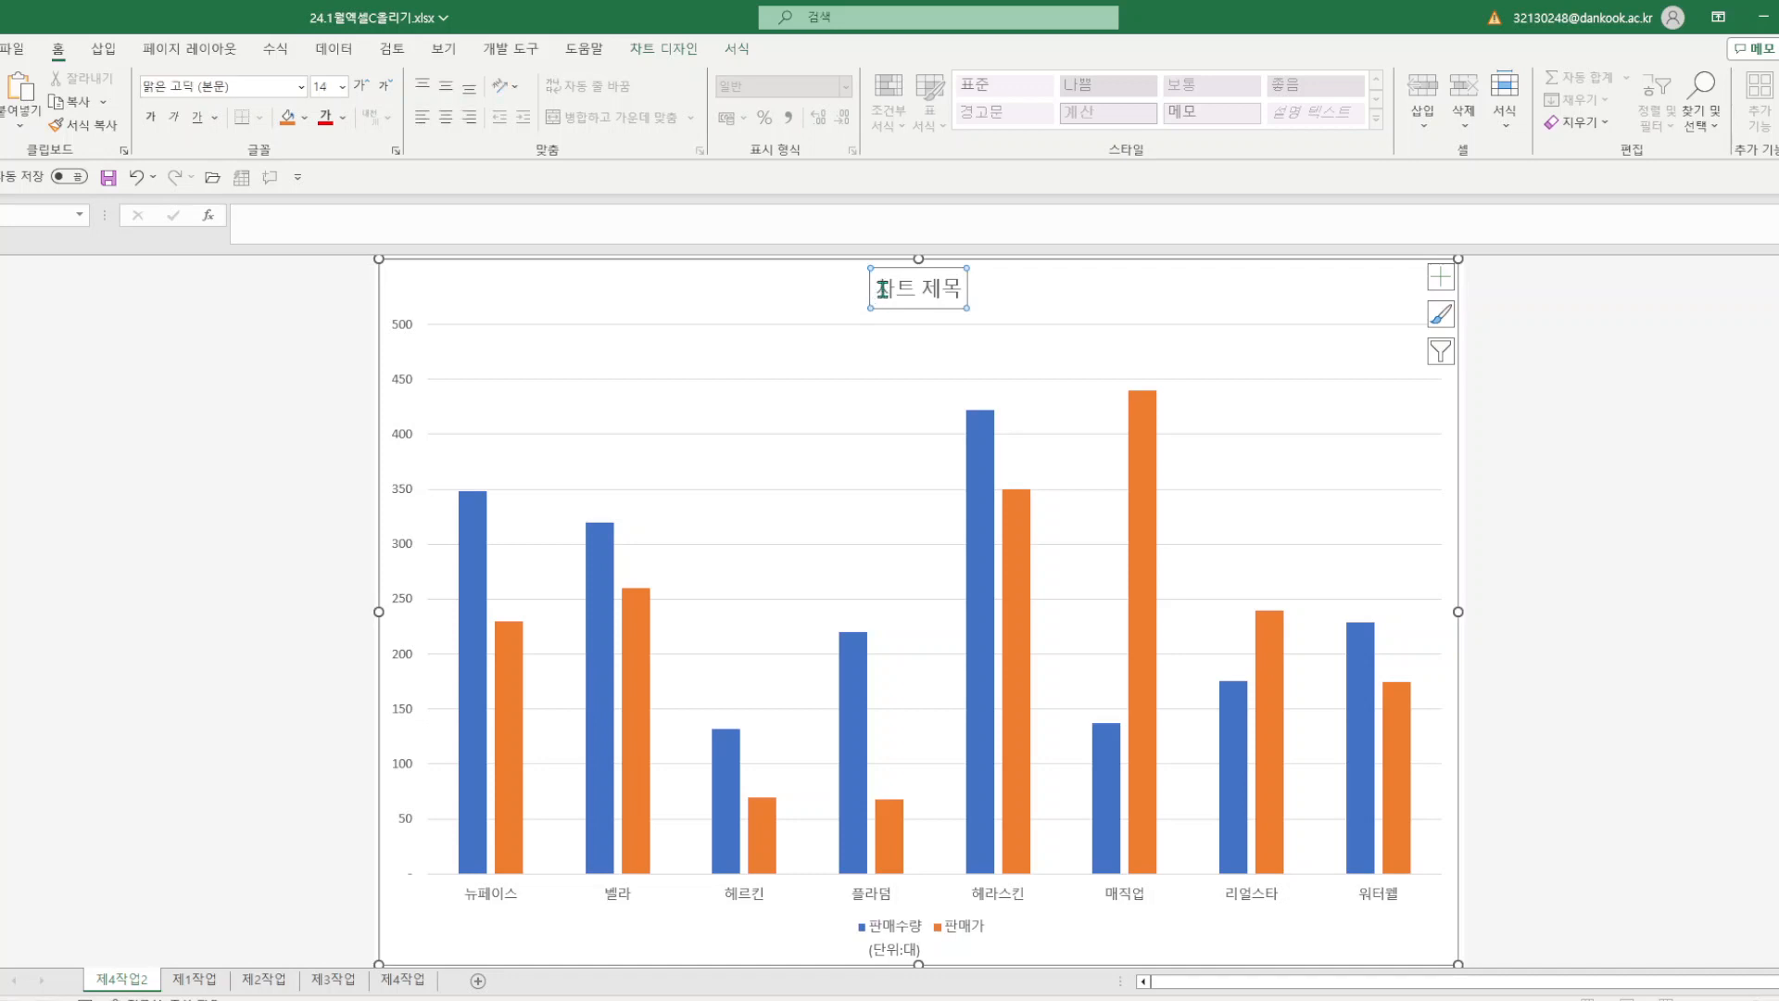
left_click_drag(882, 289, 971, 289)
type("ㄱ")
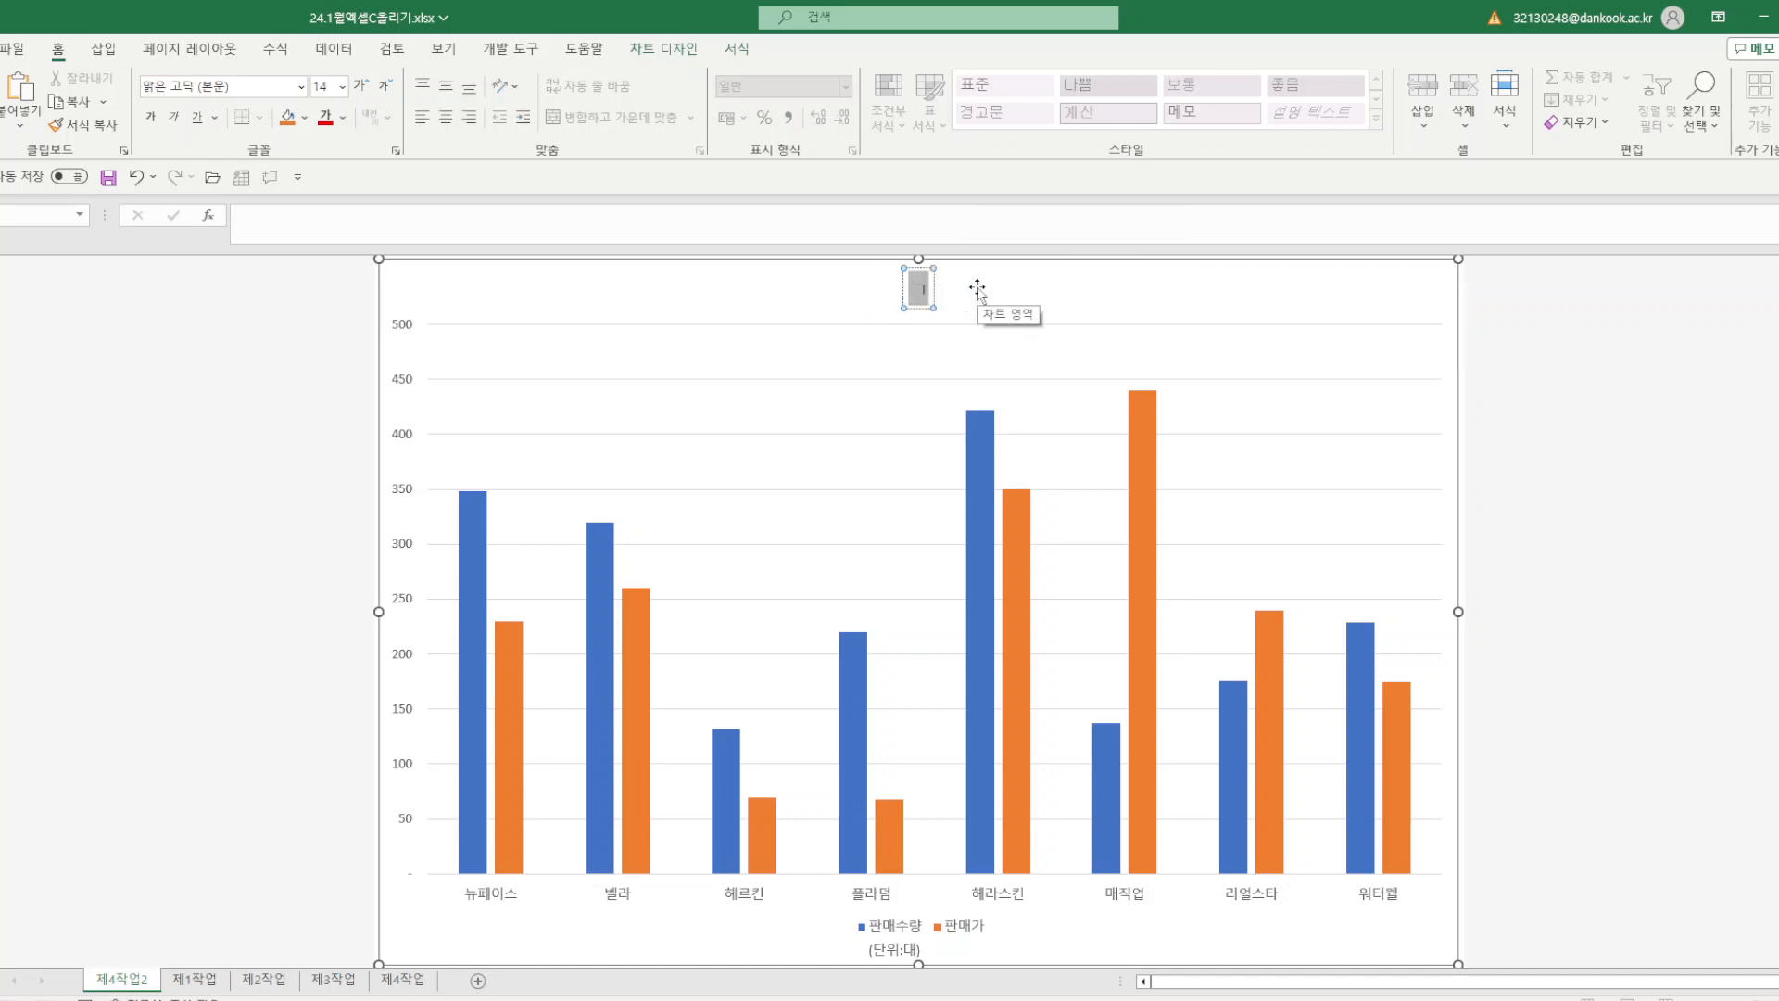
type("ㅗㅈㅠ")
type("파기")
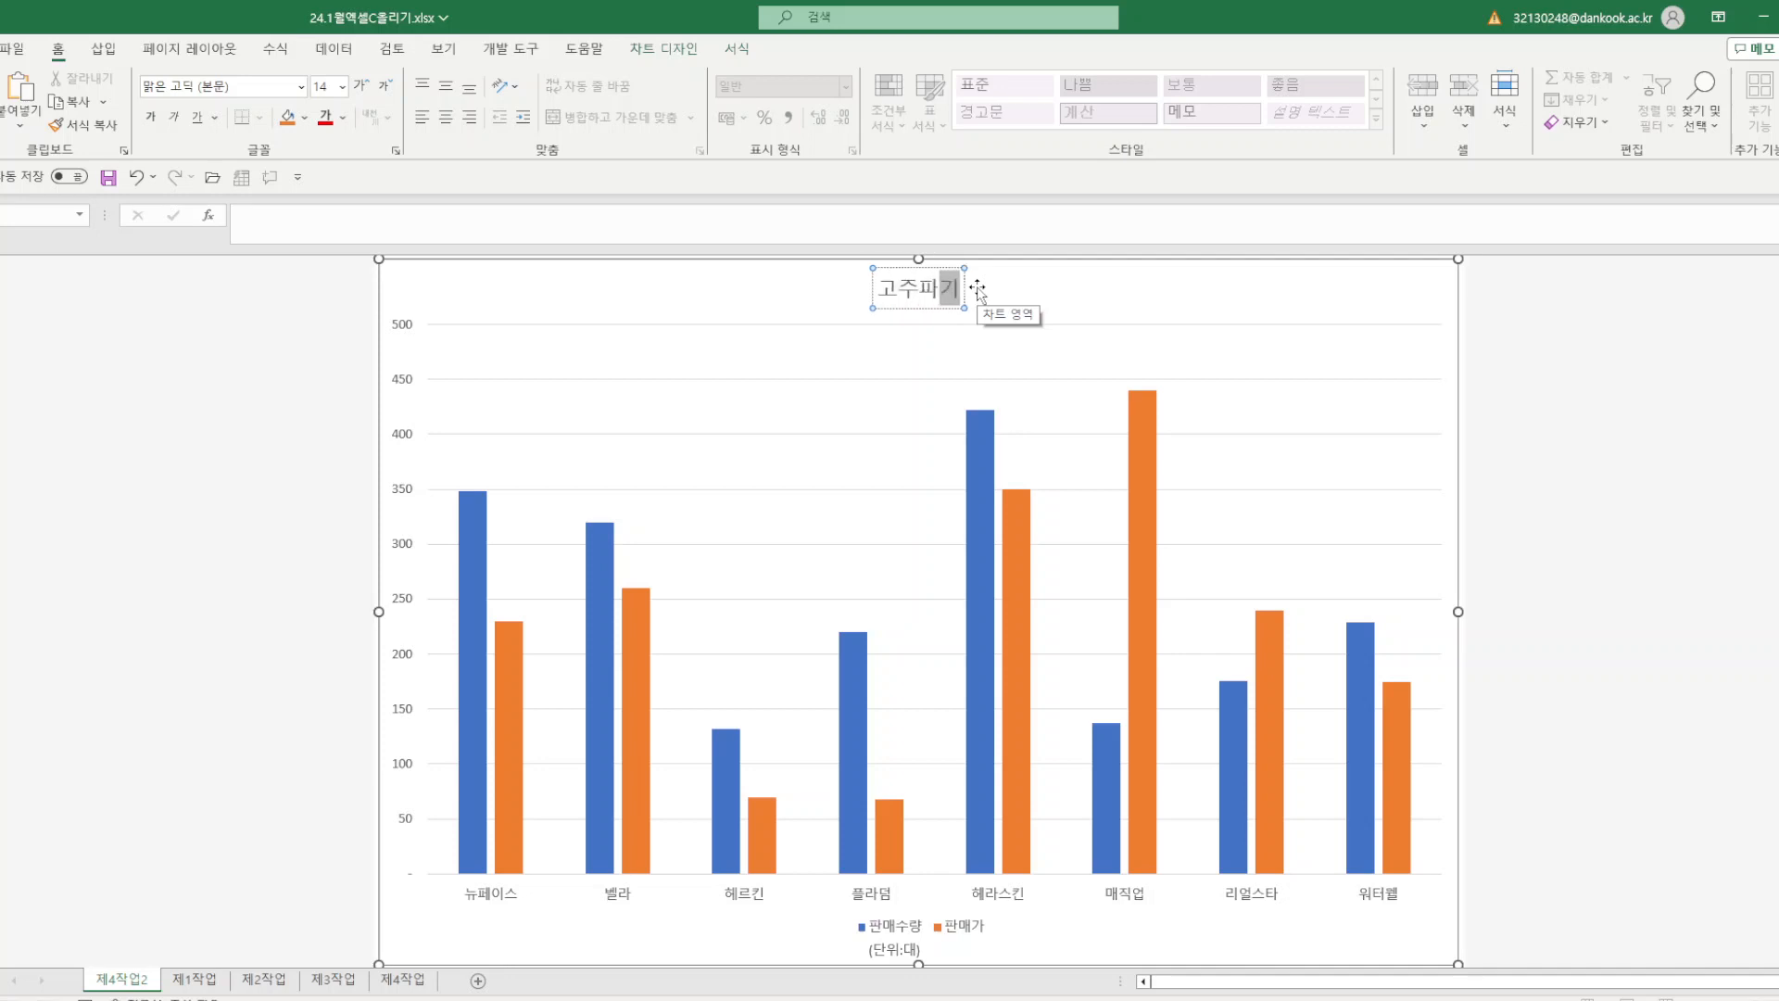
type(" ㅁ")
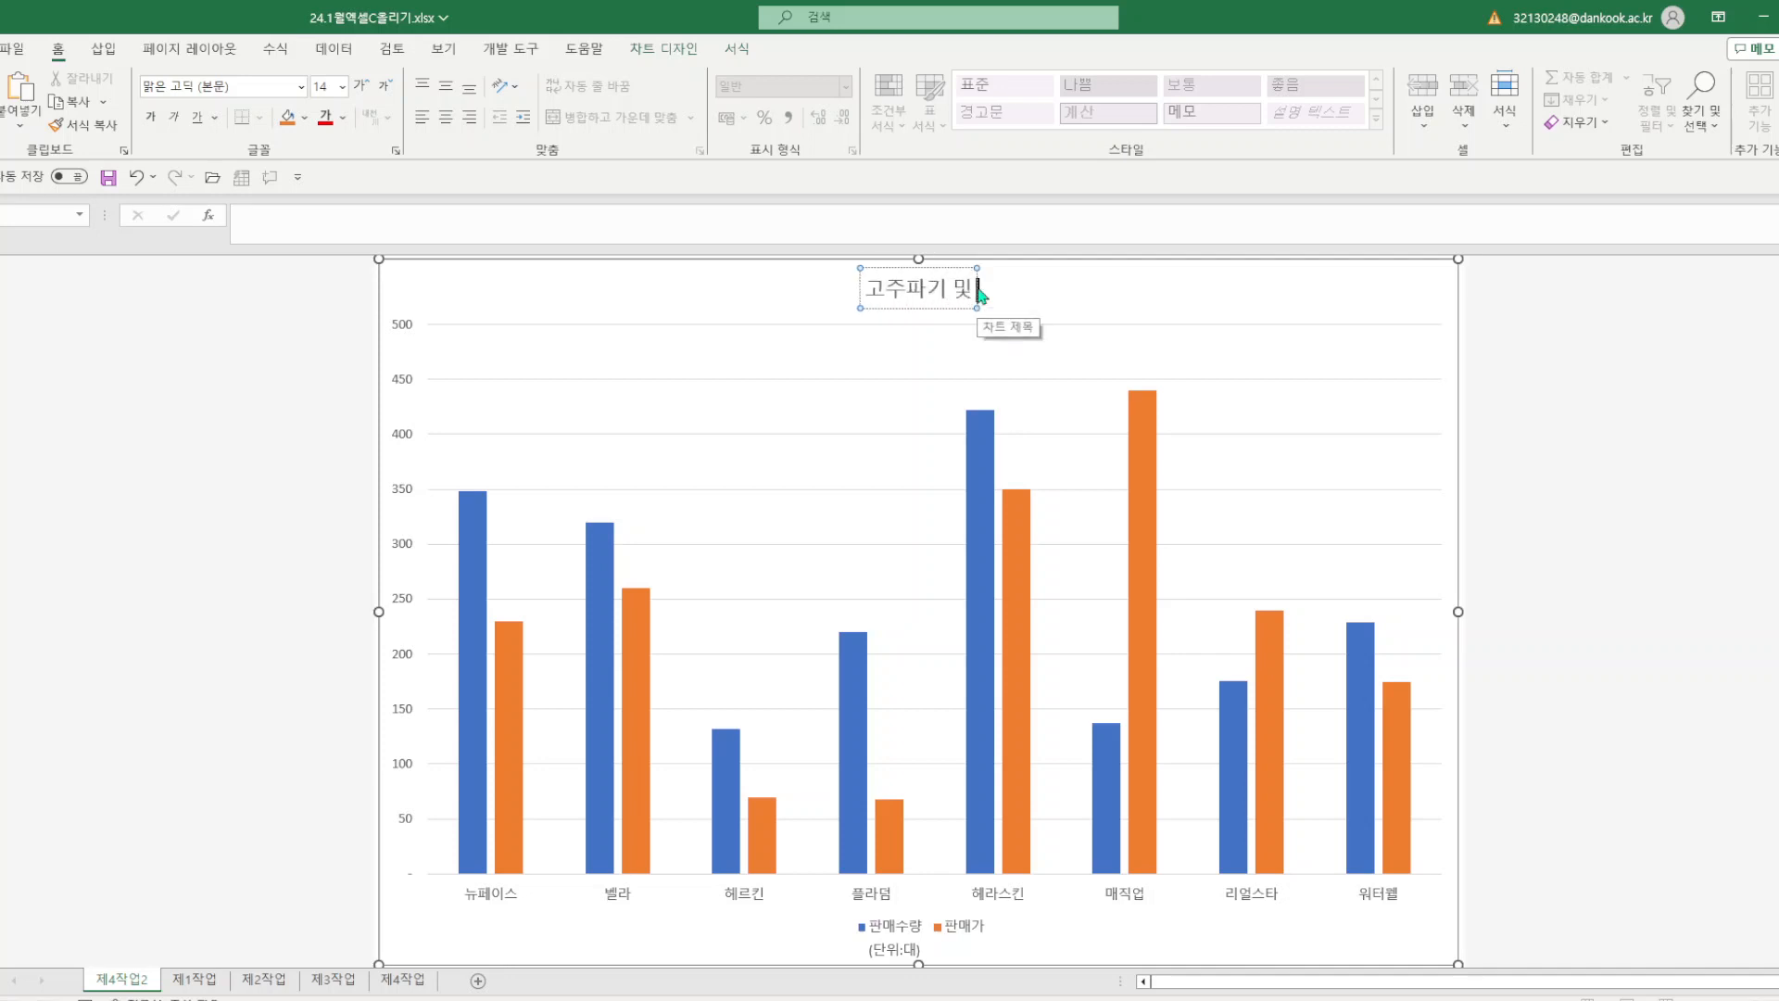
left_click(196, 983)
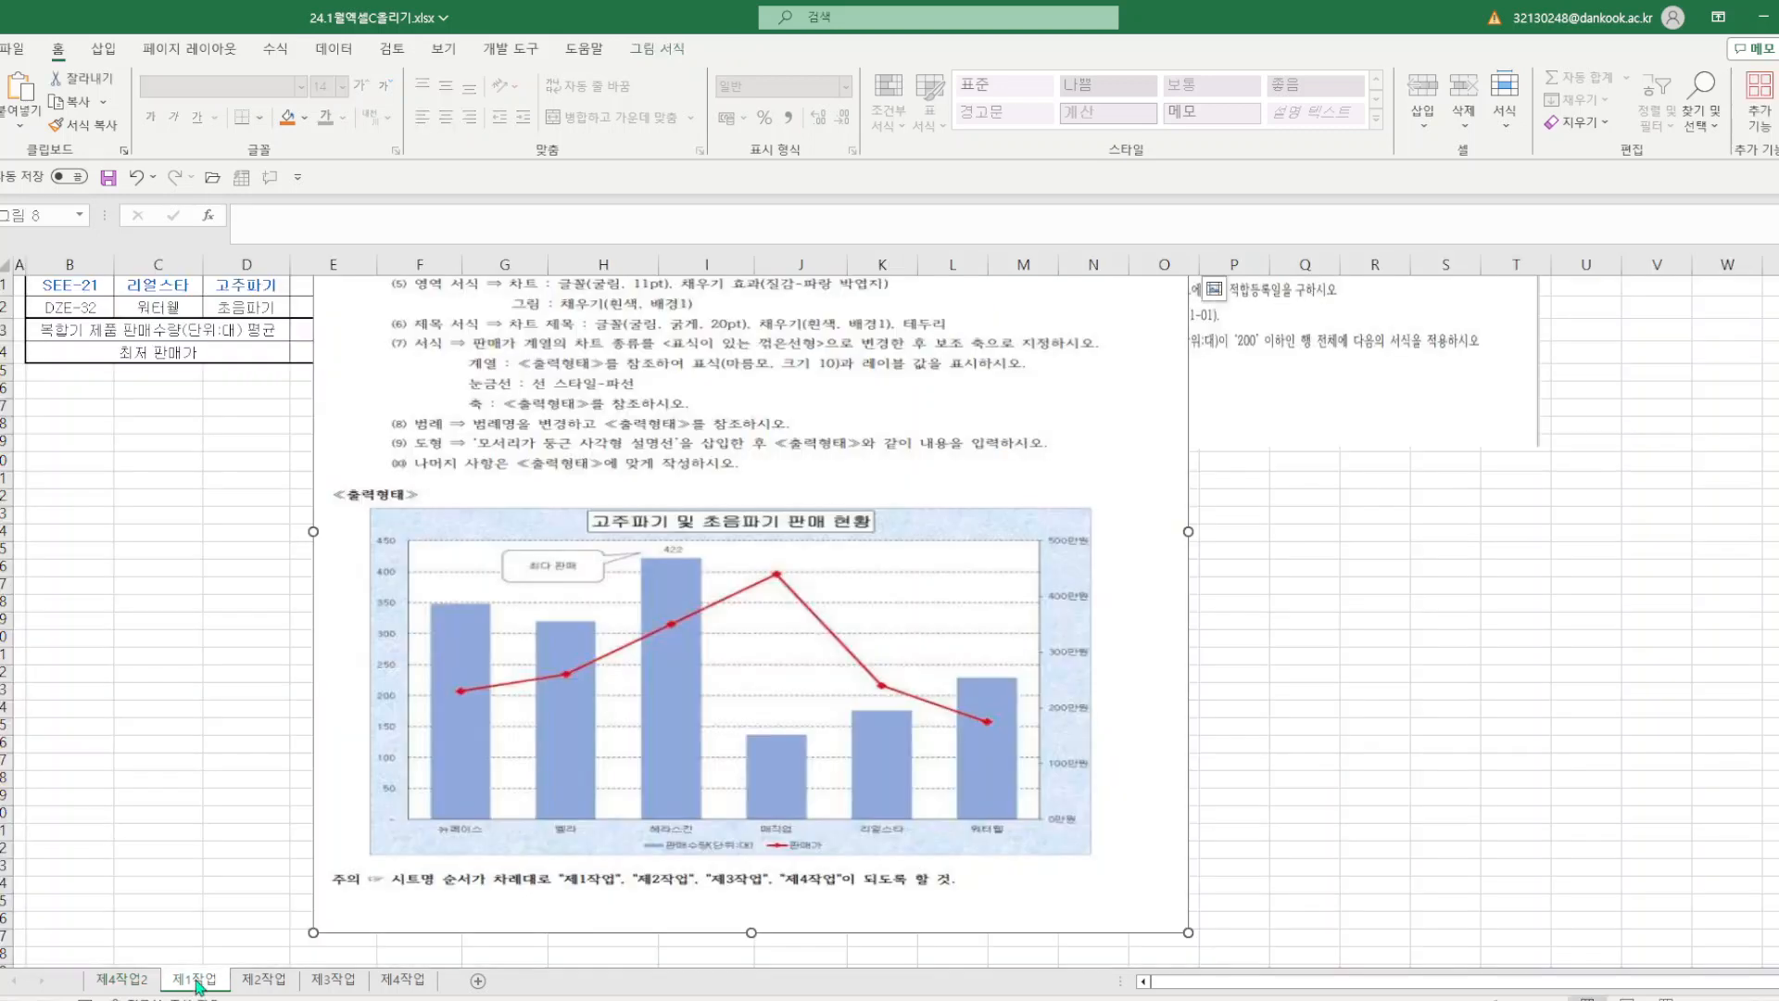
left_click(130, 982)
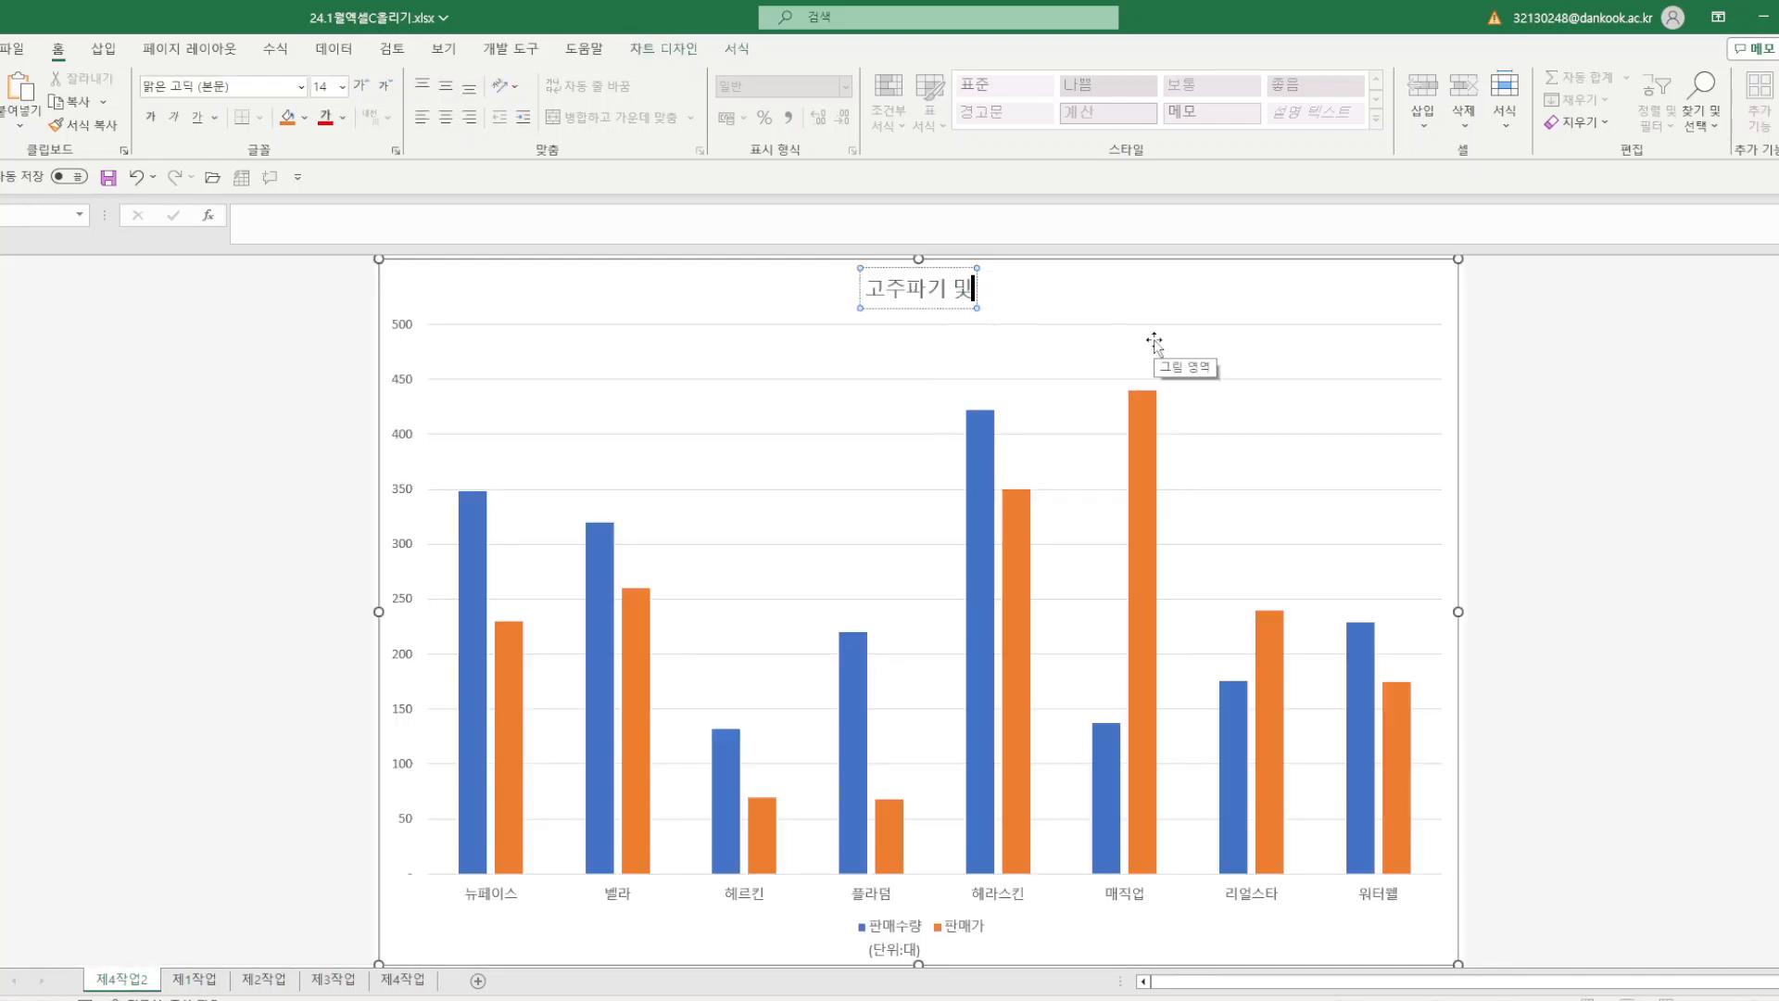
type("초음ㅍ")
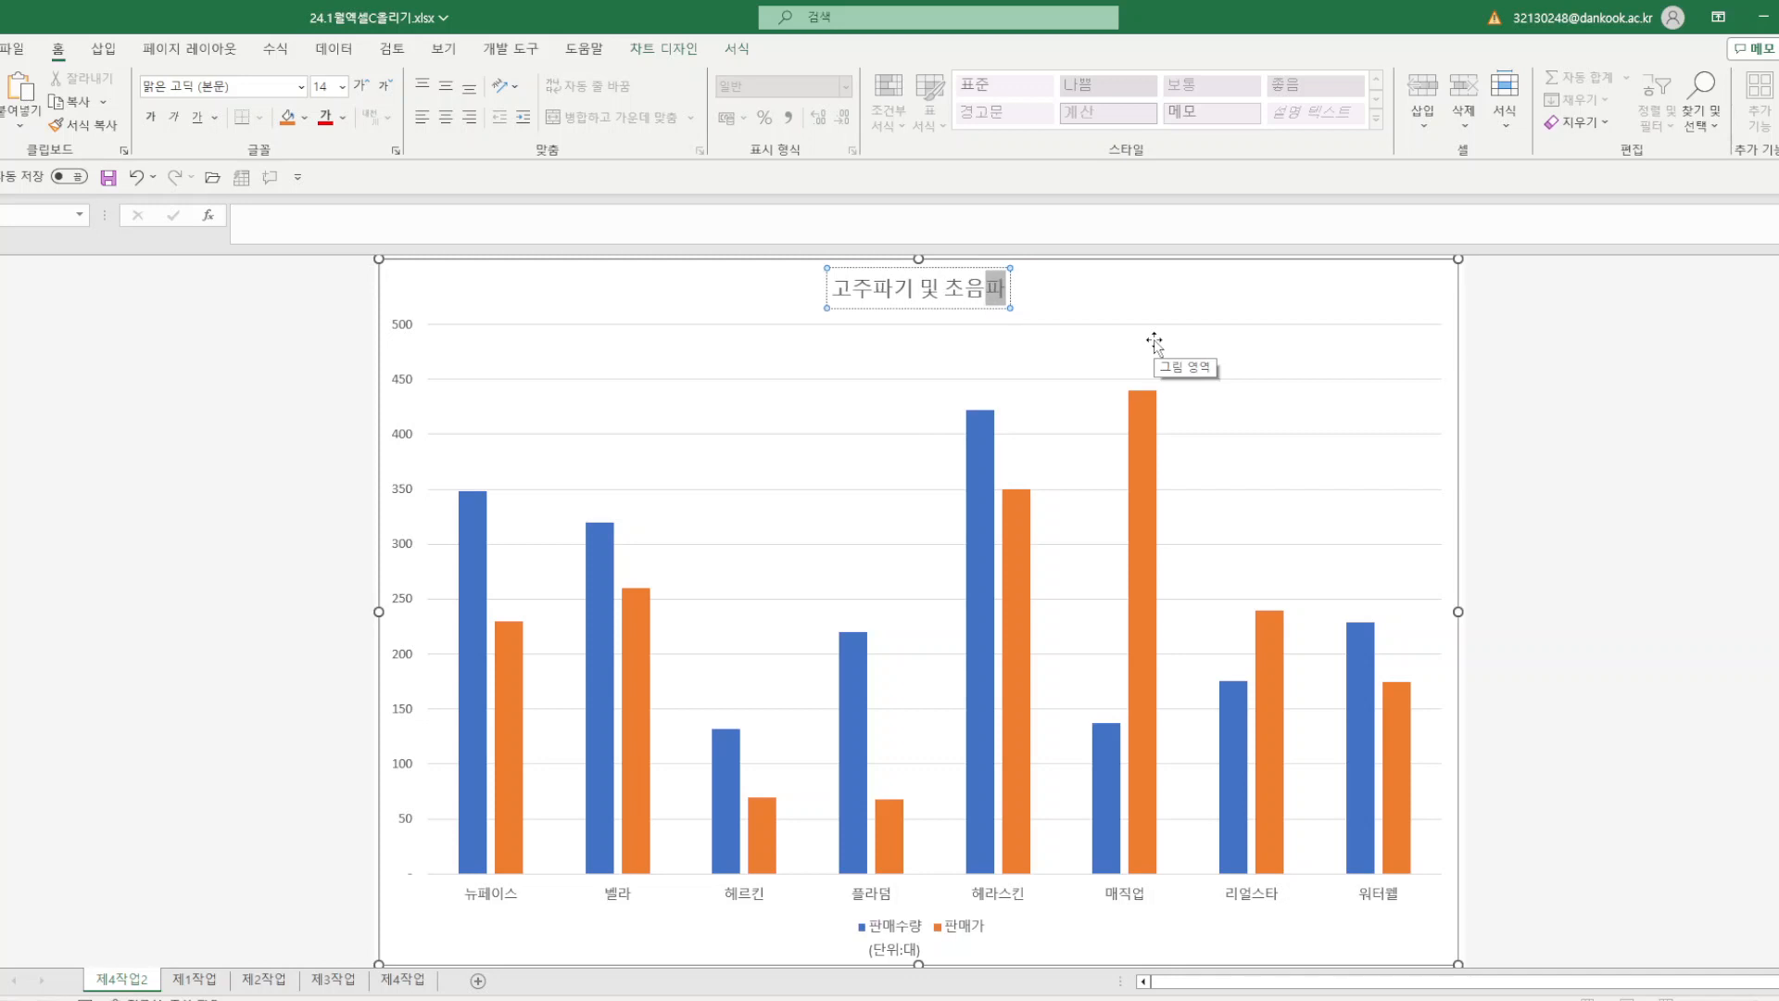
type("기 판매혀")
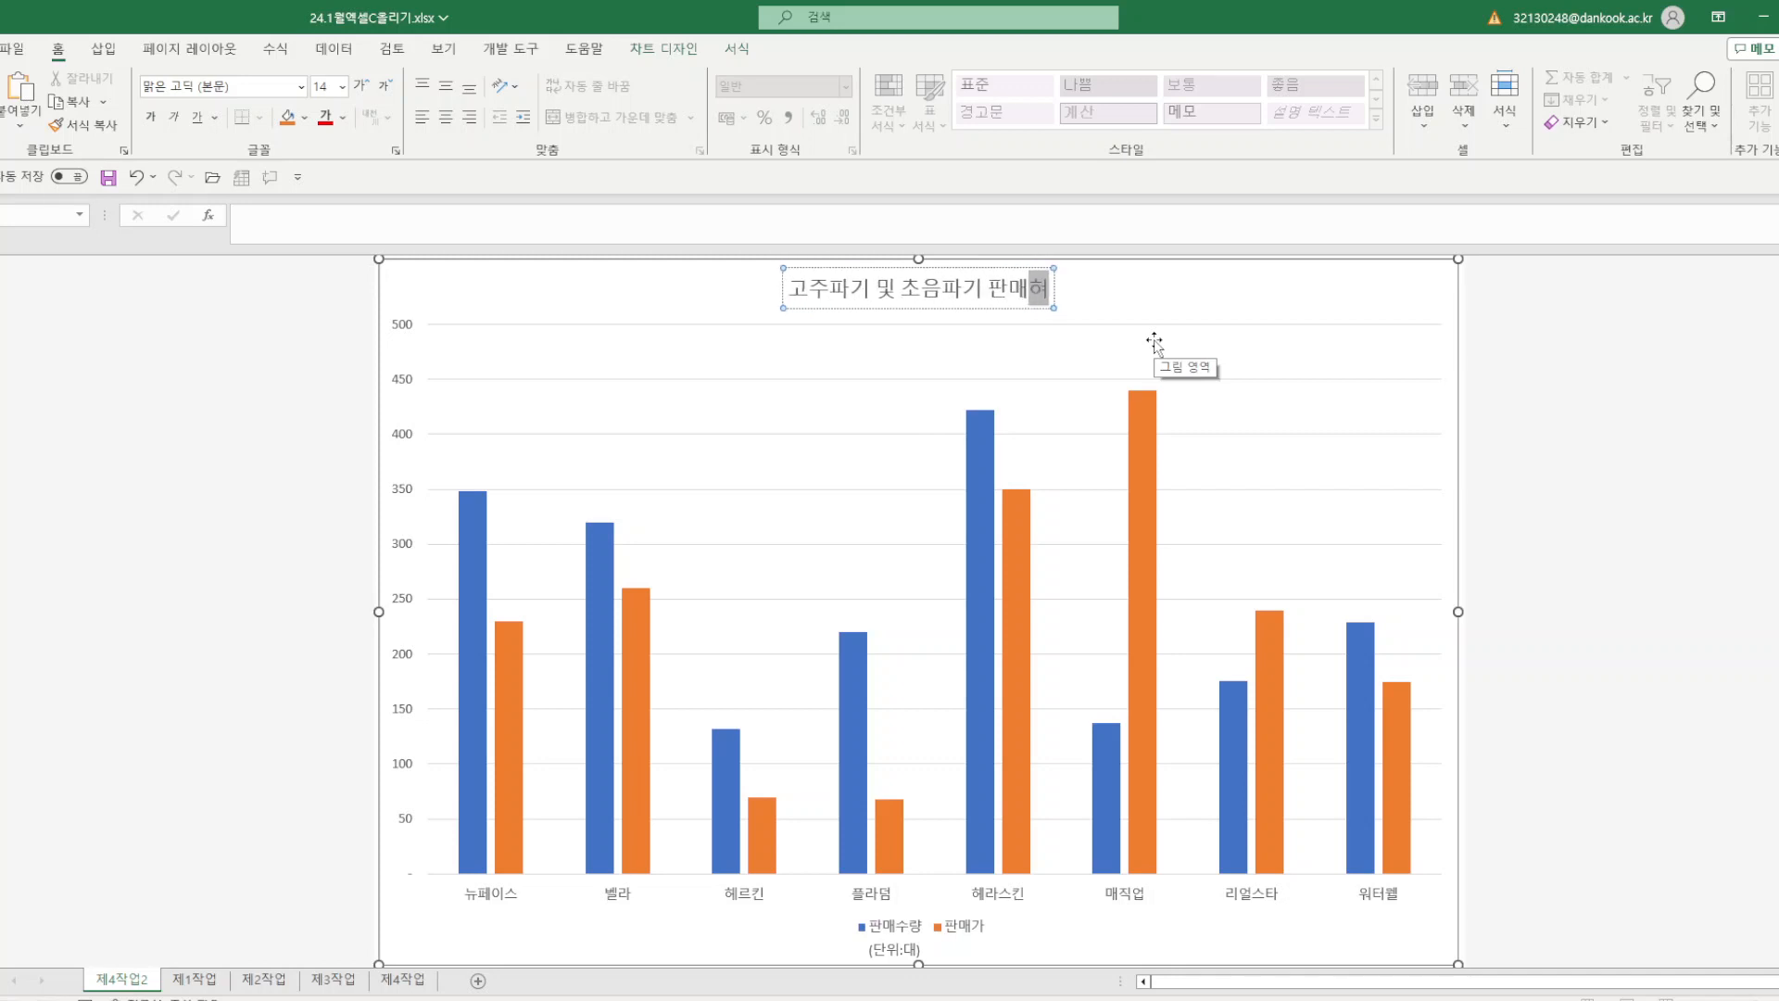
type("ㄴ호")
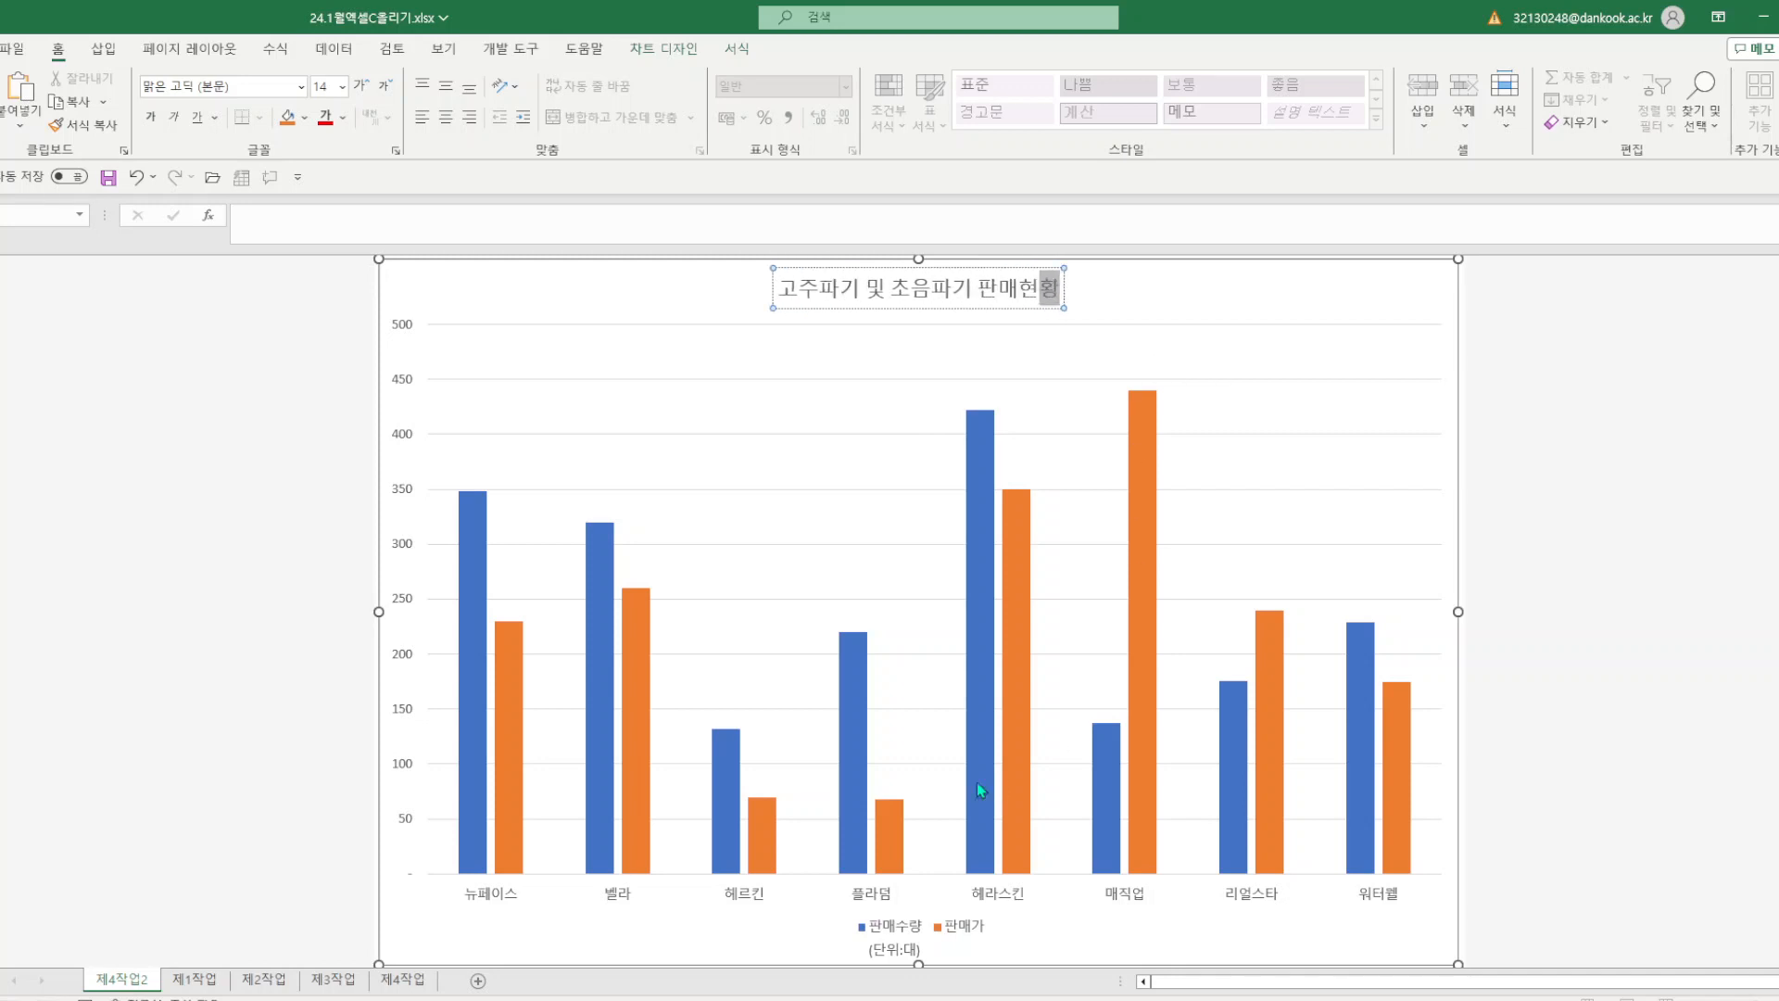
- Check the sample chart on 제1작업, then change the 판매가 series to a line with markers on the secondary axis
left_click(193, 982)
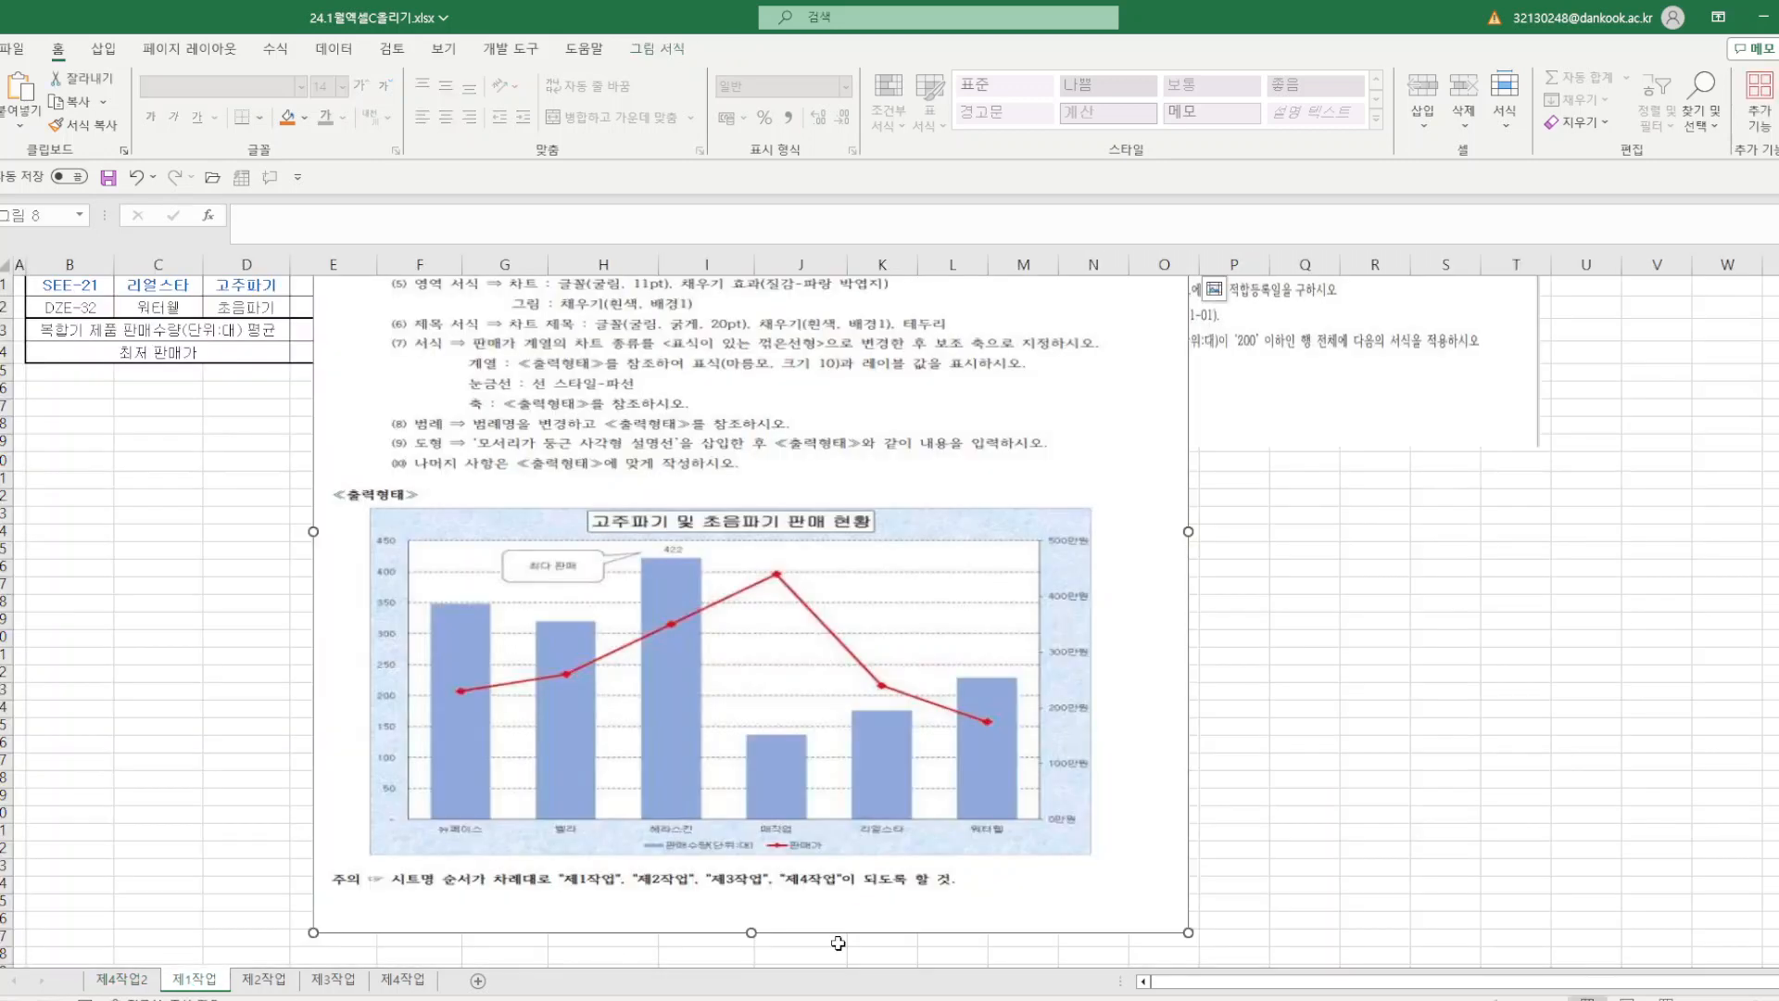
left_click(158, 982)
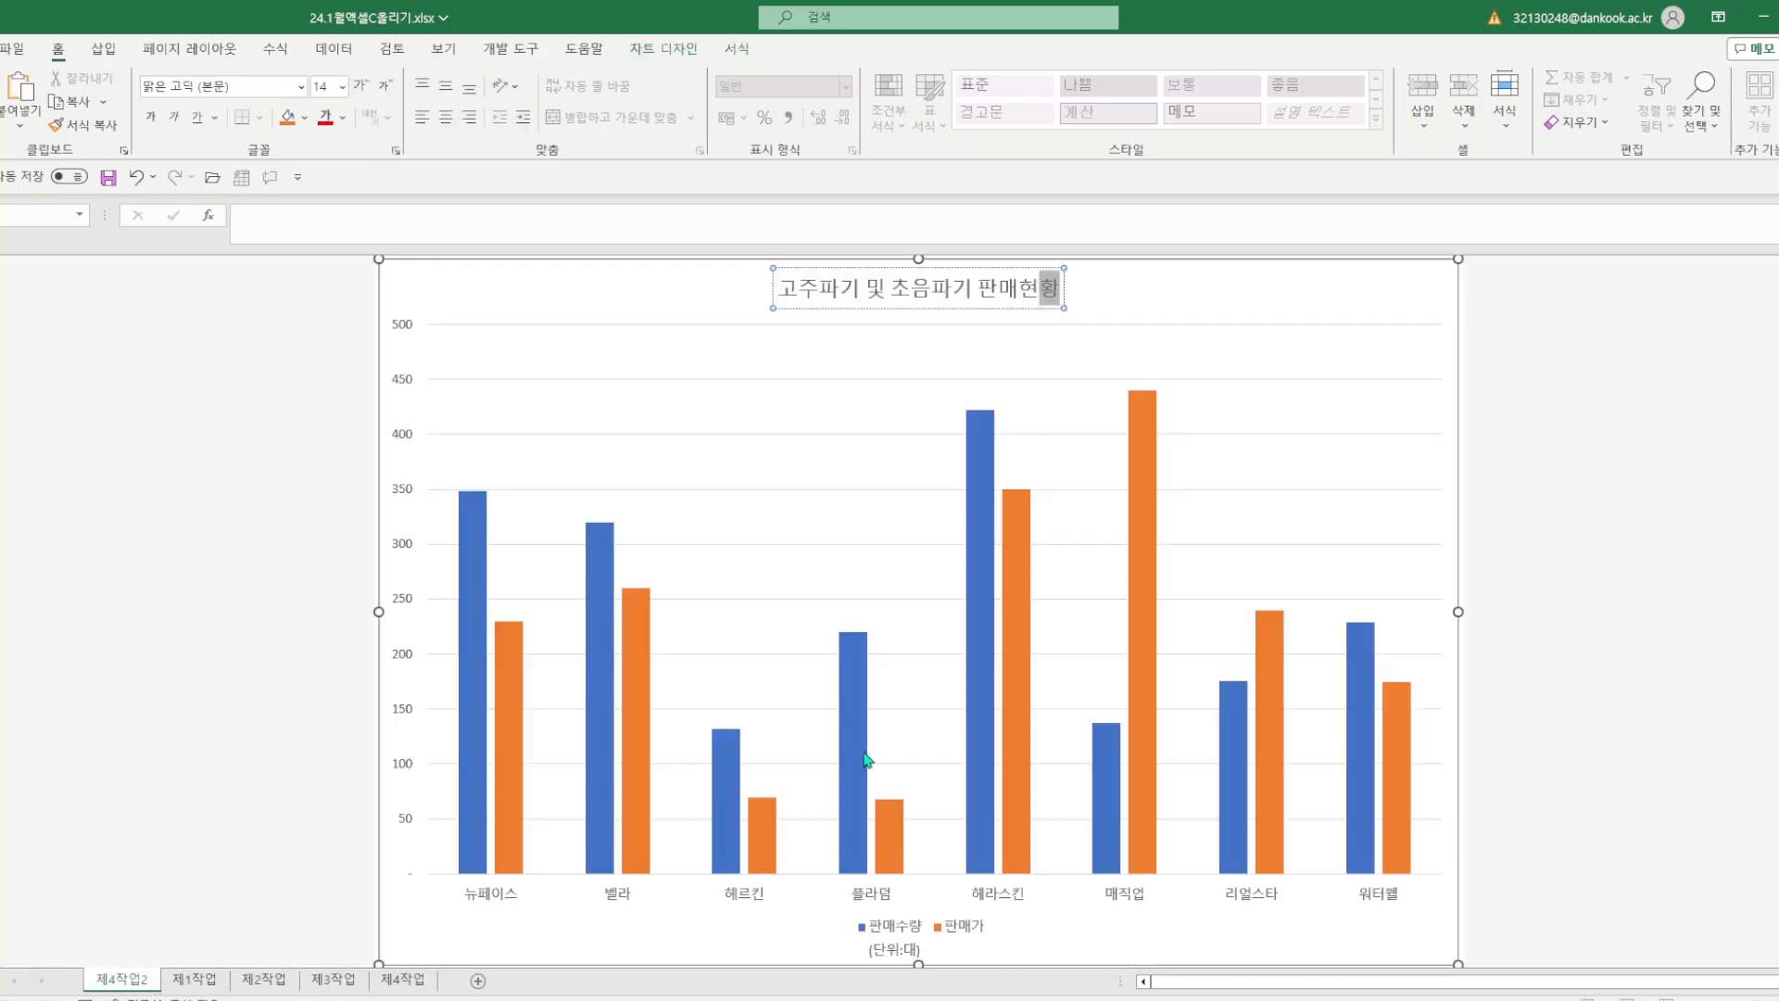
right_click(1028, 597)
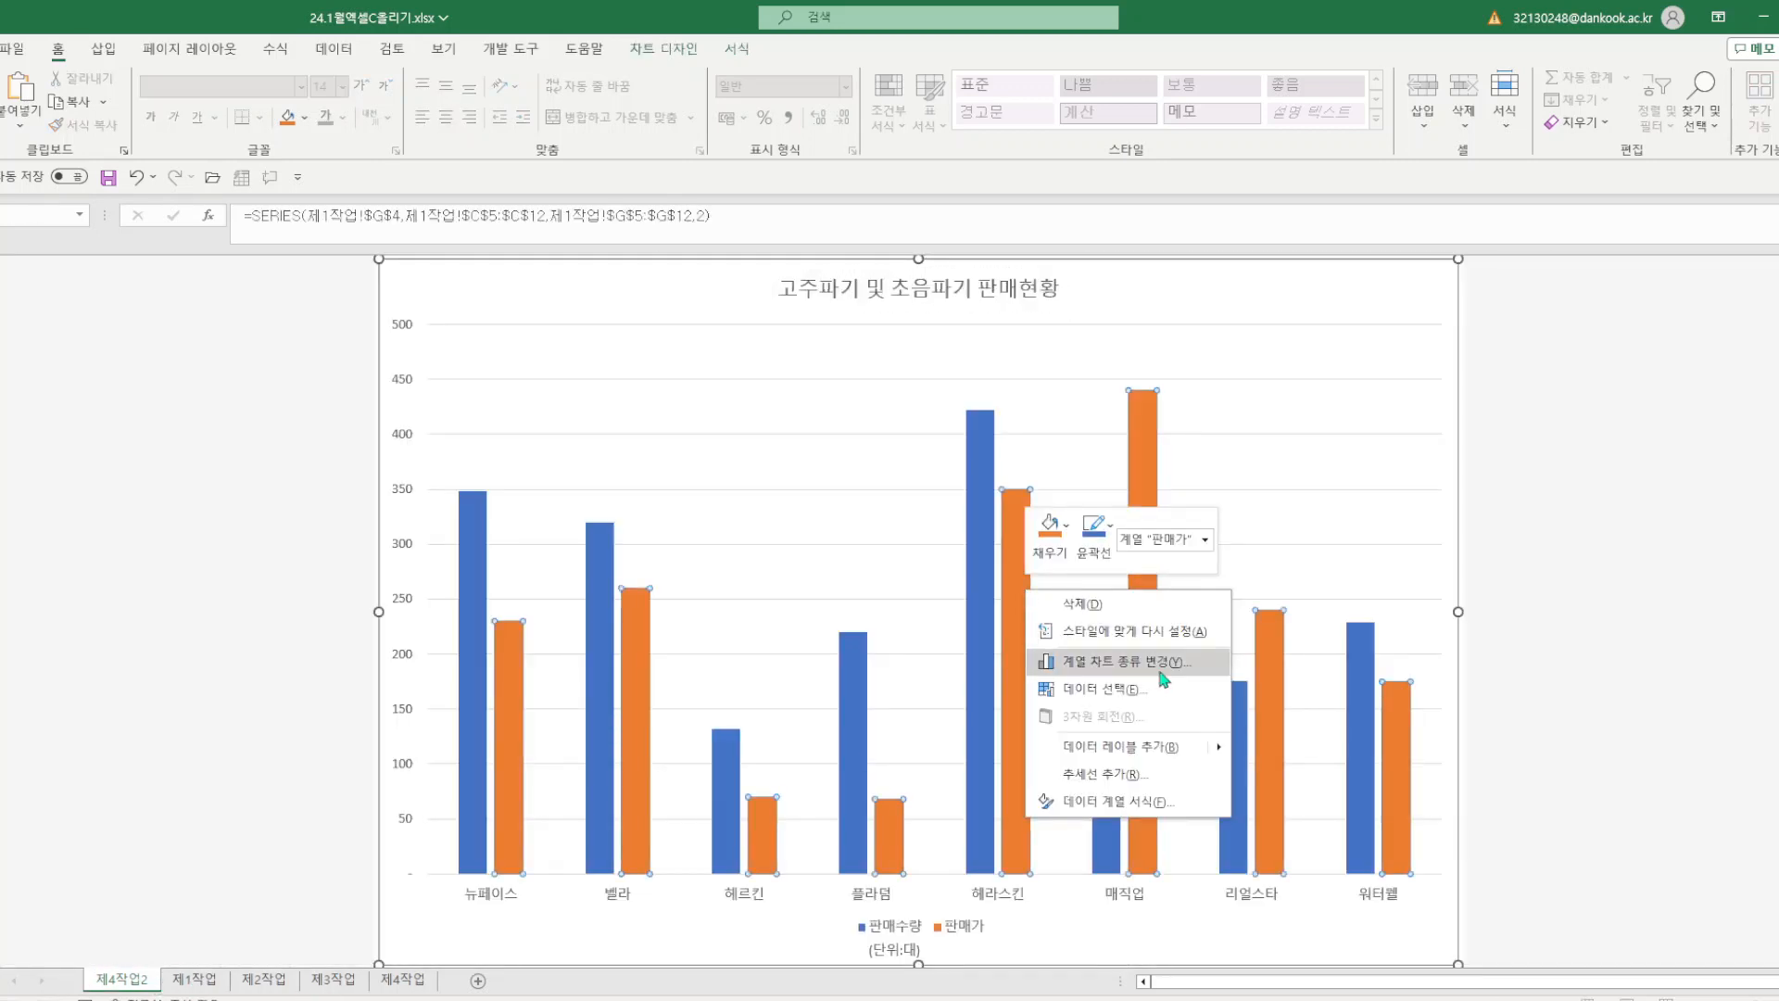
left_click(1121, 661)
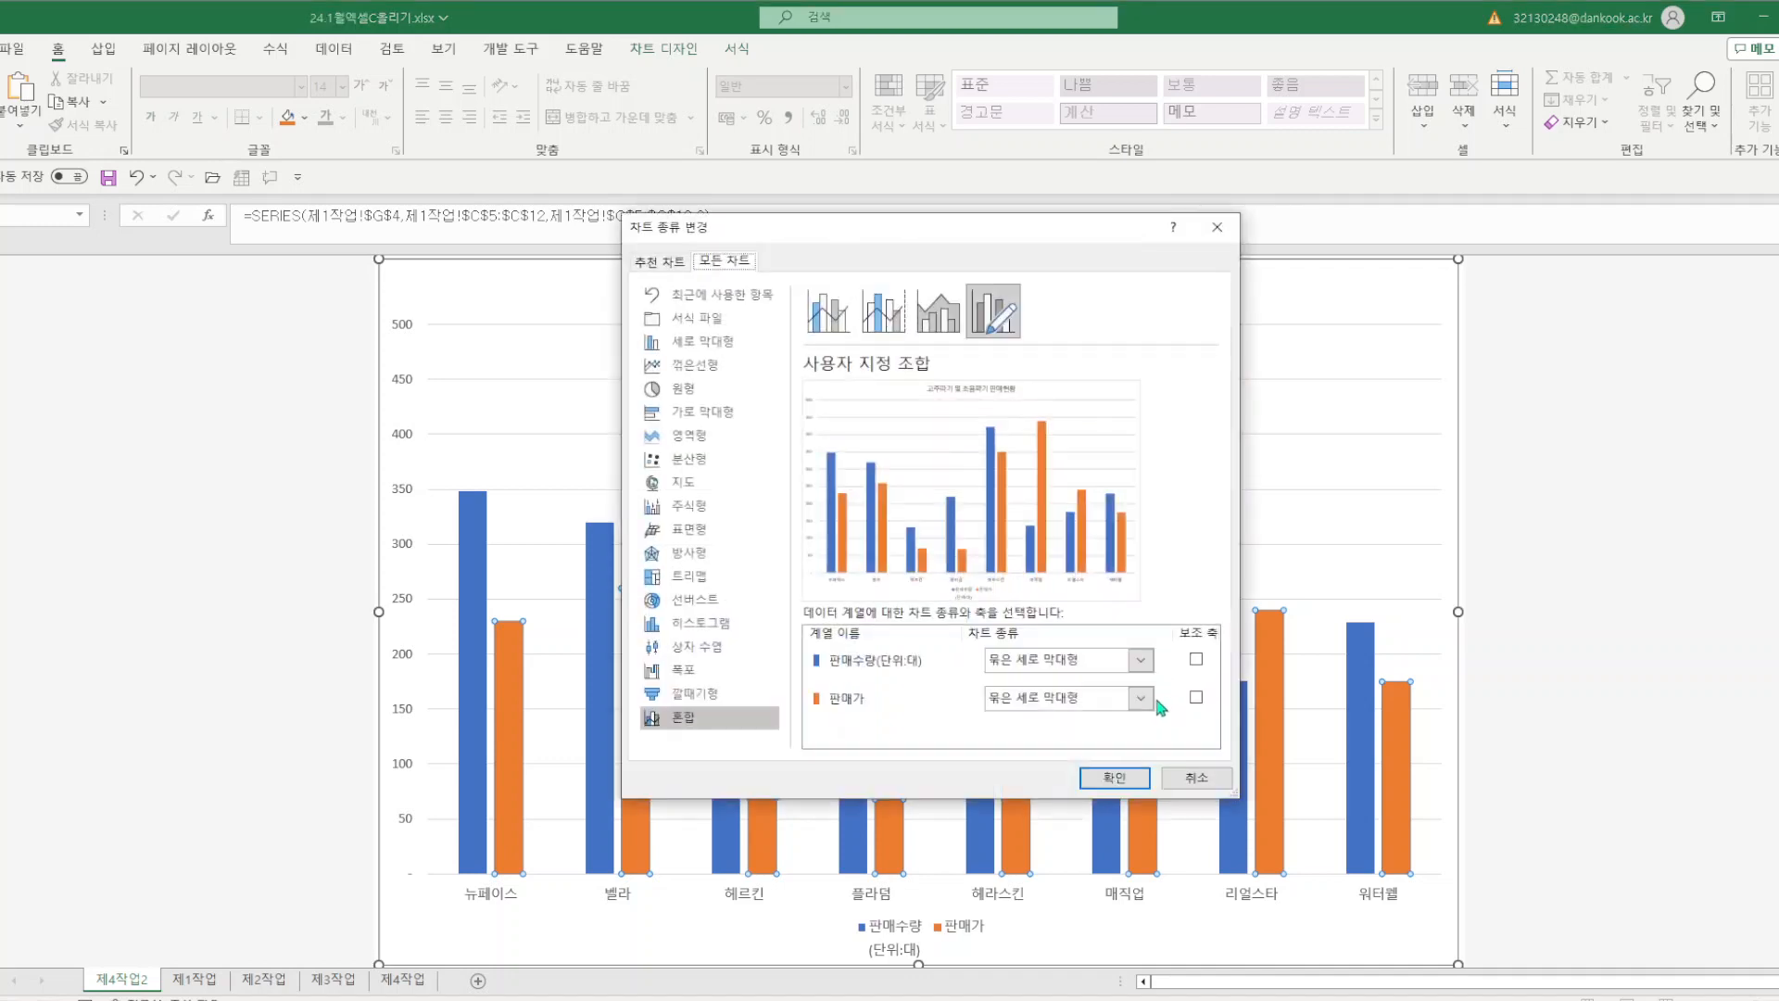
left_click(1146, 700)
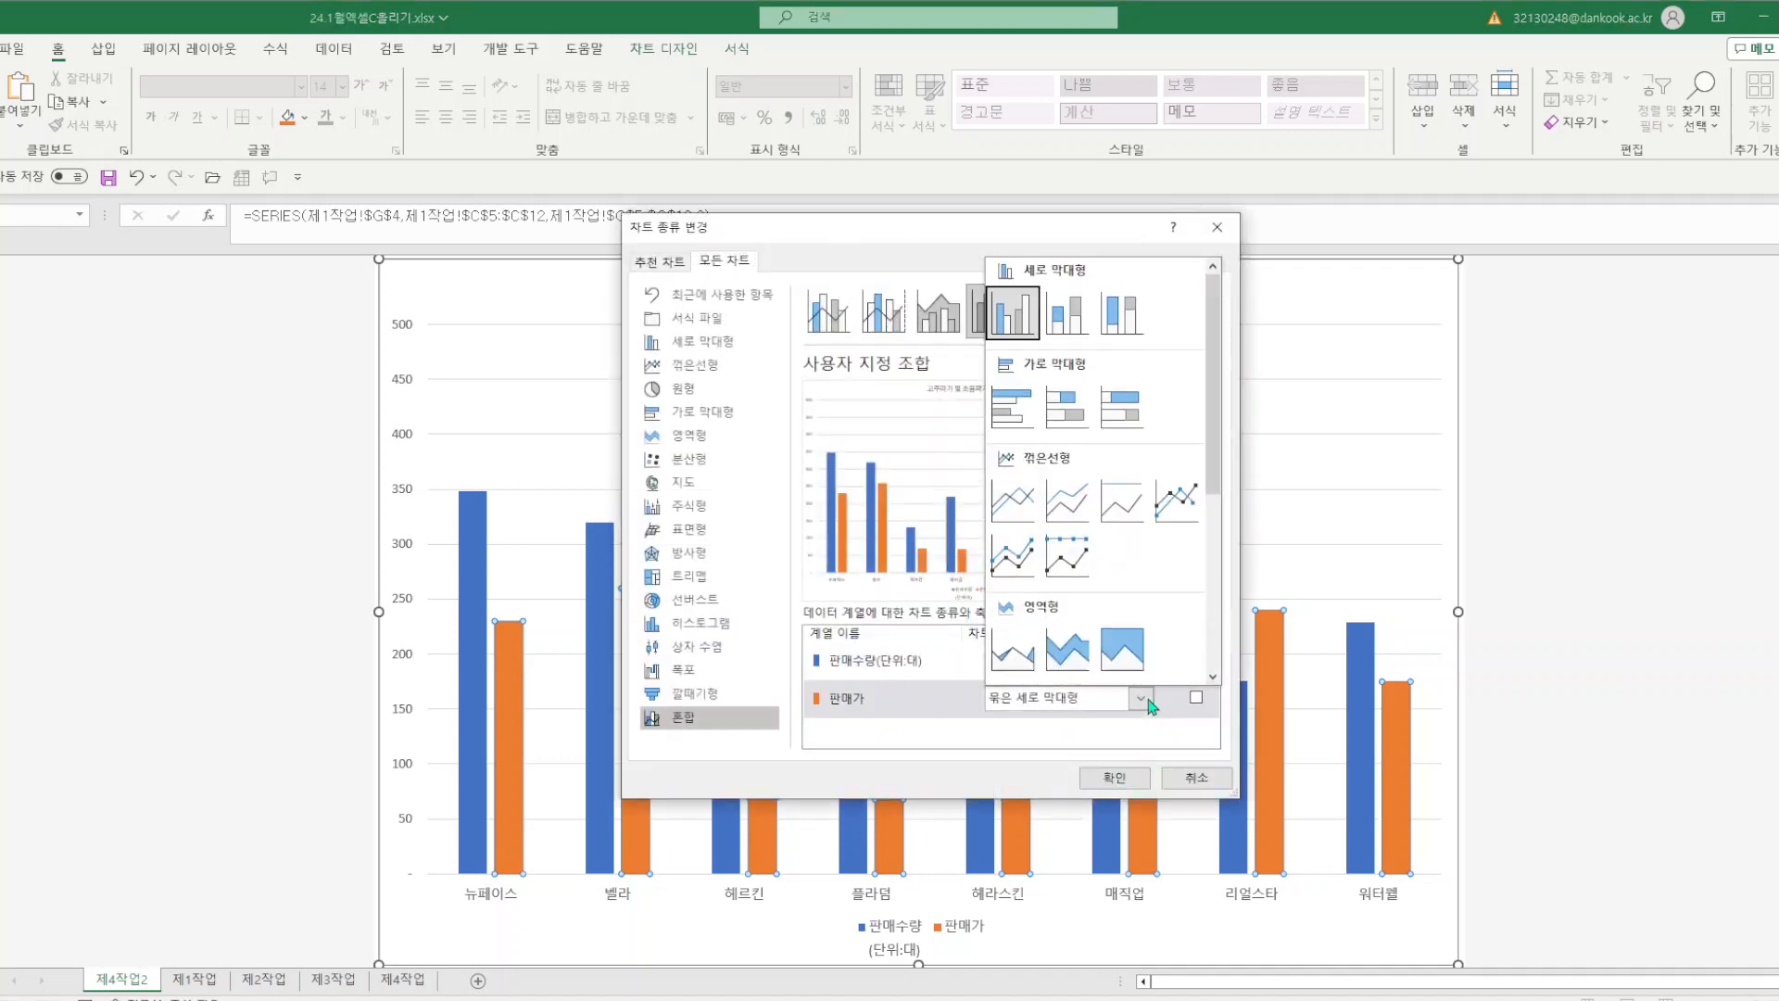
left_click(1177, 501)
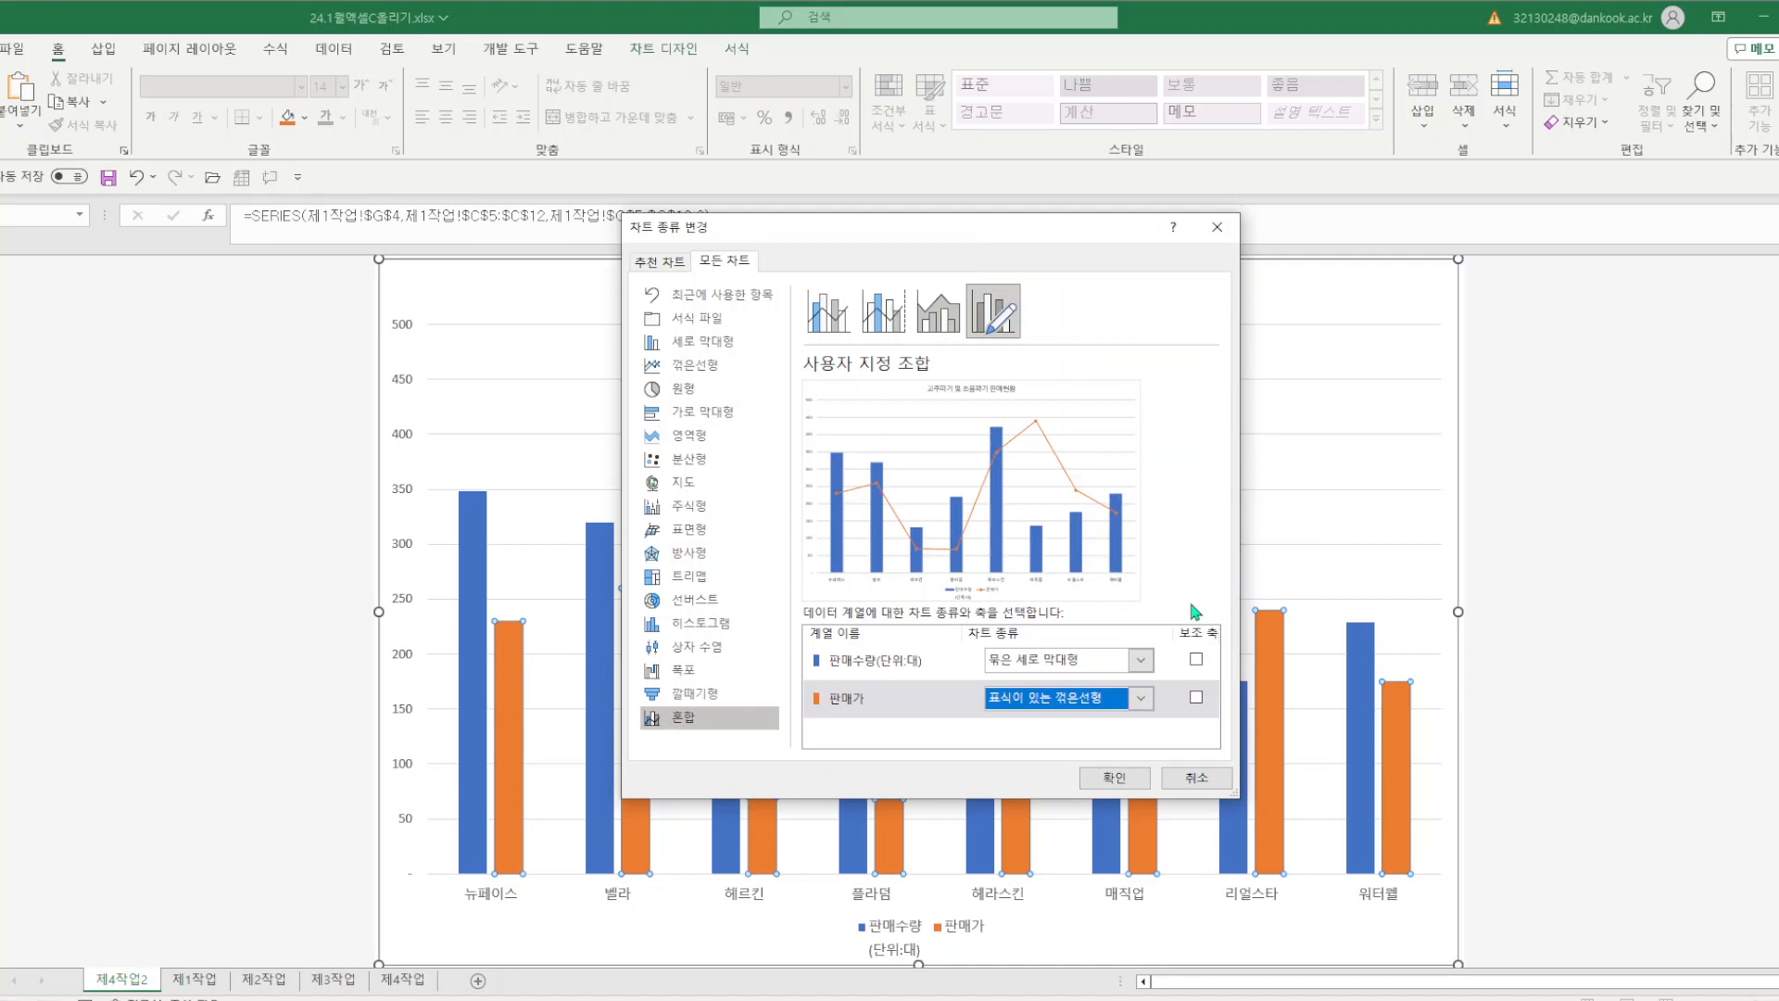
left_click(1196, 698)
left_click(1115, 778)
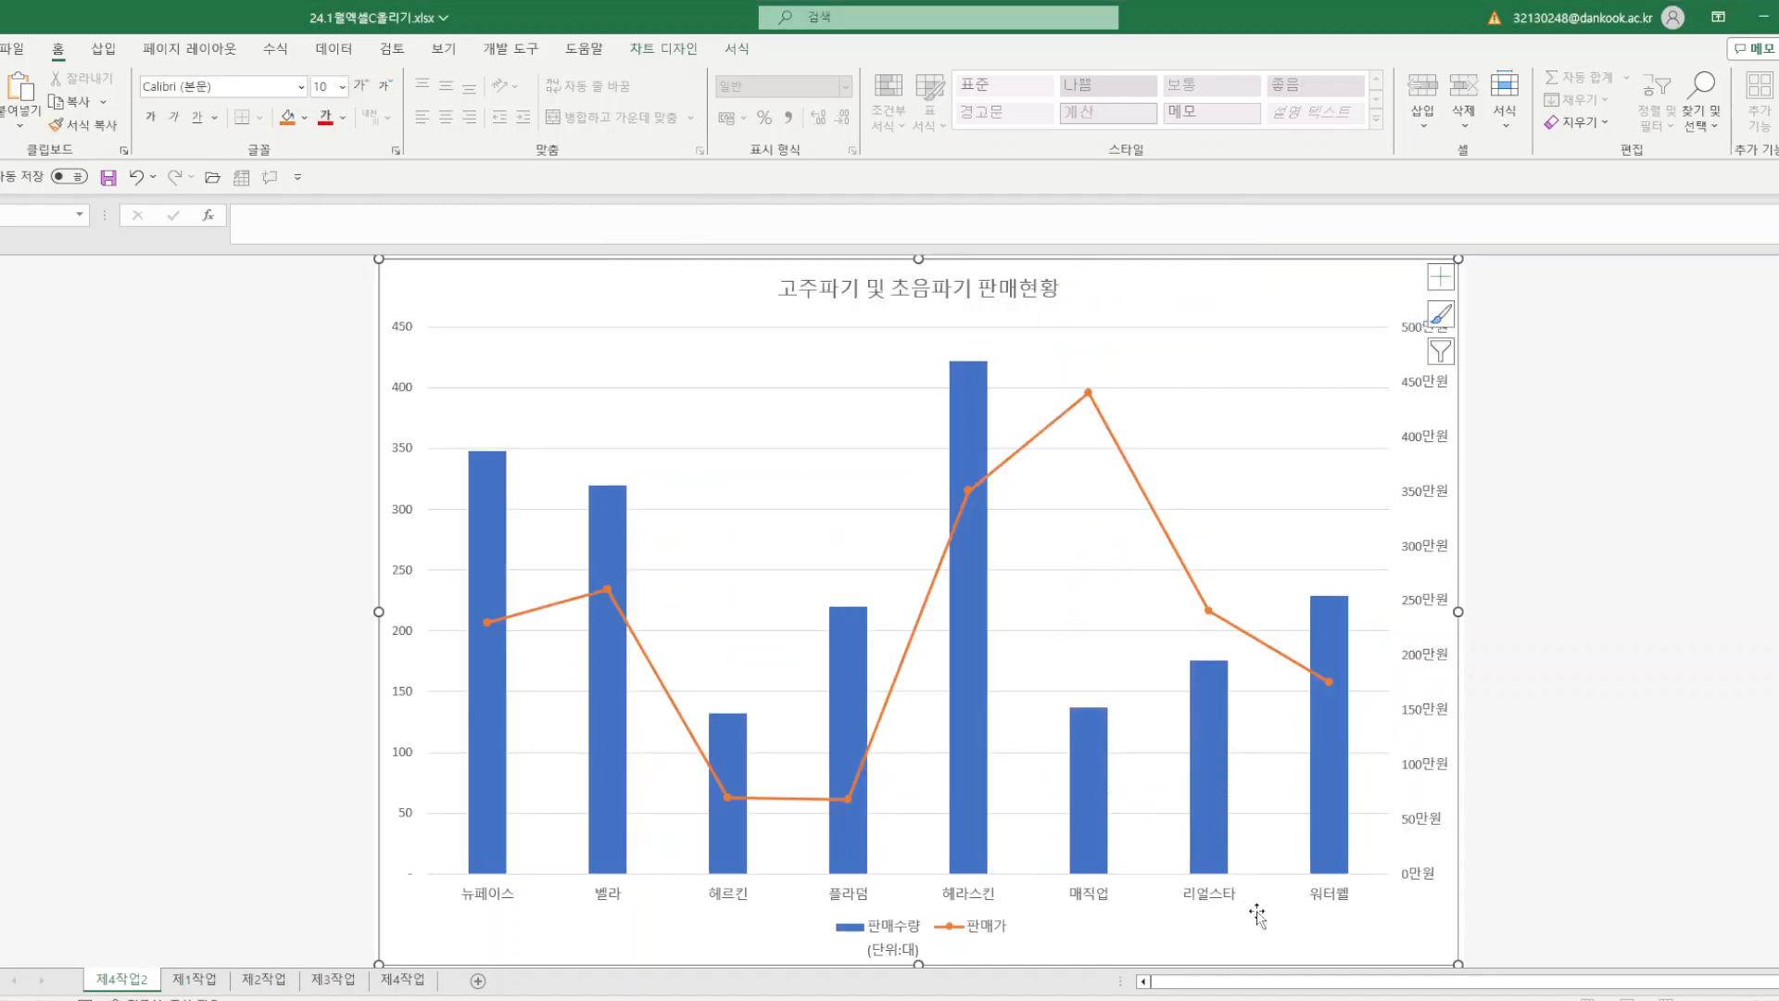
- Fill the chart area with the blue tissue paper texture (파랑 박엽지)
right_click(1276, 952)
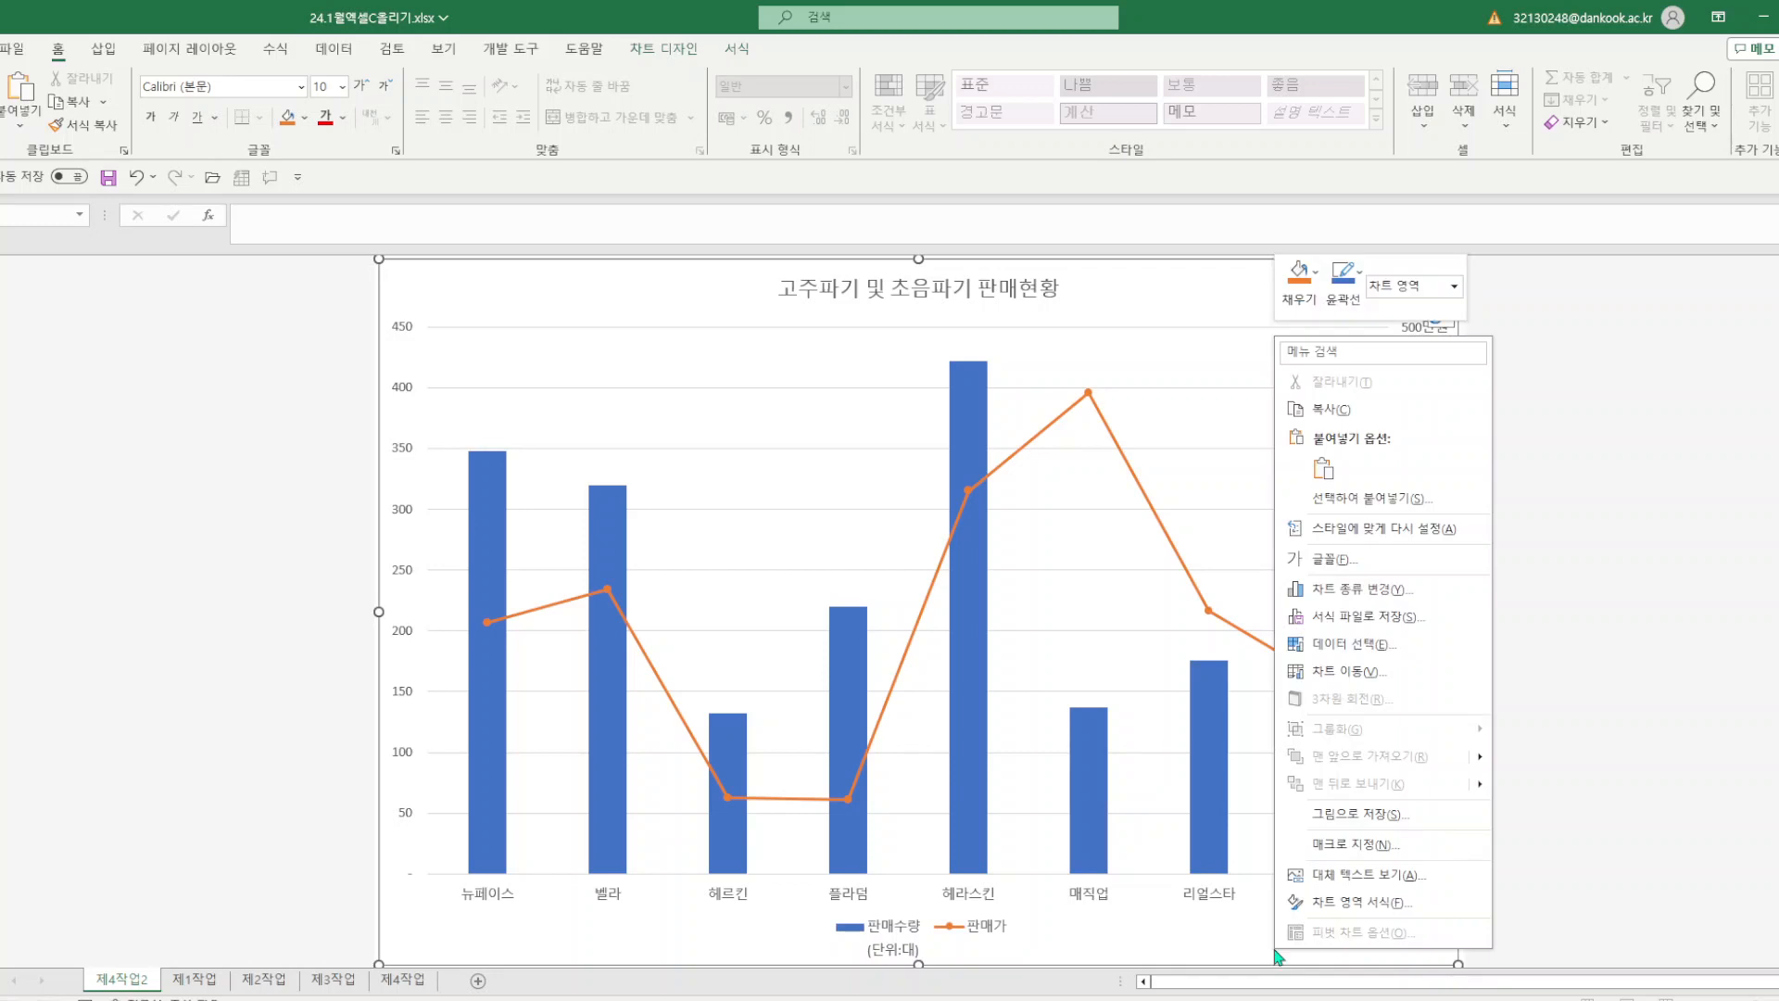
left_click(1360, 902)
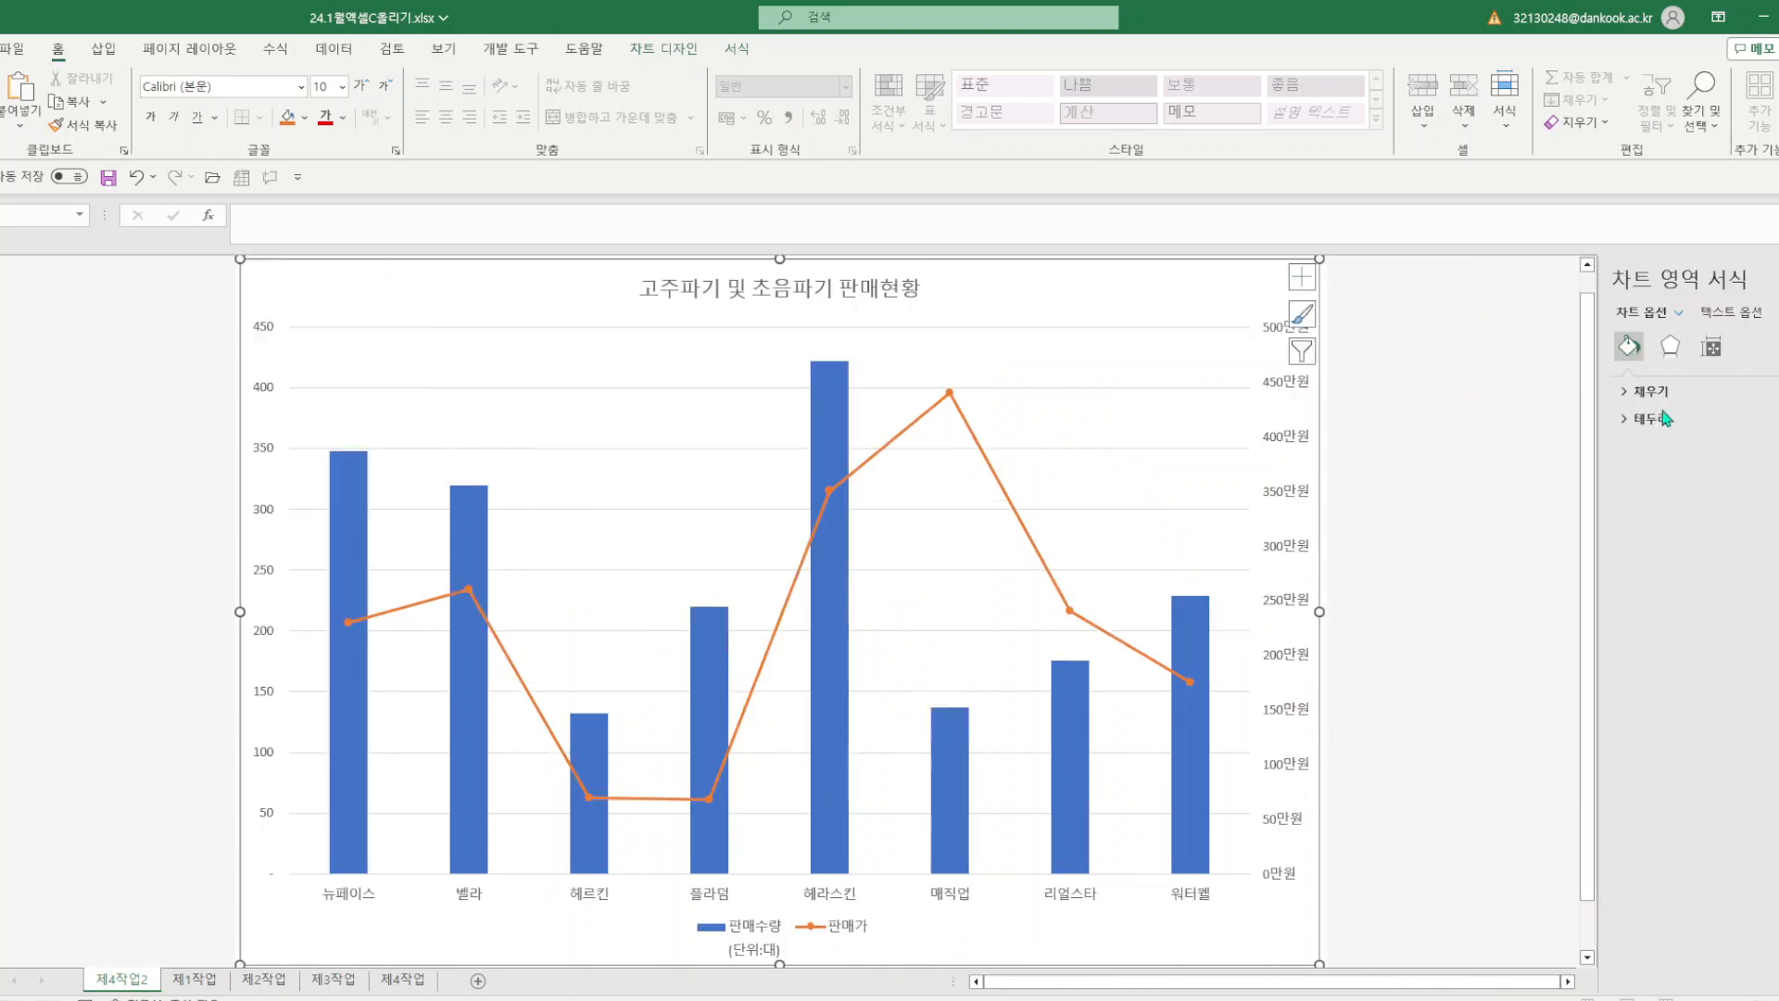
left_click(1650, 392)
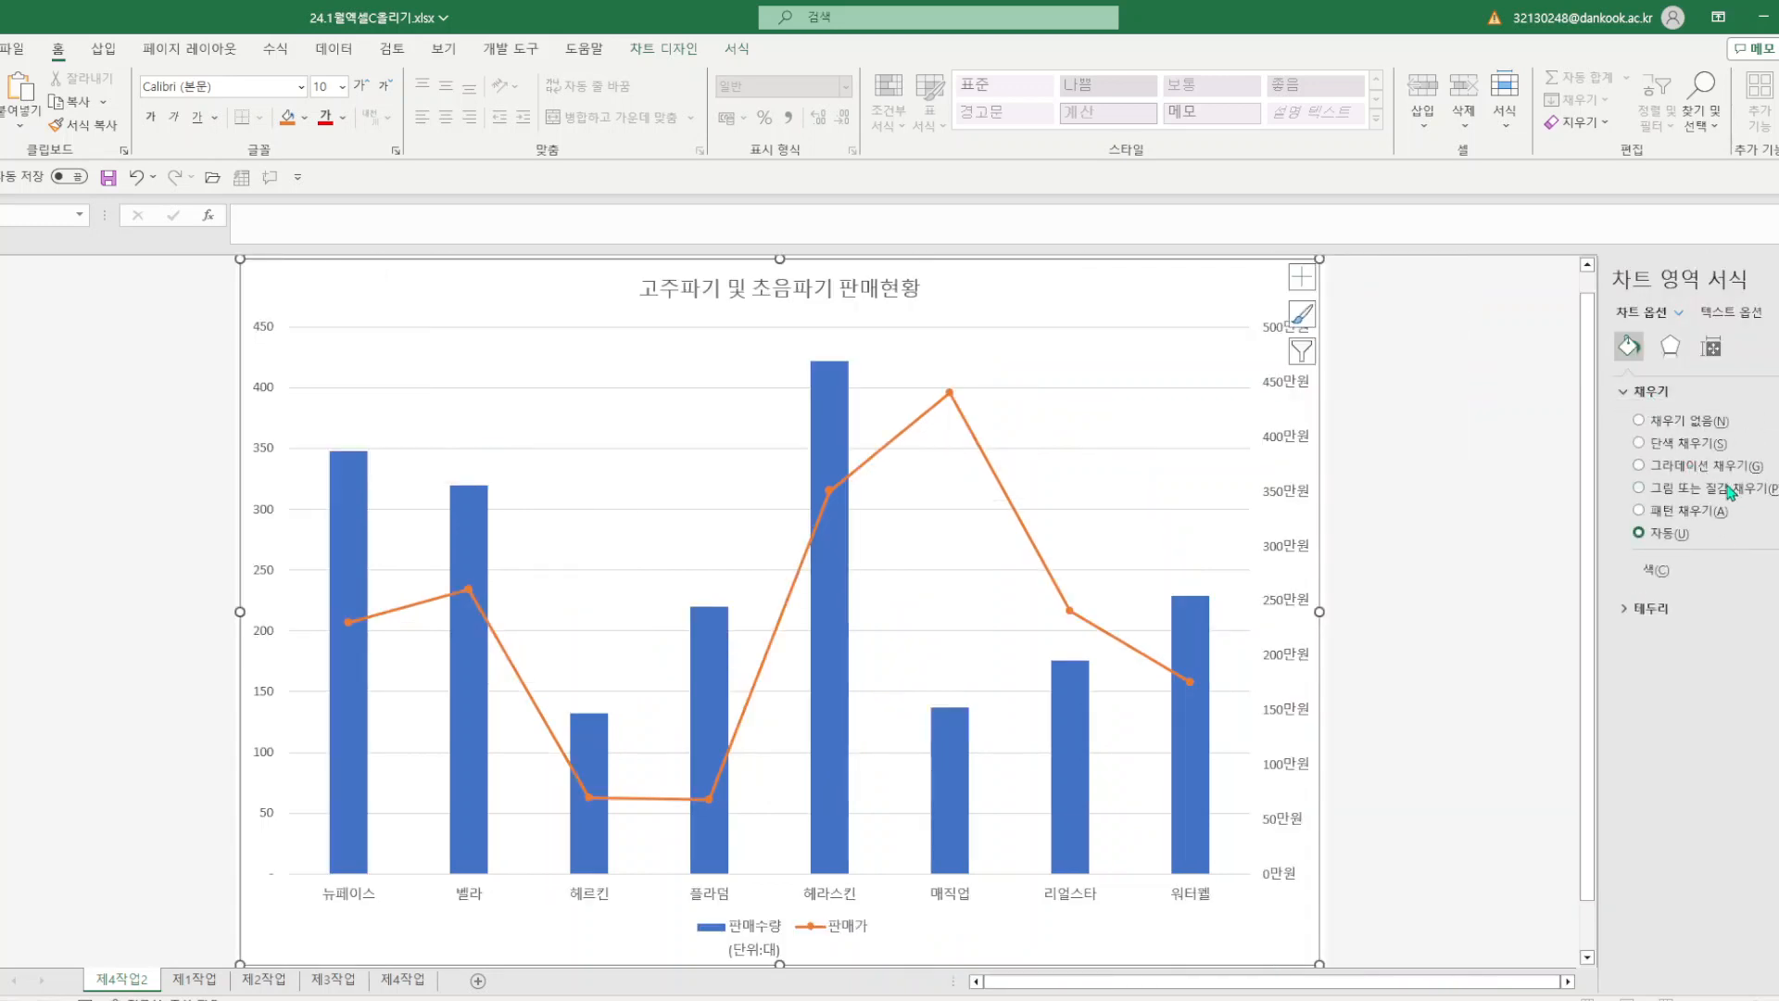
left_click(1729, 494)
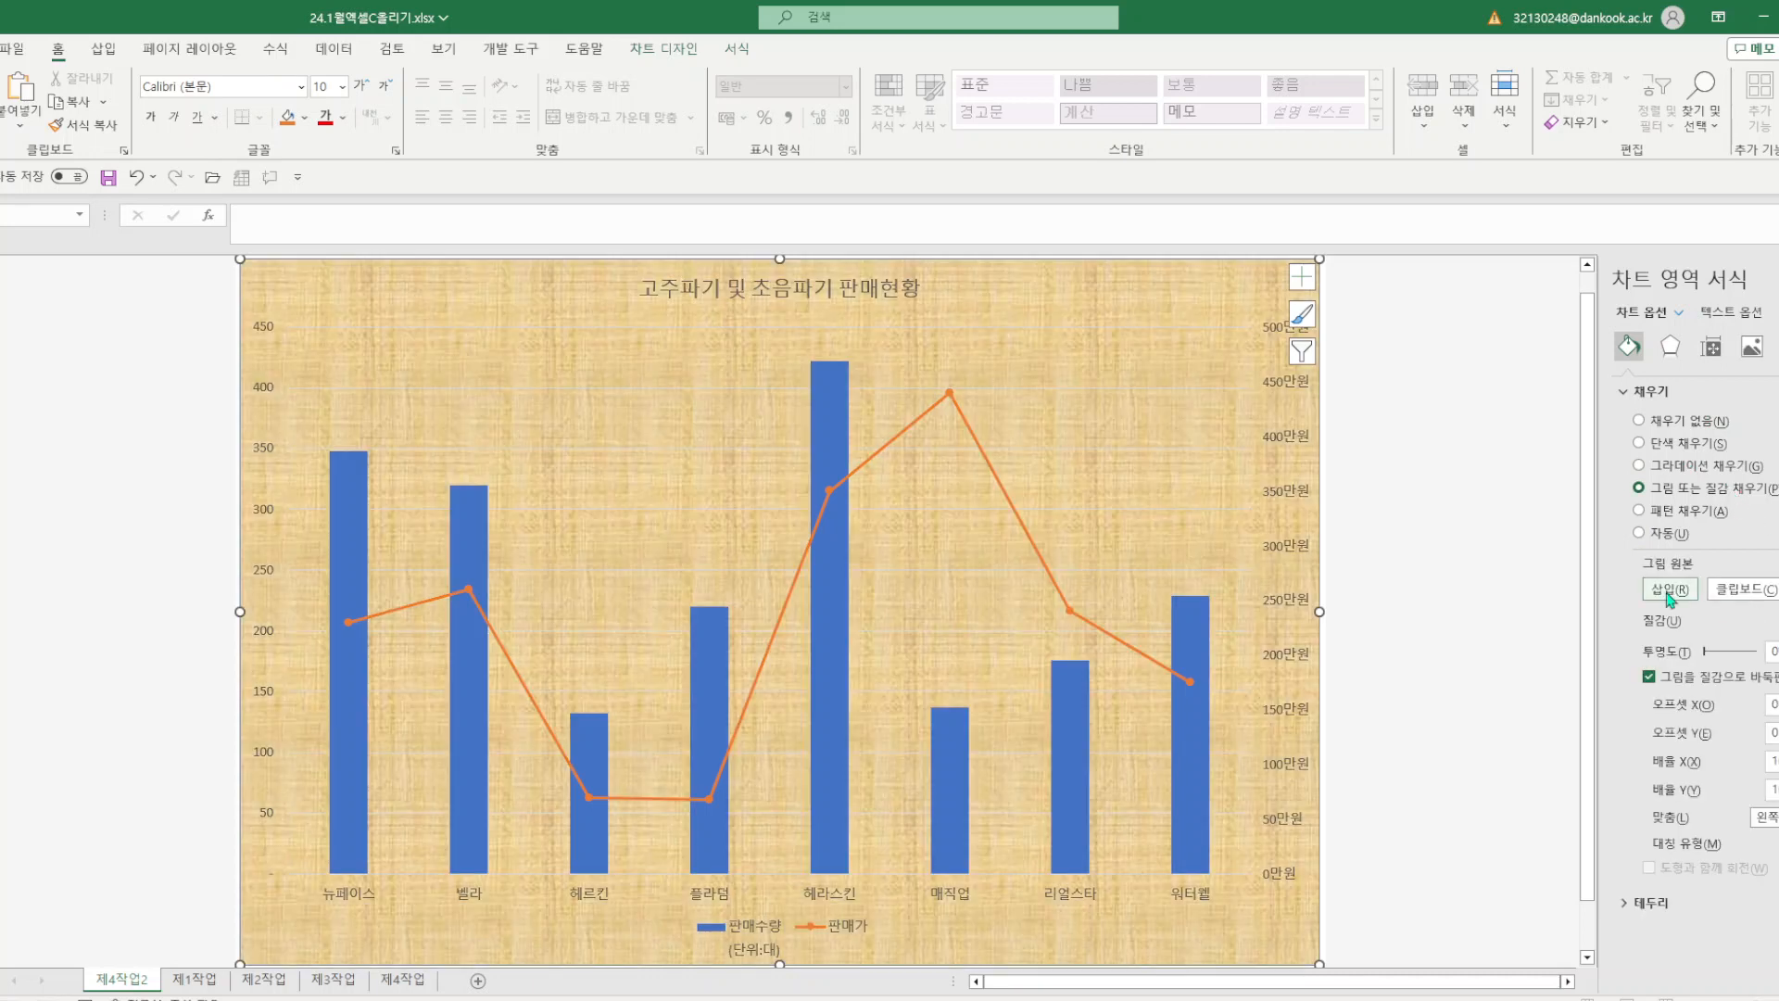
left_click(1667, 590)
left_click(1776, 621)
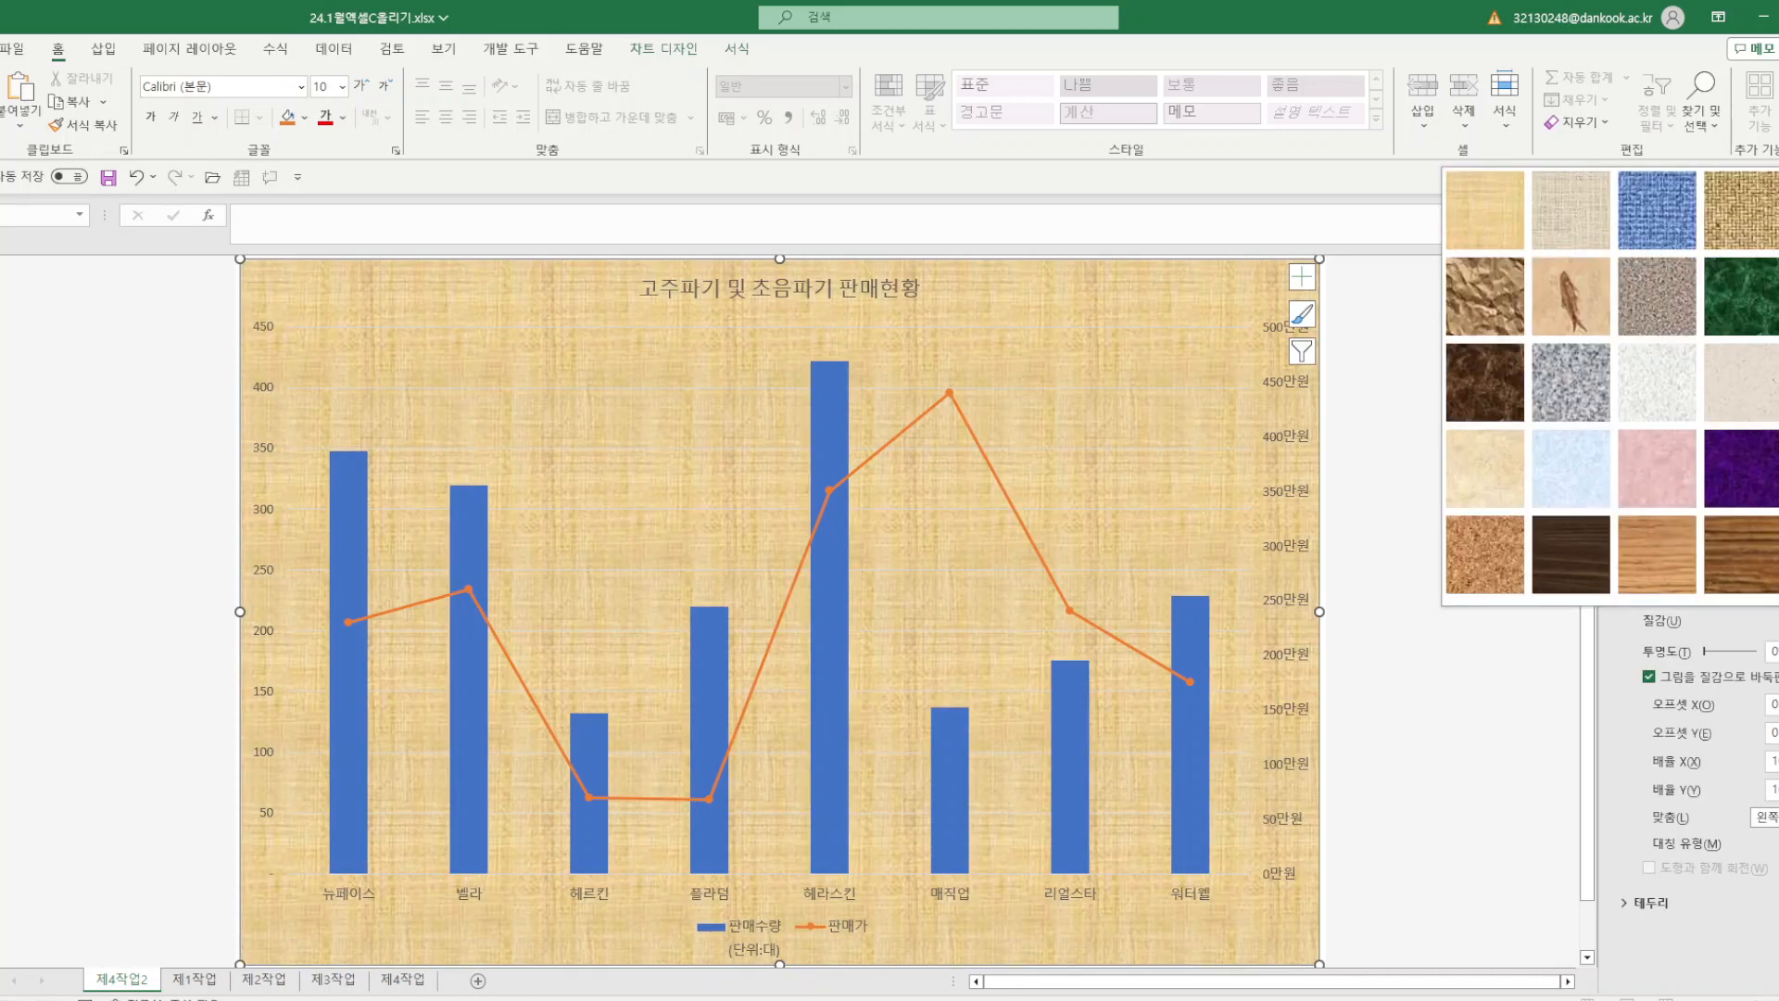
left_click(1572, 487)
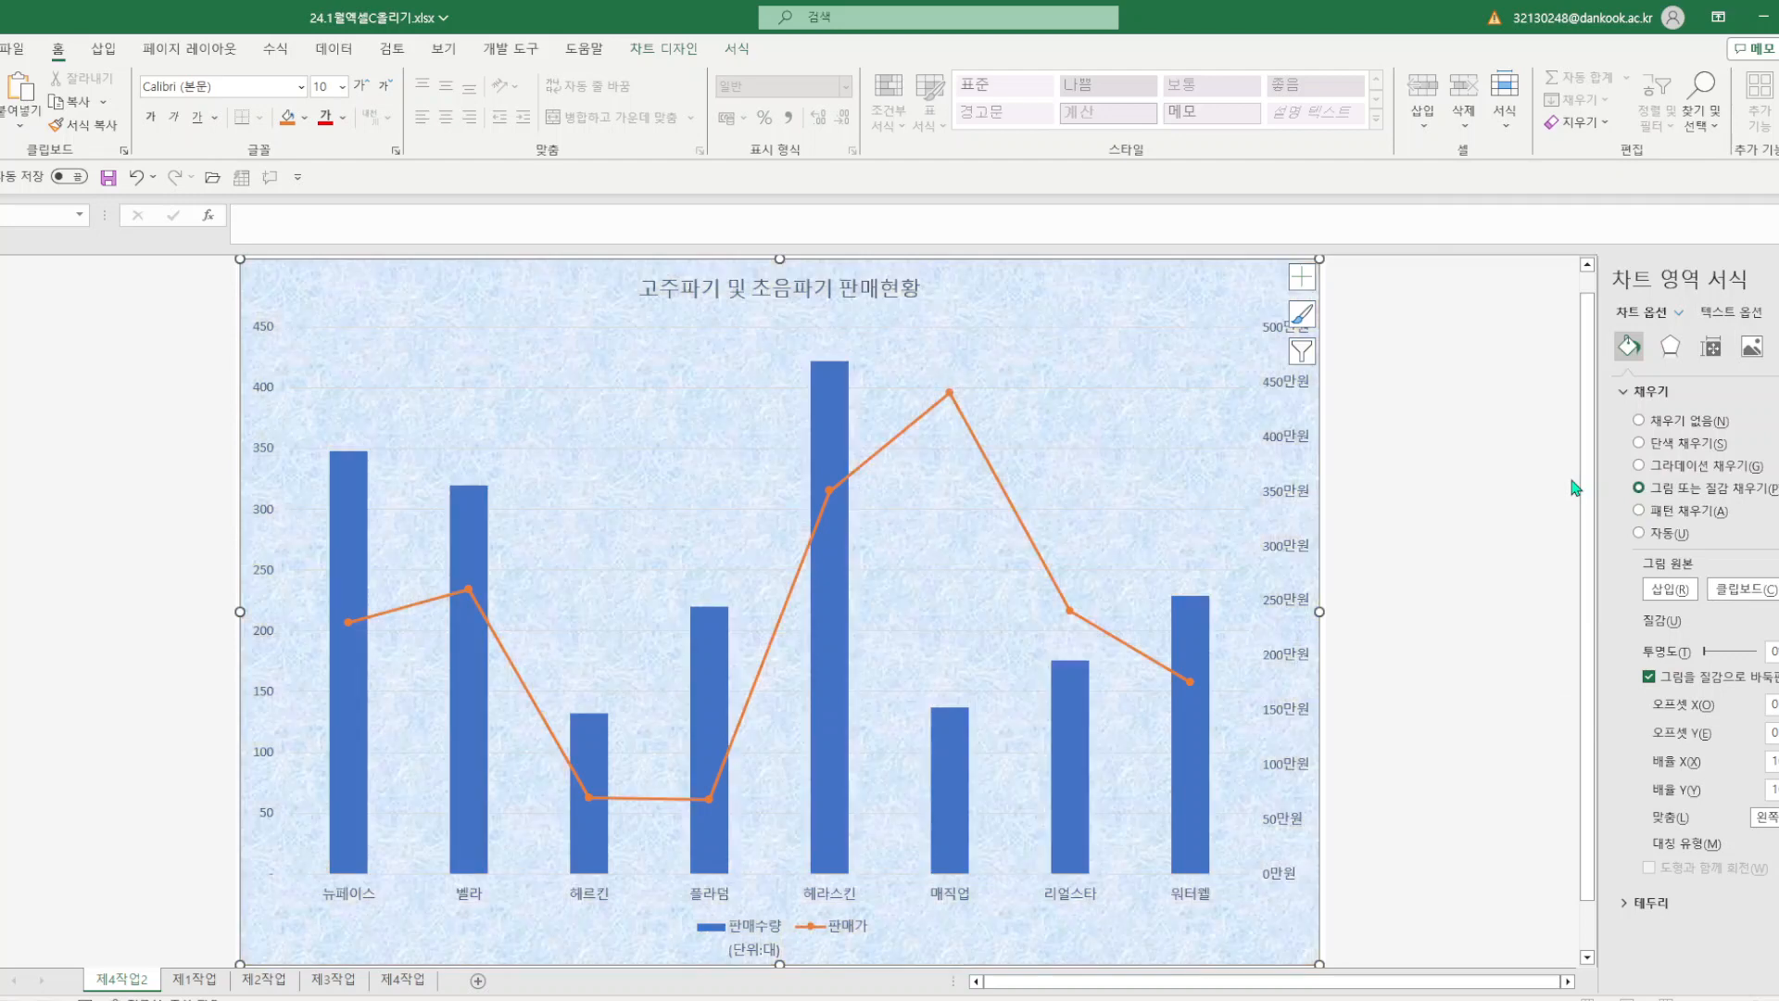
- Fill the chart's plot area with solid white, background 1
right_click(975, 350)
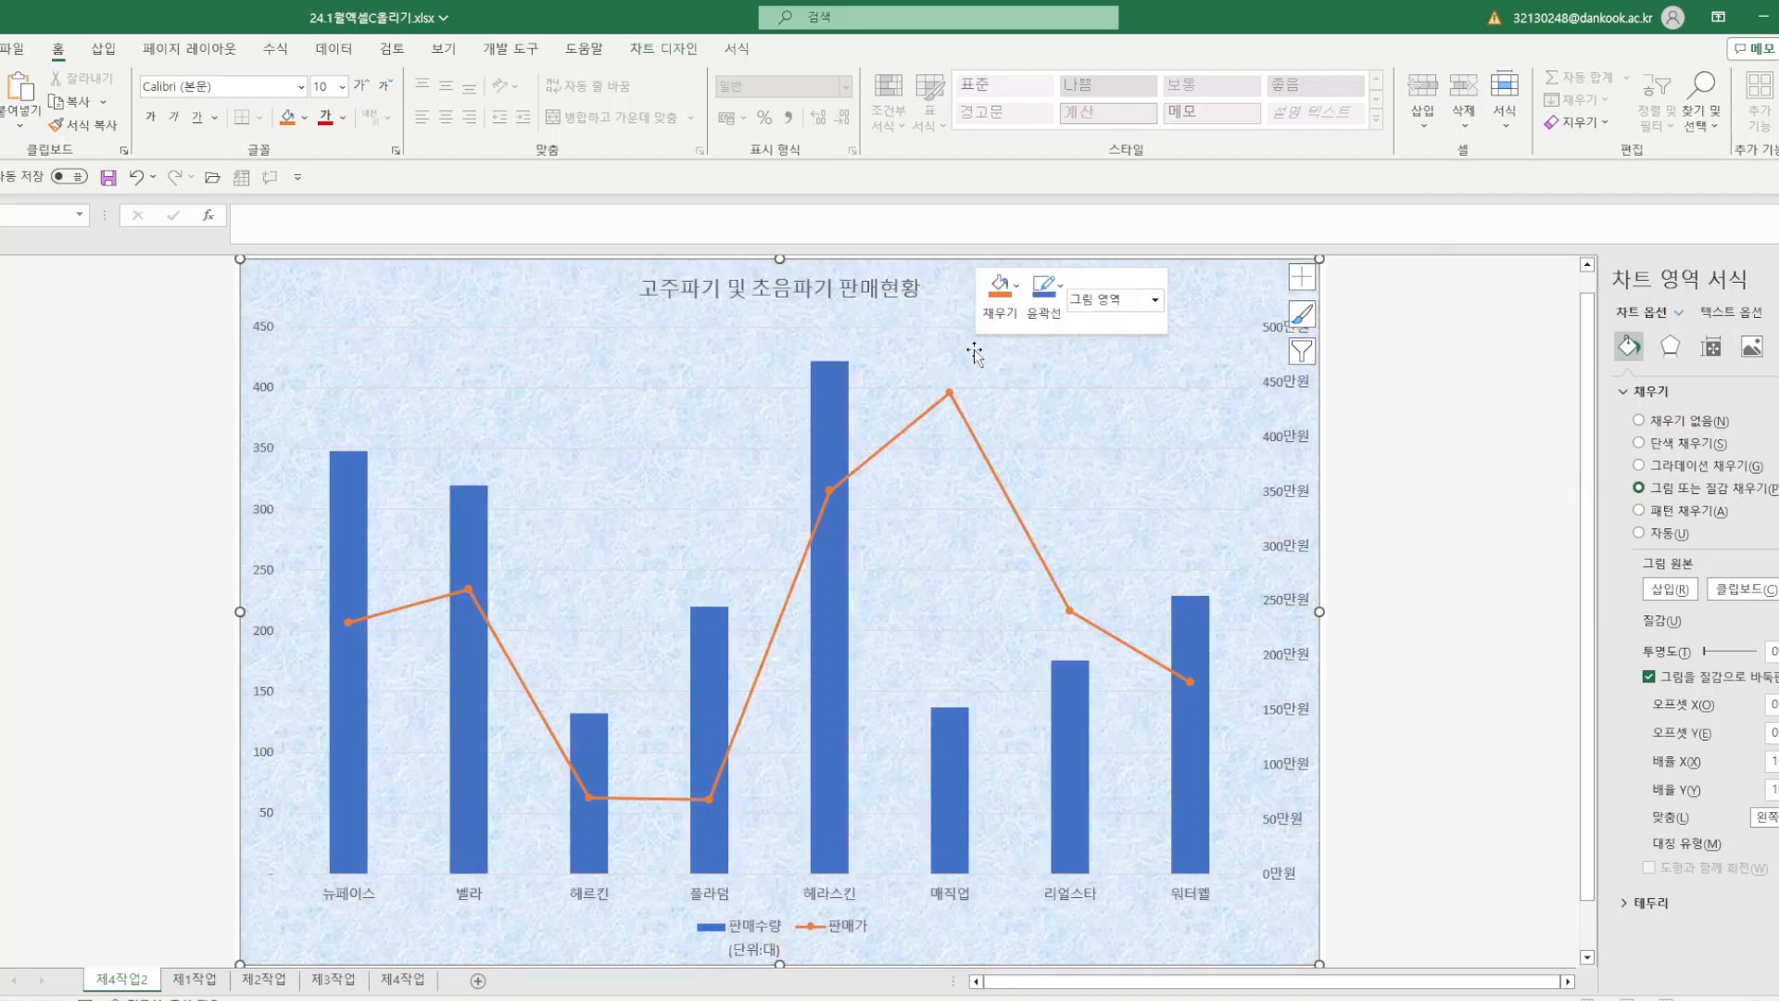
left_click(1018, 288)
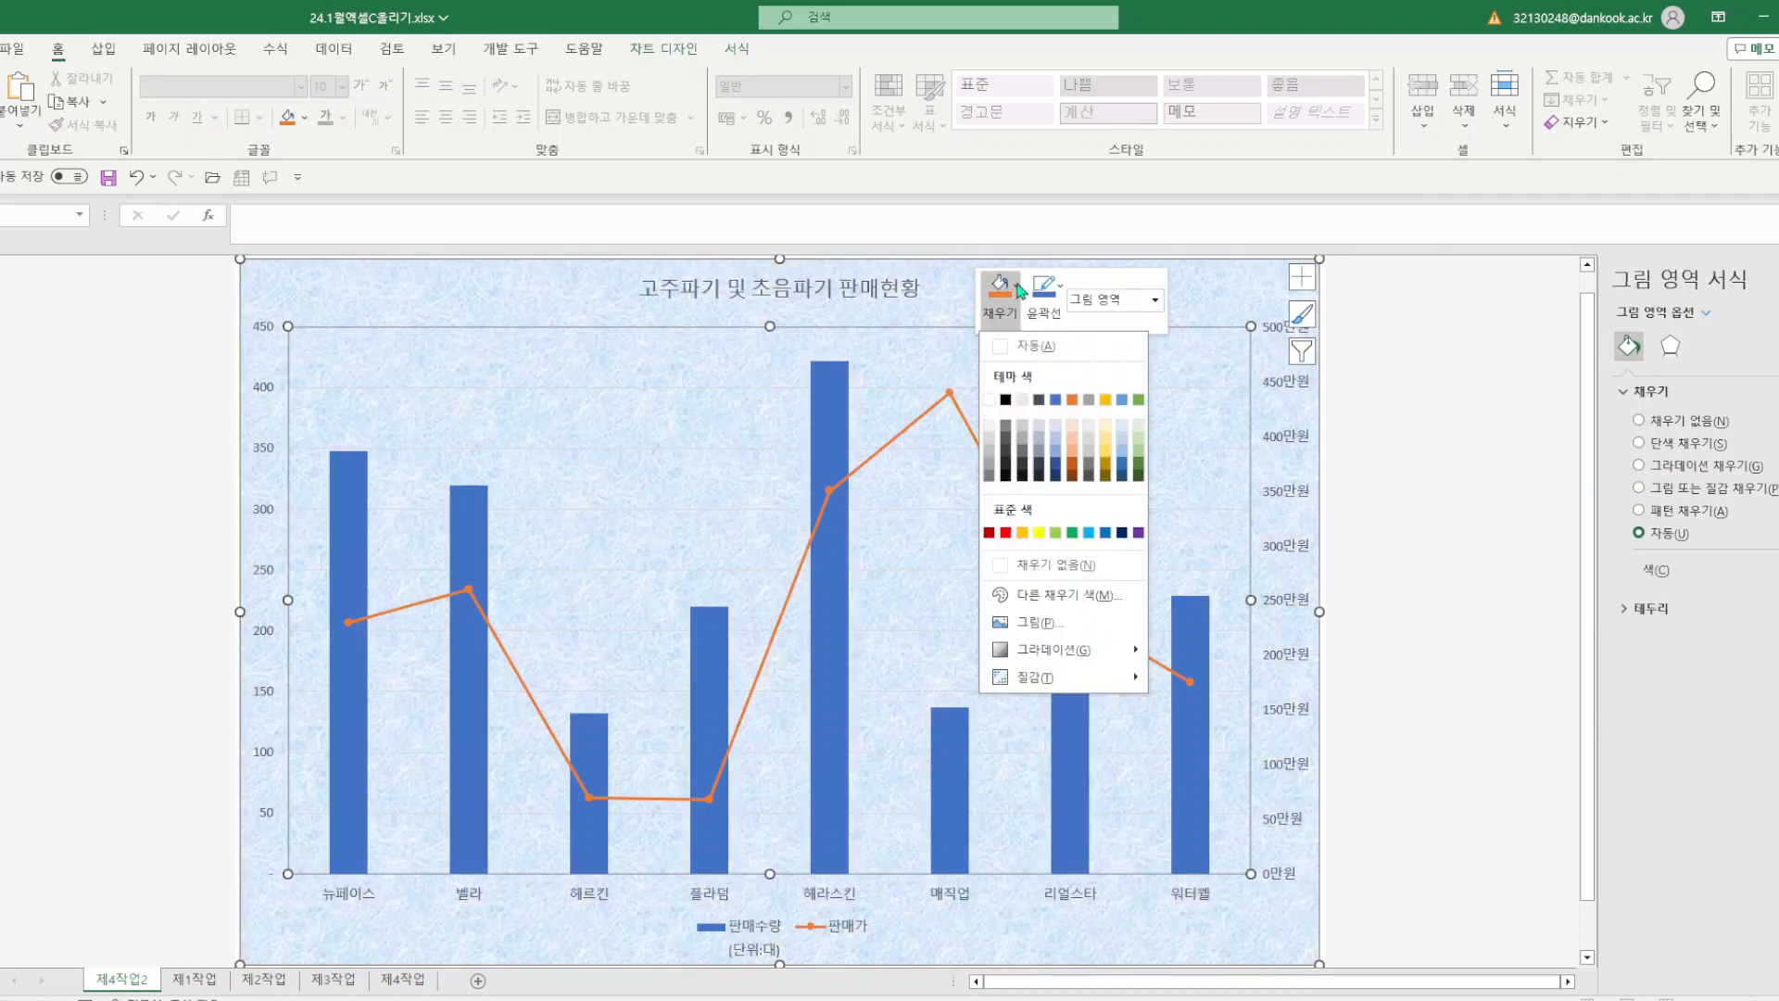
left_click(989, 401)
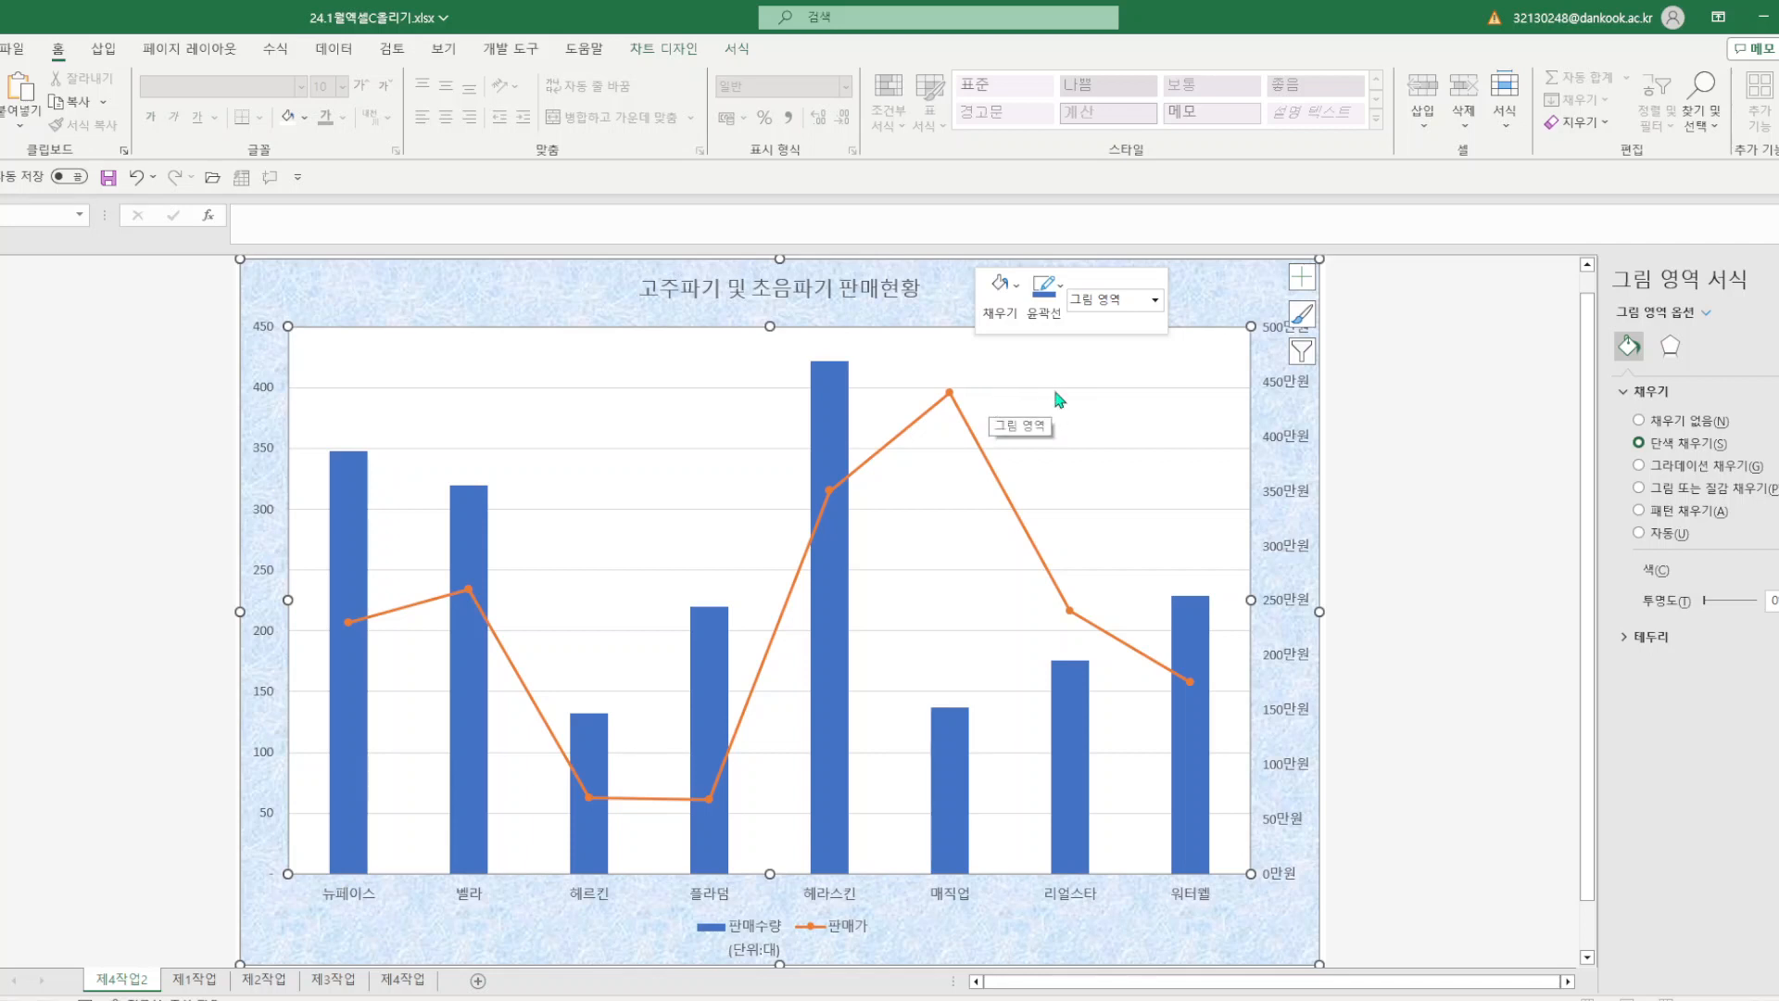
- Format the major horizontal gridlines as dashed lines in black
right_click(1059, 401)
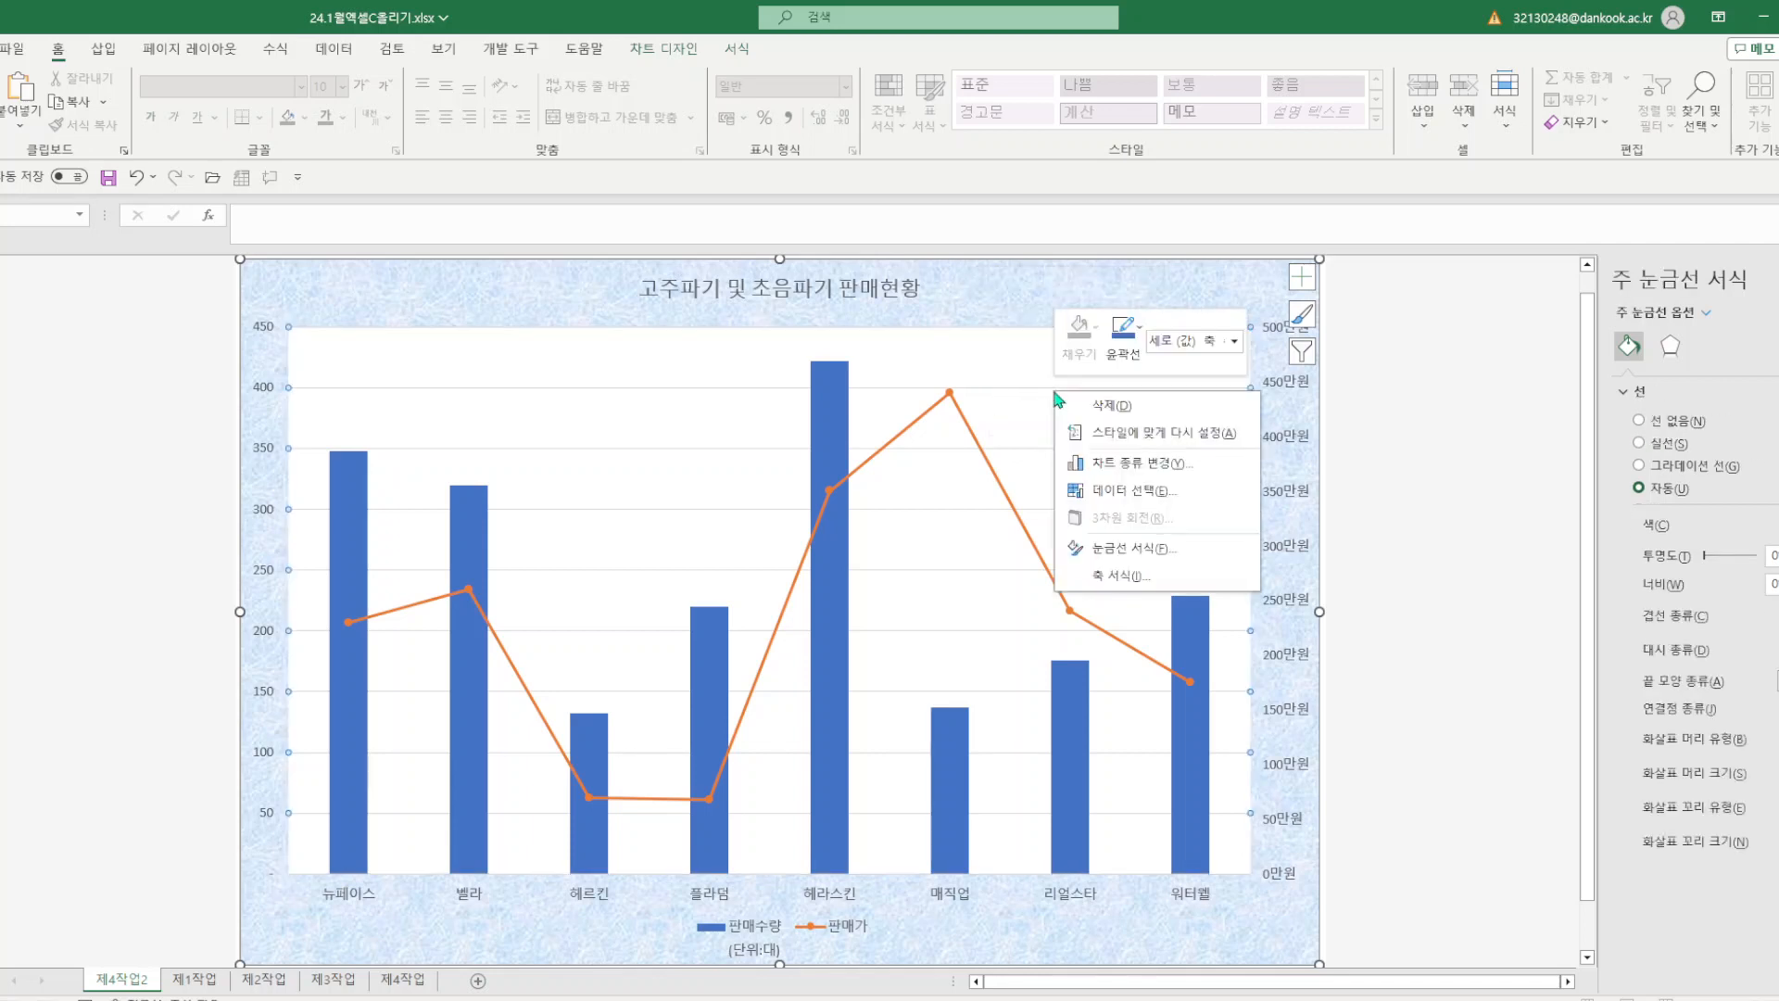
left_click(1158, 547)
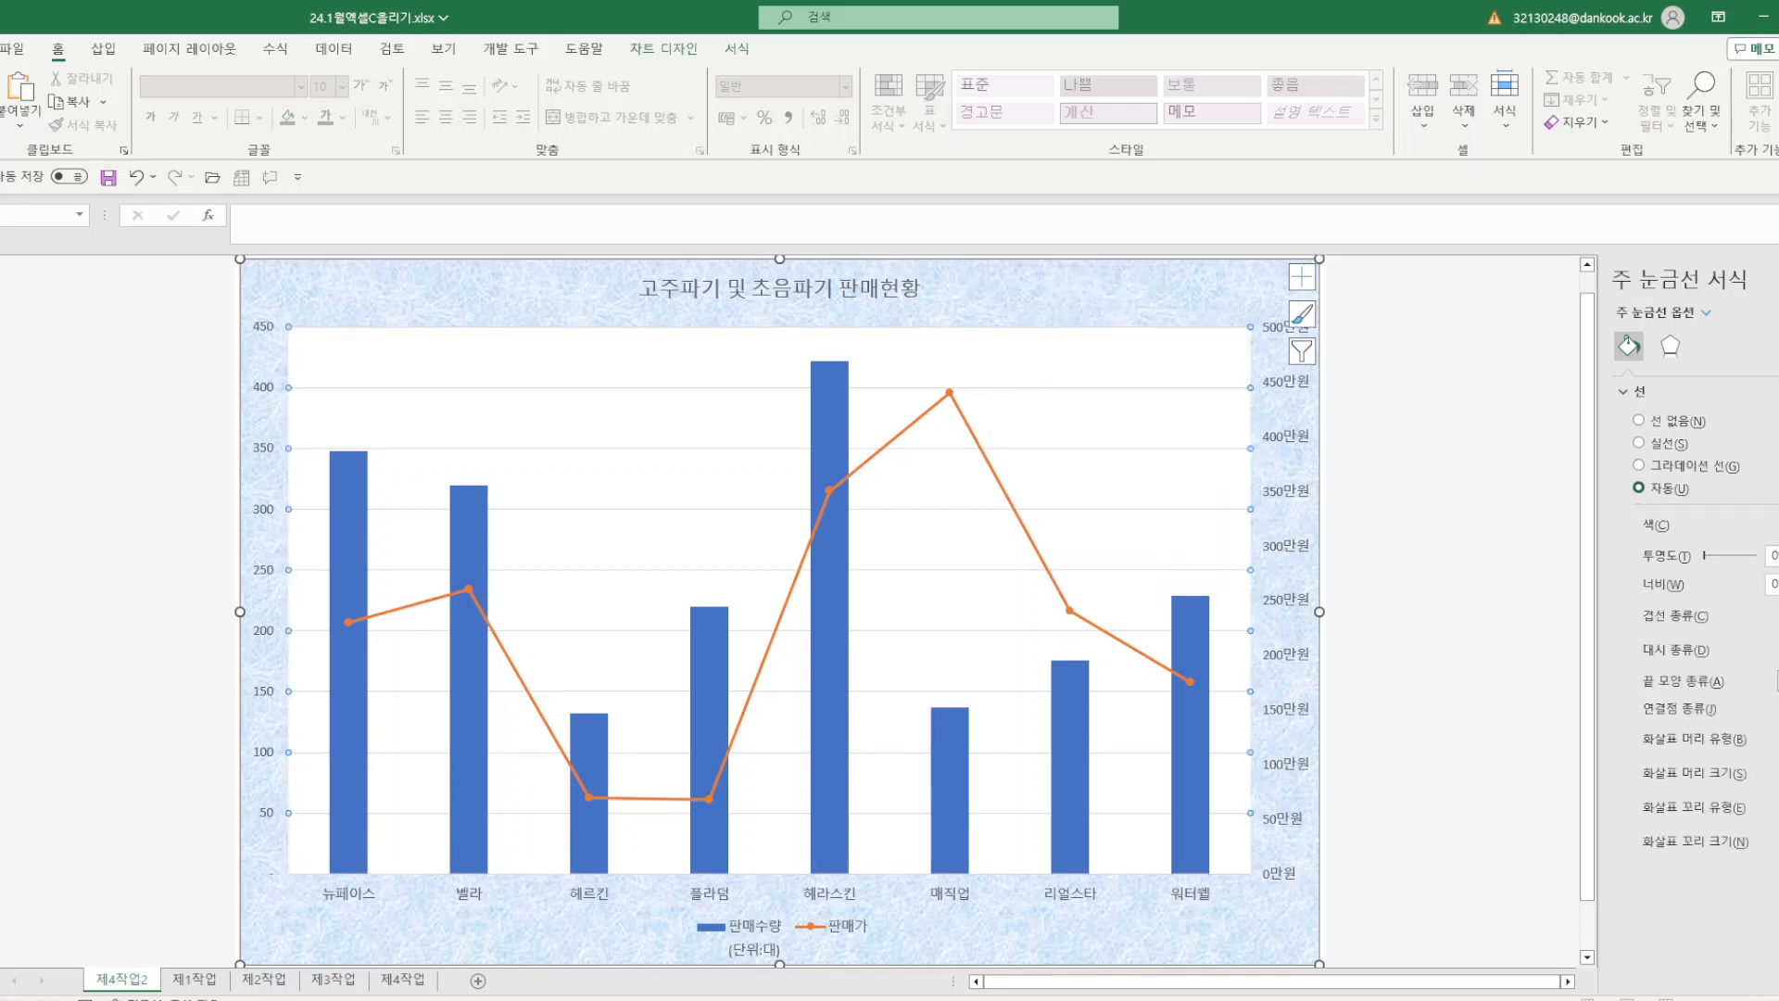
left_click(1777, 650)
left_click(1777, 720)
left_click(1777, 524)
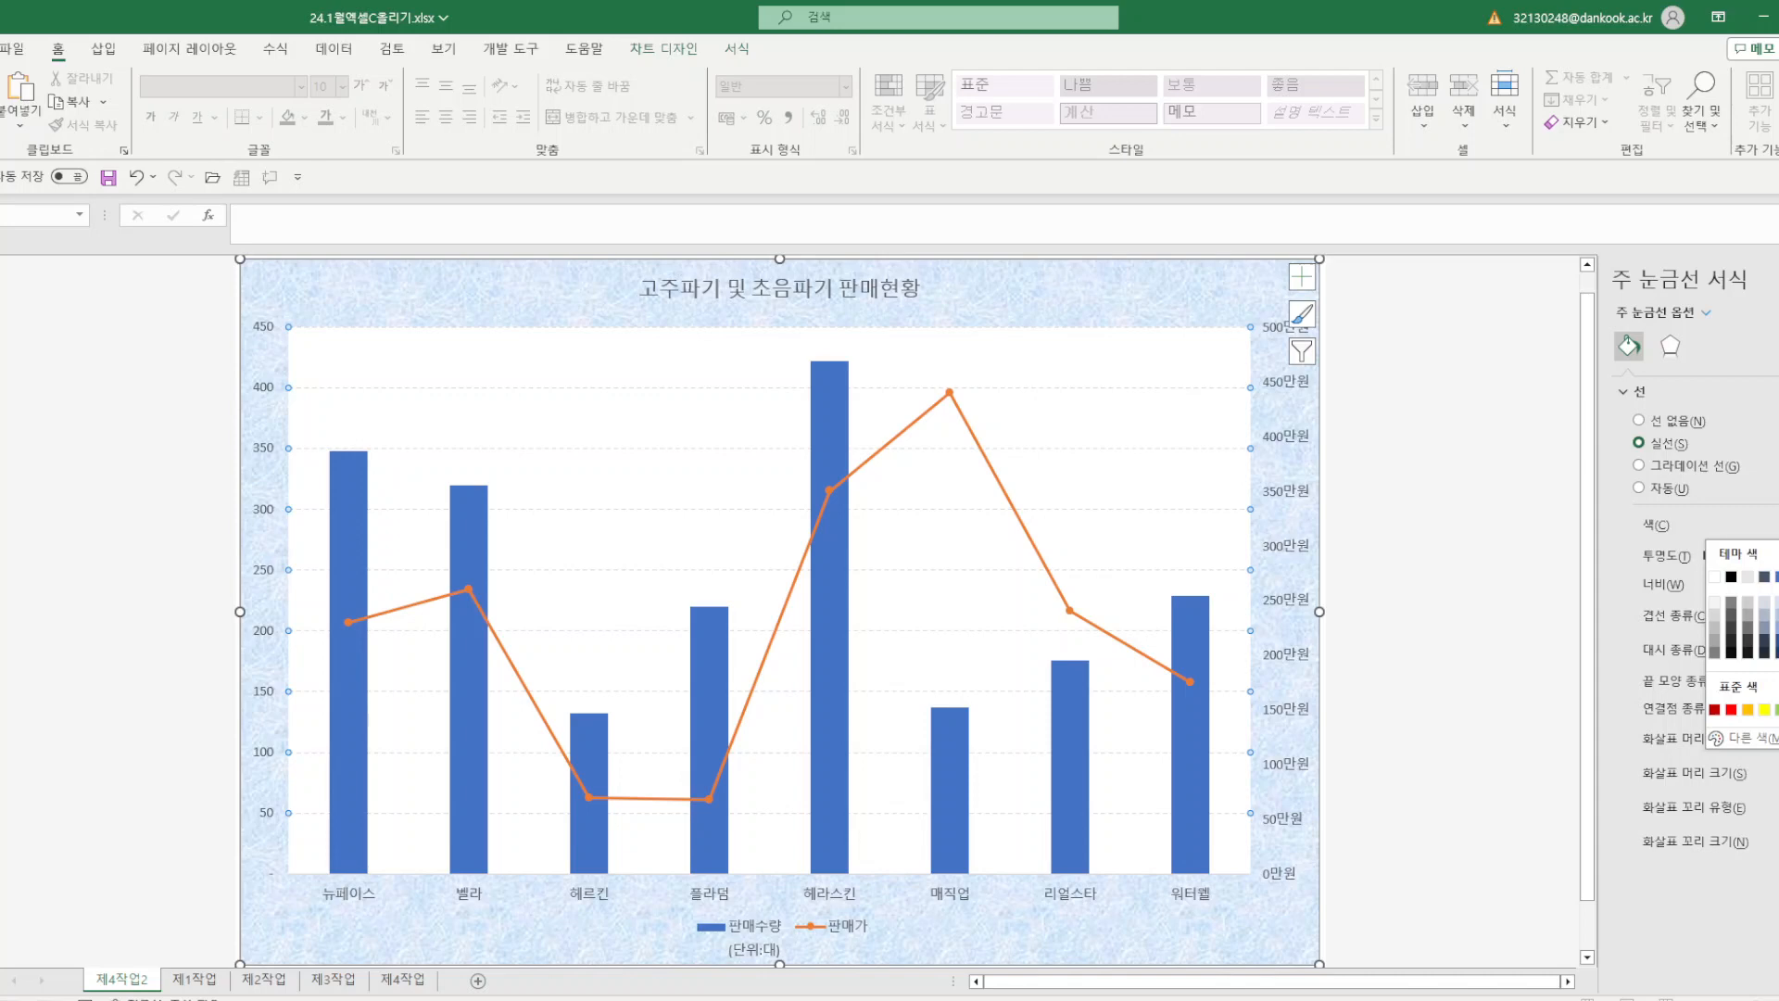
left_click(1735, 578)
left_click(1510, 589)
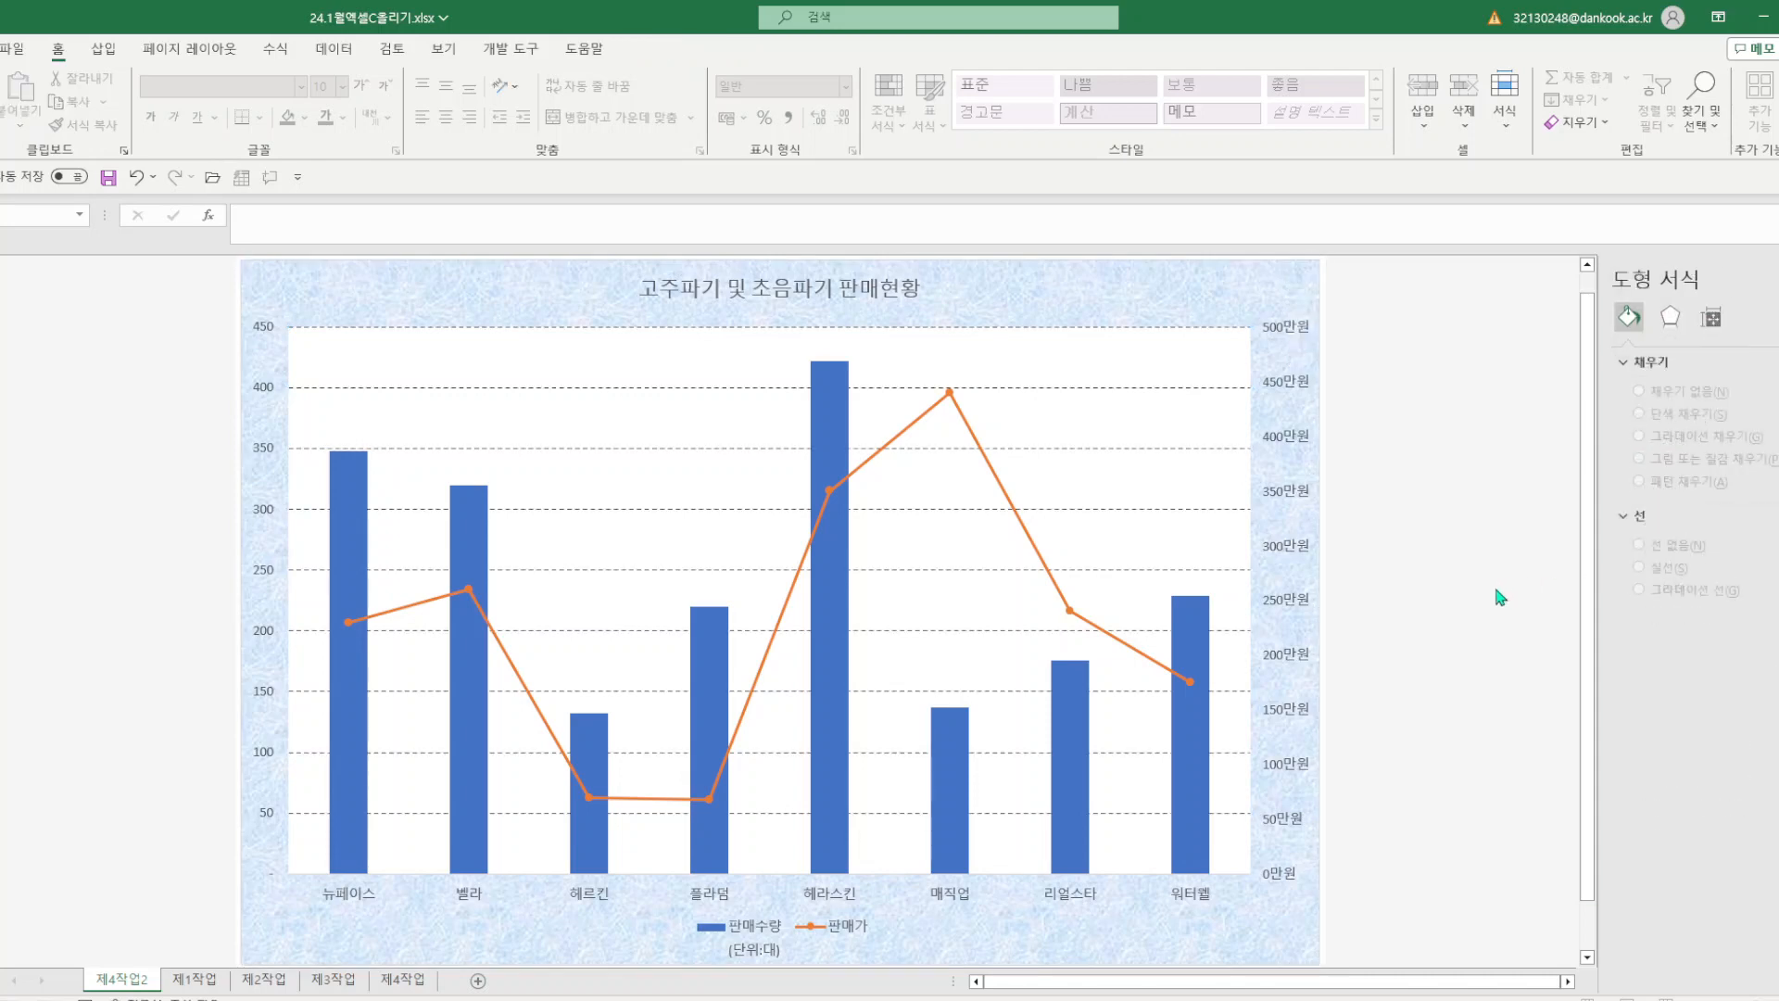
- Set the font of the whole chart area to 굴림 at 11 pt
left_click(313, 292)
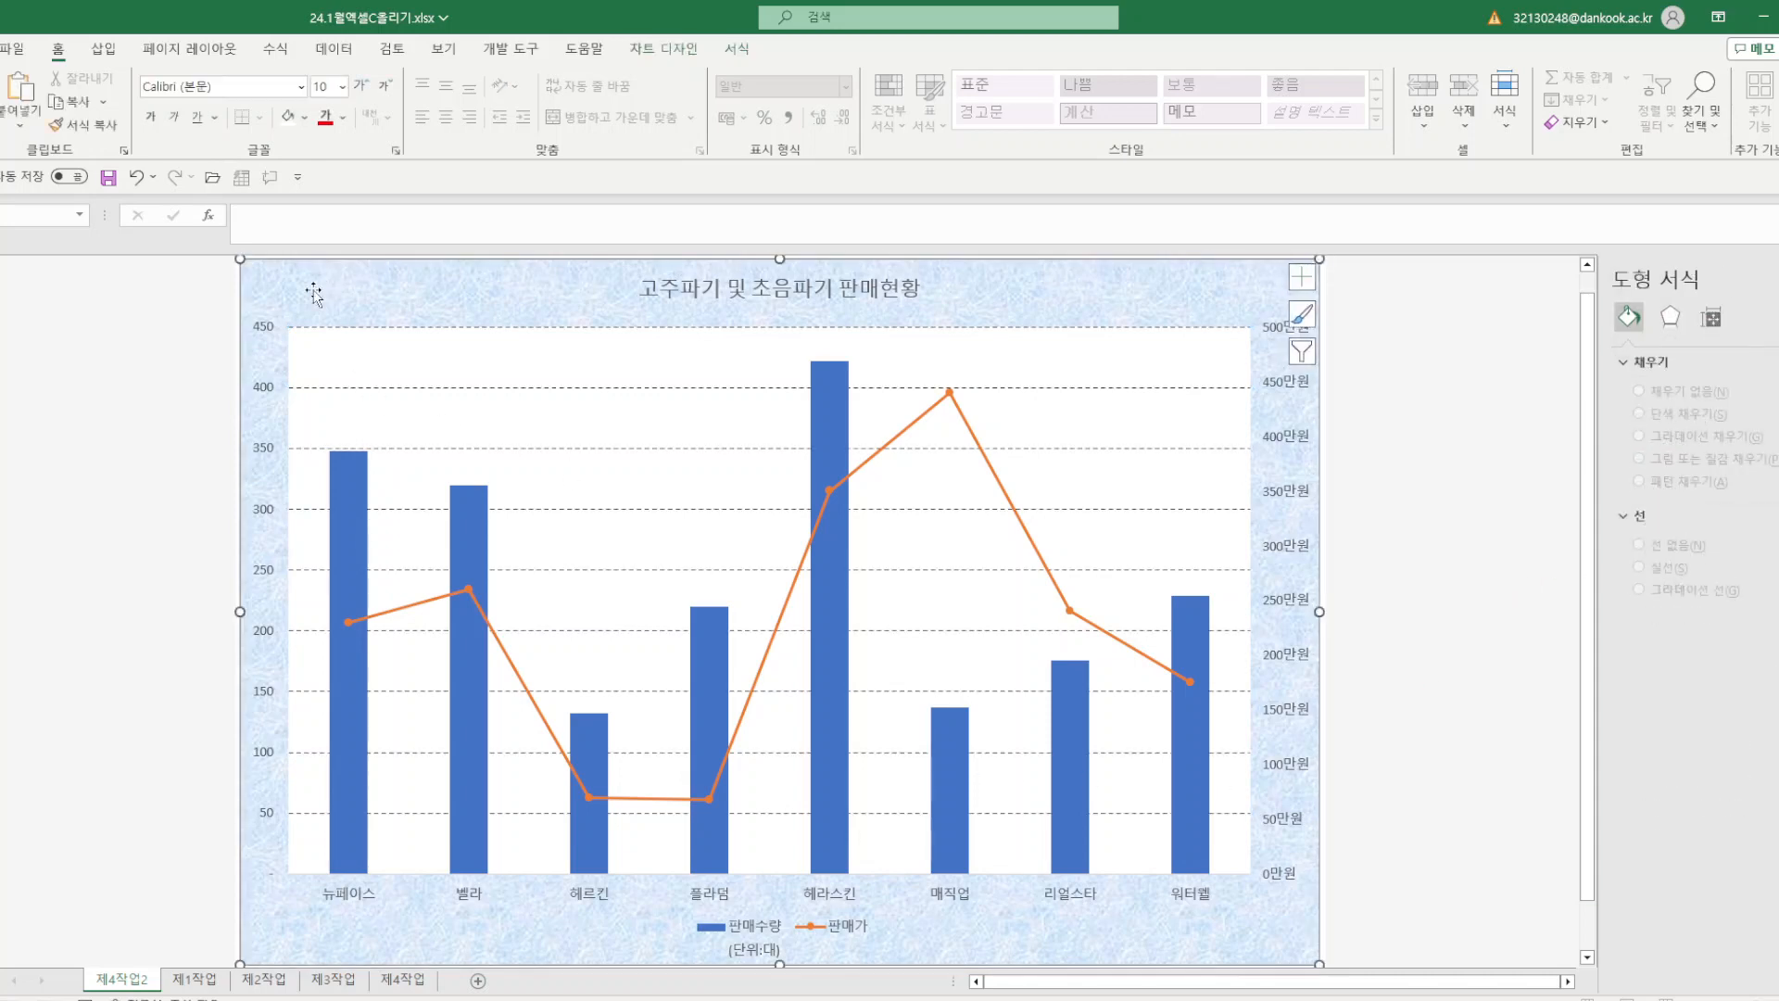
left_click(246, 89)
type("ㄱ")
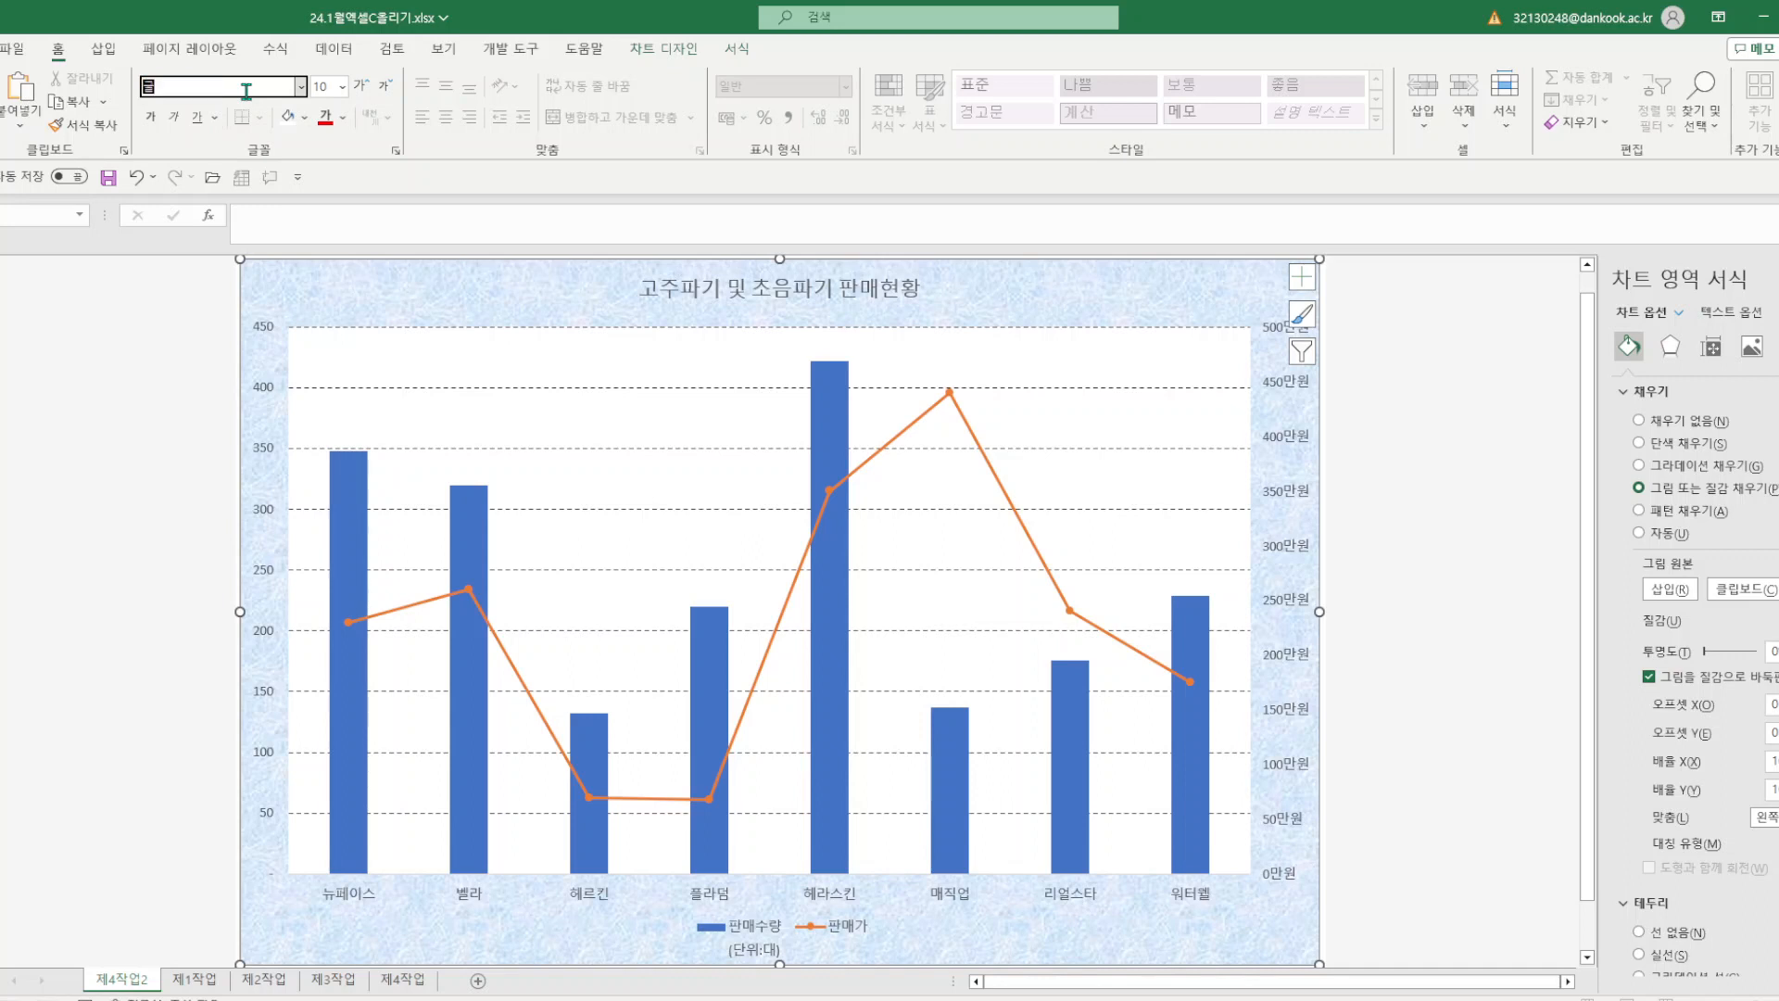
type("굴림")
key("Return")
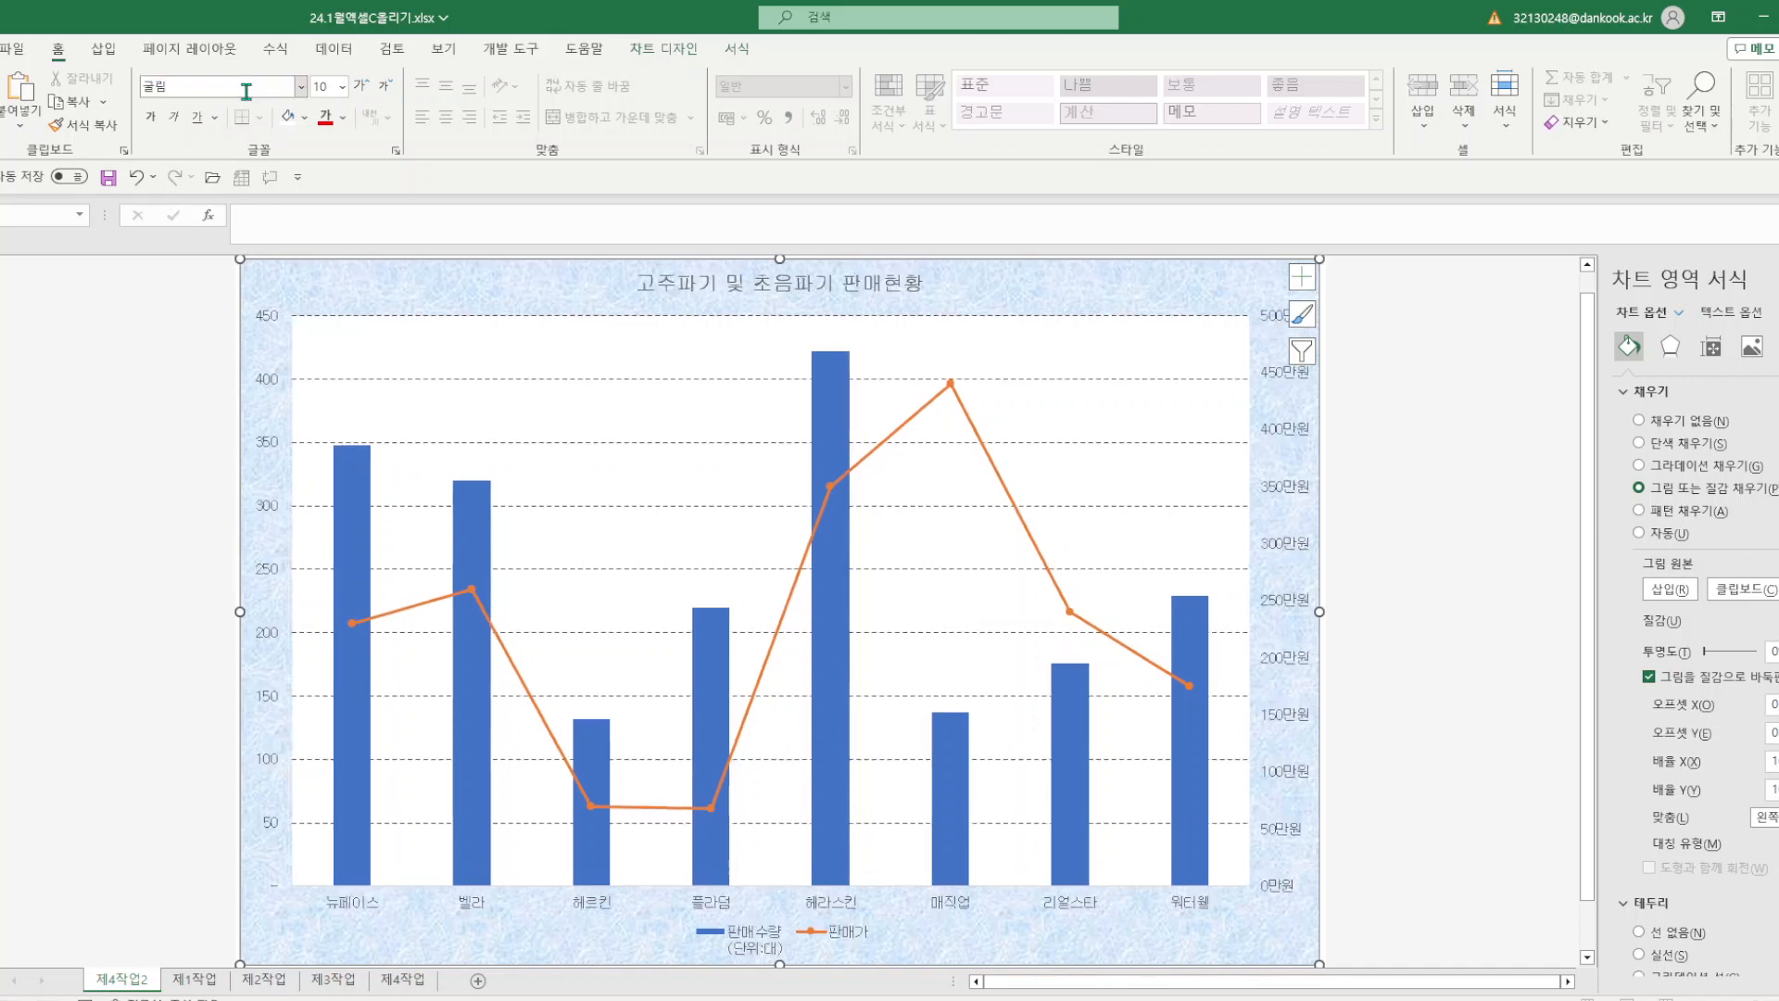
left_click(342, 86)
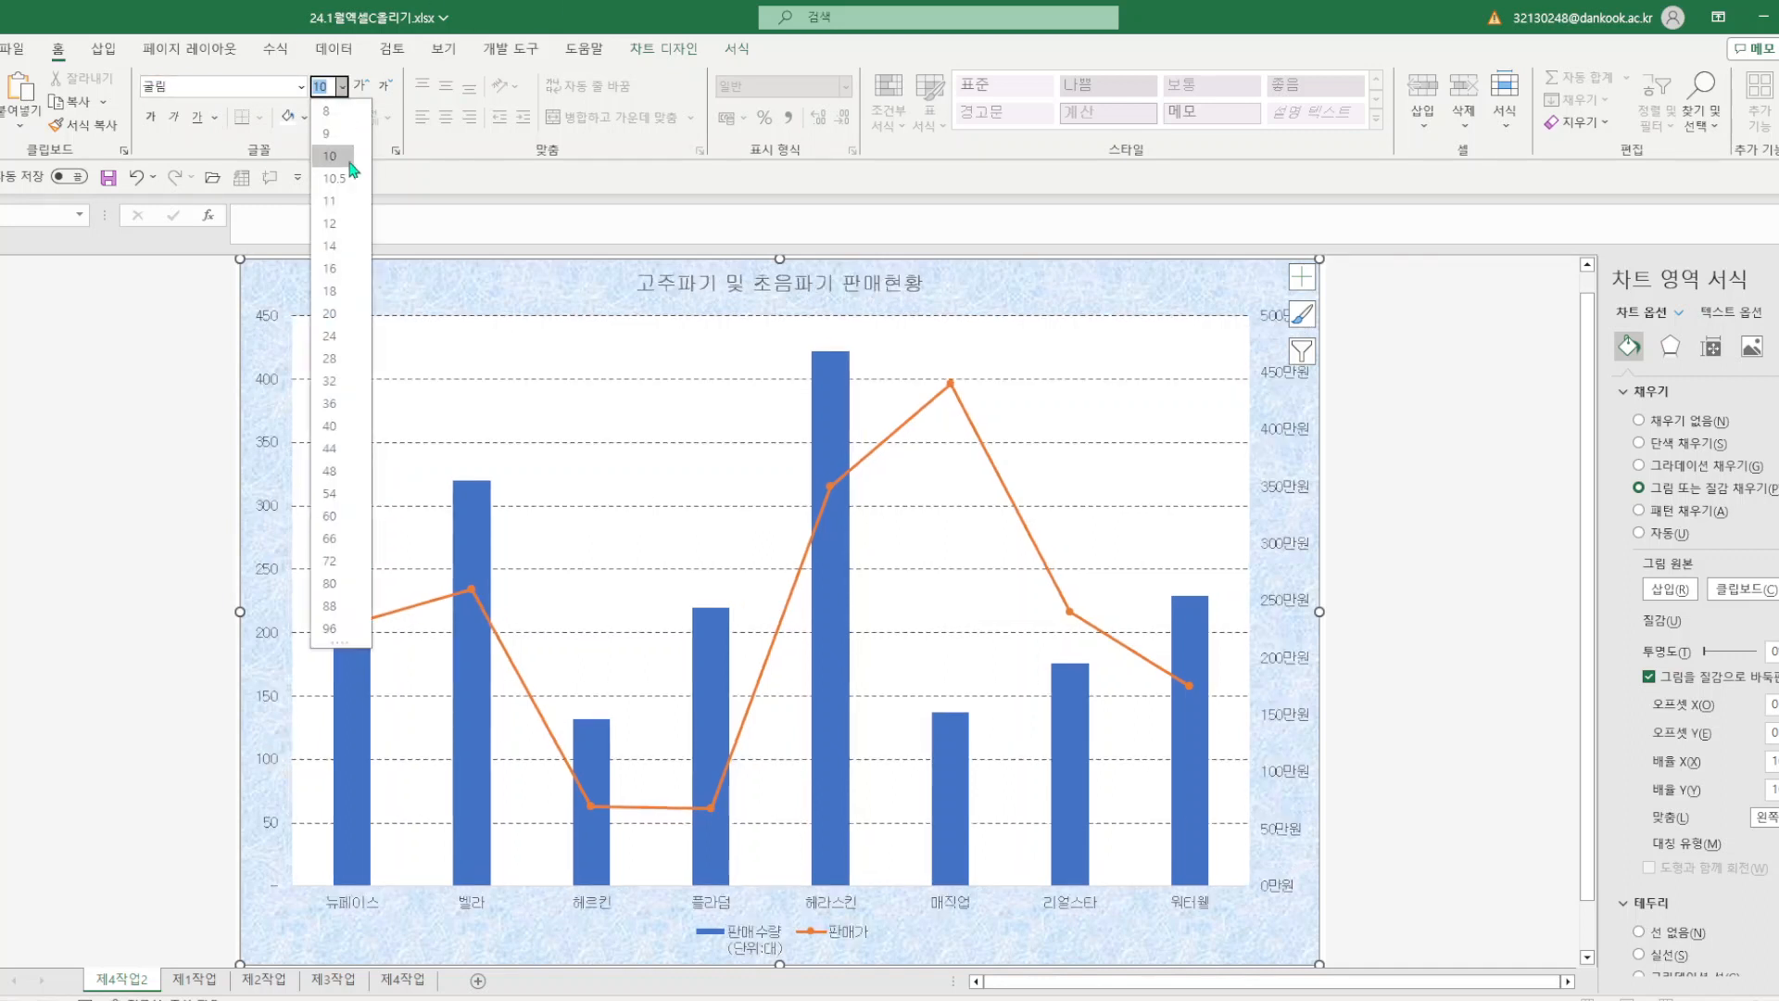
left_click(328, 201)
- Set the font size of the chart title 고주파기 및 초음파기 판매현황 to 20 pt
left_click(708, 289)
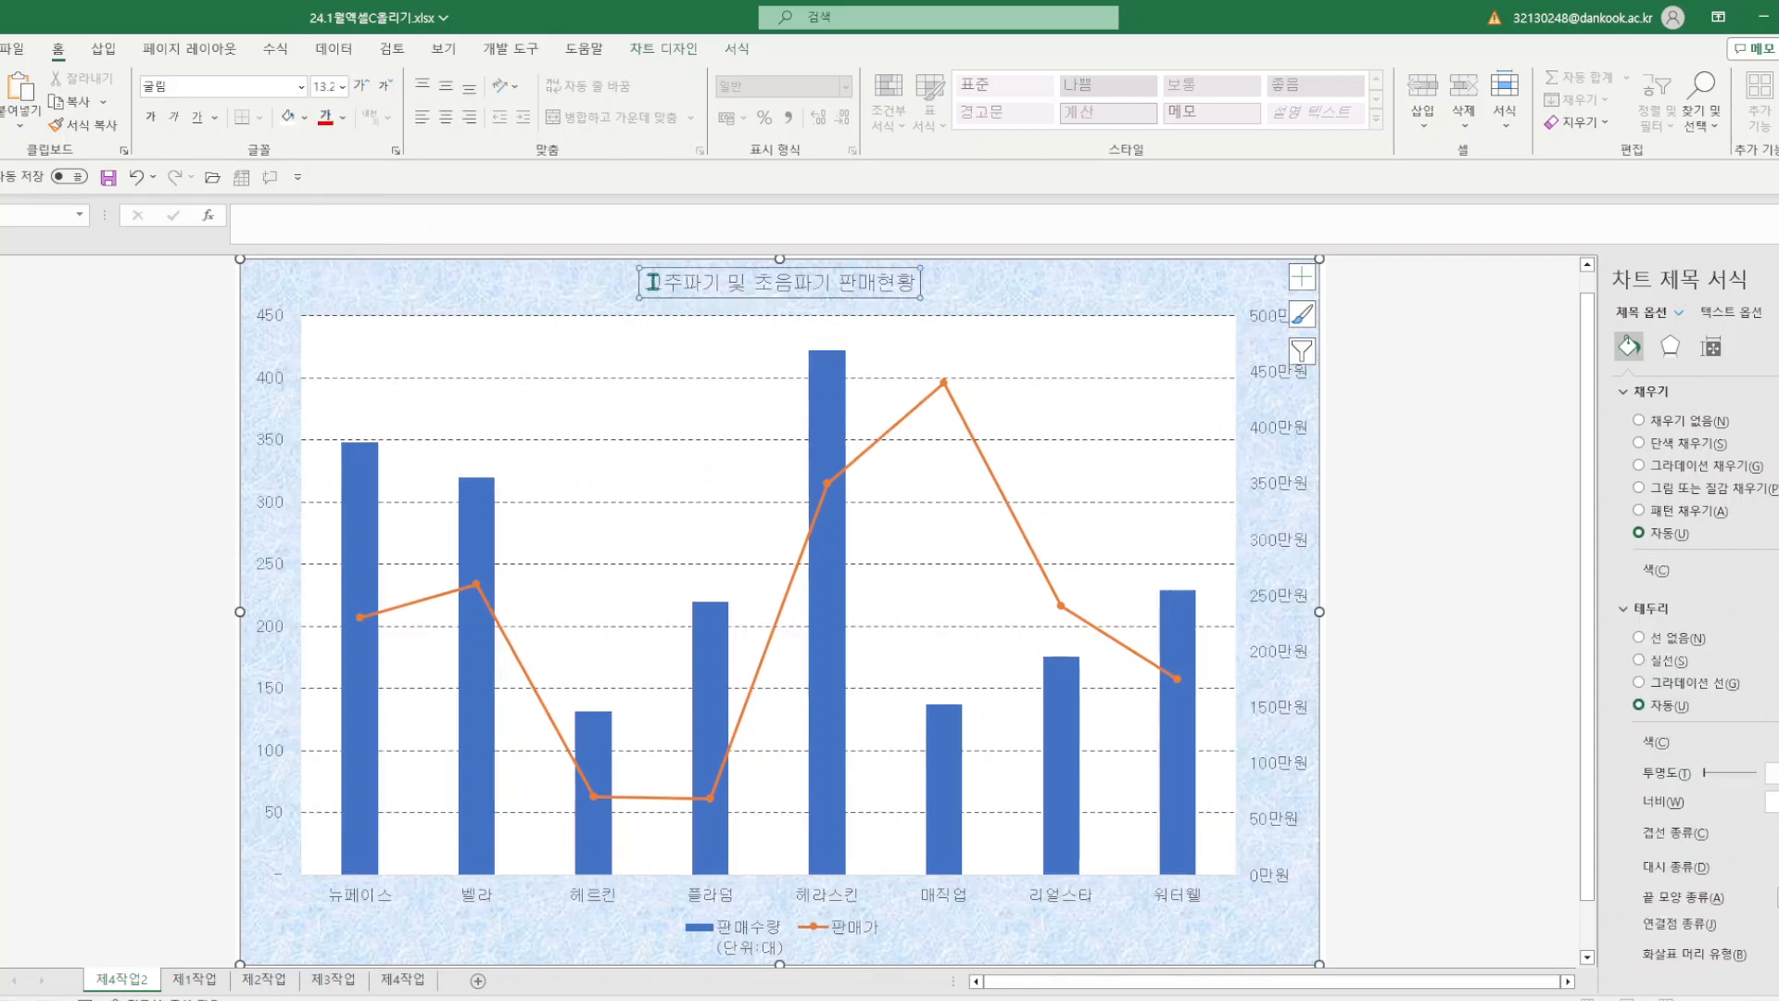
triple_click(723, 282)
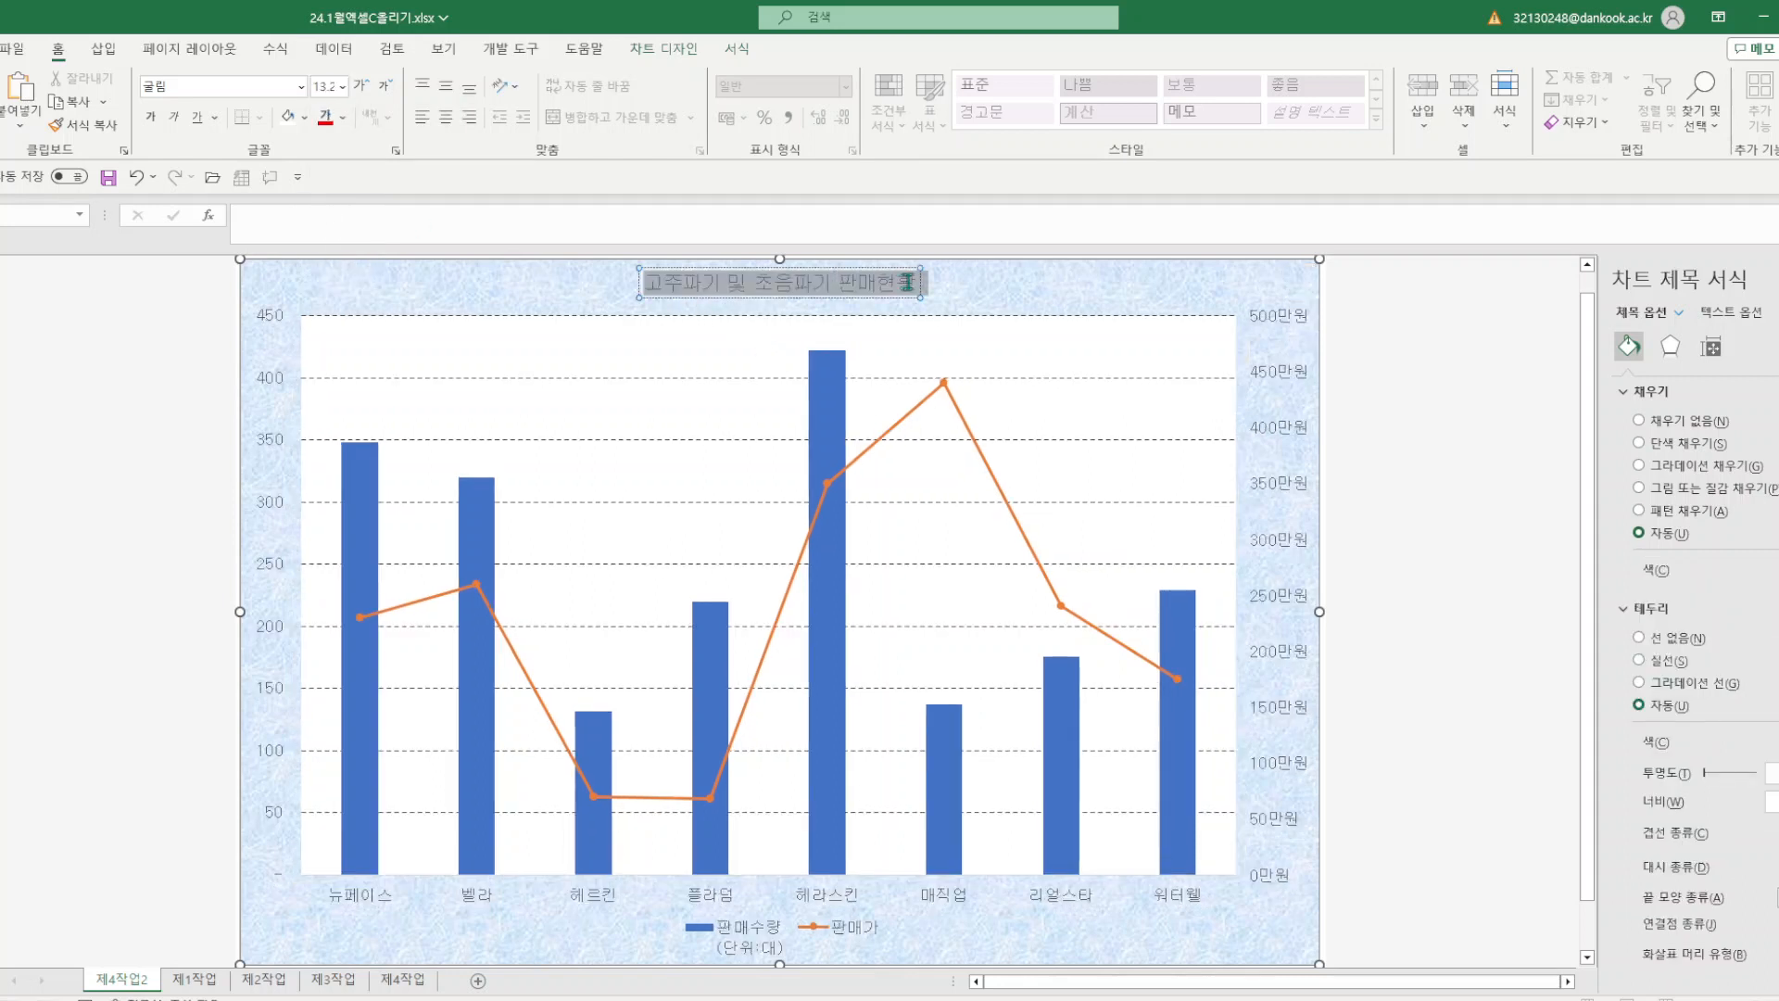
left_click(343, 87)
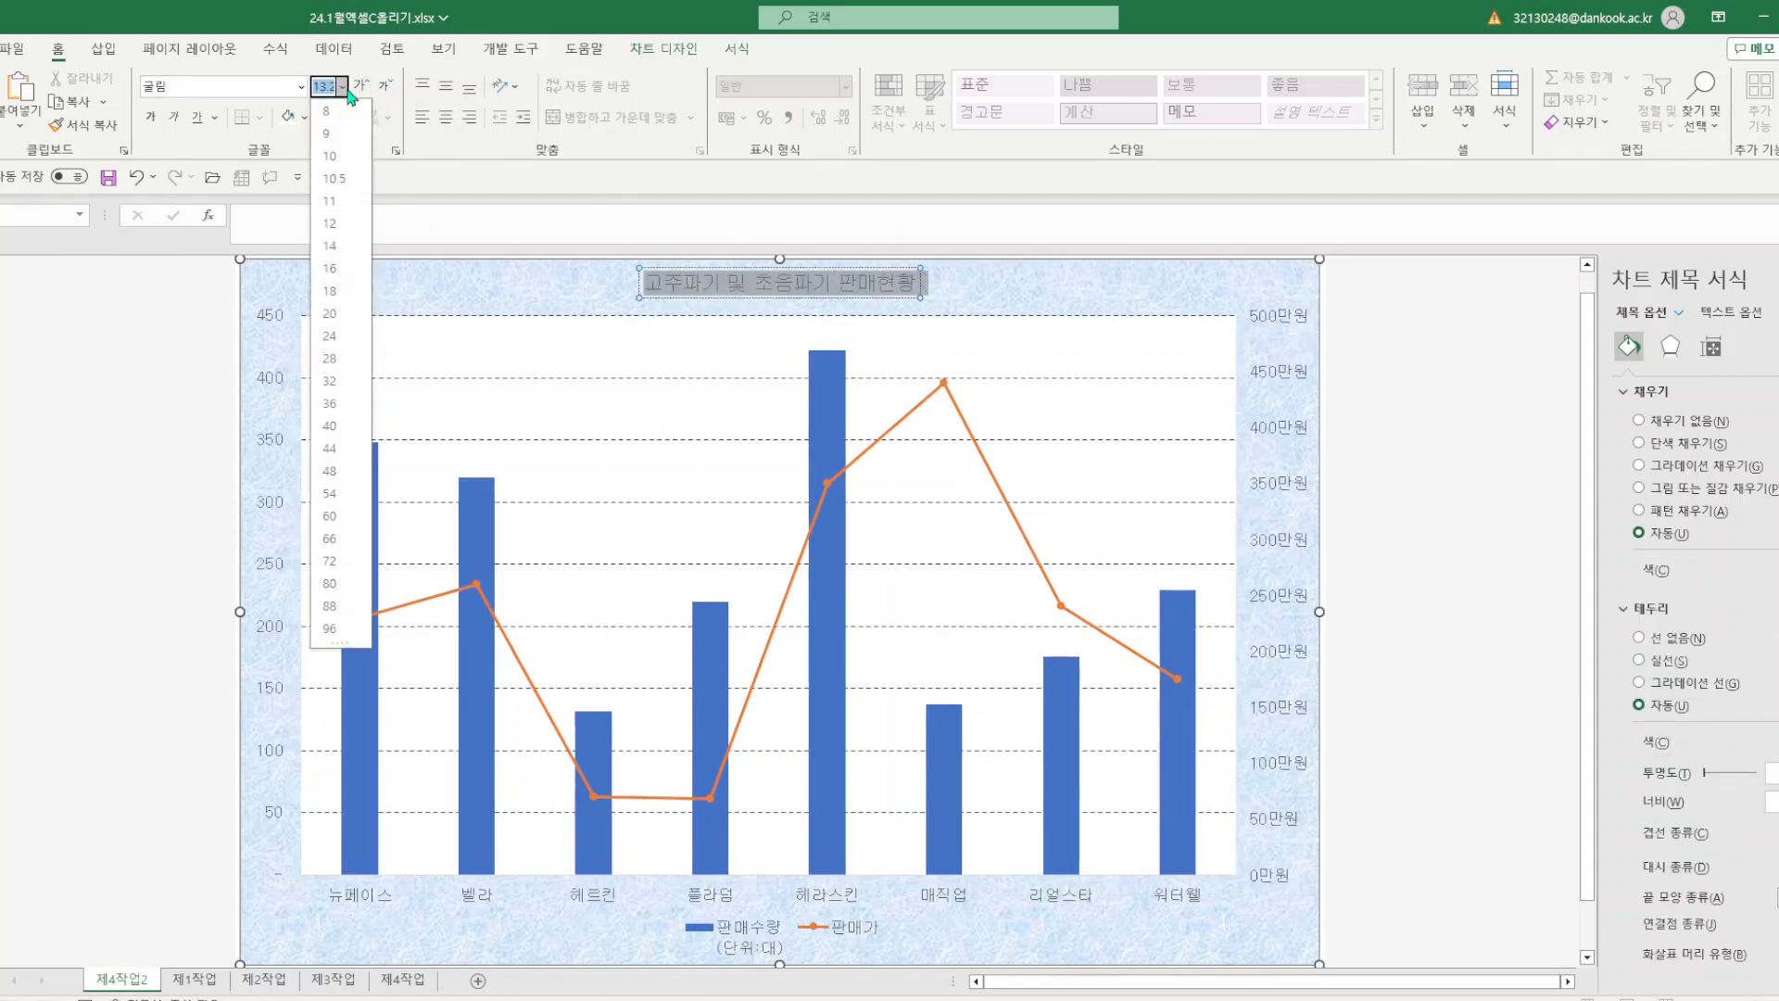
left_click(341, 313)
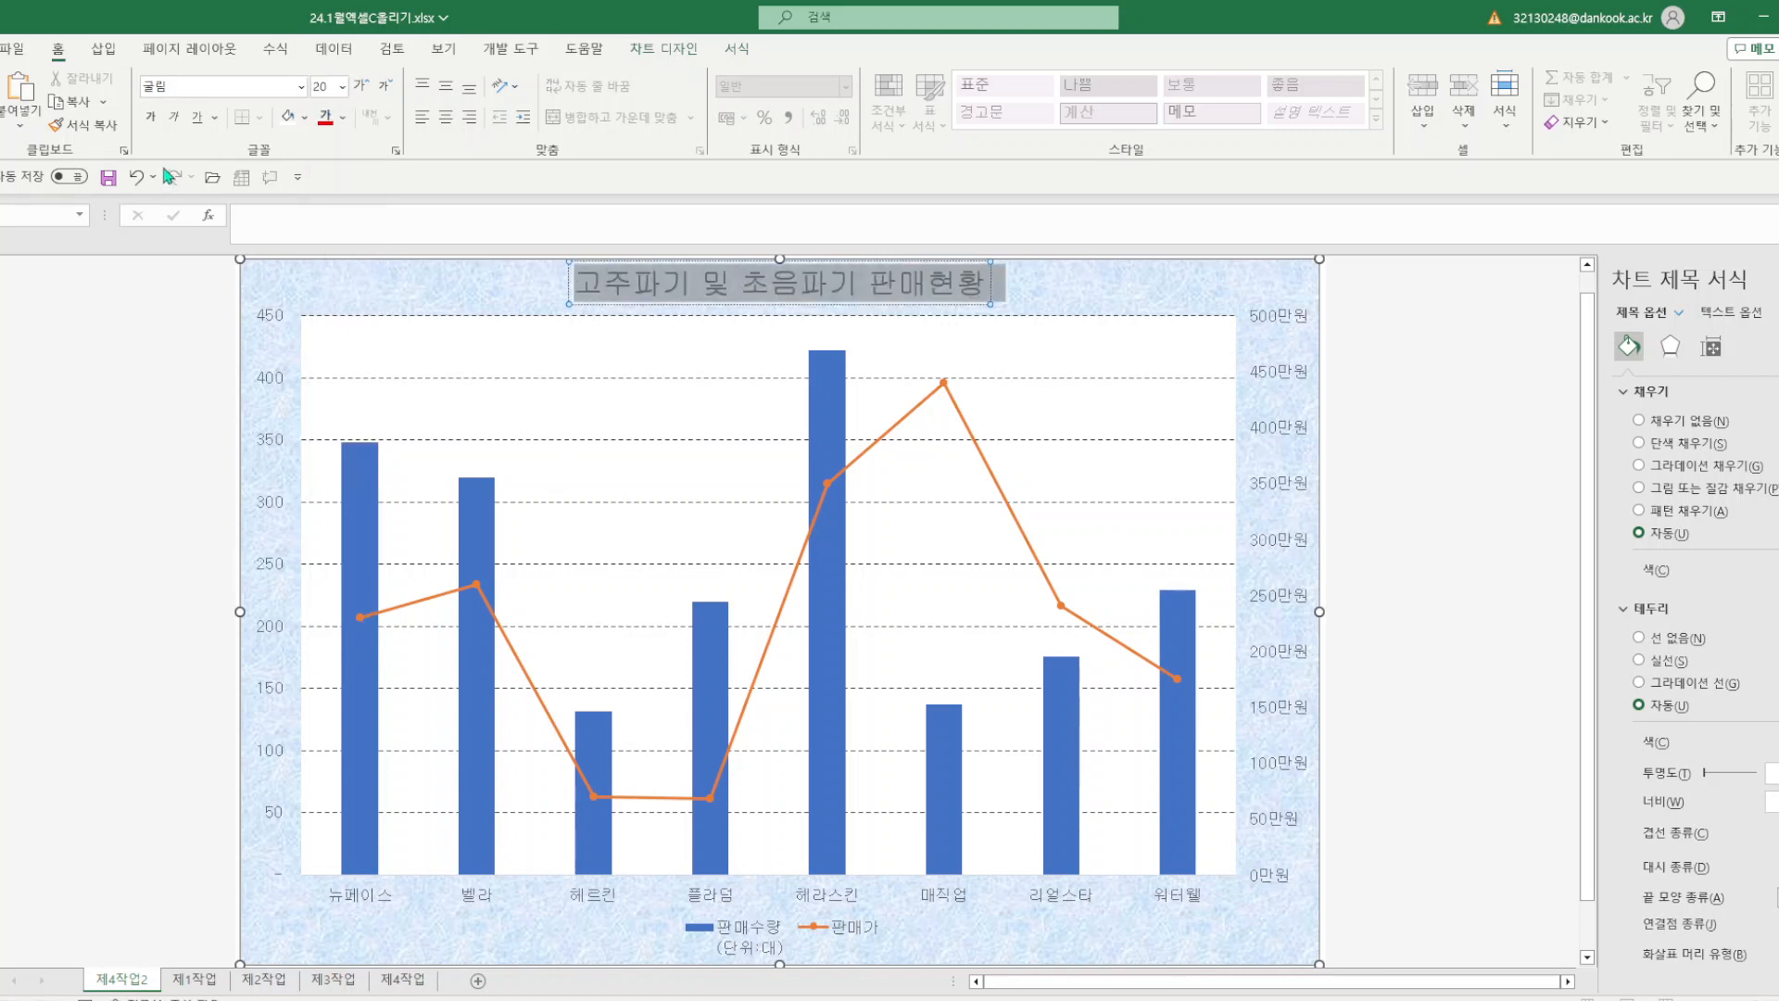
- Fill the chart title box with white and give it a solid outline
left_click(737, 49)
left_click(755, 77)
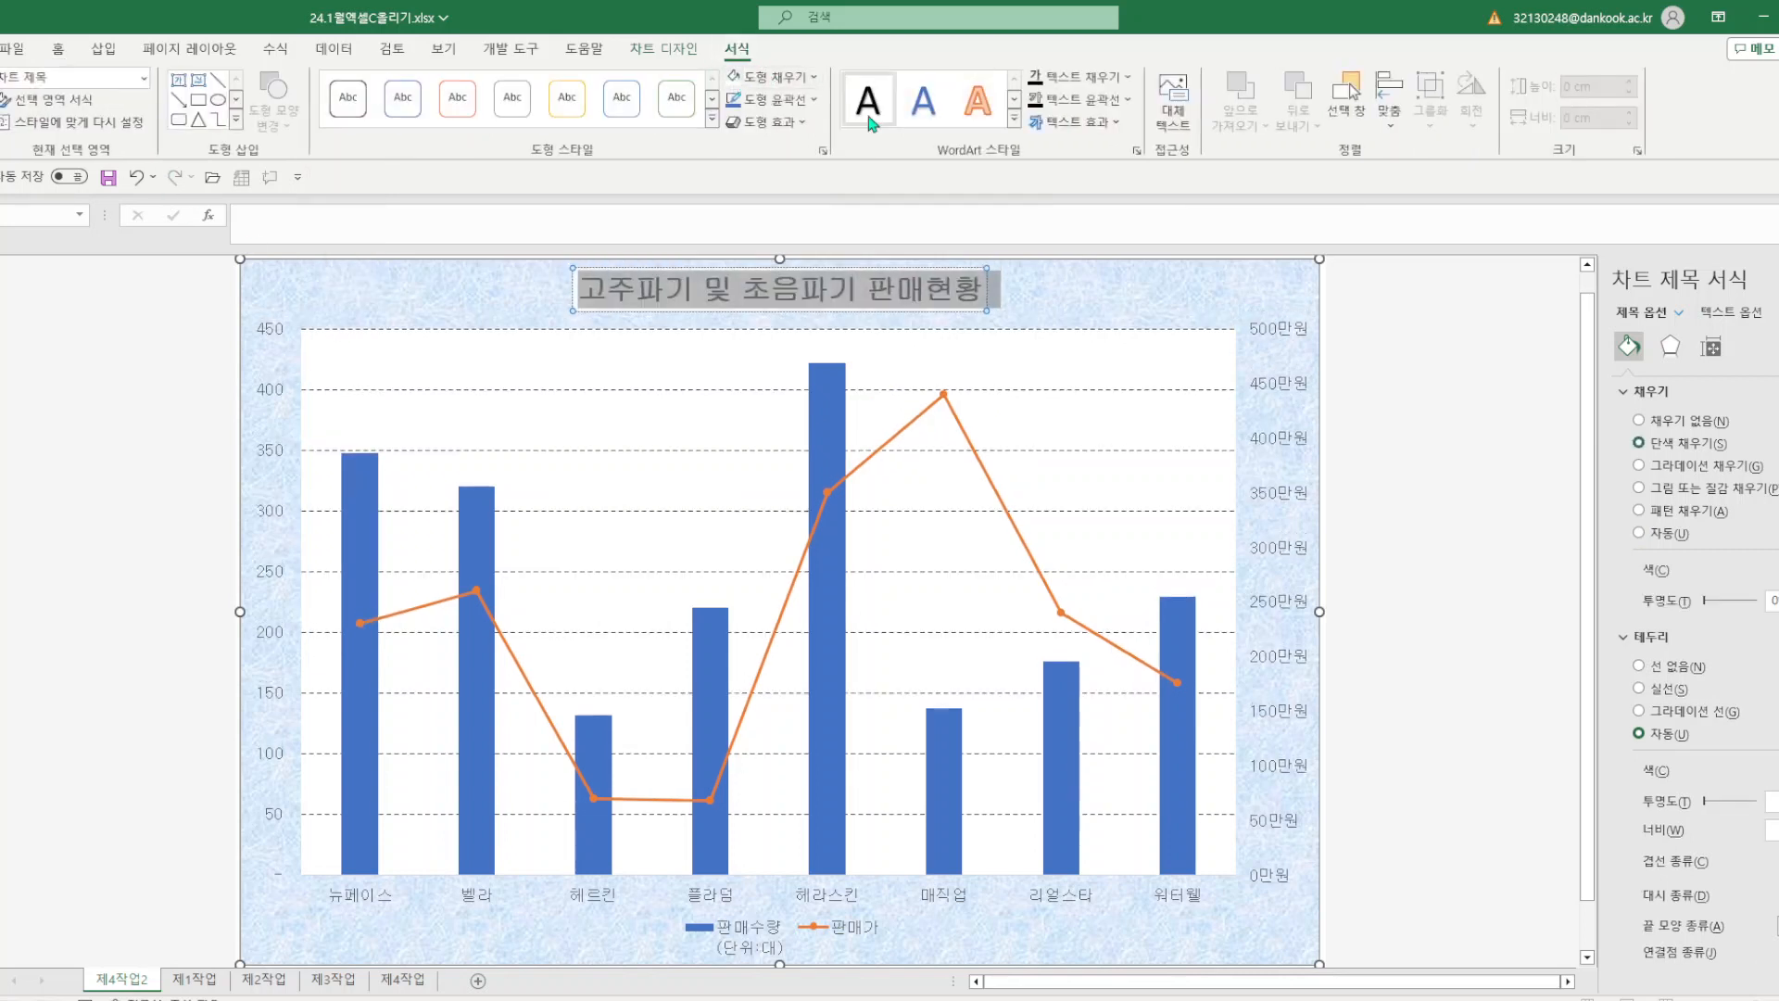
left_click(812, 107)
left_click(765, 139)
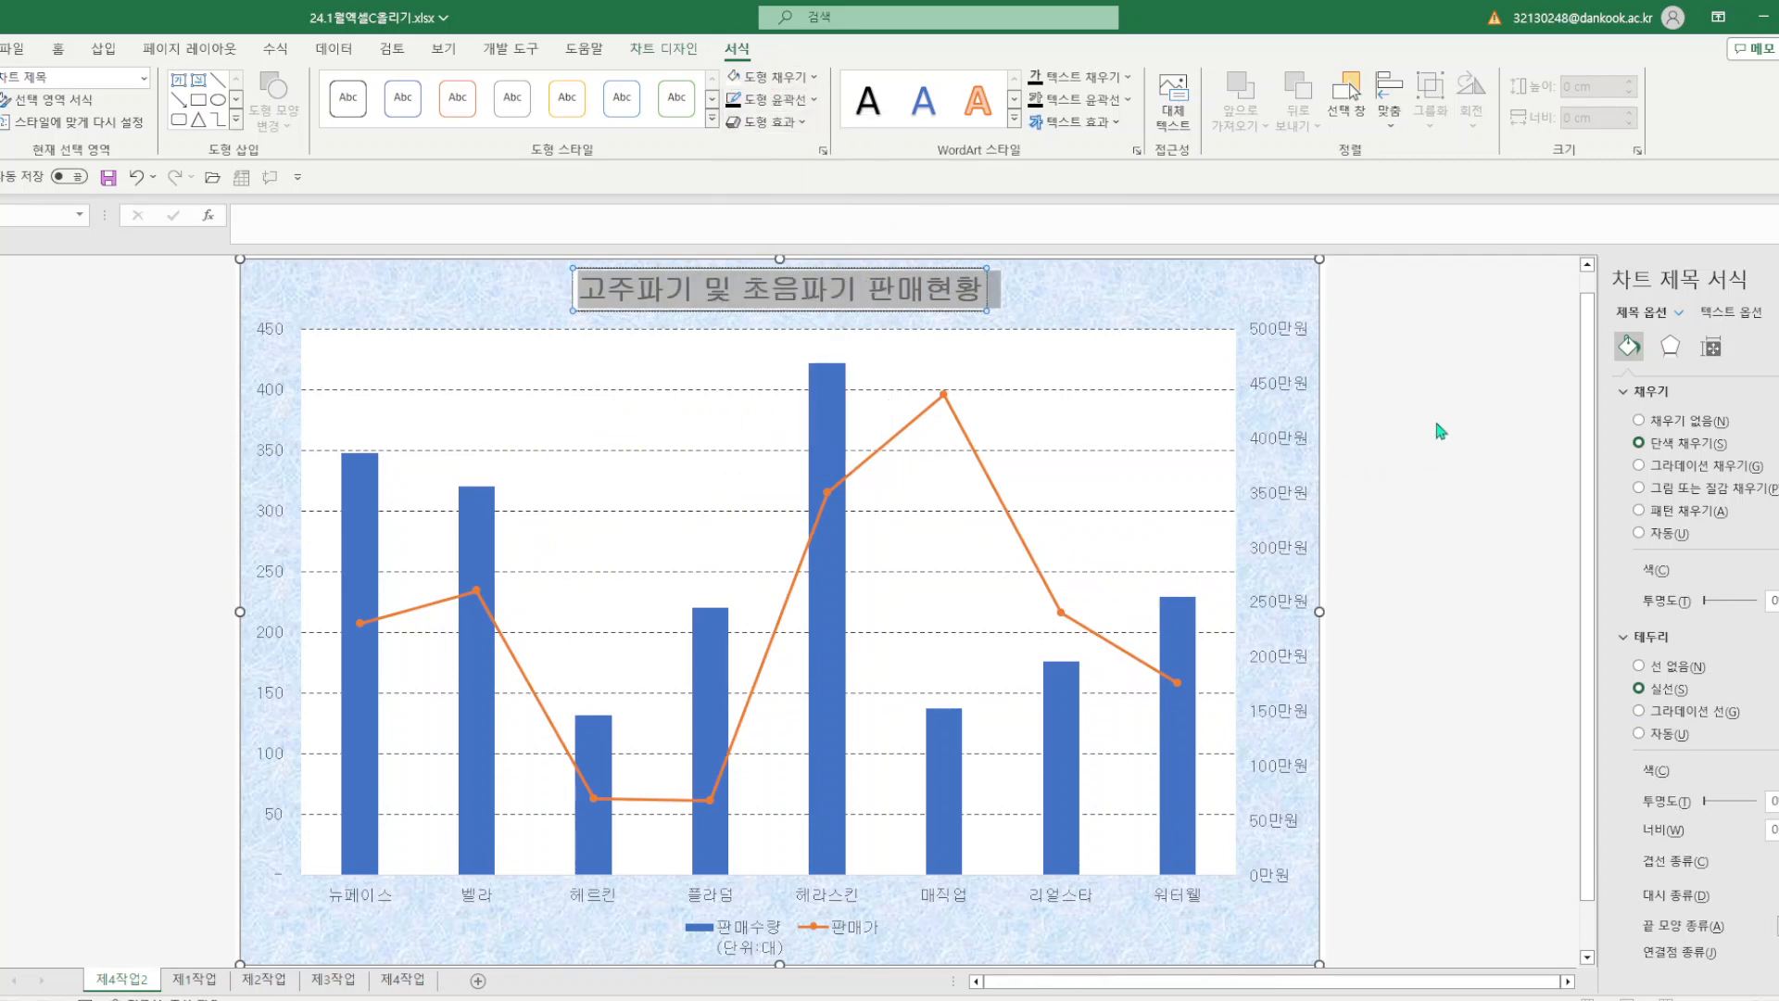
left_click(1412, 460)
- Add solid outlines to the secondary value axis, the primary value axis and the horizontal category axis
left_click(1294, 445)
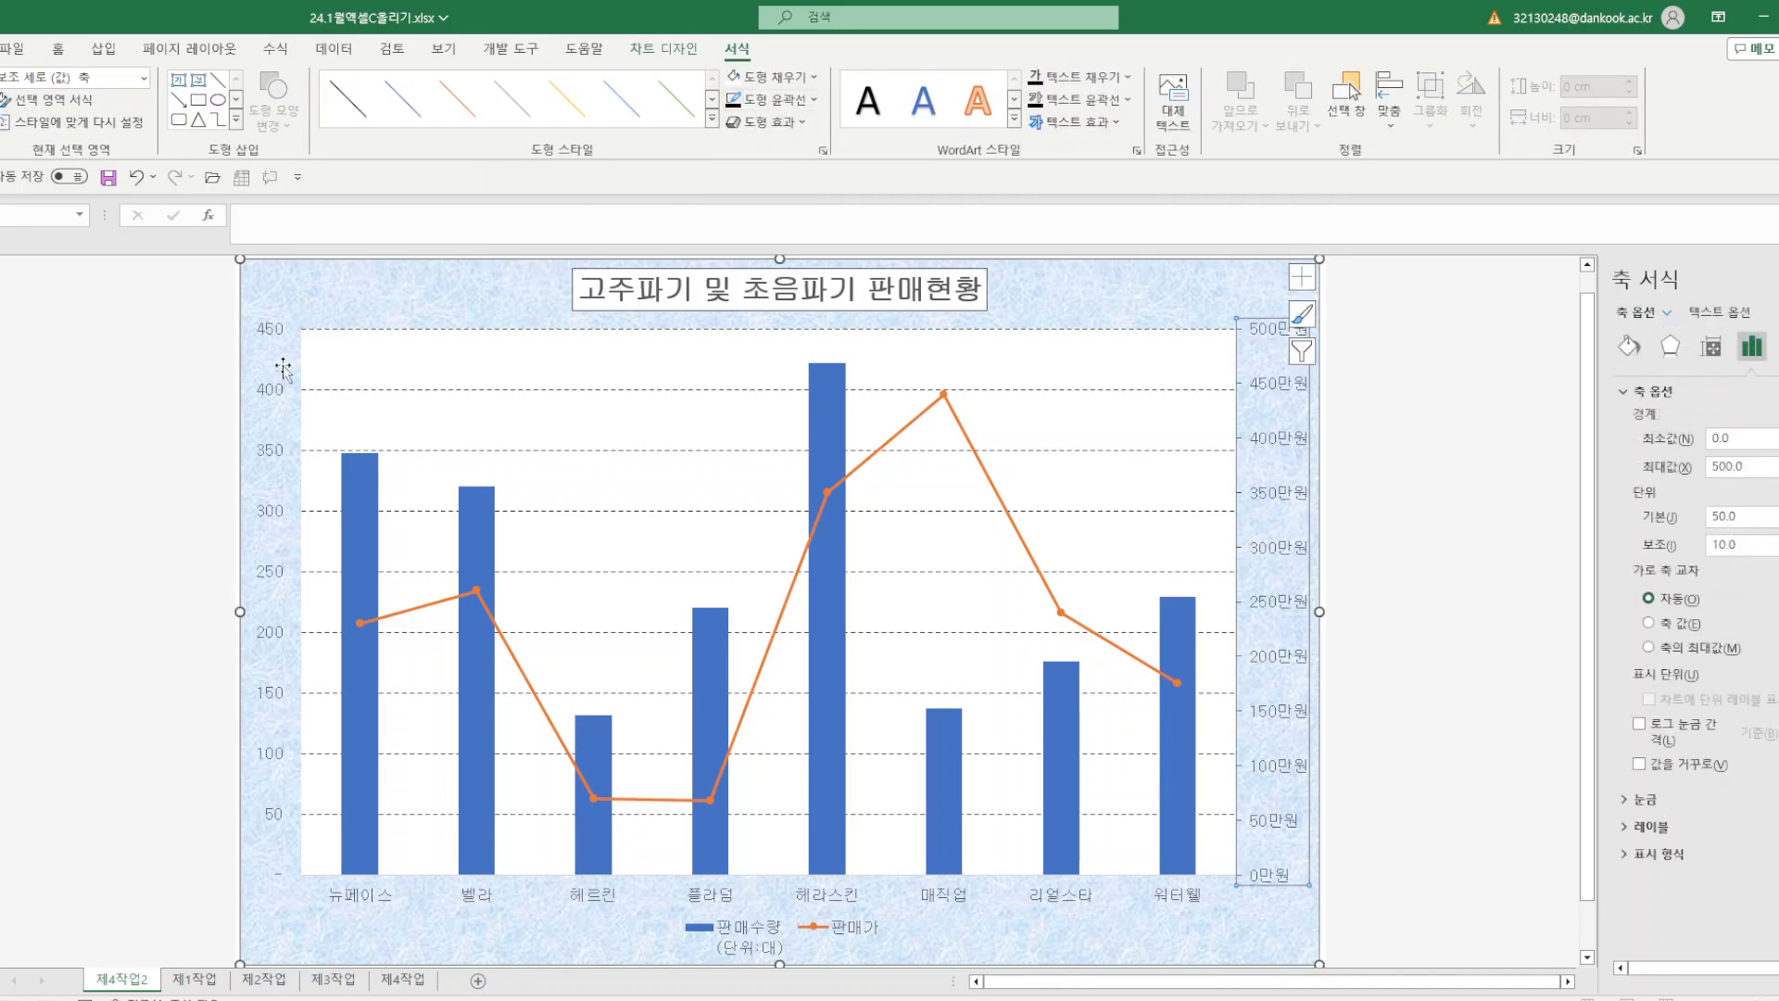
left_click(278, 399)
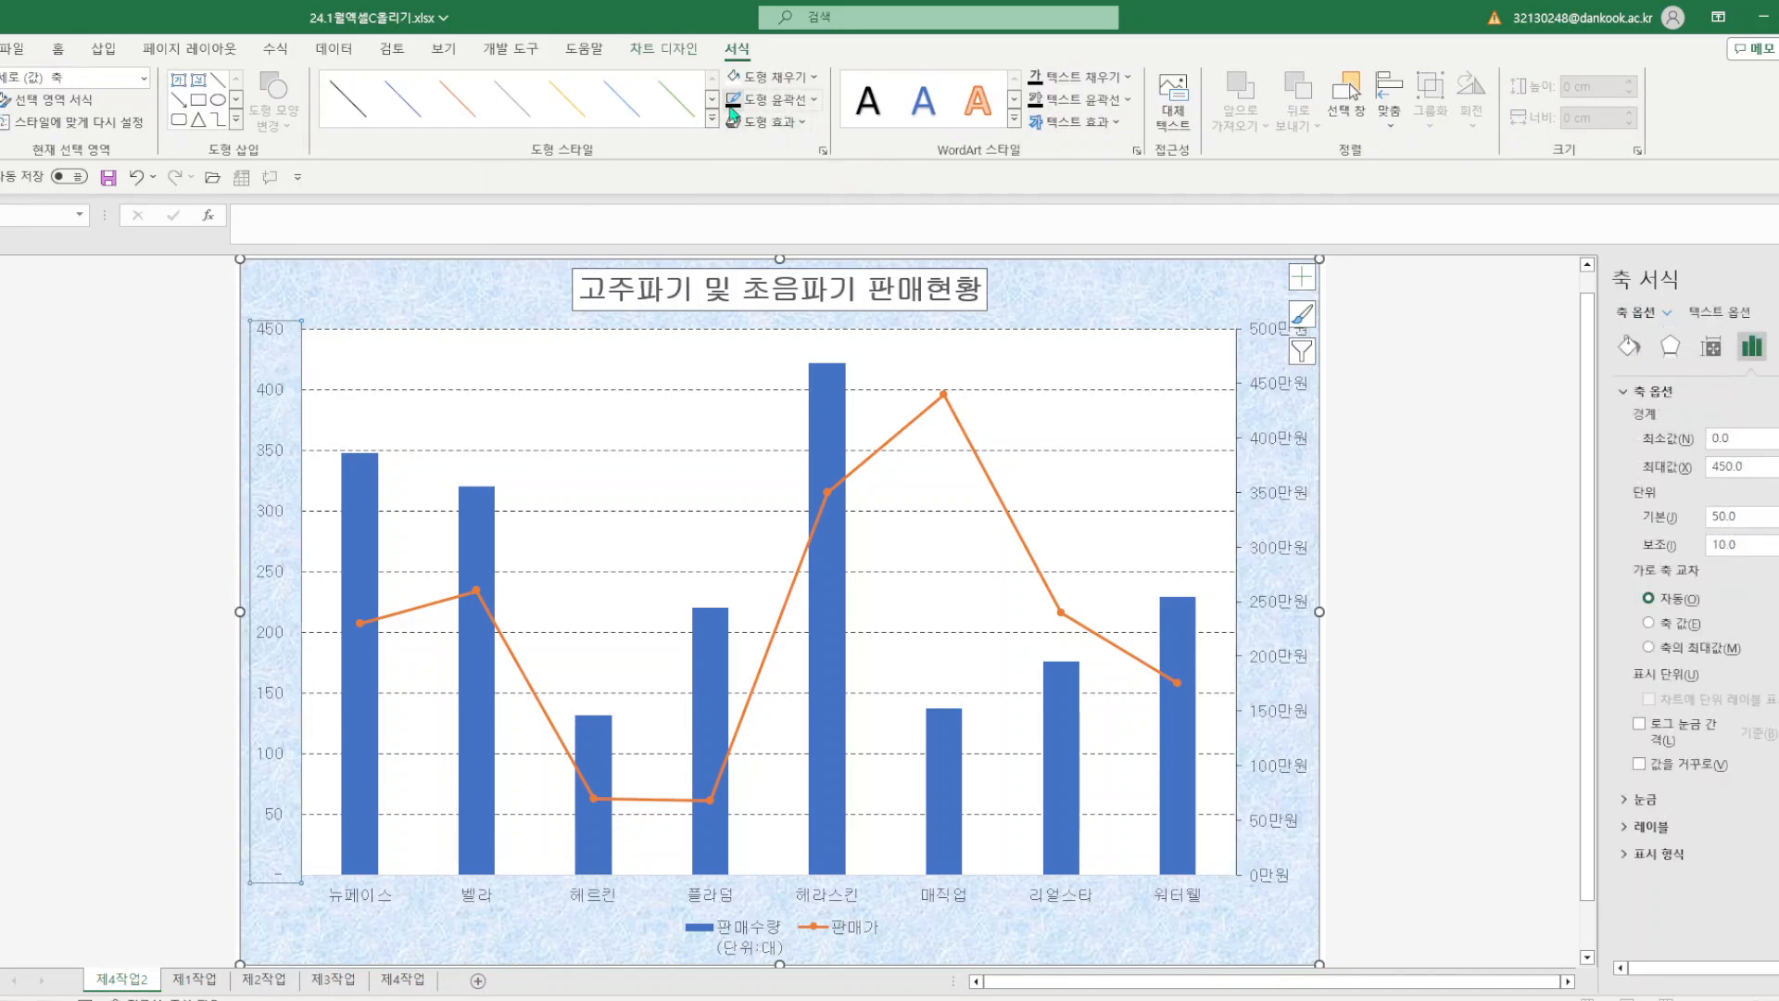
left_click(842, 899)
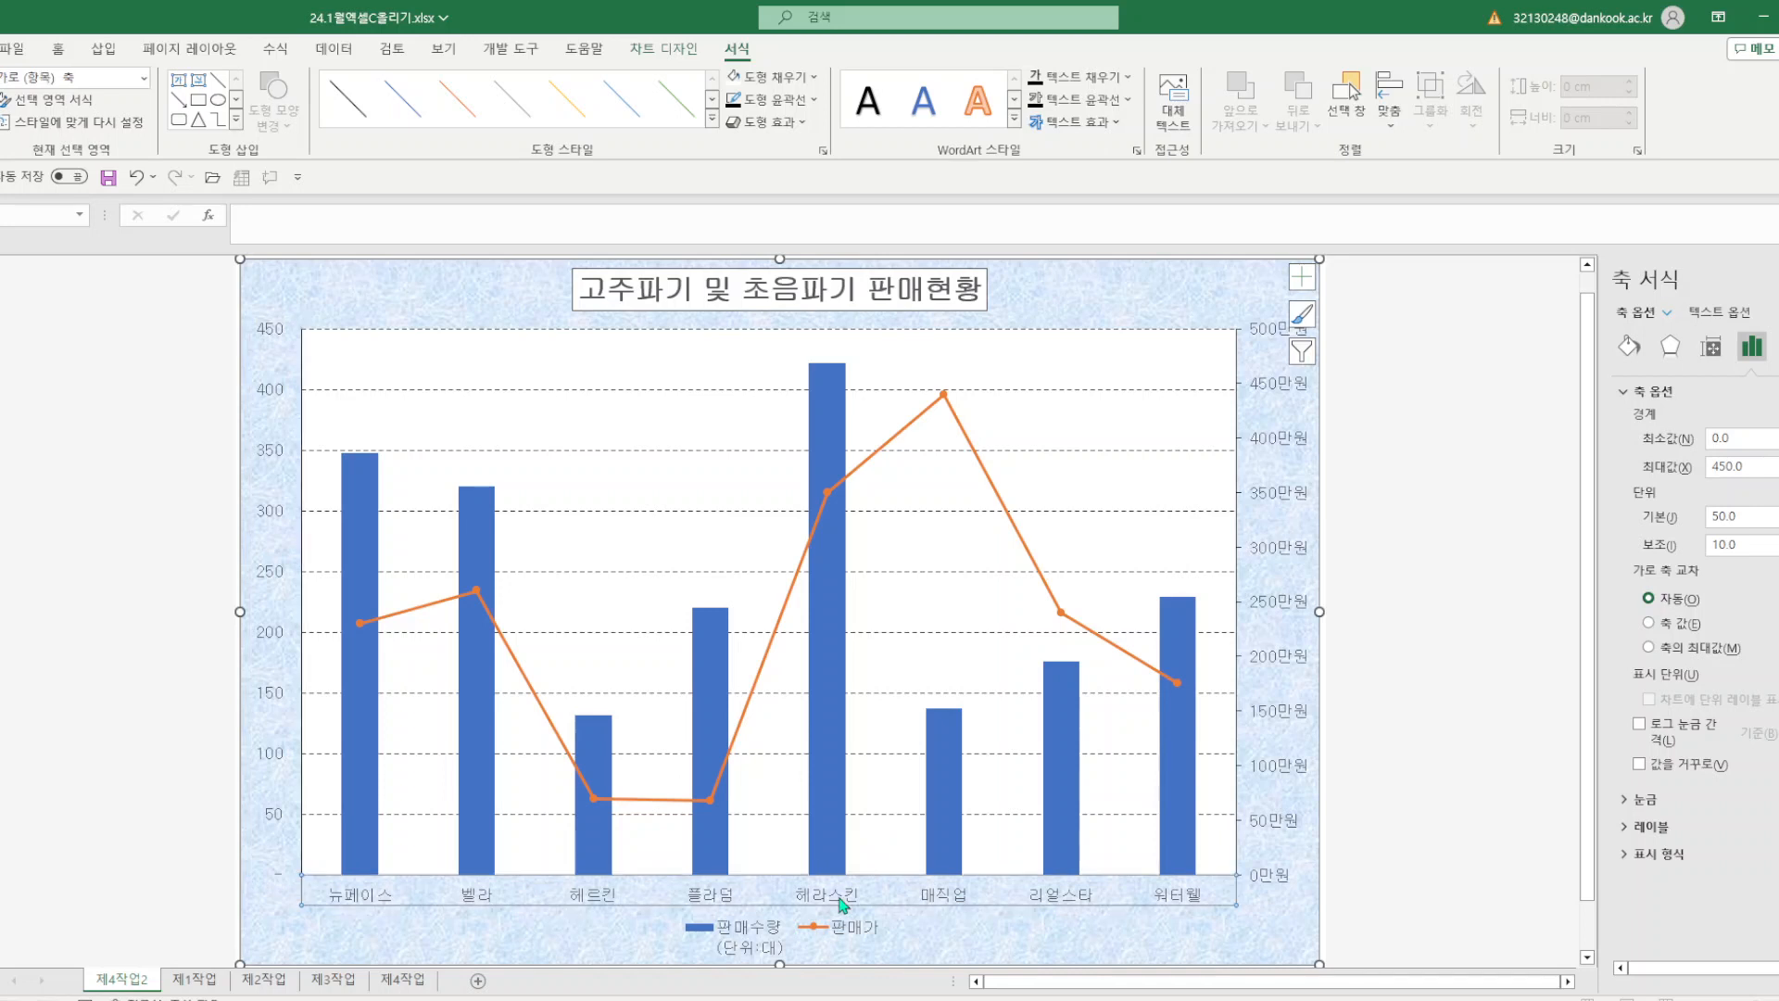
left_click(1404, 869)
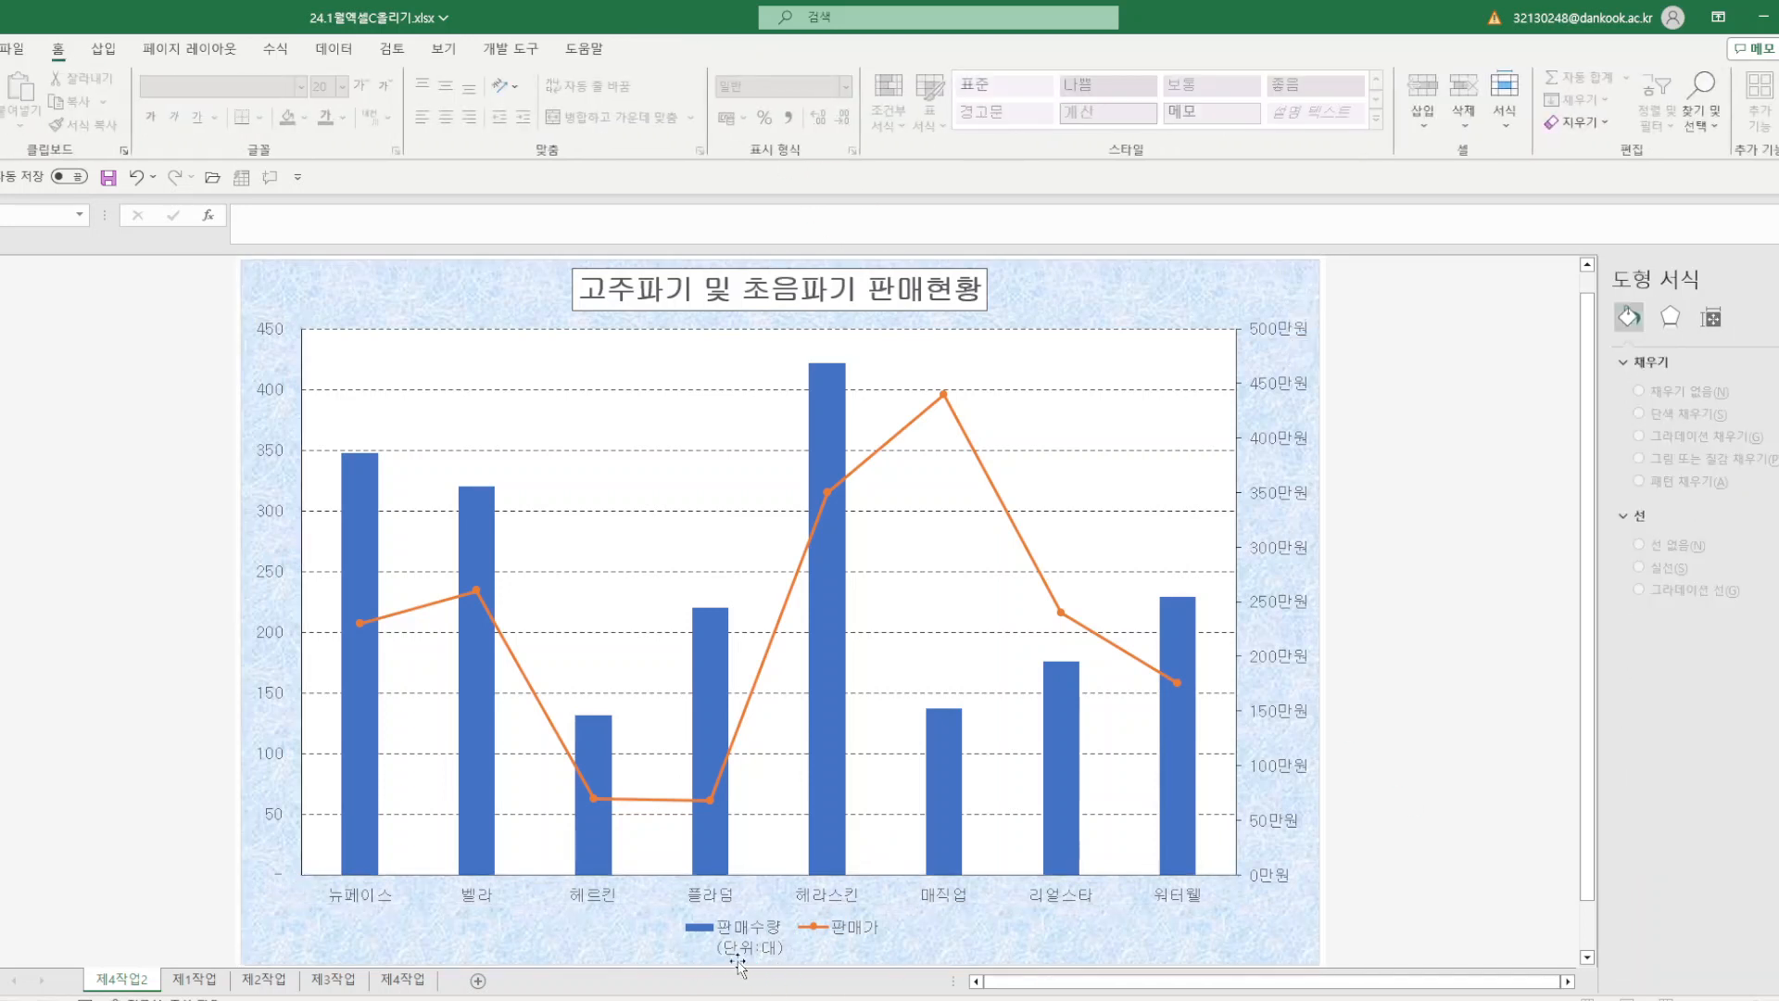
- Rename the sales quantity series to 판매수량(단위:대) in the chart's data source so the legend label has no line break
right_click(791, 950)
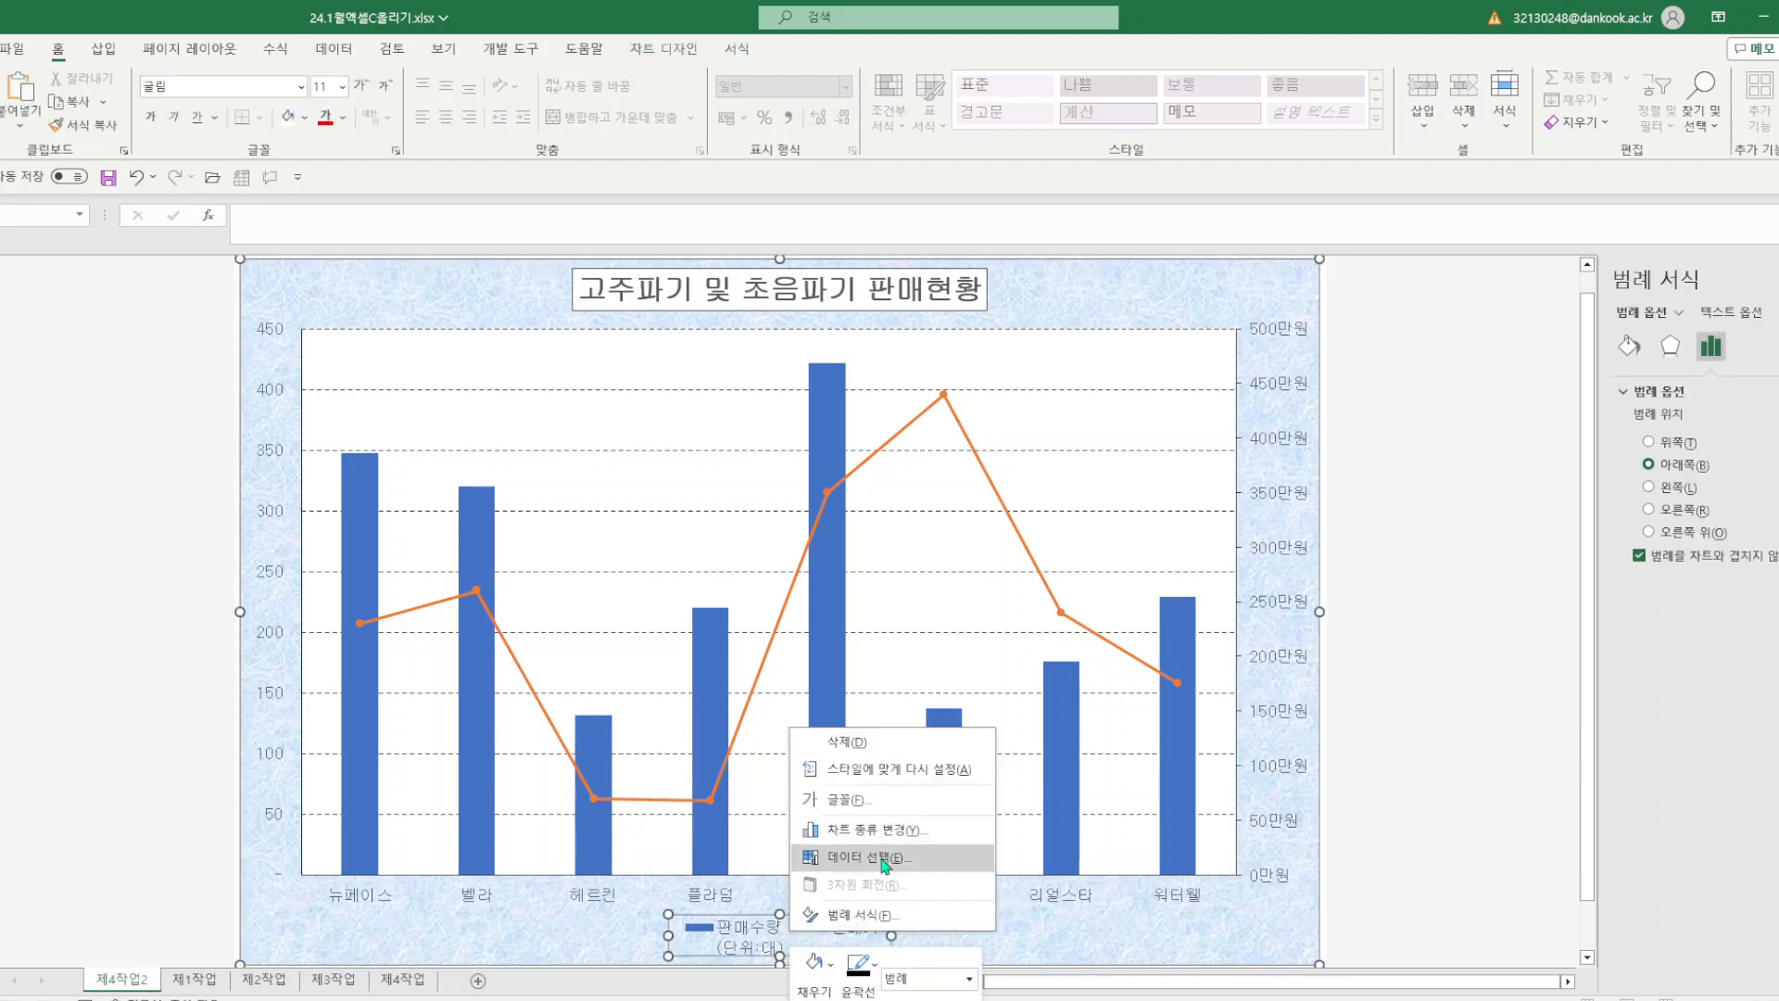
left_click(885, 857)
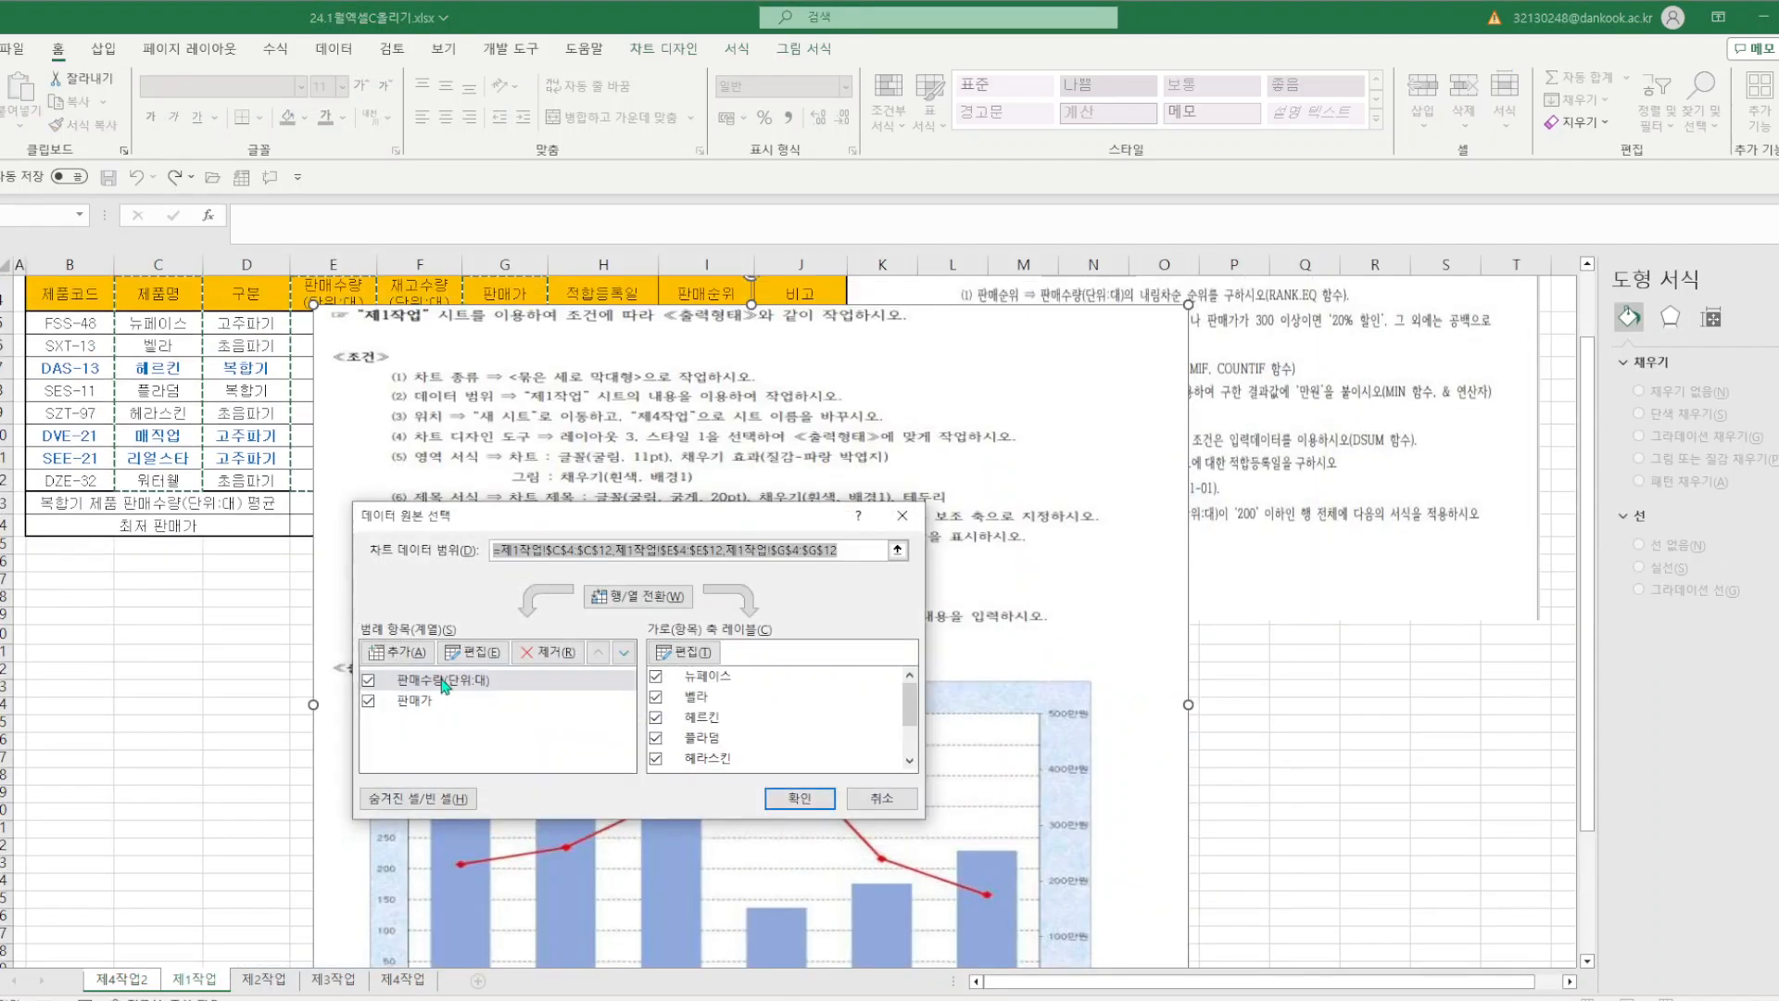
left_click(443, 682)
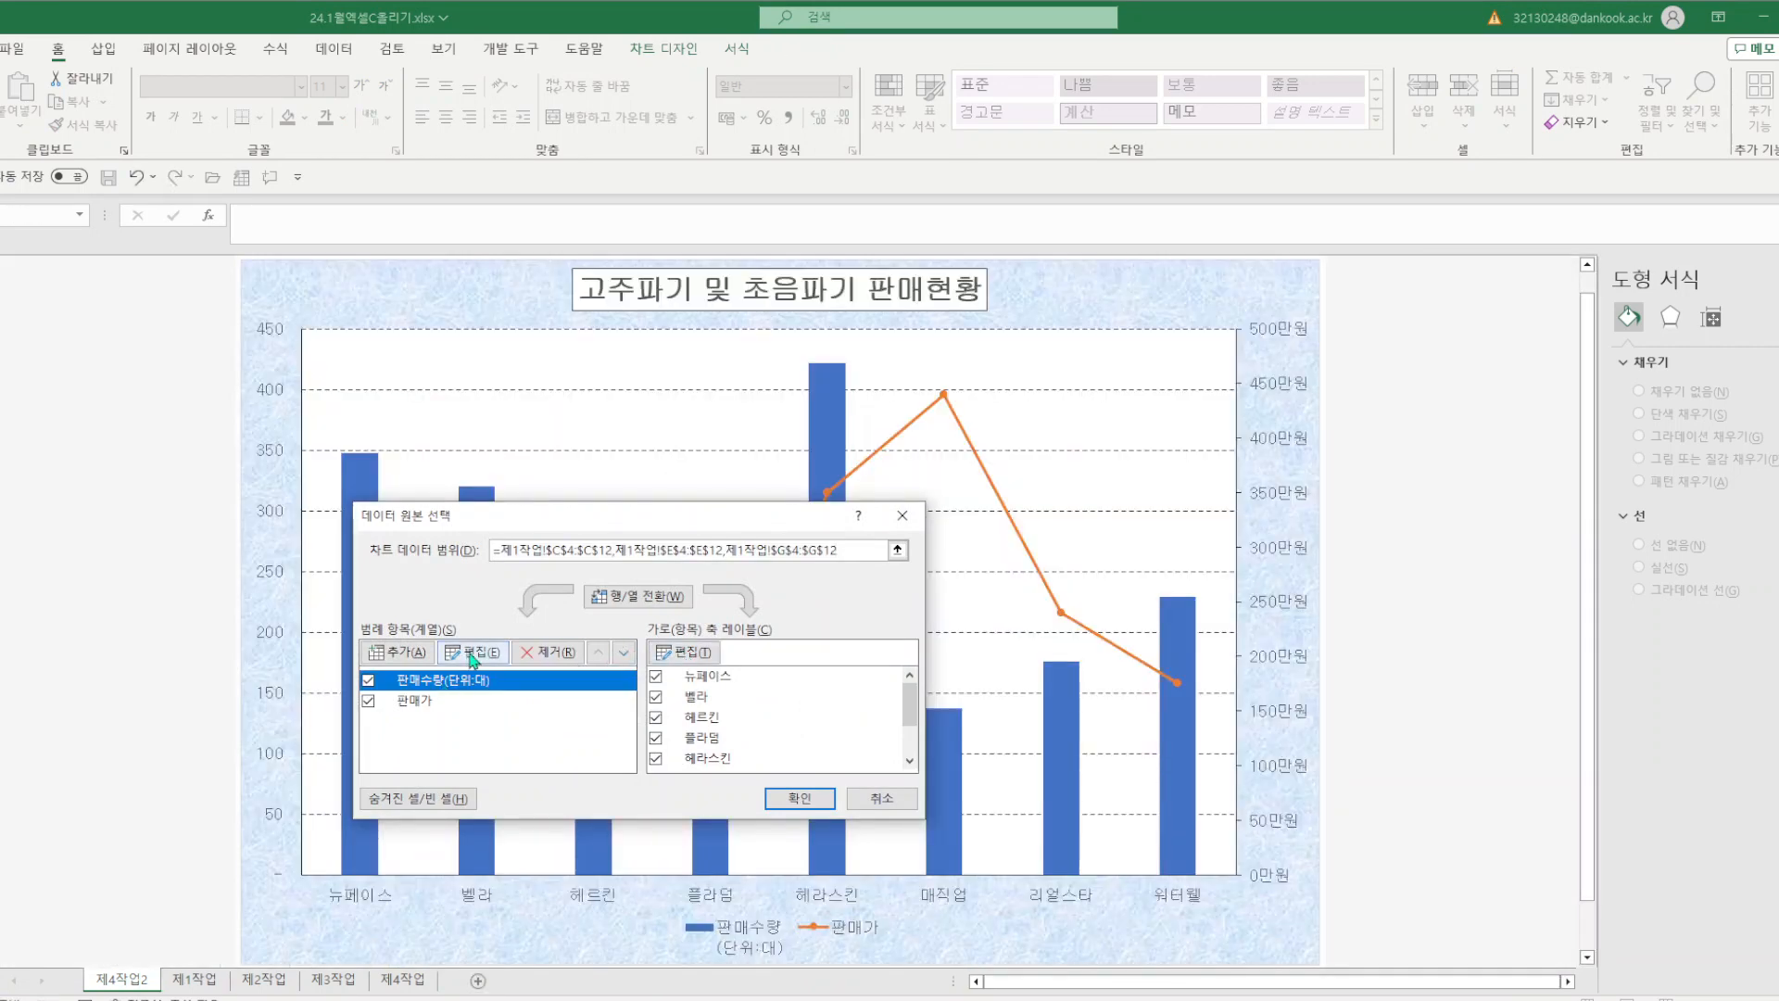
left_click(466, 652)
type("ㅍ")
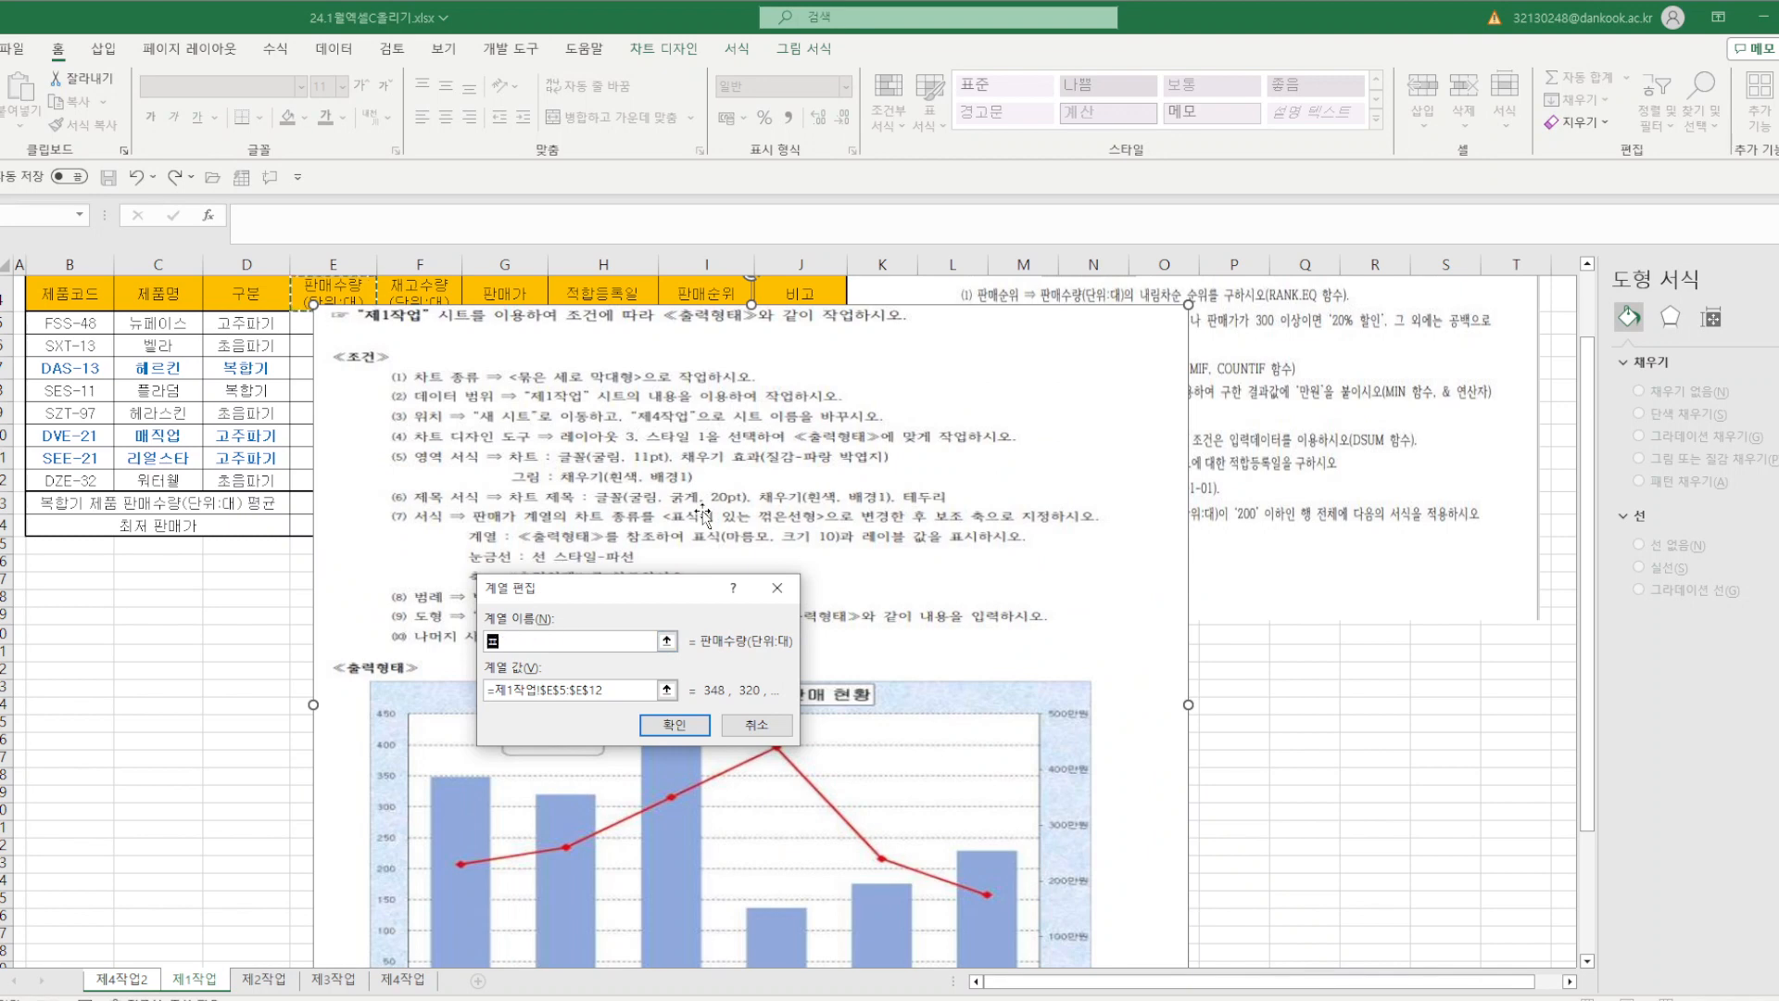
type("매수량")
type("(ㄷ")
type("위:대")
left_click(675, 725)
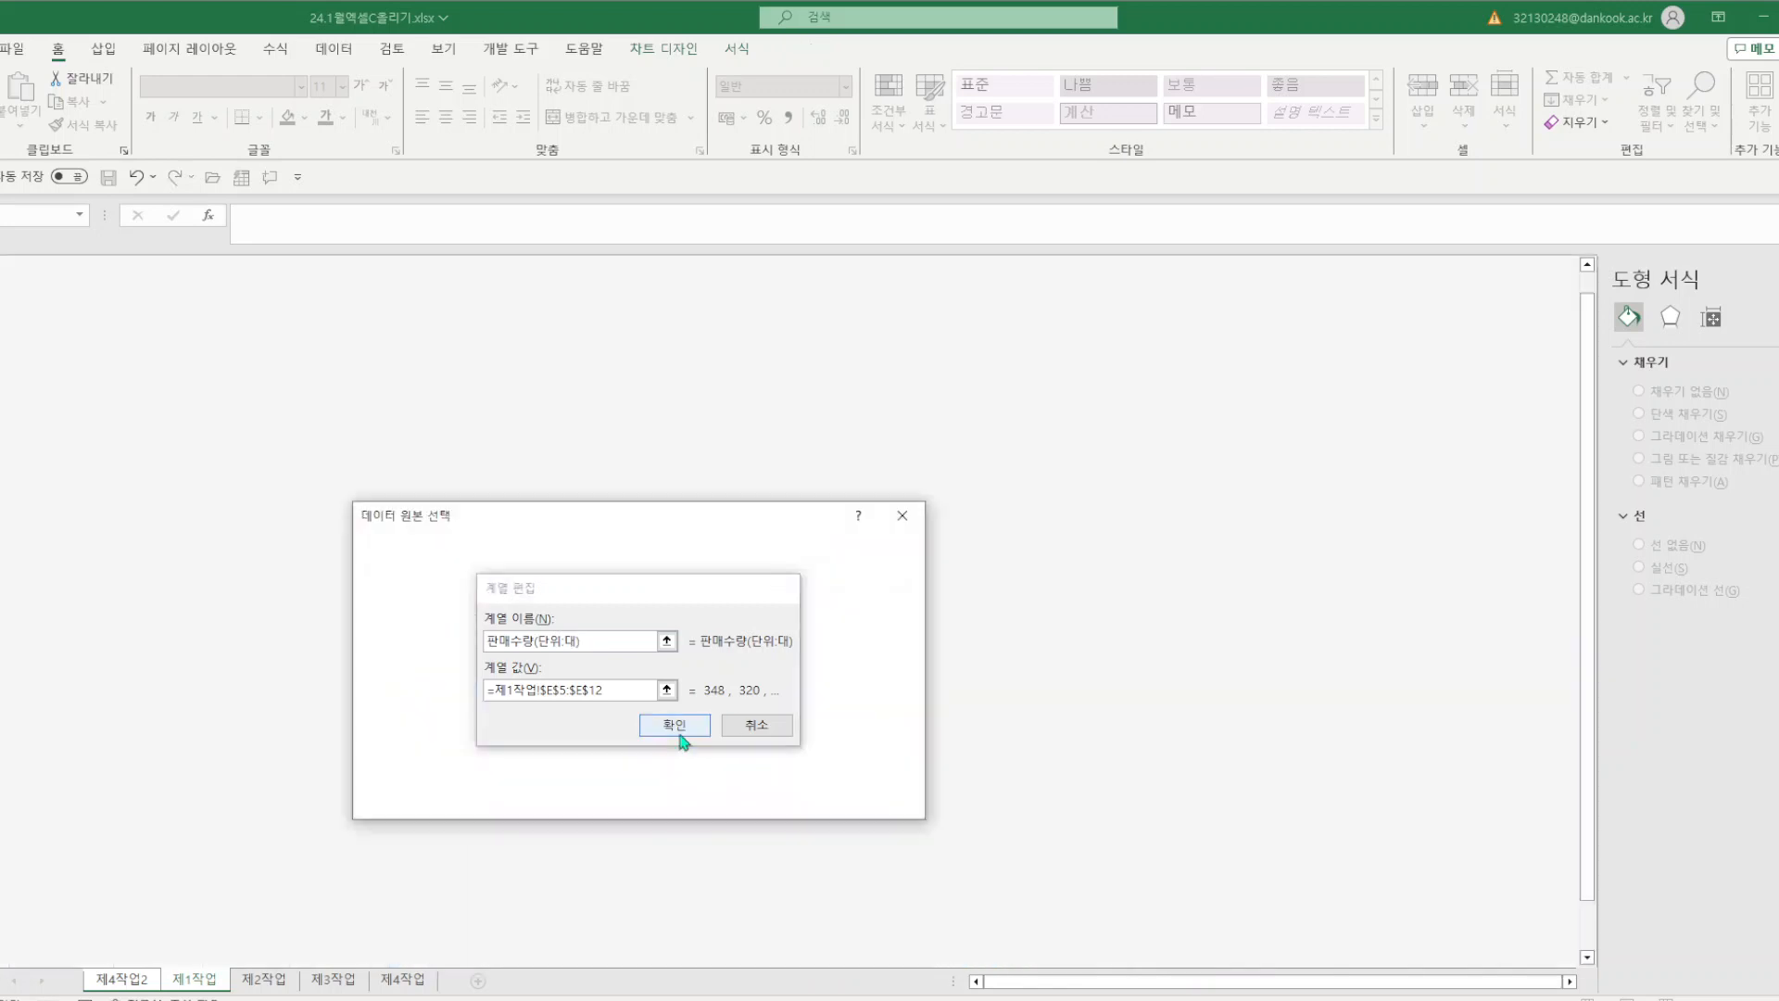
left_click(800, 798)
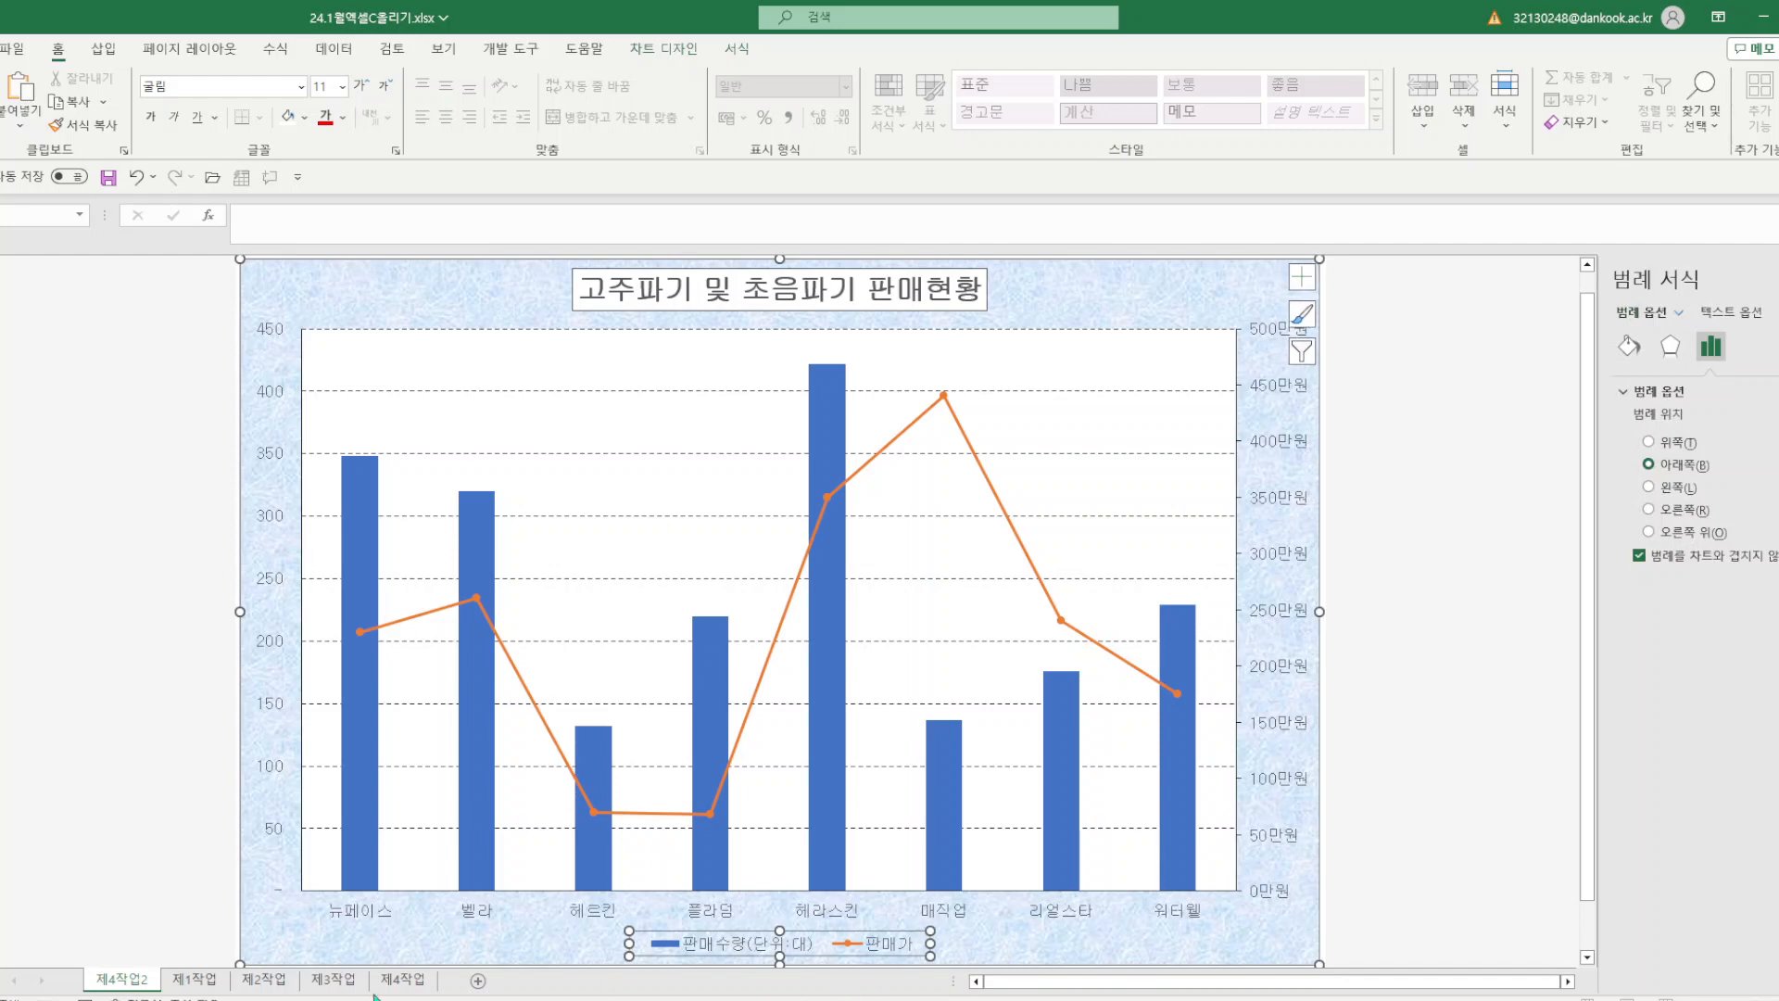
- Compare with the finished chart on 제4작업, then exclude the 플라덤 category from the chart on 제4작업2
left_click(404, 980)
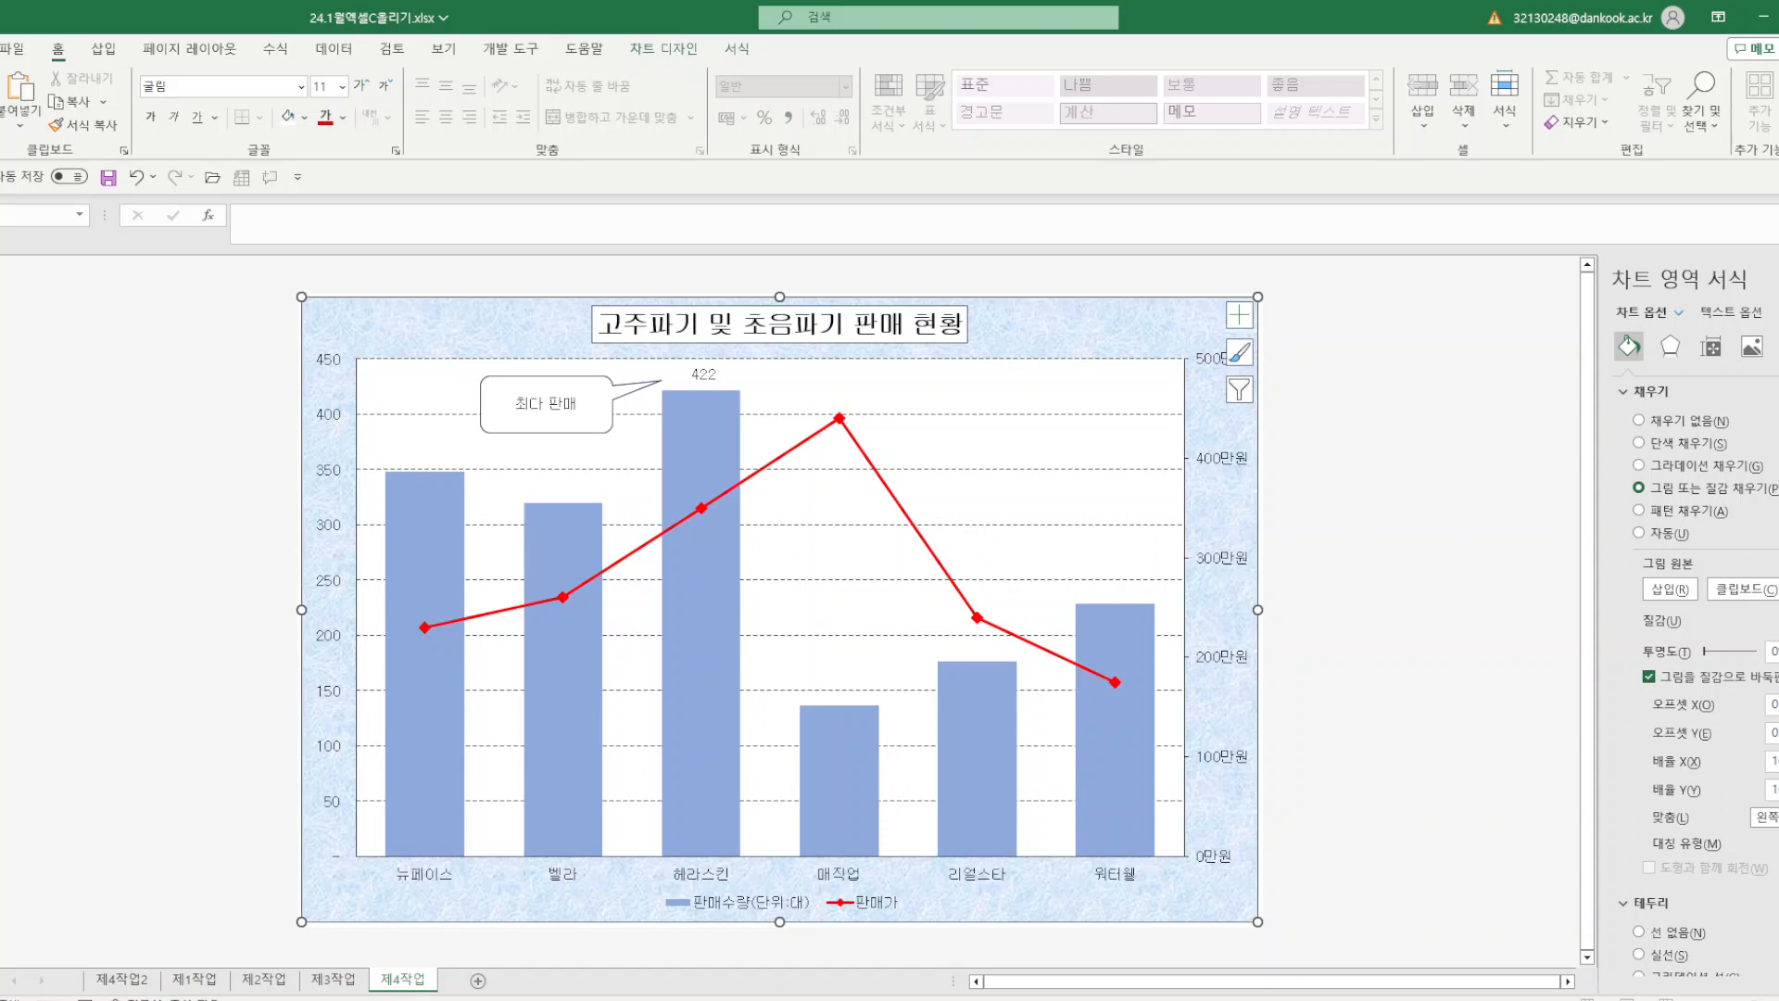
left_click(126, 982)
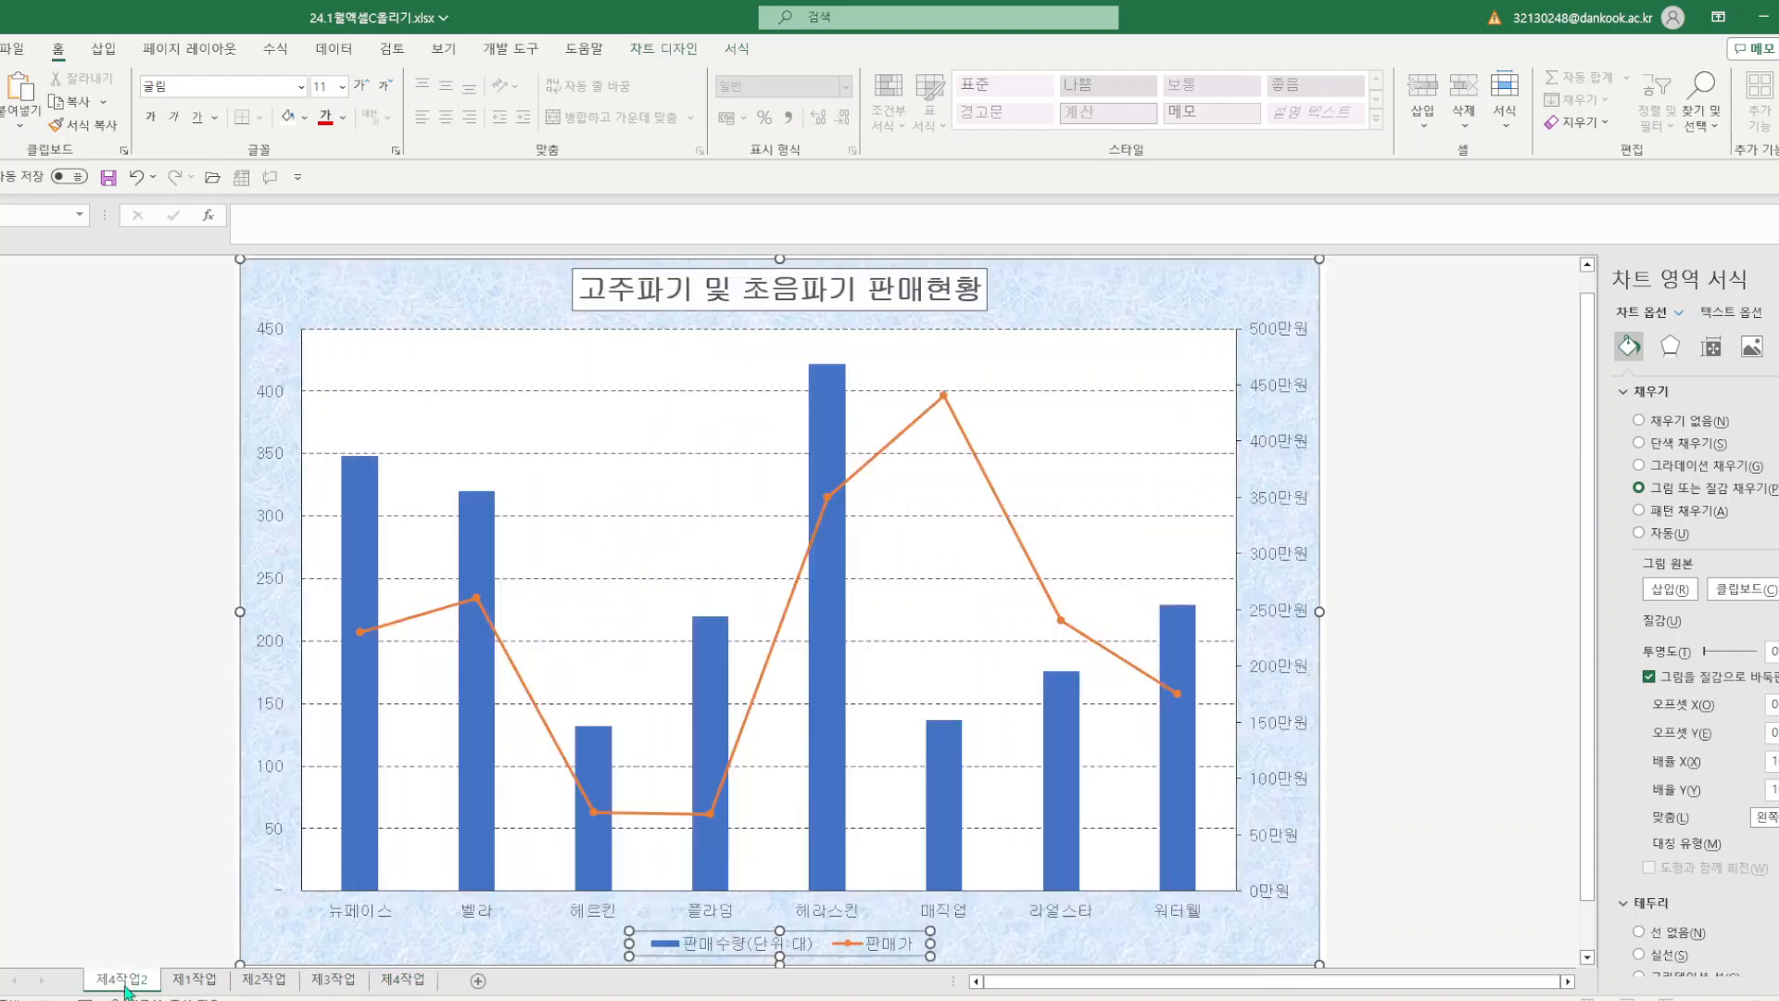
right_click(1195, 948)
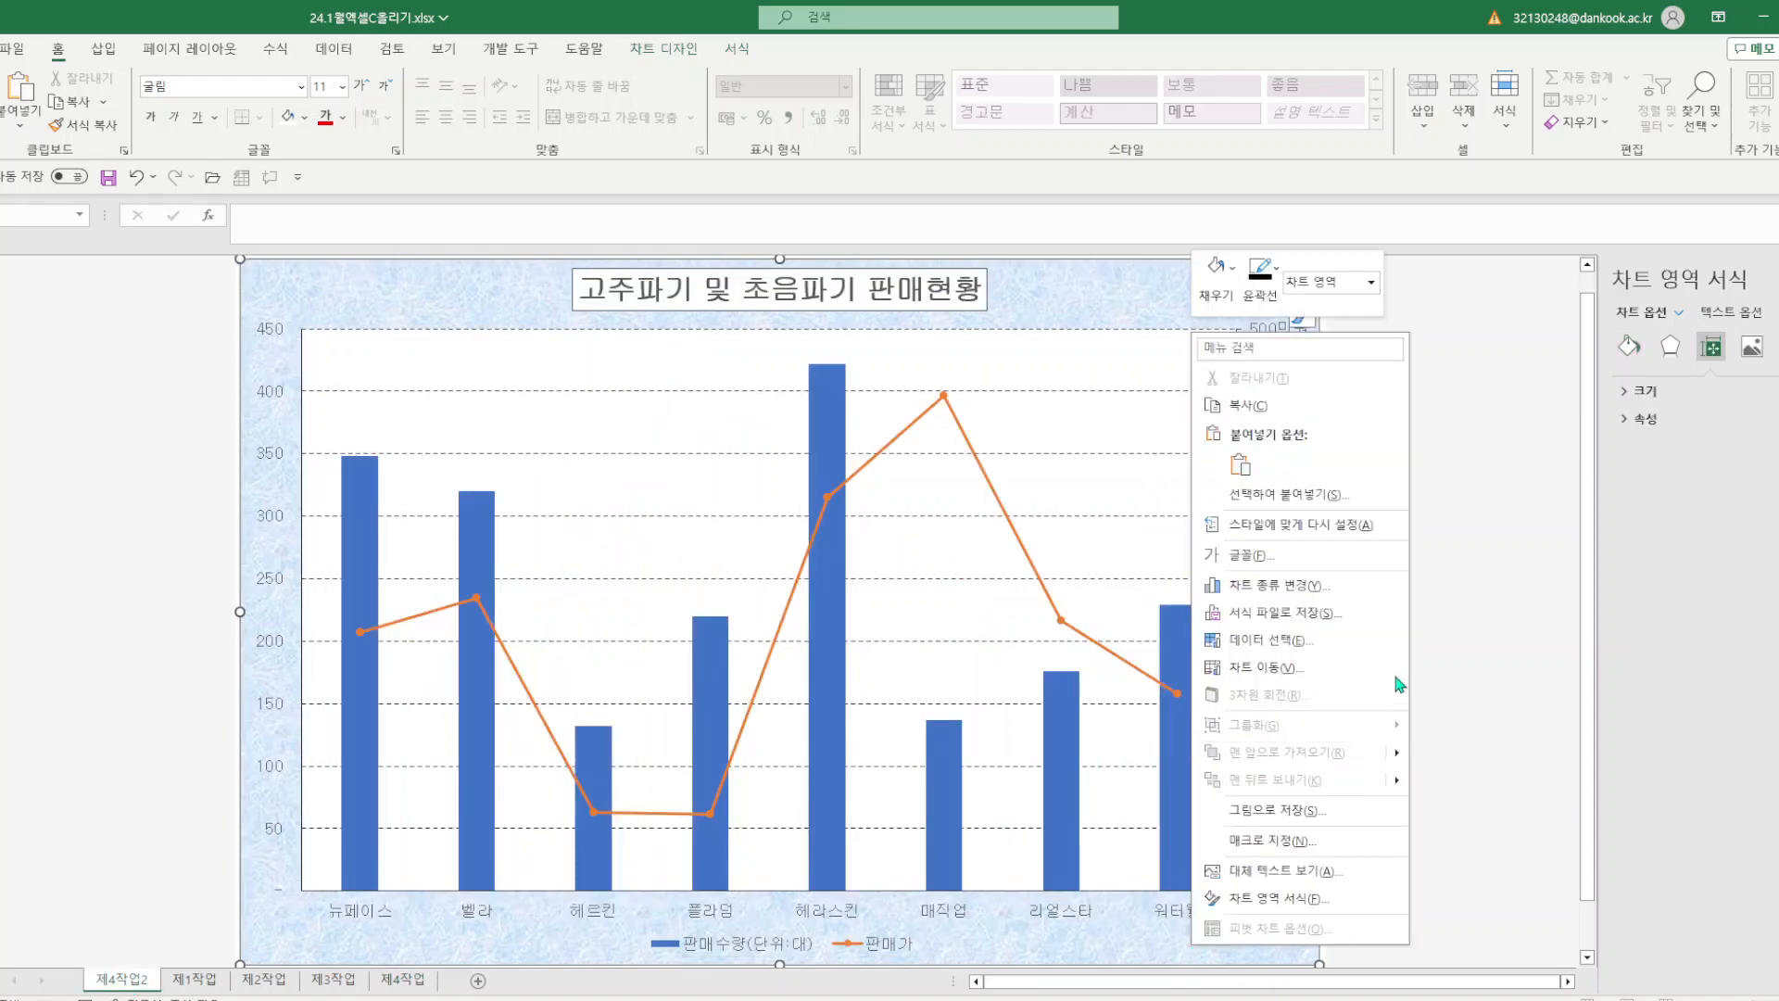
left_click(1266, 639)
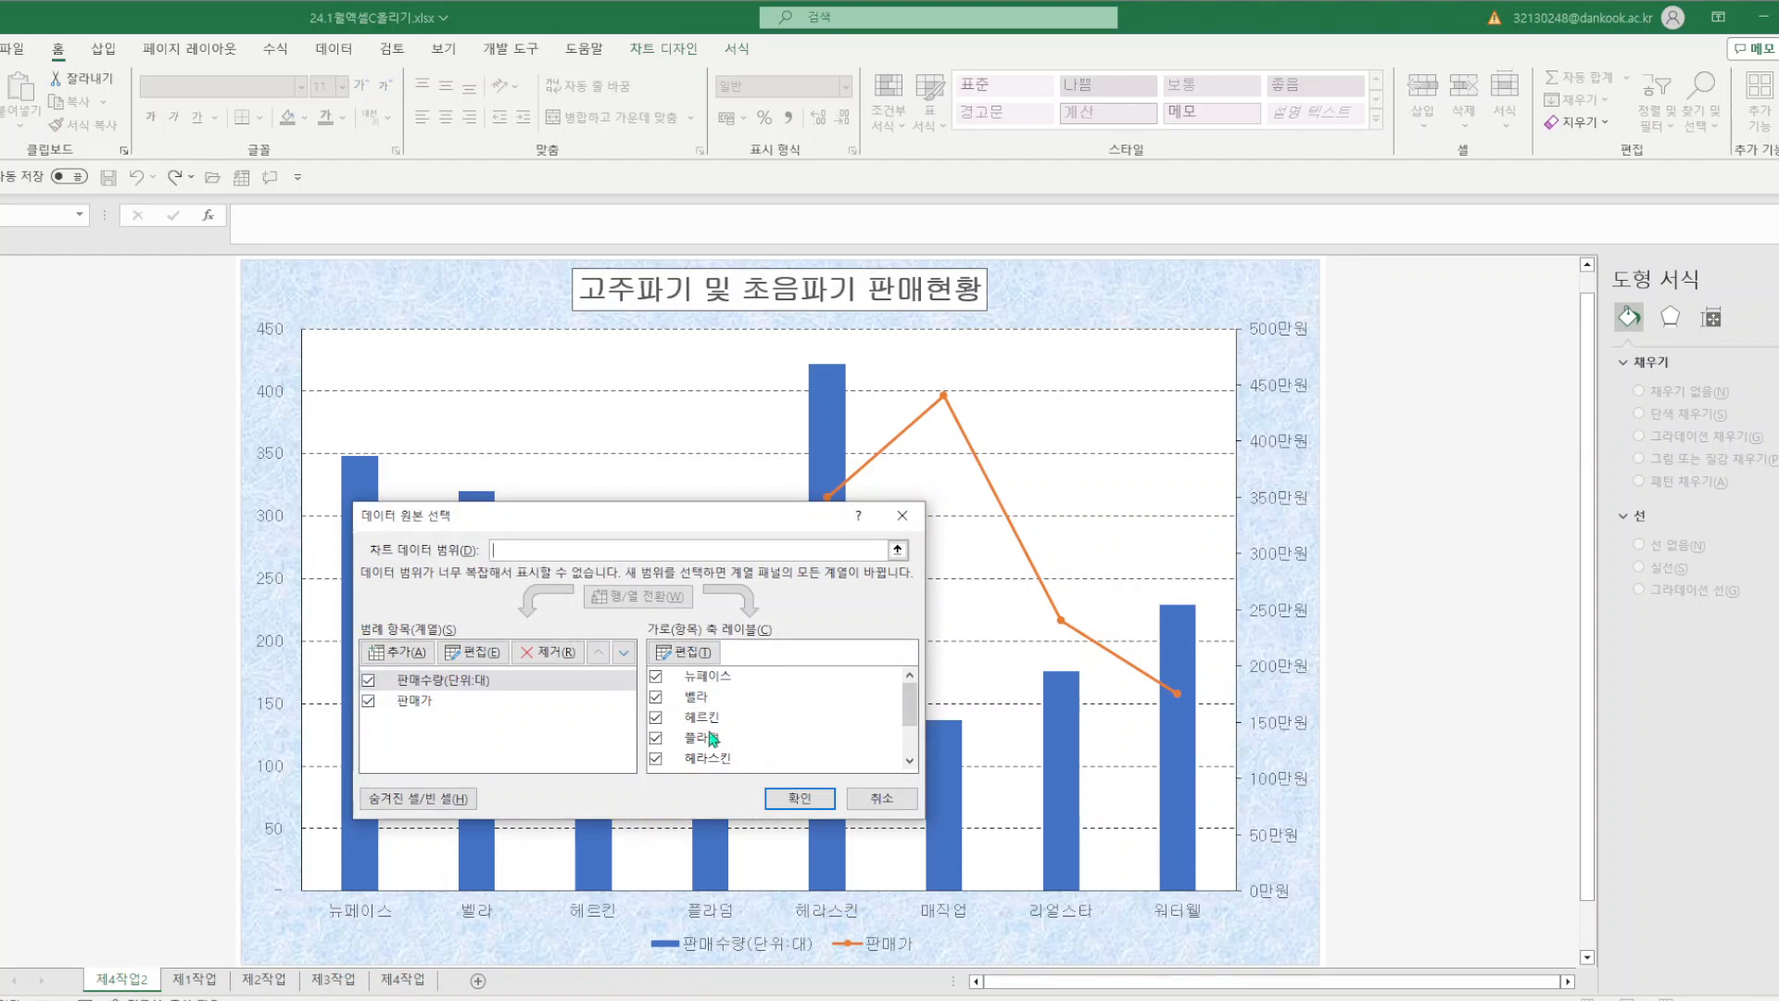
left_click(656, 739)
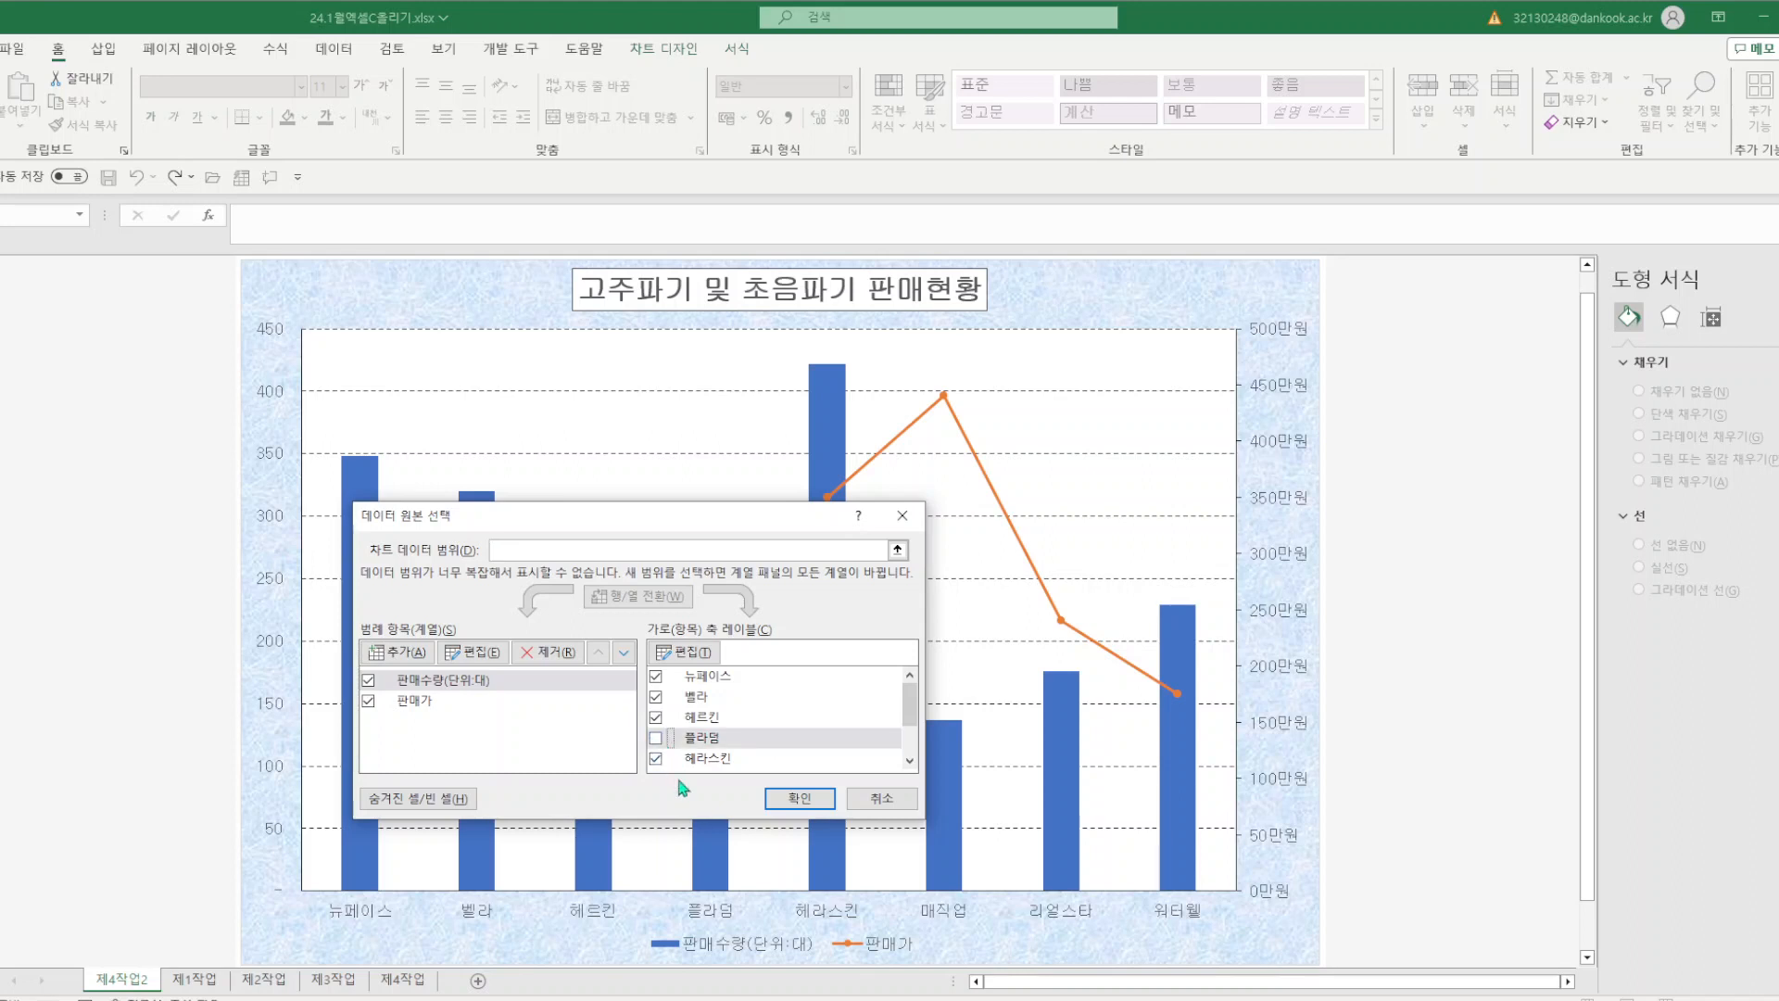
left_click_drag(913, 703, 915, 746)
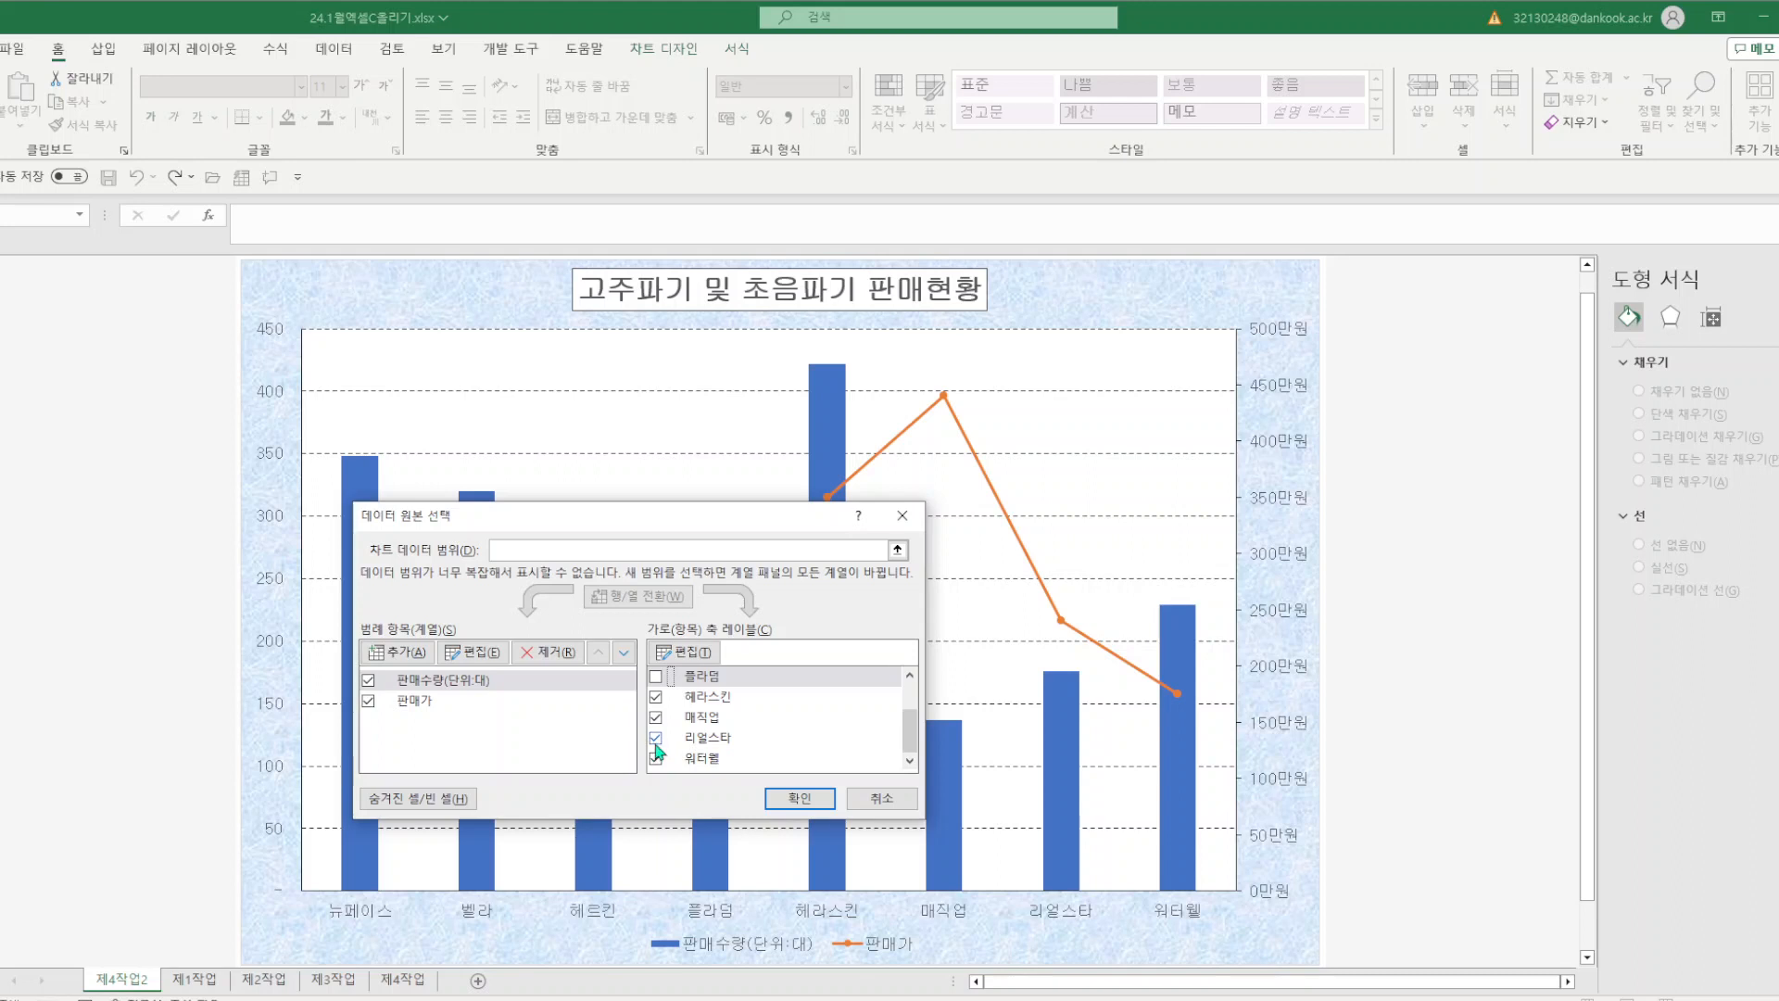
scroll(800, 735, "up", 1)
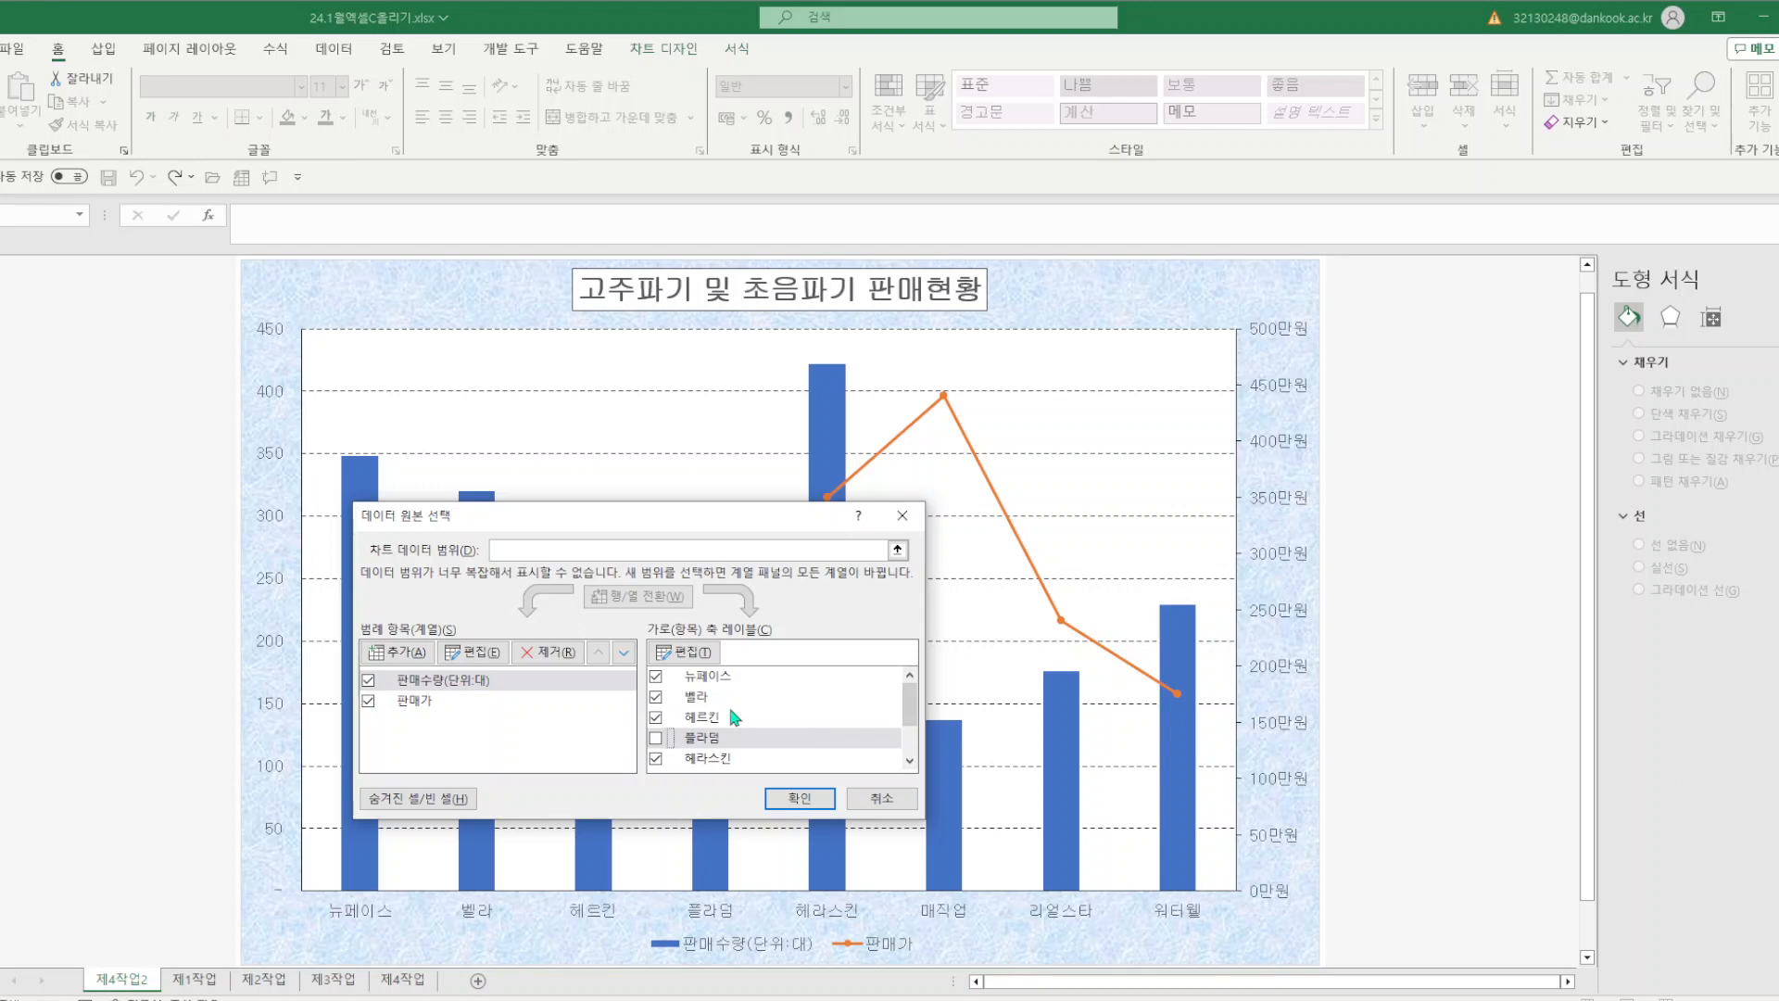
scroll(803, 686, "down", 1)
scroll(813, 697, "up", 1)
scroll(824, 691, "down", 1)
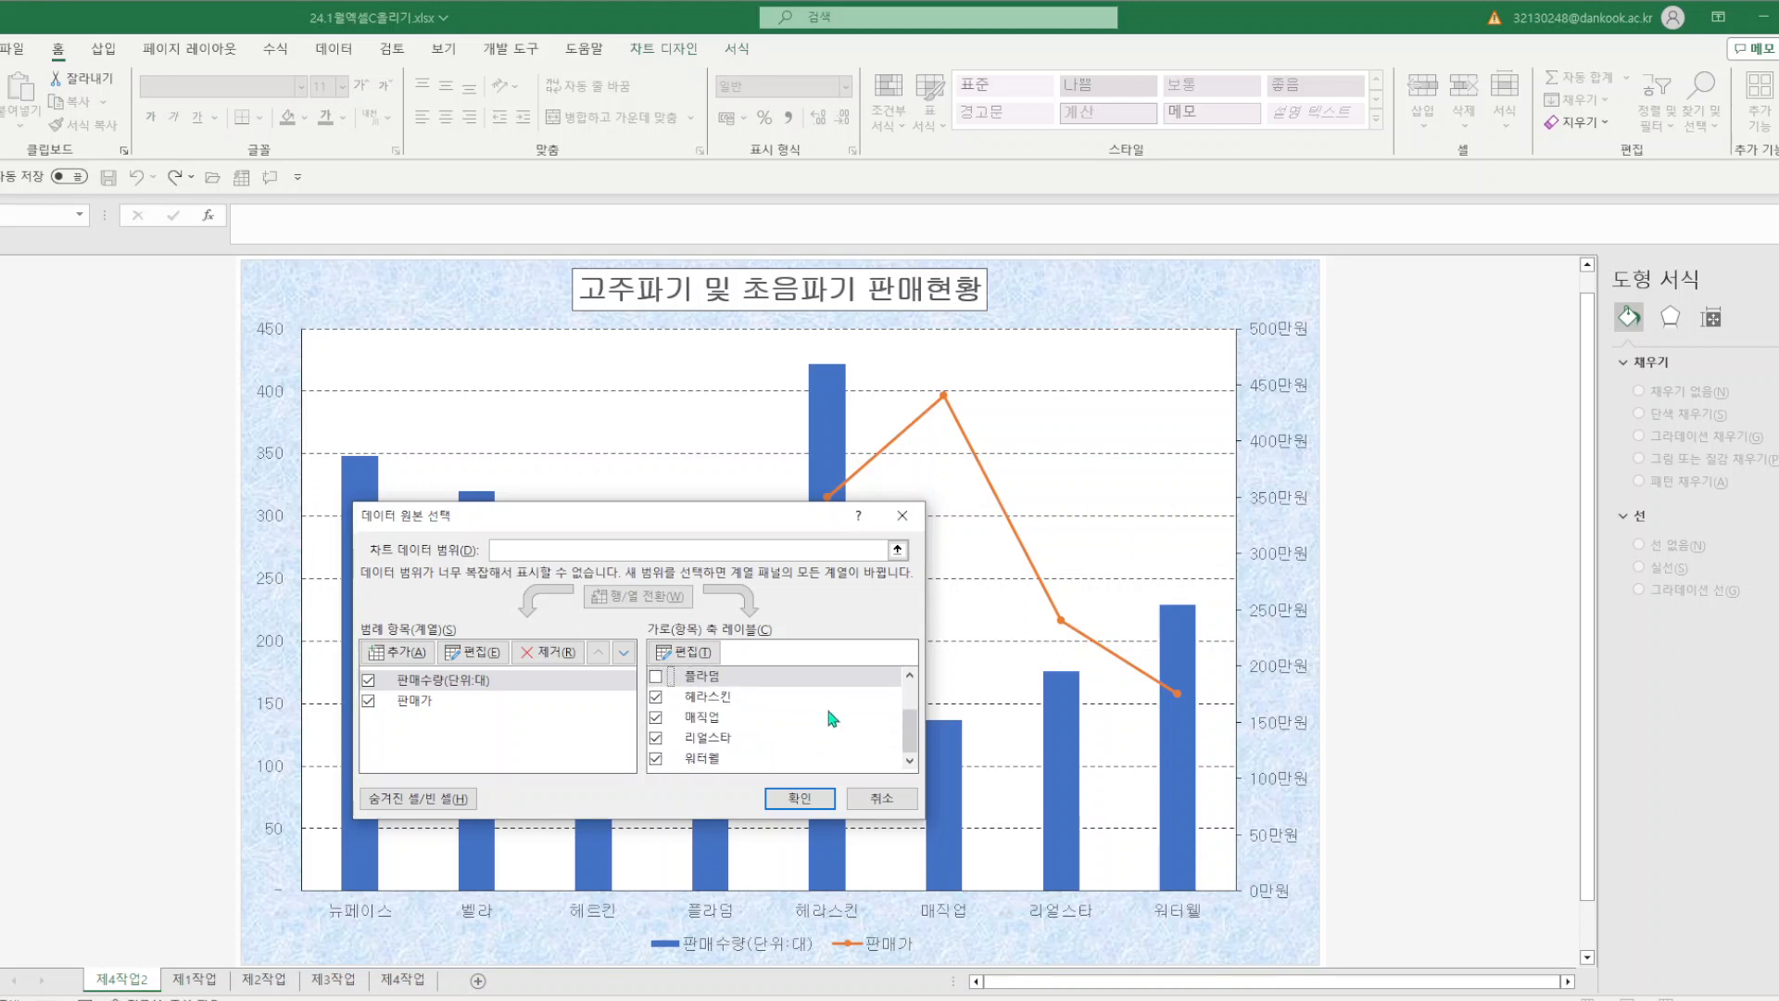
scroll(832, 718, "up", 1)
left_click(827, 799)
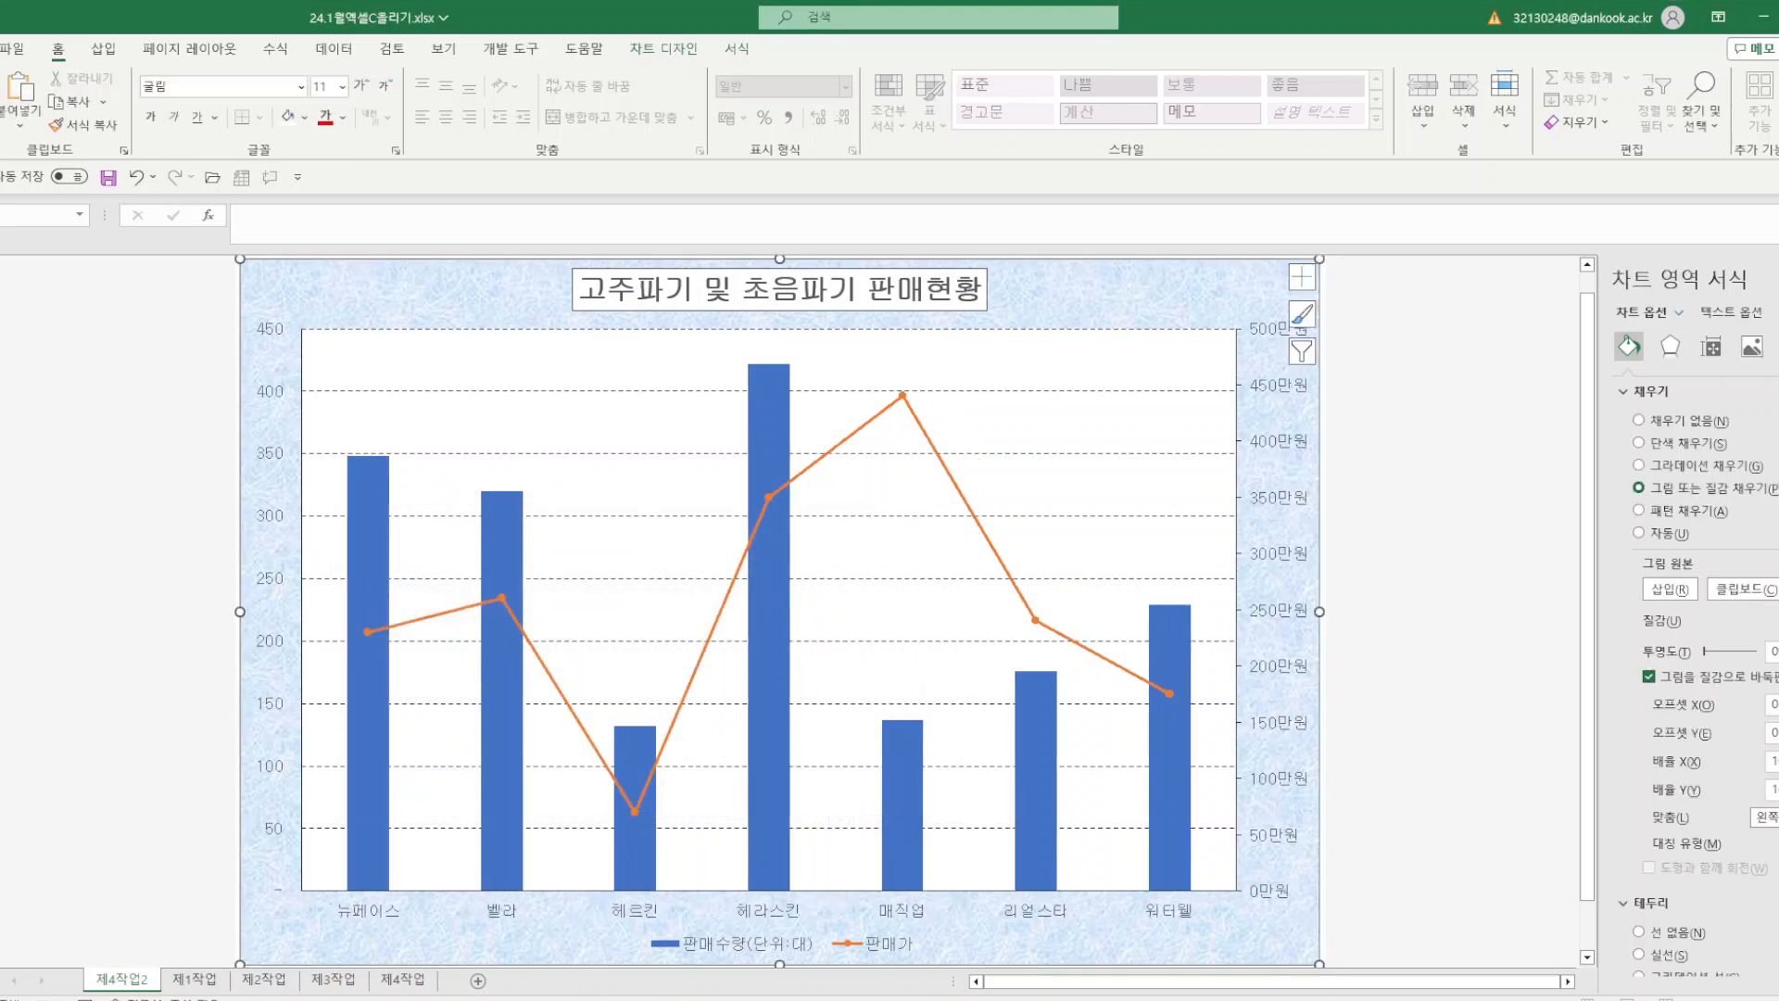
- Compare with the finished chart on 제4작업, then exclude the 헤르킨 category from the chart on 제4작업2
left_click(408, 982)
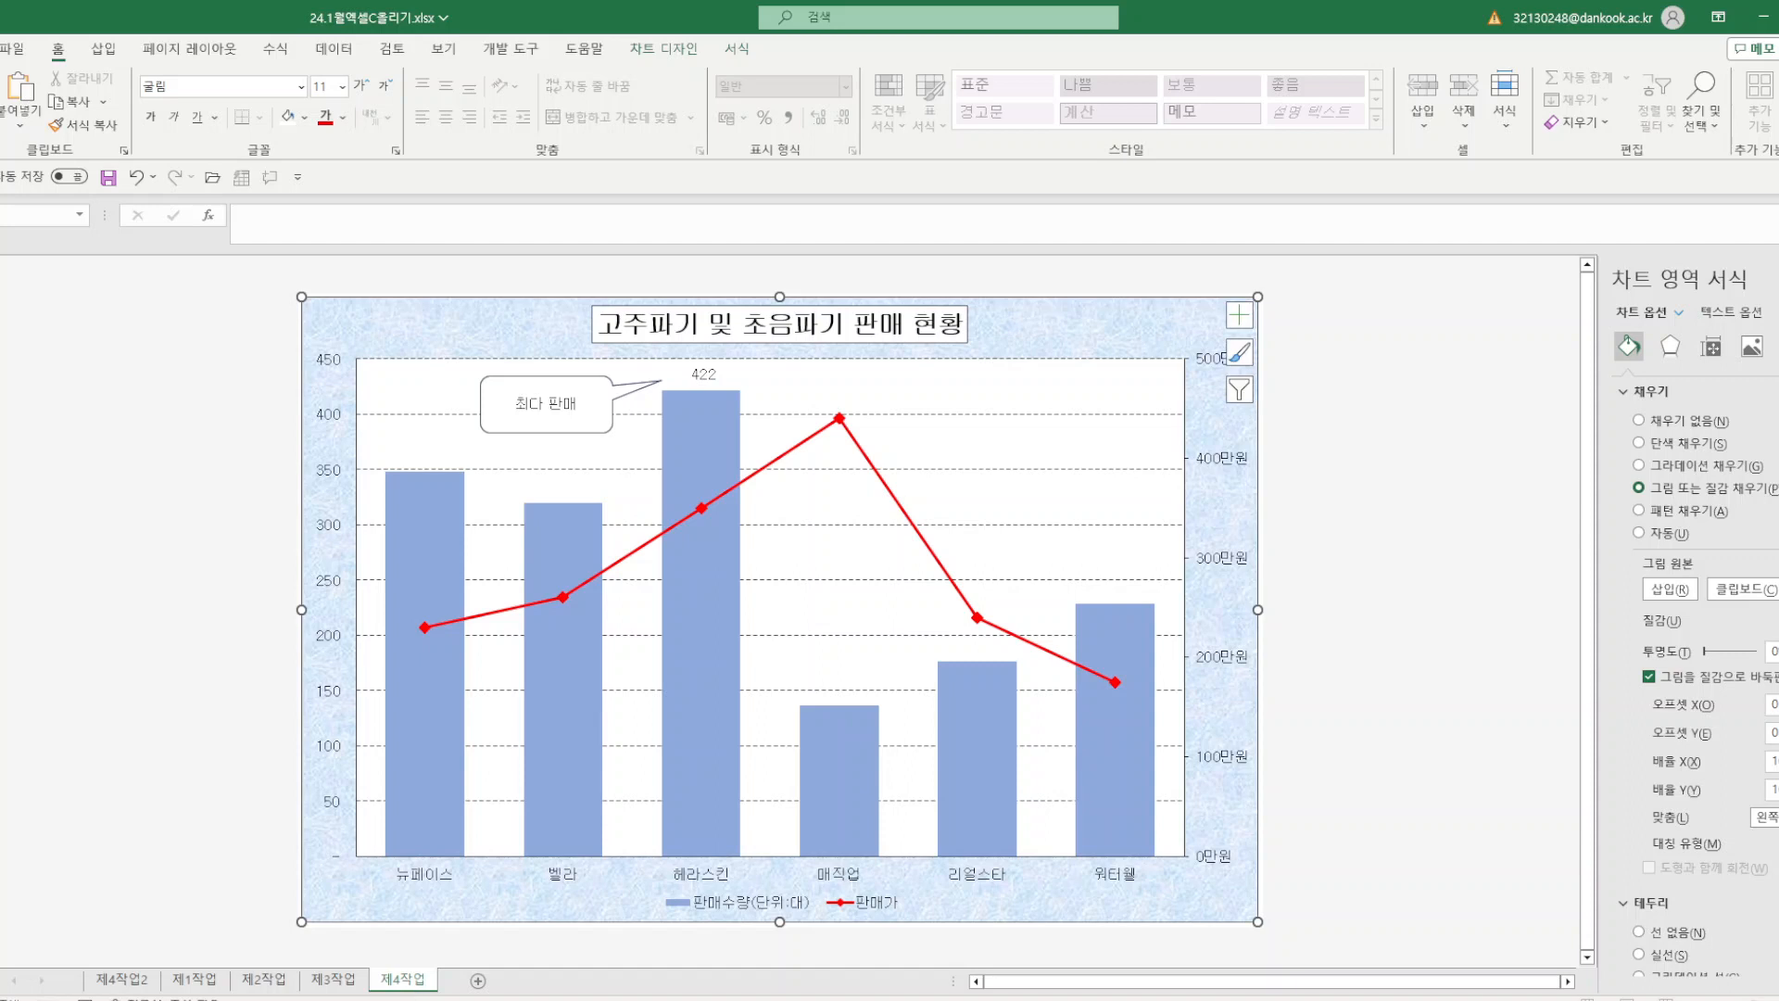
left_click(141, 986)
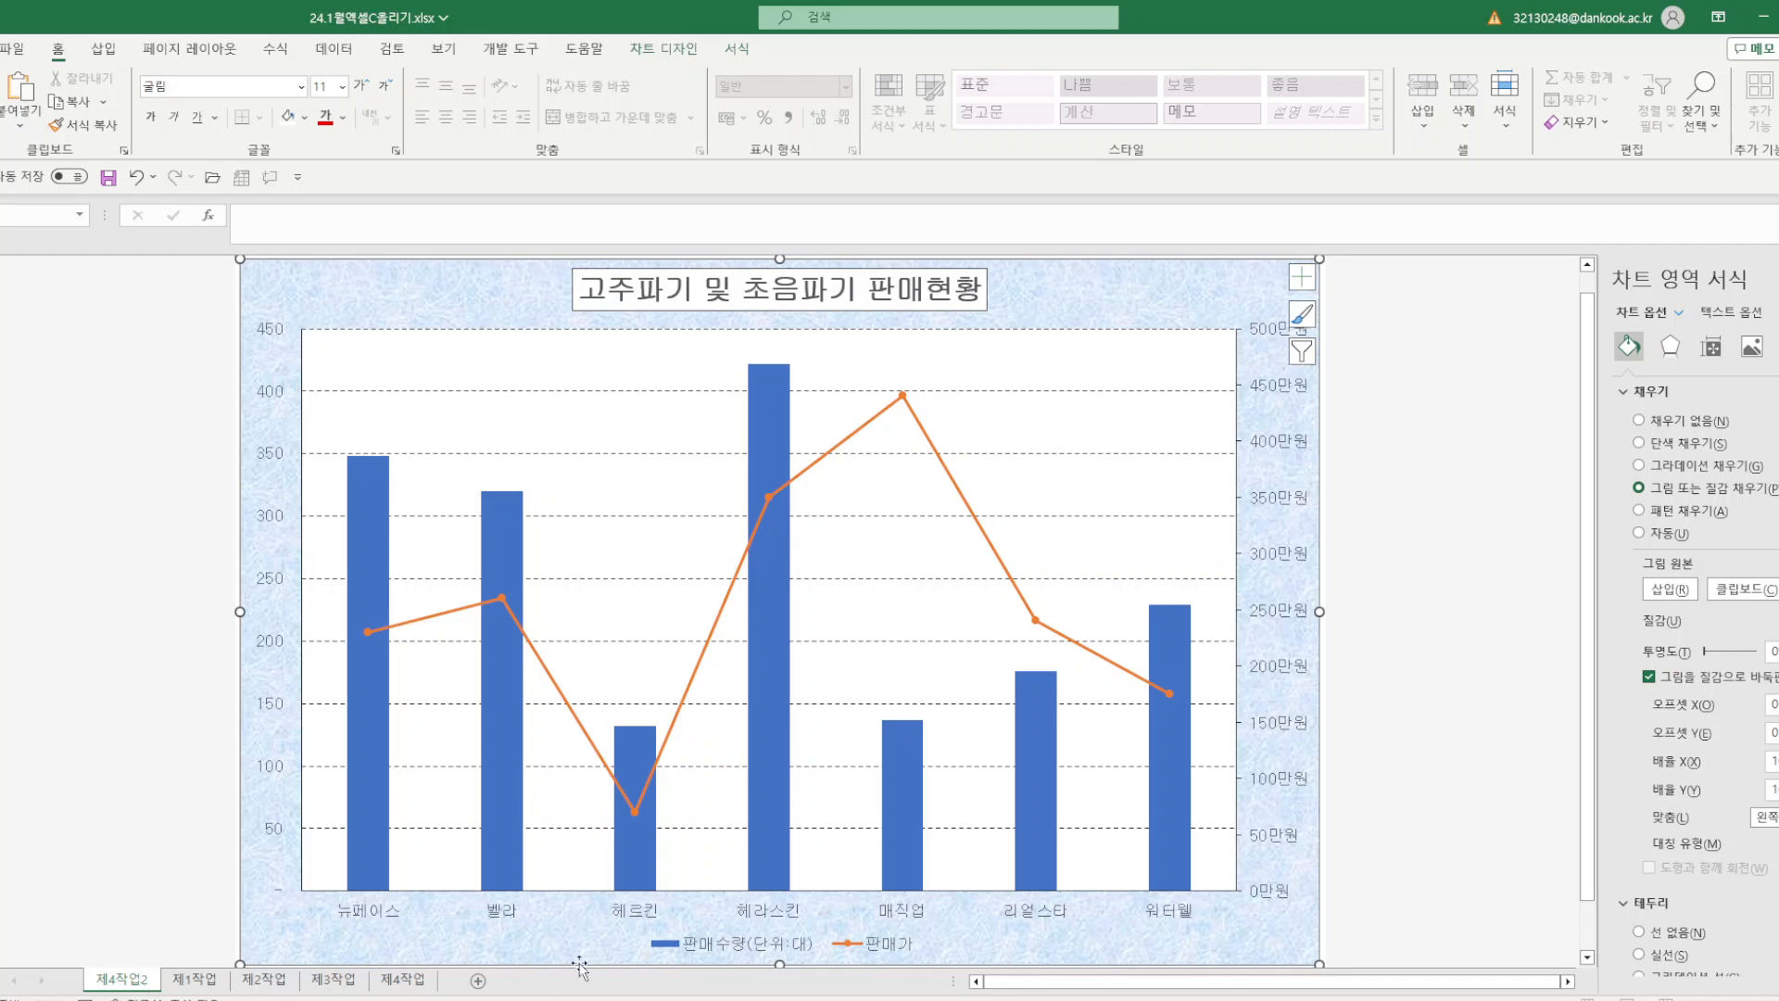
left_click(406, 984)
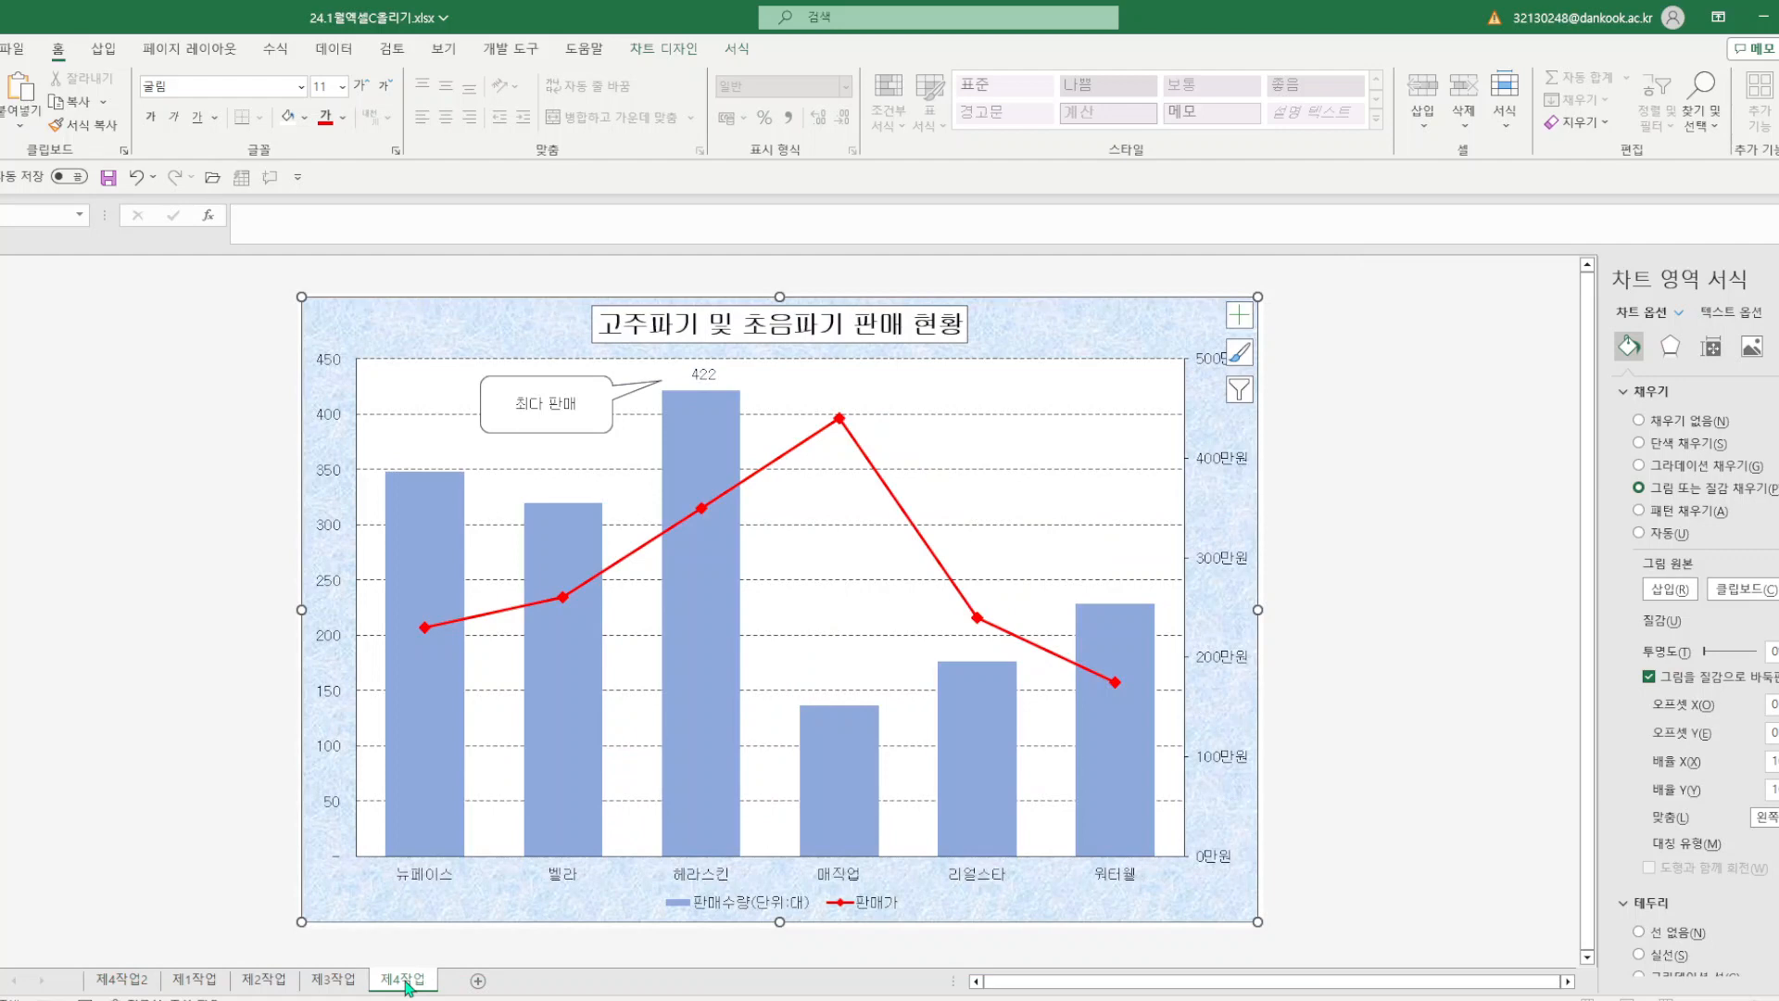
left_click(156, 982)
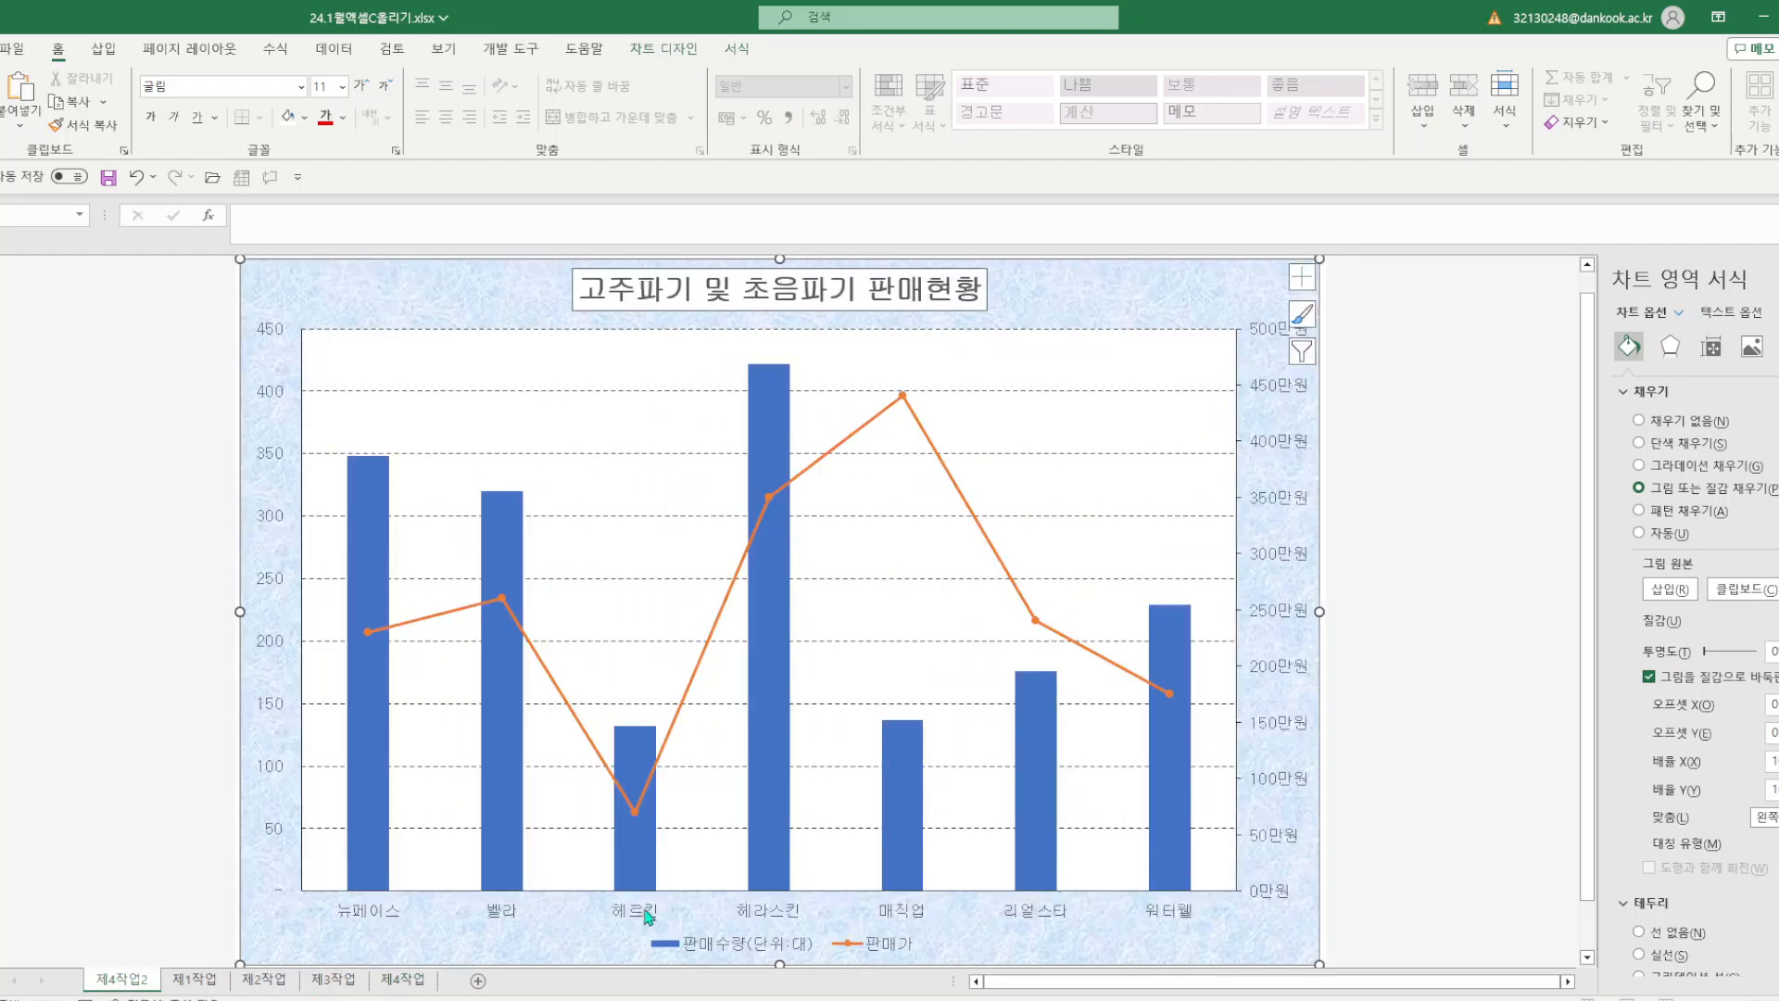
right_click(1109, 942)
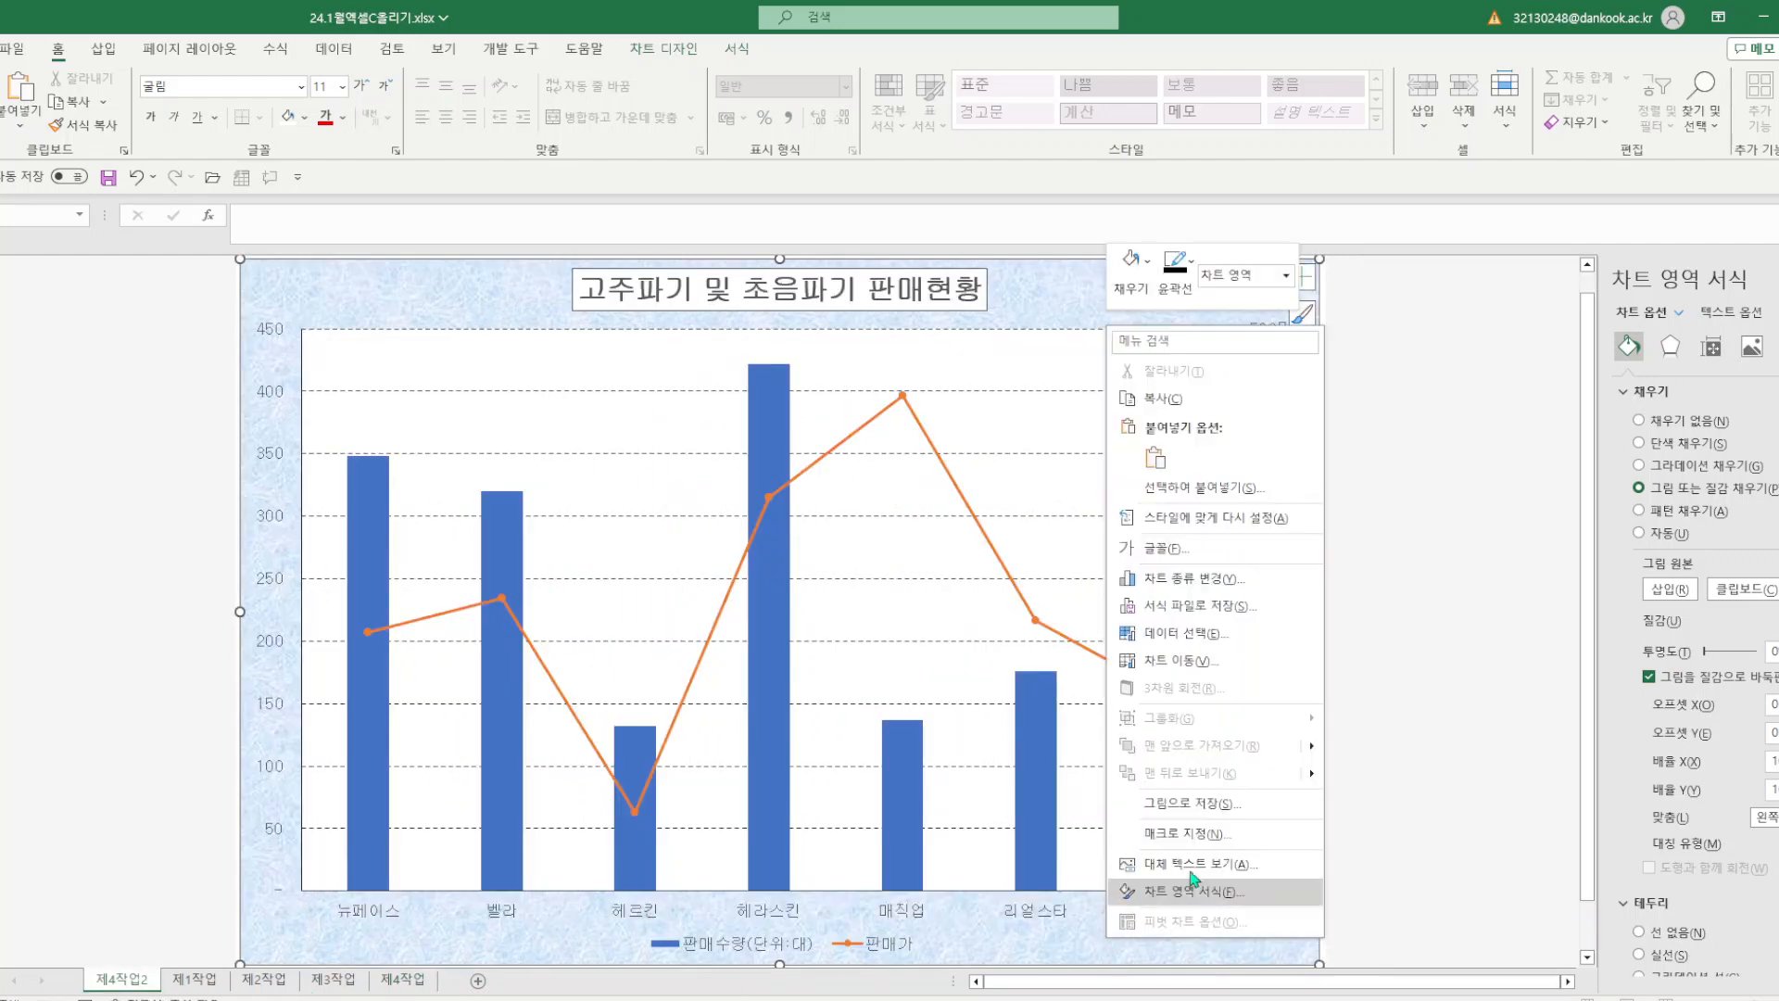
left_click(1182, 634)
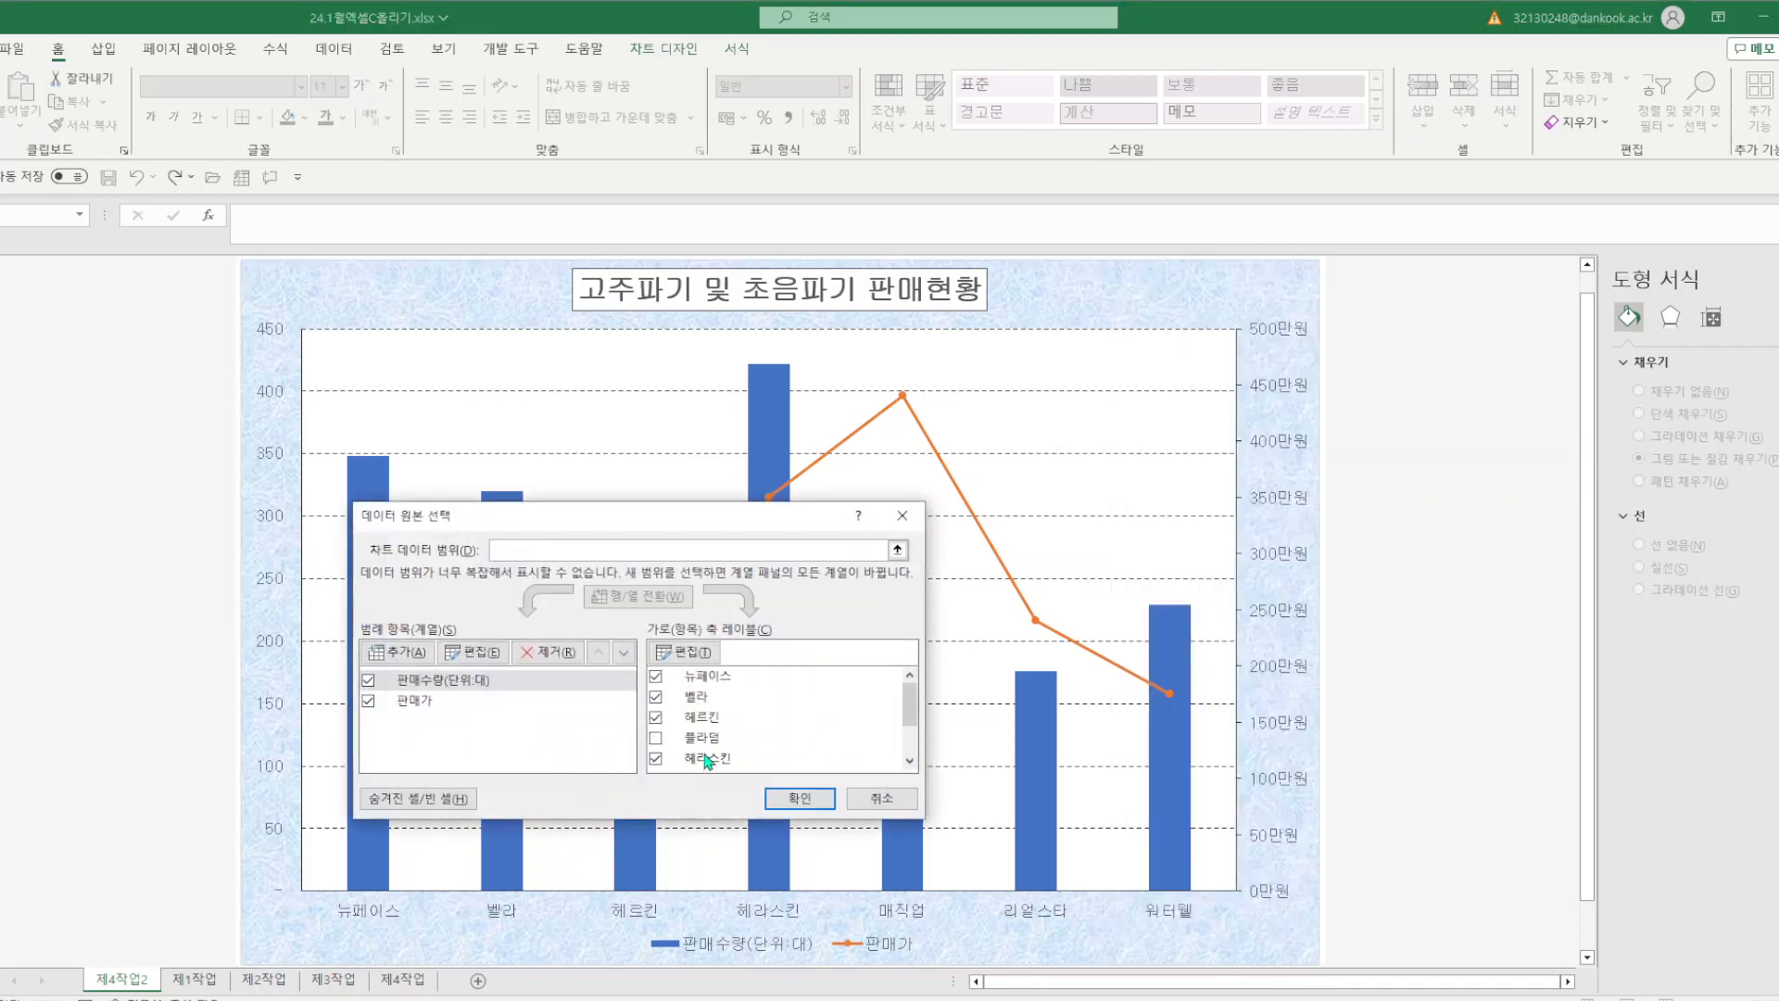
left_click(659, 717)
left_click(799, 798)
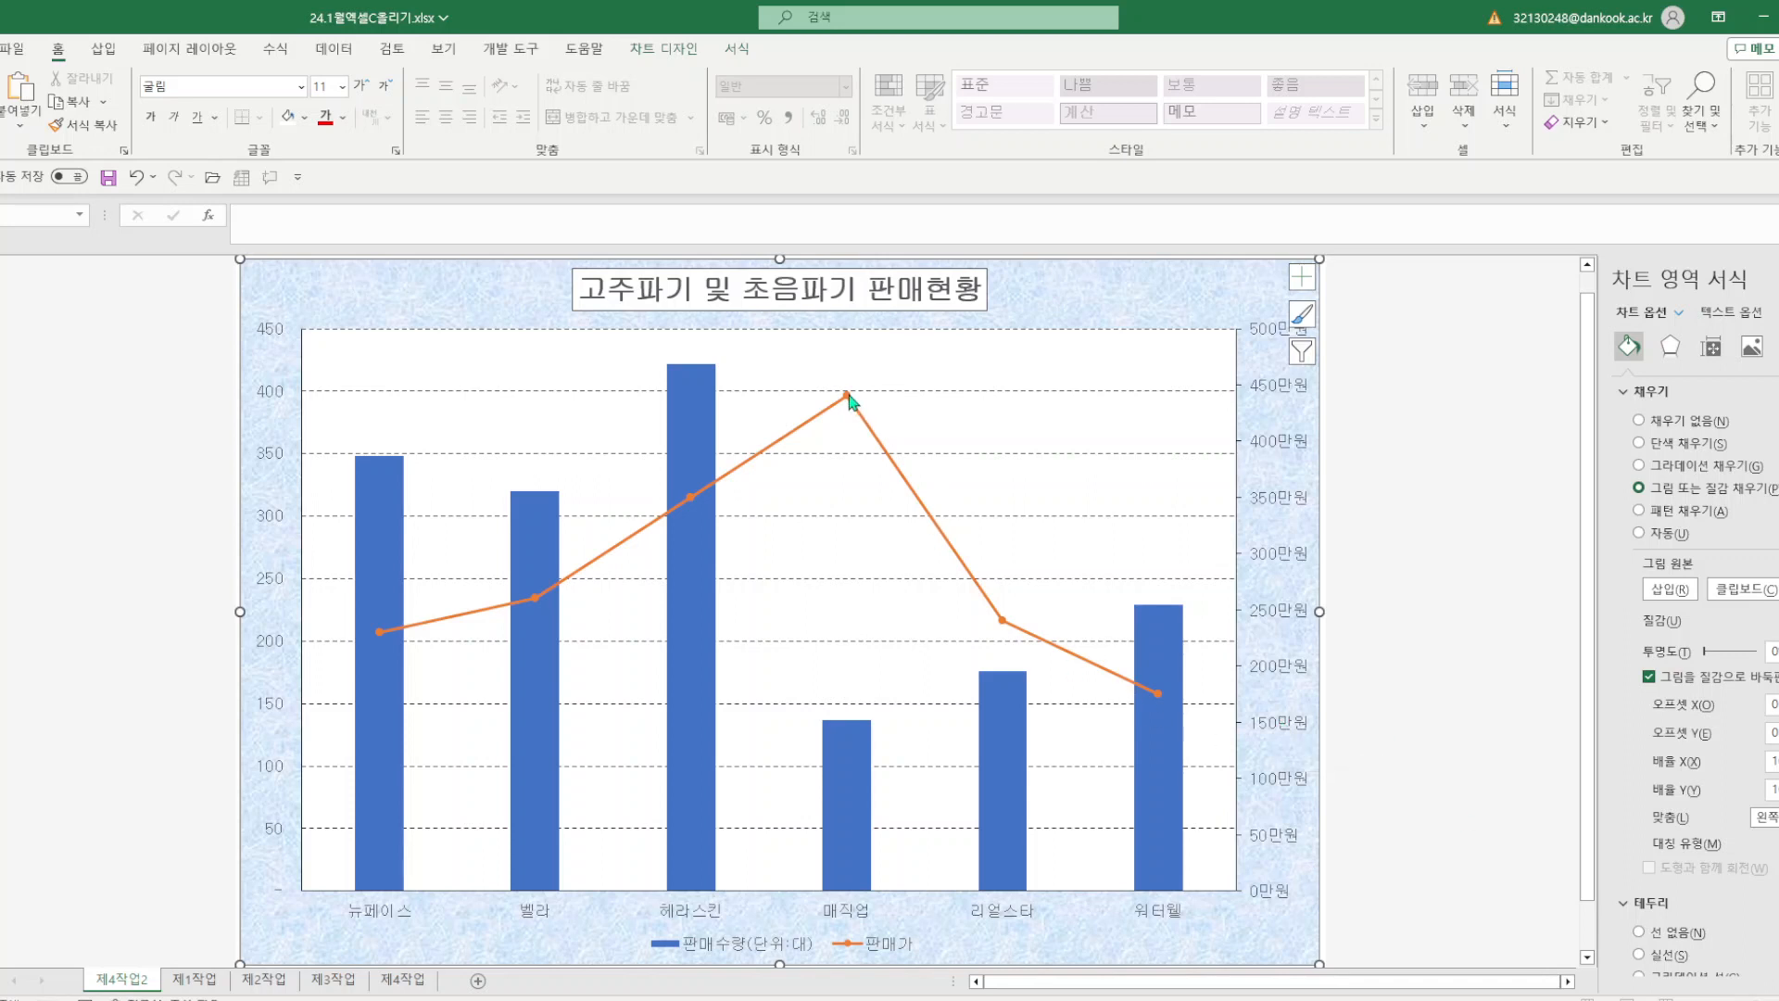
- Give the 판매가 line series built-in diamond markers with a size of 10
right_click(849, 400)
left_click(942, 604)
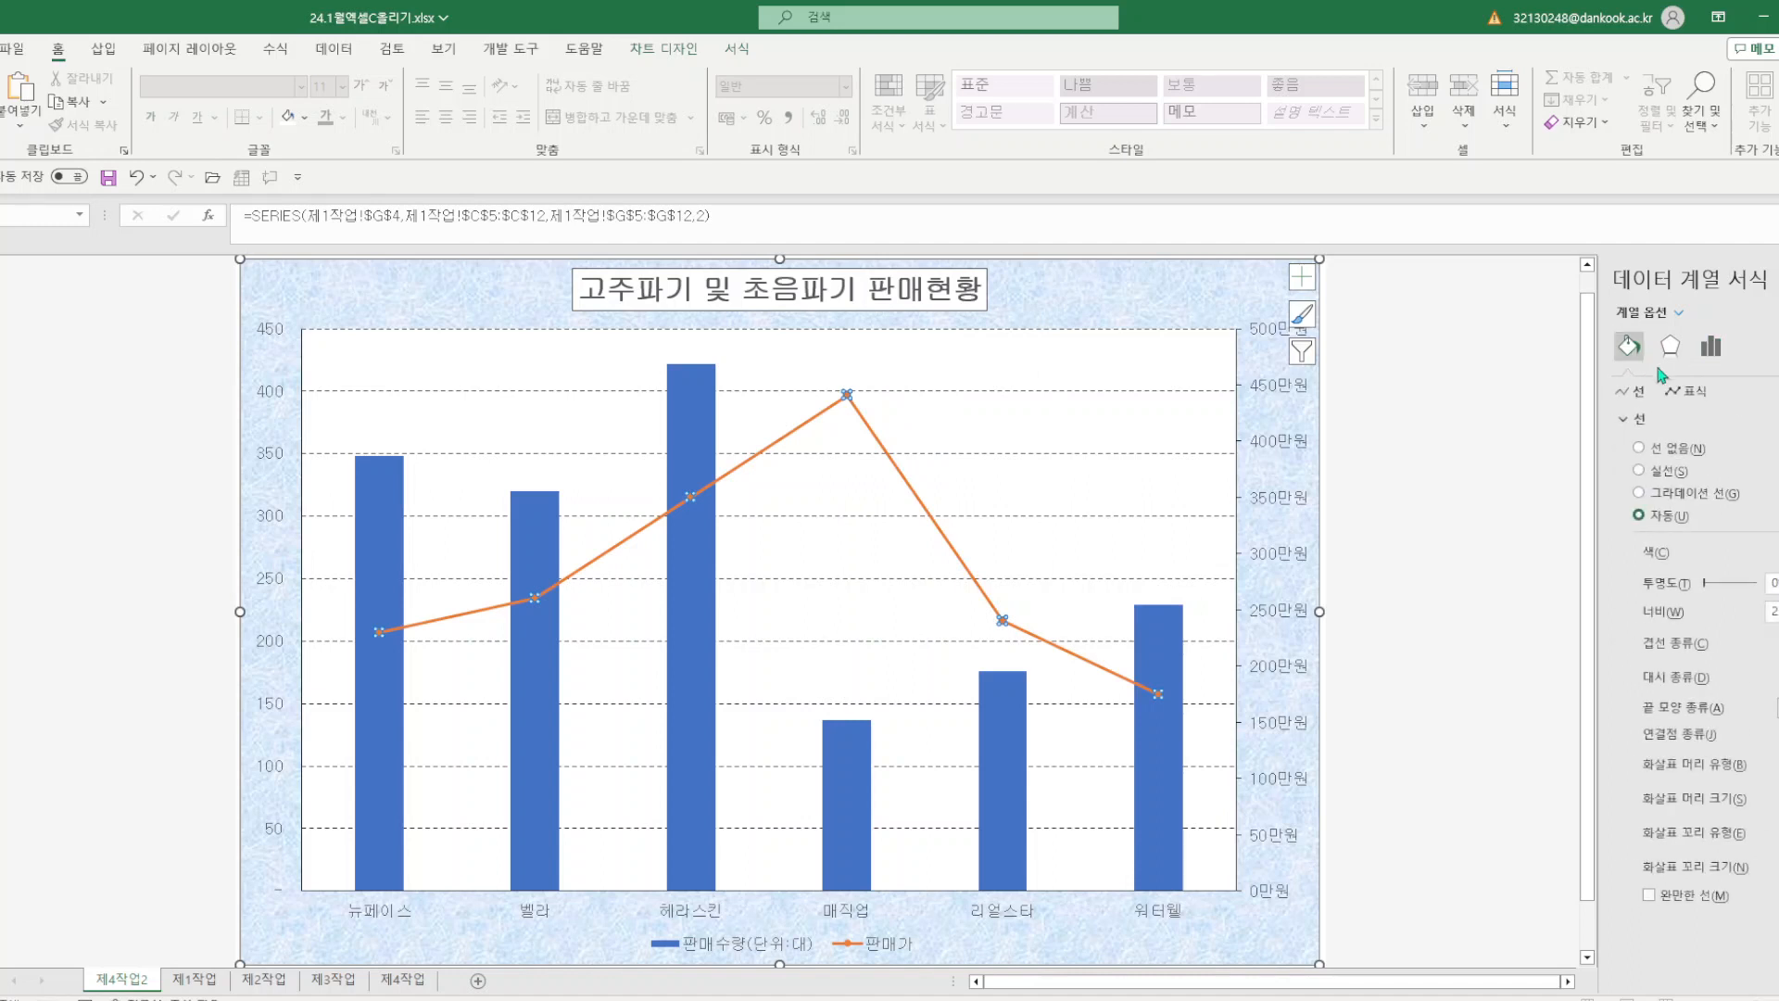
left_click(1694, 392)
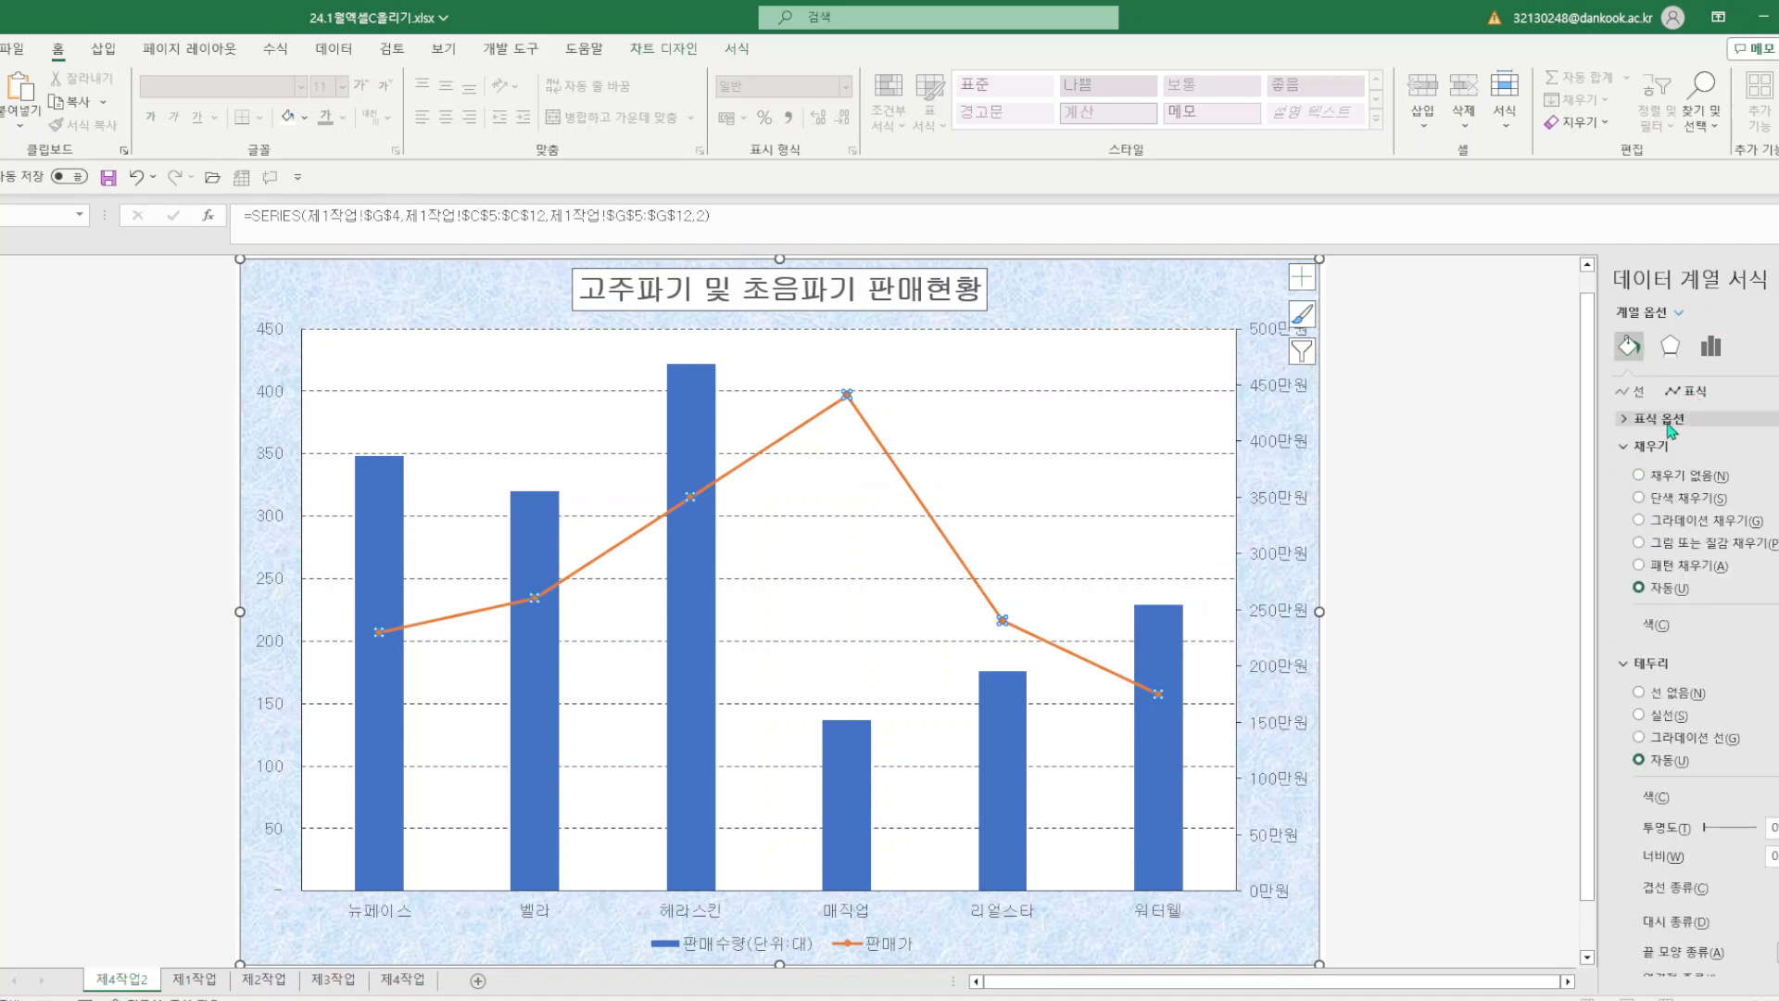
left_click(1672, 422)
left_click(1639, 492)
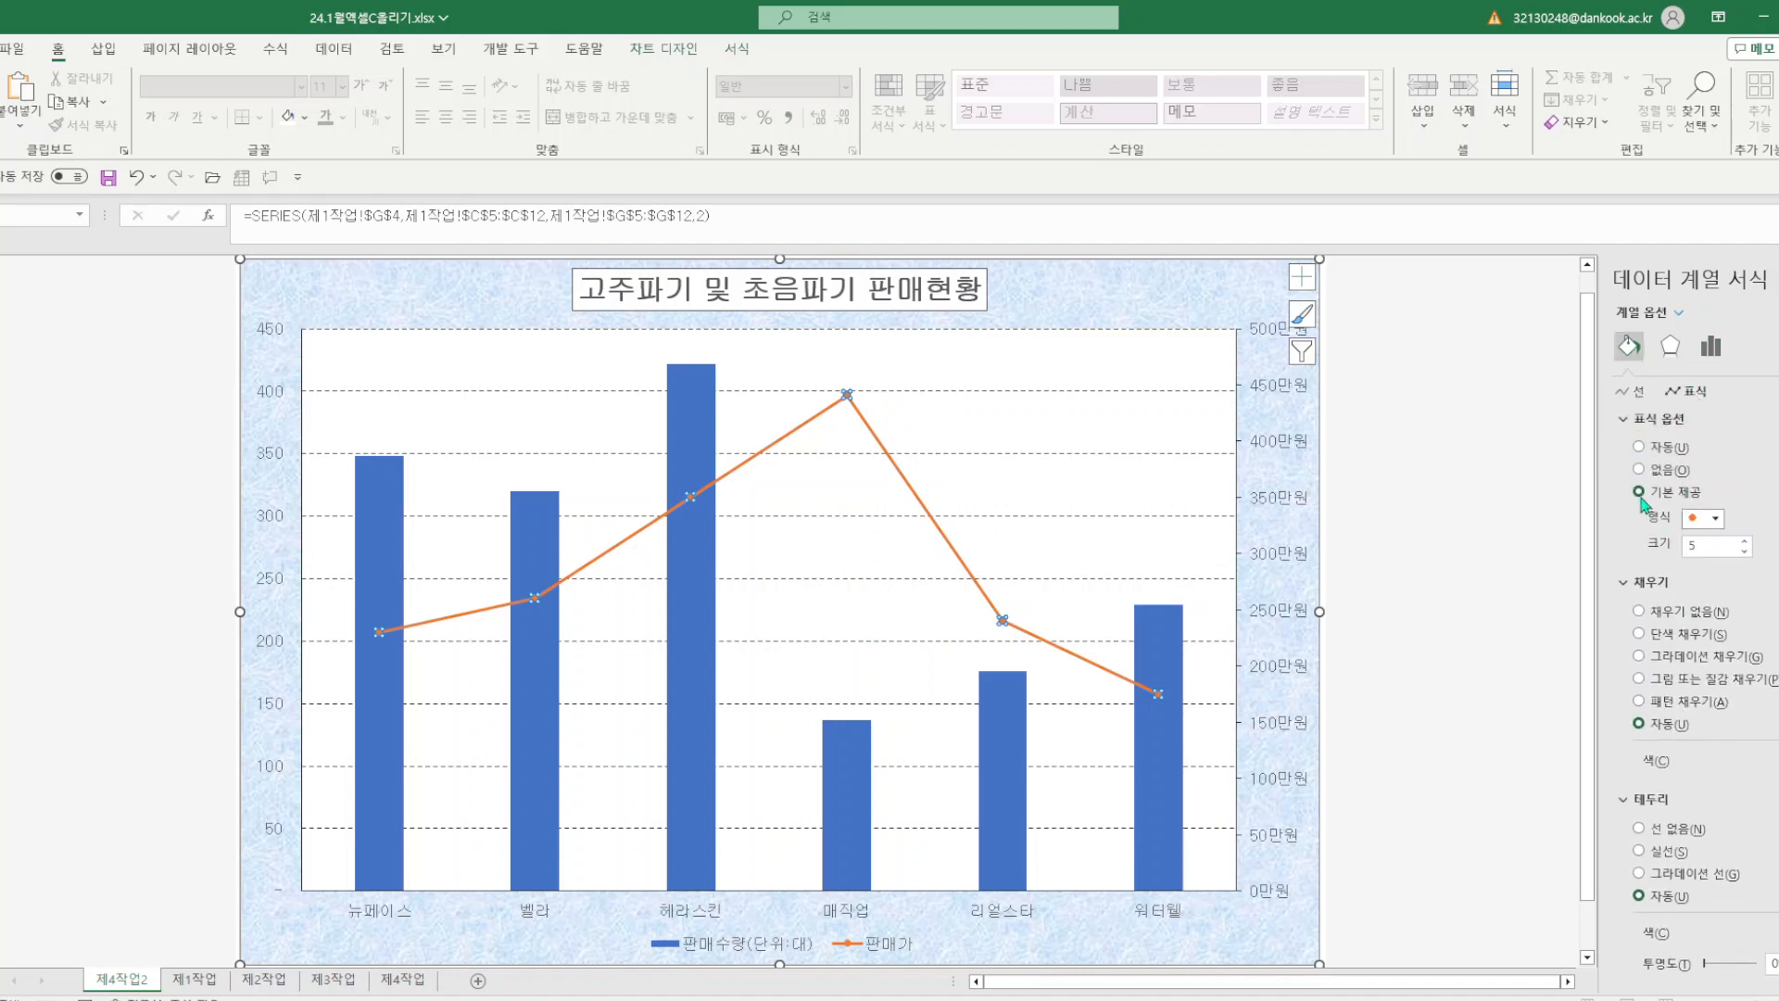
left_click(1715, 518)
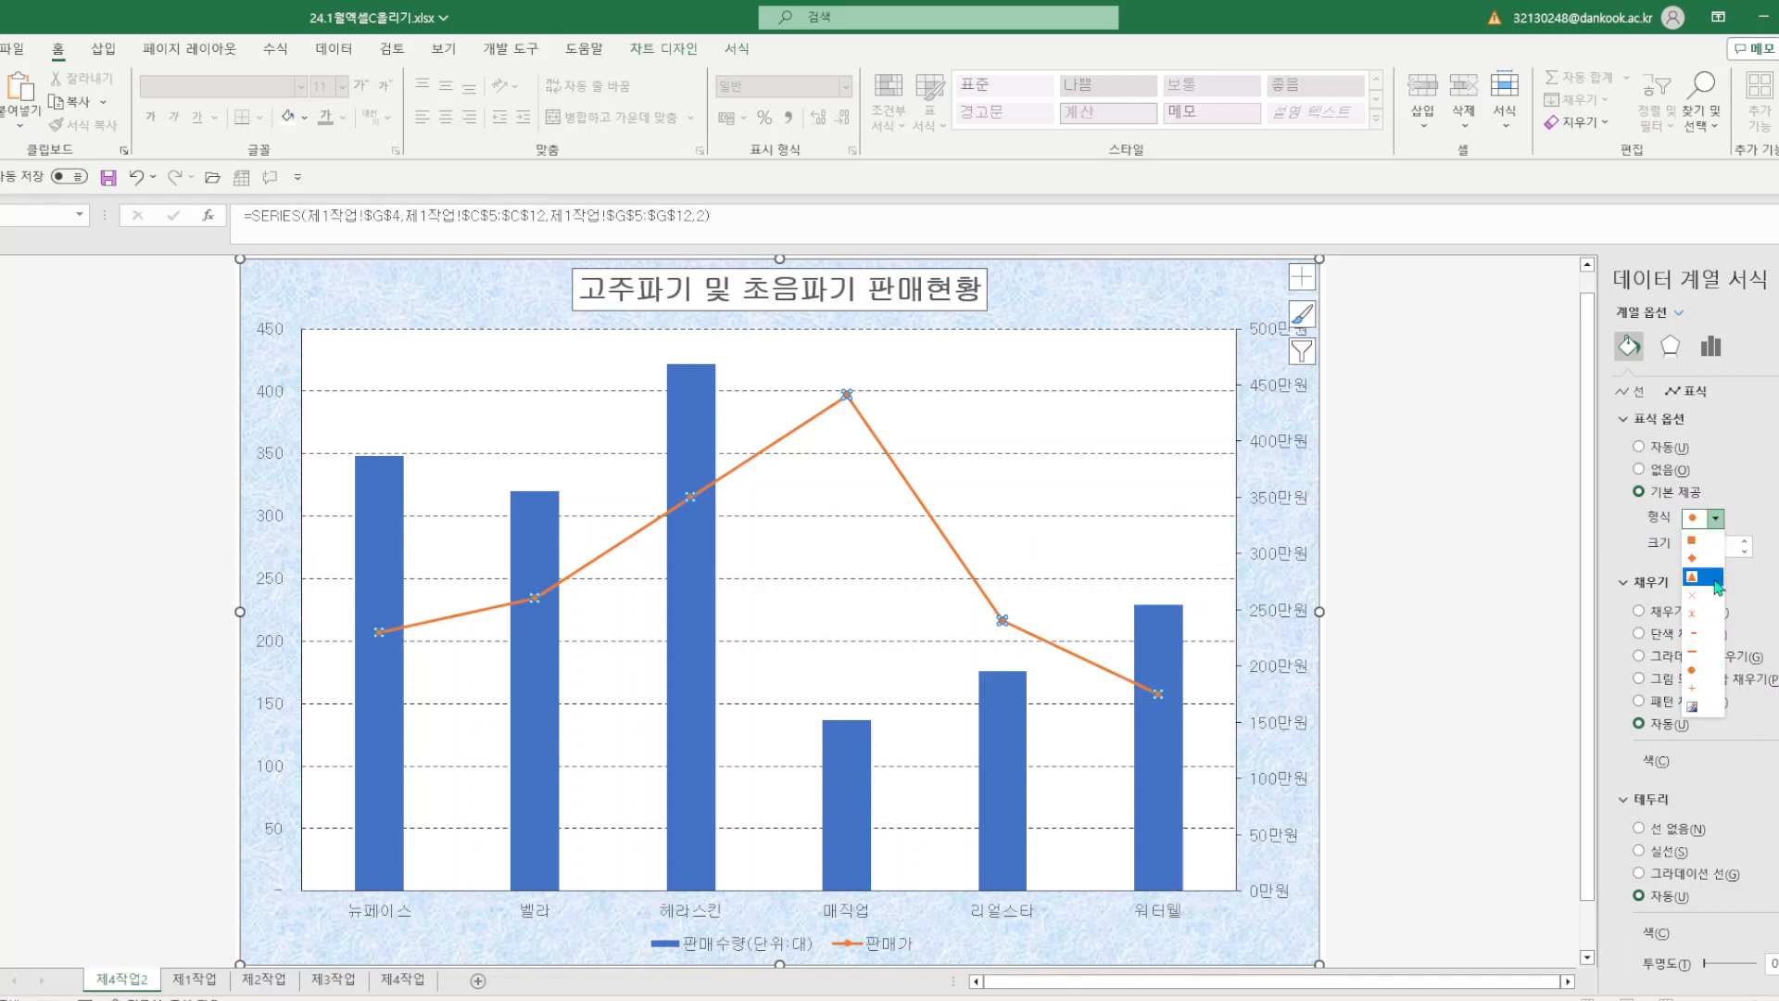
left_click(1692, 558)
left_click(1710, 550)
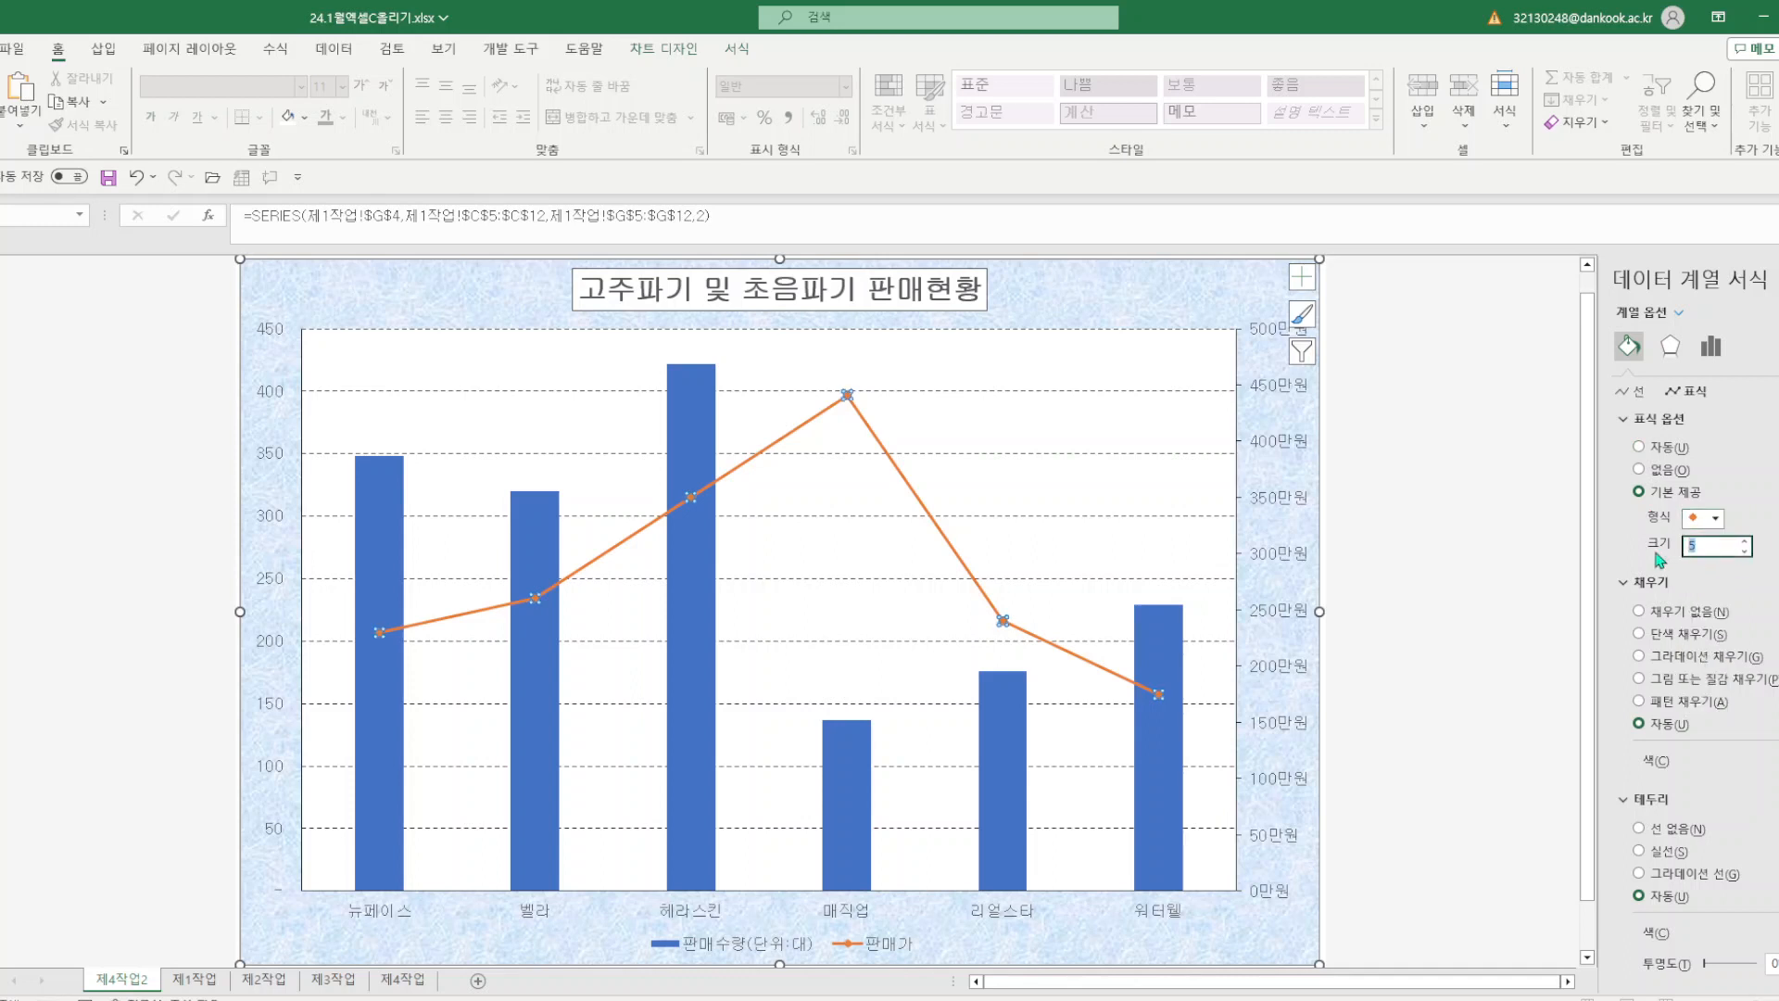
type("10")
key("Return")
left_click(1444, 755)
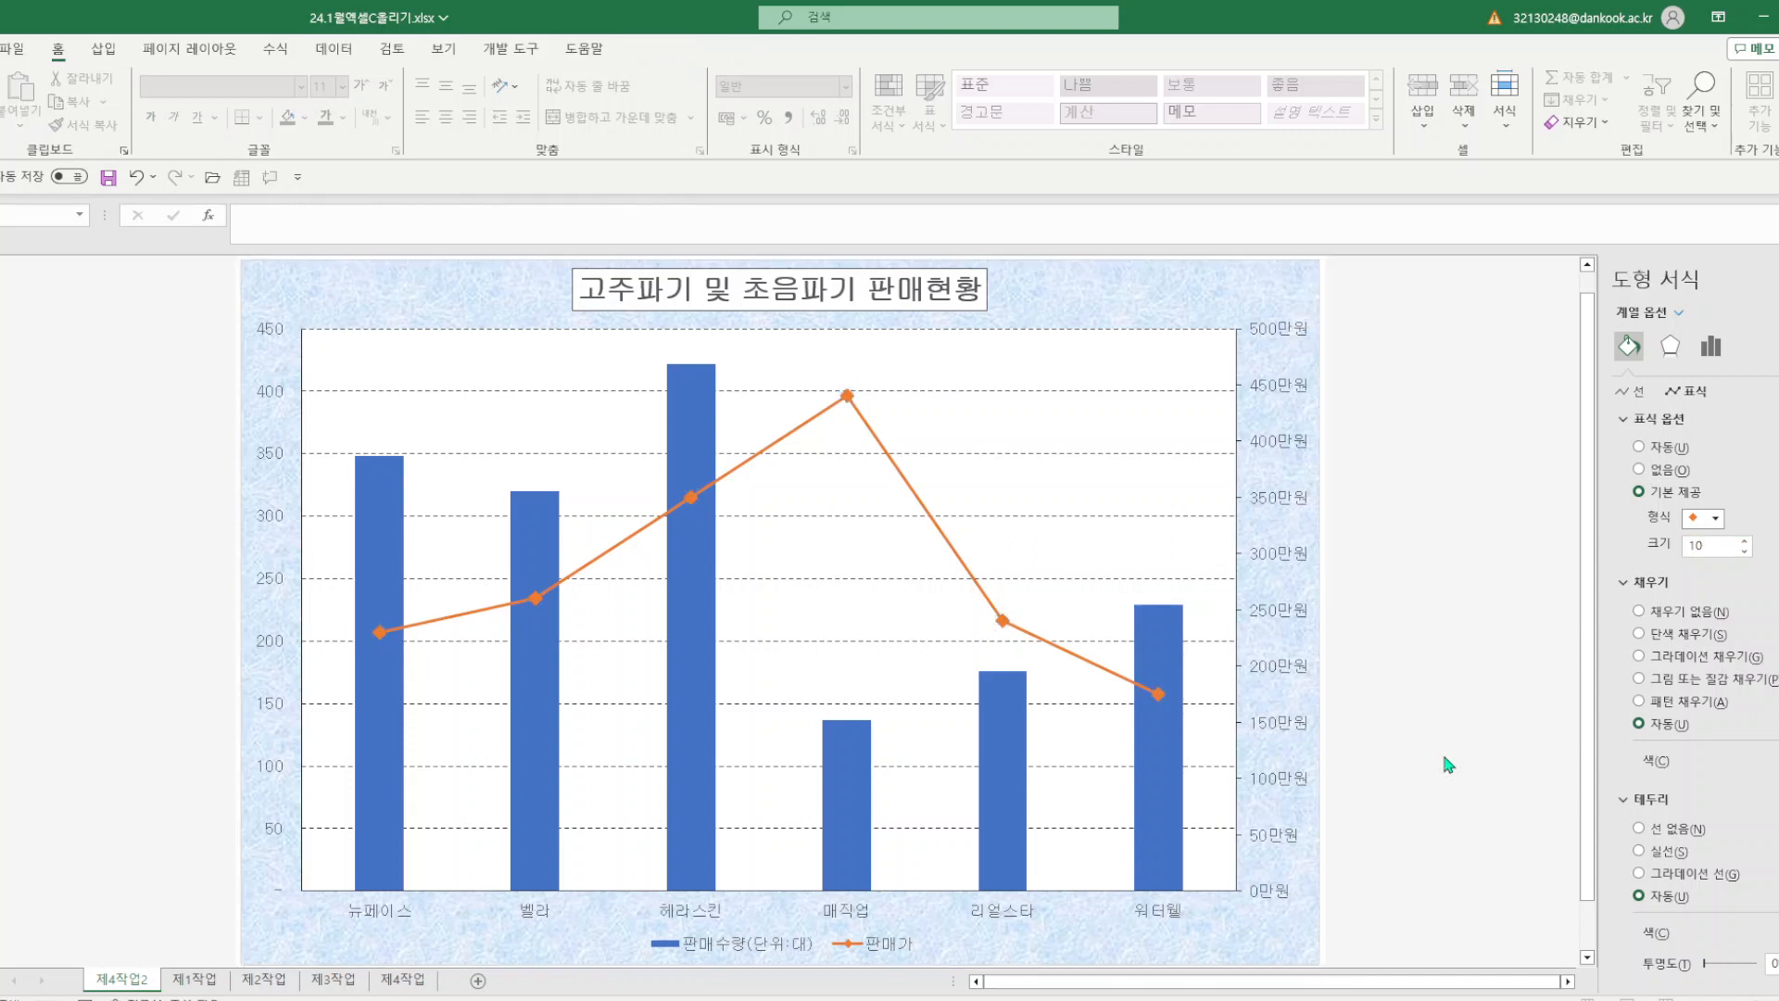
- Add an outline around the chart area
left_click(1313, 632)
left_click(736, 49)
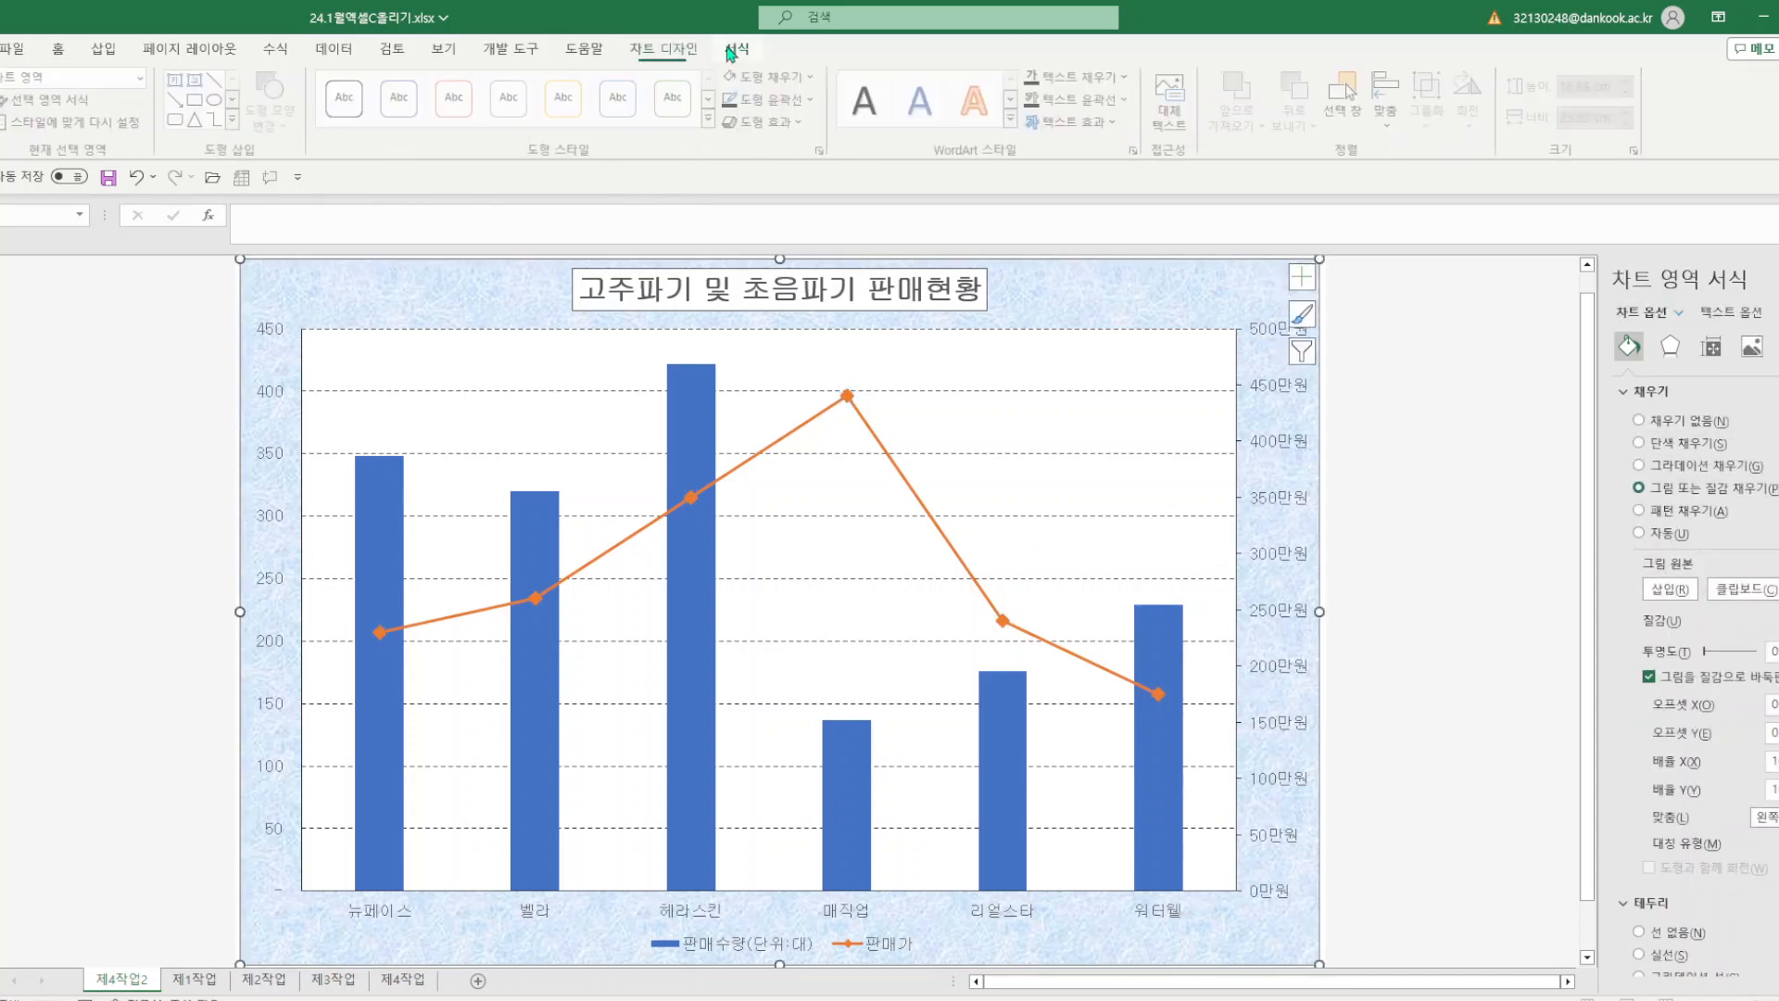
left_click(1459, 513)
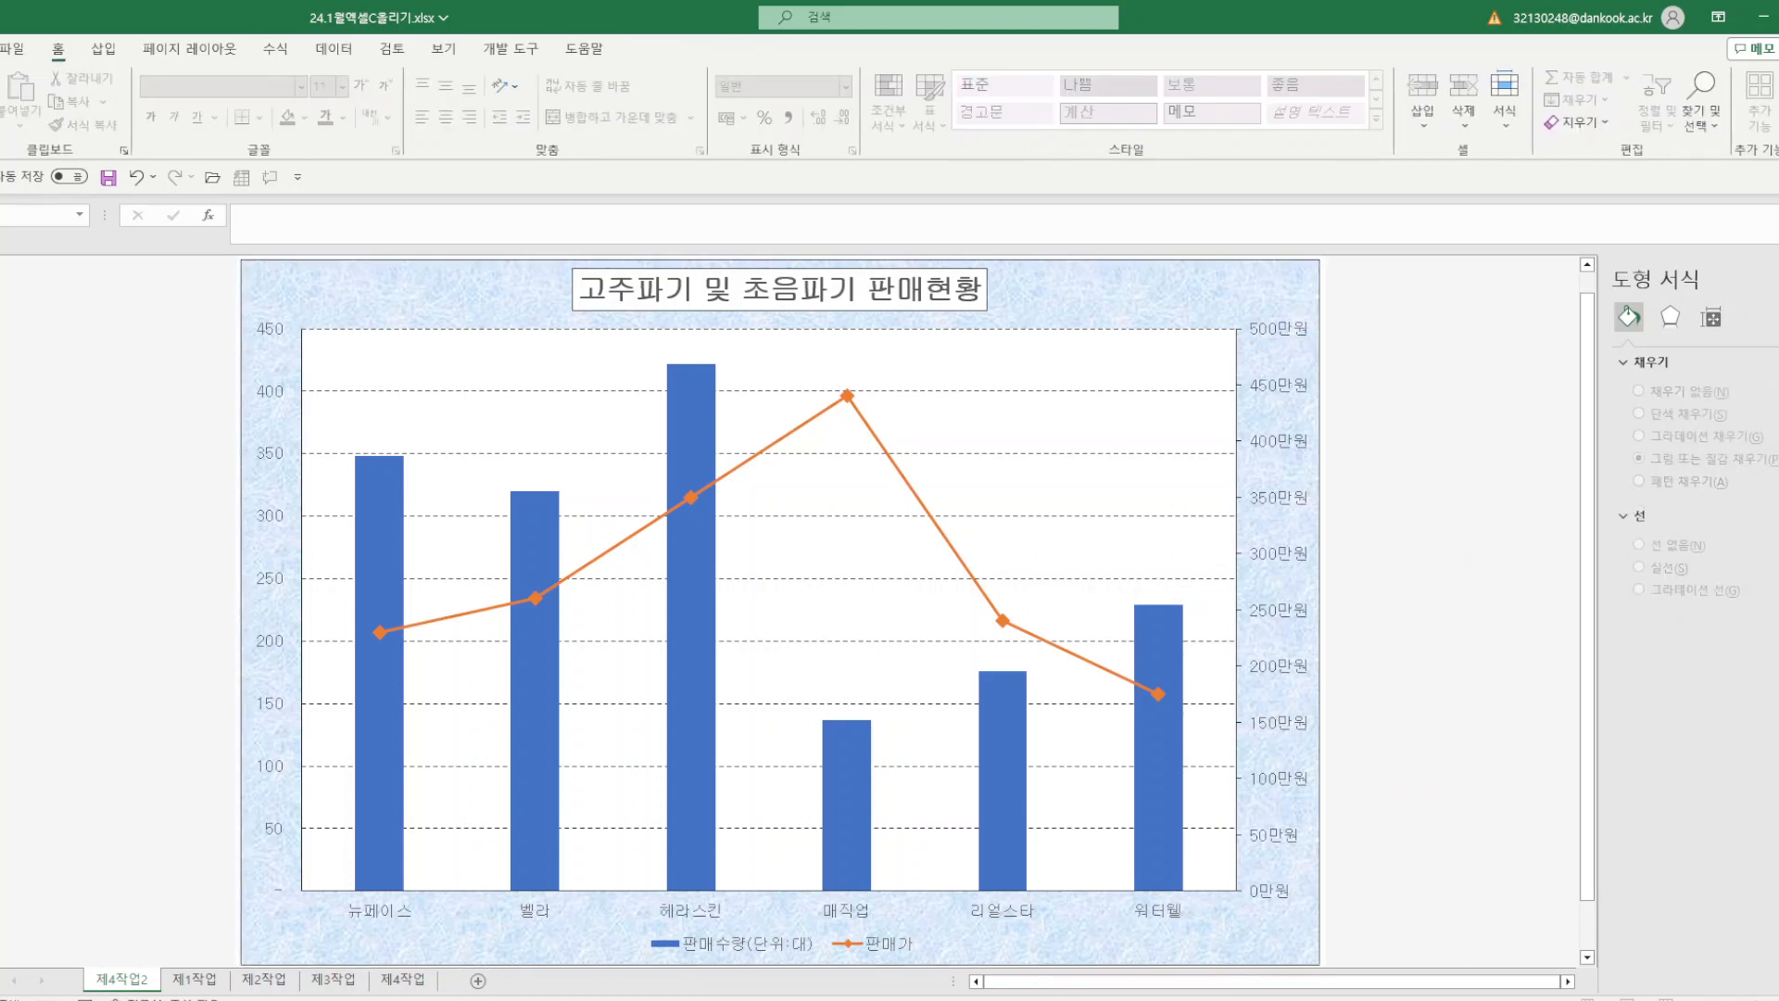
- Check the finished chart on 제4작업 and set the secondary value axis major unit on 제4작업2 to 100
left_click(419, 980)
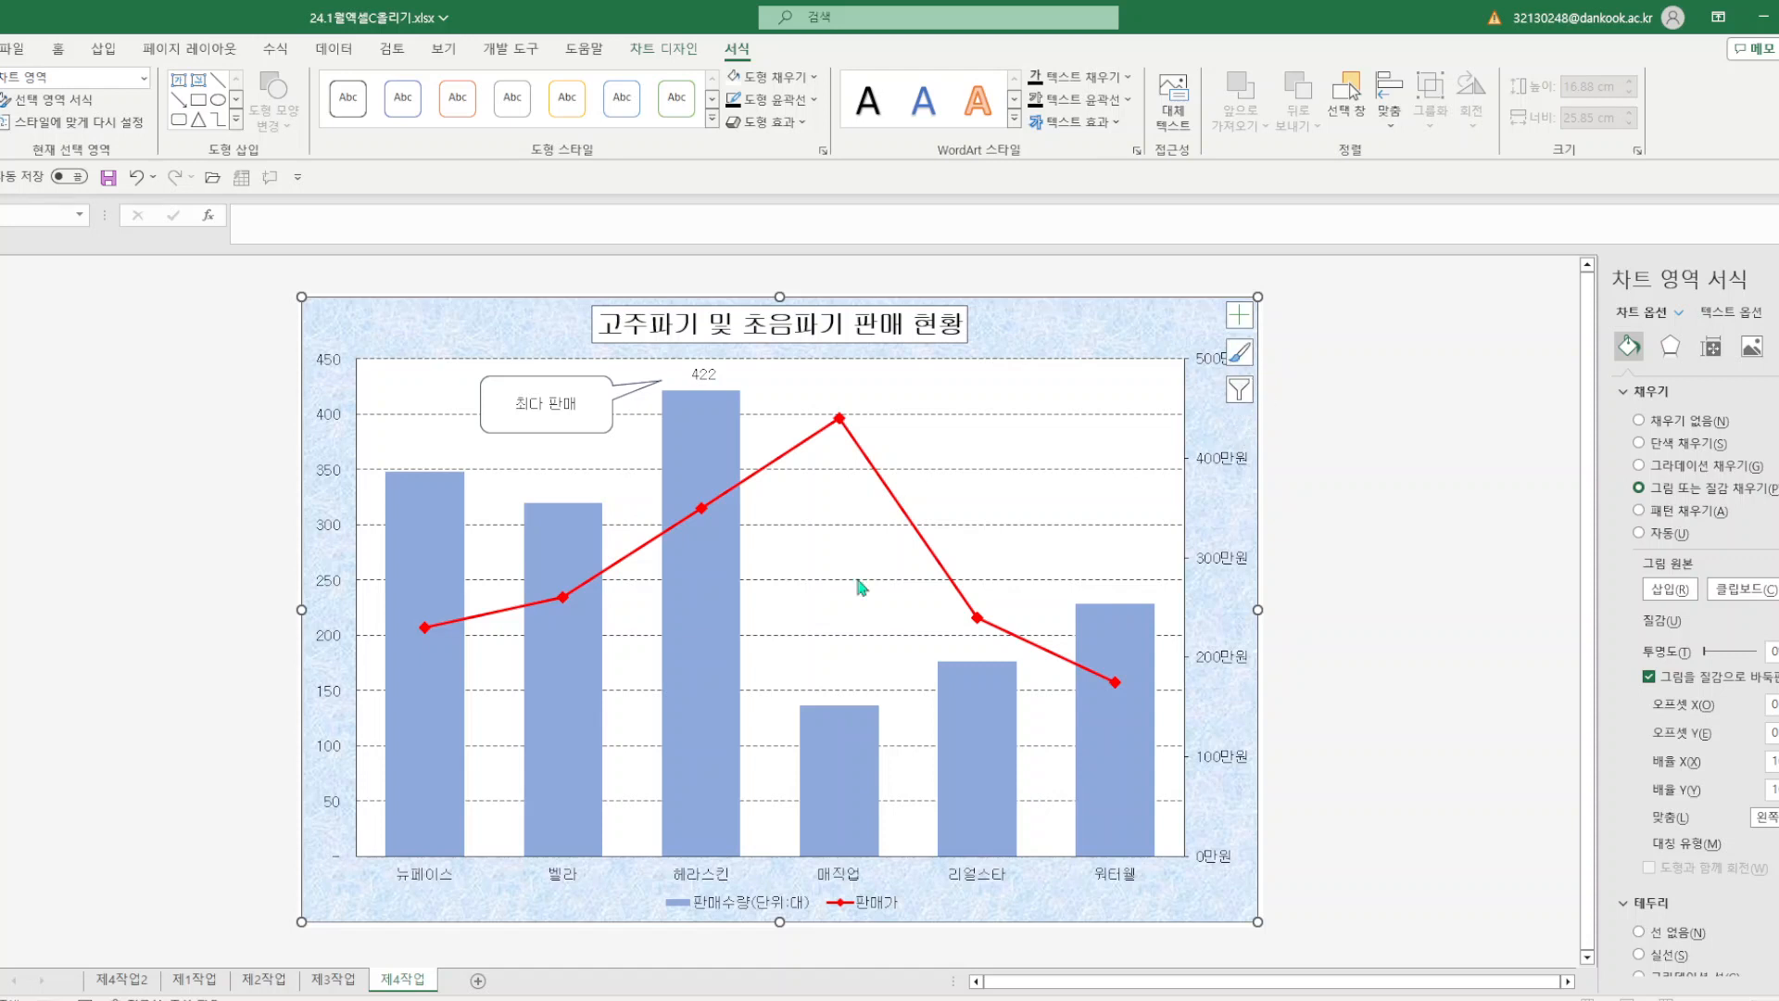
left_click(123, 979)
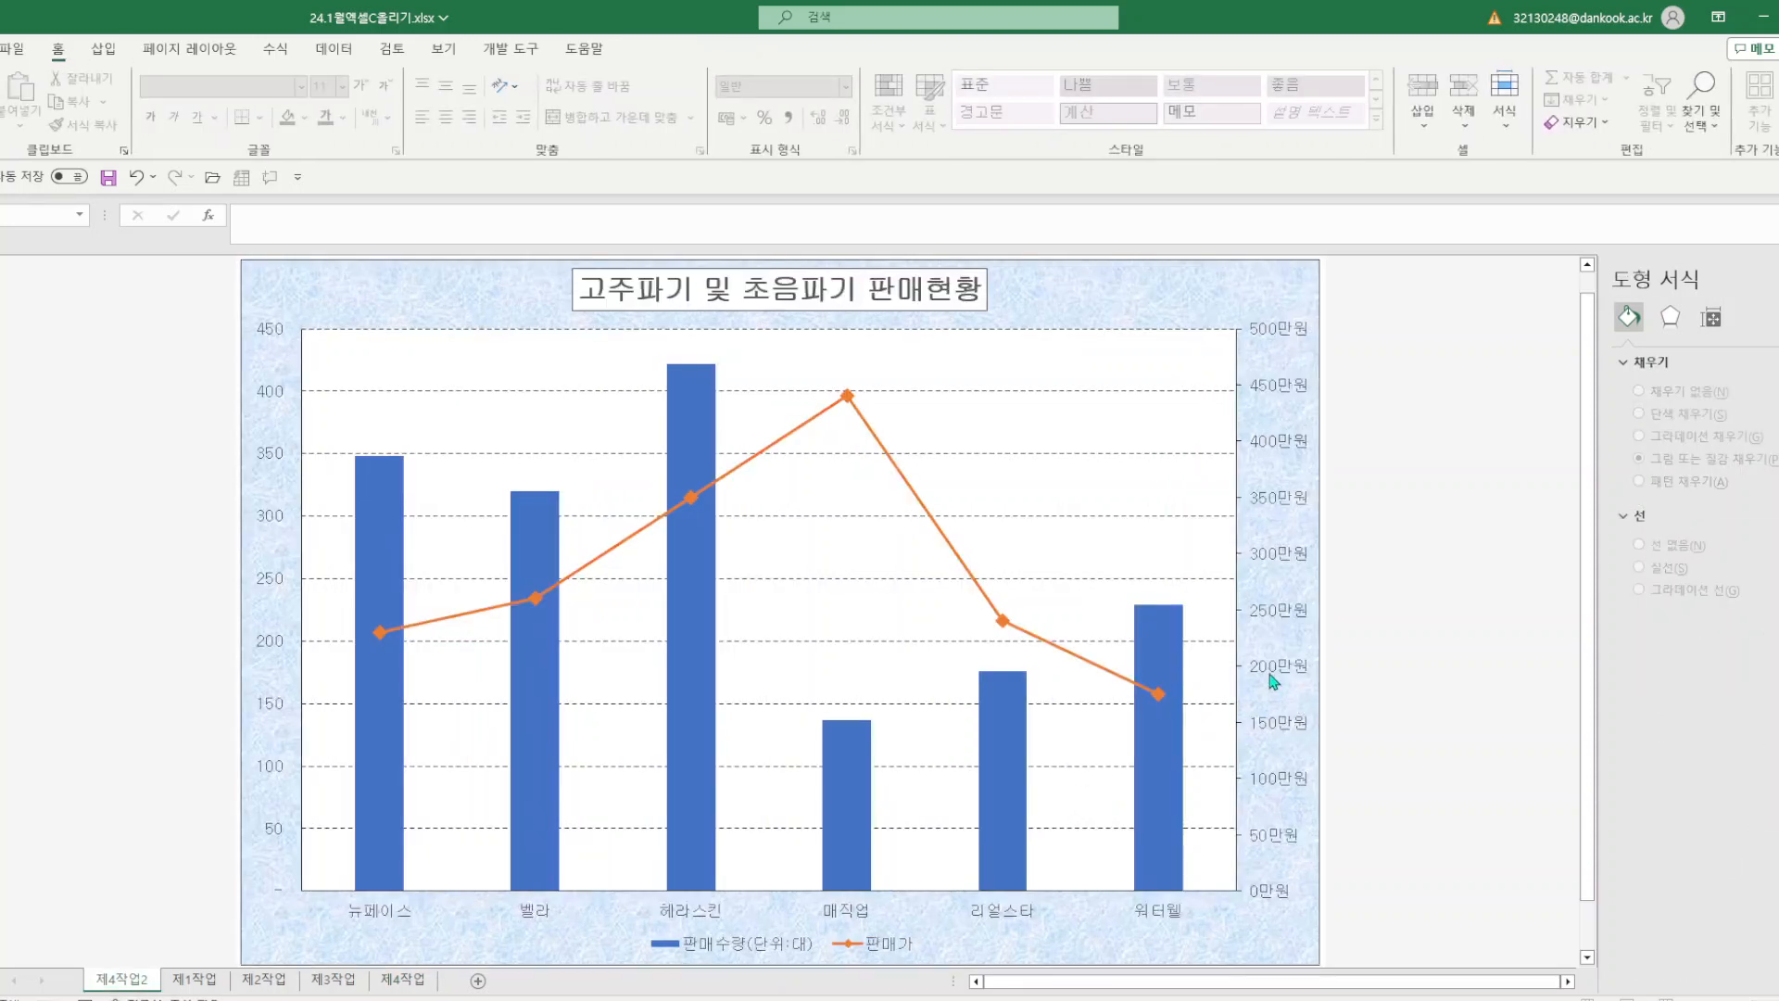
right_click(1270, 672)
left_click(1326, 913)
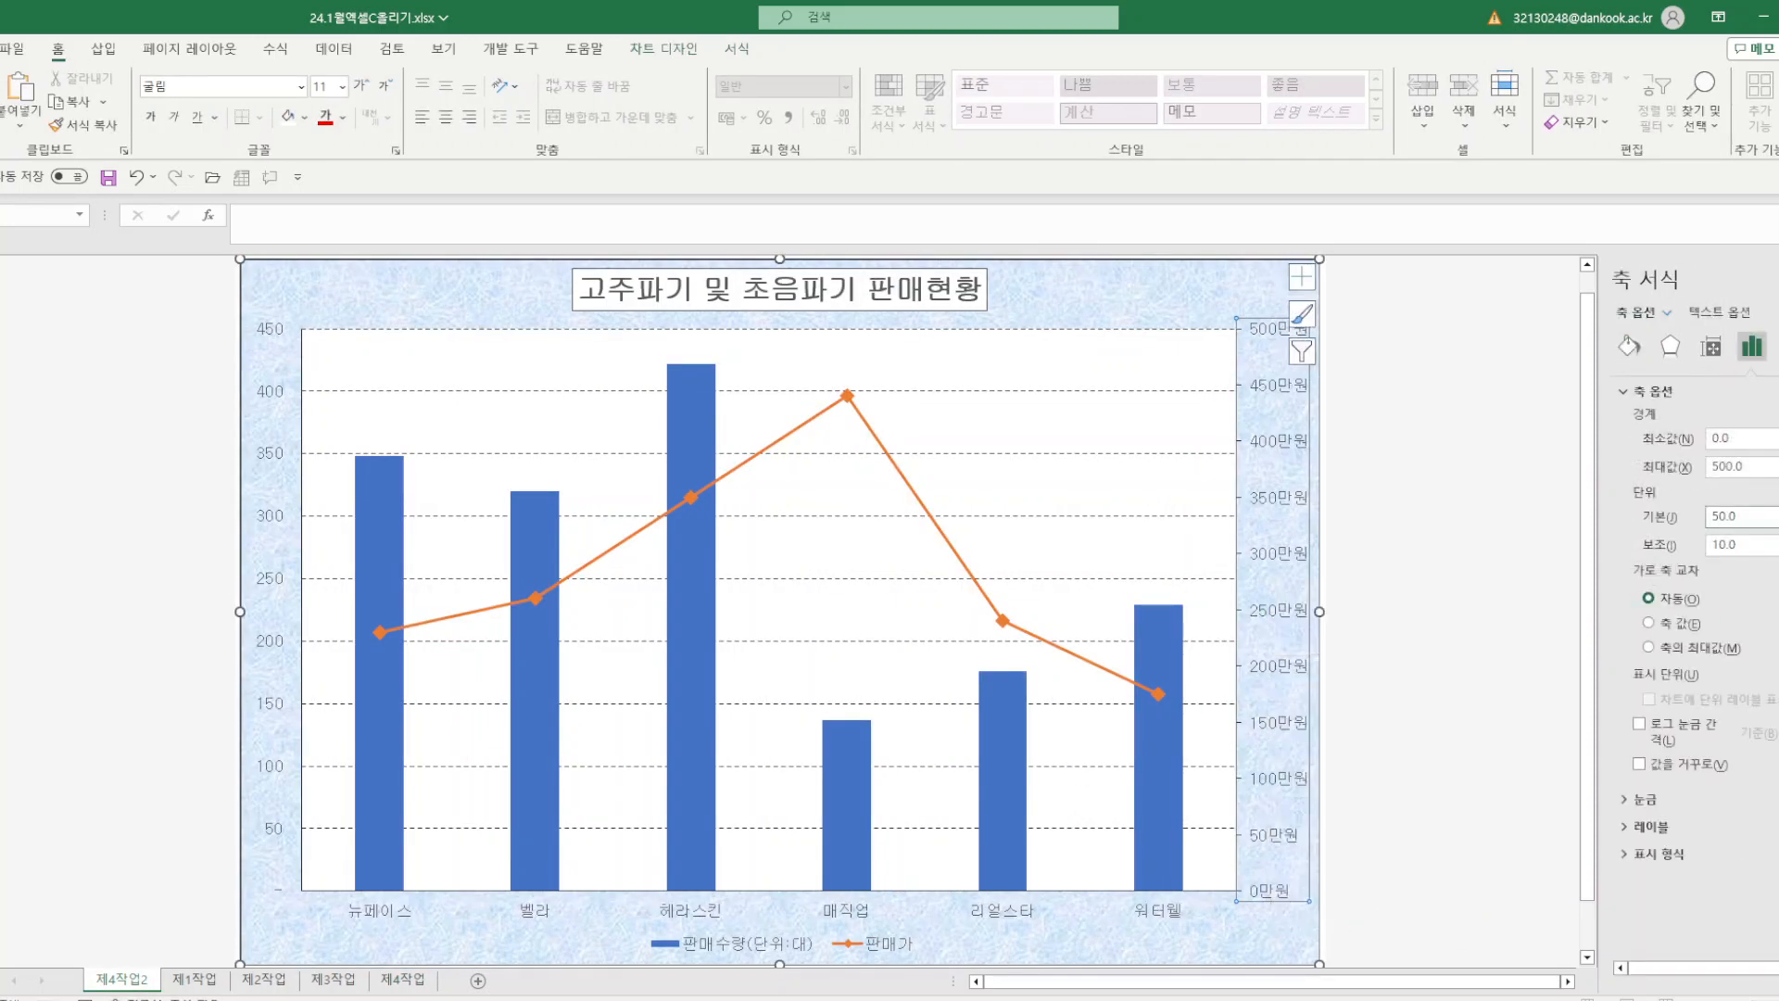
left_click(1673, 519)
type("10")
key("Return")
left_click(1506, 637)
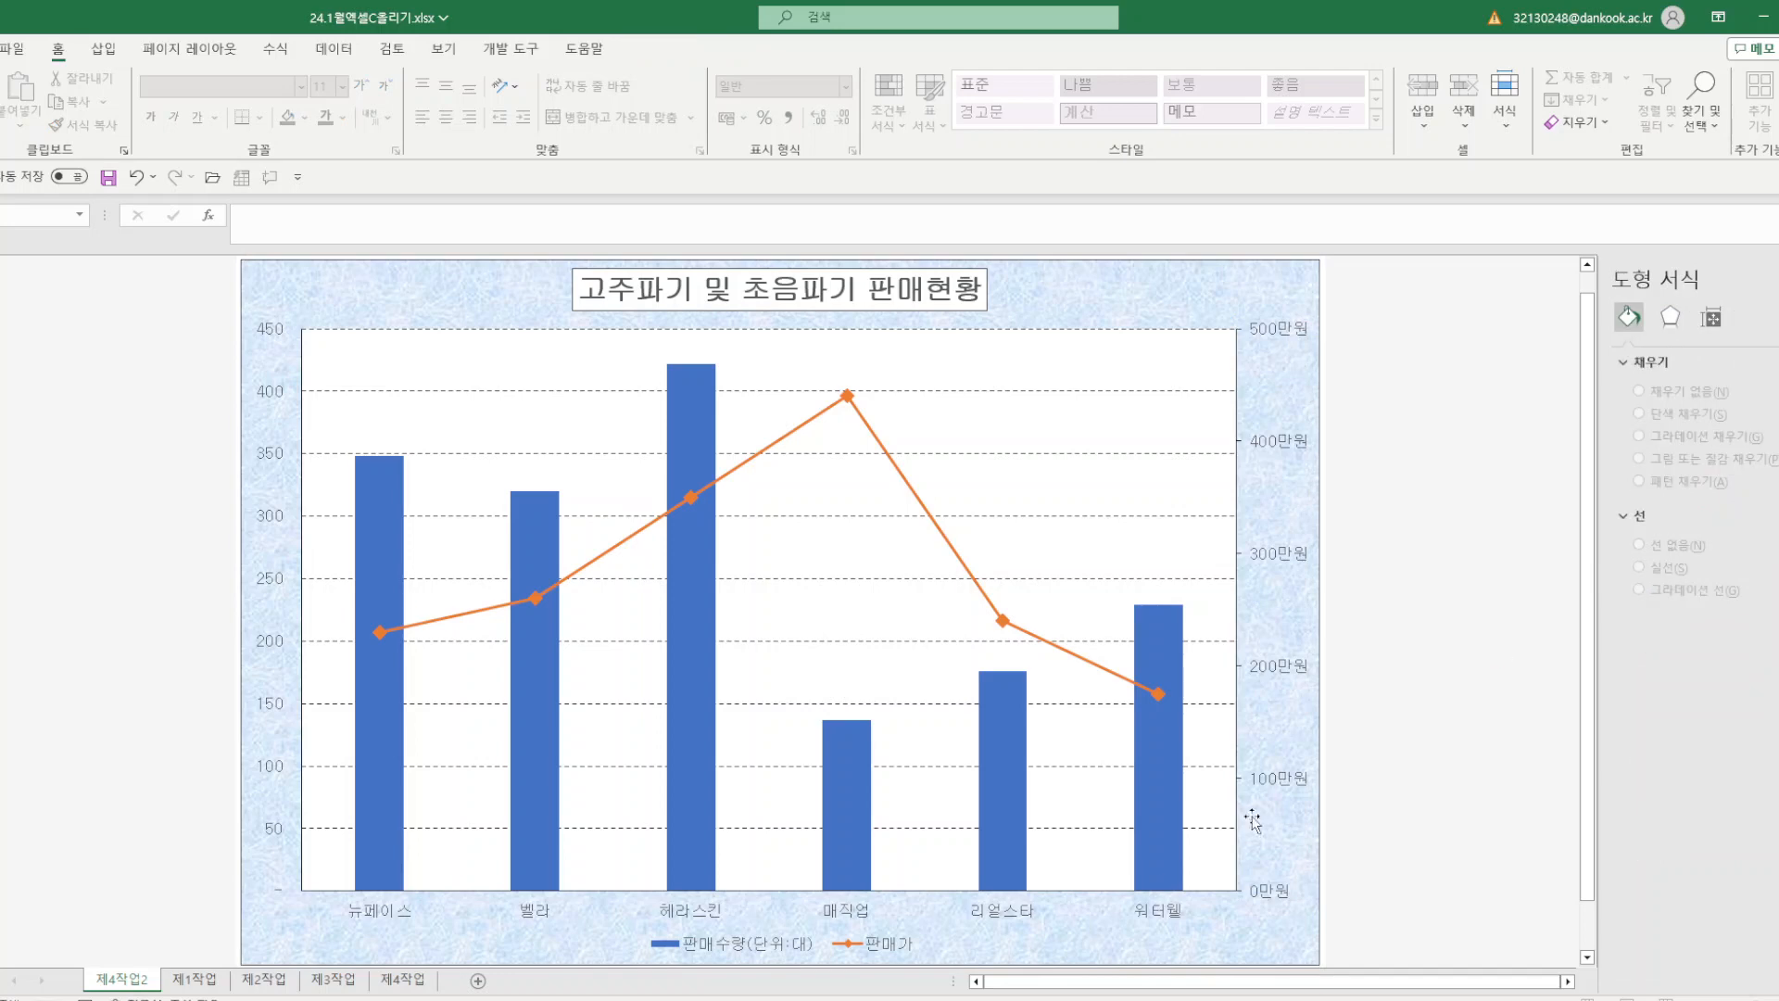
- Check the sample's annotations, then add a data label to only the 헤라스킨 column on 제4작업2
left_click(404, 979)
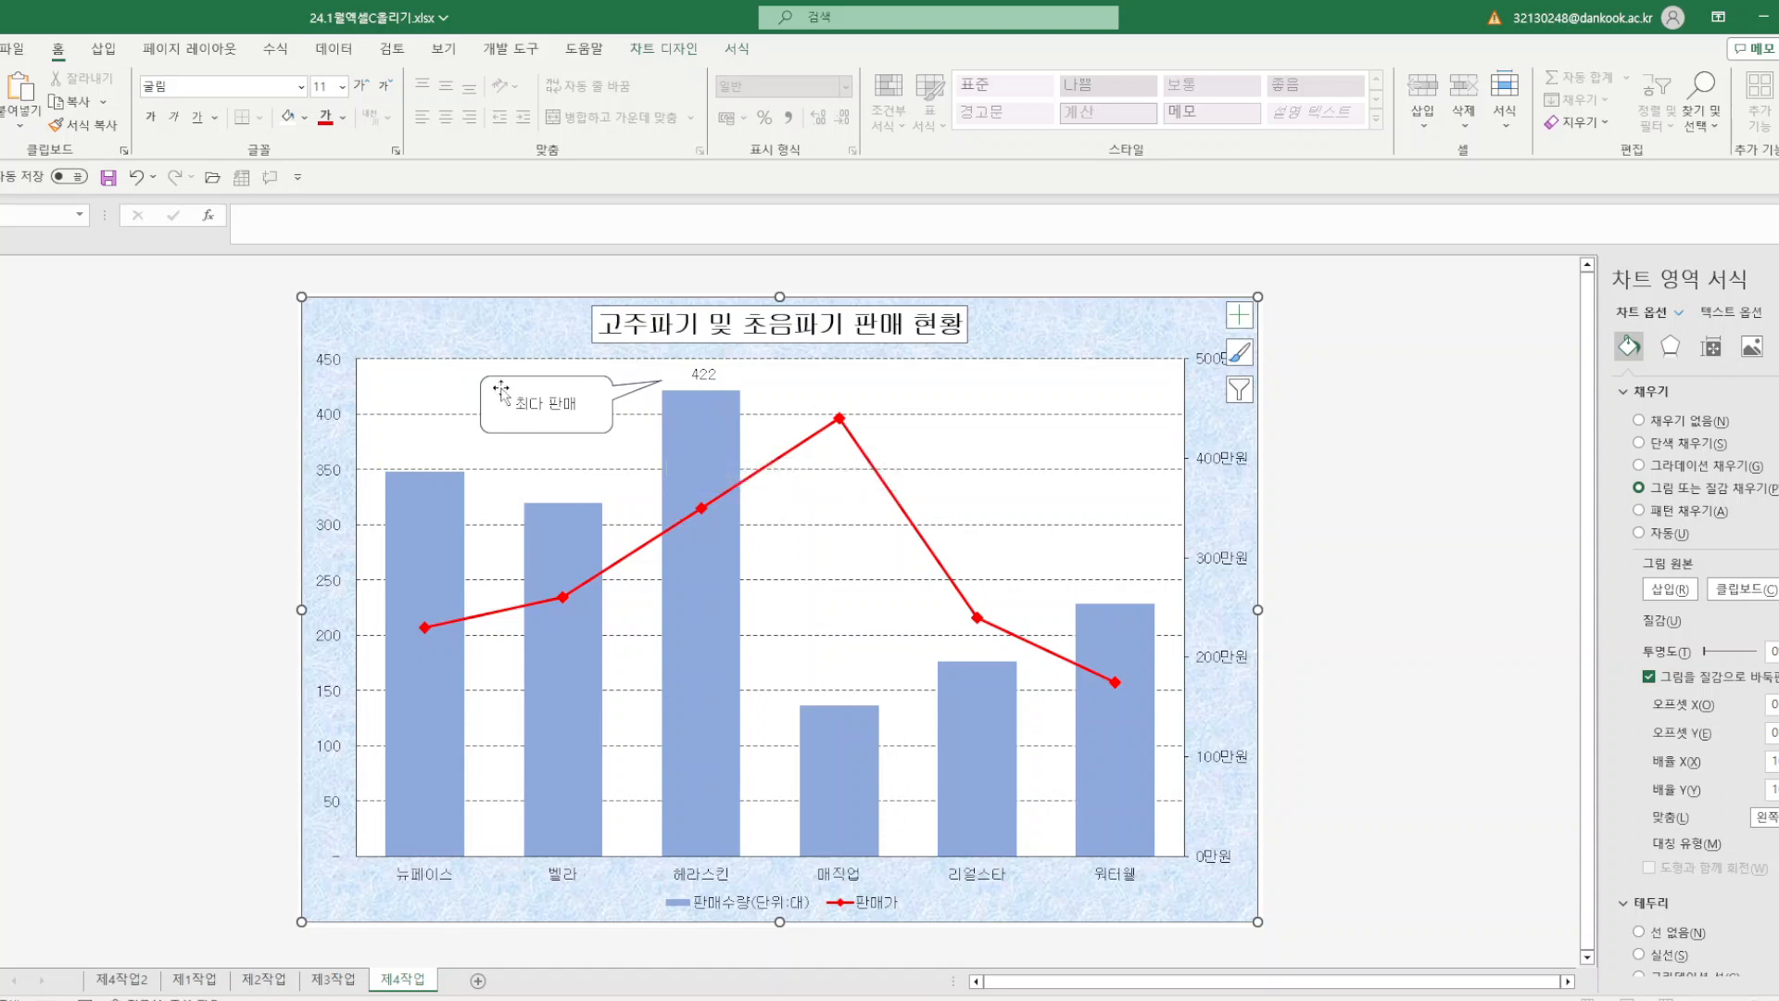
left_click(127, 984)
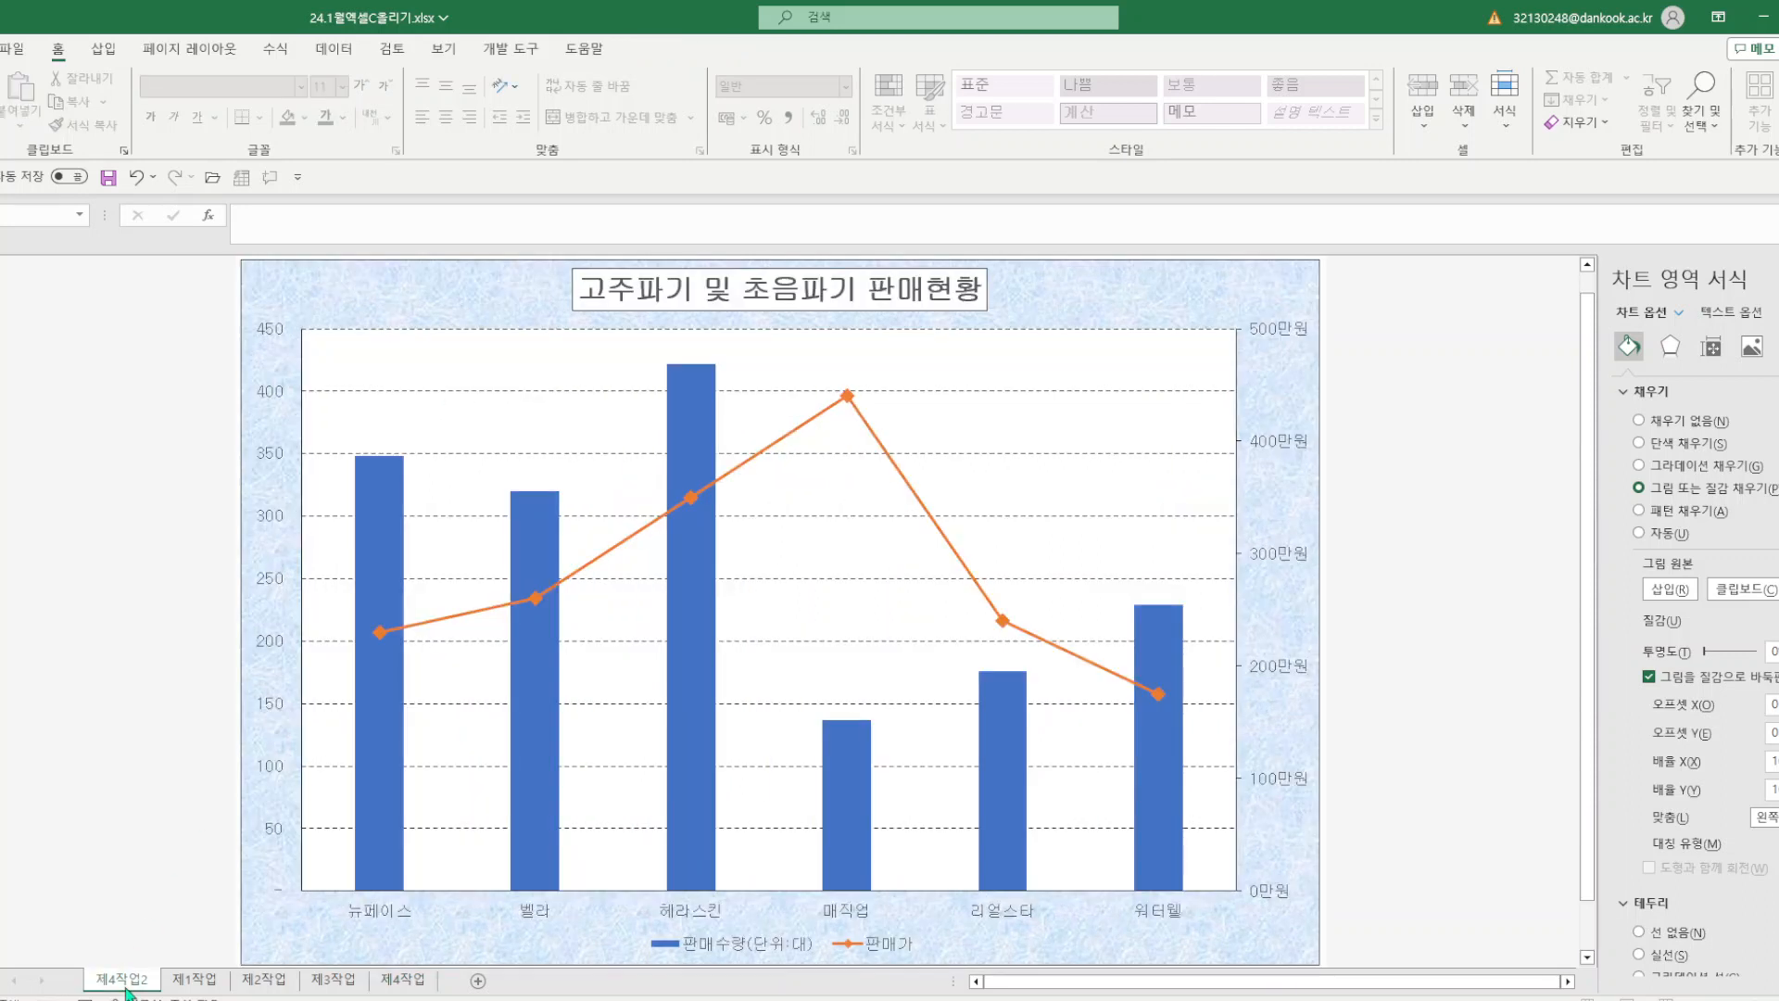
left_click(700, 453)
left_click(699, 453)
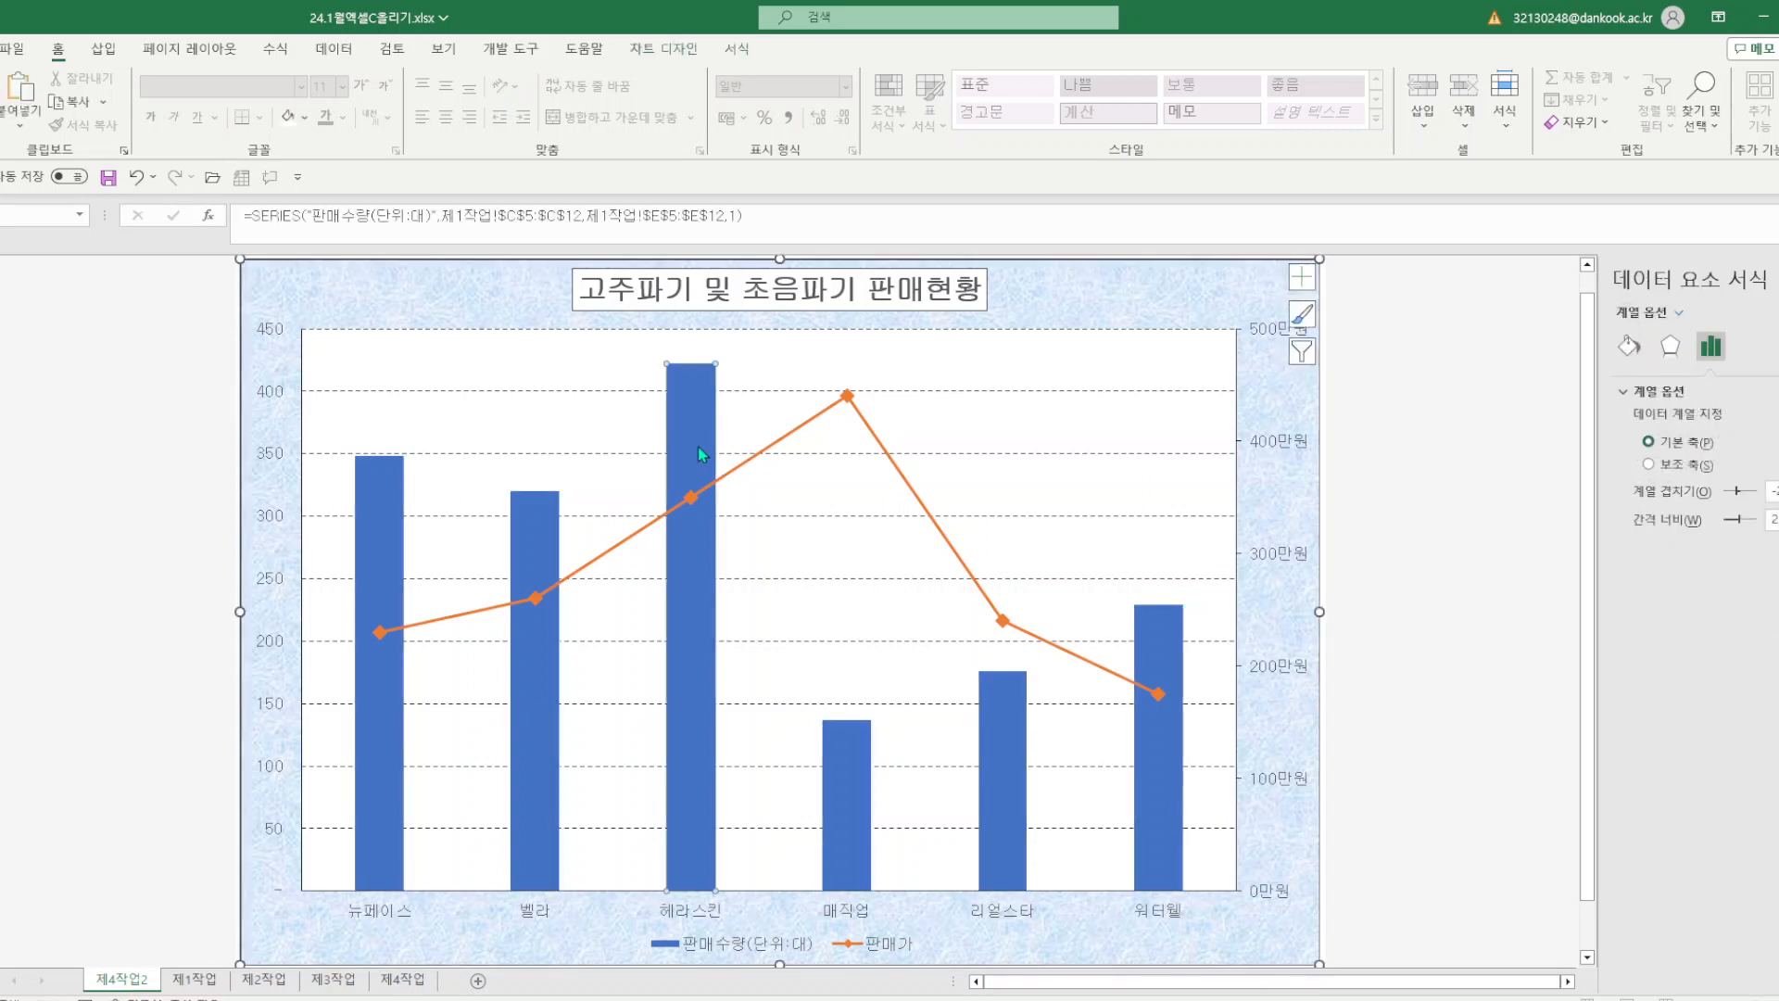
right_click(700, 450)
left_click(831, 605)
- Insert a rounded rectangular callout about 3.28 by 1.22 cm pointing at the 헤라스킨 column's label, with the text 최다판매
left_click(105, 50)
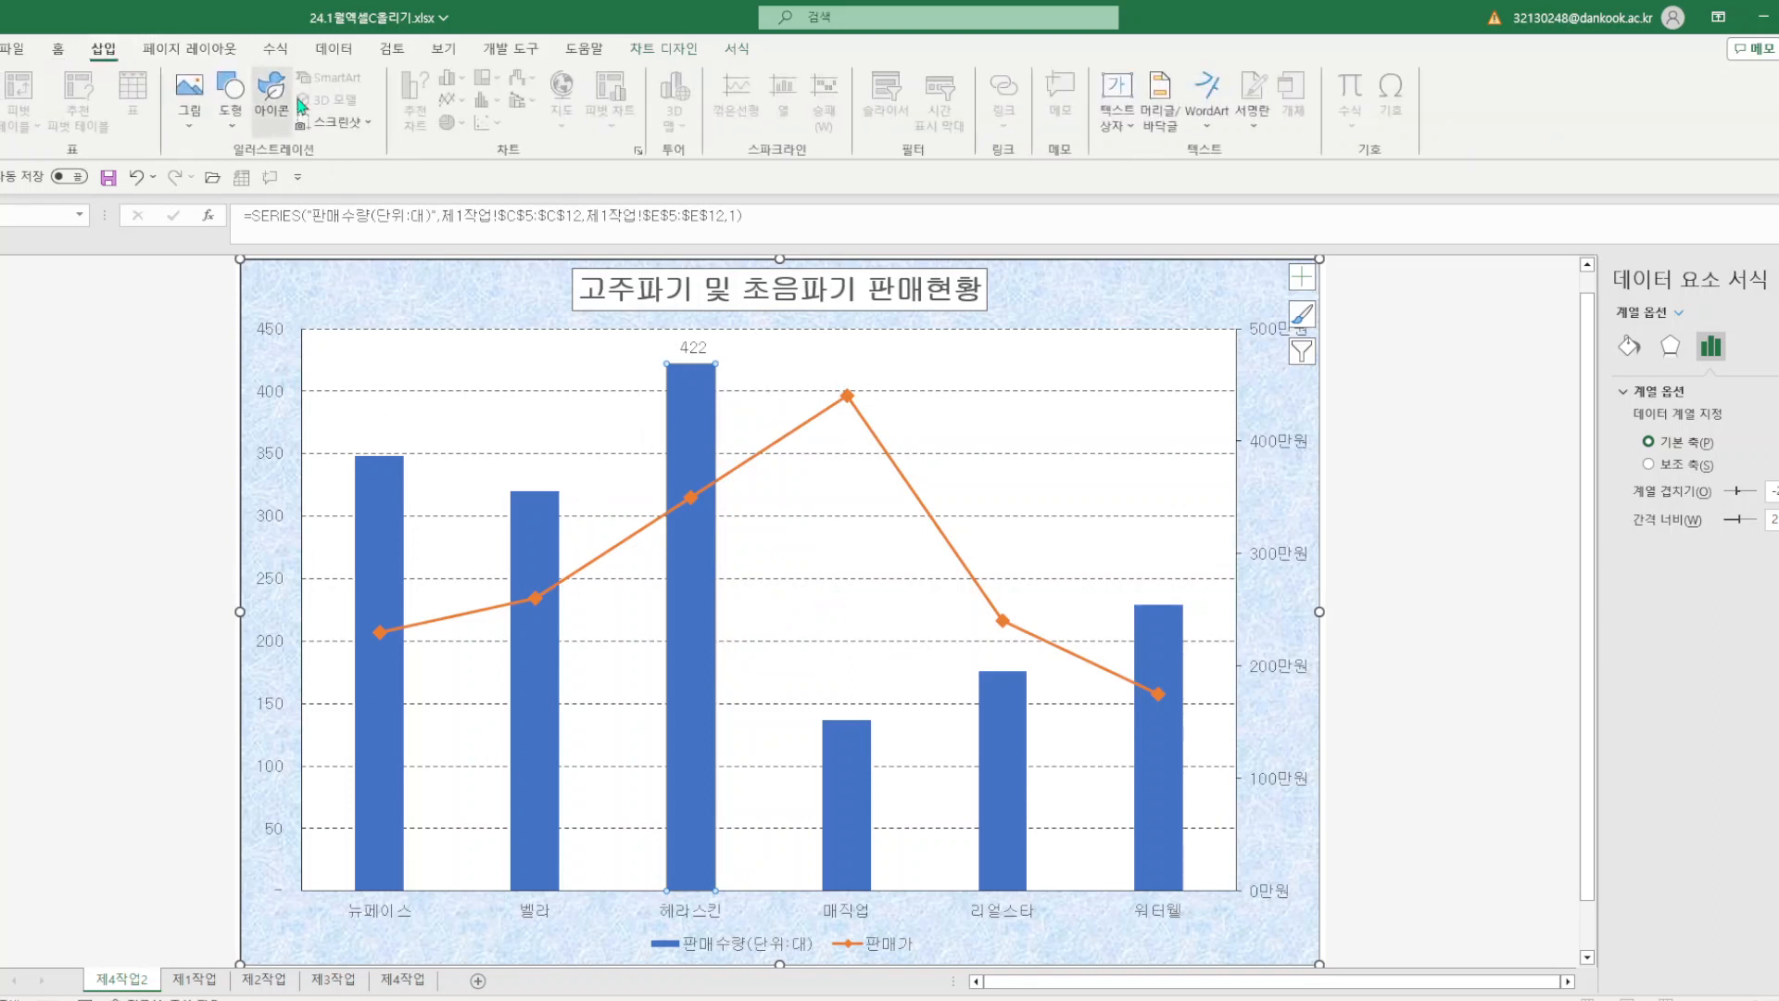
left_click(230, 128)
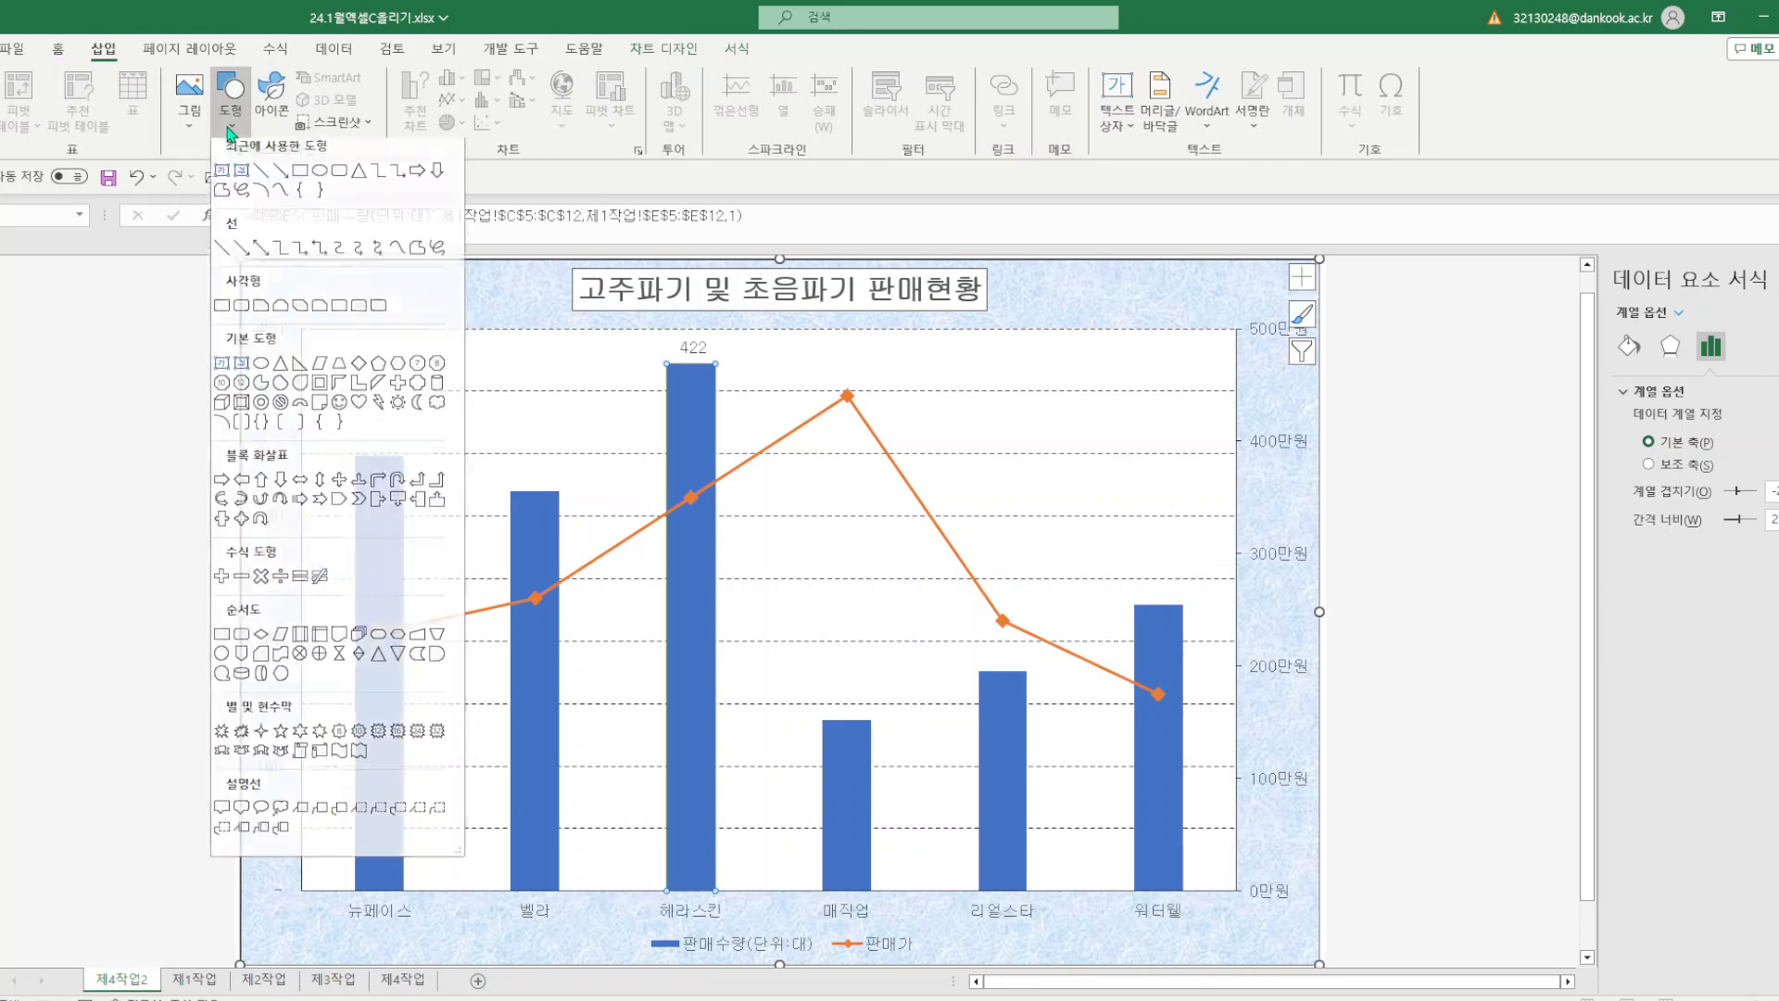
left_click(241, 824)
mouse_move(498, 347)
left_mouse_down()
mouse_move(642, 391)
mouse_move(583, 405)
mouse_move(669, 371)
mouse_move(665, 357)
left_mouse_up()
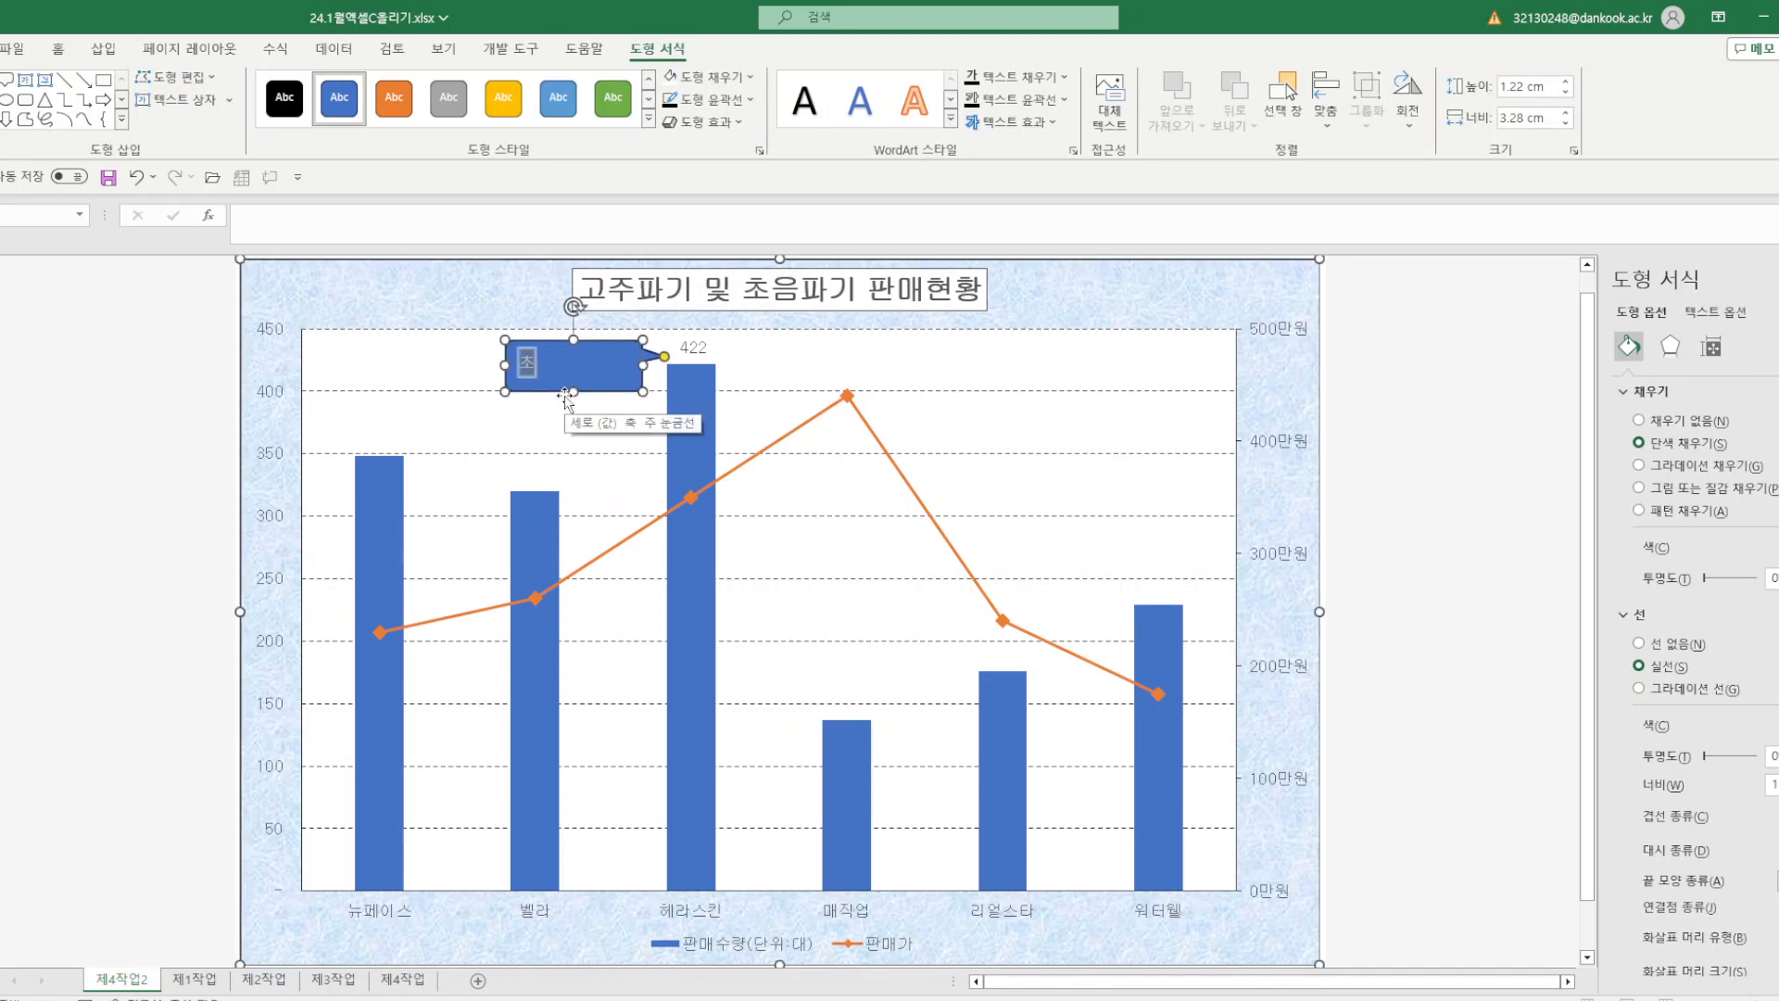
type("최다판매")
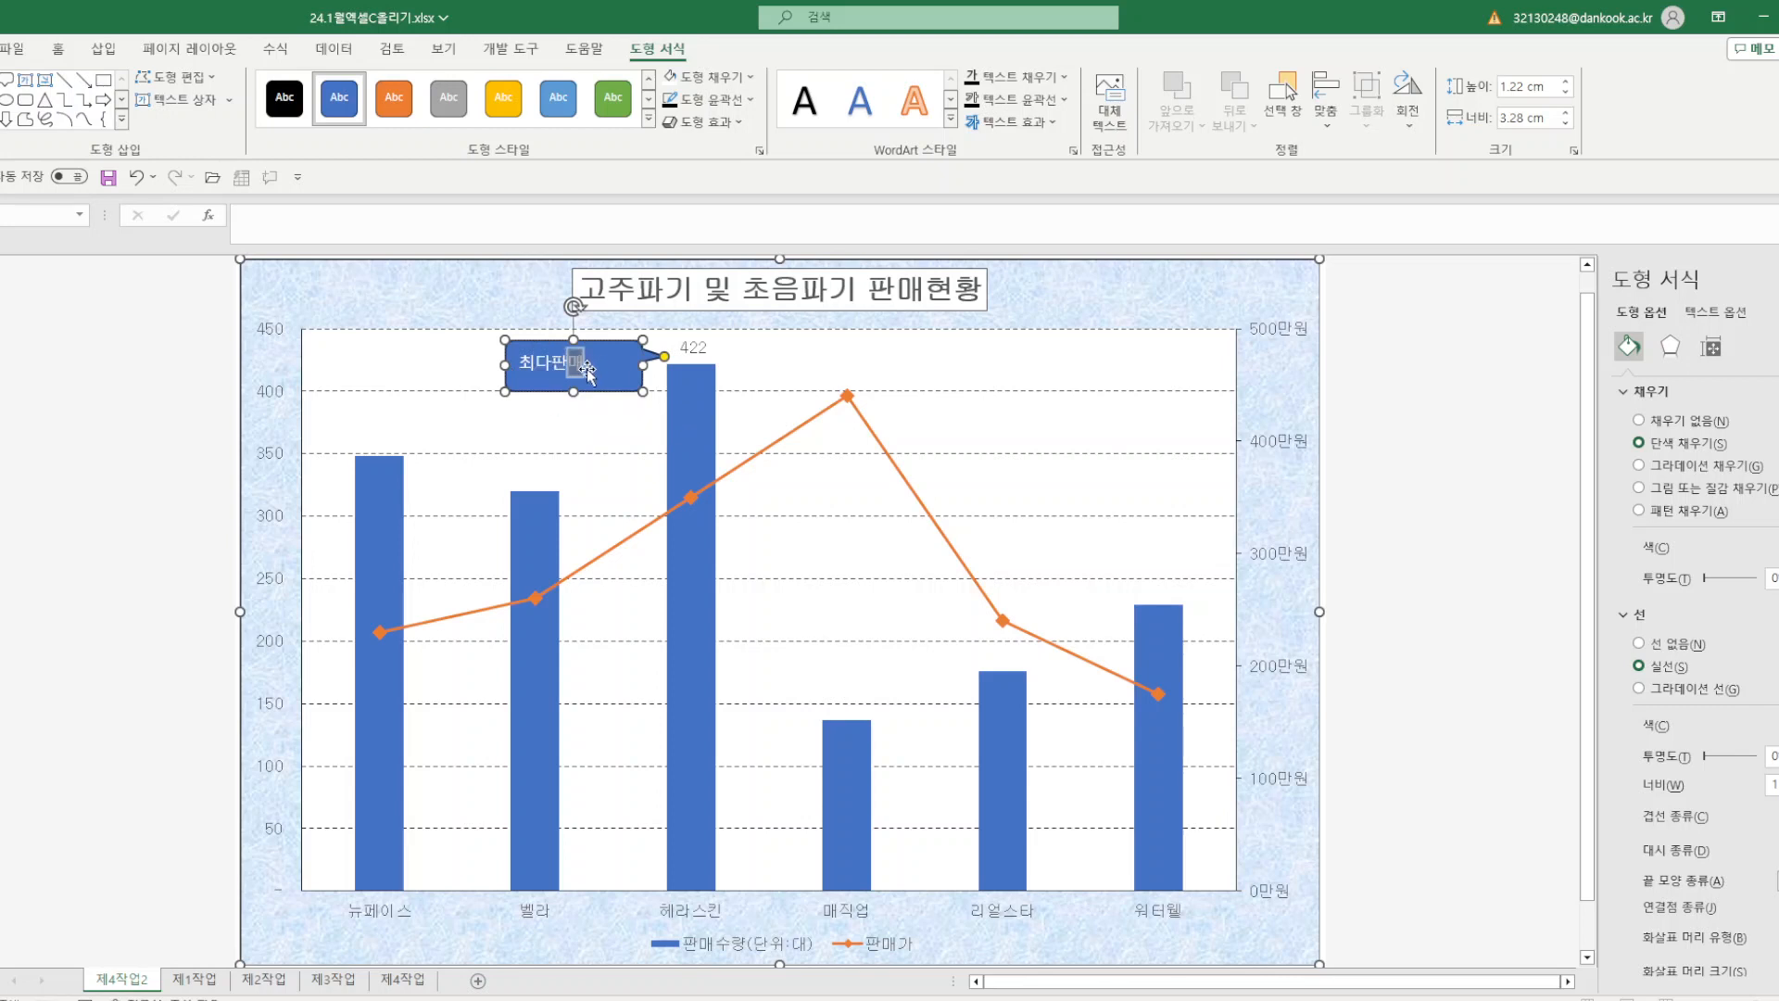
- Centre the 최다판매 text horizontally and vertically in the callout
left_click(572, 363)
left_click_drag(523, 363, 619, 363)
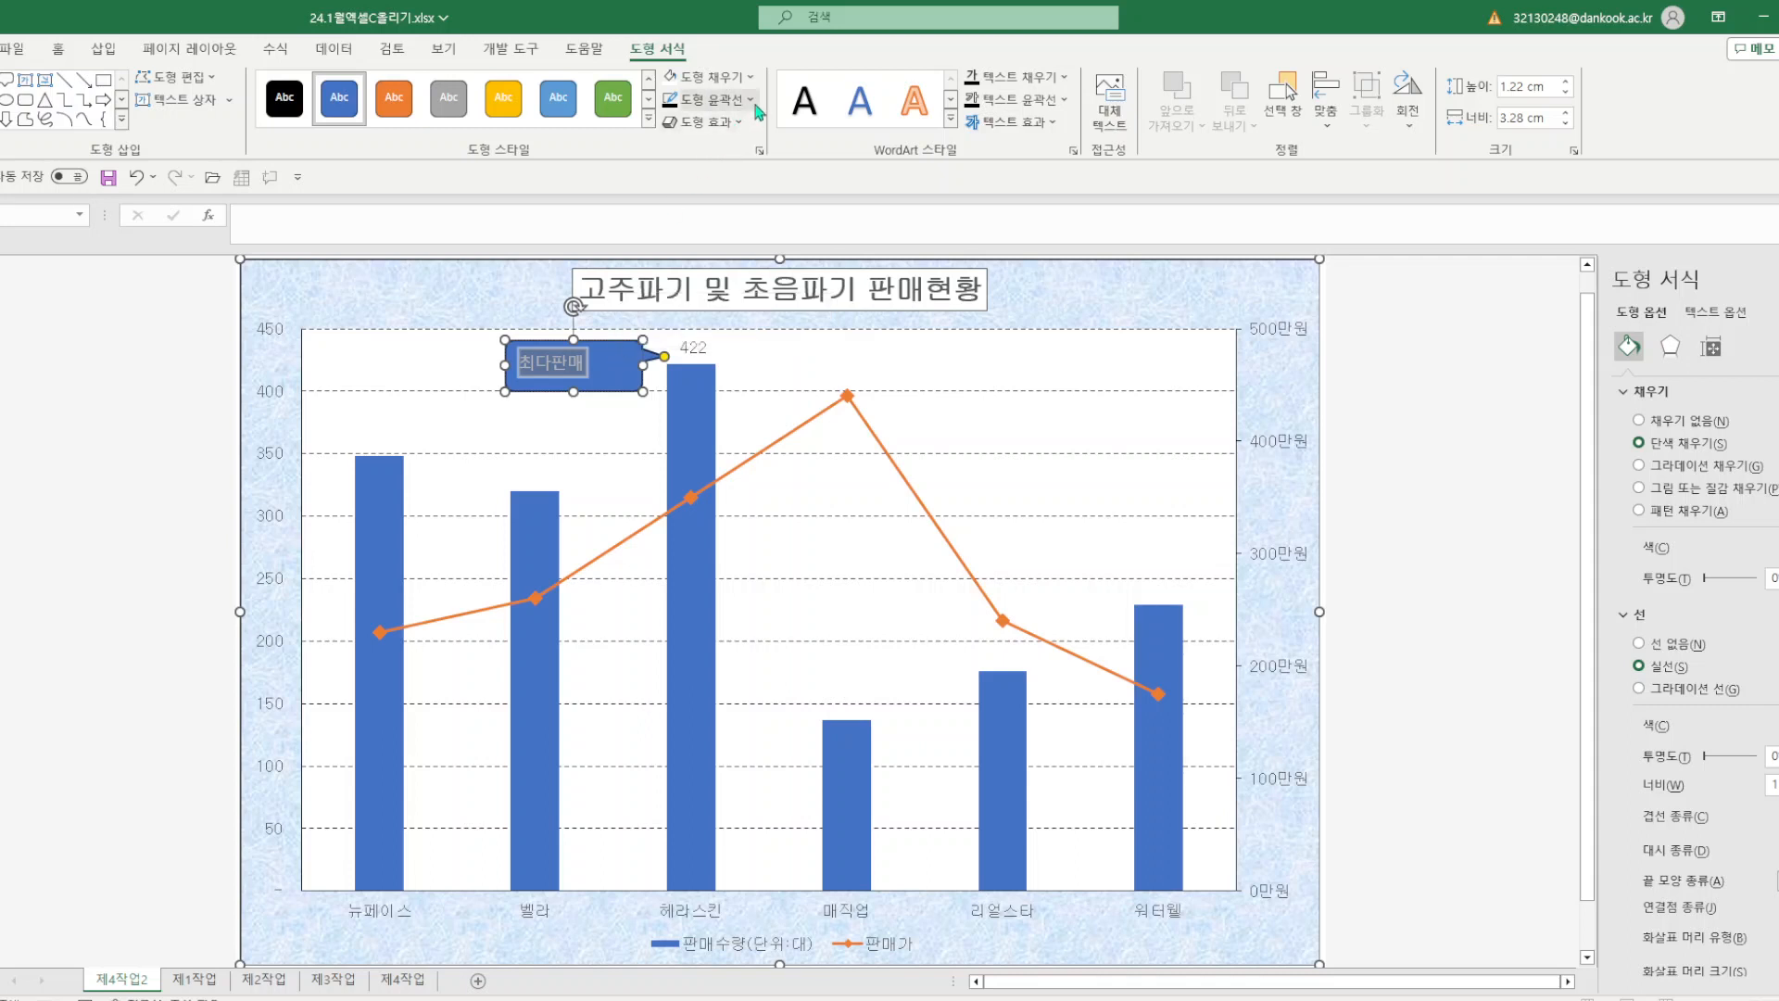
left_click(56, 52)
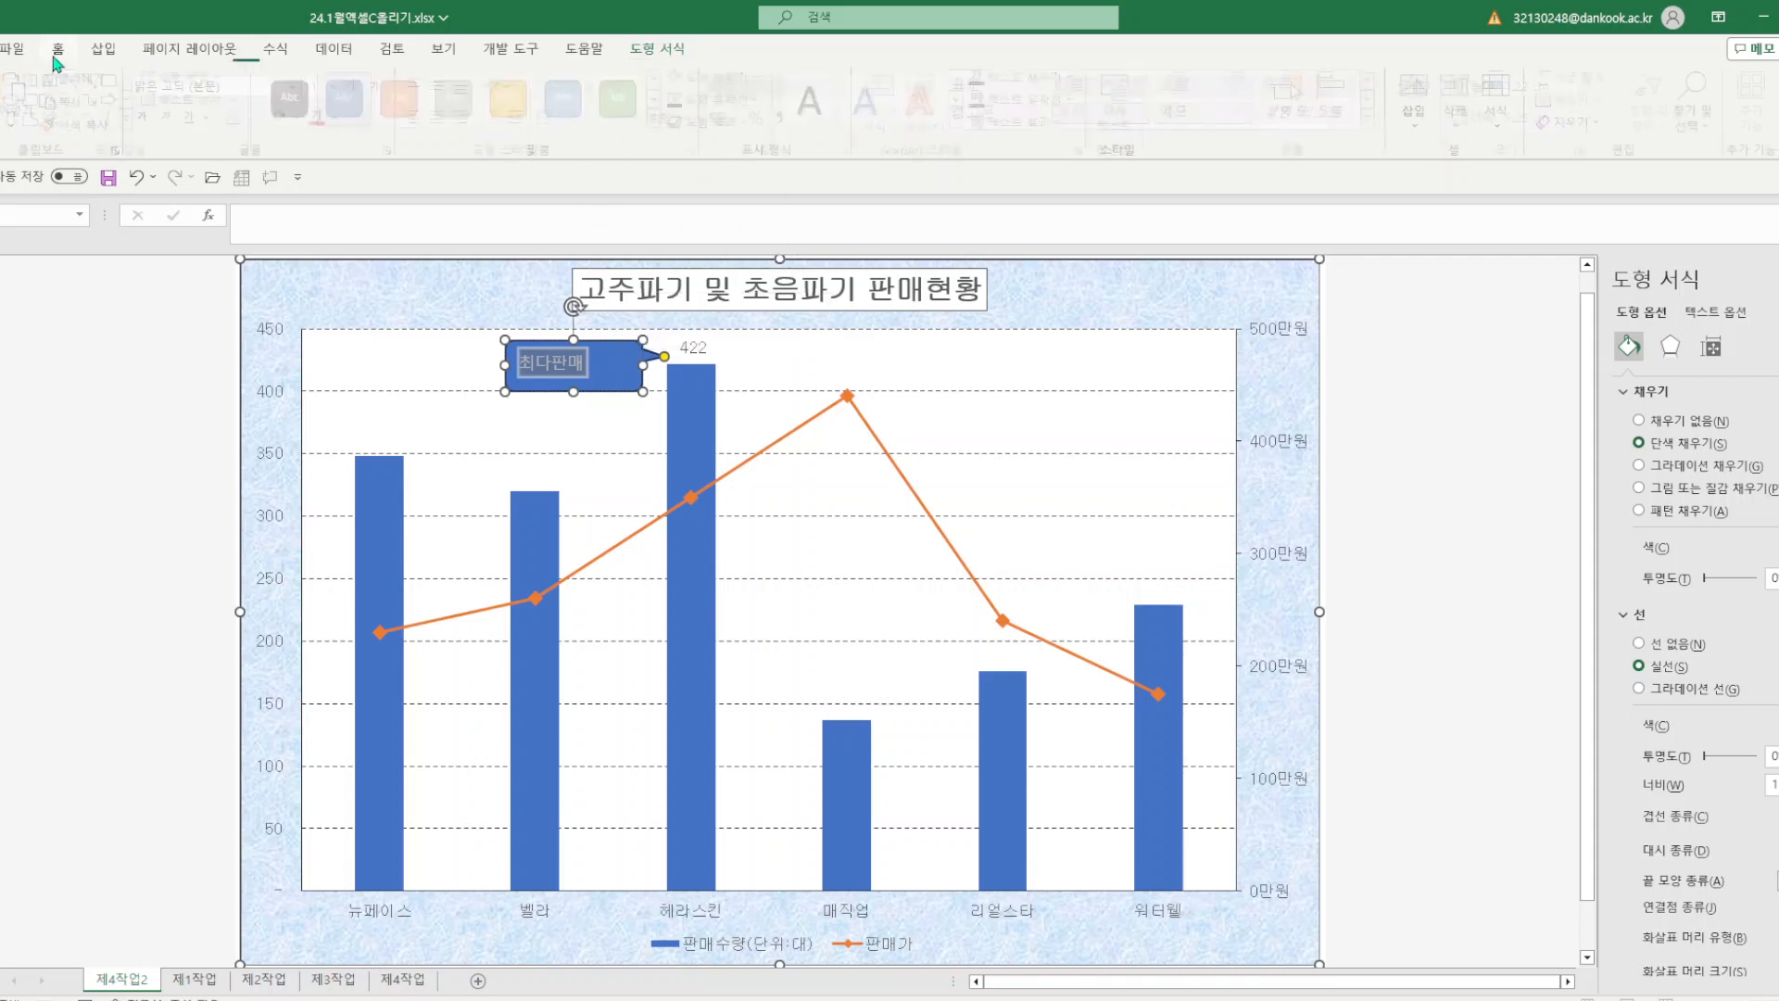
left_click(445, 85)
left_click(446, 117)
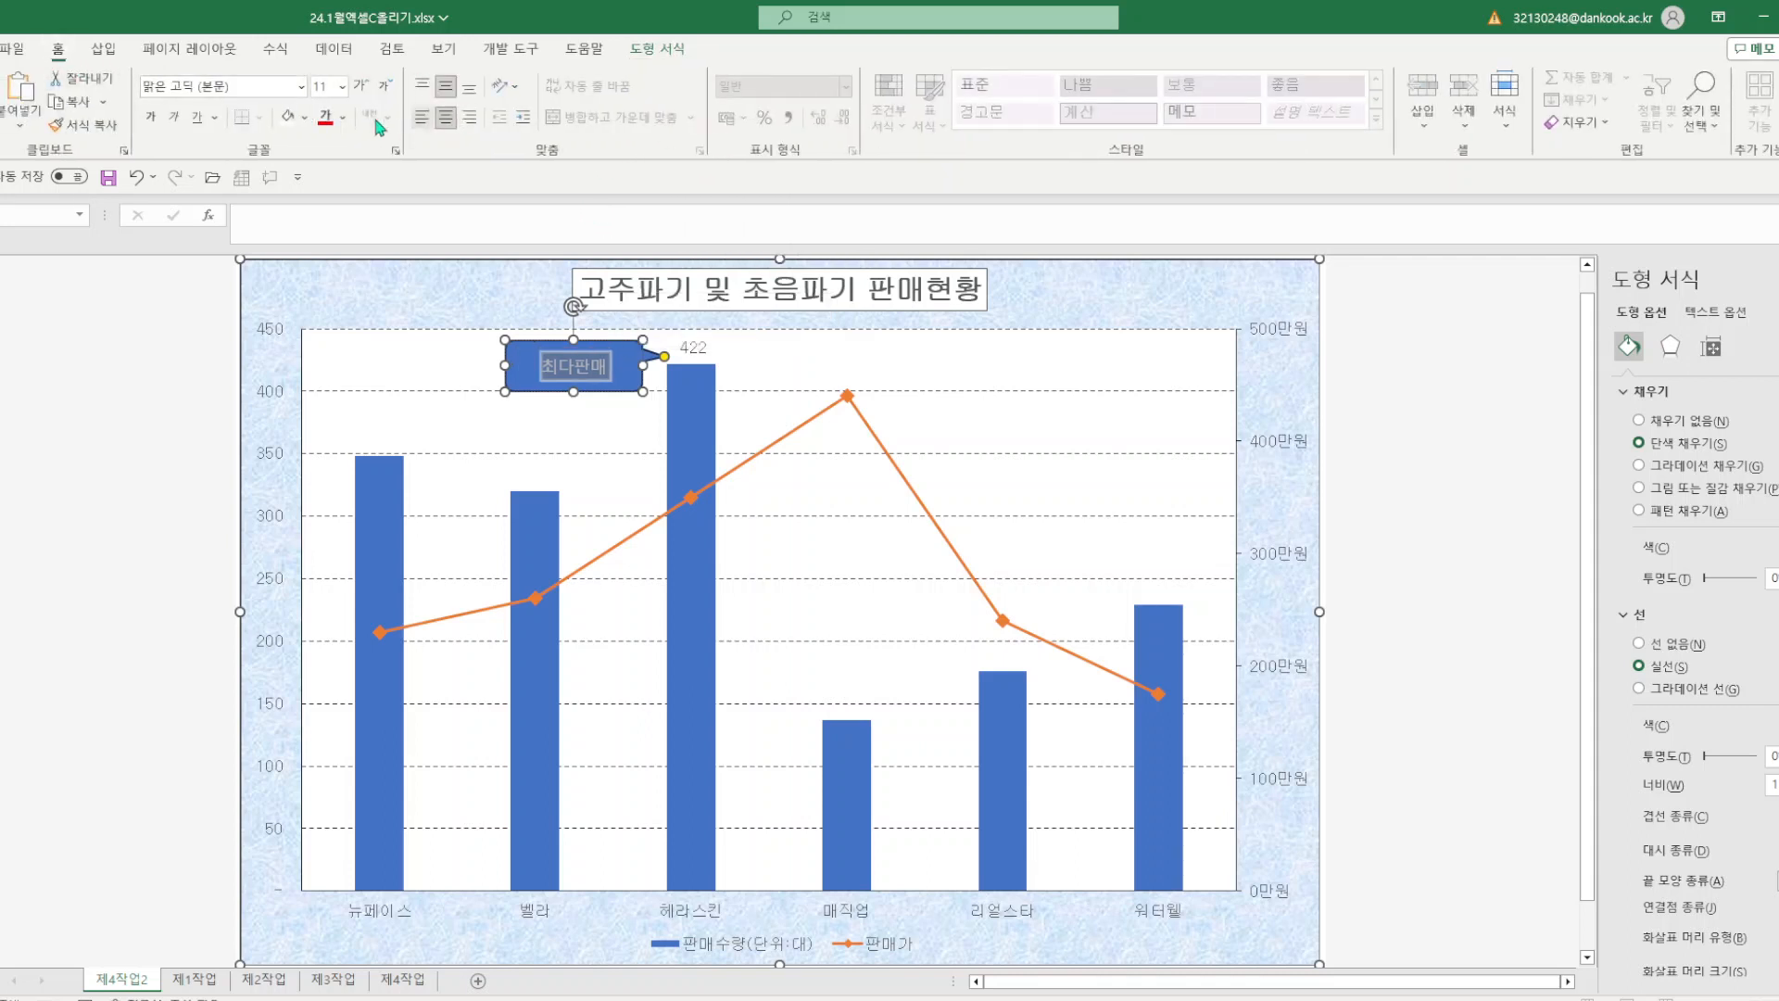
- Colour the callout text black and fill the callout shape with white
left_click(345, 118)
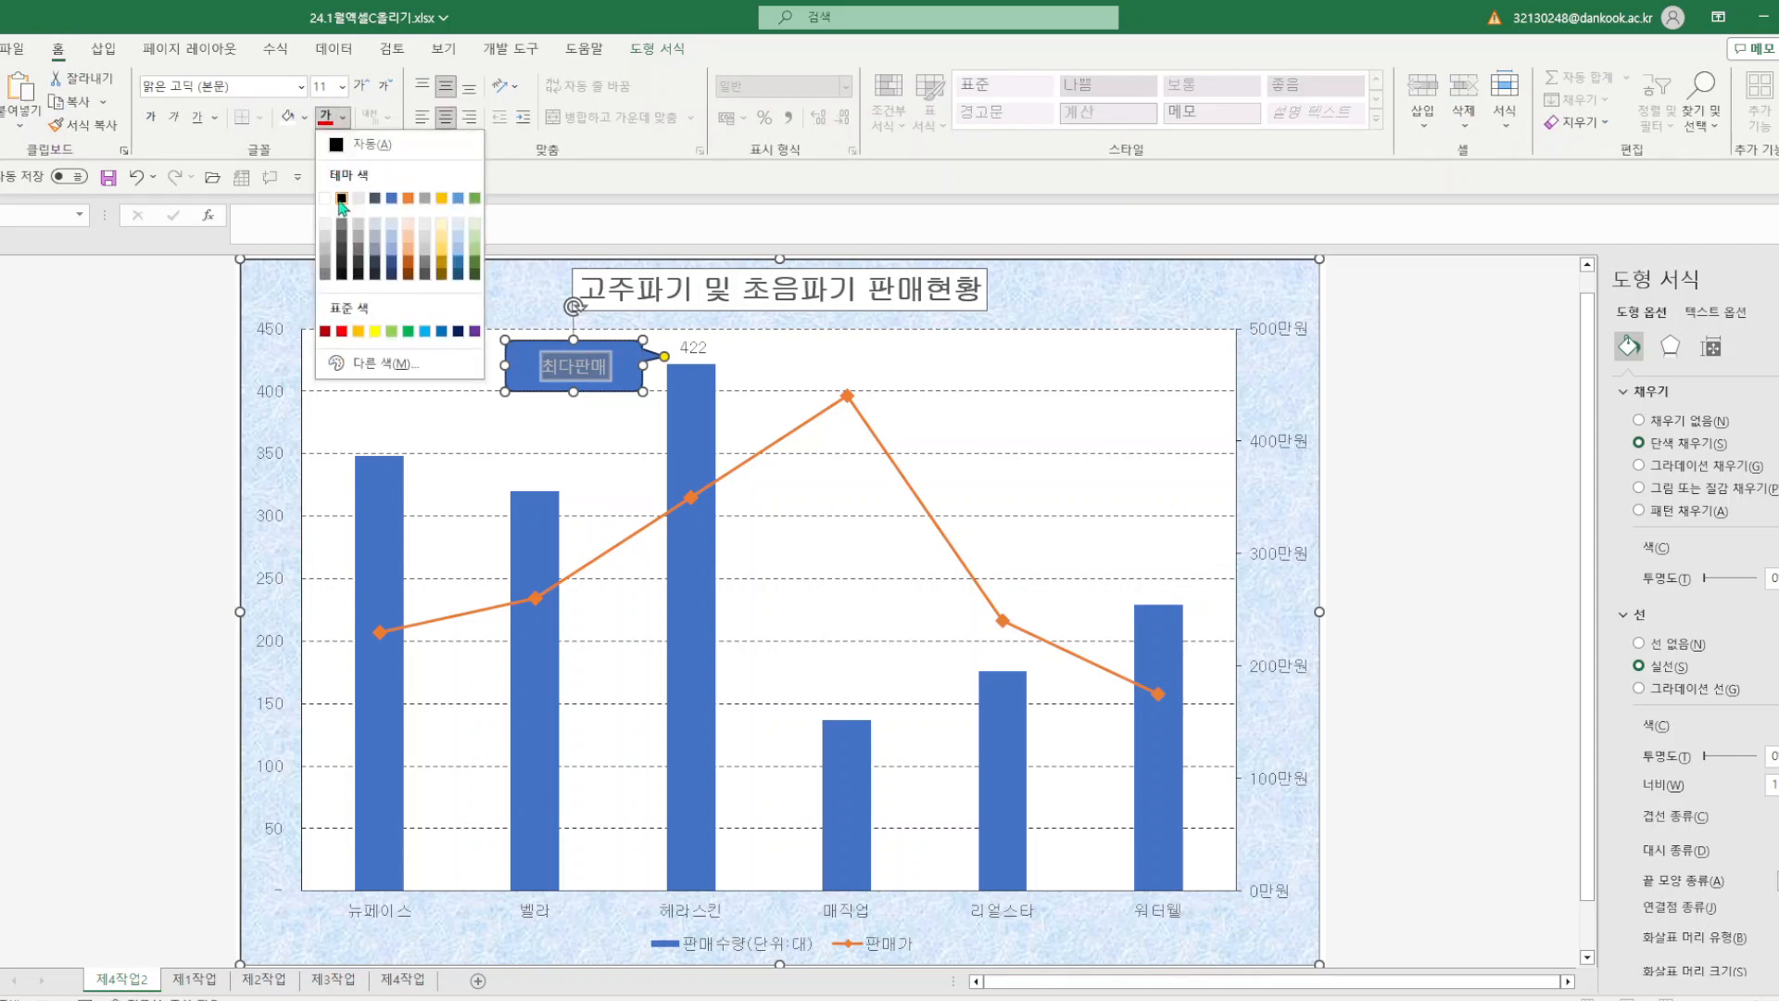
left_click(343, 146)
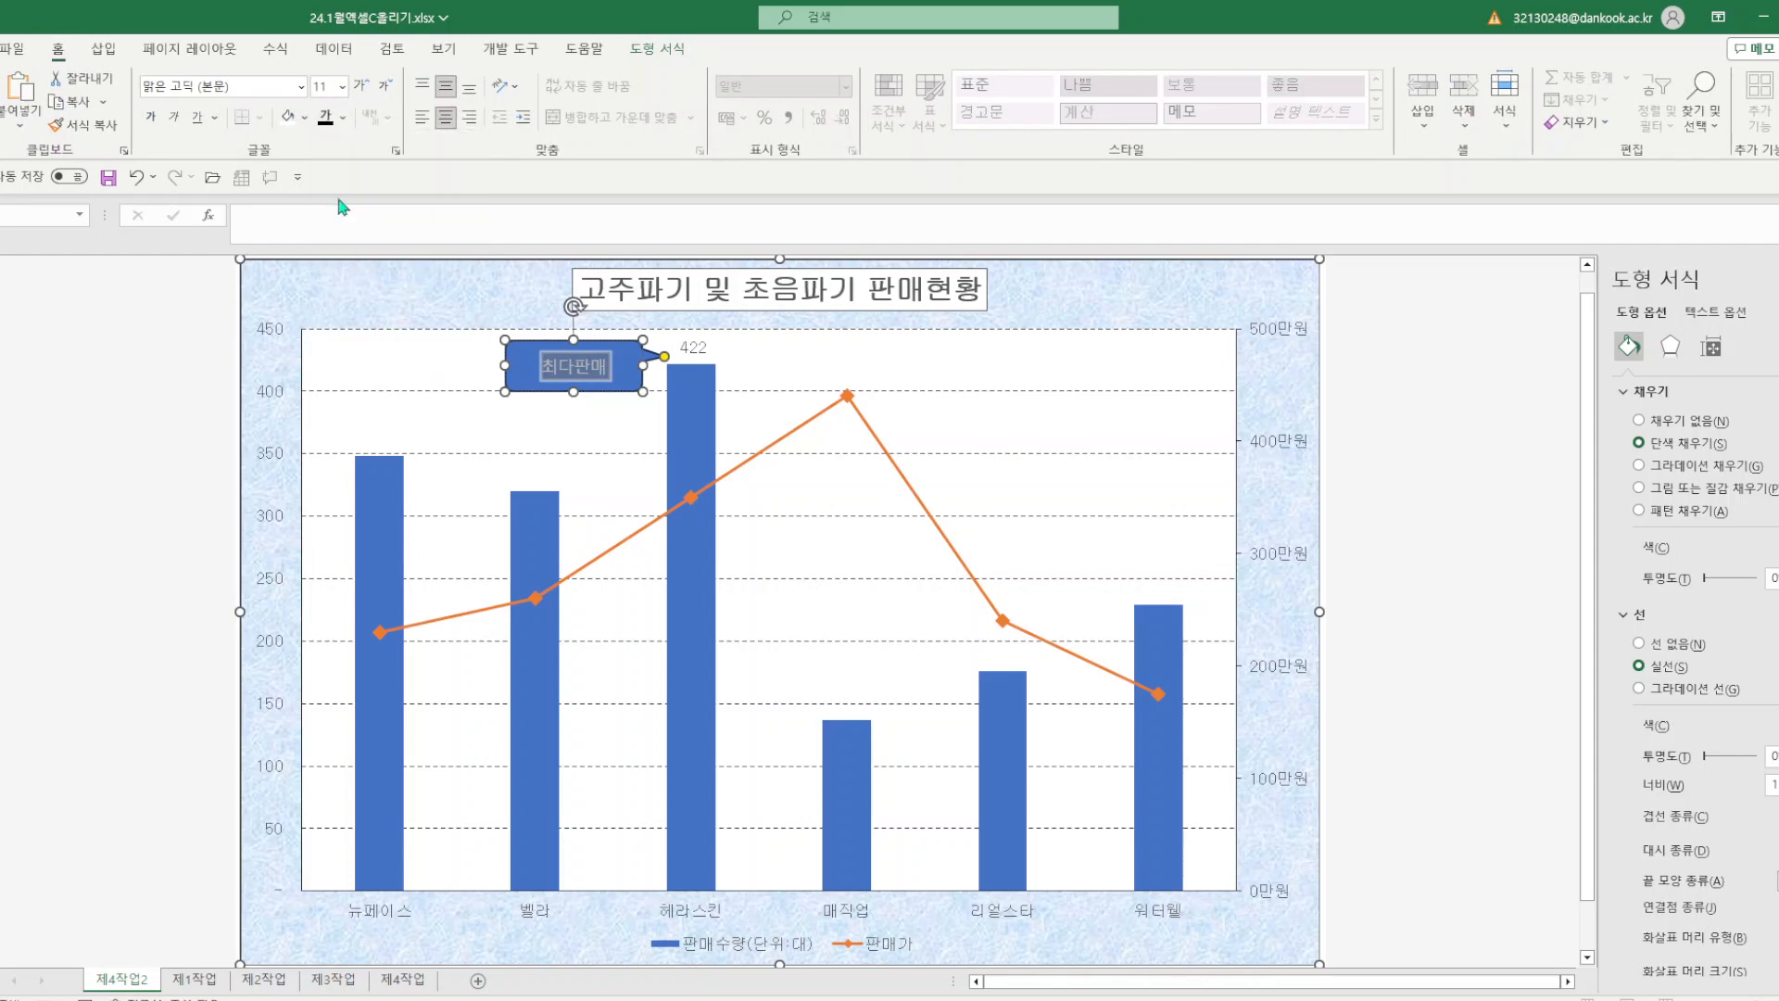
left_click(658, 49)
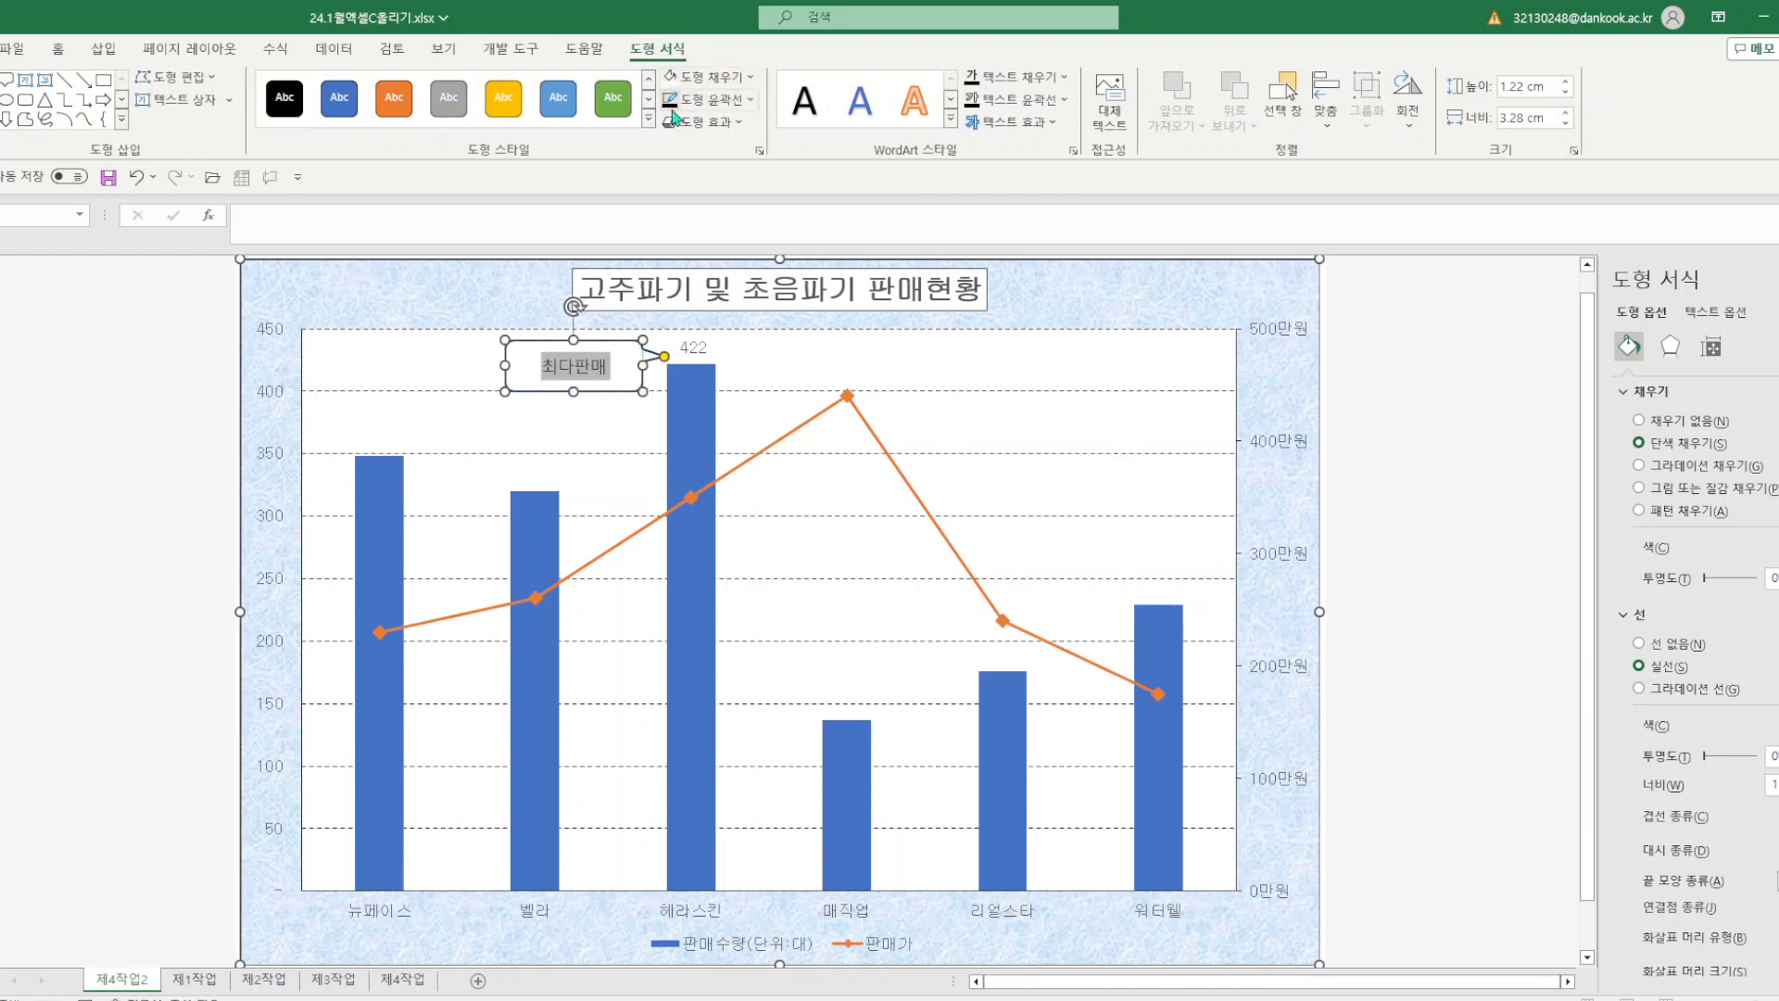
left_click(837, 366)
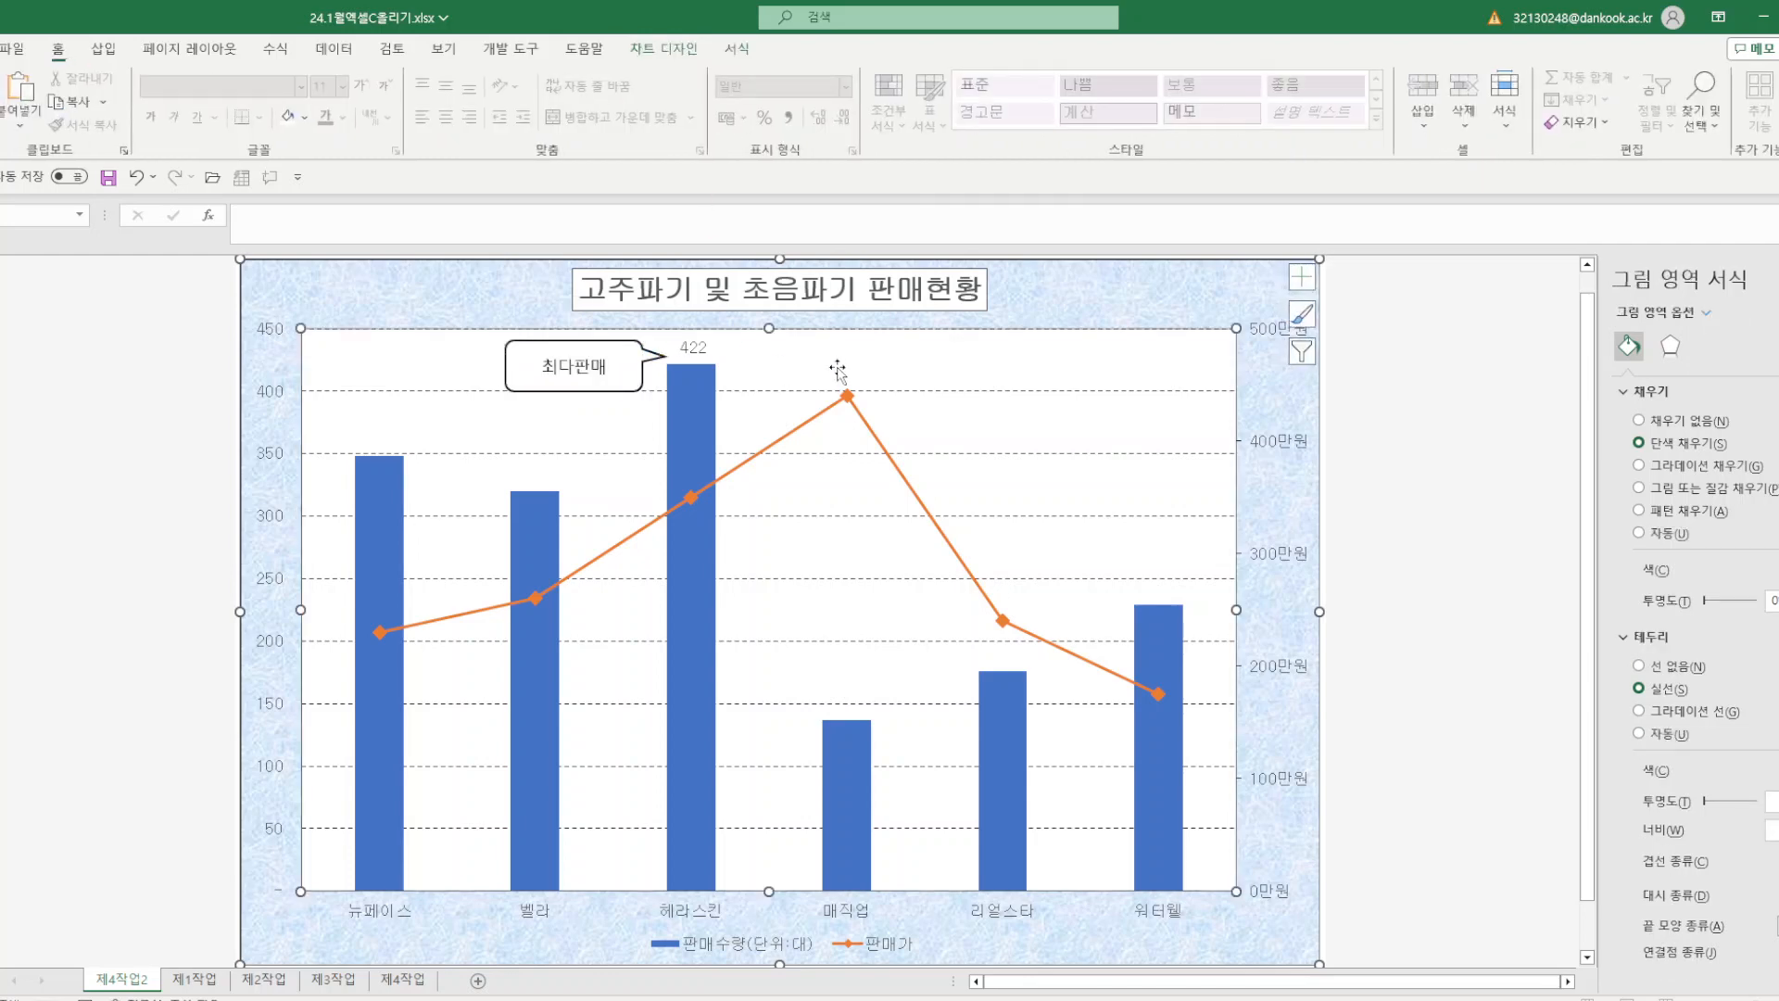
- Apply quick Layout 3 to the 제4작업2 chart and save the workbook
left_click(109, 177)
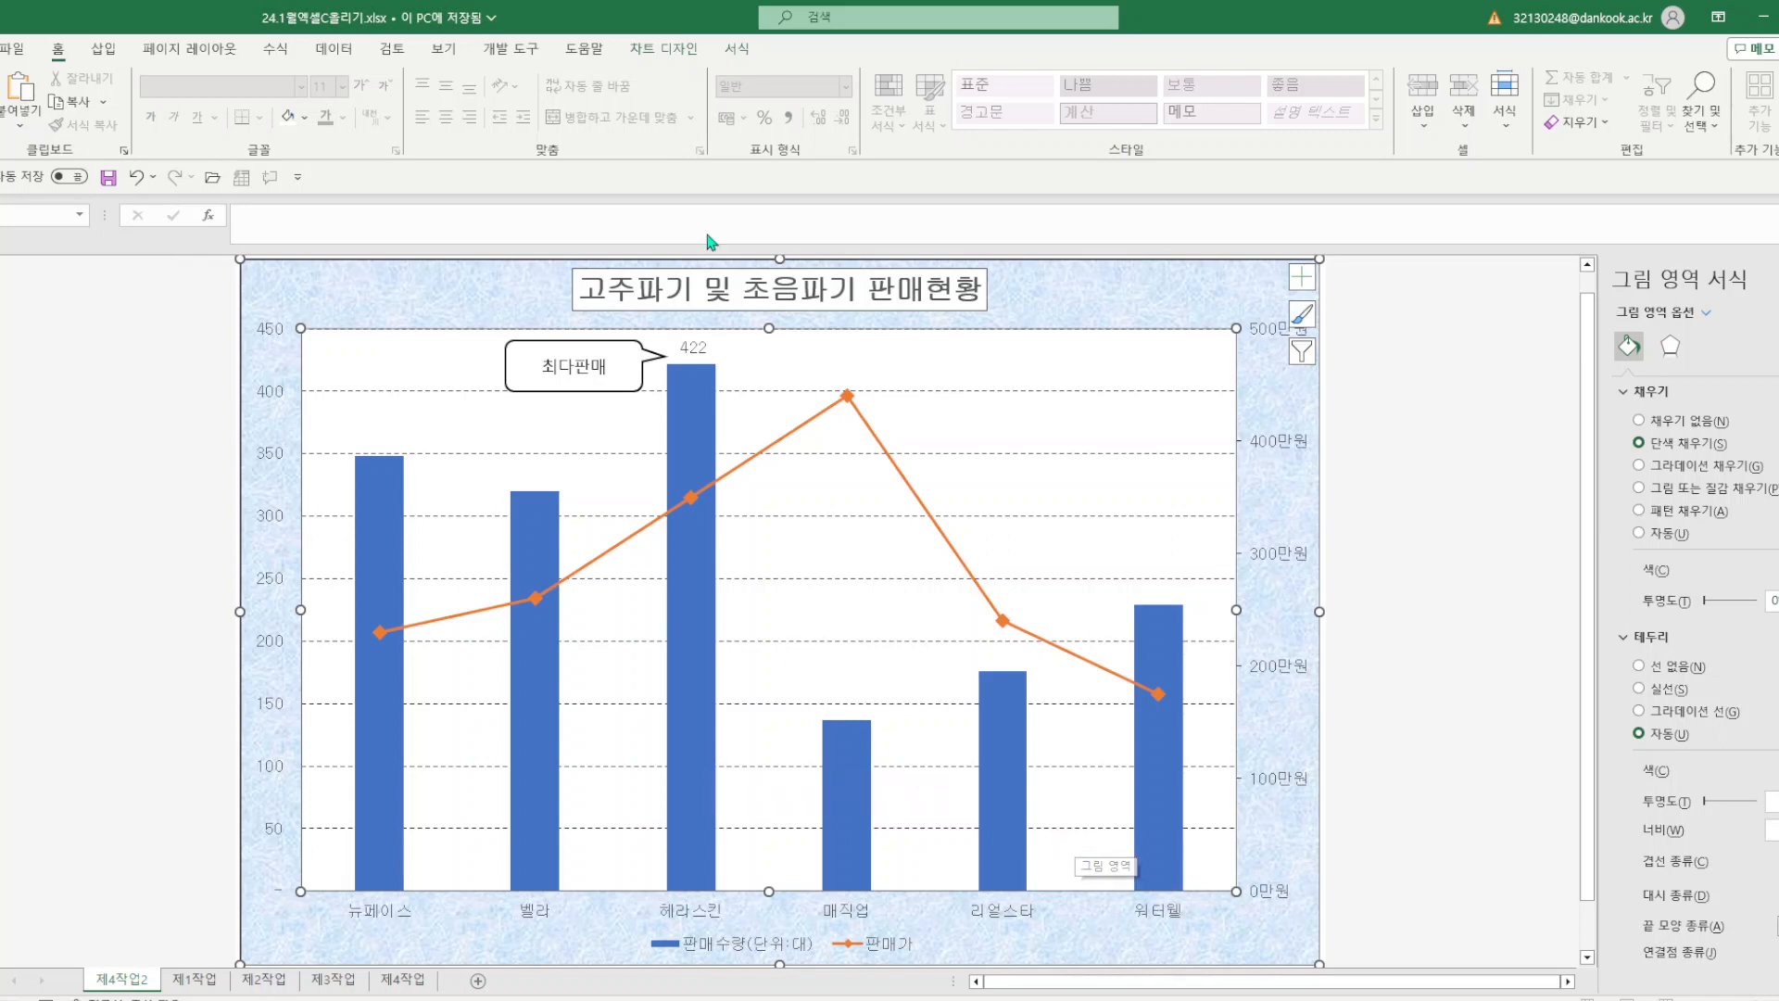
left_click(663, 48)
left_click(80, 100)
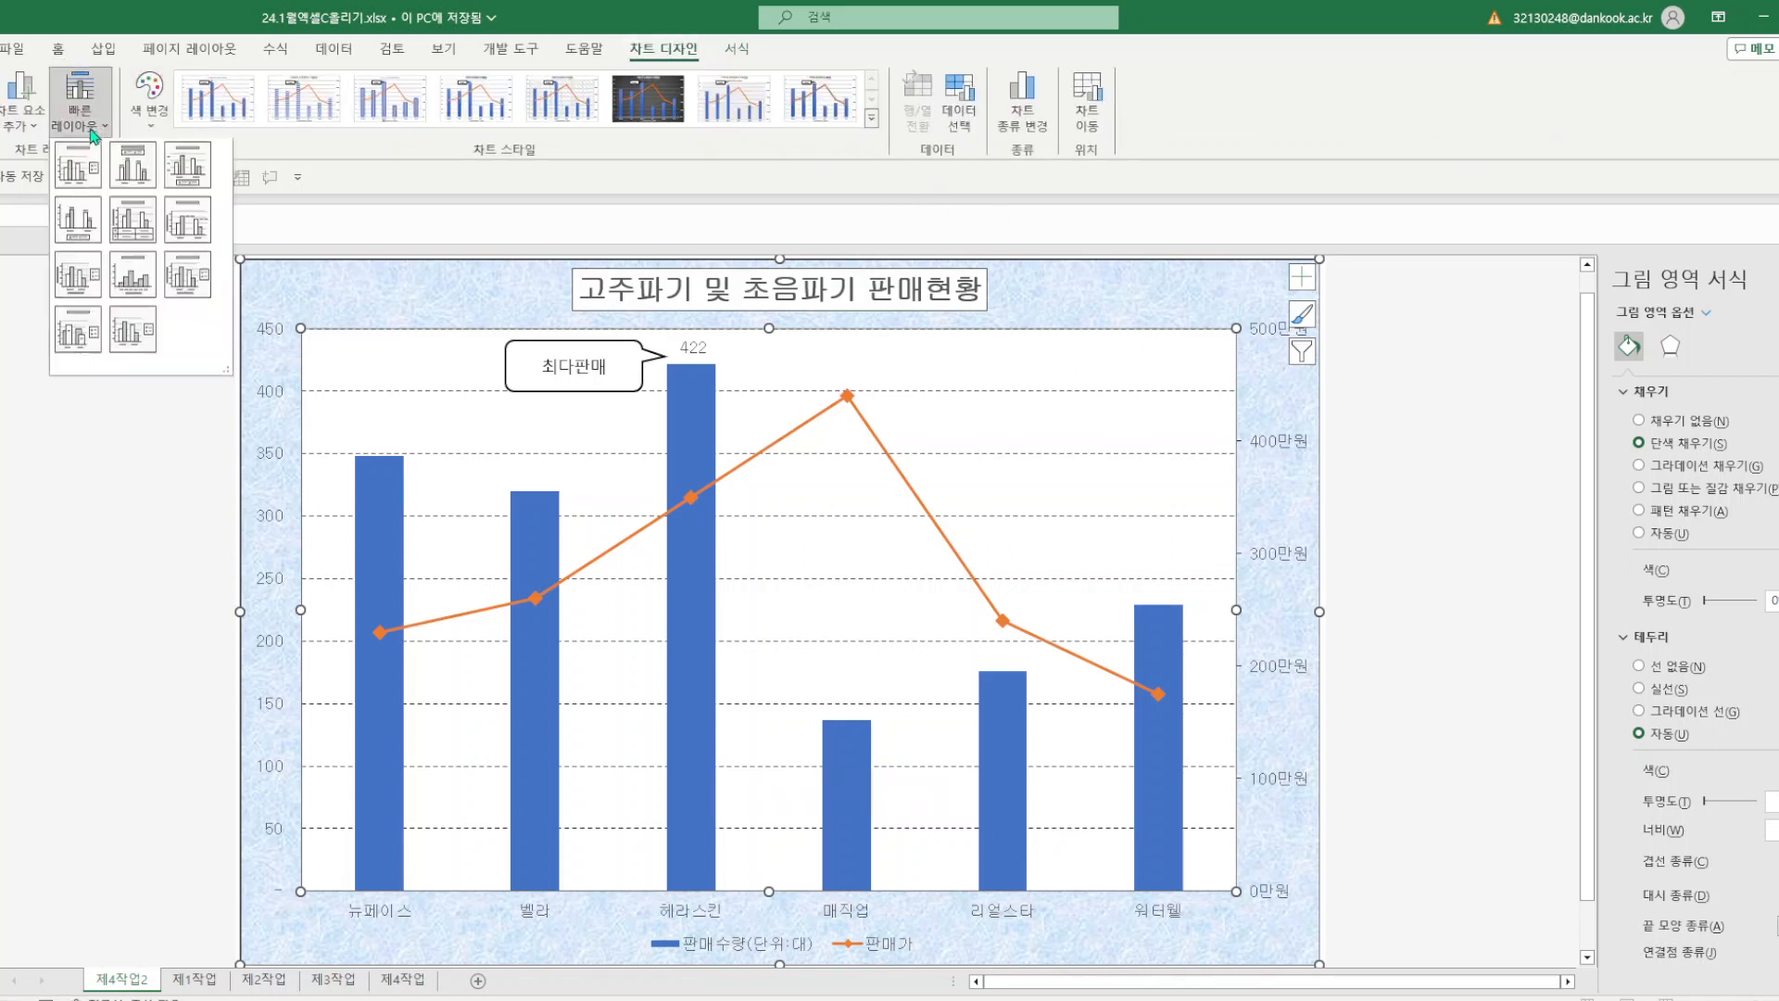
left_click(196, 183)
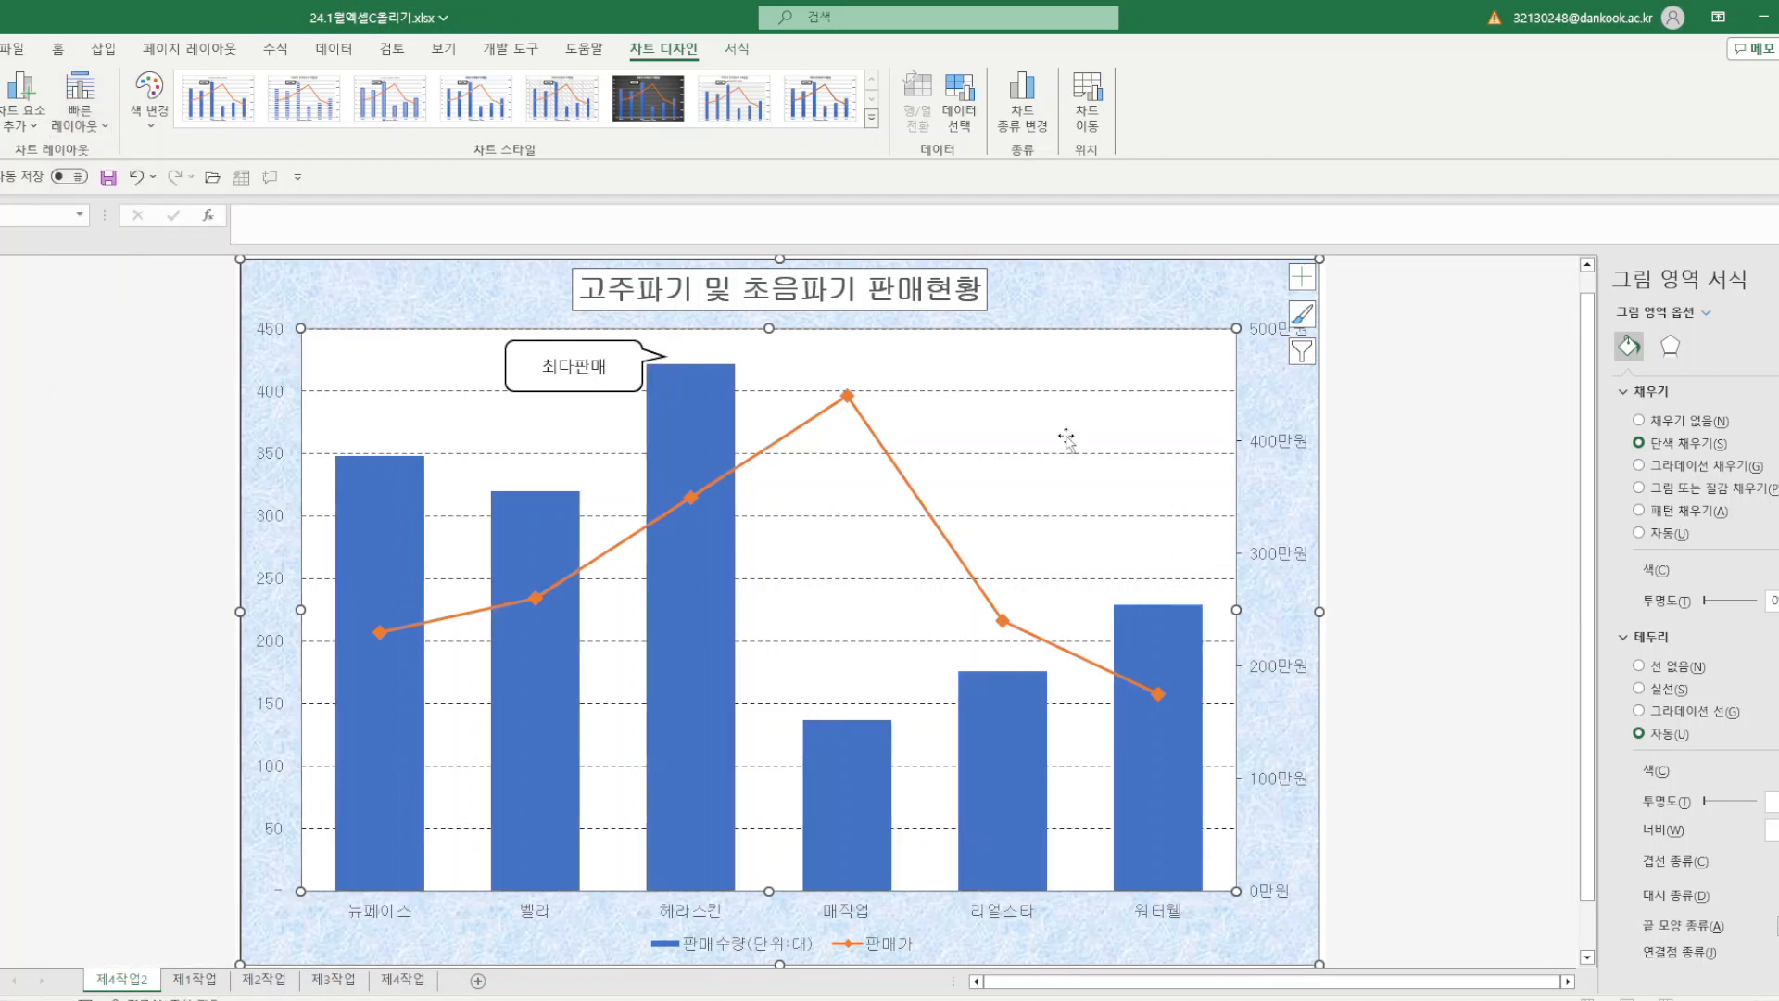
left_click(1486, 580)
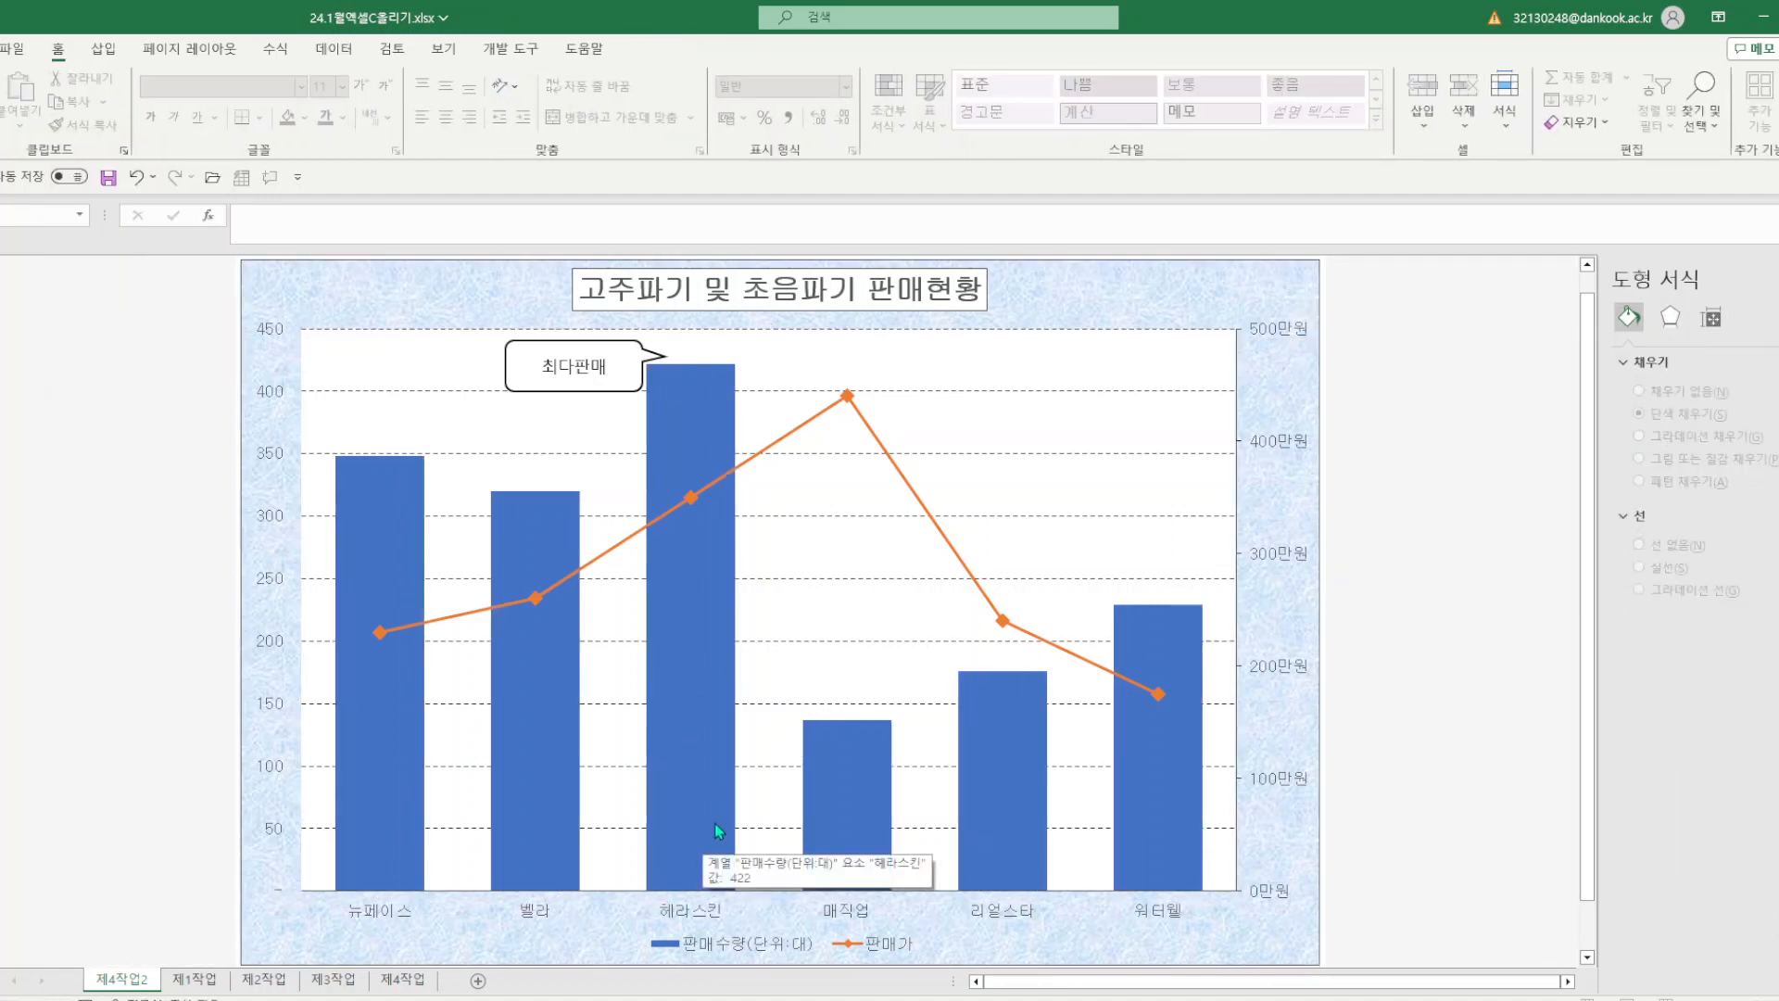
left_click(108, 177)
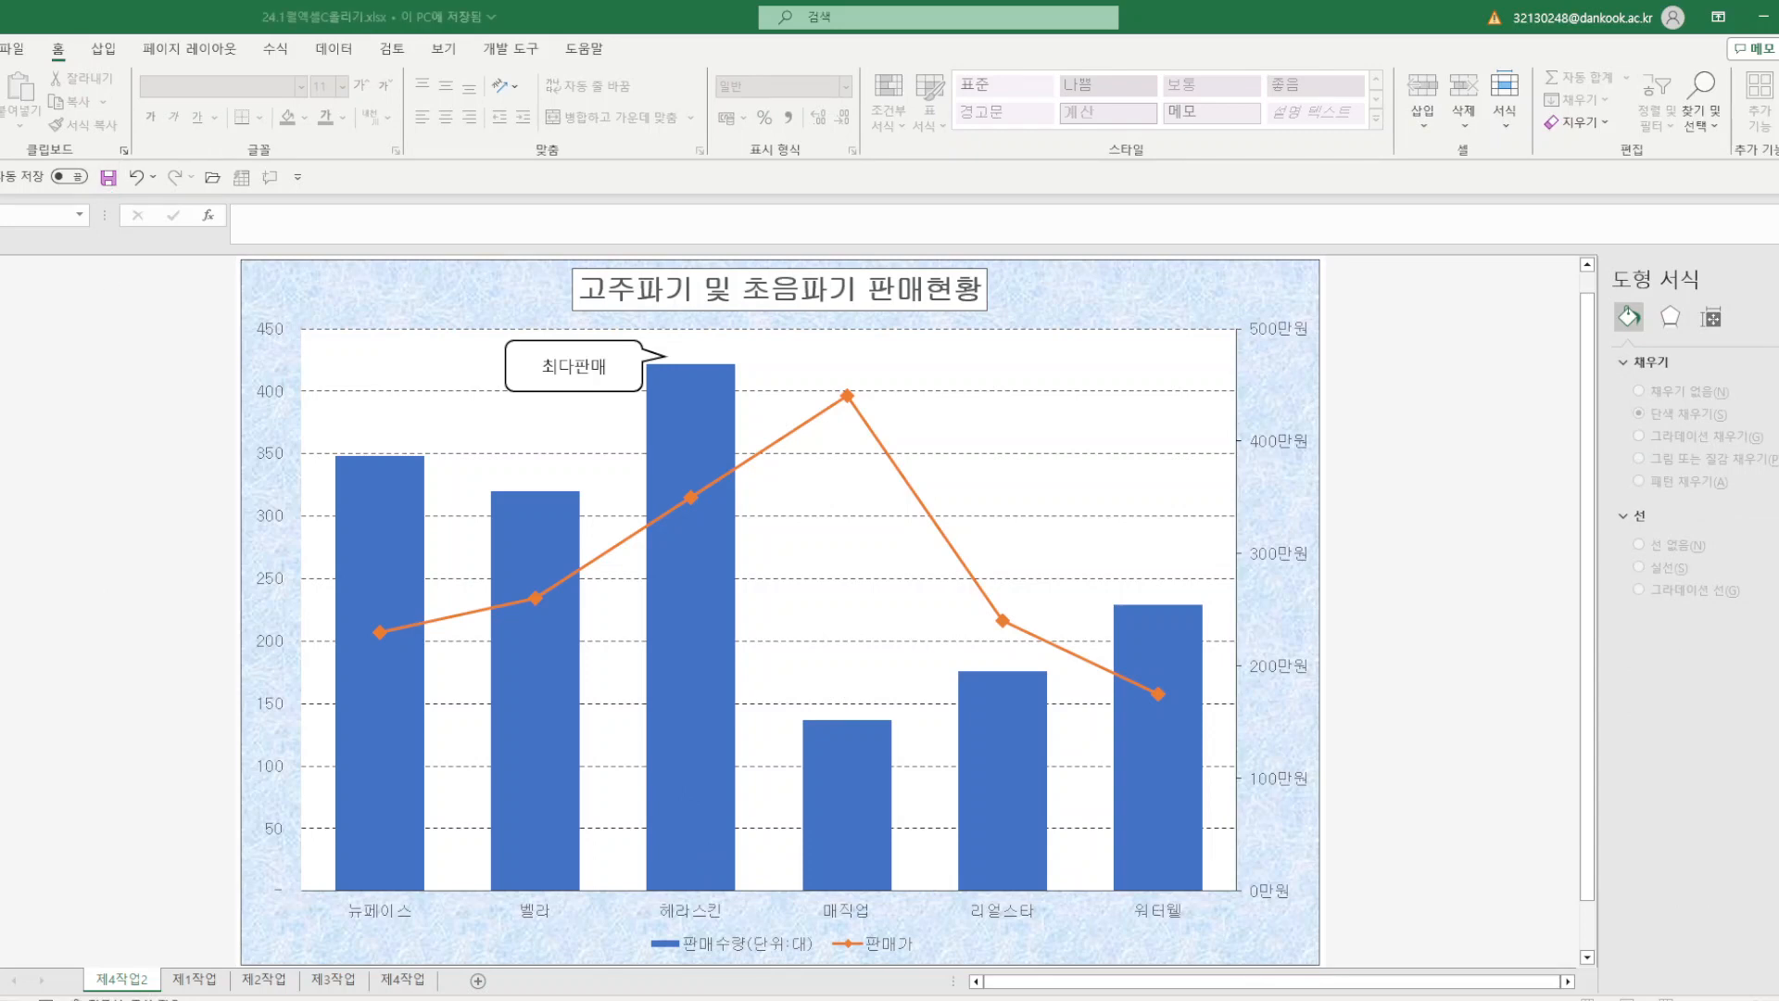
- Review the chart task conditions on the 제1작업 sheet, then delete that instruction picture
left_click(190, 980)
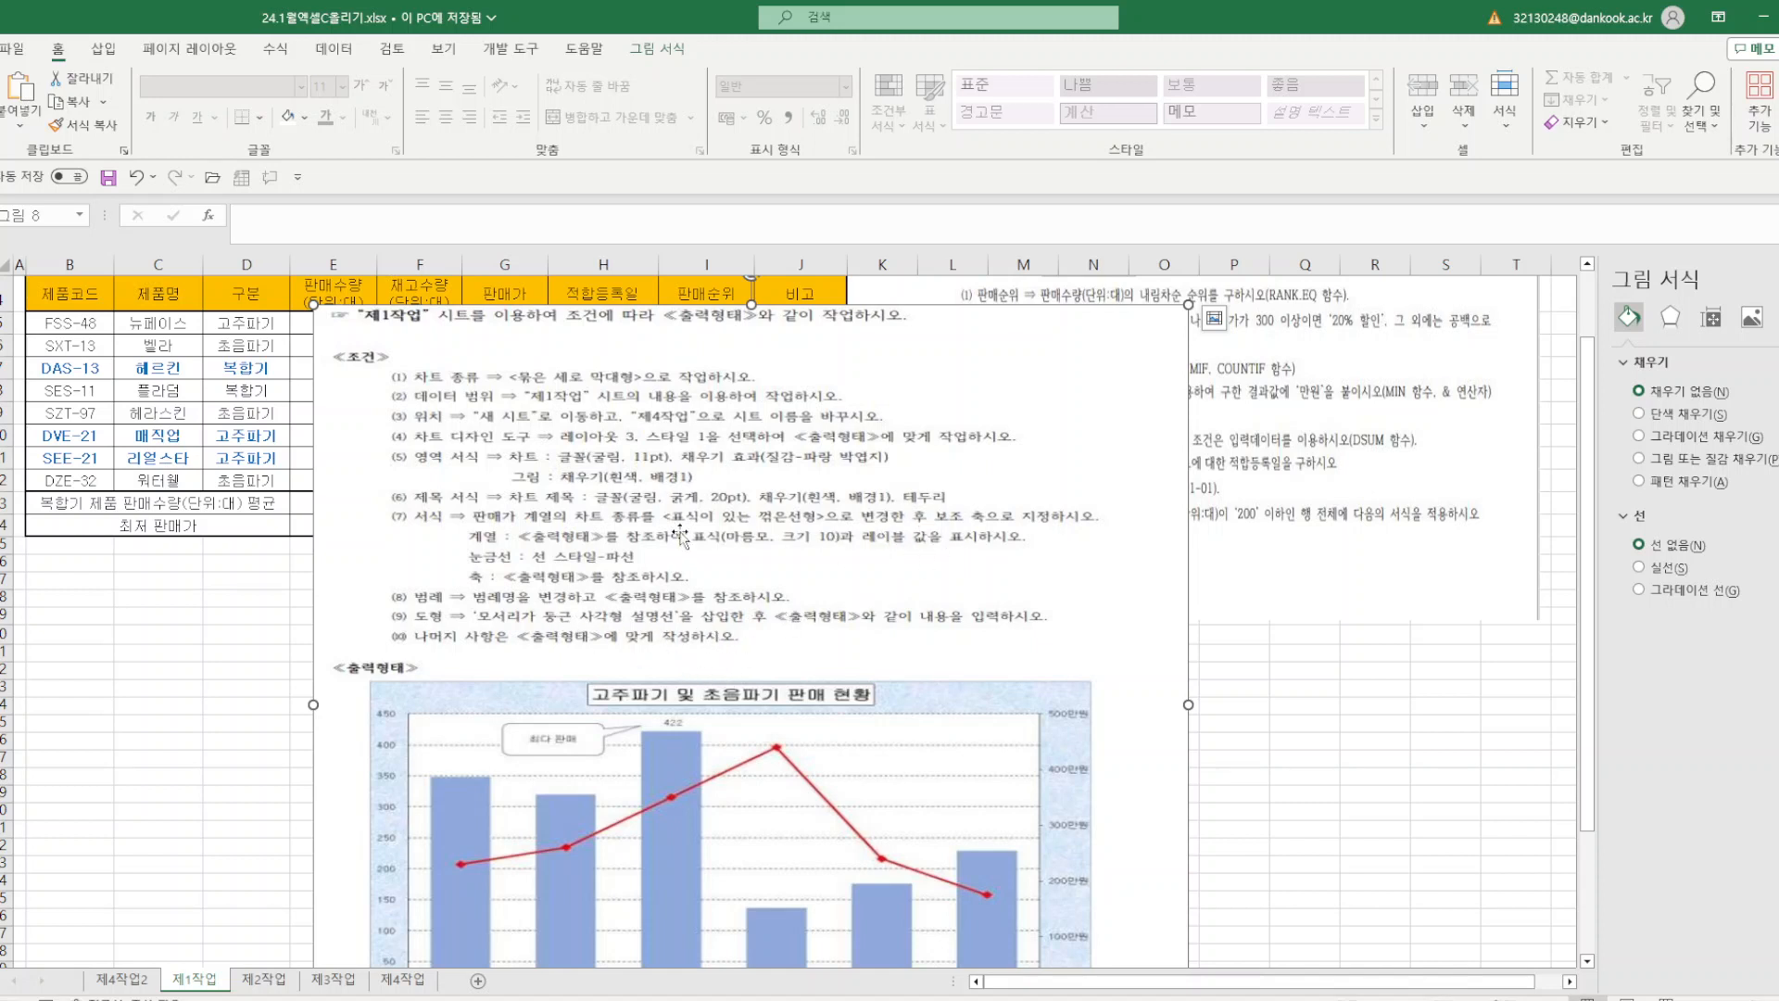
scroll(926, 633, "down", 2)
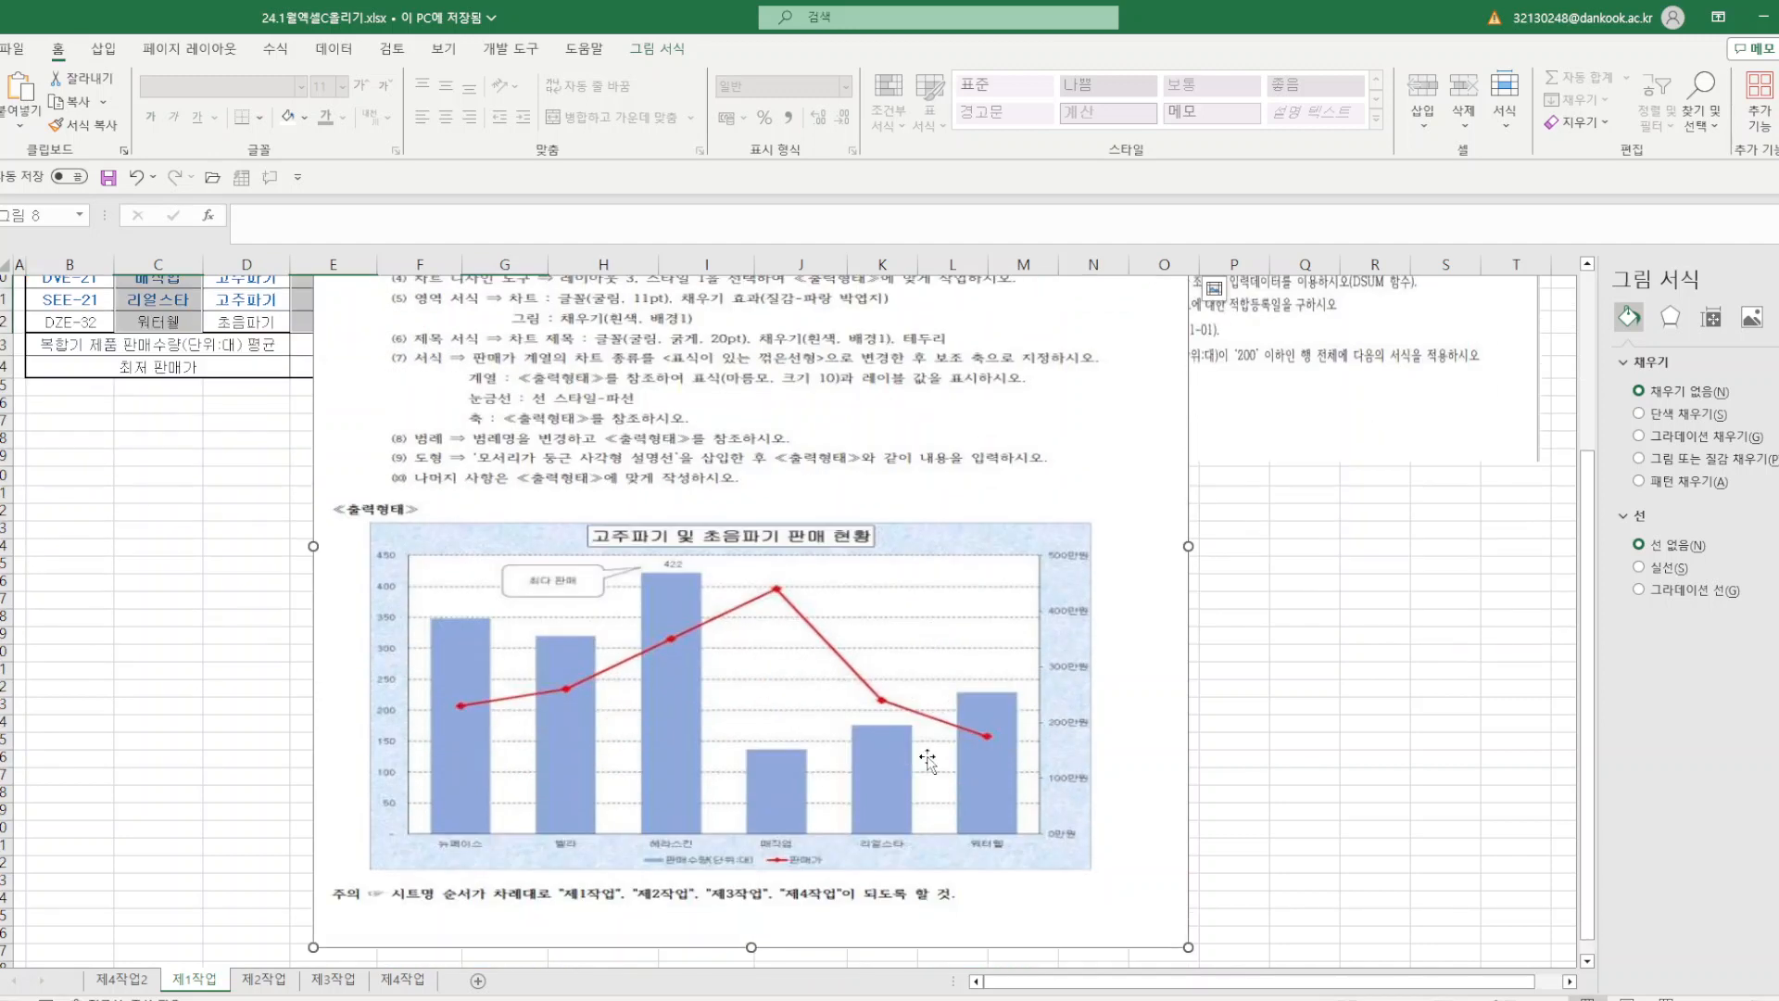
scroll(926, 760, "up", 3)
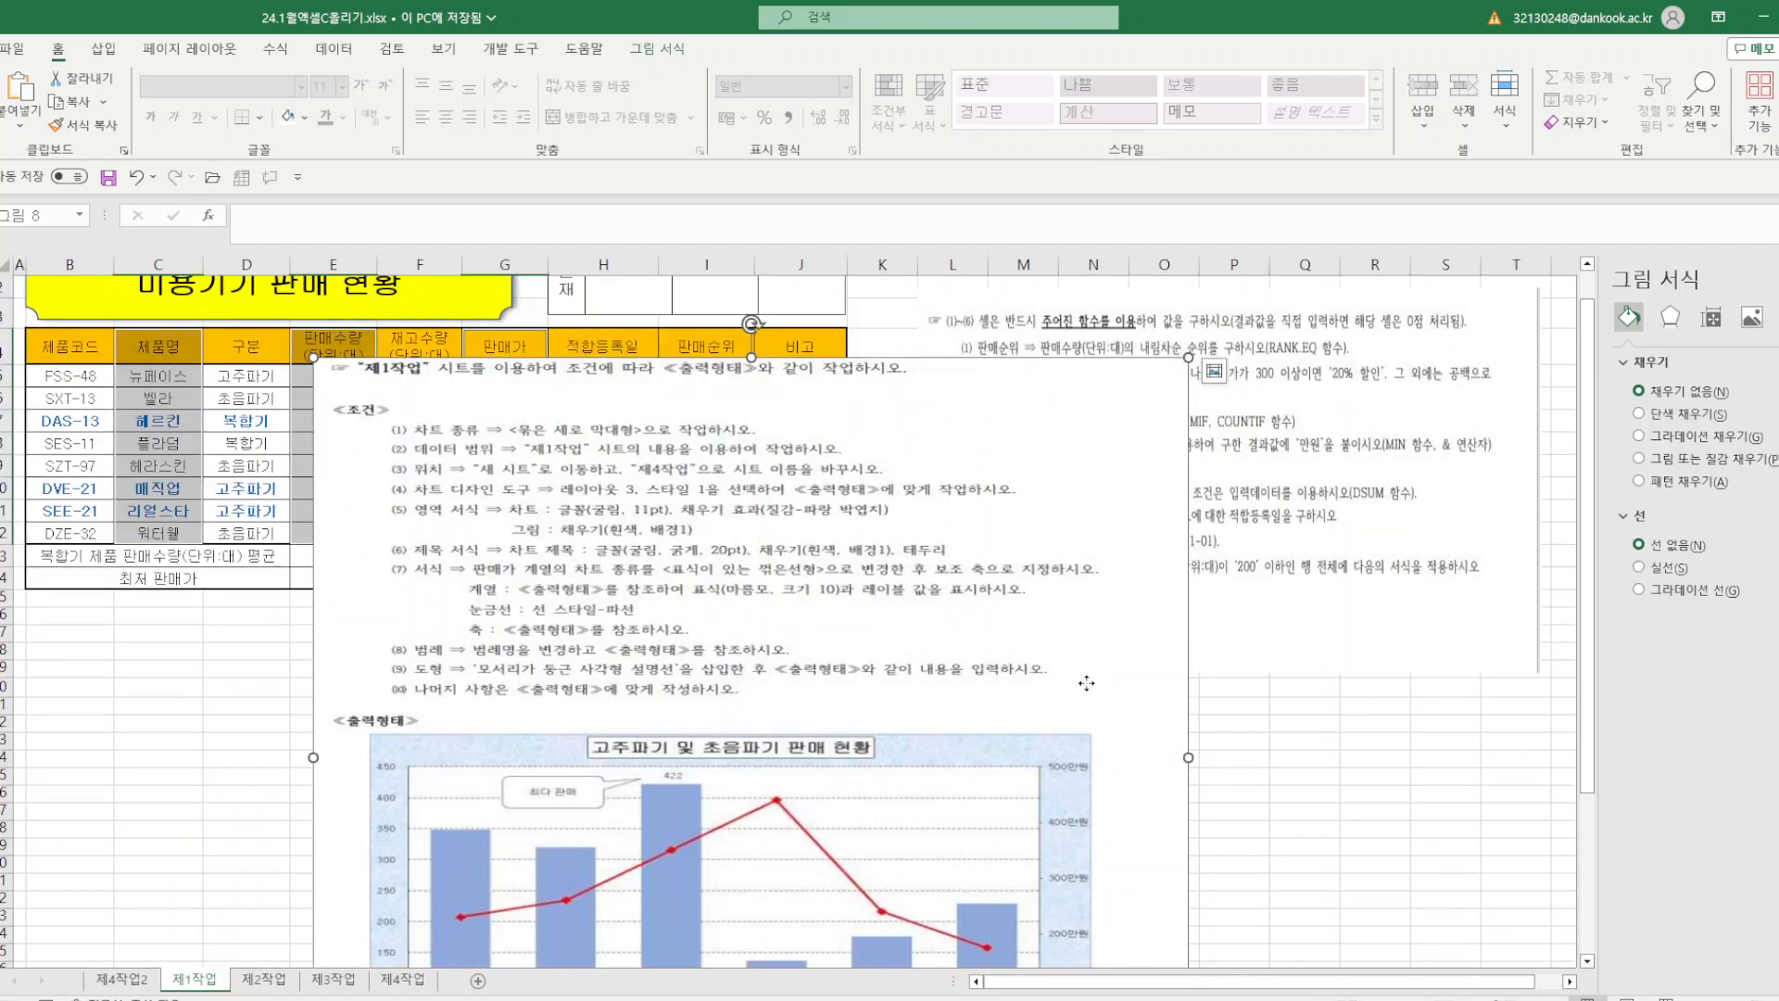
key("Delete")
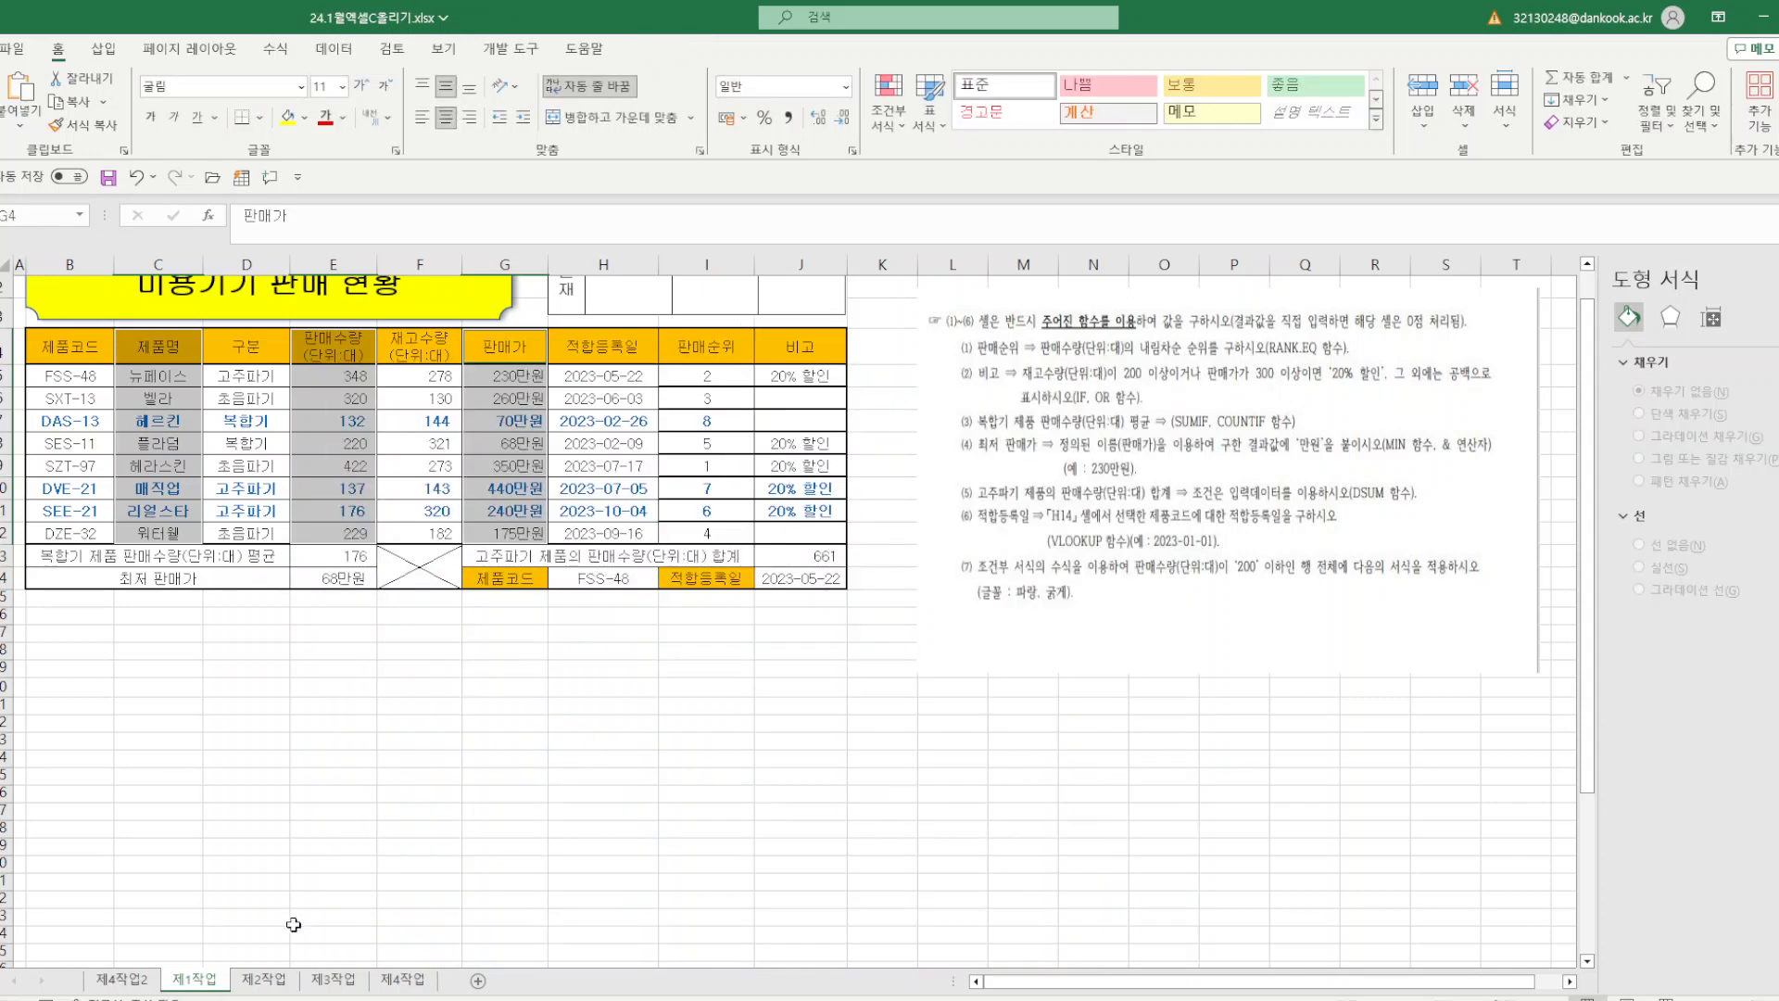
- Move the 제4작업2 sheet to the end of the sheet order, then clear the range selection on 제1작업
left_click(125, 980)
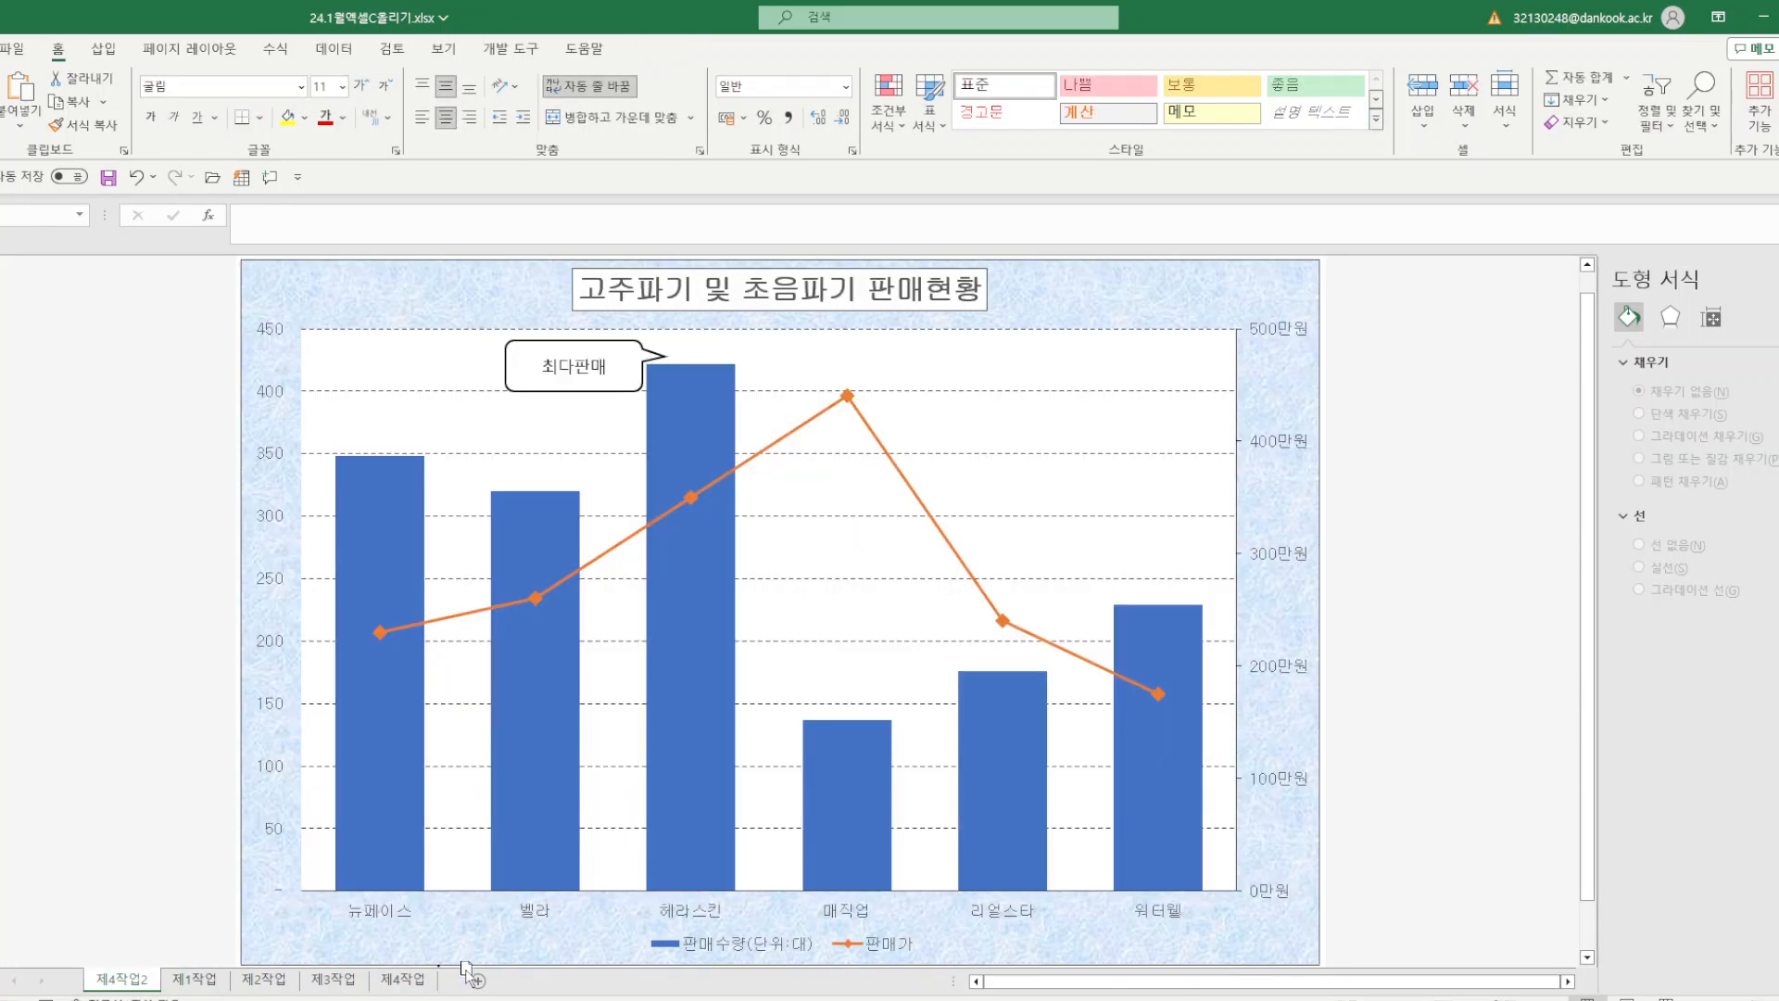
left_click_drag(466, 970, 466, 970)
left_click(117, 982)
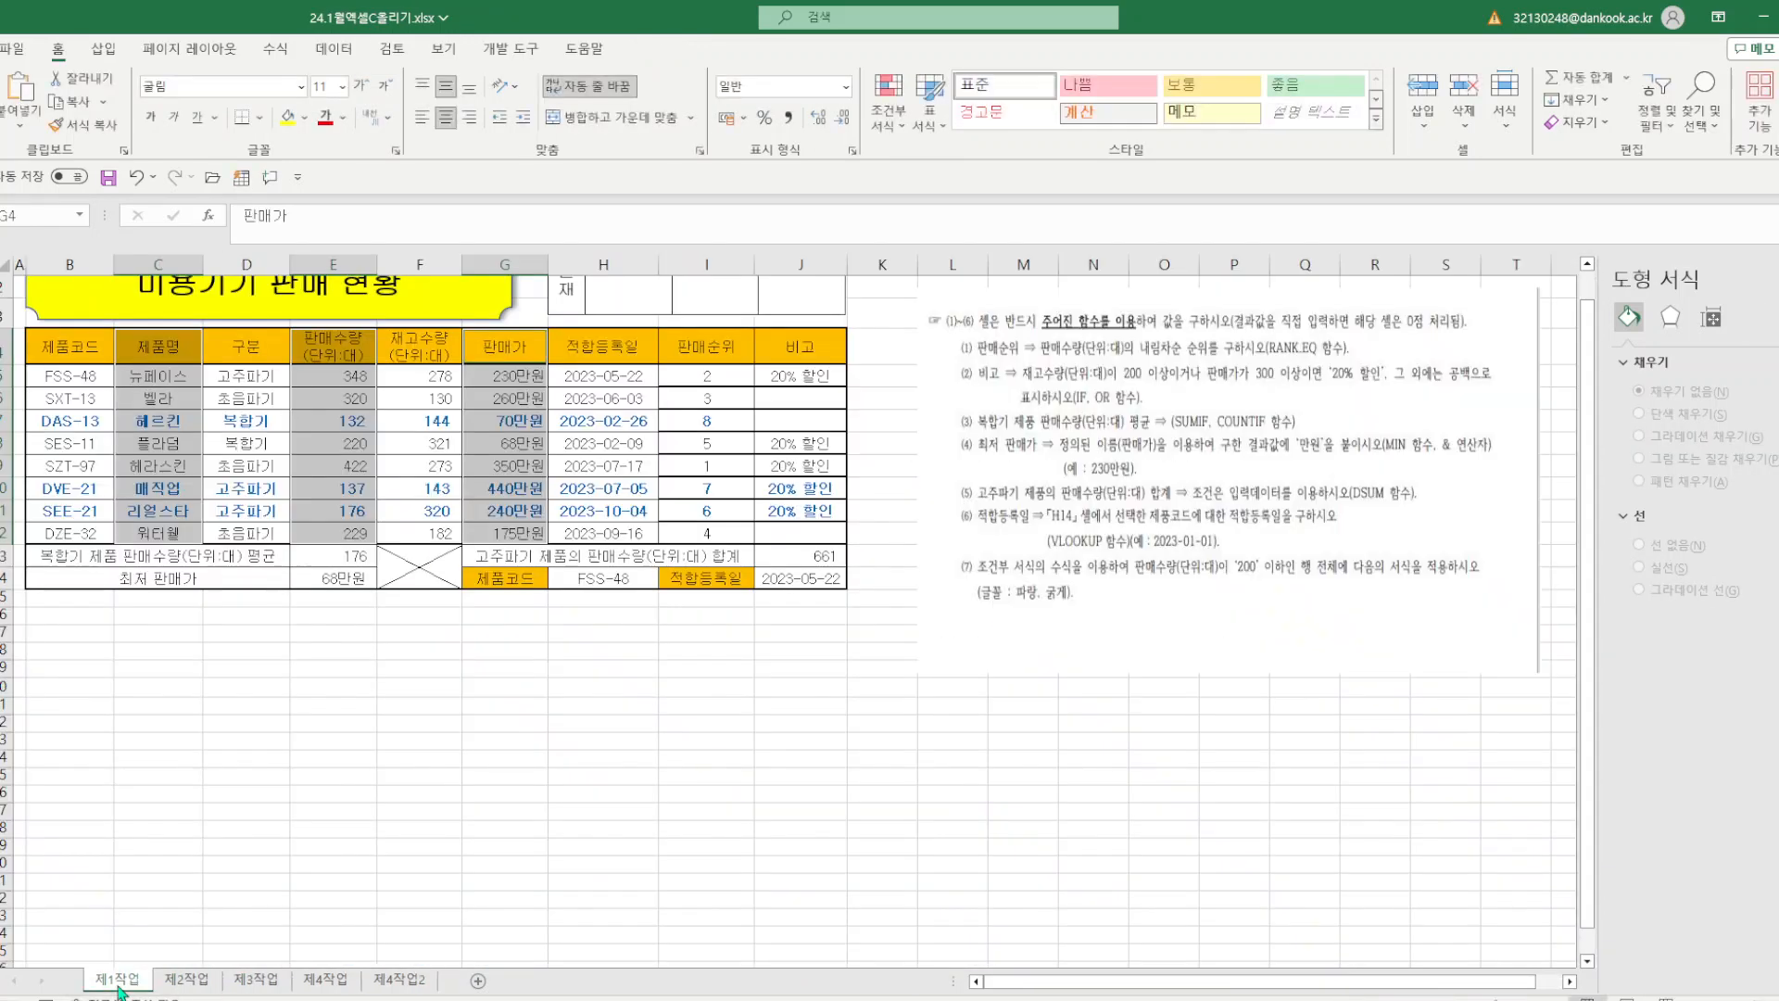
left_click(497, 935)
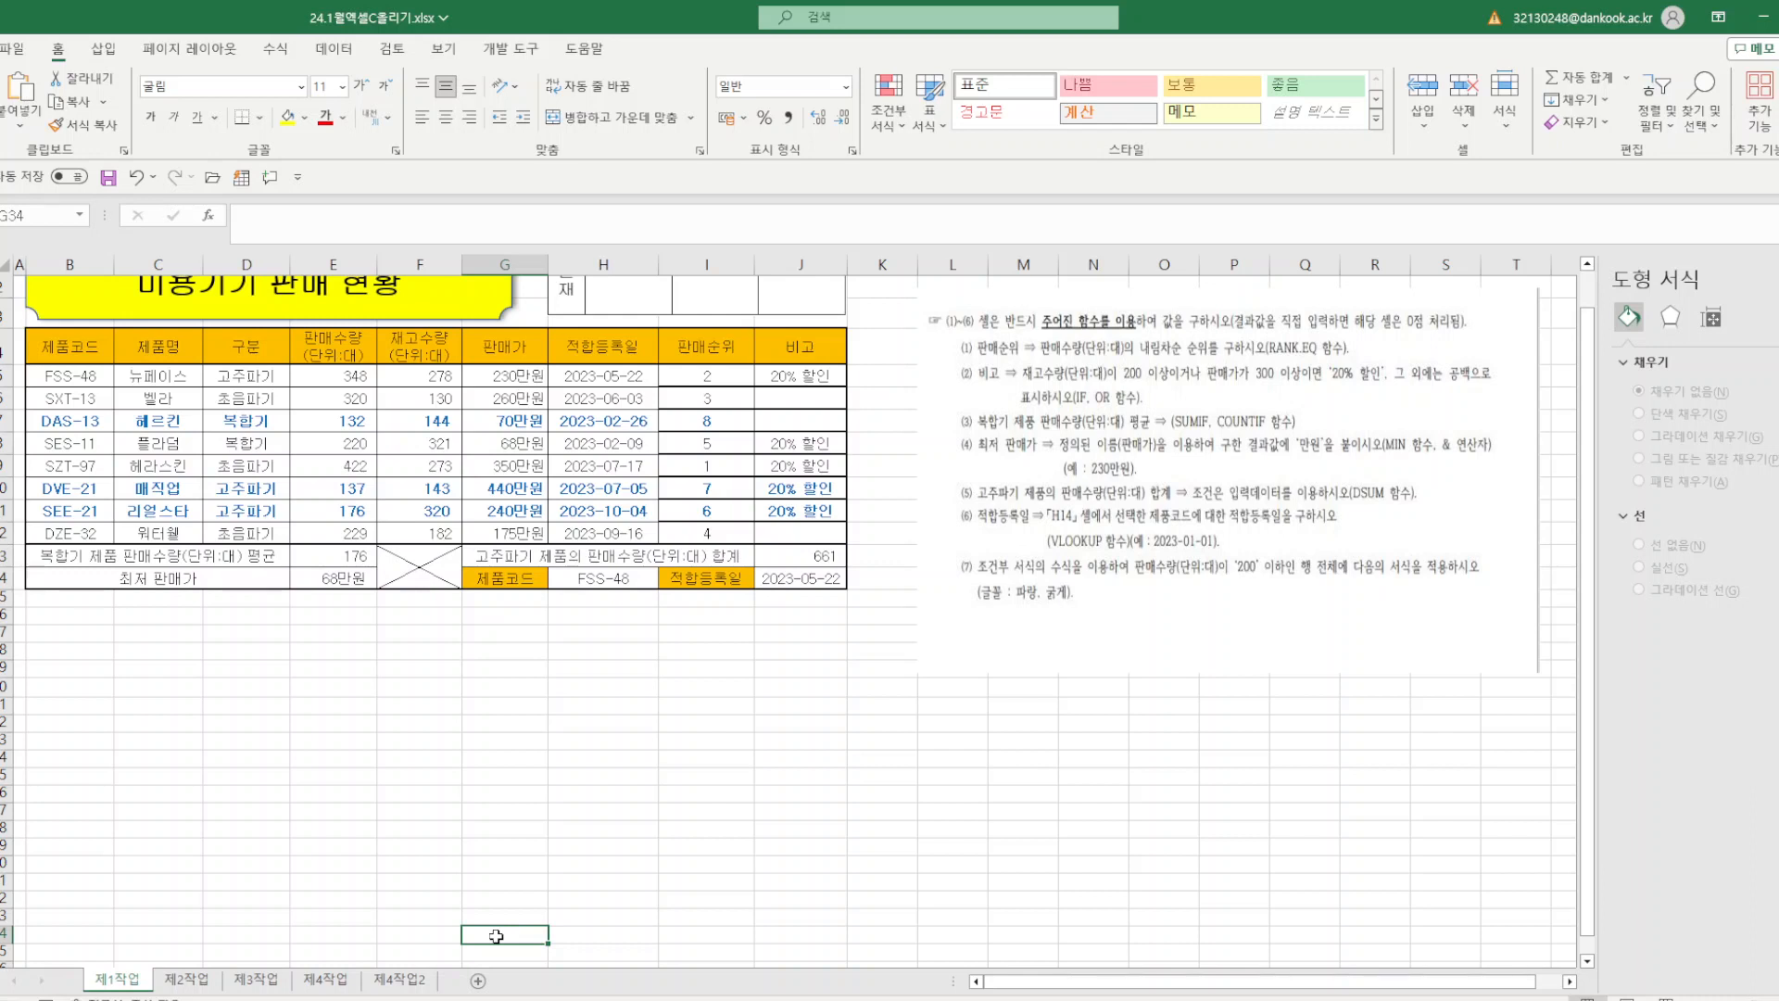
- Review the finished 제2작업, 제3작업 and 제4작업 sheets in order and return to 제1작업
left_click(186, 980)
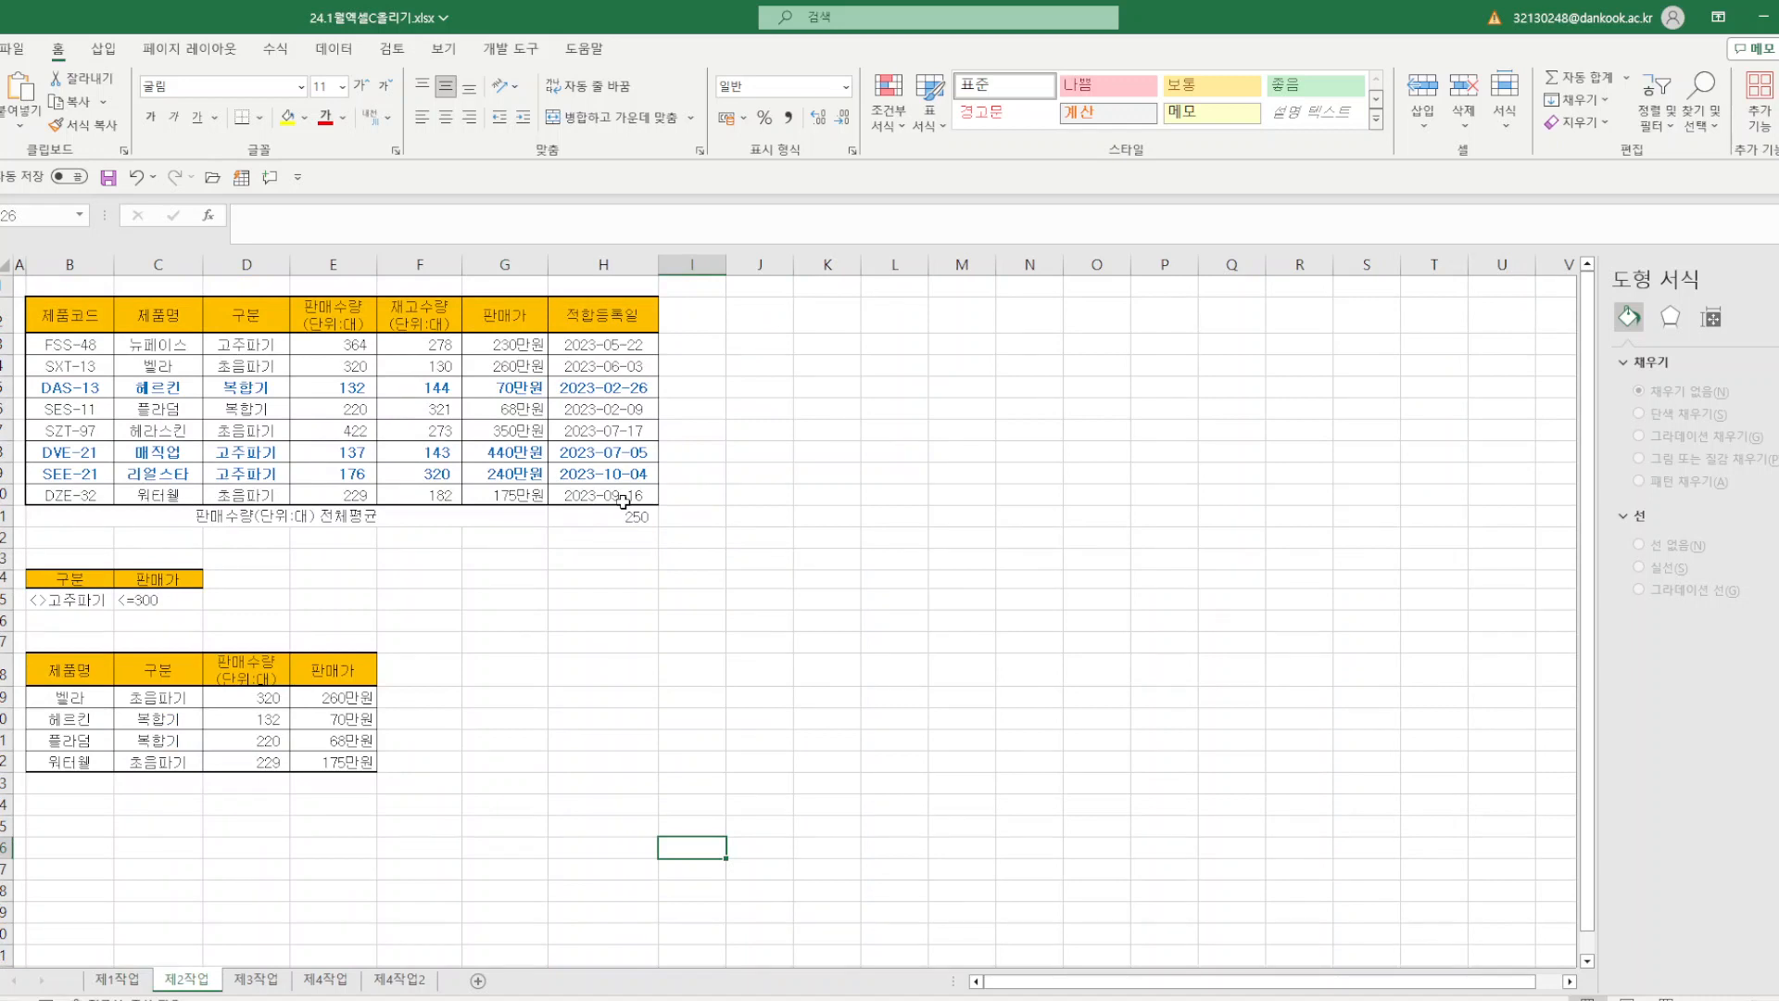
left_click(256, 979)
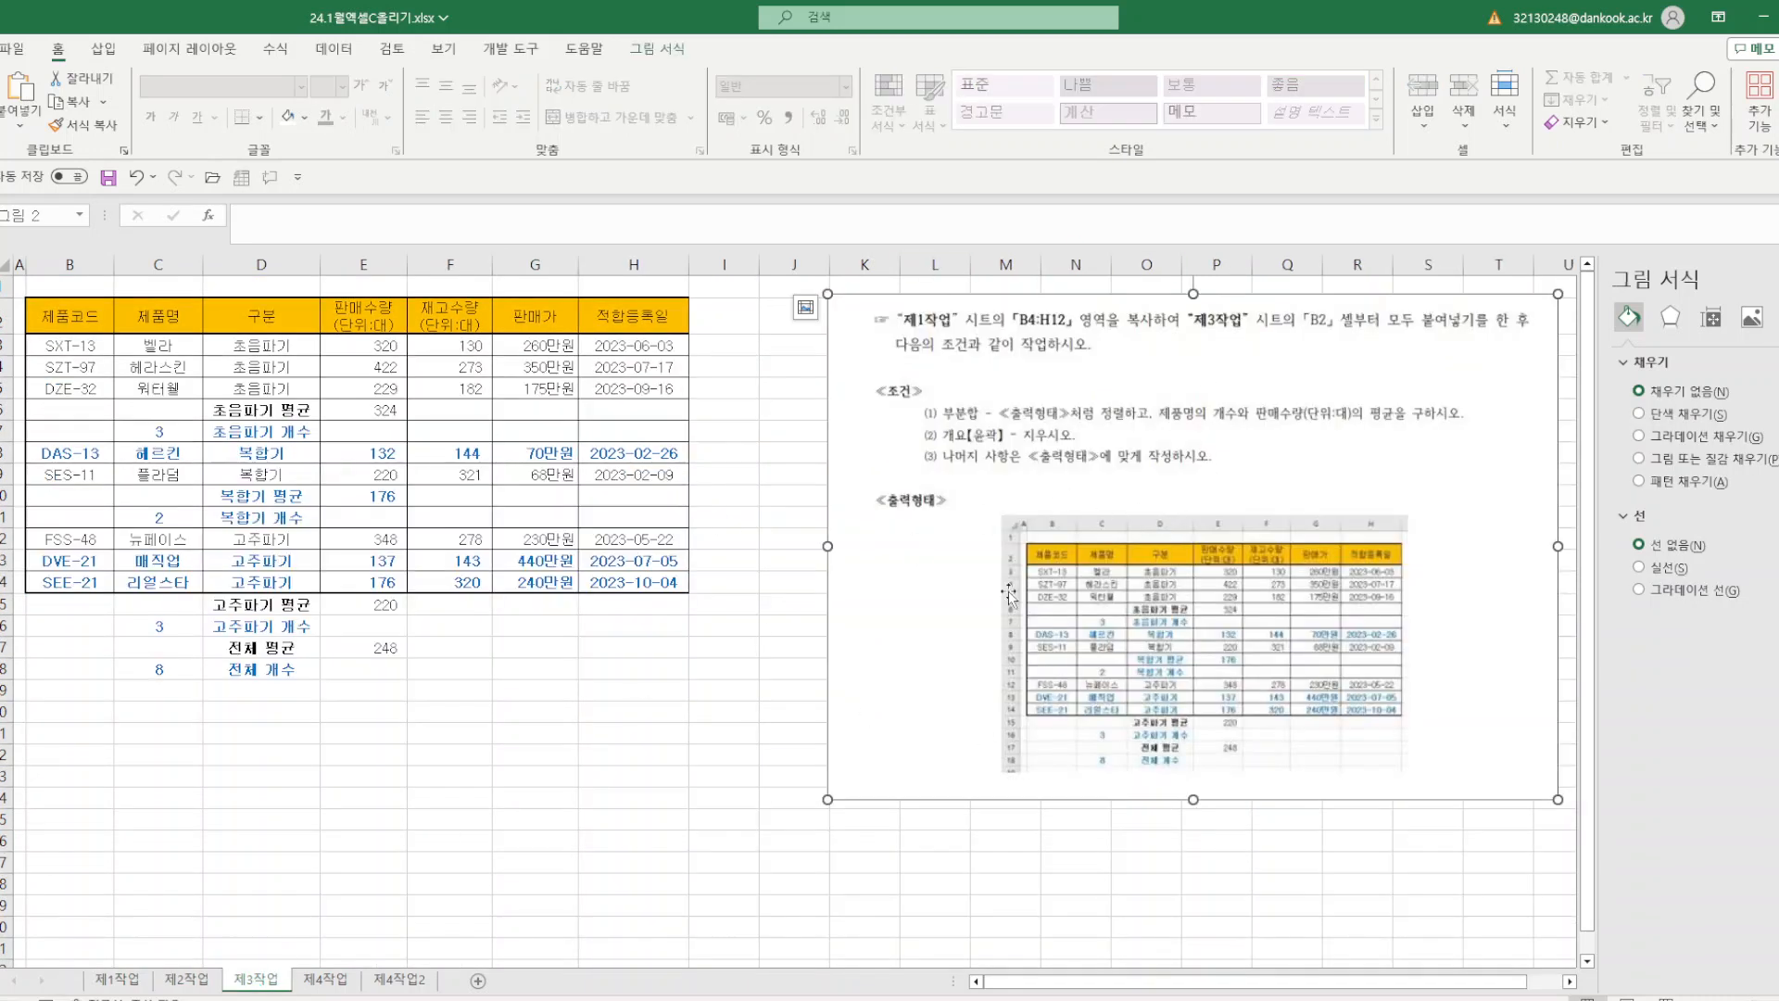
left_click(336, 981)
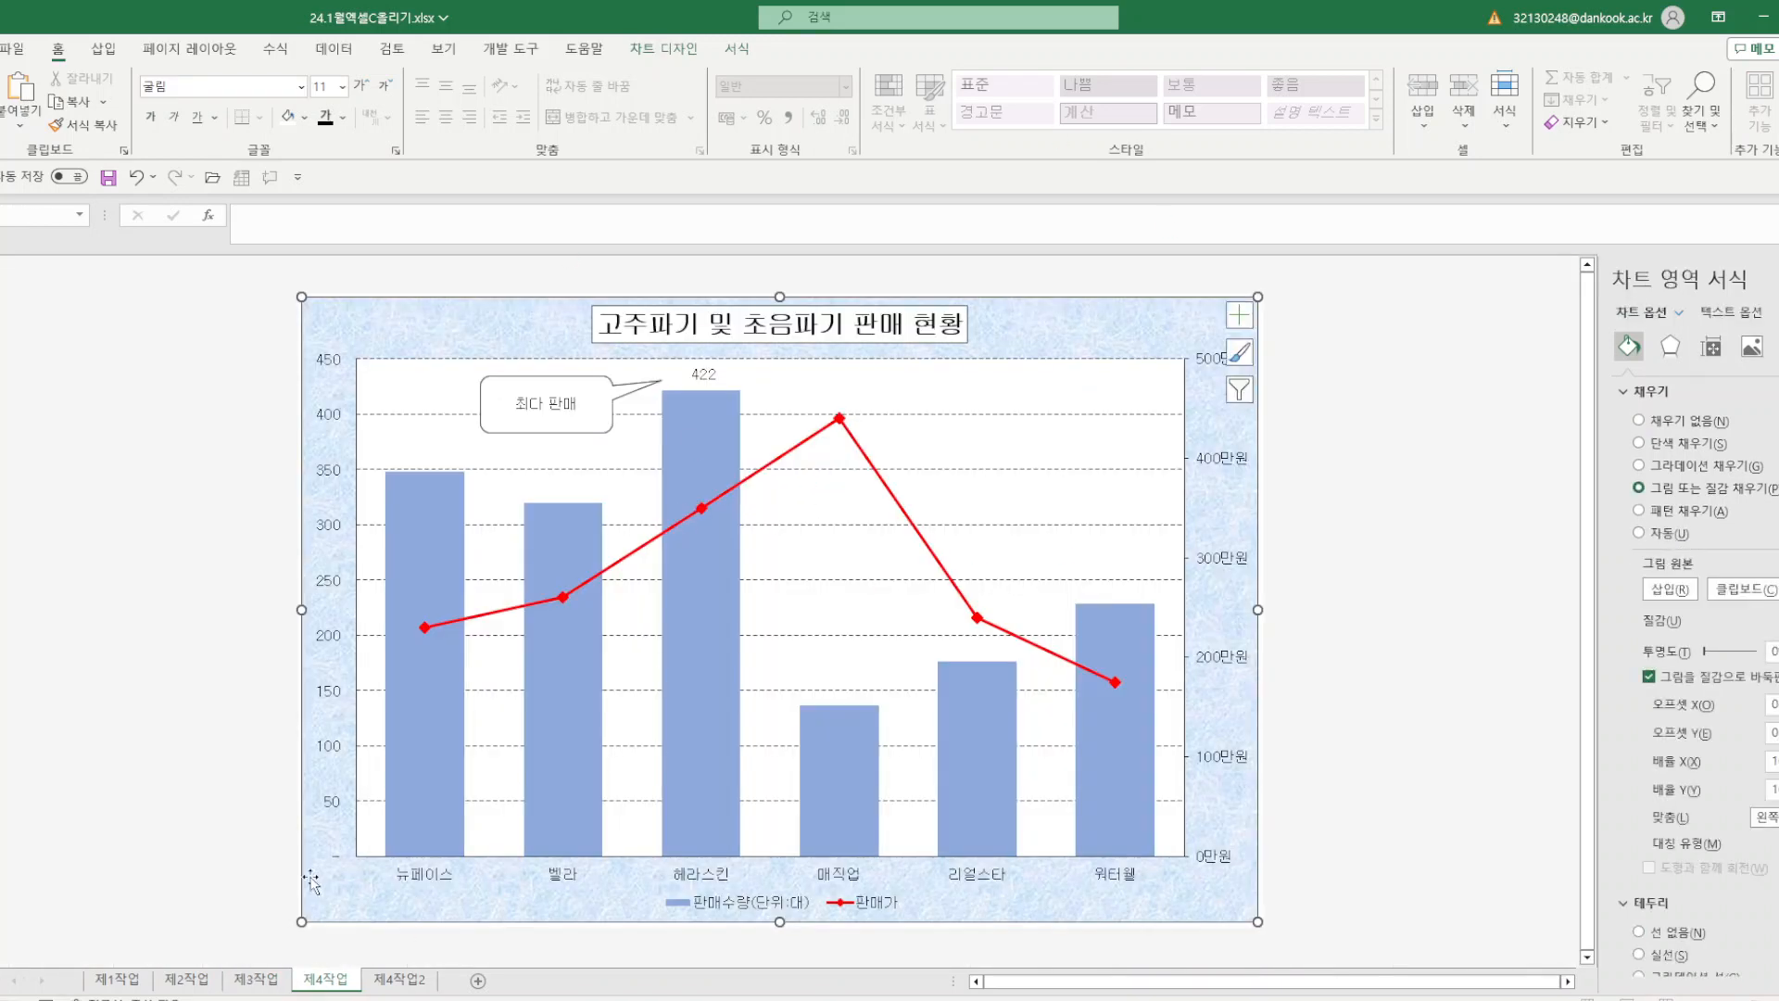
left_click(119, 980)
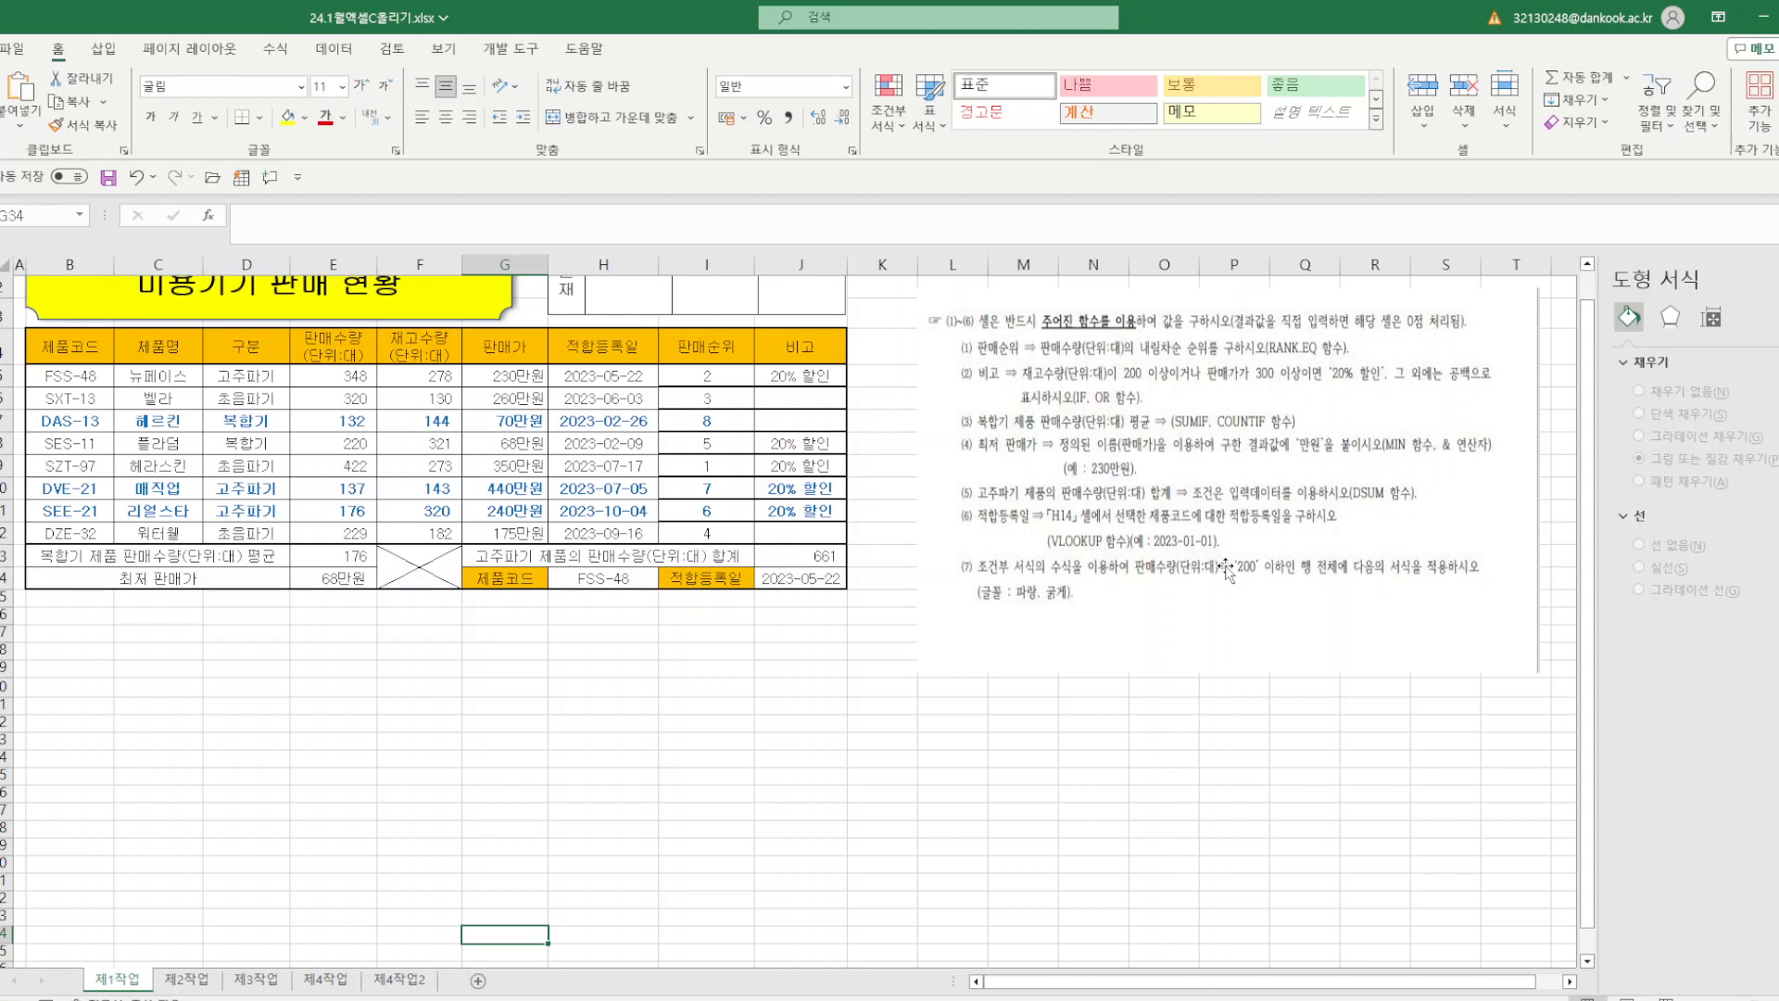
key("alt")
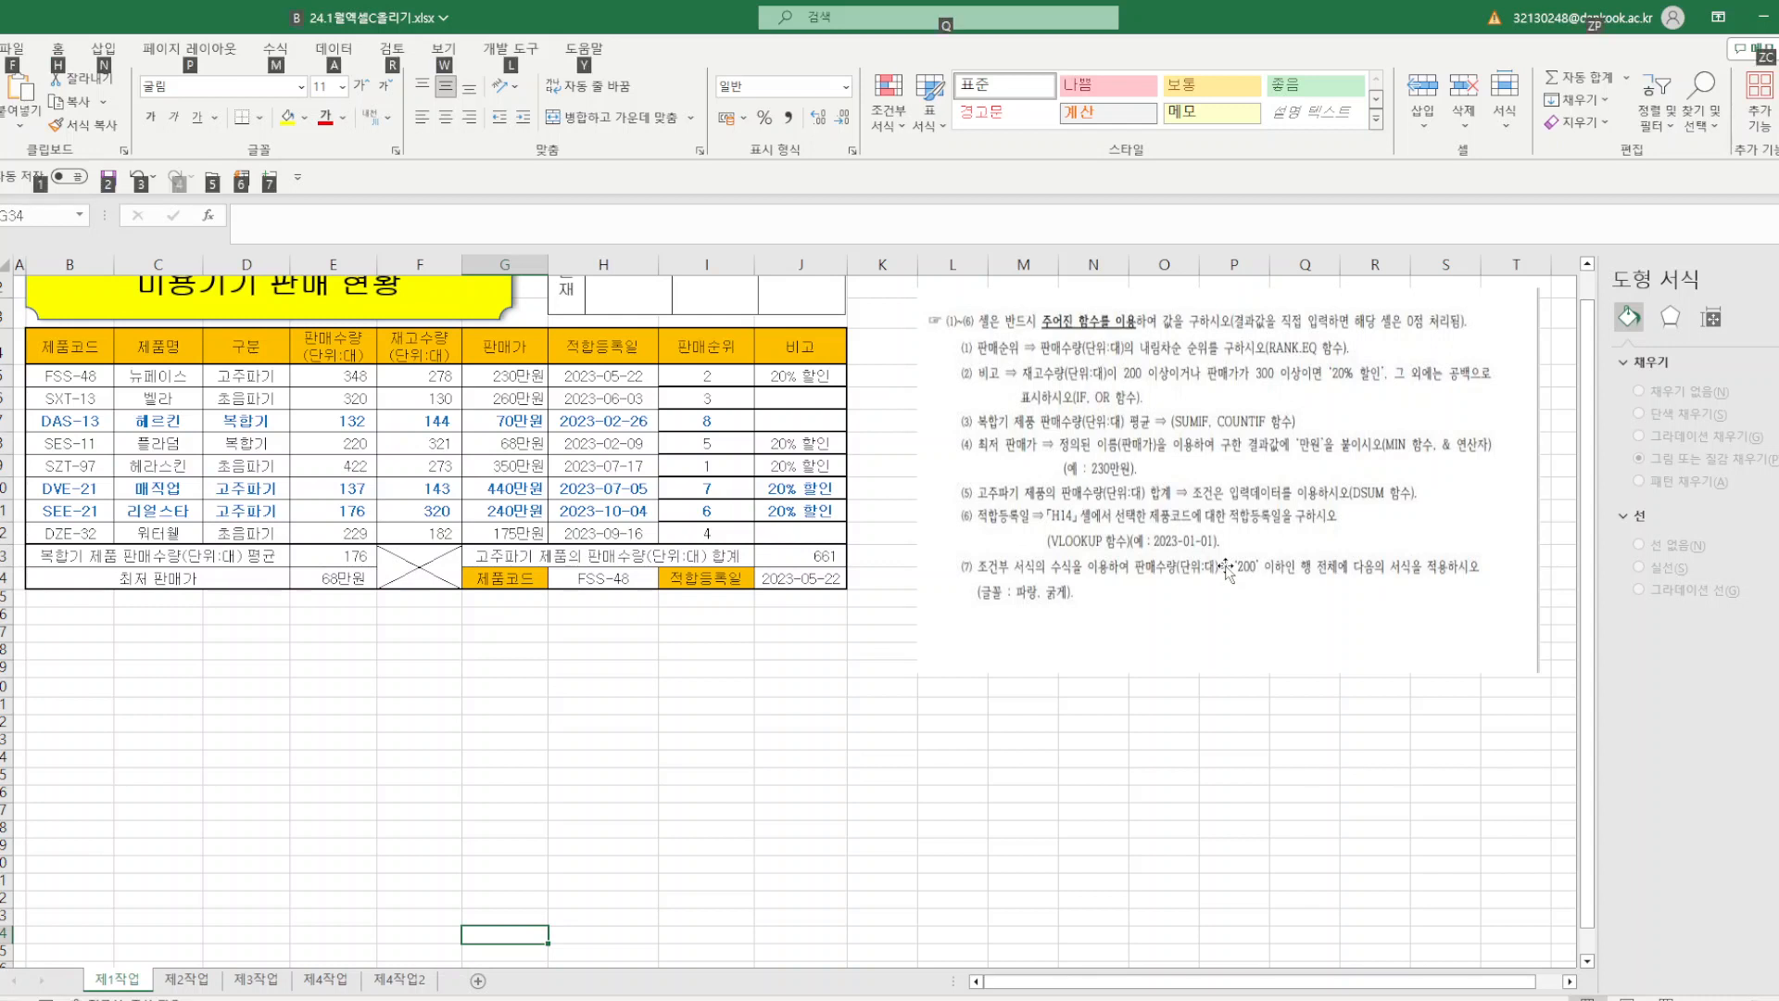